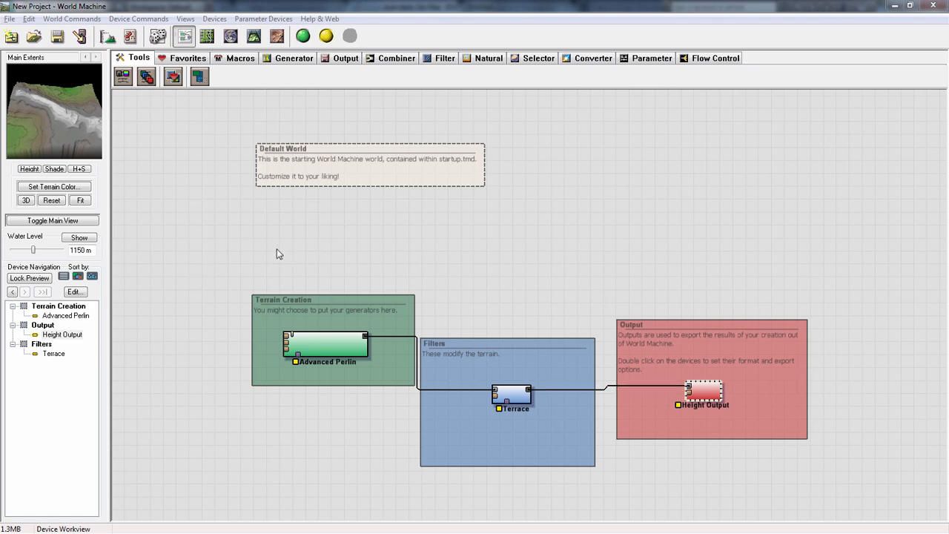
- Examine the default world from above in the Layout View, from a wide overview to close terrain detail
left_click_drag(255, 245, 221, 236)
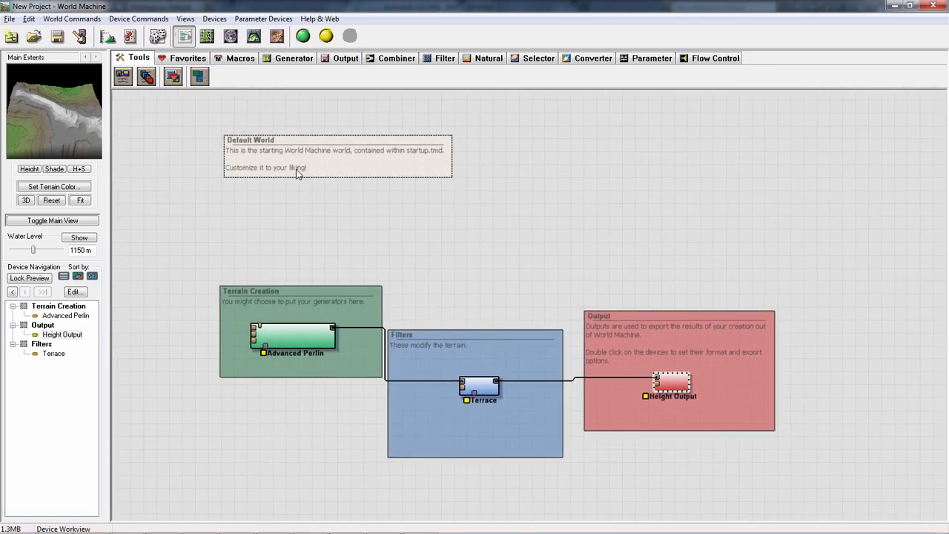
left_click(207, 36)
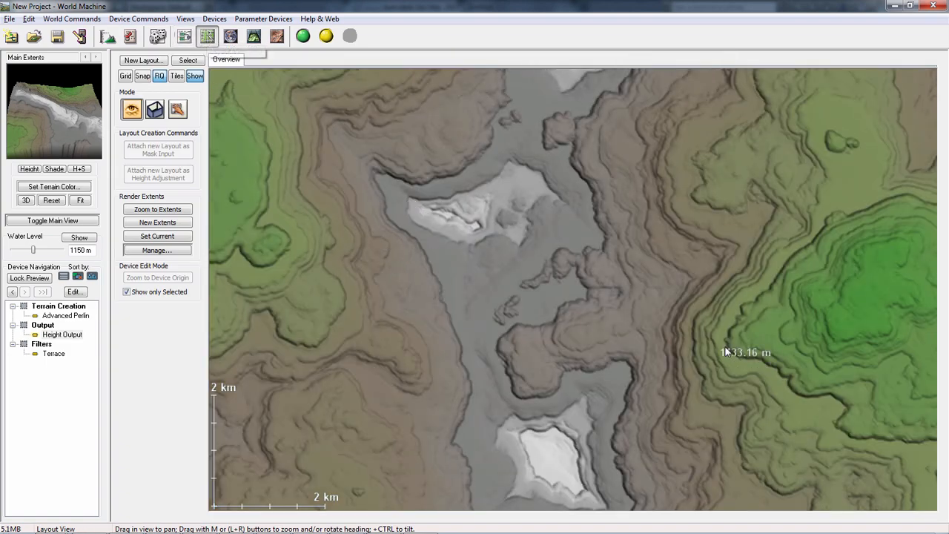
scroll(645, 321, "down", 8)
scroll(638, 327, "down", 4)
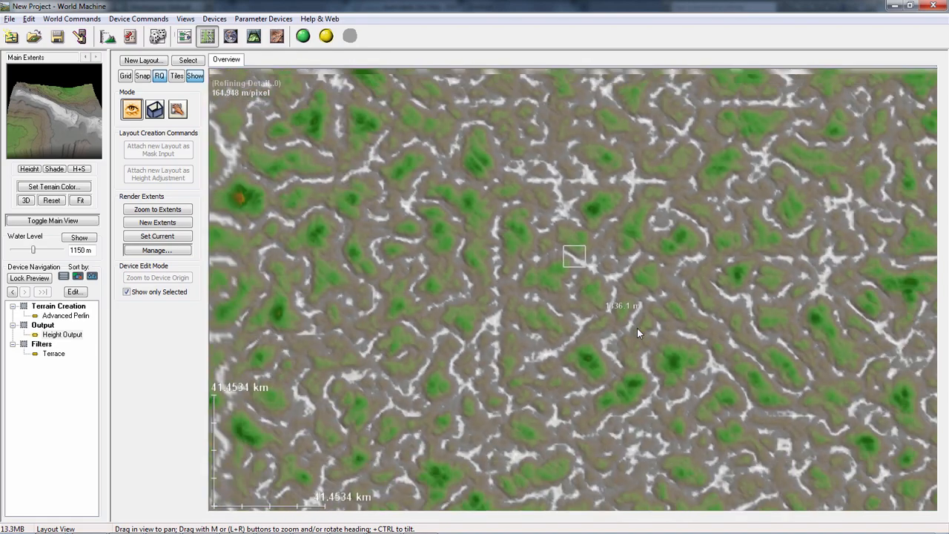
scroll(657, 325, "up", 12)
scroll(656, 325, "up", 12)
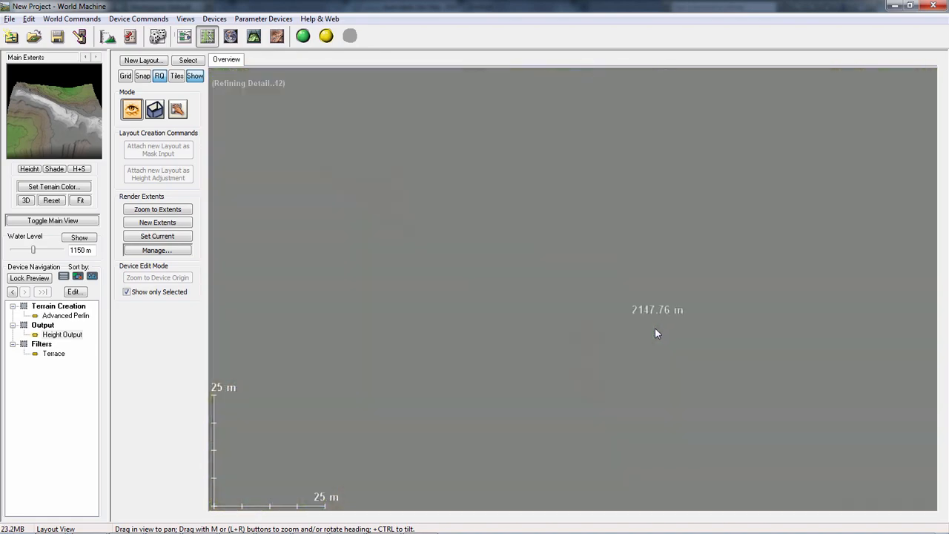
scroll(641, 329, "down", 8)
scroll(667, 331, "down", 2)
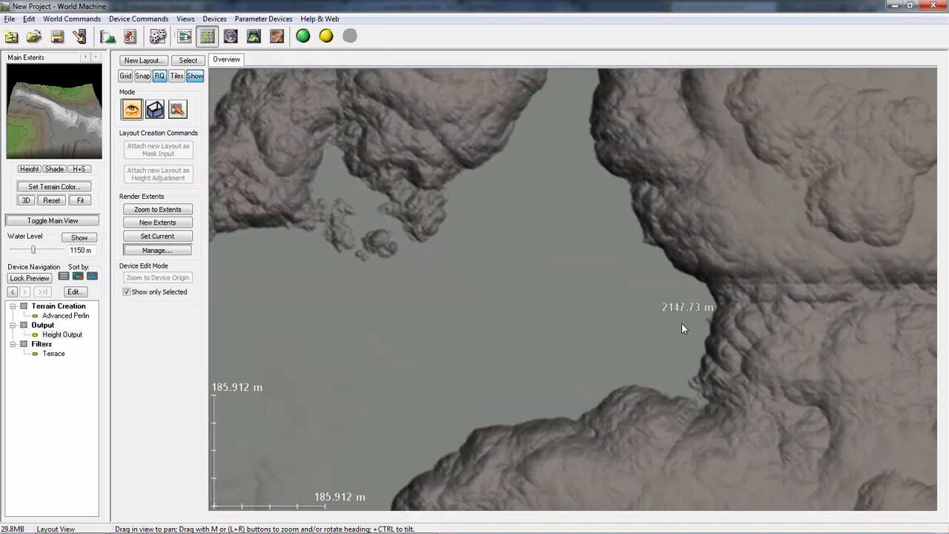
left_click_drag(682, 325, 399, 356)
left_click_drag(631, 344, 408, 338)
left_click_drag(526, 335, 398, 326)
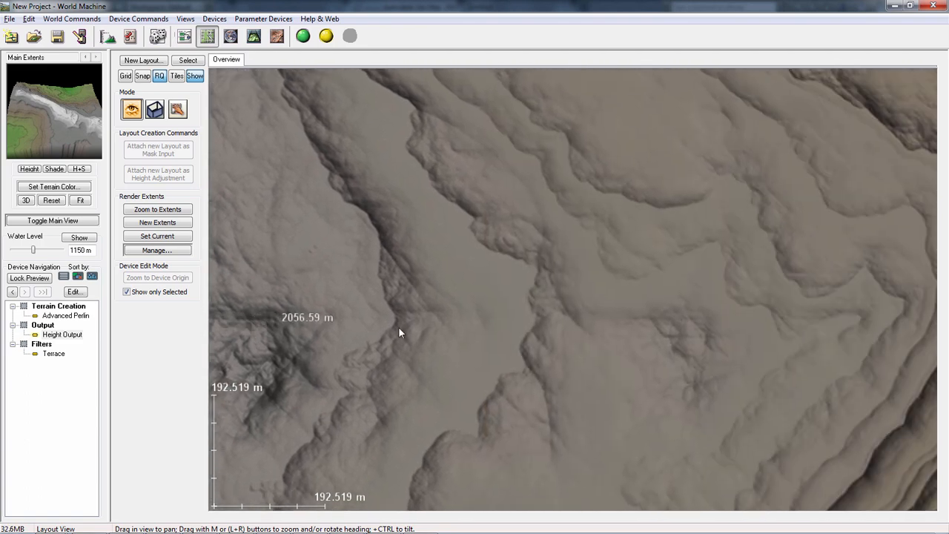
- Inspect the landscape and the render extent in the Explorer View using layout navigation
left_click(227, 41)
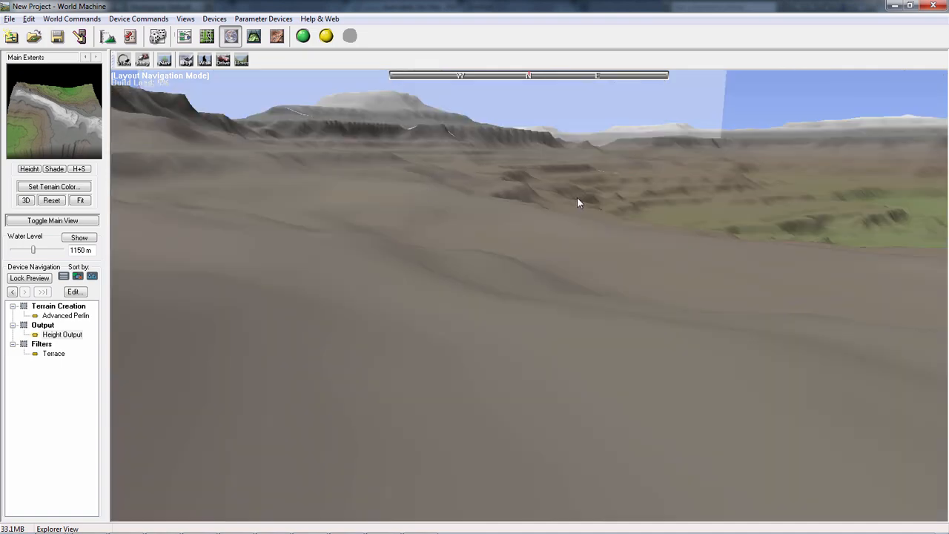
middle_click_drag(577, 198, 552, 210)
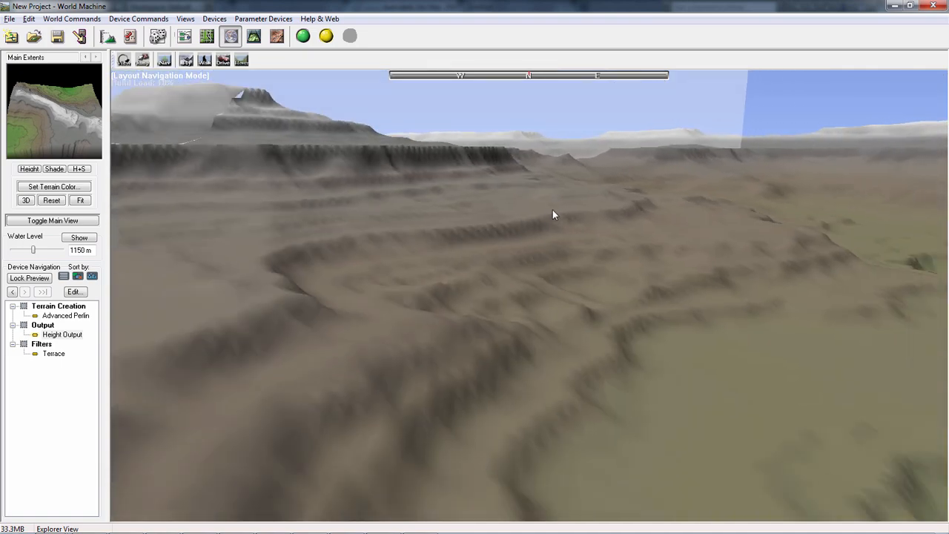
scroll(531, 214, "up", 2)
scroll(531, 214, "down", 6)
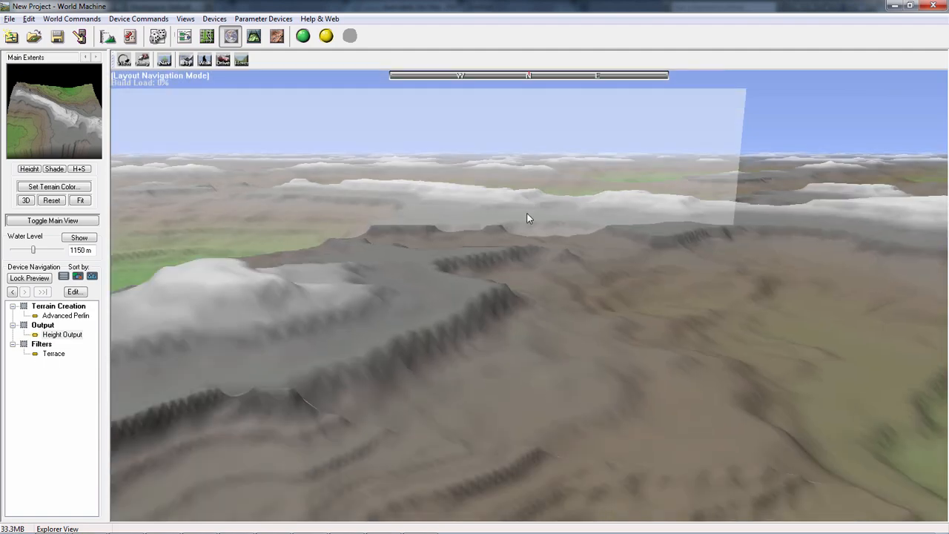
scroll(522, 211, "up", 1)
middle_click_drag(518, 211, 636, 224)
scroll(635, 224, "up", 2)
middle_click_drag(427, 172, 565, 208)
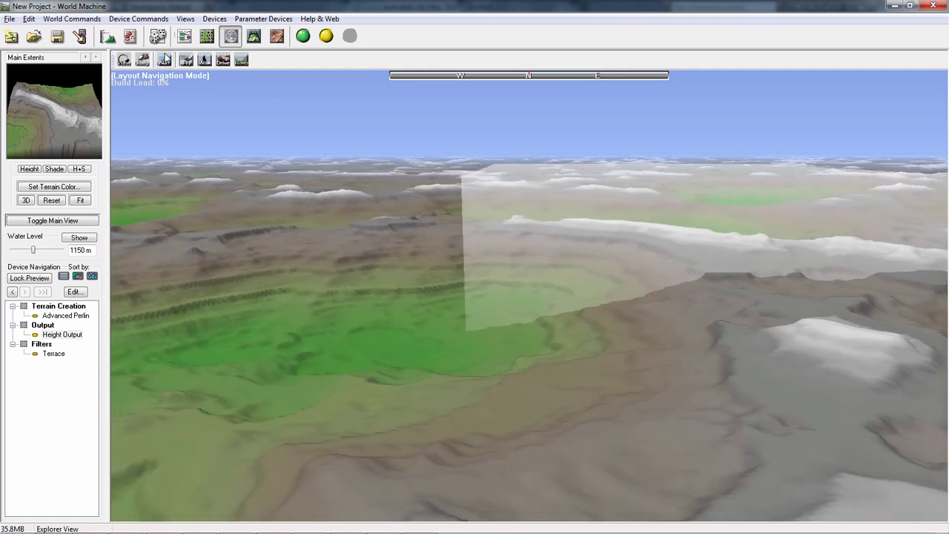
- Explore the terrain at ground level in the Explorer View's Walking Mode, moving forward across the green lowland
left_click(205, 61)
left_click_drag(440, 181, 300, 200)
key("w")
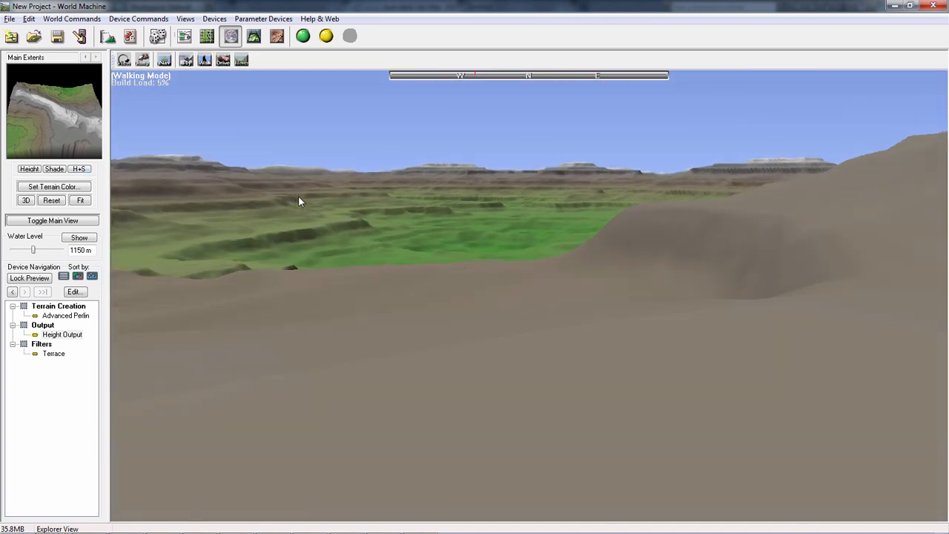
key("w")
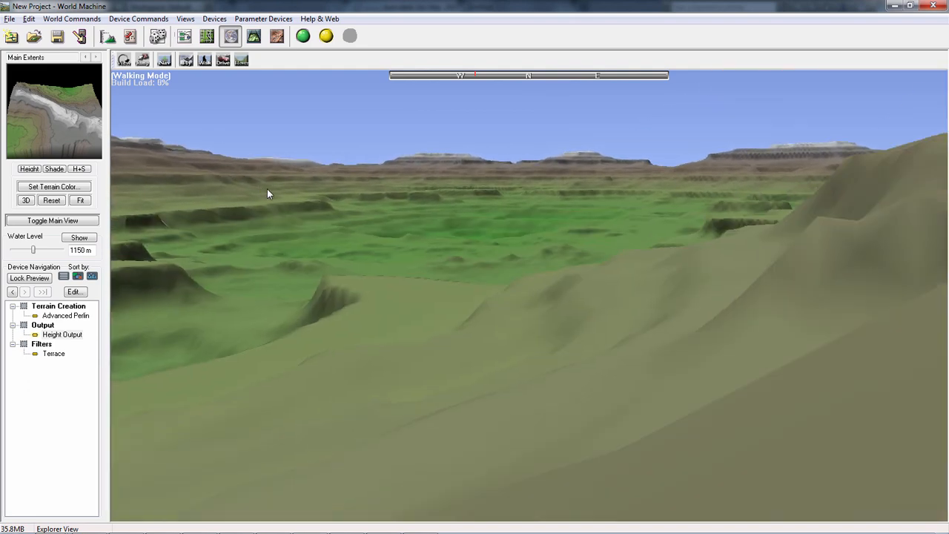
key("w")
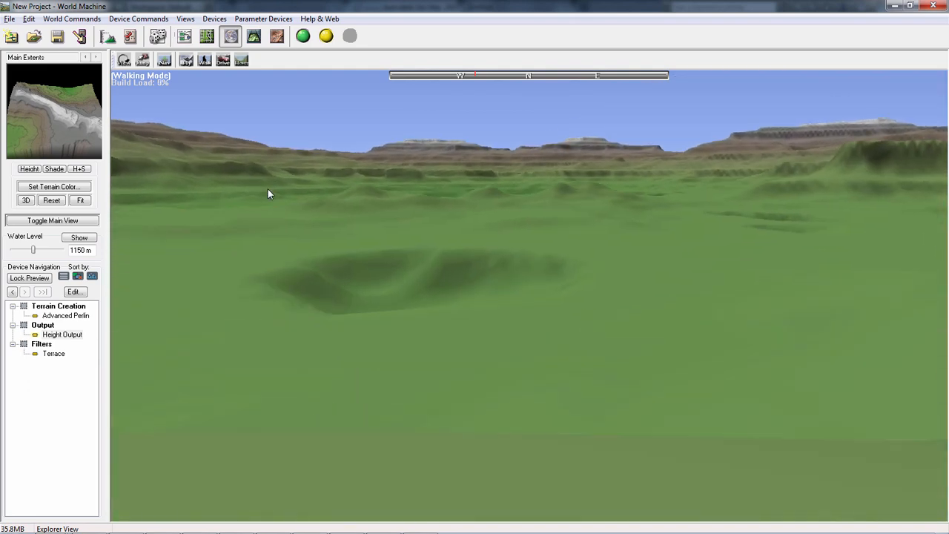
key("w")
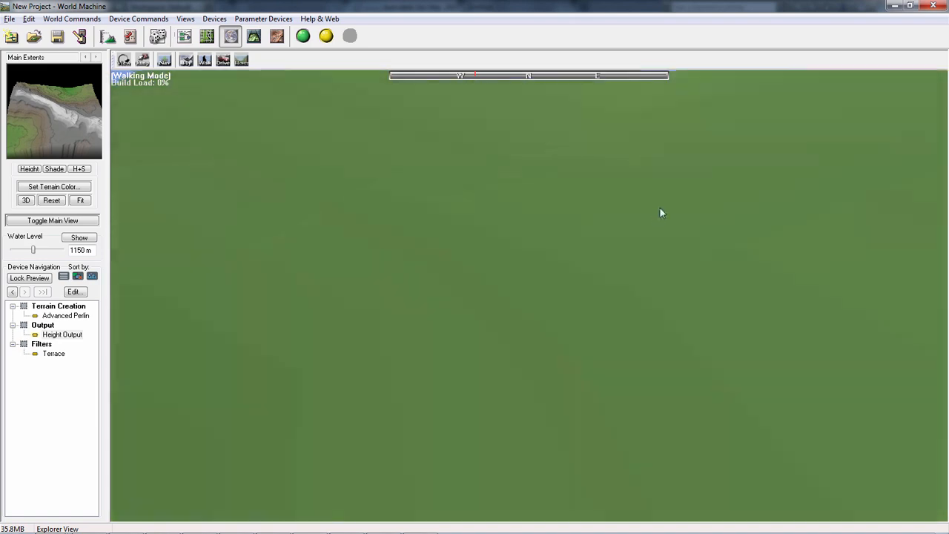
key("w")
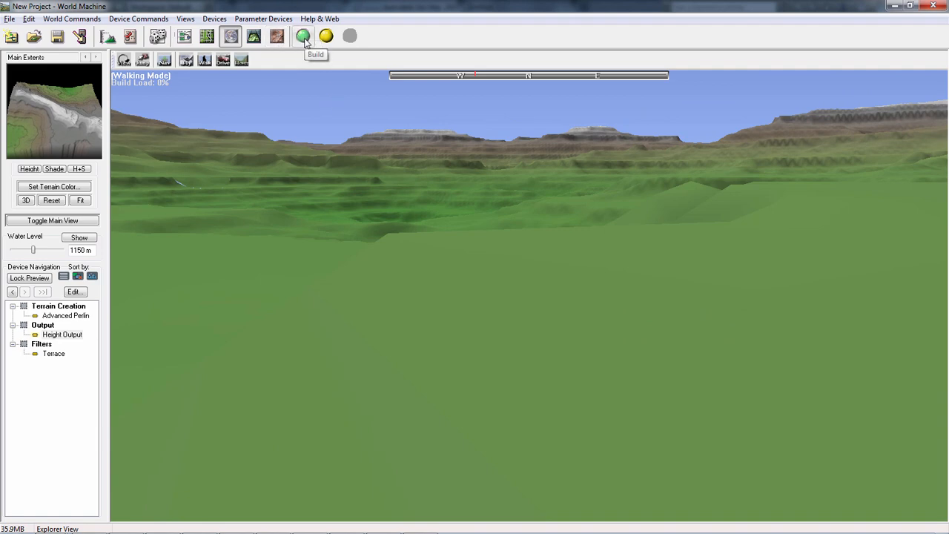
- Build the world at its current resolution and look around the built terrain in Walking Mode
left_click(304, 38)
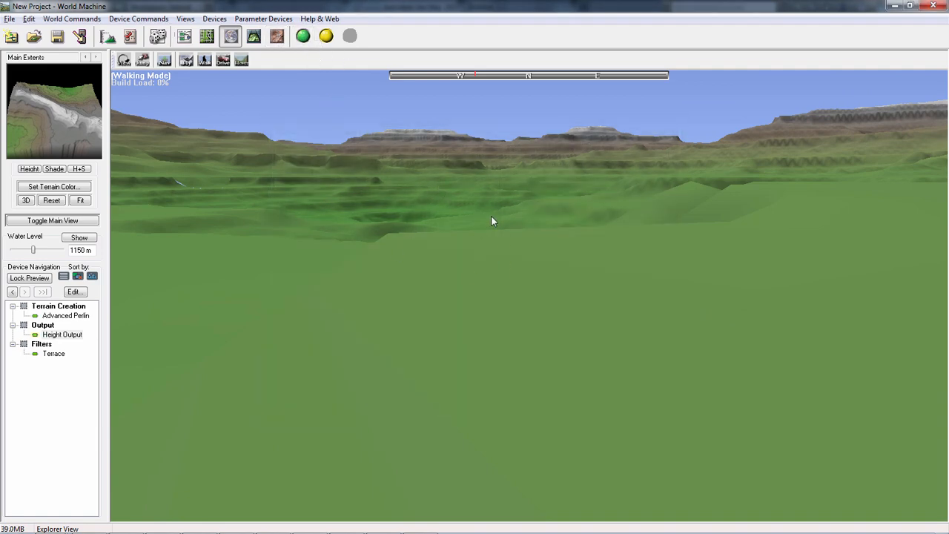
key("w")
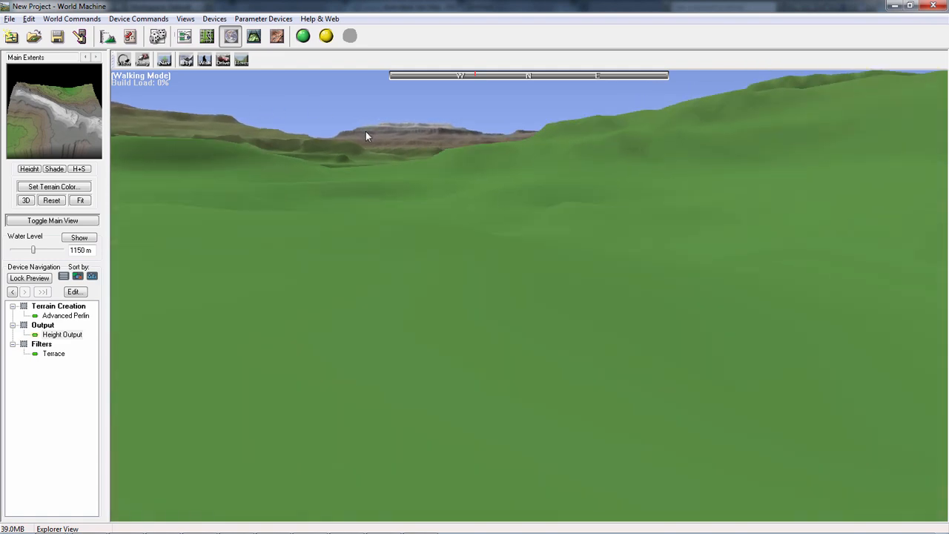
left_click_drag(330, 123, 218, 90)
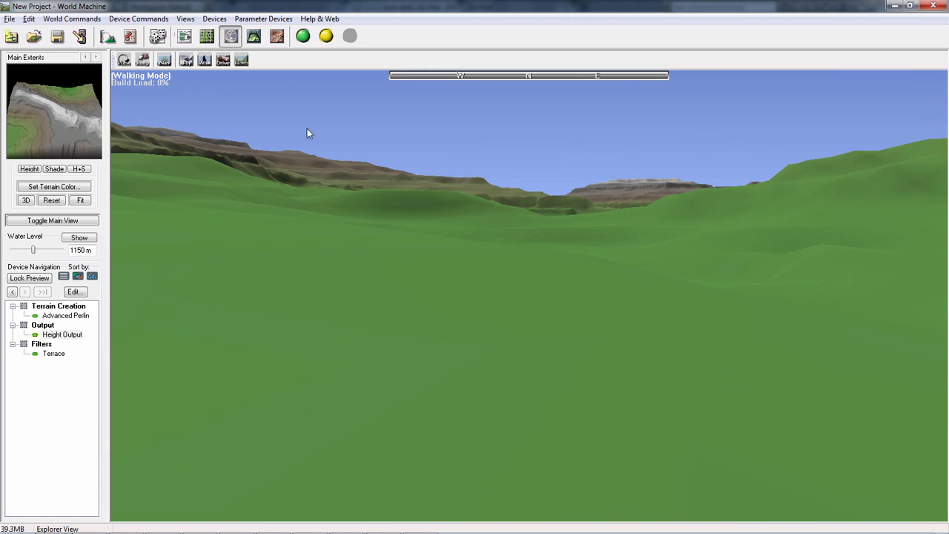
left_click_drag(306, 128, 223, 61)
- Look at the built terrain in the 3D View, and return to the Explorer View to survey the surroundings on foot
left_click(253, 36)
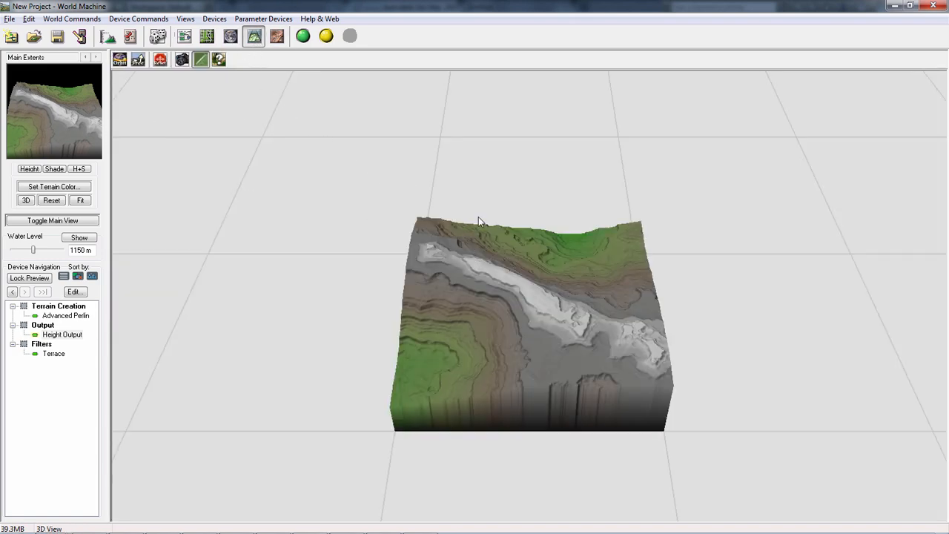
scroll(556, 289, "up", 6)
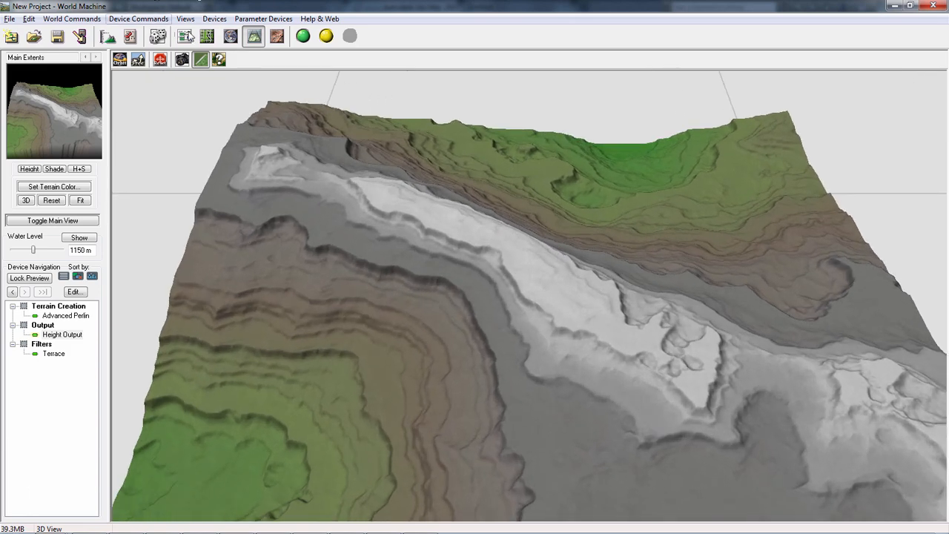
left_click(231, 35)
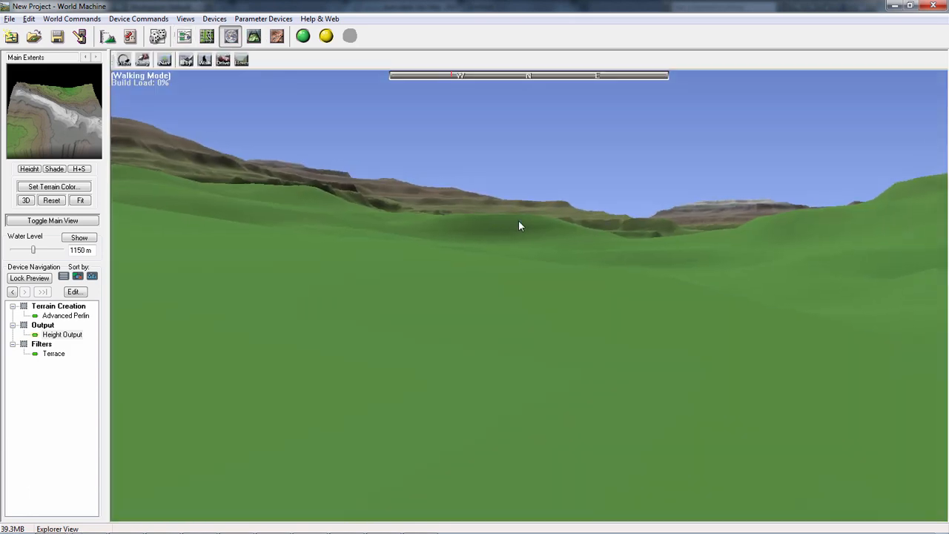
left_click_drag(518, 226, 815, 178)
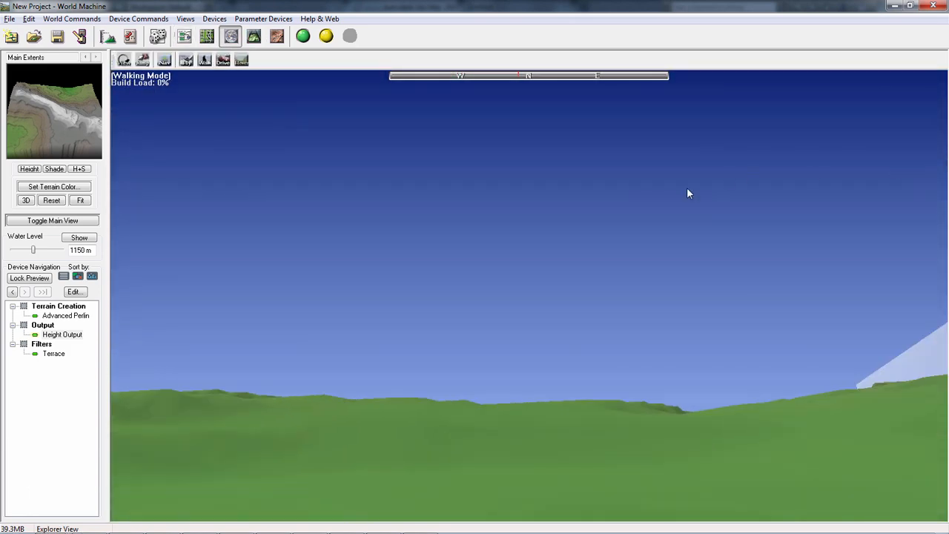
left_click_drag(687, 193, 284, 195)
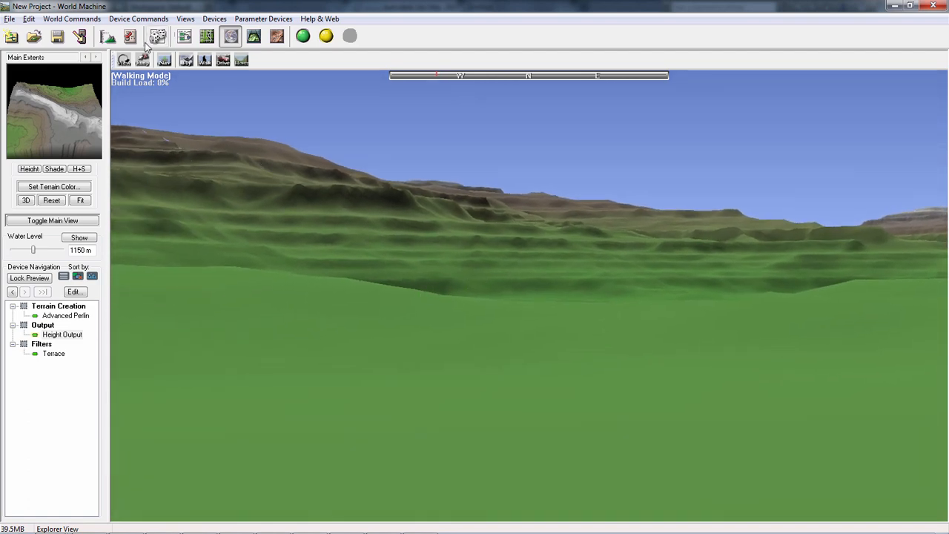
- Set the normal build resolution of Main Extents to 2049 x 2049 and rebuild the world
left_click(107, 36)
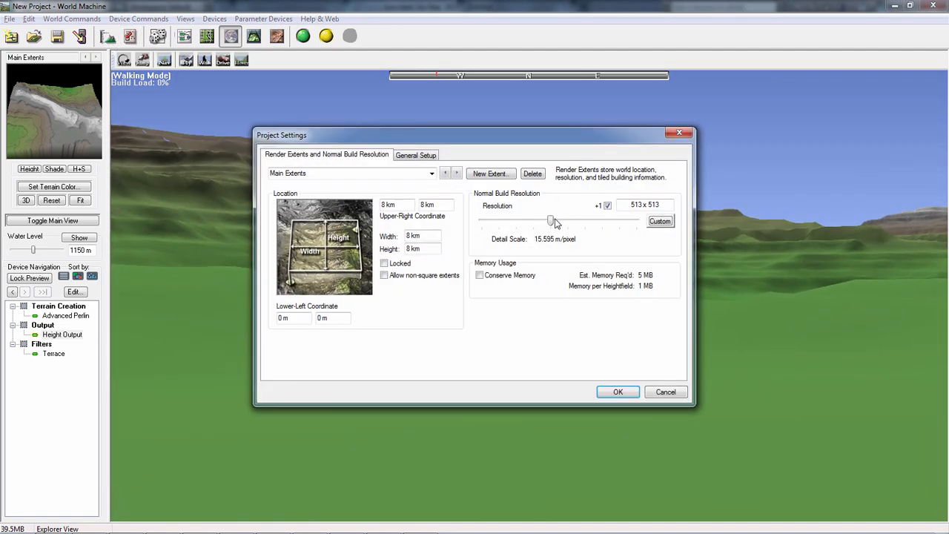
left_click_drag(561, 226, 585, 222)
left_click(618, 392)
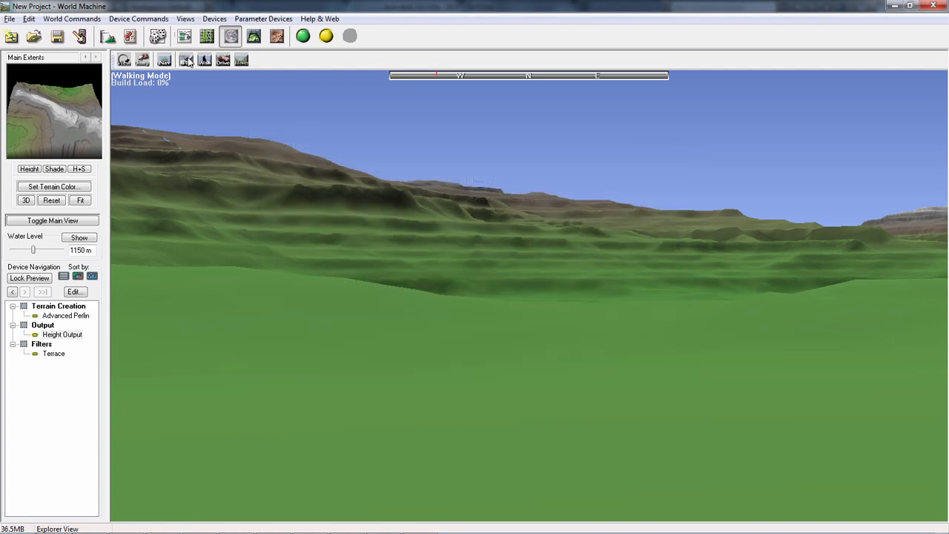
left_click(302, 35)
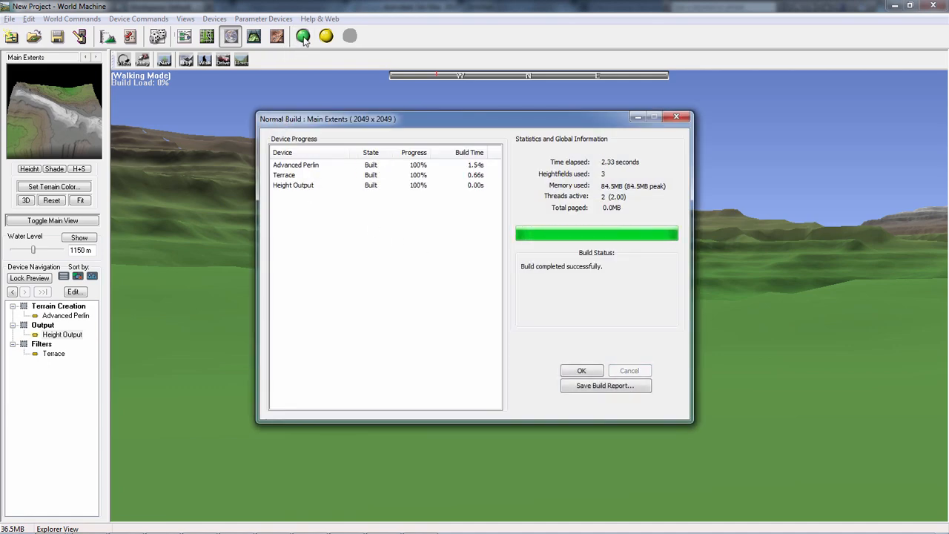
left_click(581, 370)
- Explore the rebuilt terrain in the Explorer View's Walking, Driving and Hovercraft modes
key("w")
left_click_drag(502, 250, 607, 188)
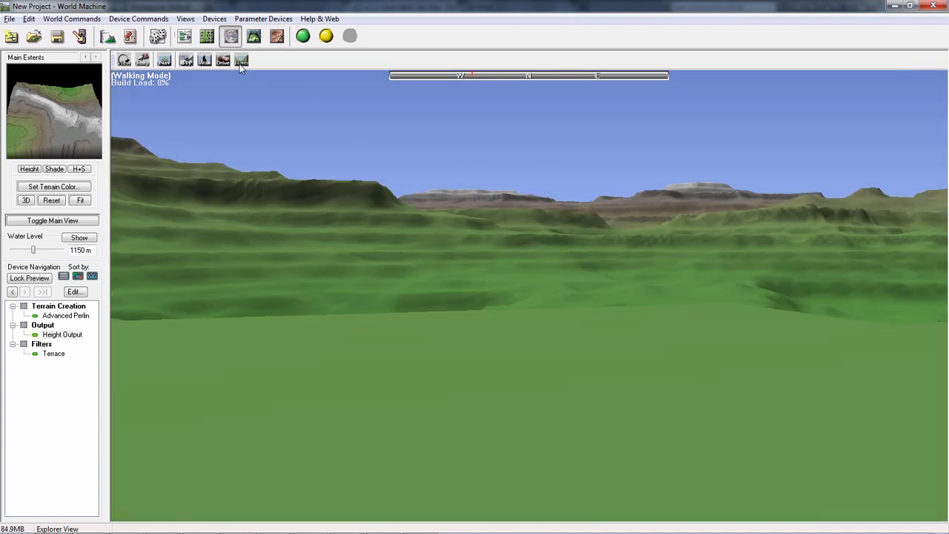
left_click(223, 60)
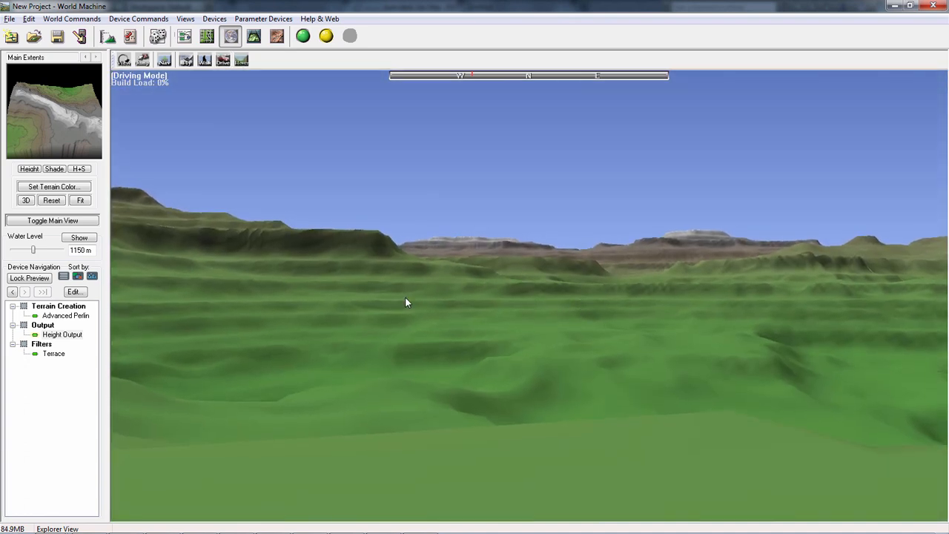
left_click_drag(396, 303, 481, 255)
left_click_drag(323, 230, 352, 255)
left_click_drag(296, 229, 446, 322)
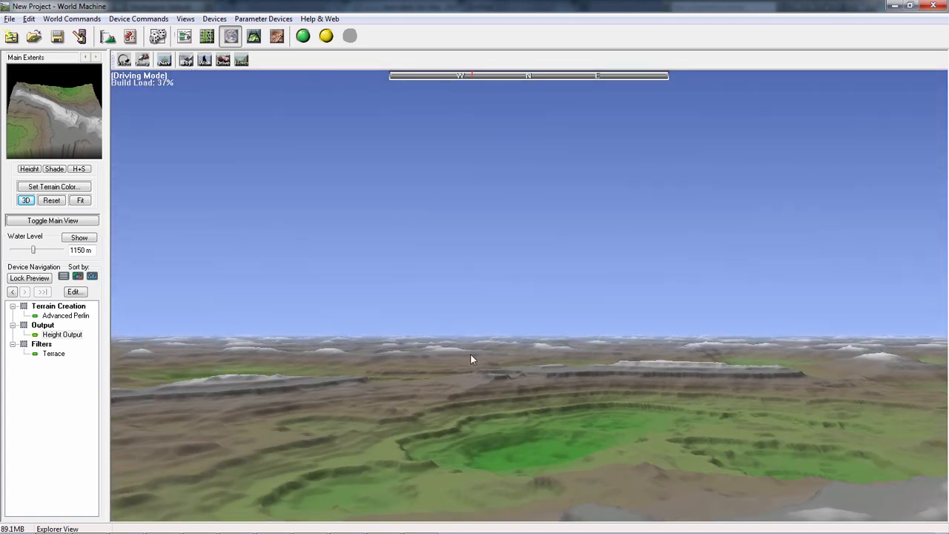
left_click(241, 60)
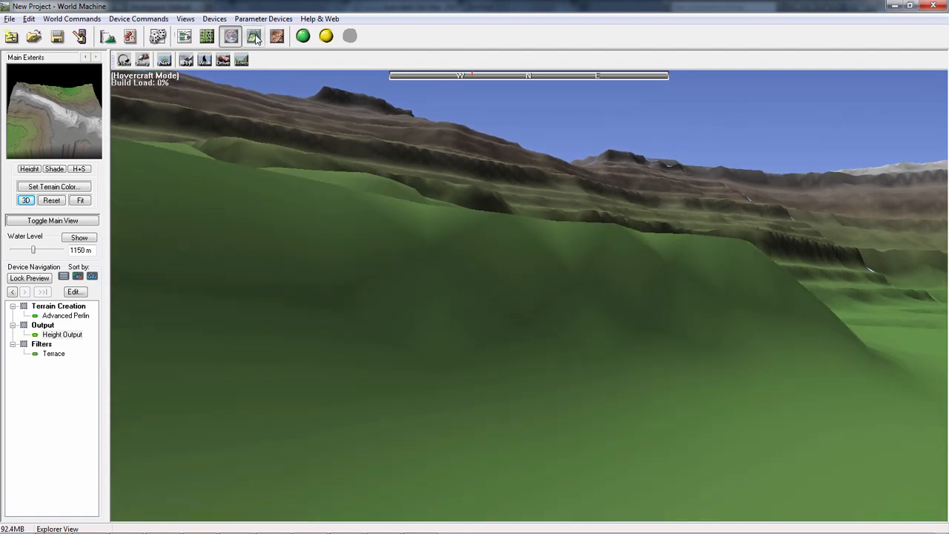
- Check the rebuilt terrain in the 3D View and survey the whole render extent box from above in the Explorer View
left_click(254, 36)
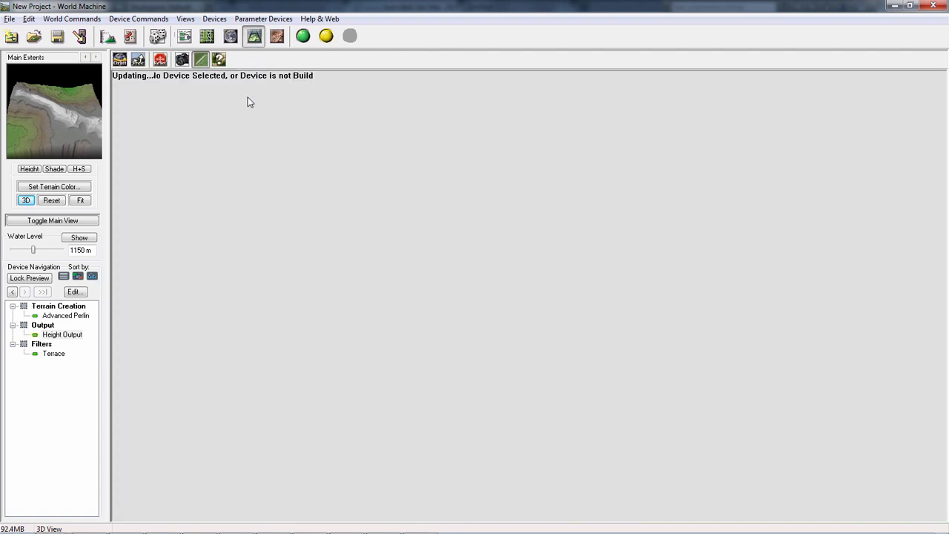
scroll(298, 152, "down", 3)
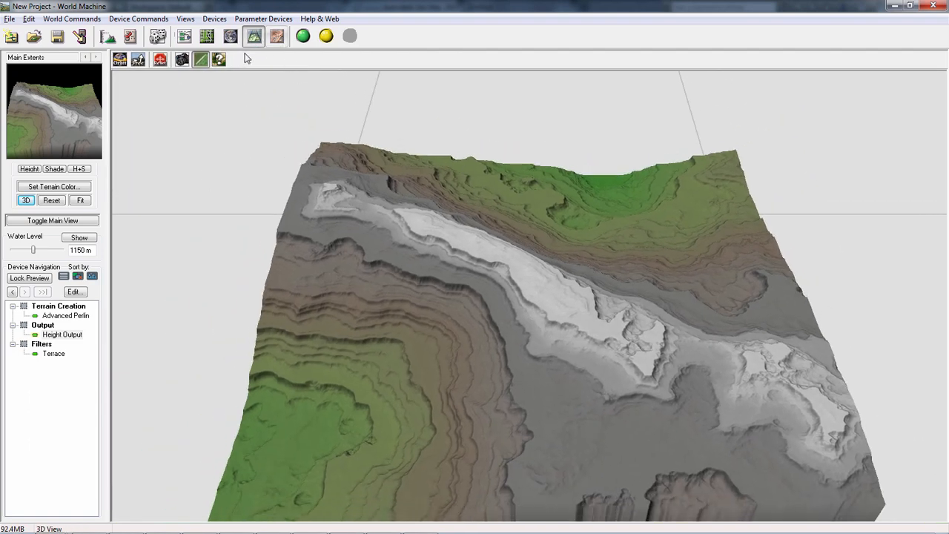
left_click(230, 36)
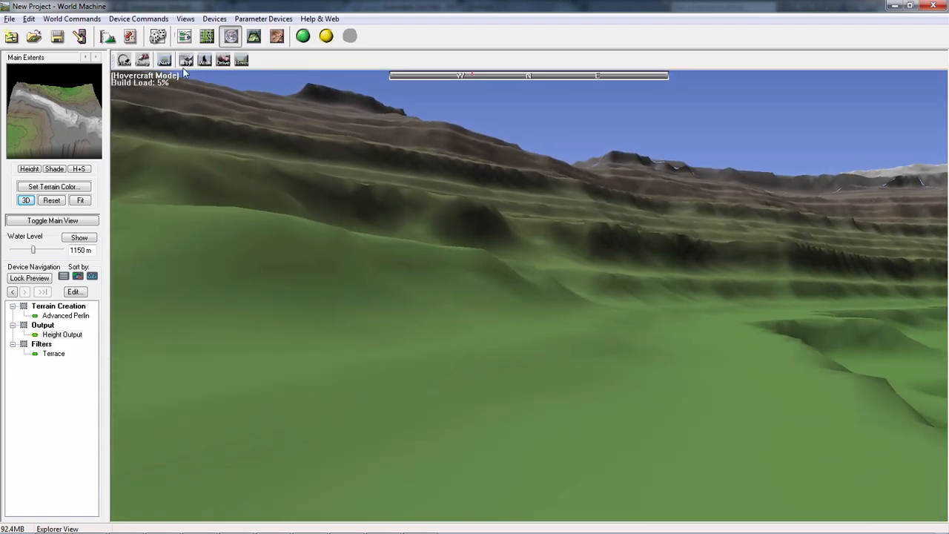
left_click(124, 61)
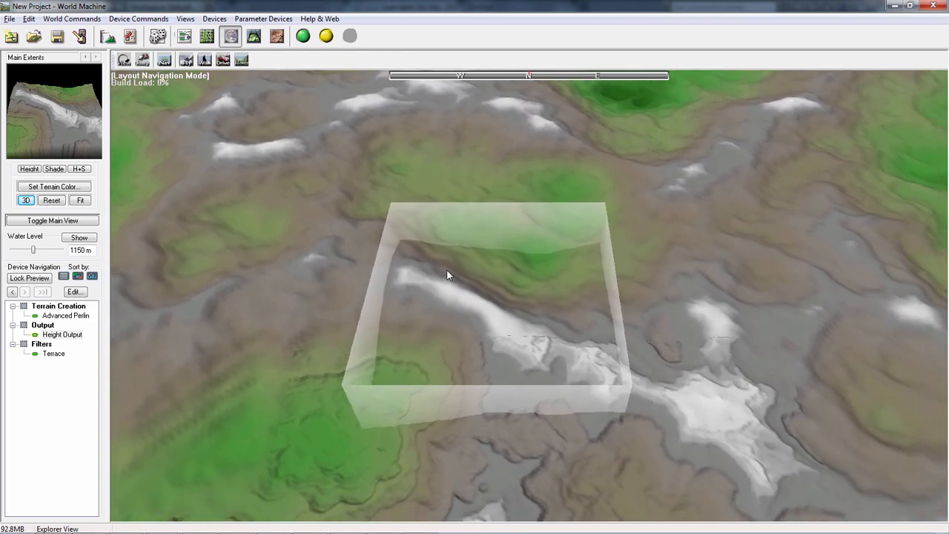
scroll(525, 303, "up", 3)
scroll(513, 307, "down", 3)
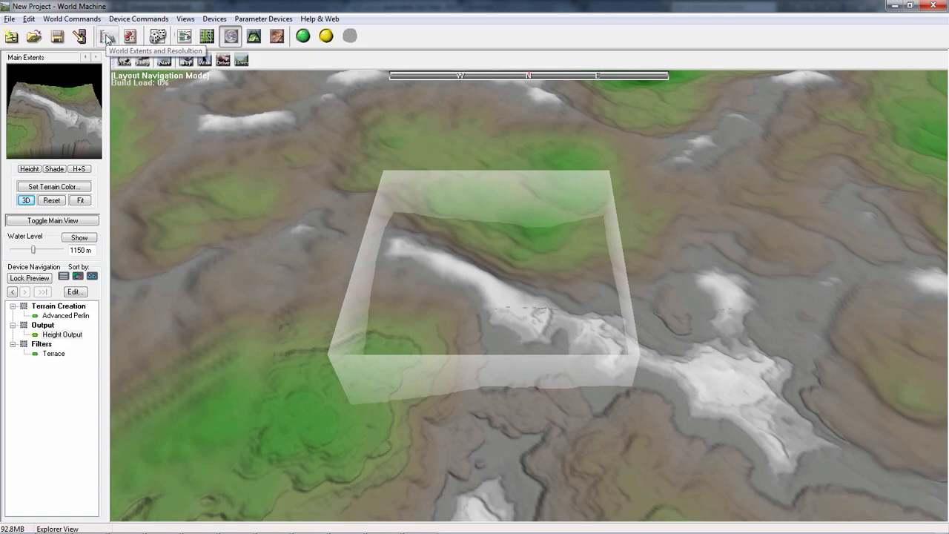
- Try to set the width and height of Main Extents to 16 km in the project settings
left_click(107, 39)
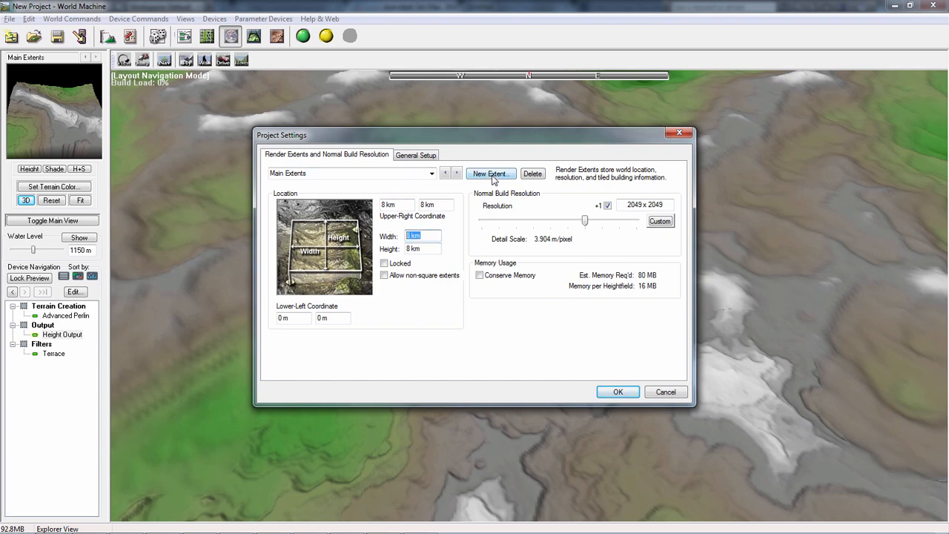
key("Tab")
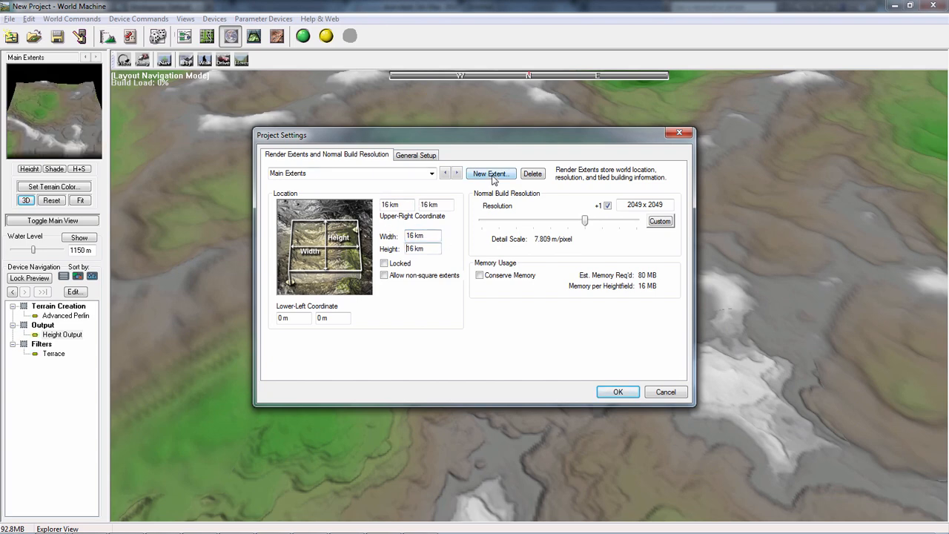
key("Return")
- Check the resized render extent in the Explorer View and the Layout View, and return to the Explorer View
scroll(540, 271, "up", 2)
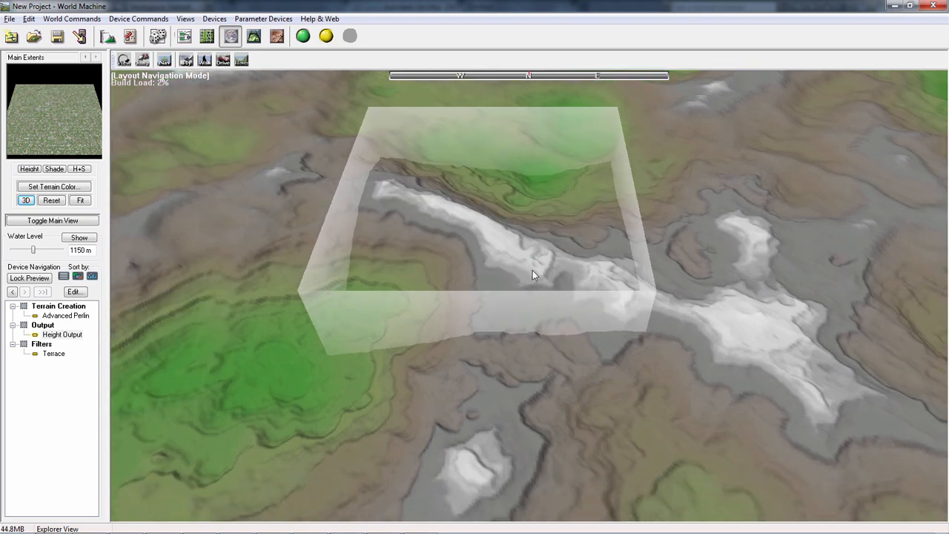
scroll(529, 270, "down", 3)
left_click_drag(519, 271, 512, 298)
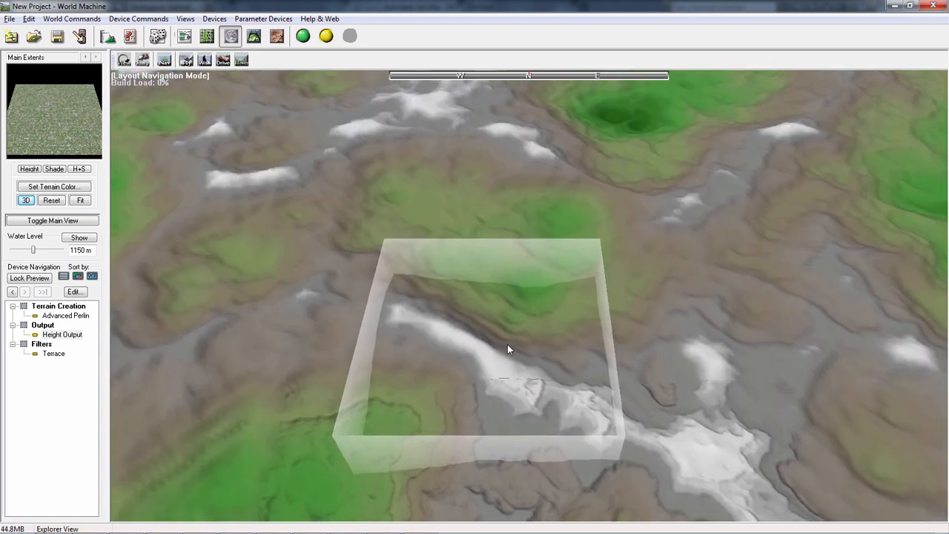
left_click_drag(507, 346, 486, 312)
scroll(486, 311, "up", 1)
left_click(208, 38)
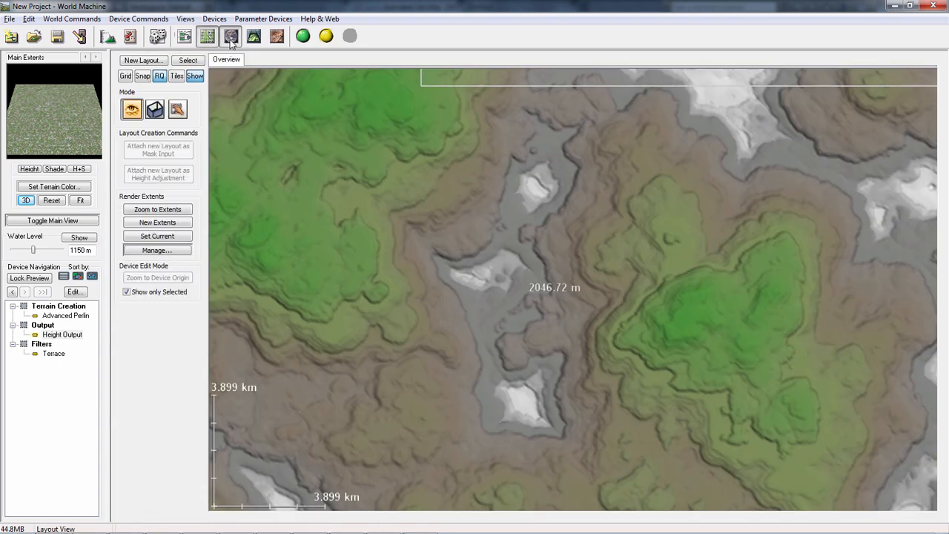
left_click(231, 37)
- Survey the enlarged render extent and its surrounding terrain from various heights in the Explorer View
scroll(654, 320, "up", 2)
scroll(675, 308, "down", 4)
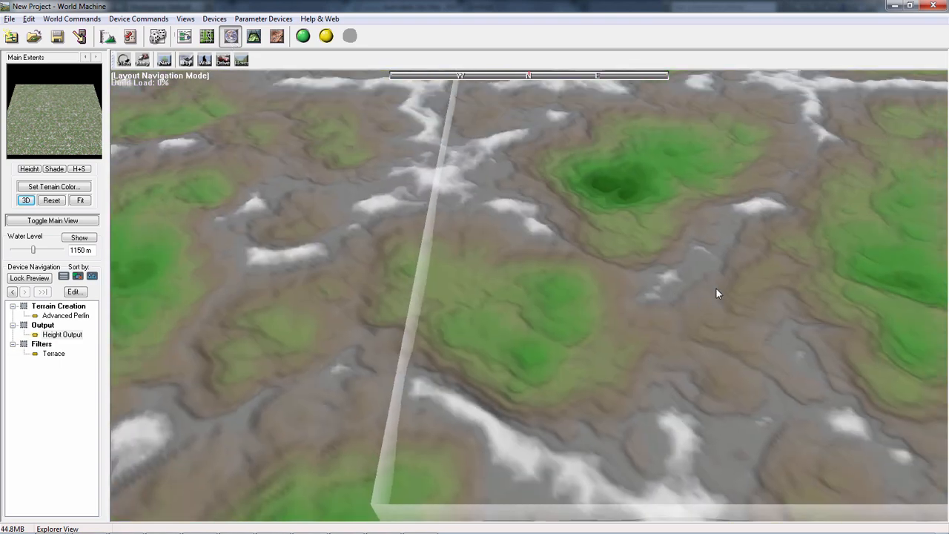
mouse_move(717, 290)
left_mouse_down()
mouse_move(771, 267)
mouse_move(534, 367)
left_mouse_up()
left_click_drag(657, 353, 438, 354)
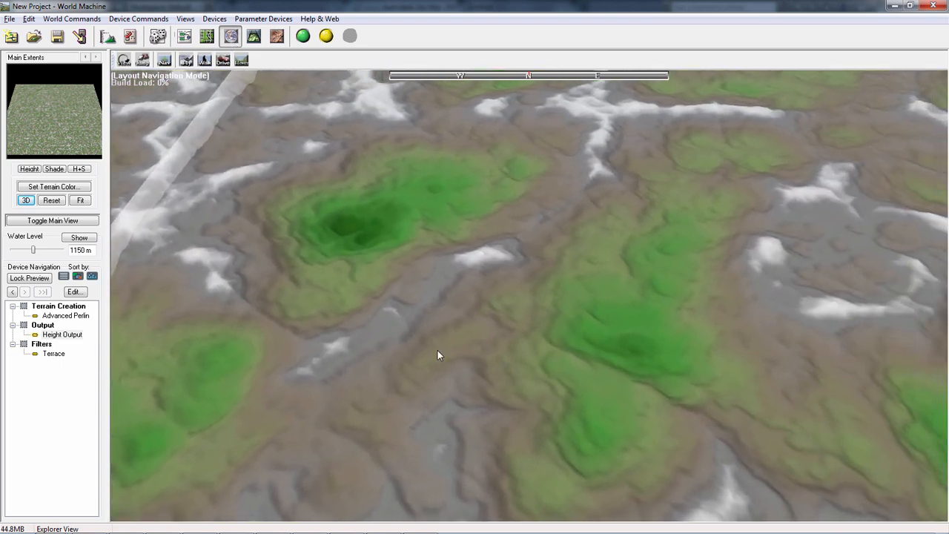
scroll(601, 300, "down", 5)
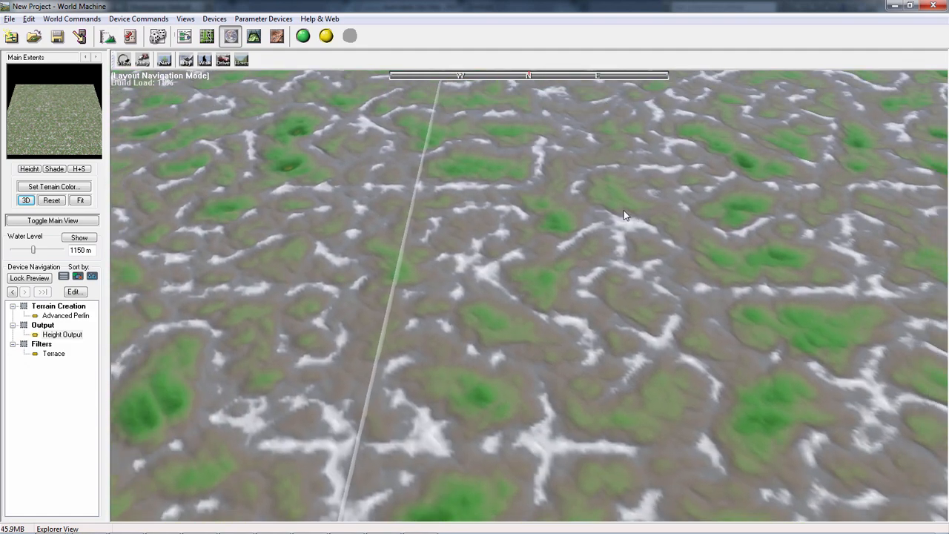
left_click_drag(624, 209, 618, 215)
scroll(697, 360, "up", 6)
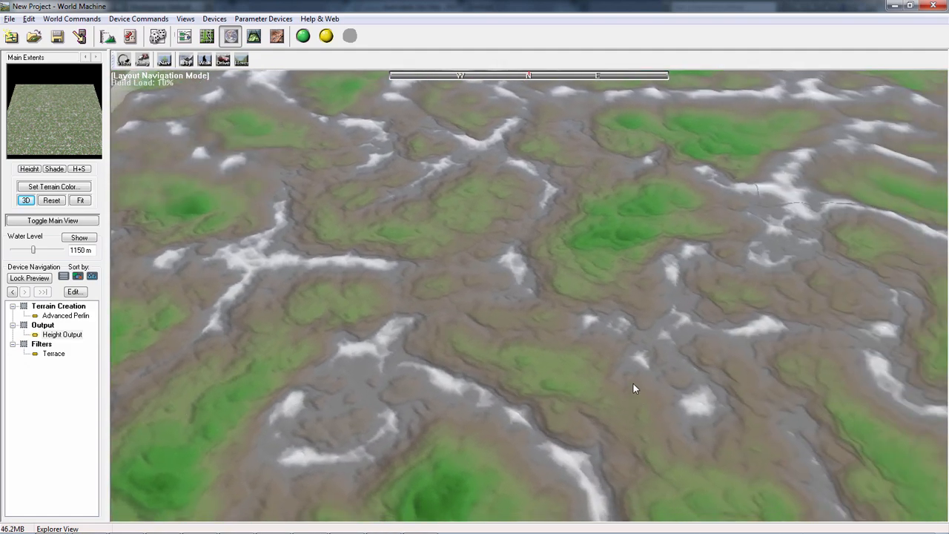
scroll(704, 358, "down", 6)
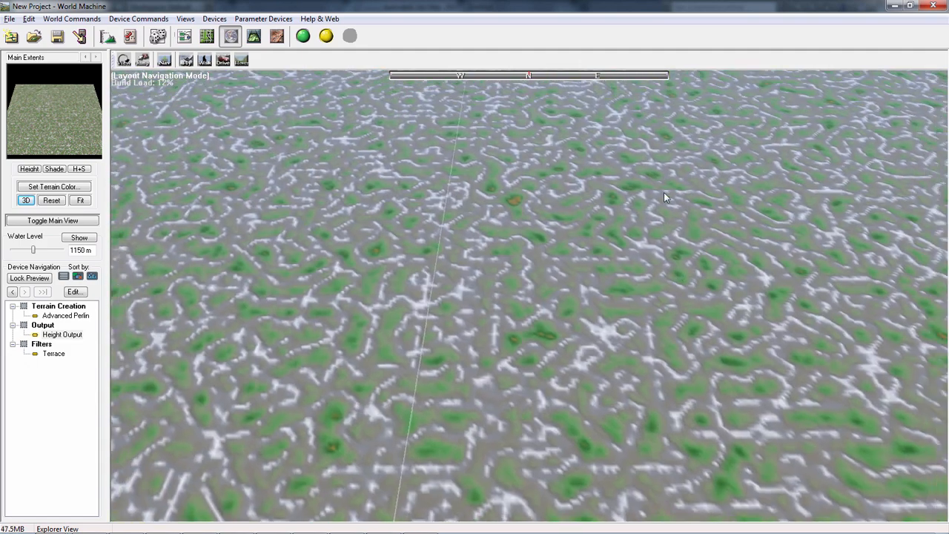
right_click_drag(664, 192, 567, 494)
- Correct the width and height of Main Extents to 16 km
left_click(108, 36)
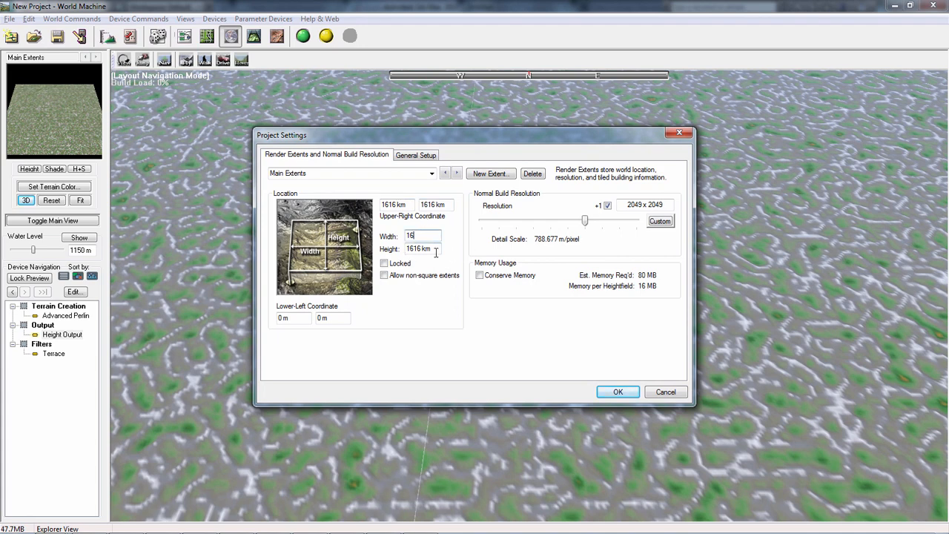
left_click_drag(434, 252, 417, 253)
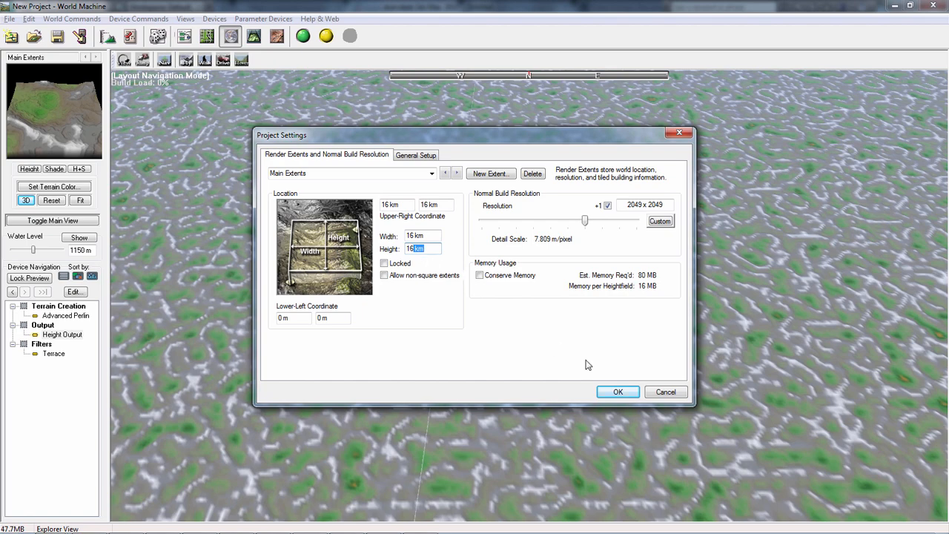
left_click(612, 393)
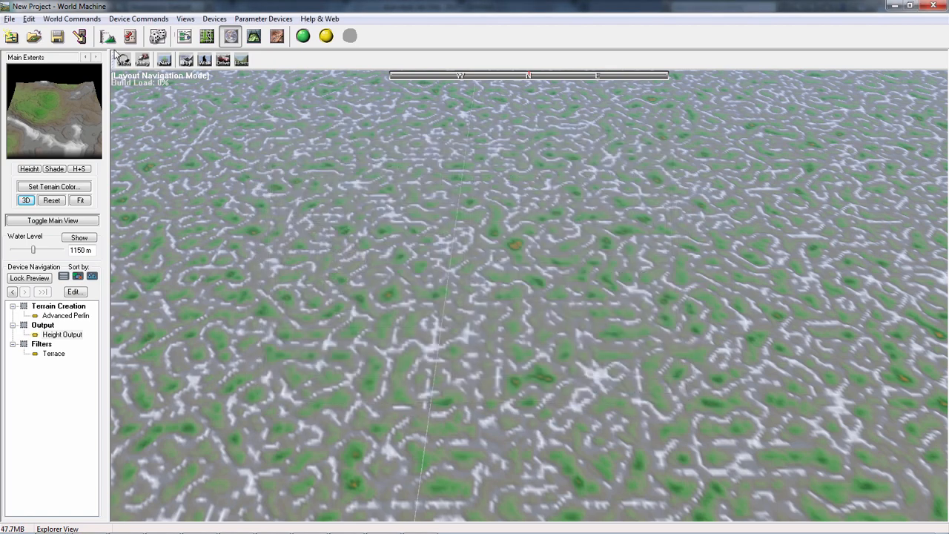
- Refresh the extent box by visiting the Layout View, and look over the 16 km extent in the Explorer View
left_click(207, 36)
left_click(231, 36)
right_click_drag(475, 317, 502, 286)
left_click_drag(486, 279, 108, 97)
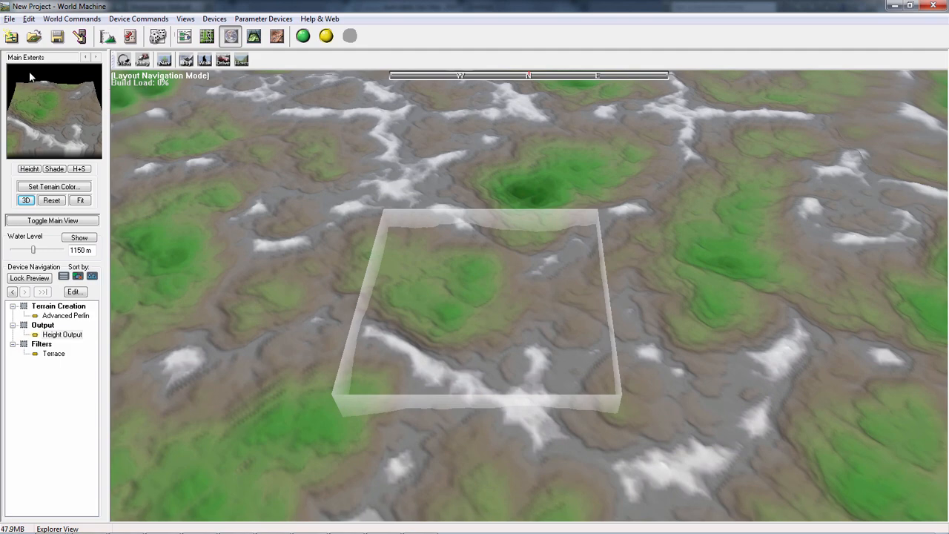
- Set the width and height of Main Extents to 1 km, and tilt the preview to inspect the small block
left_click(107, 36)
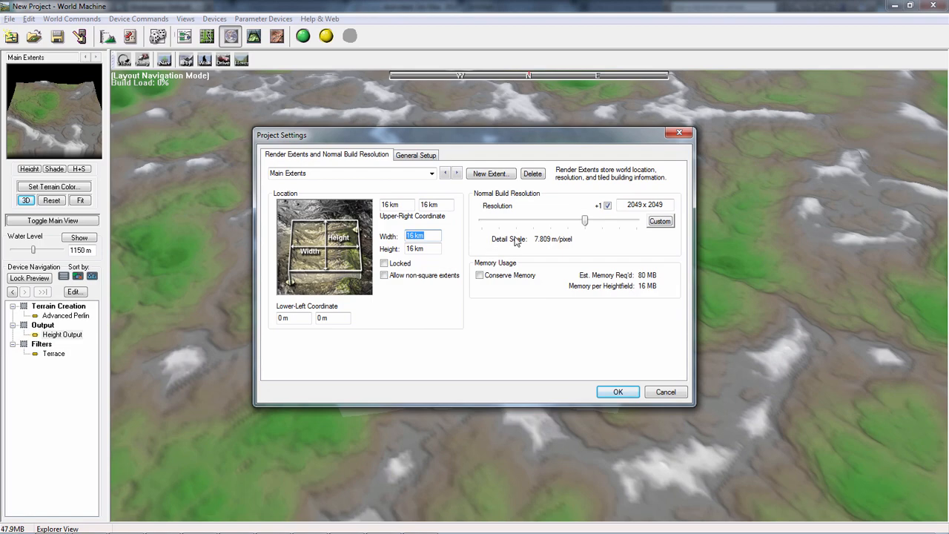
key("Return")
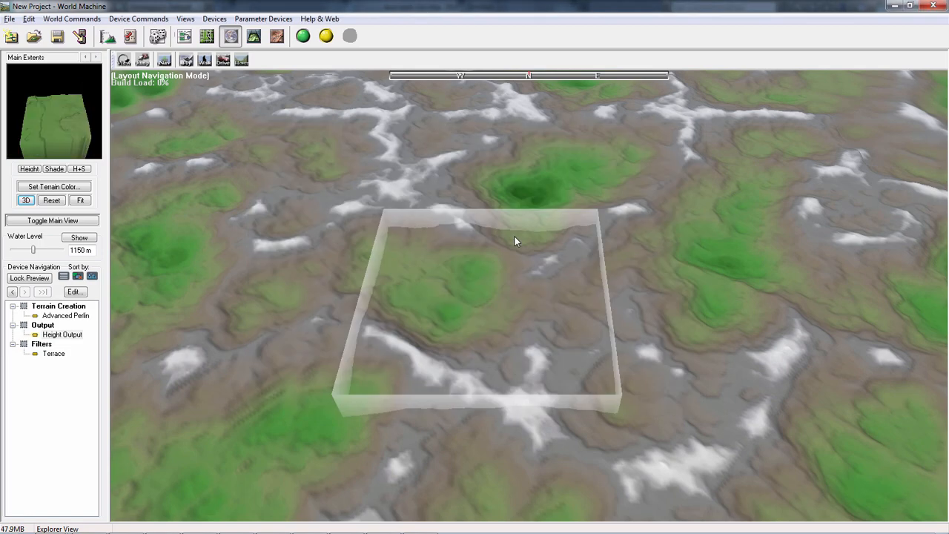
left_click_drag(470, 185, 454, 196)
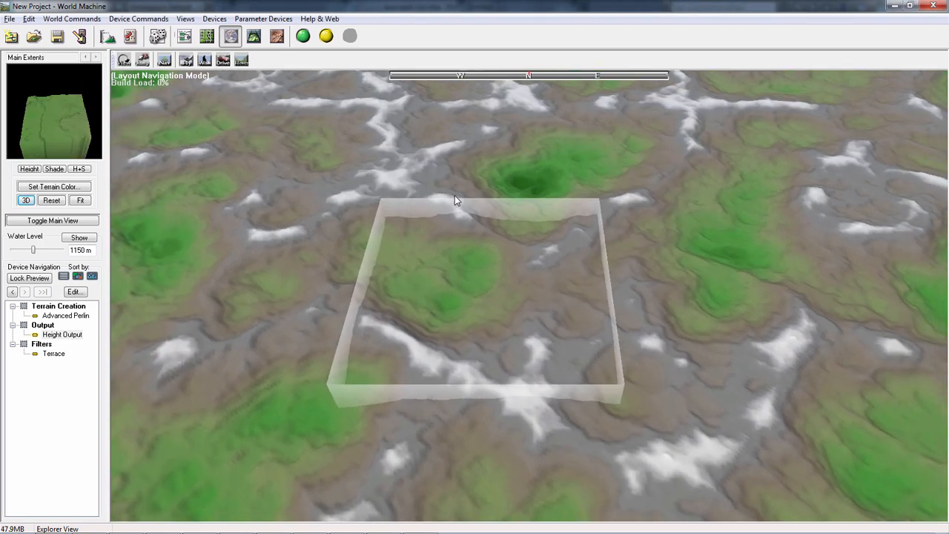
left_click_drag(83, 118, 78, 112)
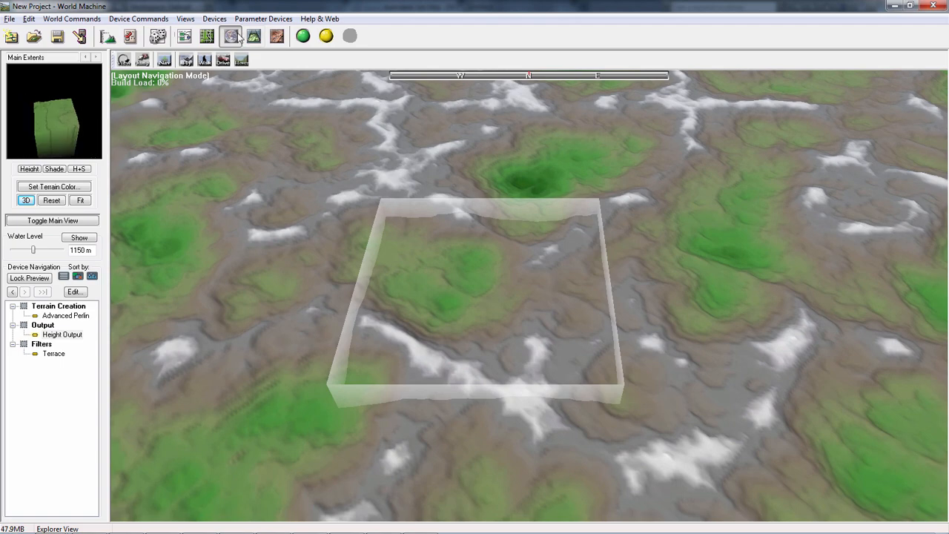
- Check the 1 km terrain block in the 3D View and return to the Explorer View
left_click(206, 37)
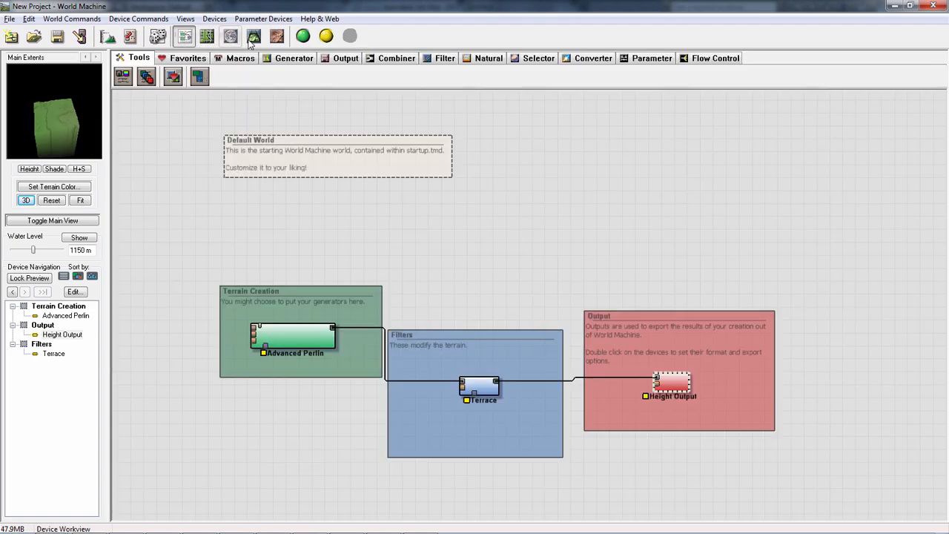
left_click(253, 38)
left_click(231, 37)
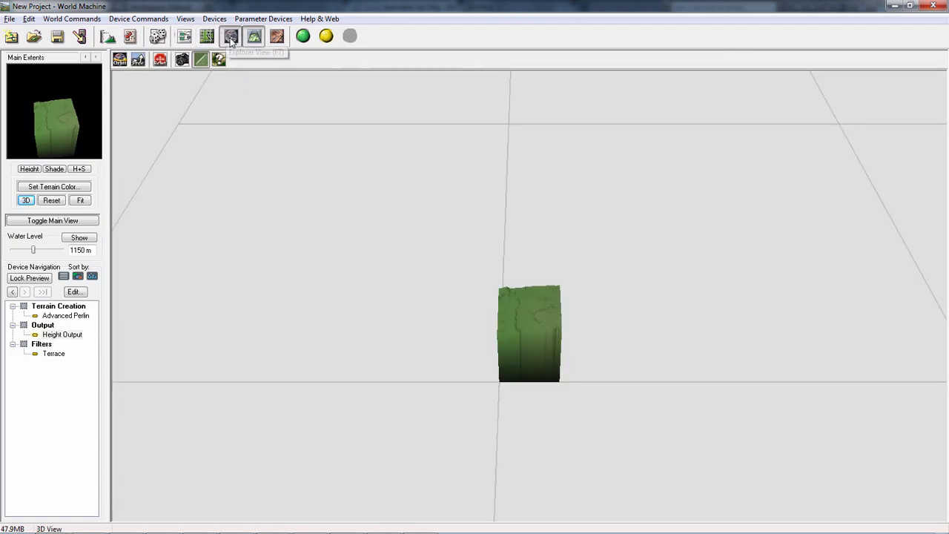
- Examine the 1 km extent box up close and against its surrounding terrain in the Explorer View
scroll(426, 326, "up", 3)
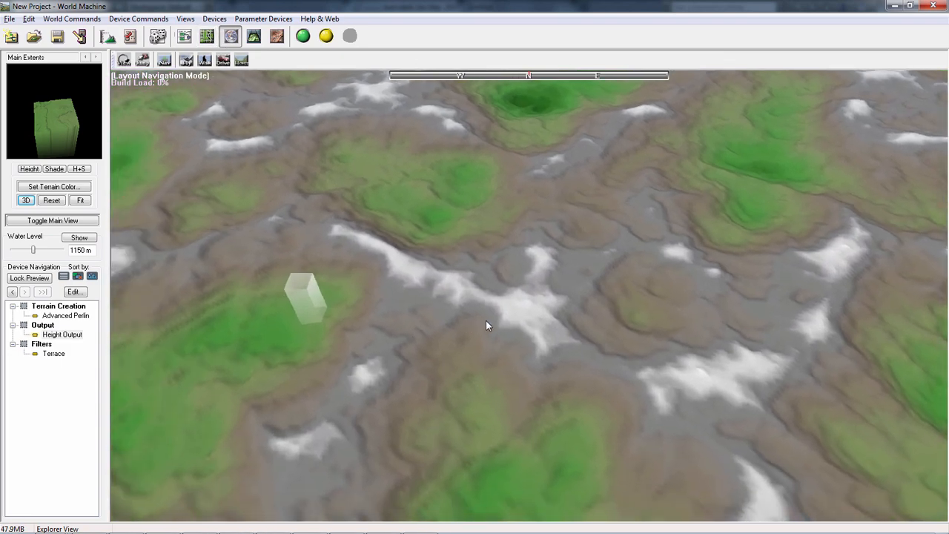
left_click_drag(487, 321, 565, 298)
scroll(491, 287, "up", 3)
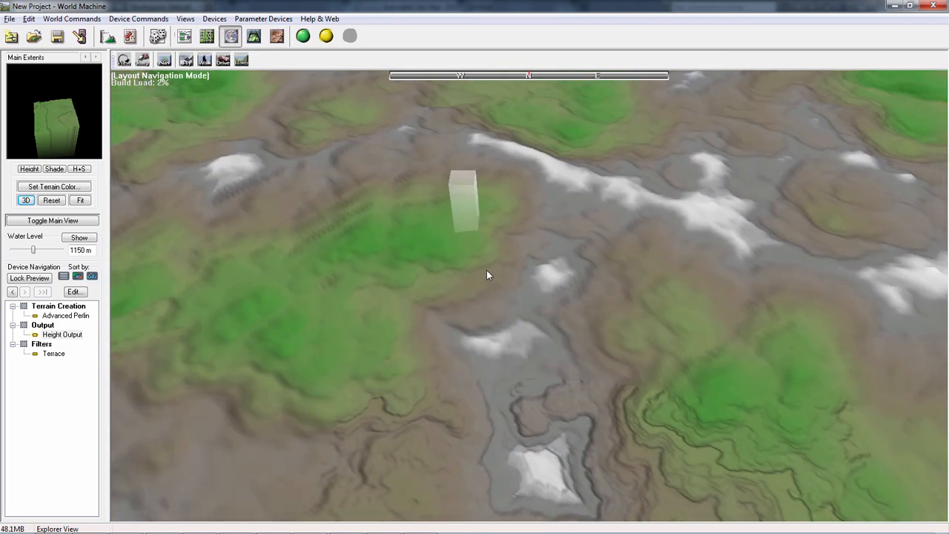
left_click_drag(468, 251, 532, 461)
scroll(521, 350, "up", 3)
left_click_drag(520, 265, 523, 407)
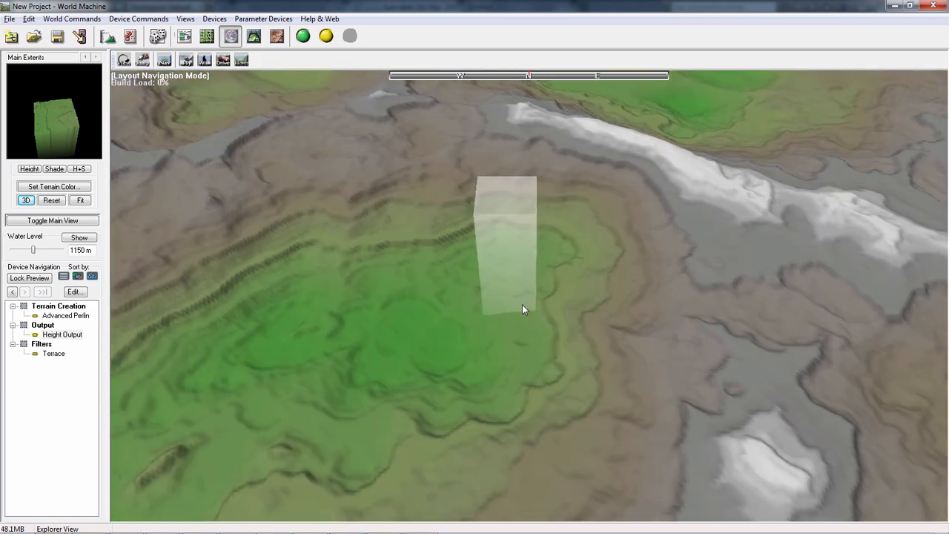
left_click_drag(522, 304, 528, 359)
scroll(526, 372, "up", 4)
scroll(527, 371, "down", 2)
scroll(526, 367, "up", 1)
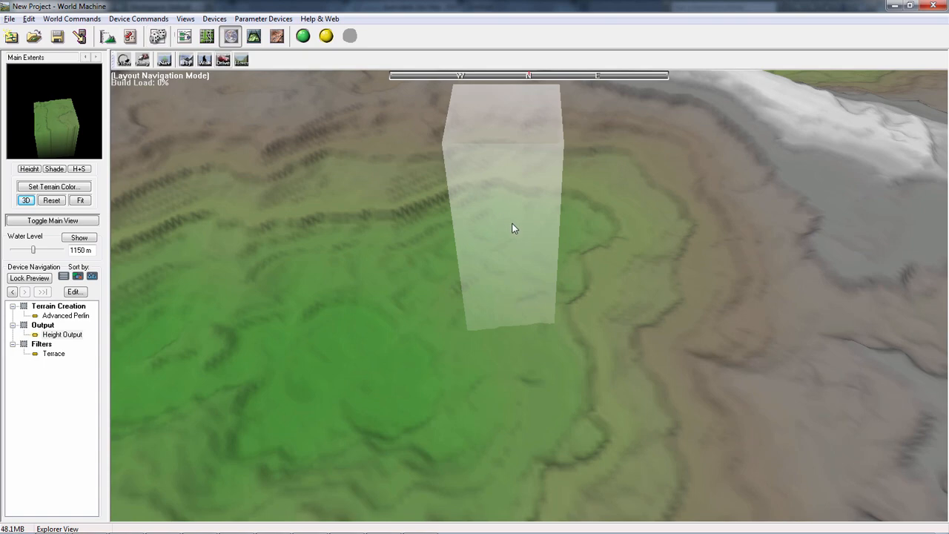
scroll(504, 222, "down", 4)
scroll(495, 221, "up", 3)
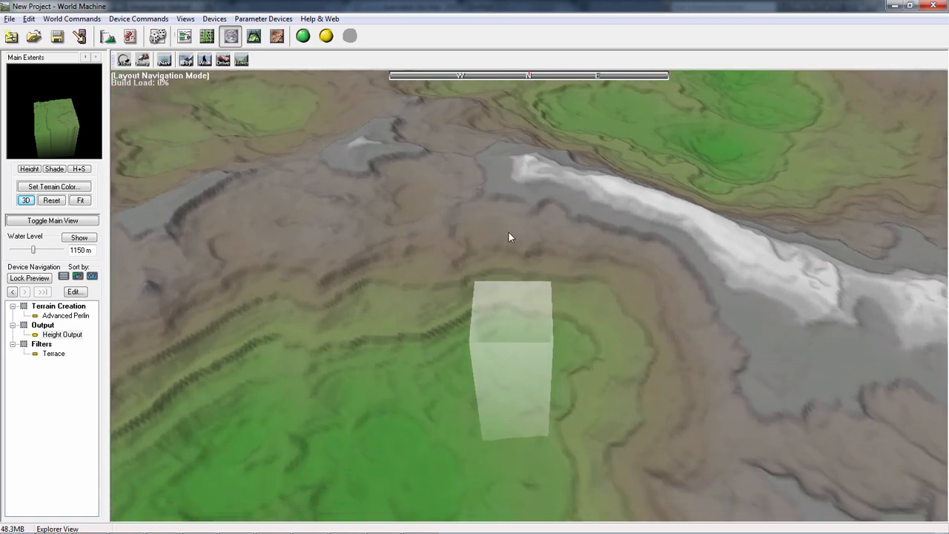
scroll(509, 237, "up", 4)
scroll(508, 243, "down", 3)
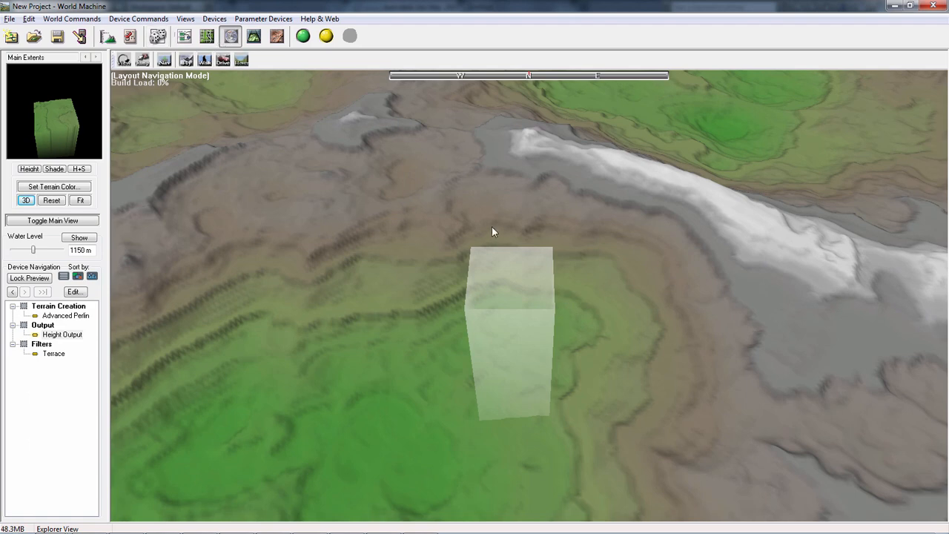
- Try a smaller feature scale in the Advanced Perlin generator's settings and discard the change
left_click(185, 37)
double_click(256, 333)
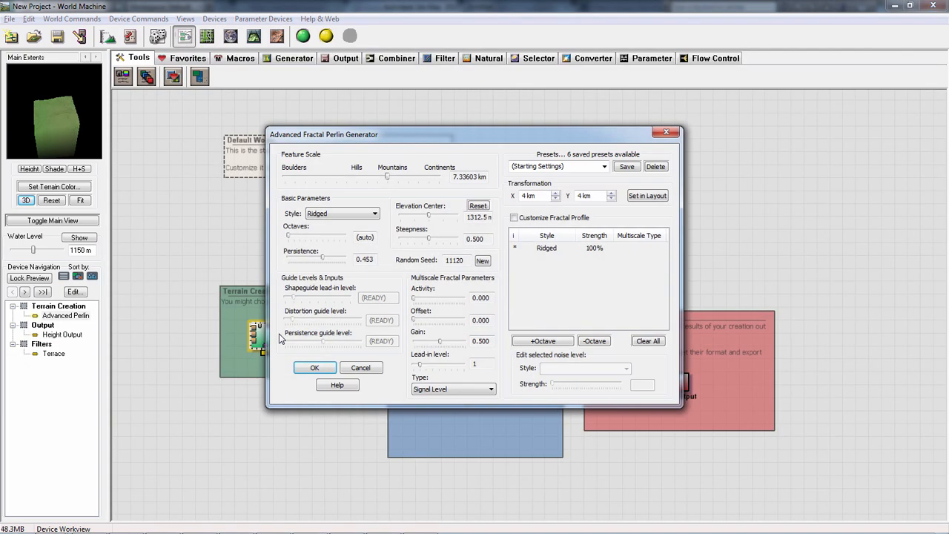
mouse_move(387, 178)
left_mouse_down()
mouse_move(349, 175)
mouse_move(380, 178)
left_mouse_up()
left_click(362, 367)
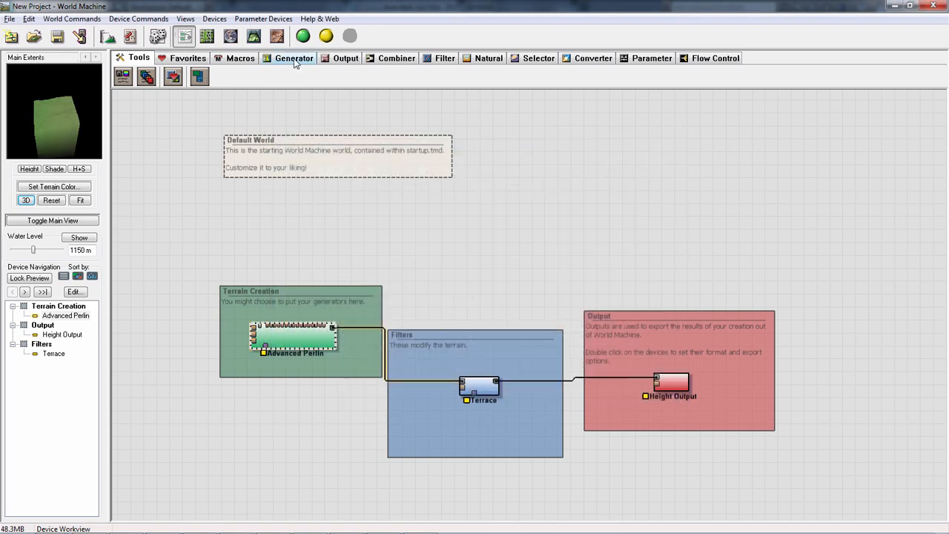
- Show the terrain in the 3D View and set the width and height of Main Extents back to 8 km
left_click(253, 36)
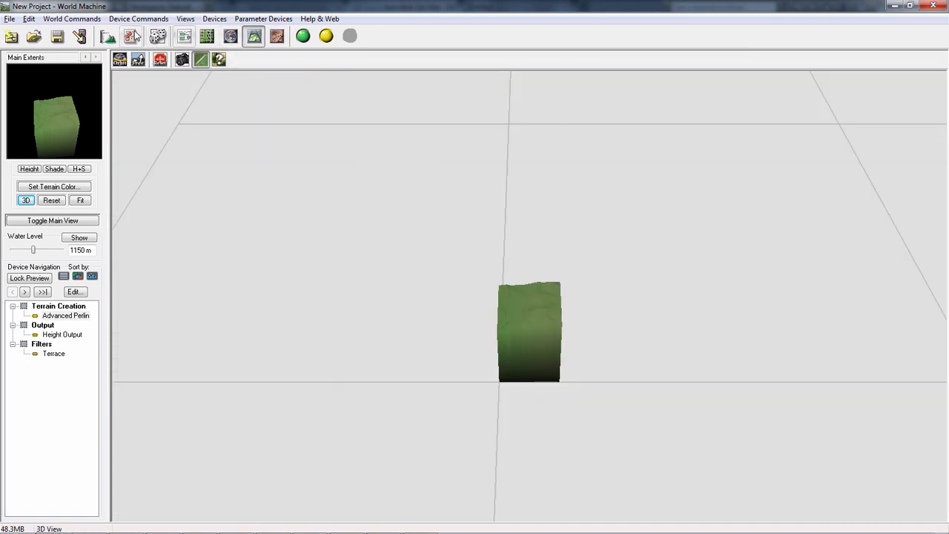
left_click(157, 36)
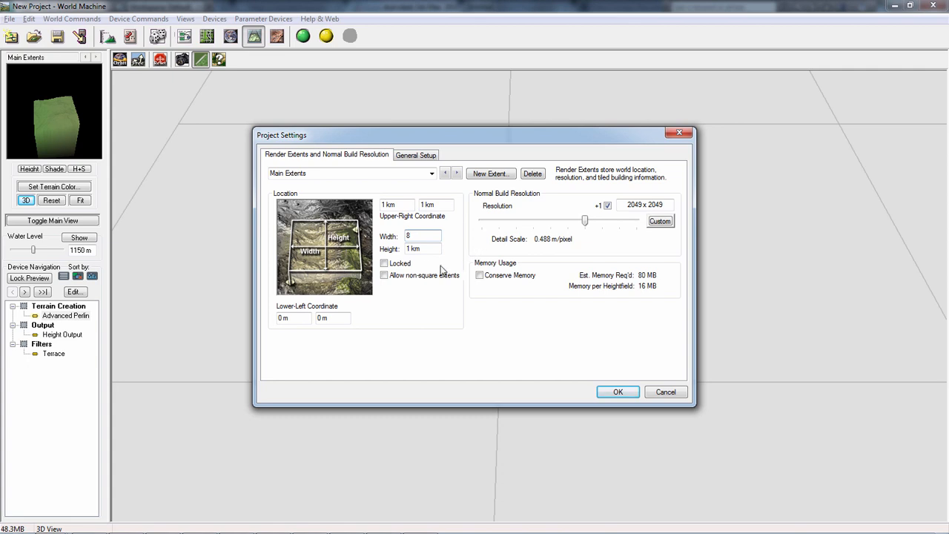
type("8")
key("Tab")
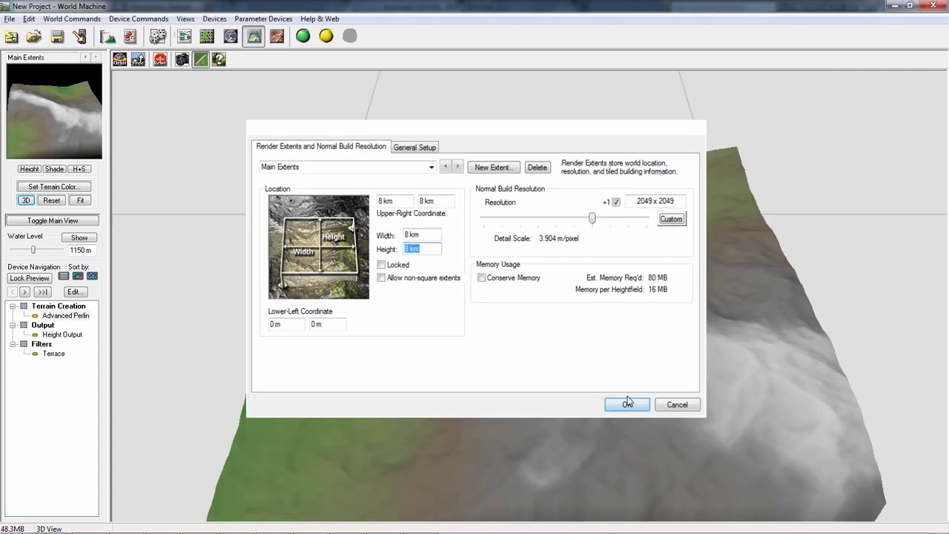
left_click(618, 391)
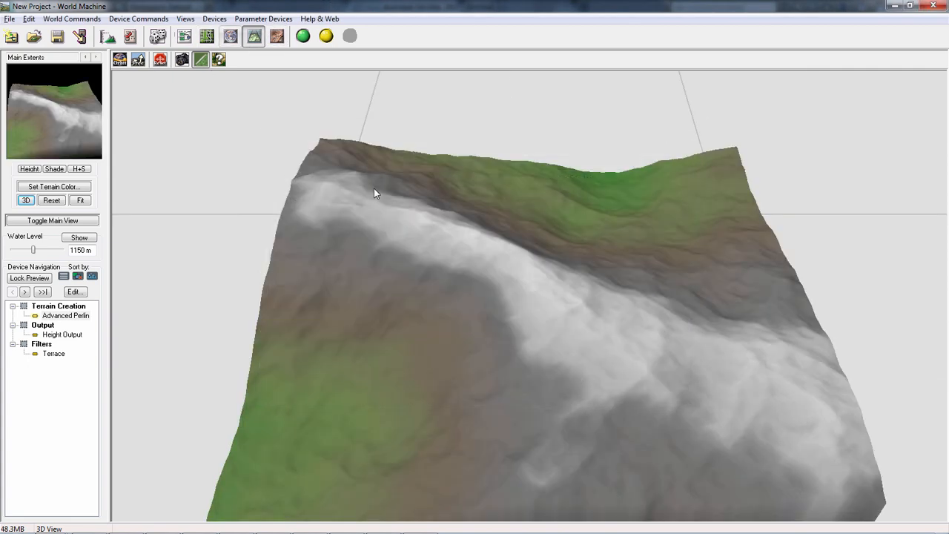
- Build the world at its normal resolution and look at the built terrain in the 3D View
left_click(303, 37)
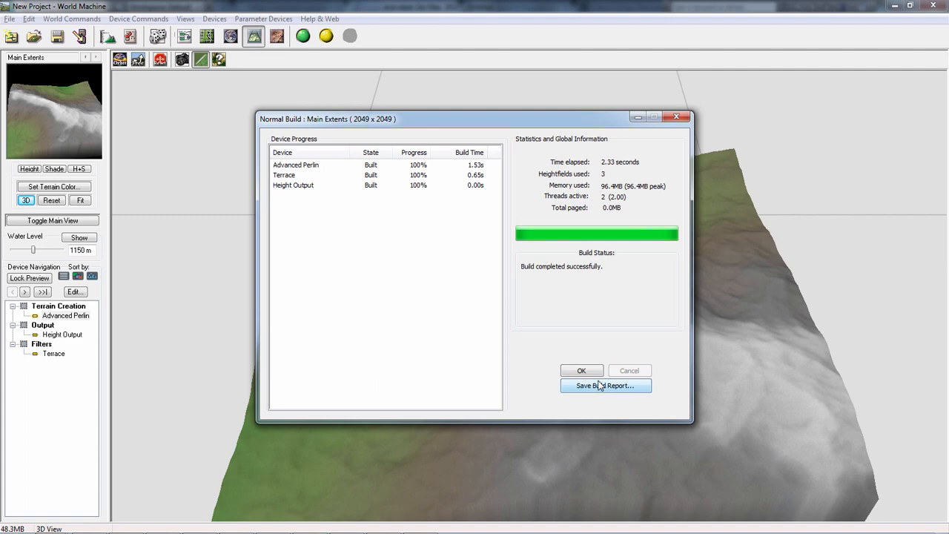
left_click(595, 374)
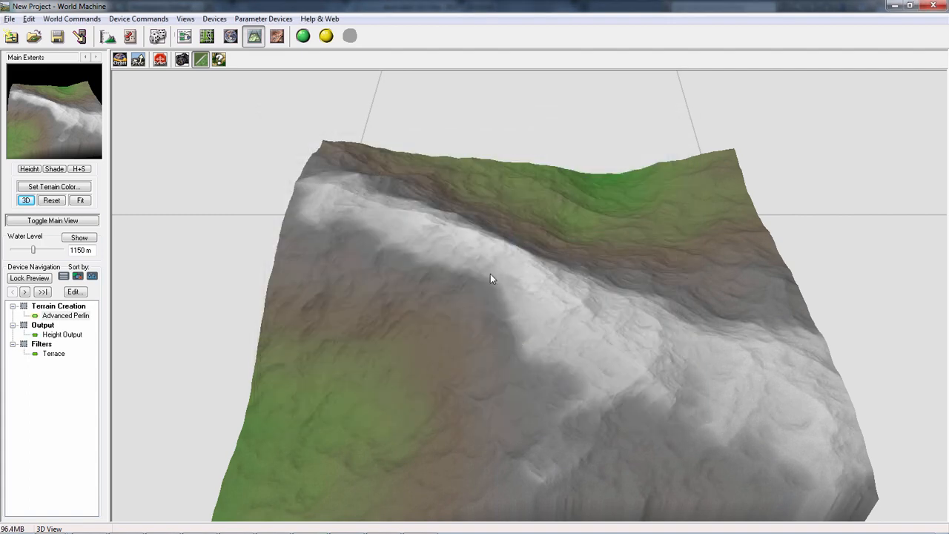
scroll(562, 276, "down", 1)
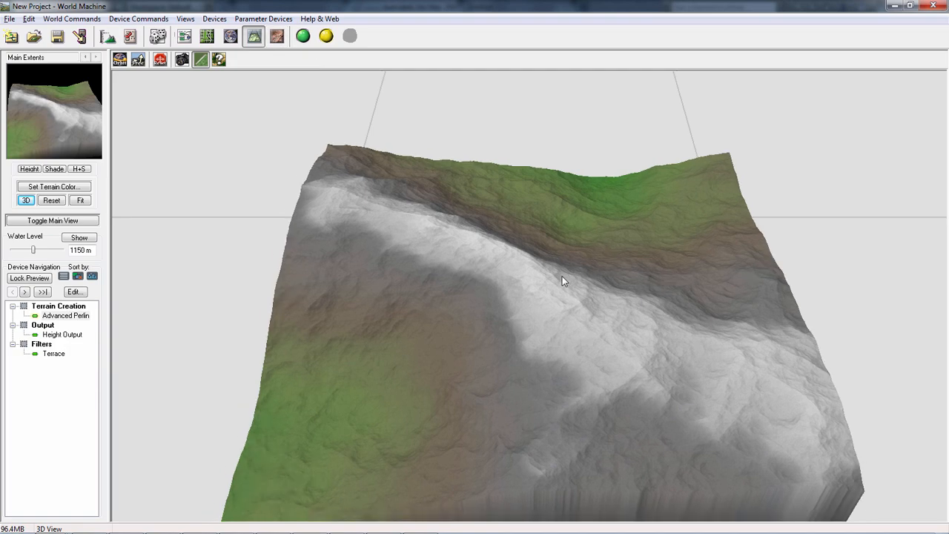
- Examine the built terrain from several angles and distances in the 3D View and the preview
scroll(562, 272, "up", 3)
left_click_drag(561, 270, 488, 245)
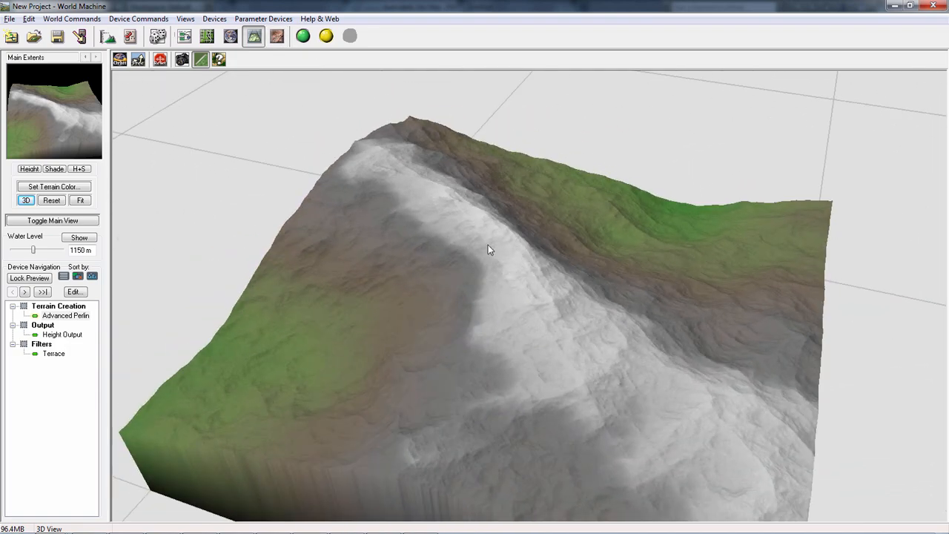
mouse_move(69, 102)
right_mouse_down()
mouse_move(76, 92)
mouse_move(47, 102)
mouse_move(65, 95)
mouse_move(55, 85)
mouse_move(67, 110)
mouse_move(33, 99)
mouse_move(57, 92)
mouse_move(40, 98)
mouse_move(45, 92)
mouse_move(52, 100)
mouse_move(36, 73)
mouse_move(30, 93)
right_mouse_up()
left_click_drag(53, 100, 80, 98)
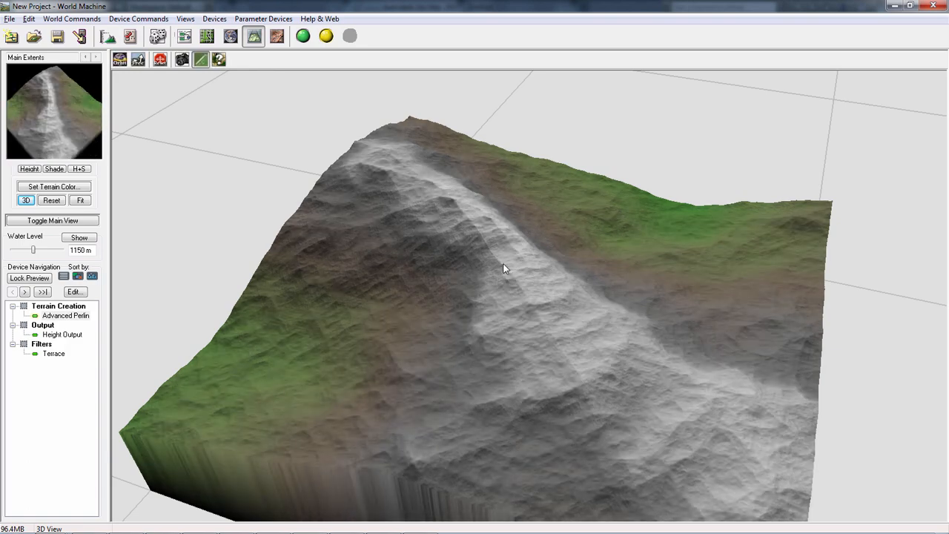
scroll(481, 264, "down", 4)
scroll(473, 266, "up", 3)
right_click_drag(68, 117, 63, 117)
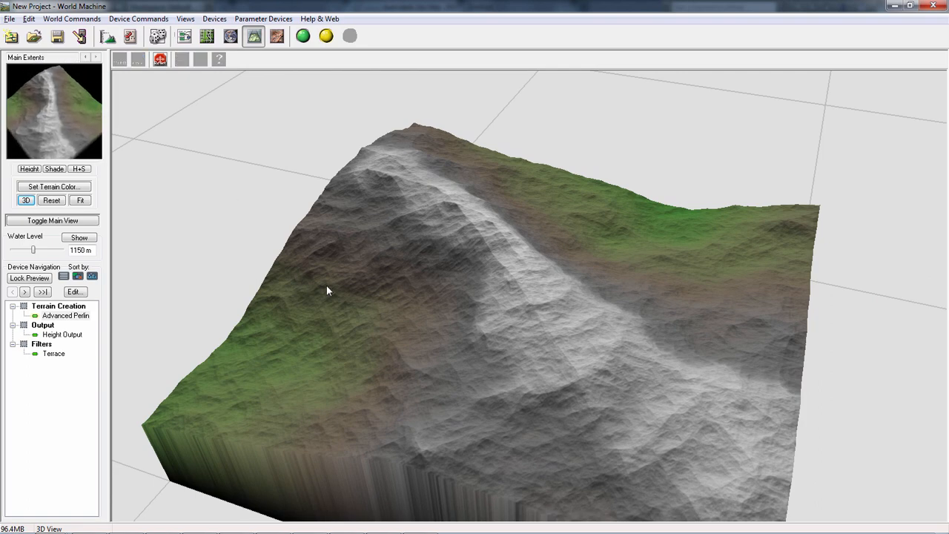
scroll(365, 281, "down", 4)
scroll(373, 269, "up", 4)
scroll(376, 261, "down", 2)
scroll(377, 261, "up", 2)
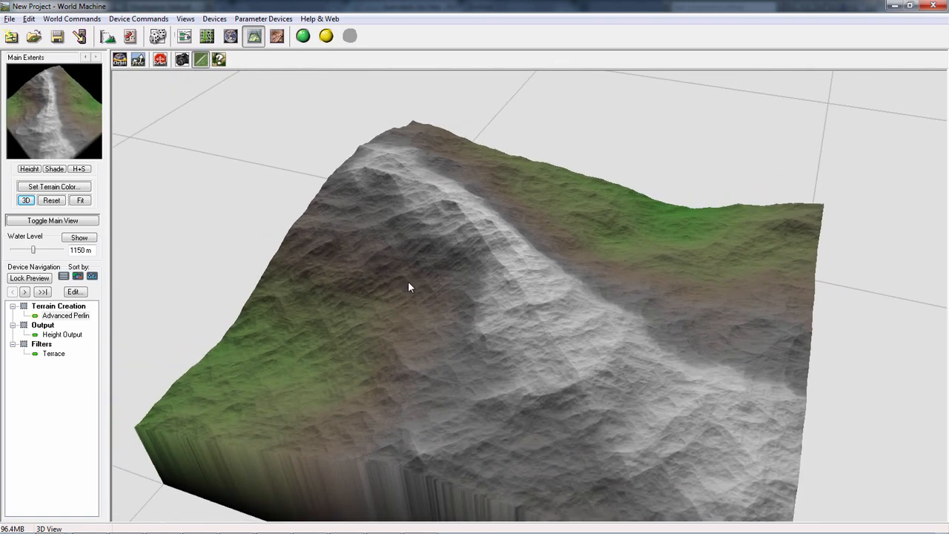
left_click_drag(434, 263, 307, 271)
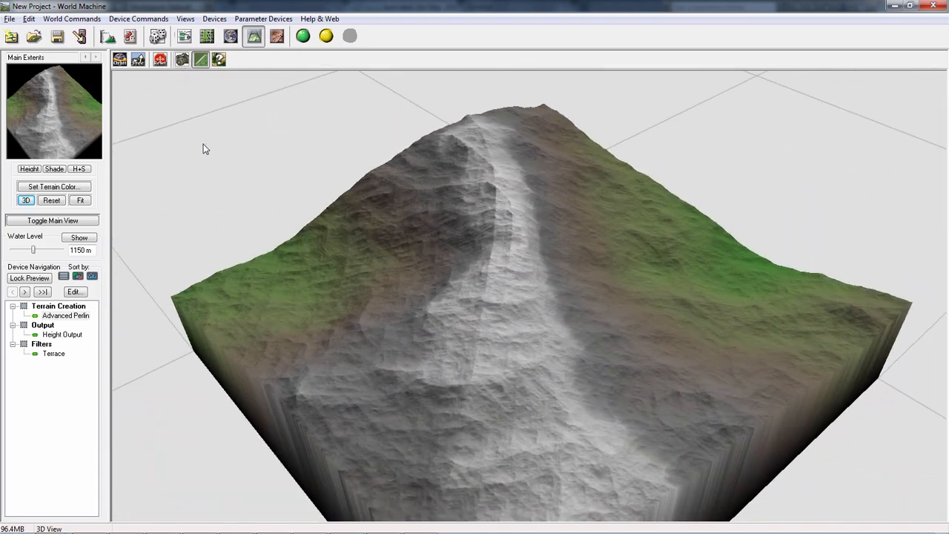
left_click_drag(206, 148, 392, 180)
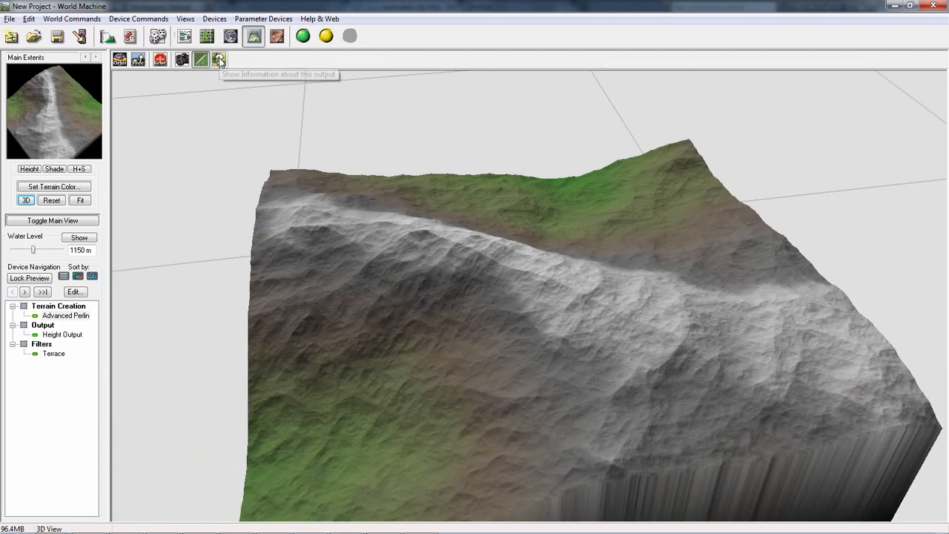
- Show and hide the output information in the 3D View, and turn off the detail texture
left_click(220, 60)
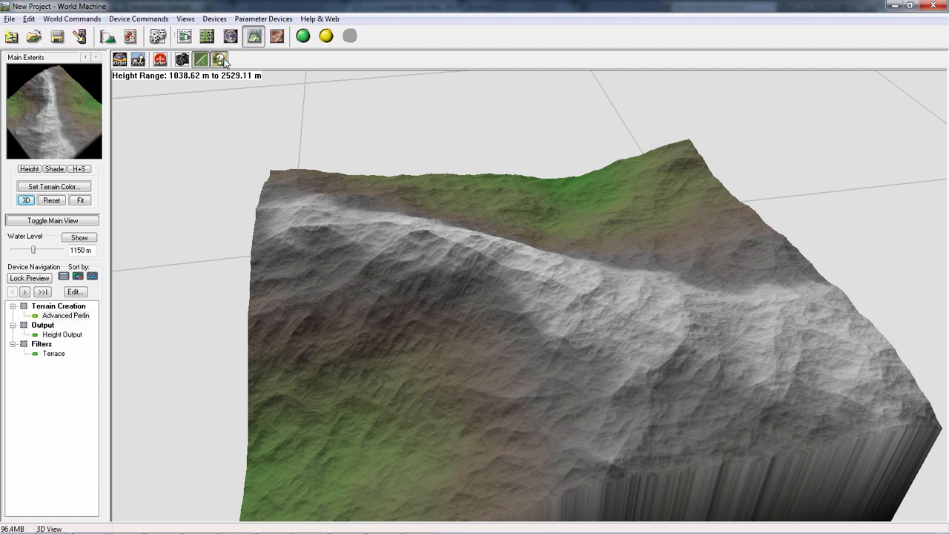
left_click(223, 61)
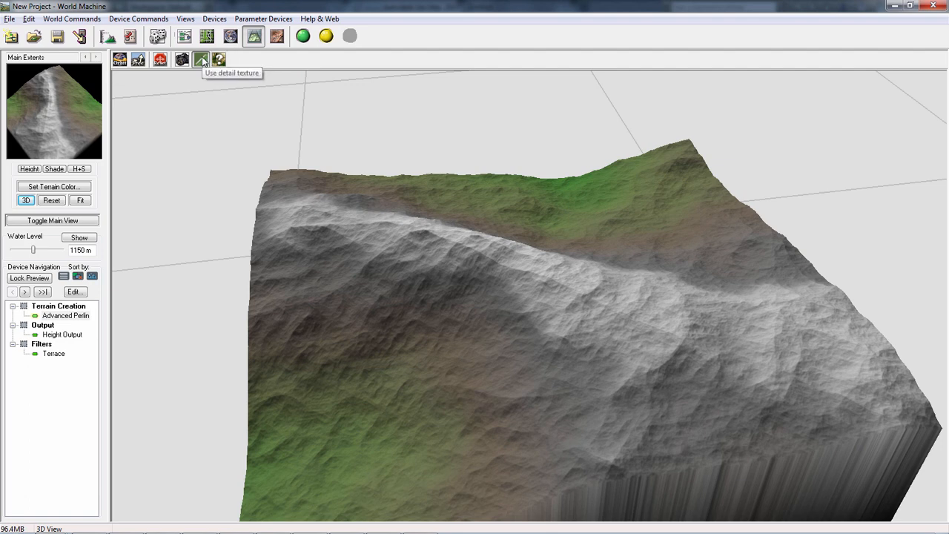
left_click(201, 61)
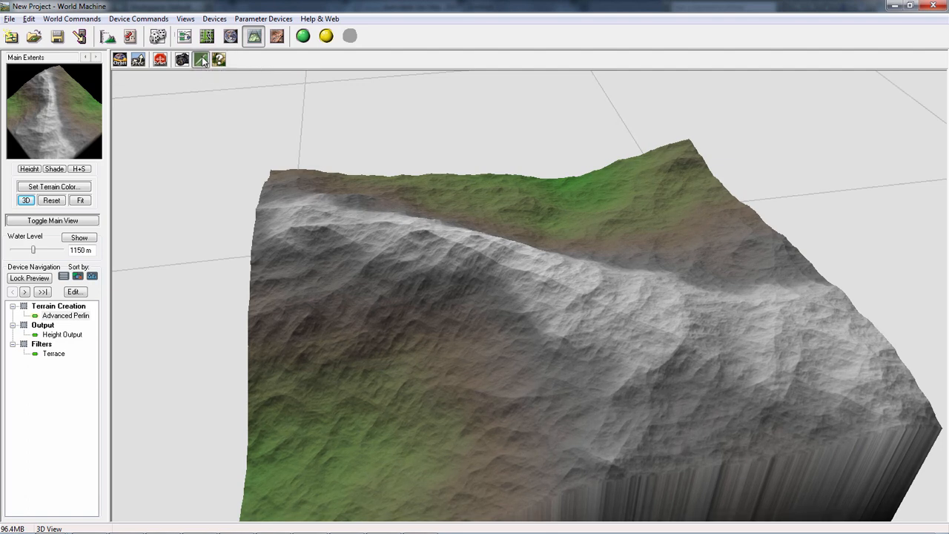
left_click(202, 61)
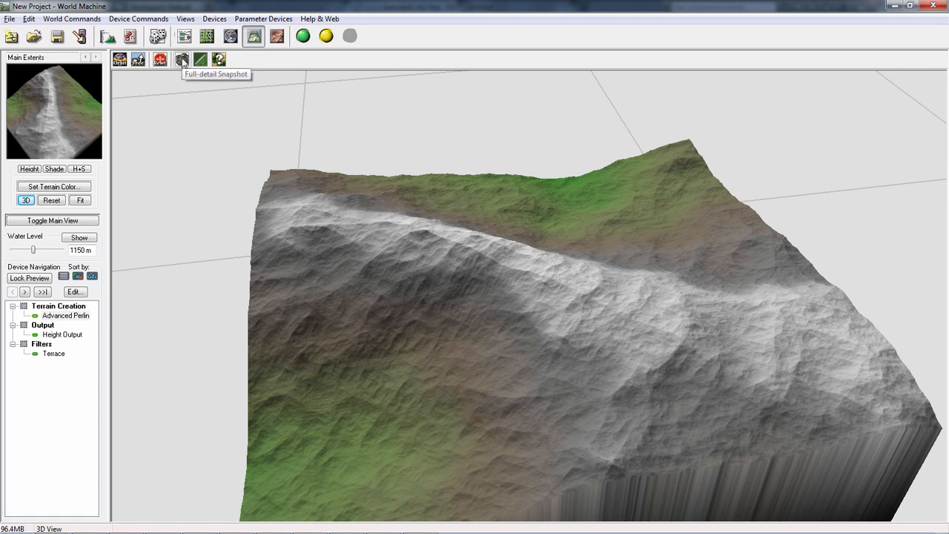
- Take a full-detail snapshot of the terrain in the 3D View and reset the camera
left_click(183, 61)
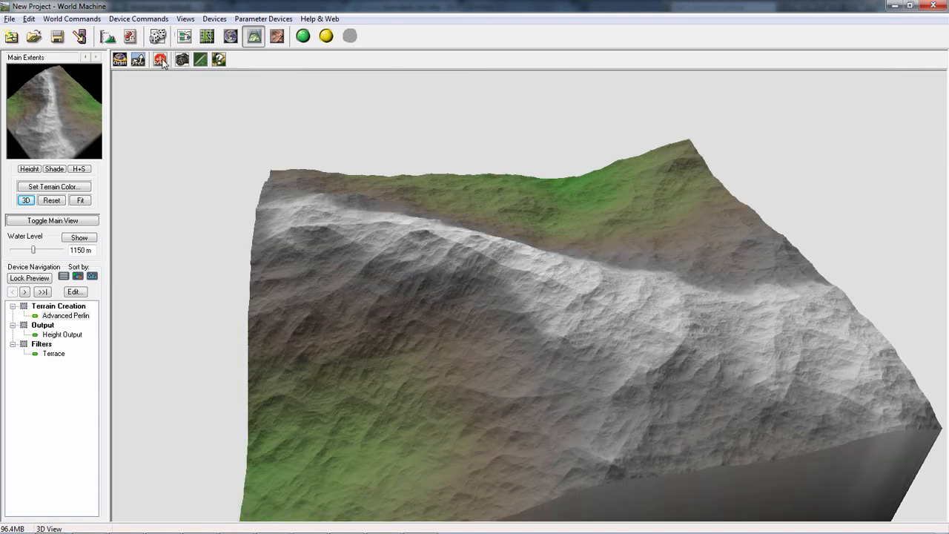
left_click(161, 60)
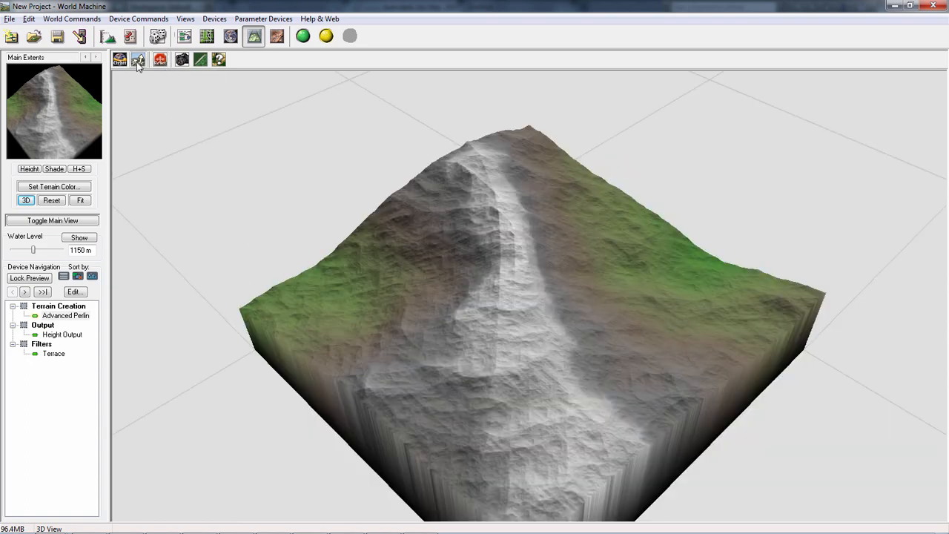
- Try the free camera and the orbit camera to view the terrain from different positions in the 3D View
left_click(137, 63)
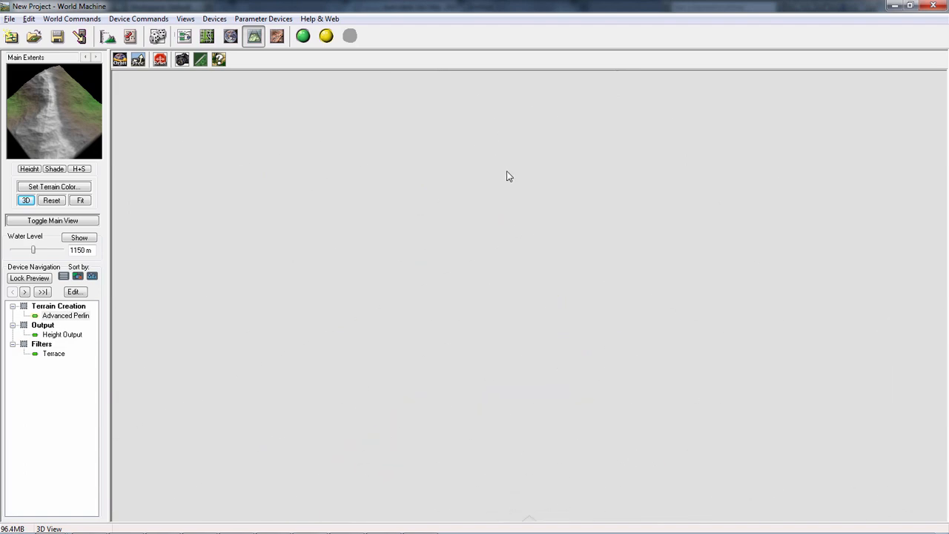
left_click(160, 60)
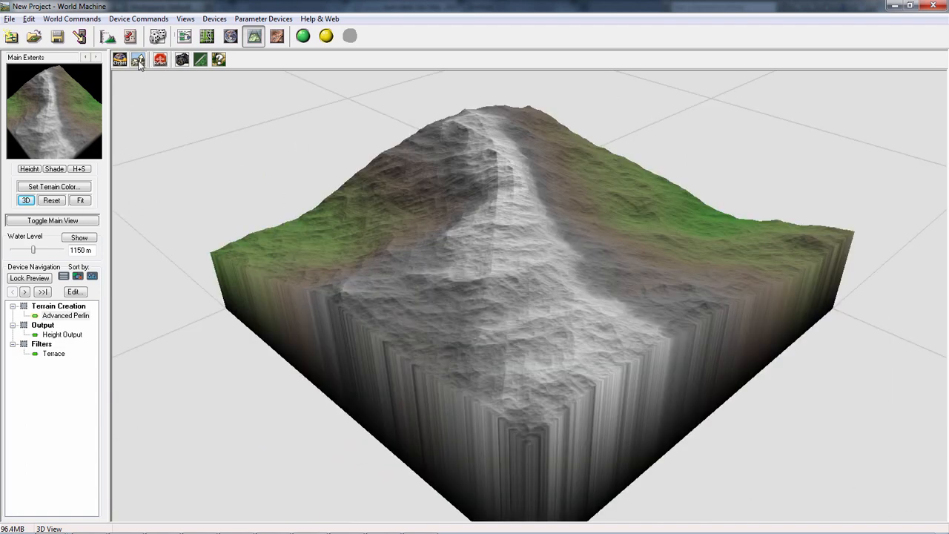
left_click(131, 59)
left_click_drag(516, 228, 512, 276)
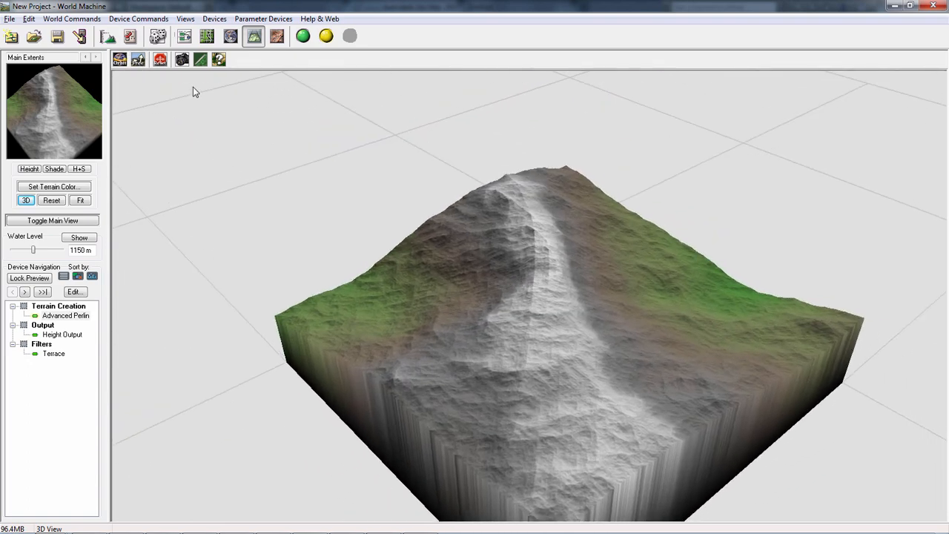
left_click(119, 60)
left_click_drag(676, 227, 453, 248)
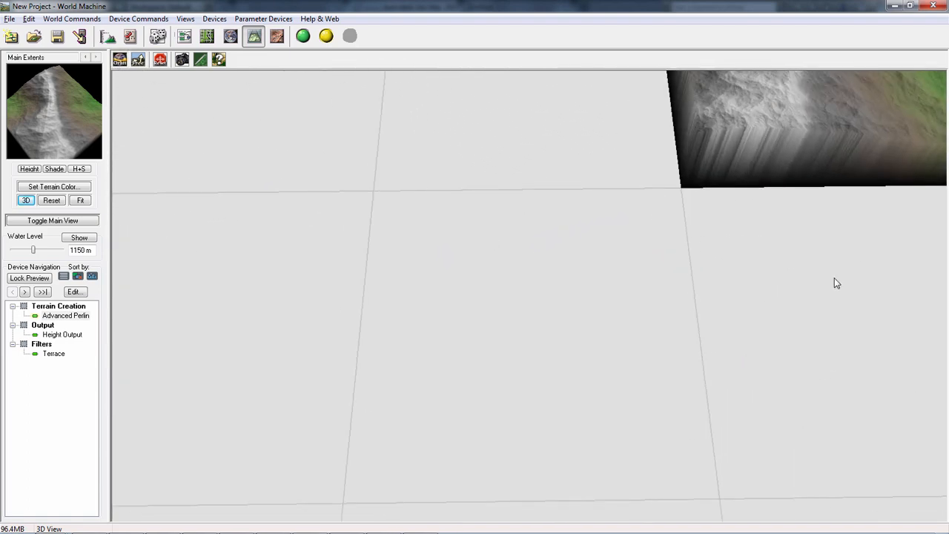
left_click_drag(778, 290, 944, 288)
left_click_drag(515, 250, 579, 303)
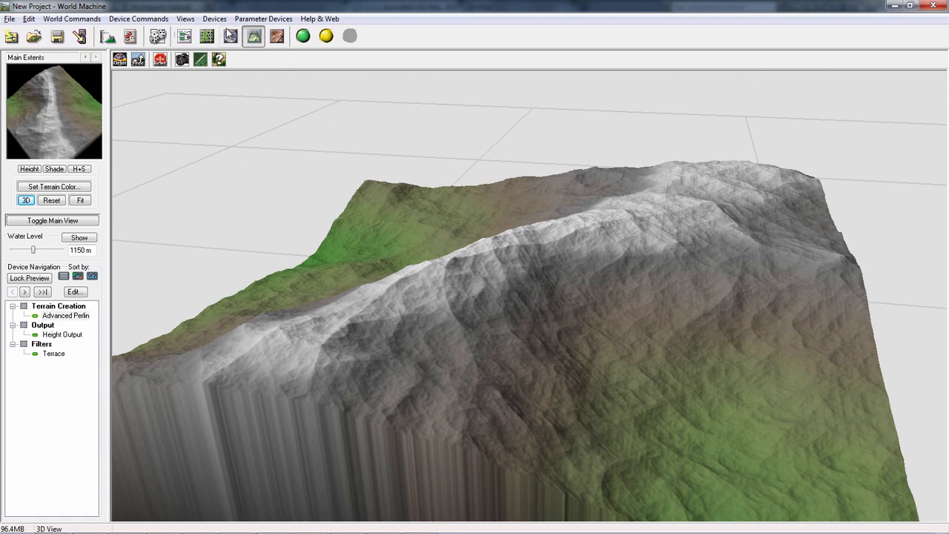
- Look through the 2D, Device Workview, Layout, Explorer and 3D views, and return to the Device Workview
left_click(279, 36)
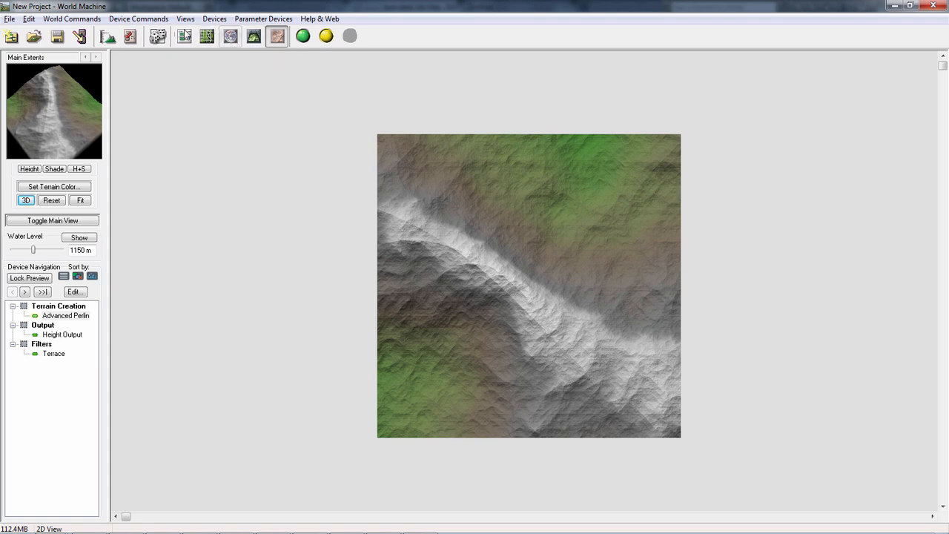
left_click(184, 37)
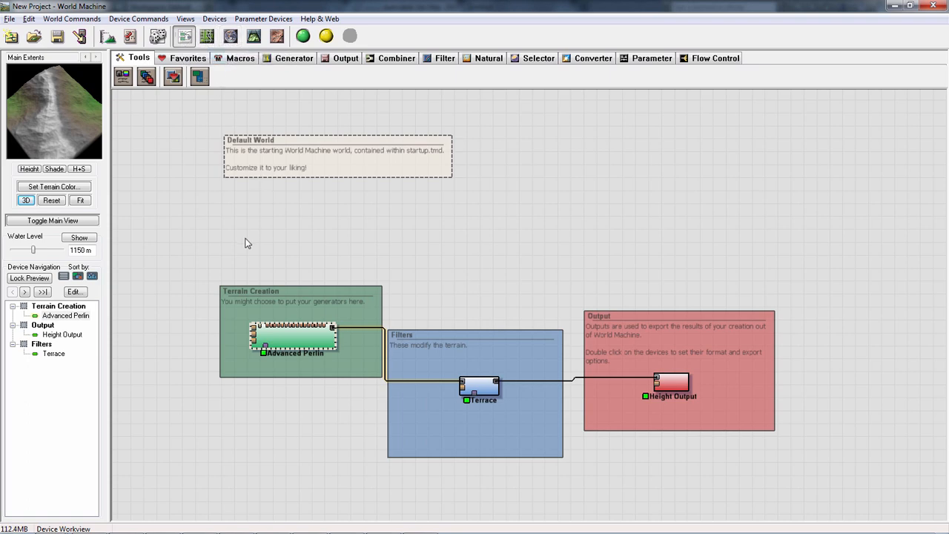
key("F6")
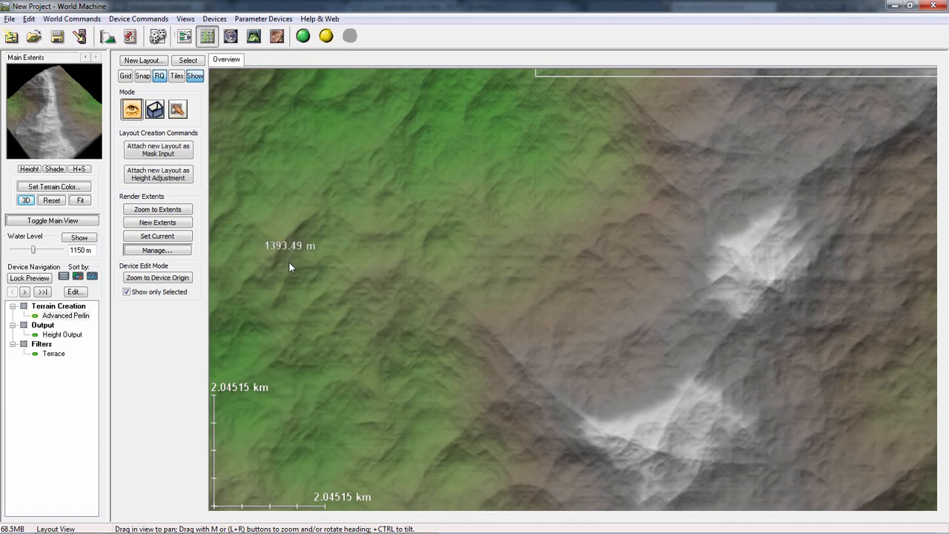
key("F7")
key("F8")
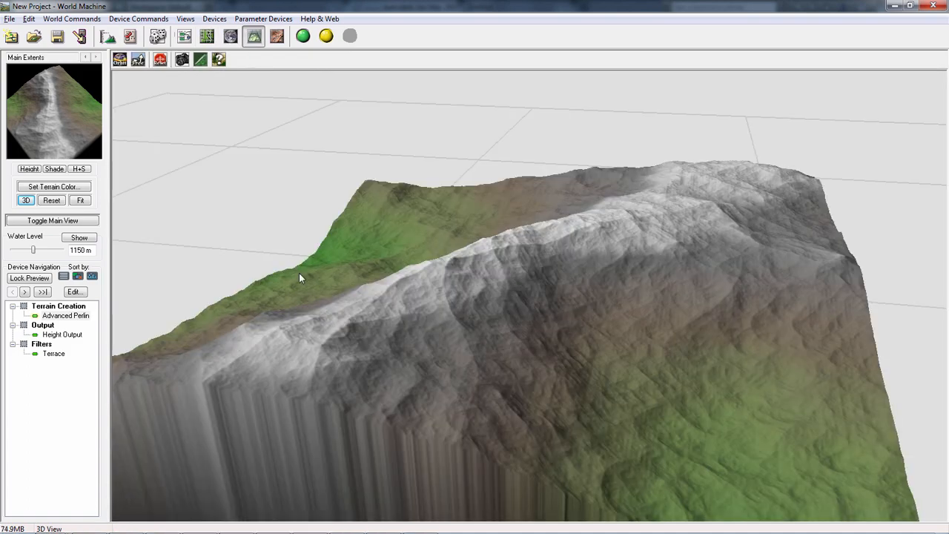
key("F5")
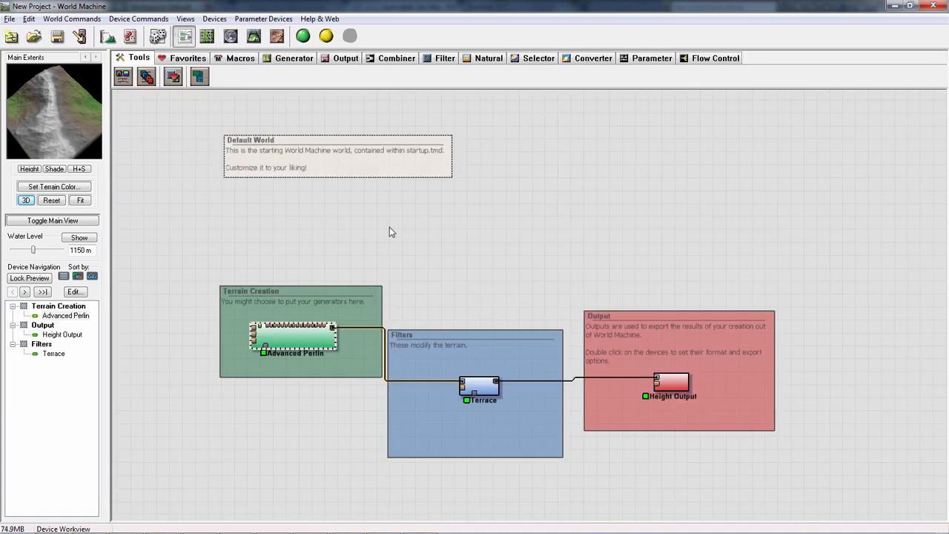
- Enlarge the Terrain Creation group, move the Advanced Perlin device higher in the layout and shift the Filters and Output groups away
middle_click_drag(333, 231, 318, 223)
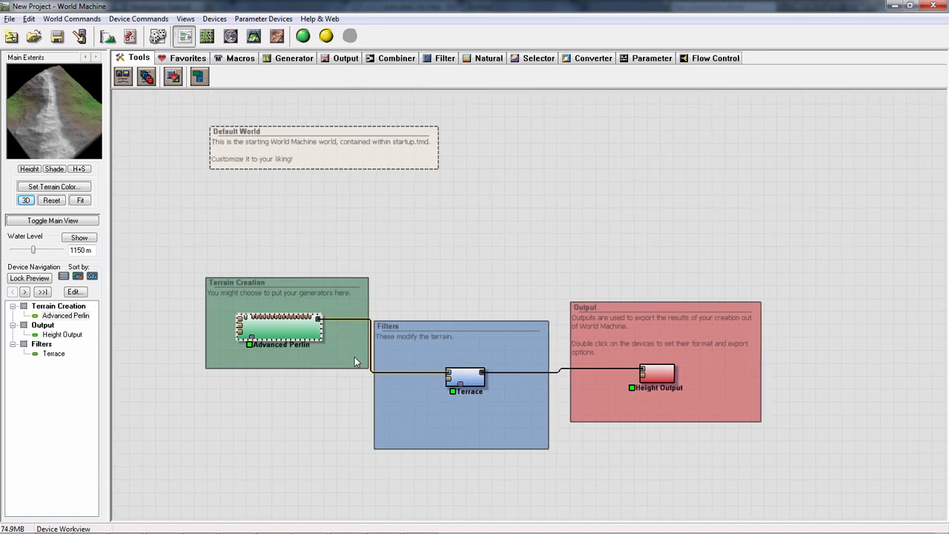
left_click(330, 365)
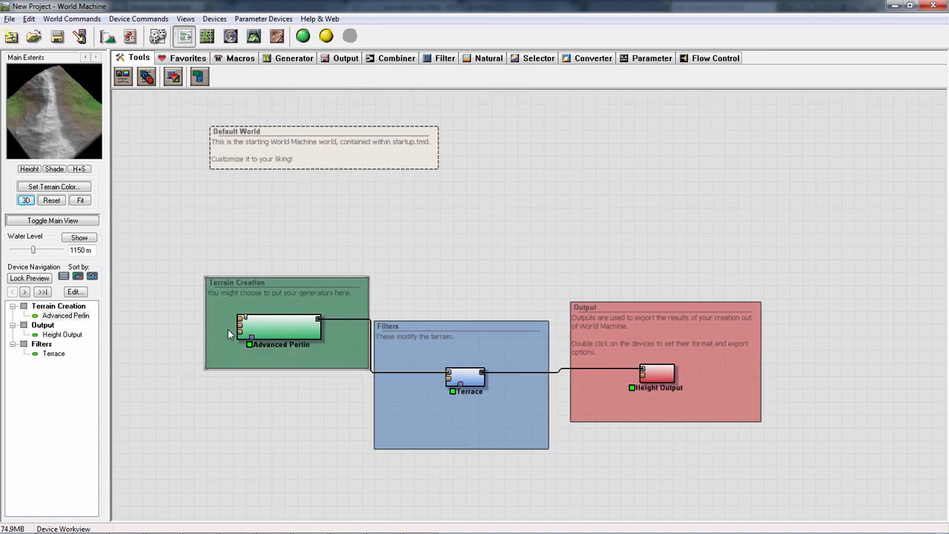
left_click_drag(227, 330, 64, 429)
left_click_drag(300, 327, 302, 301)
left_click_drag(434, 311, 572, 343)
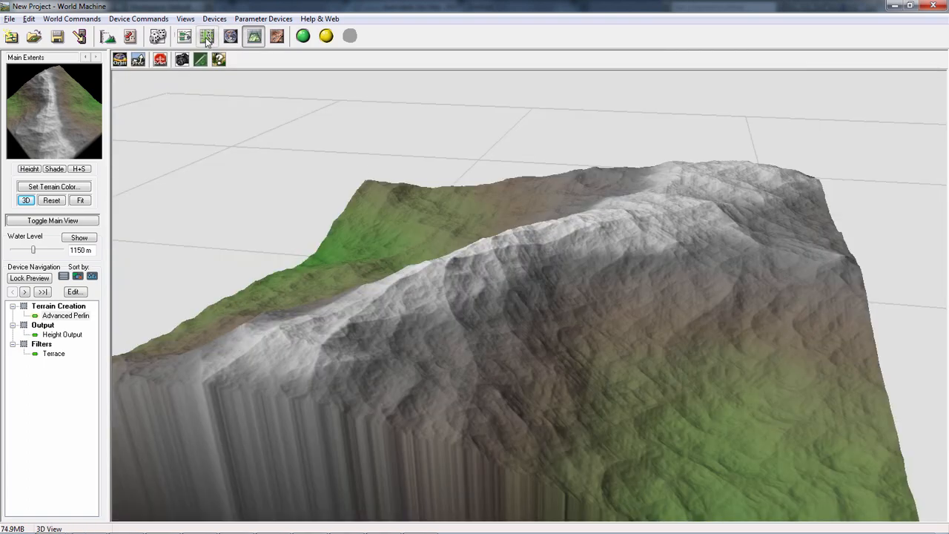
- Open the Terrain Creation group's settings in the Device Workview and look at its colour choices without changing the colour
left_click(184, 36)
double_click(333, 241)
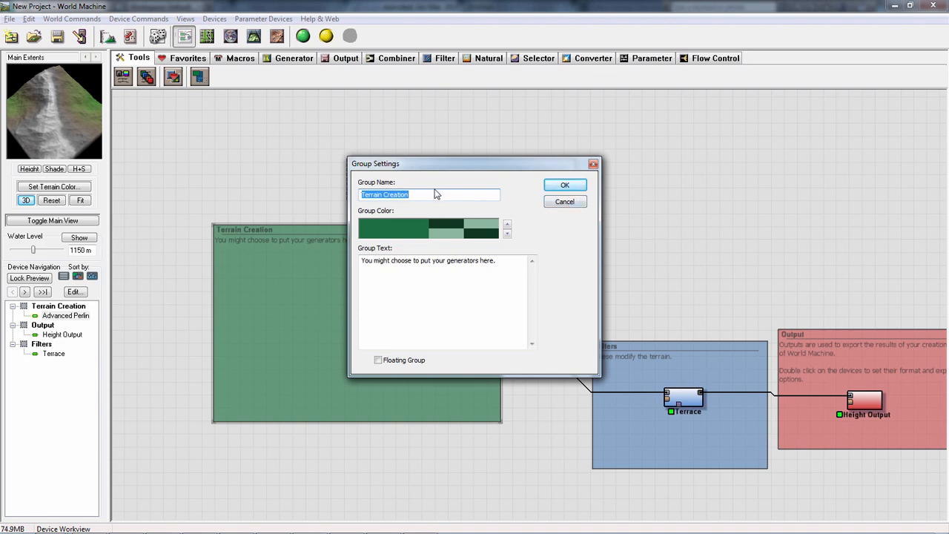
left_click_drag(429, 191, 356, 196)
left_click(508, 234)
left_click(425, 225)
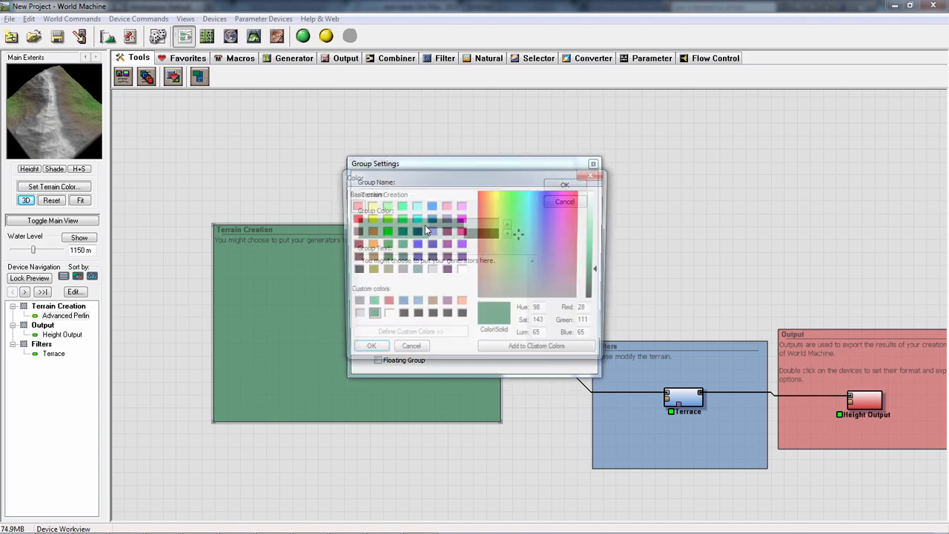
left_click(413, 352)
- Replace the Terrain Creation group's description text with "Test" and apply the group settings
left_click_drag(509, 269, 221, 242)
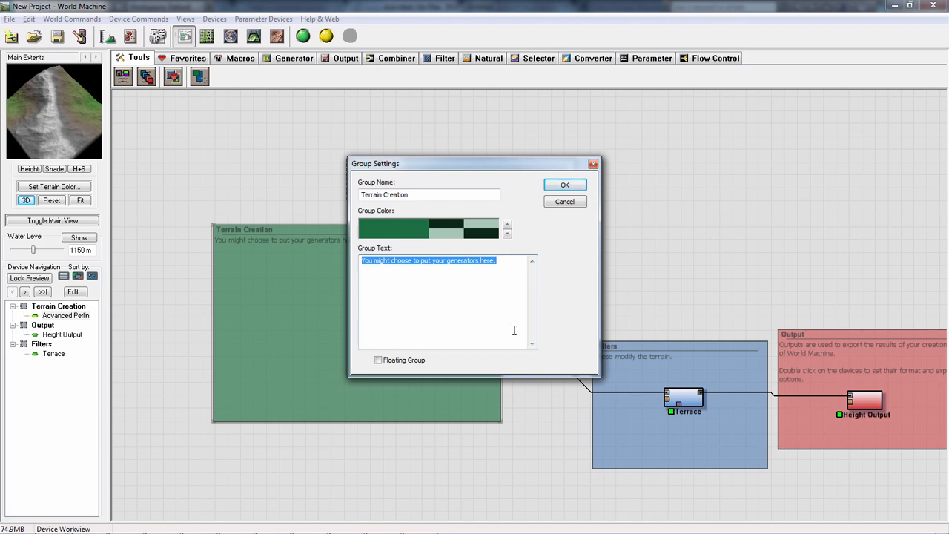
type("test")
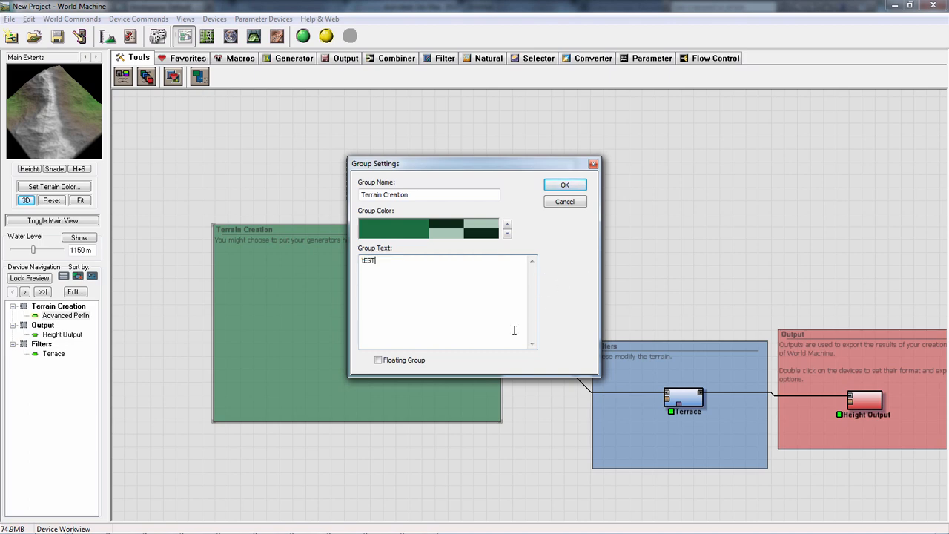
key("BackSpace")
key("BackSpace")
key("BackSpace")
key("BackSpace")
type("Test")
left_click(566, 183)
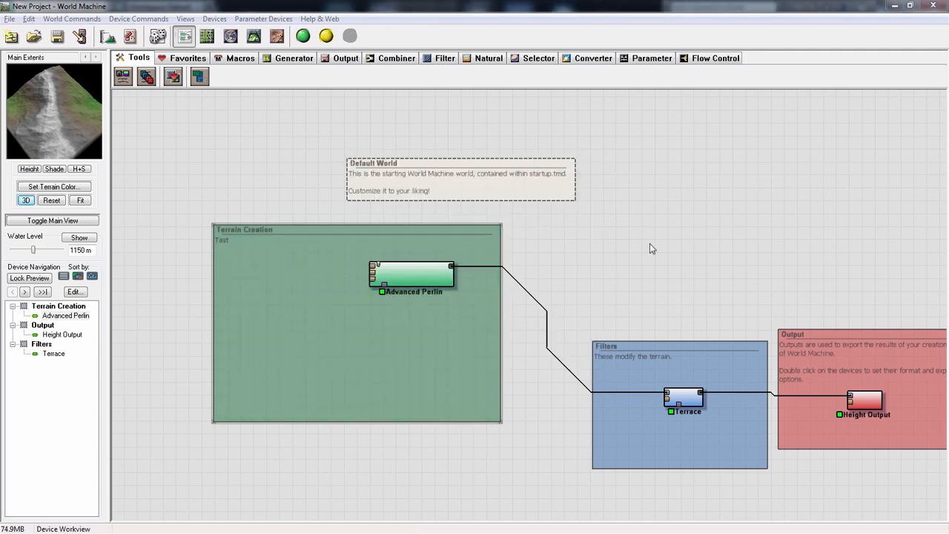
- Move the Terrace and Advanced Perlin devices out of their groups and place them side by side above the Filters group
middle_click_drag(667, 235, 611, 199)
left_click(626, 357)
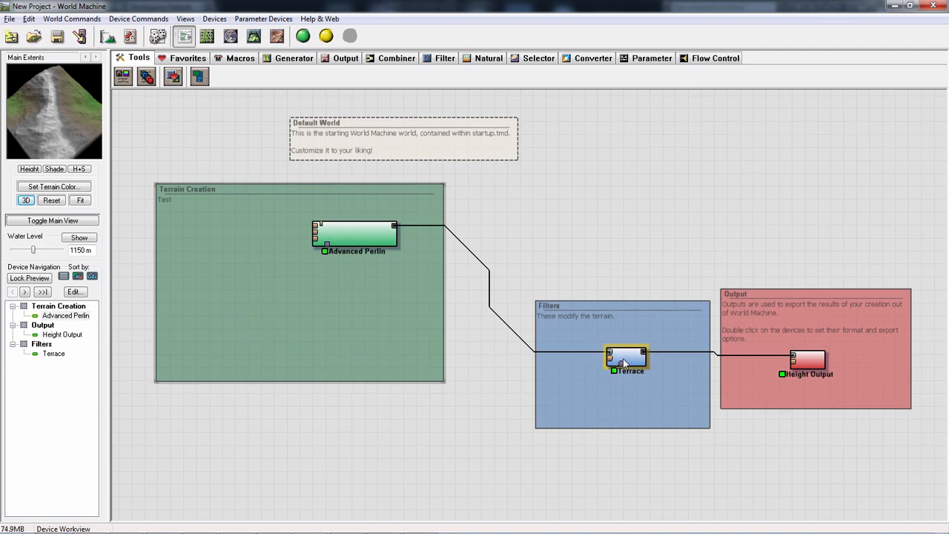
left_click_drag(627, 357, 611, 176)
left_click_drag(380, 245, 539, 221)
left_click_drag(612, 182, 638, 178)
left_click_drag(529, 213, 557, 192)
- Combine the Advanced Perlin and Terrace devices into a group of their own and move that group away from the Default World note
left_click_drag(483, 163, 684, 239)
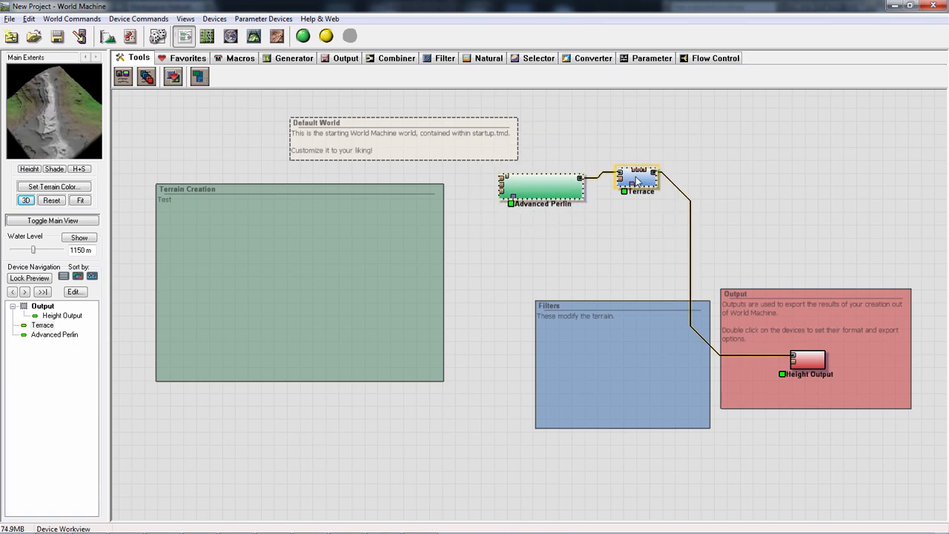
left_click_drag(490, 164, 686, 252)
right_click(648, 185)
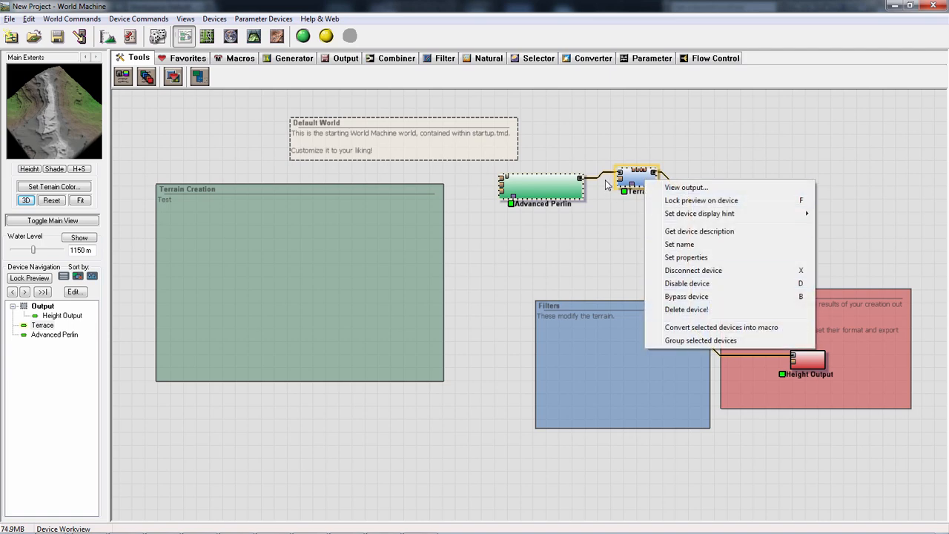
left_click(713, 343)
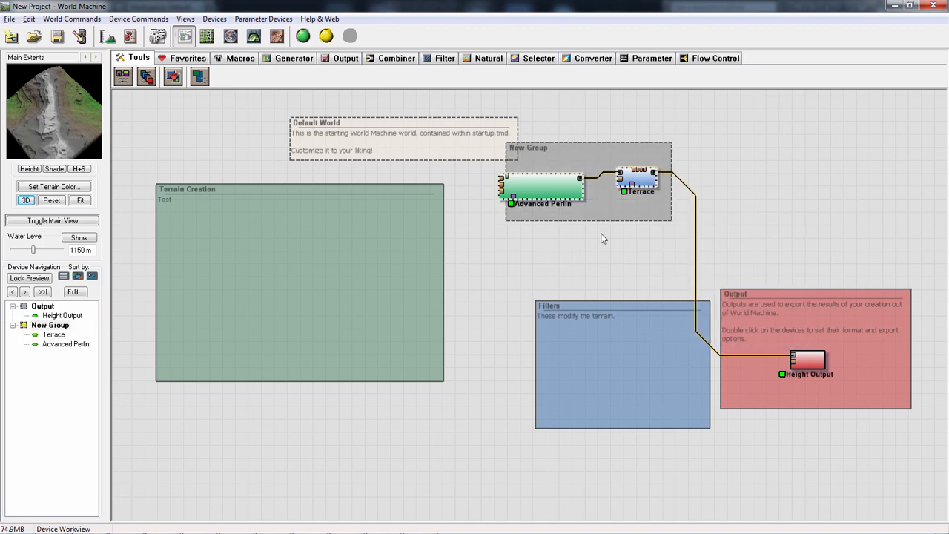
left_click_drag(577, 221, 650, 220)
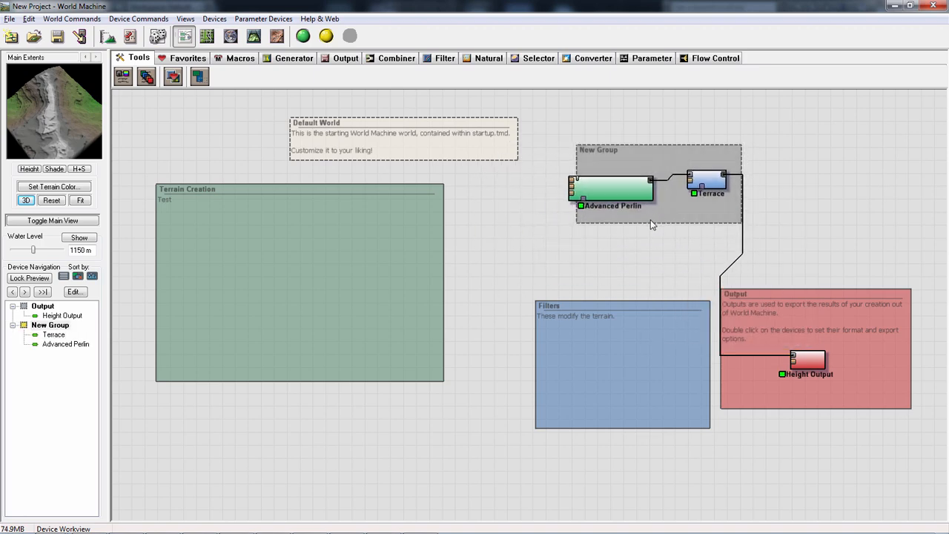
- Delete the new group around Advanced Perlin and Terrace, and move both devices back into the Terrain Creation group
key("Delete")
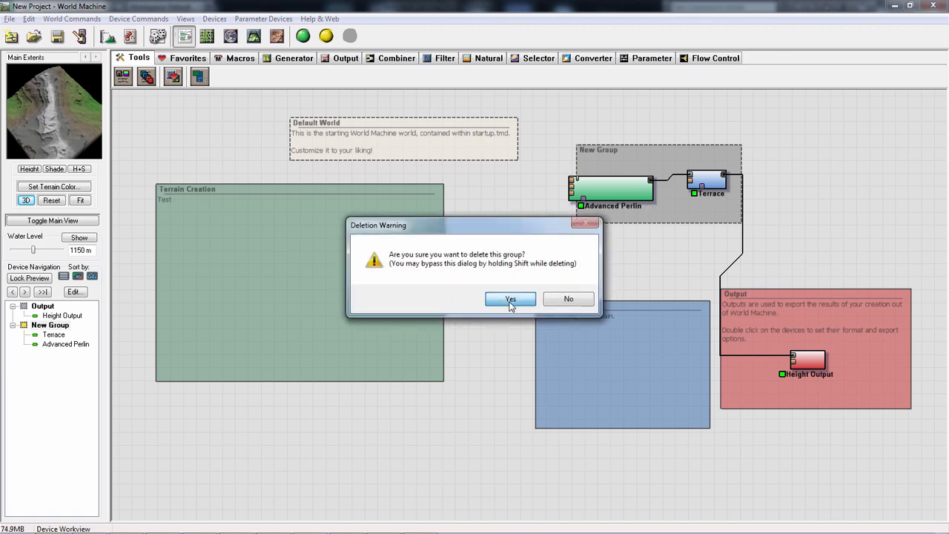
left_click(510, 300)
left_click_drag(617, 213, 295, 236)
left_click_drag(713, 183, 345, 284)
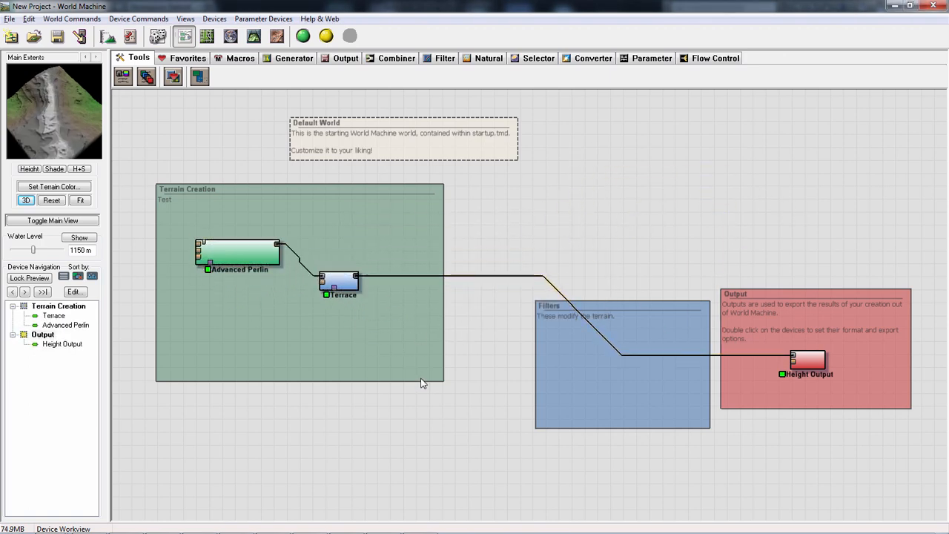
- Shift the Terrain Creation, Filters and Output groups closer to a common row, and place Terrace slightly higher than Advanced Perlin
left_click(405, 371)
left_click_drag(405, 367, 448, 376)
left_click_drag(398, 411, 409, 370)
left_click_drag(444, 348, 422, 395)
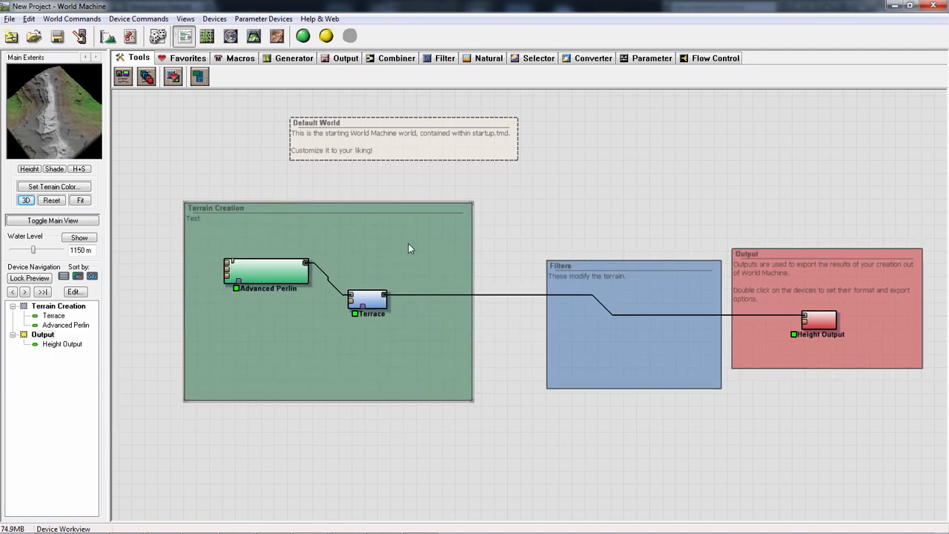
left_click_drag(374, 302, 415, 263)
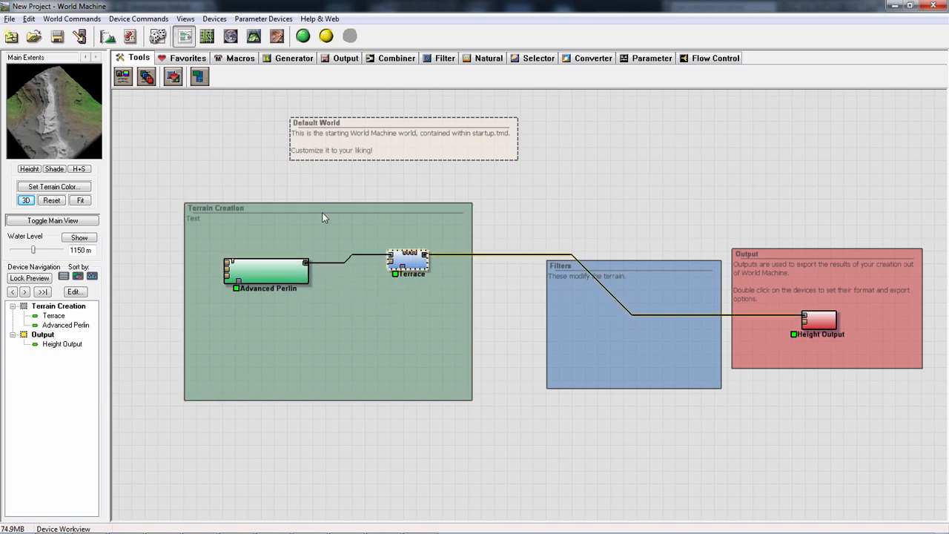
- Zoom in and out of the device network to examine the groups and devices at different scales
left_click_drag(622, 213, 637, 286)
mouse_move(636, 275)
right_mouse_down()
mouse_move(674, 268)
mouse_move(637, 273)
right_mouse_up()
scroll(638, 269, "up", 2)
scroll(638, 265, "down", 1)
middle_click_drag(637, 243, 697, 189)
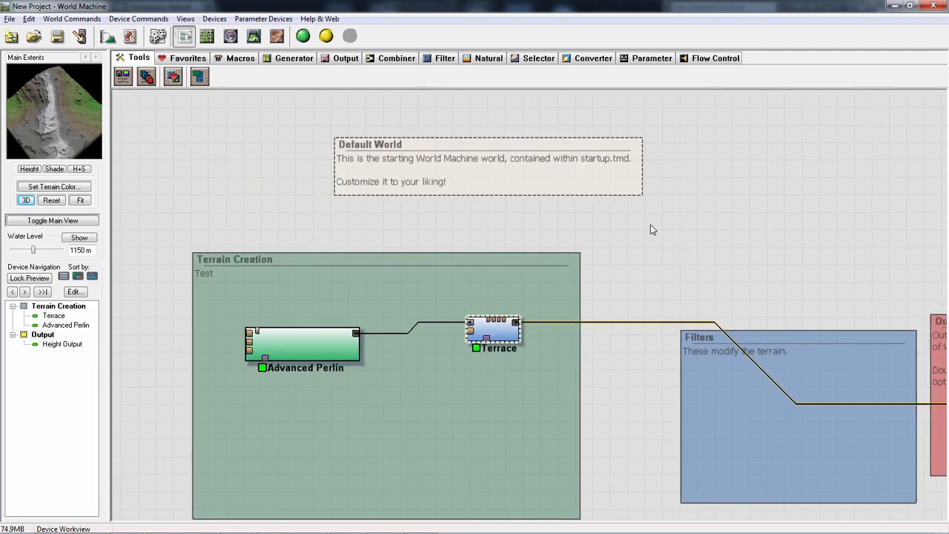
scroll(639, 243, "down", 5)
scroll(641, 243, "up", 5)
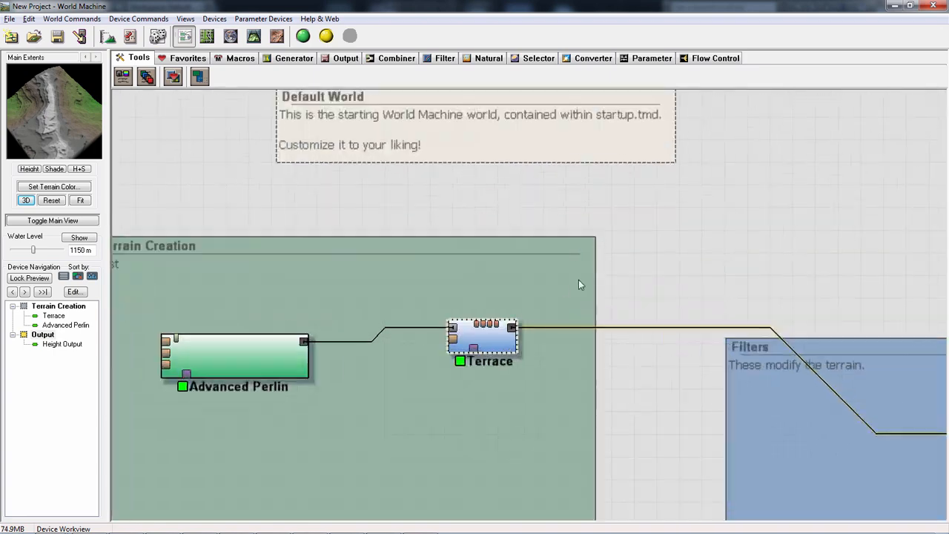
scroll(578, 280, "down", 1)
left_click_drag(757, 266, 771, 276)
left_click_drag(749, 187, 823, 275)
mouse_move(711, 146)
left_mouse_down()
mouse_move(869, 258)
mouse_move(851, 262)
left_mouse_up()
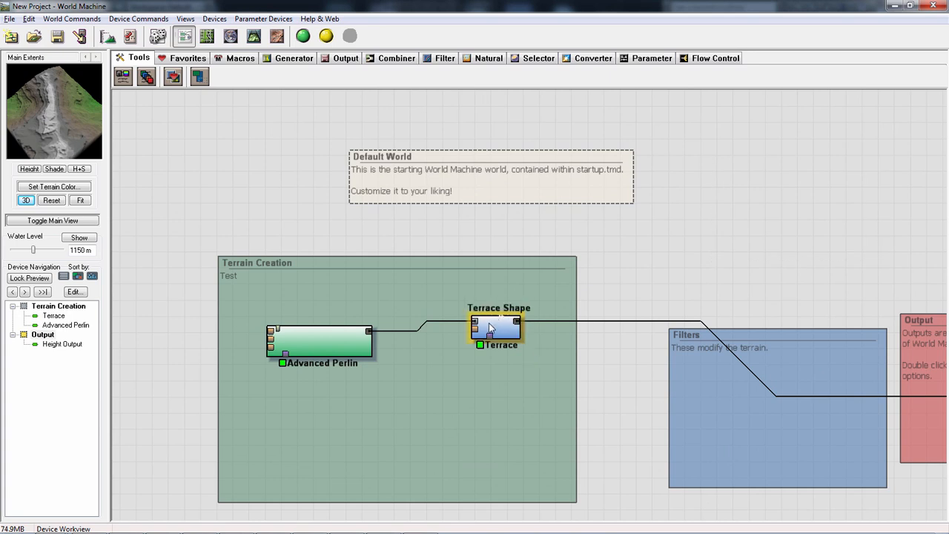
- Move the Terrace device toward the Filters group while keeping it inside the Terrain Creation group
left_click_drag(495, 330, 529, 291)
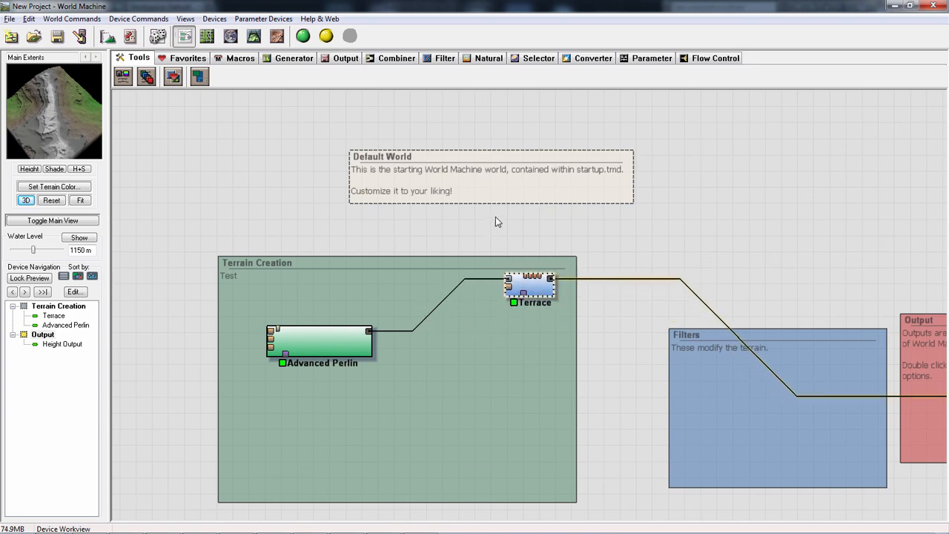
left_click_drag(490, 217, 551, 351)
- Paste a copy of the Advanced Perlin device, place it below the original, and delete the copy
left_click(332, 355)
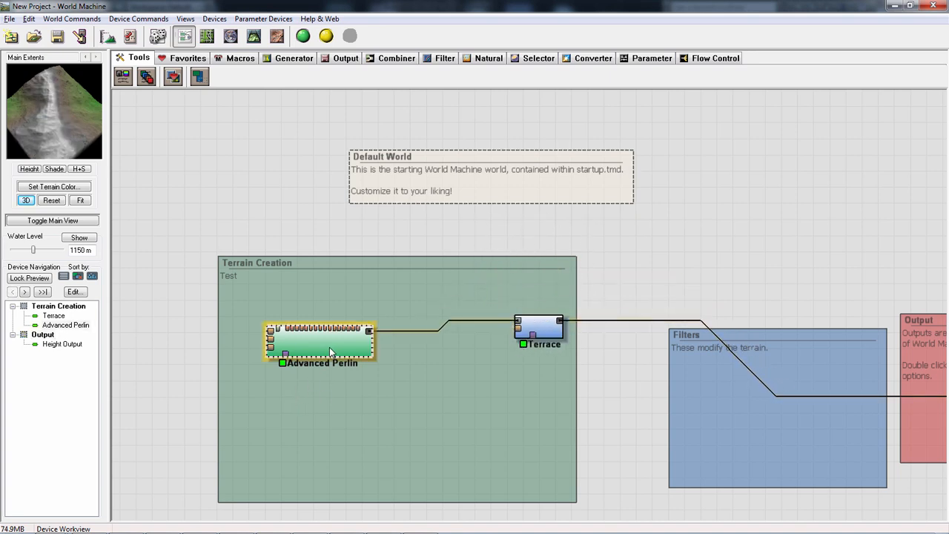
key("ctrl+v")
left_click_drag(335, 349, 333, 405)
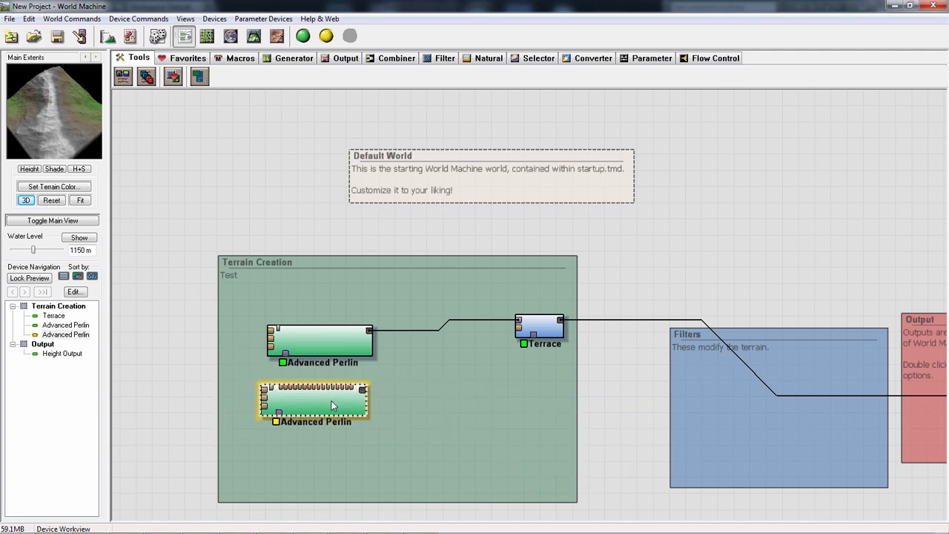
key("Delete")
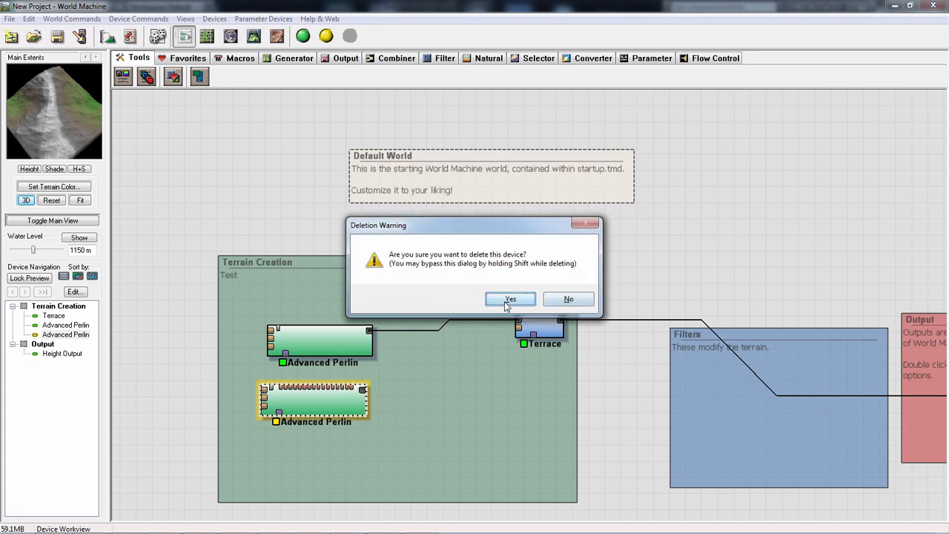
left_click(512, 300)
- Duplicate the Advanced Perlin device and place the copy below and between the original and Terrace in the Terrain Creation group
left_click(550, 335)
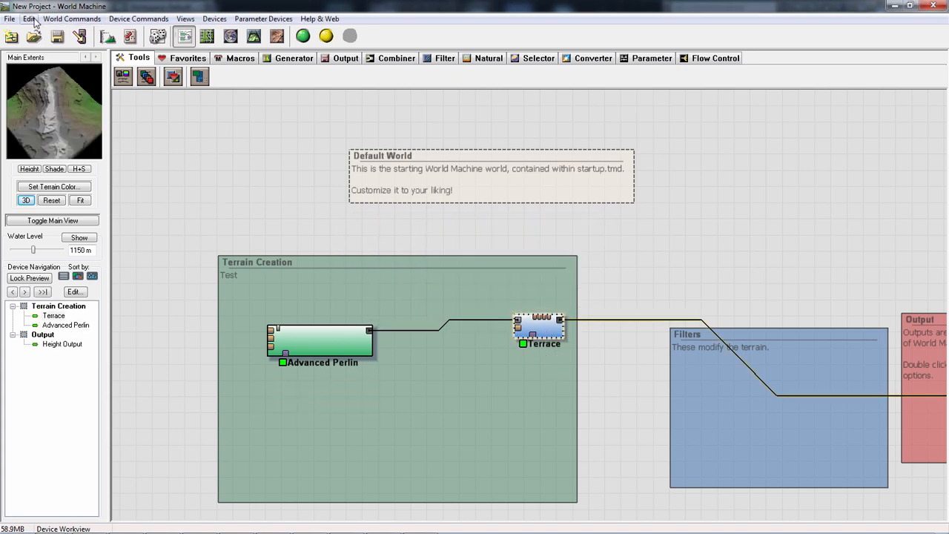
left_click(28, 19)
left_click(346, 341)
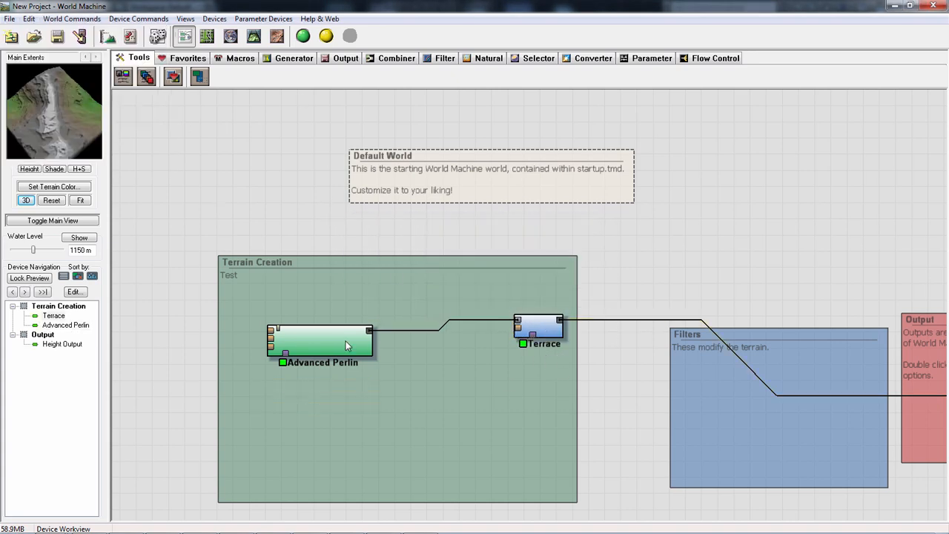
left_click(344, 341)
key("ctrl+v")
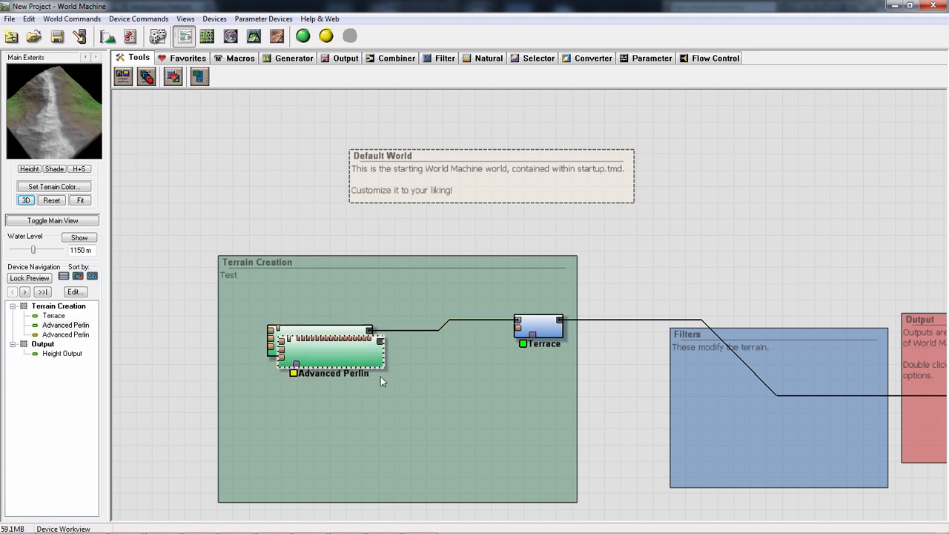
left_click_drag(354, 361, 485, 413)
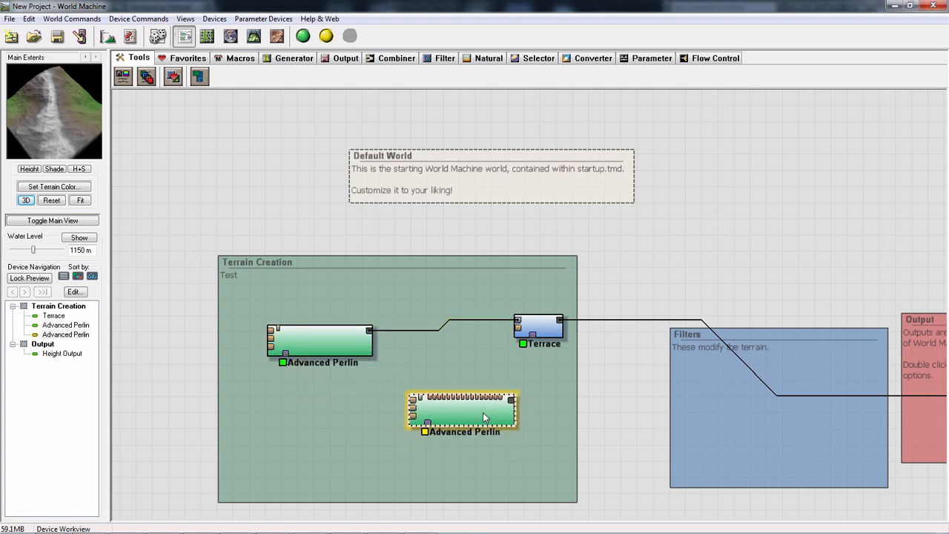
scroll(429, 381, "up", 1)
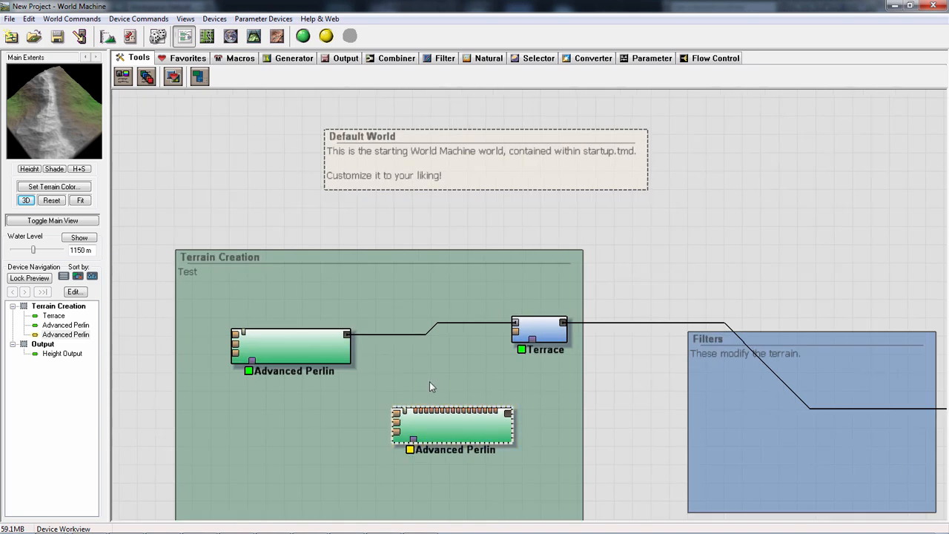
scroll(430, 381, "down", 2)
left_click(333, 334)
left_click(451, 397)
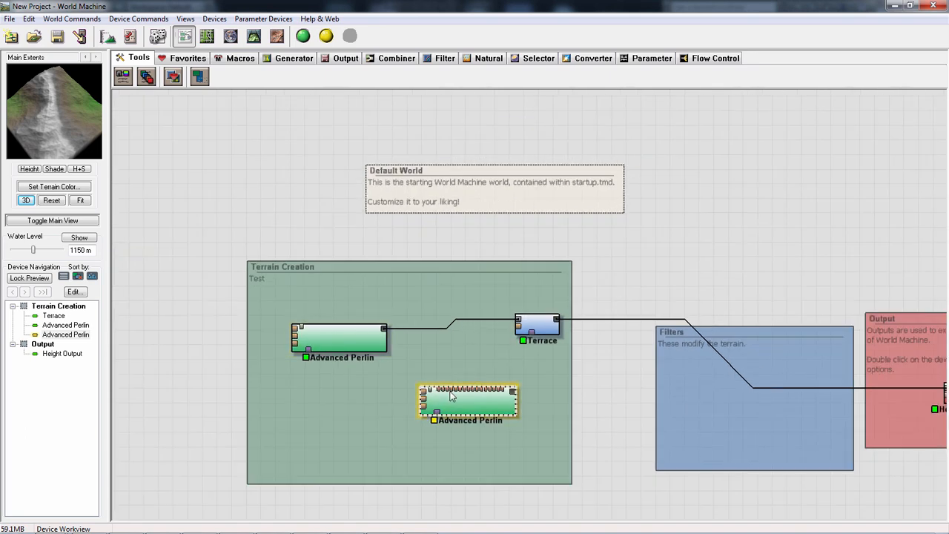
left_click_drag(476, 411, 459, 406)
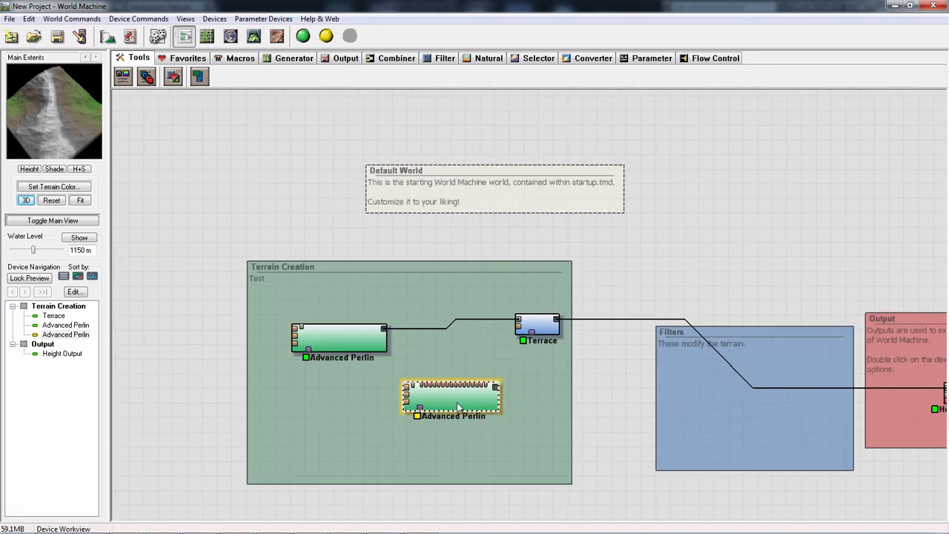
- Set the Feature Scale of the Advanced Perlin device connected to Terrace to 2.37841 km and apply it
left_click(28, 19)
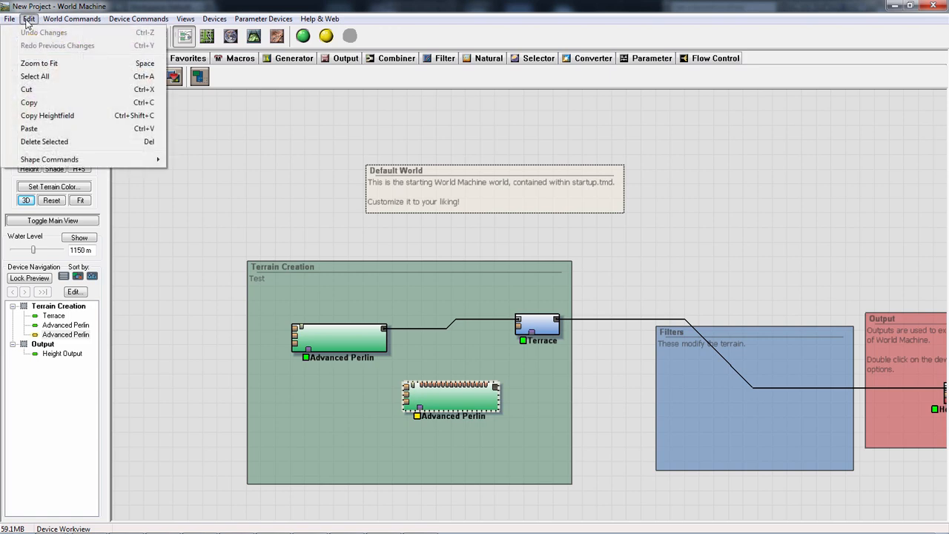
left_click(346, 340)
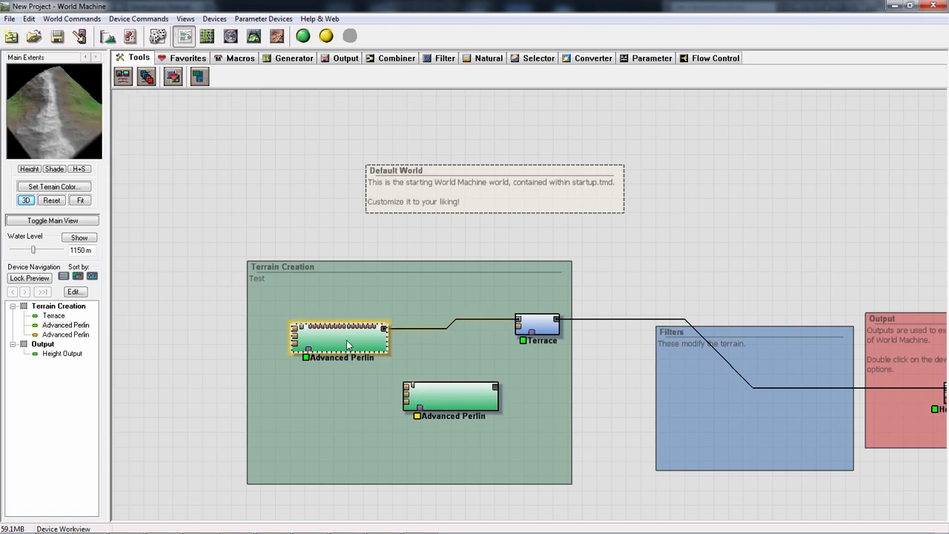
double_click(347, 339)
left_click_drag(396, 178, 368, 185)
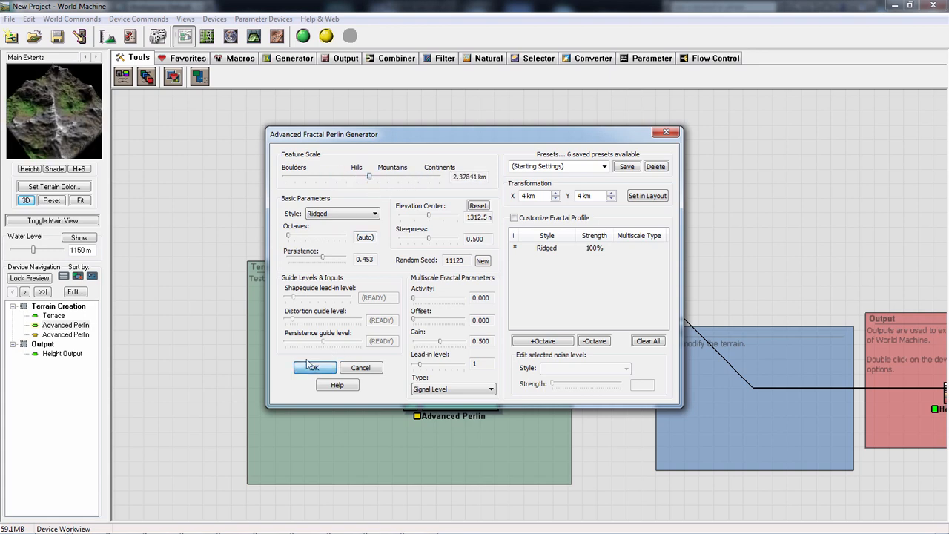
left_click(314, 368)
- Check the program's version in the About World Machine information and return to the workview
left_click(27, 19)
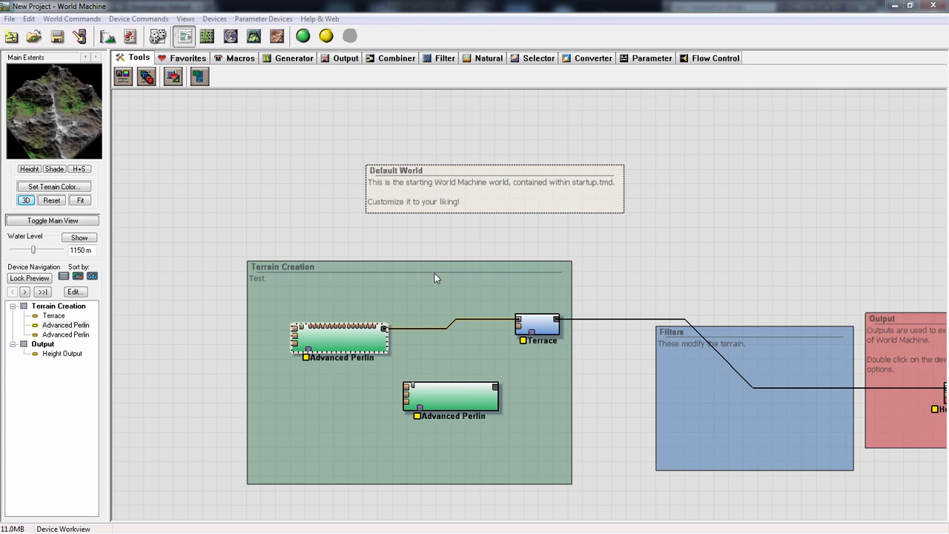
left_click(314, 18)
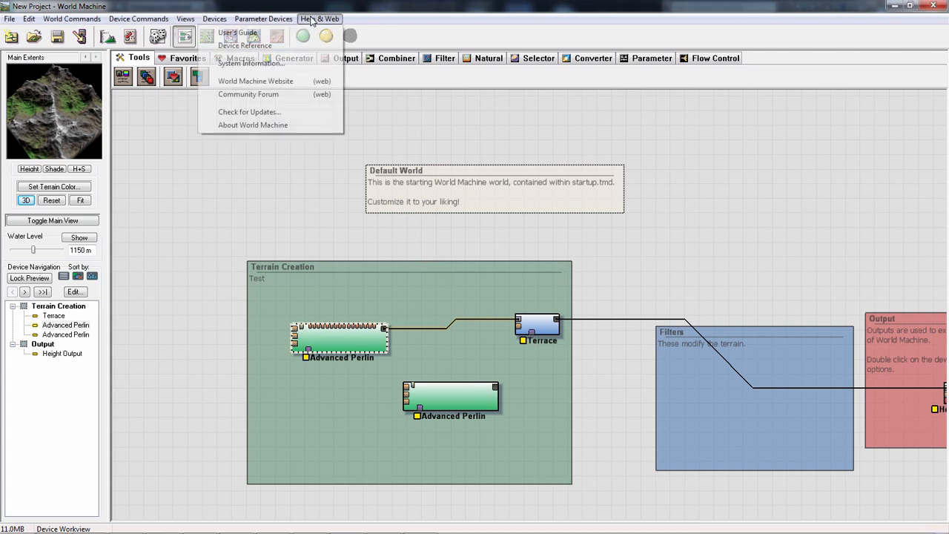
left_click(255, 126)
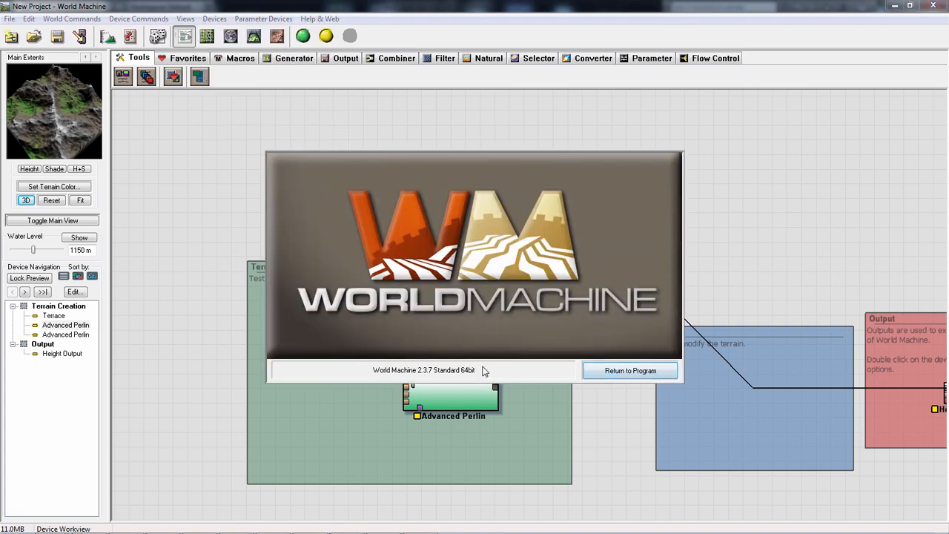
left_click(630, 370)
- Move the connected Advanced Perlin device just under the Terrain Creation title and its unconnected copy farther down in the group
left_click_drag(335, 341, 340, 284)
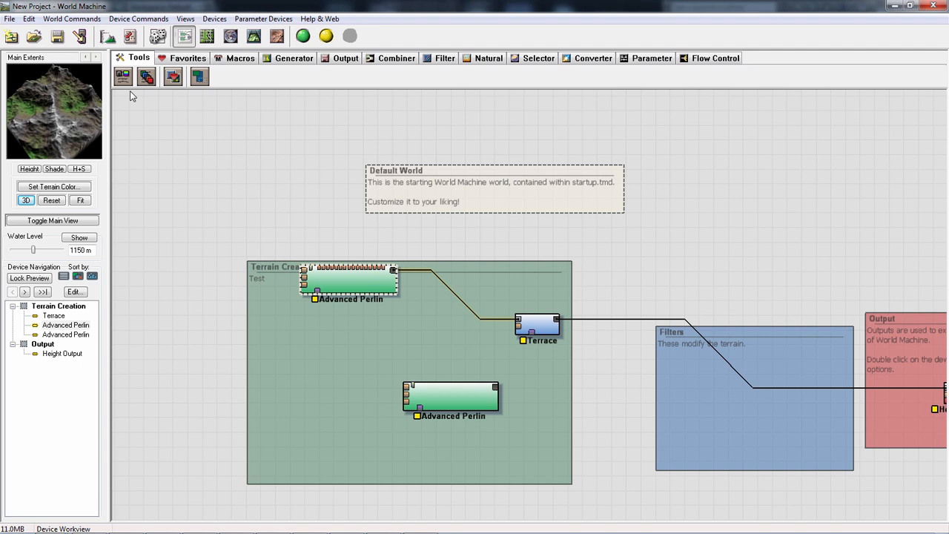
left_click_drag(365, 285, 345, 300)
left_click(453, 403)
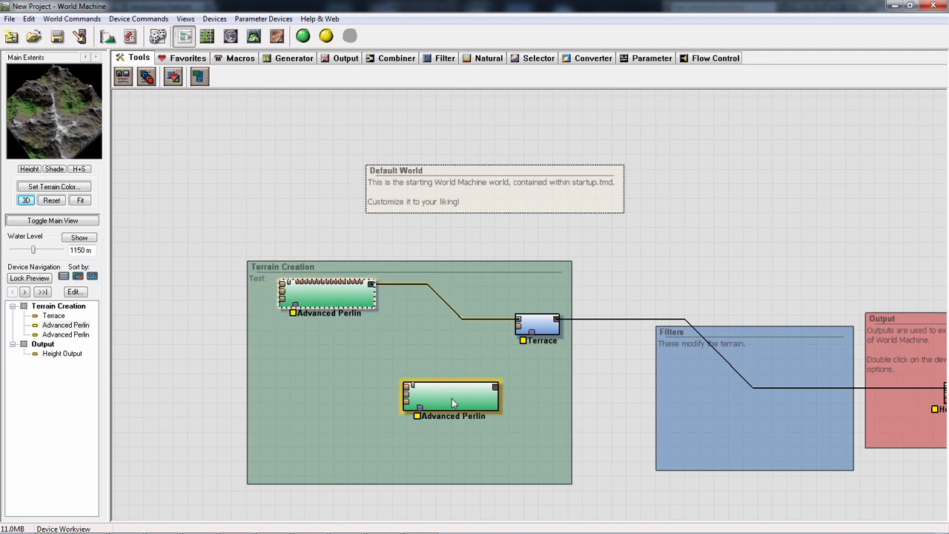
left_click_drag(445, 402, 431, 416)
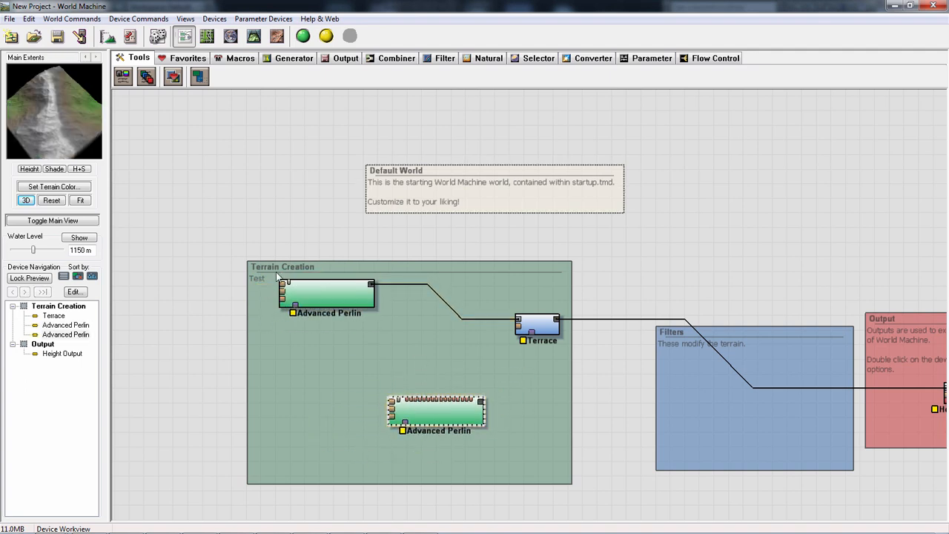
left_click_drag(64, 129, 72, 127)
- Set the connected Advanced Perlin's Feature Scale to 10.1316 m, Elevation Center to 164.063 and Steepness to 0.000, and apply the settings
left_click(324, 301)
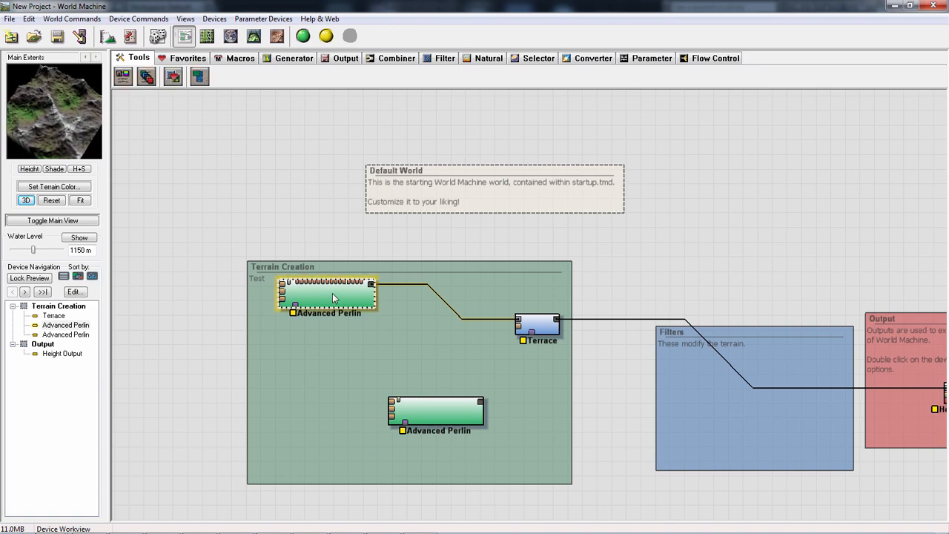
double_click(334, 297)
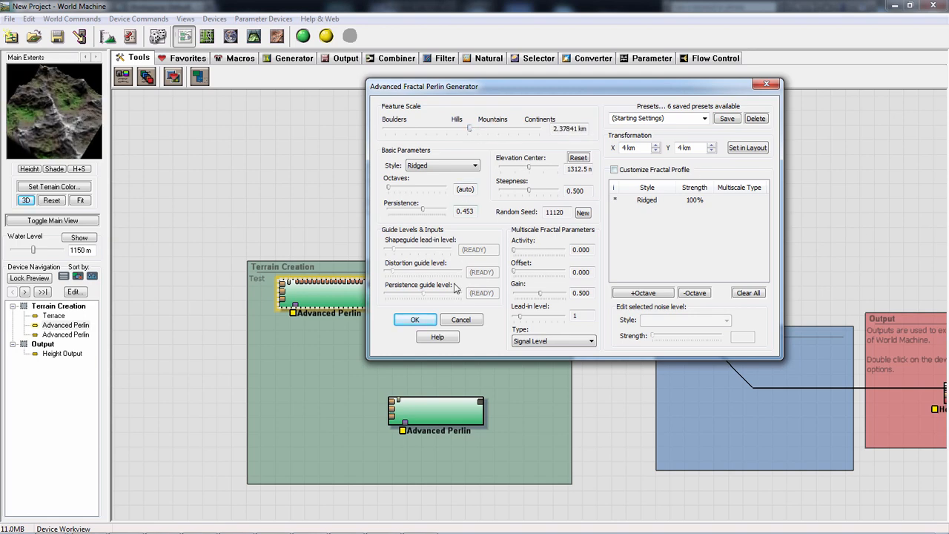
left_click_drag(470, 129, 391, 132)
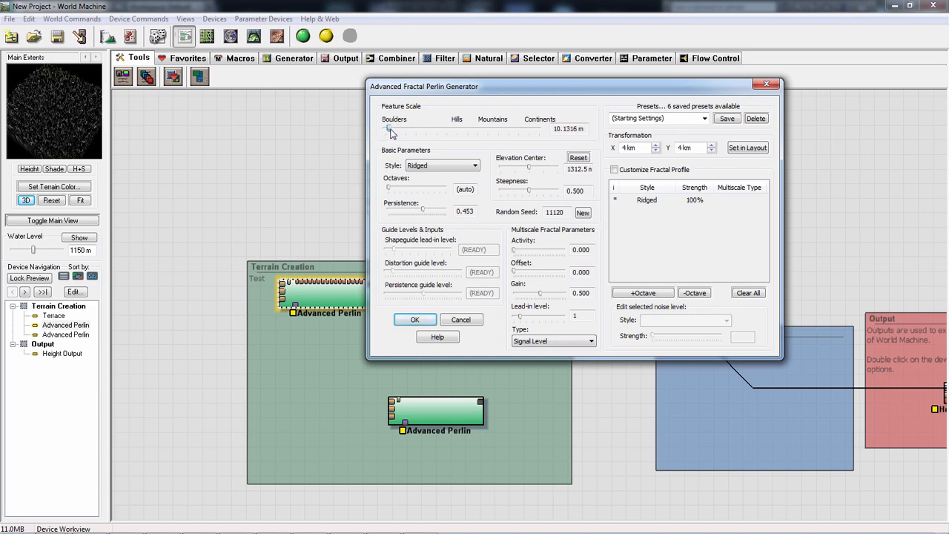
left_click_drag(530, 168, 504, 169)
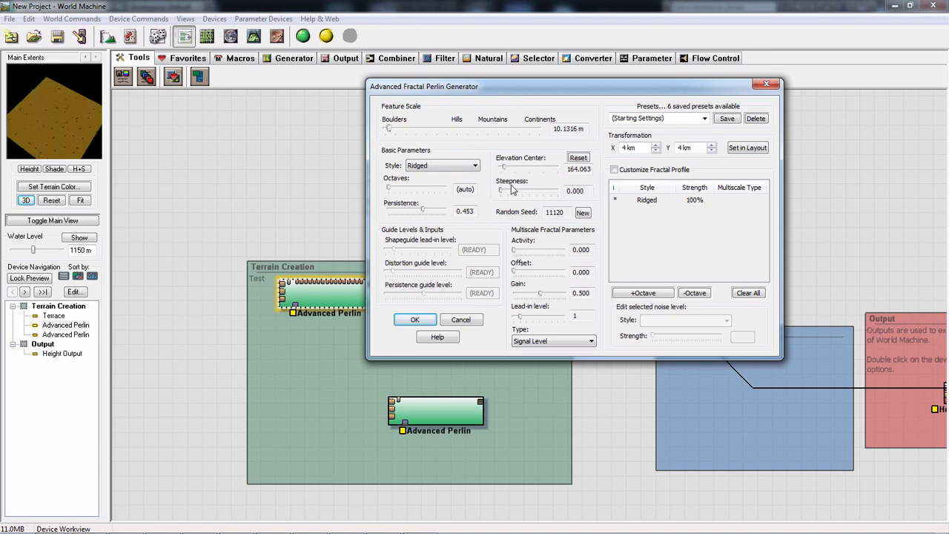
left_click_drag(503, 190, 502, 190)
left_click(414, 319)
- Run a normal build of the main extents at 2049 x 2049 and close the build report when it finishes
left_click(302, 37)
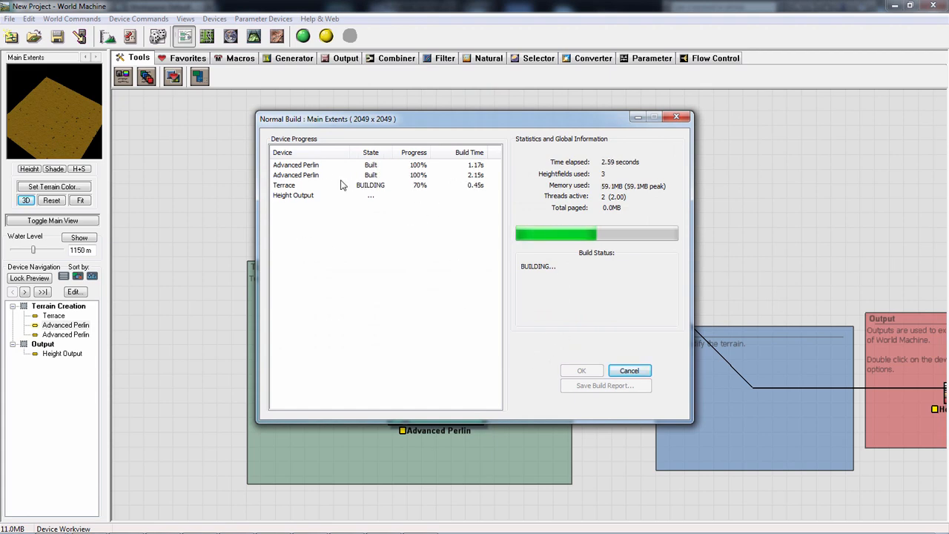
left_click_drag(478, 116, 659, 30)
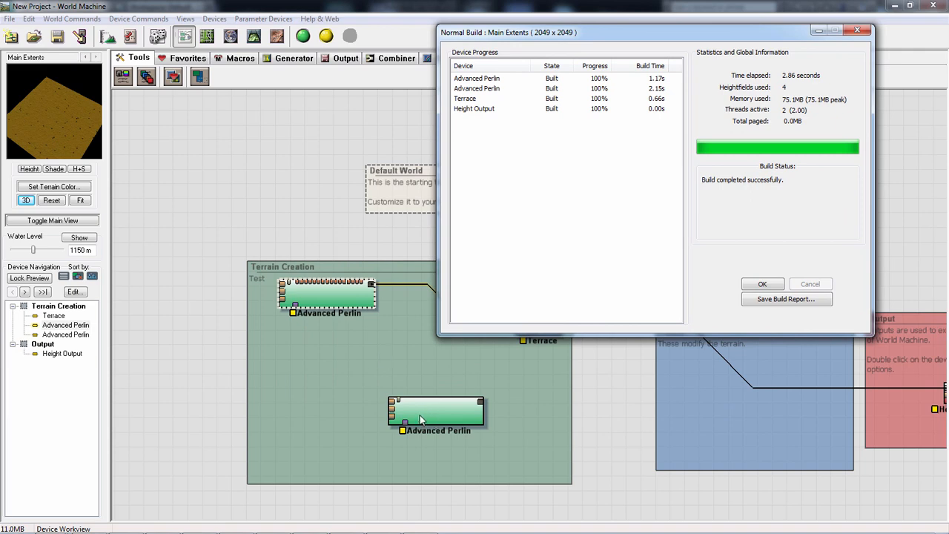
left_click(770, 286)
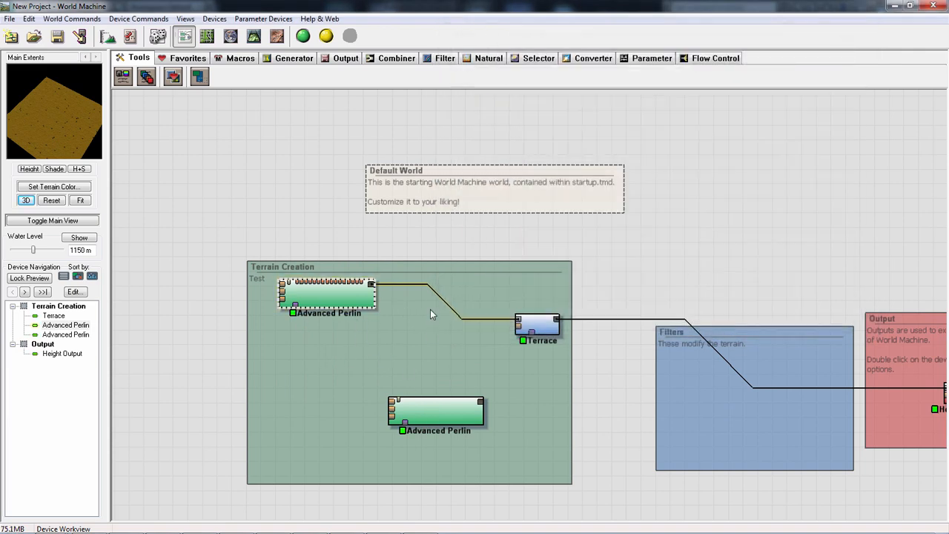
- Examine the built terrain in the 3D view, the side preview and the layout view
left_click(253, 36)
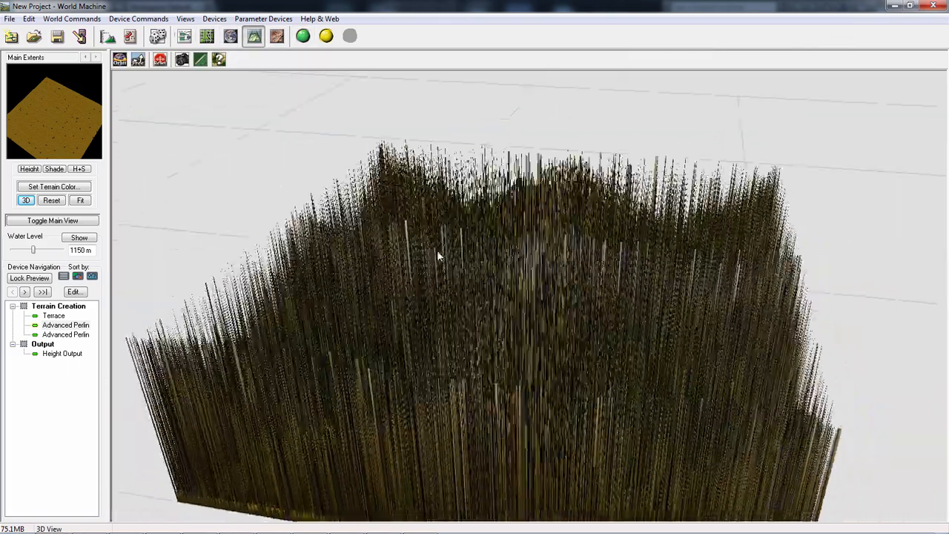
left_click_drag(436, 249, 220, 173)
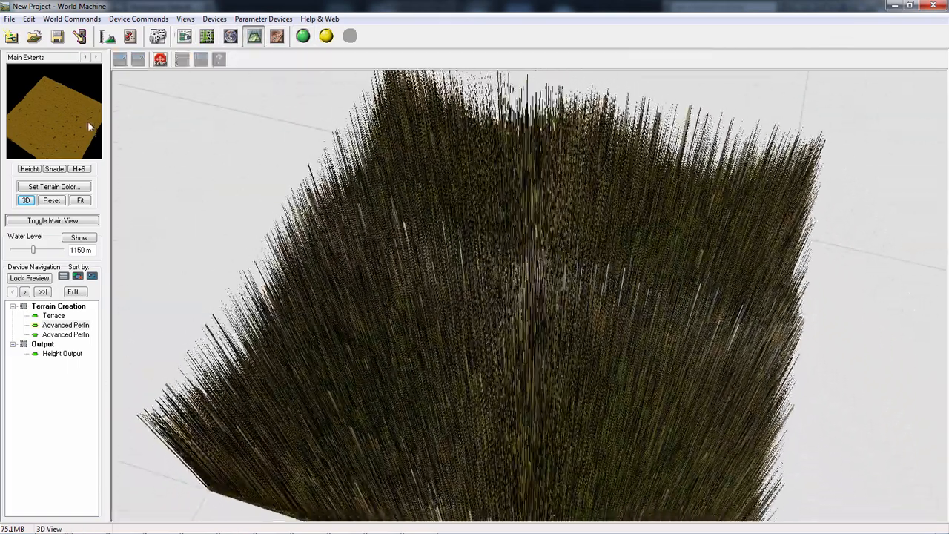
left_click_drag(88, 122, 84, 102)
right_click_drag(19, 126, 49, 114)
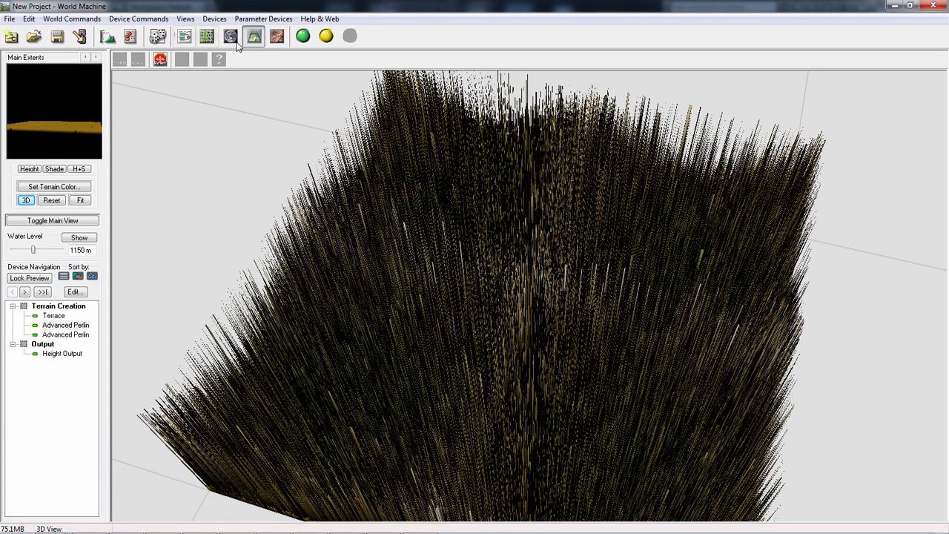
left_click(206, 35)
scroll(499, 292, "up", 6)
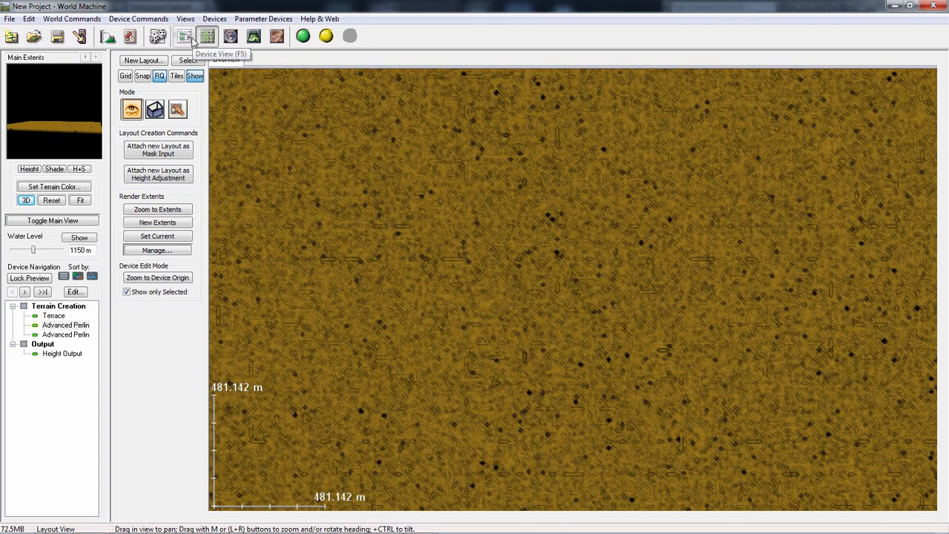
- Try the Billowy style with Elevation Center 0 m and Steepness 0.156 on the connected Advanced Perlin, discarding the changes
left_click(184, 36)
left_click(361, 310)
double_click(362, 310)
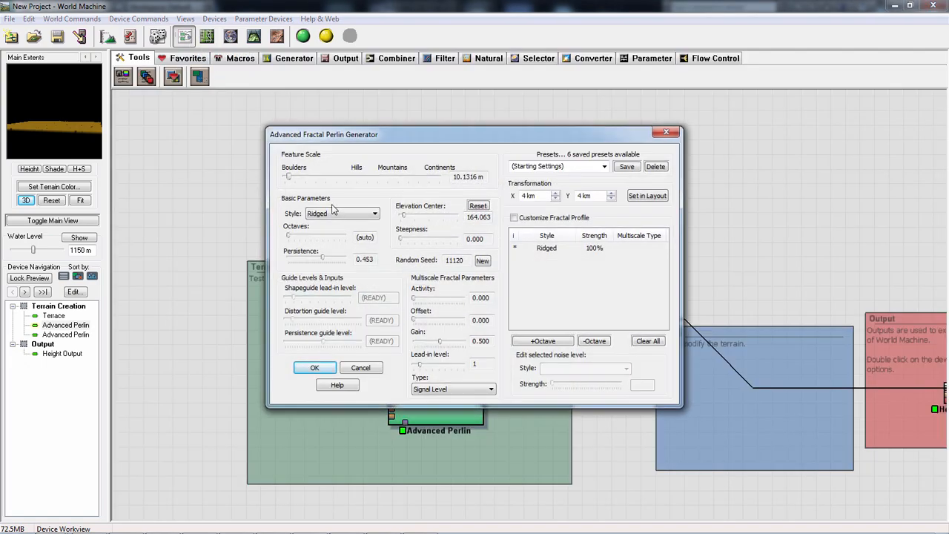
left_click(375, 215)
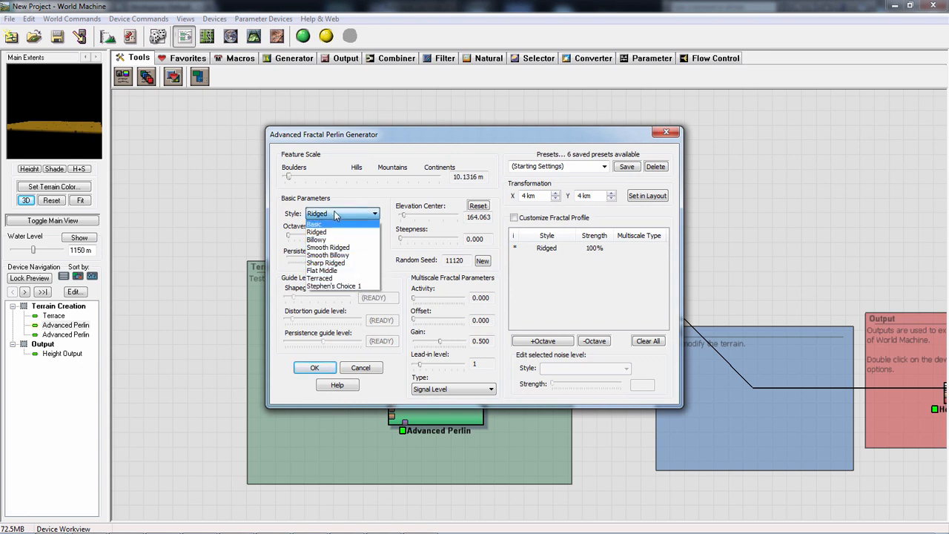
left_click(324, 241)
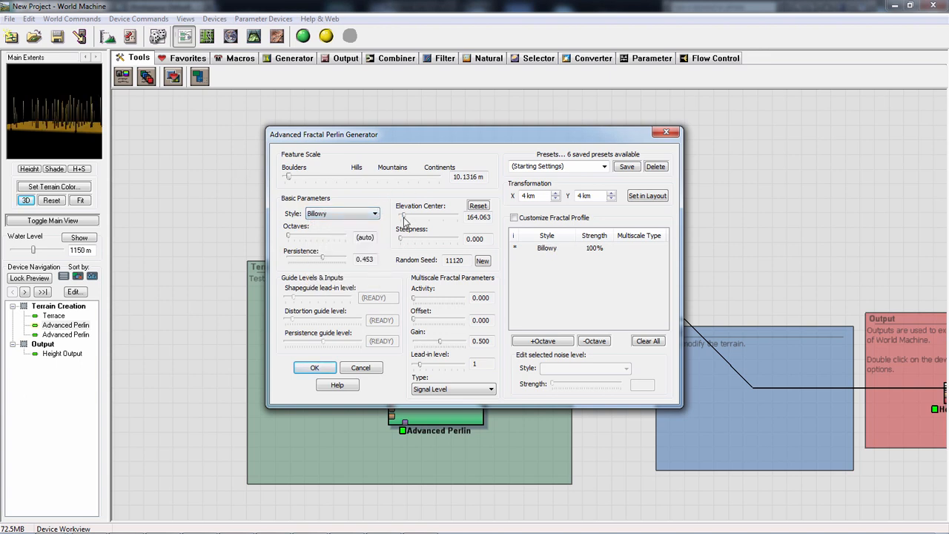
left_click_drag(403, 220, 412, 242)
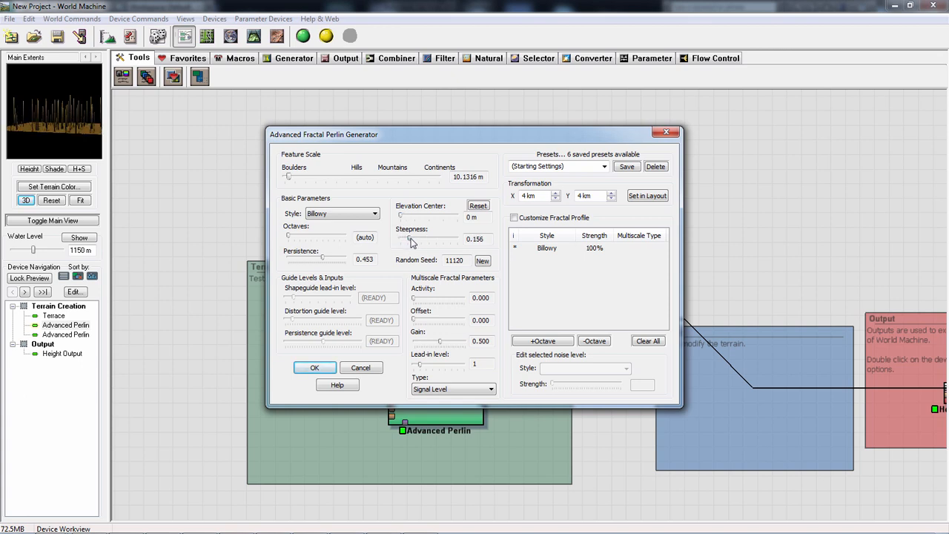
left_click(559, 198)
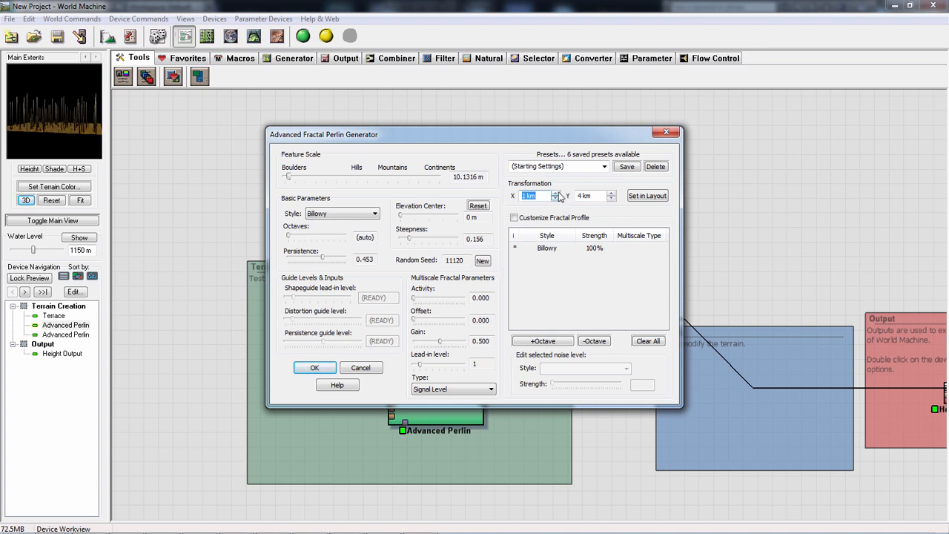
left_click(556, 192)
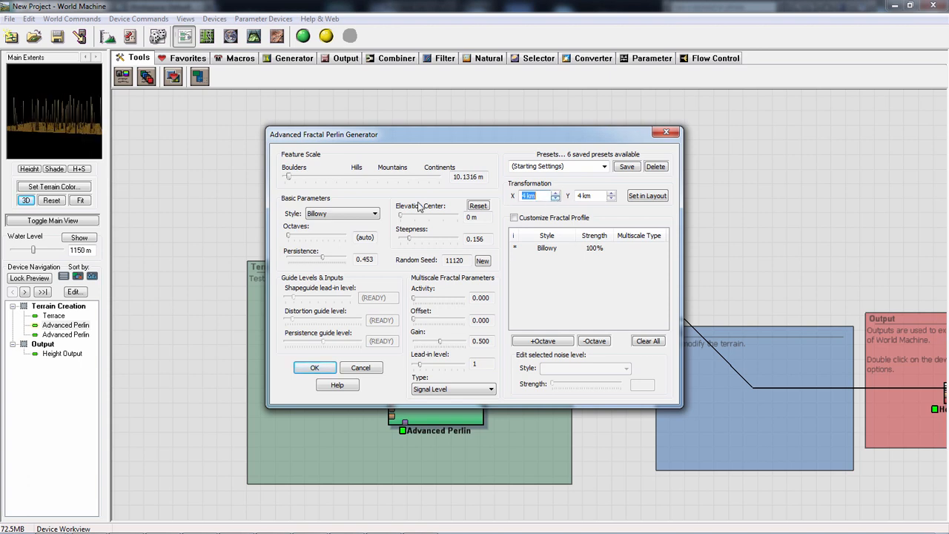
left_click(666, 133)
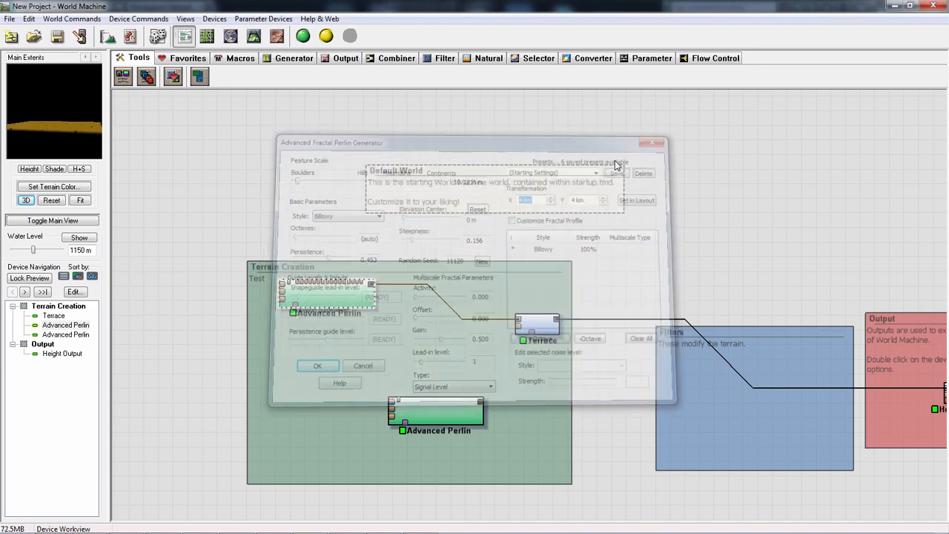
- Add a Perlin Noise generator between the two Advanced Perlin devices in the Terrain Creation group and look over its settings and preview
left_click(293, 58)
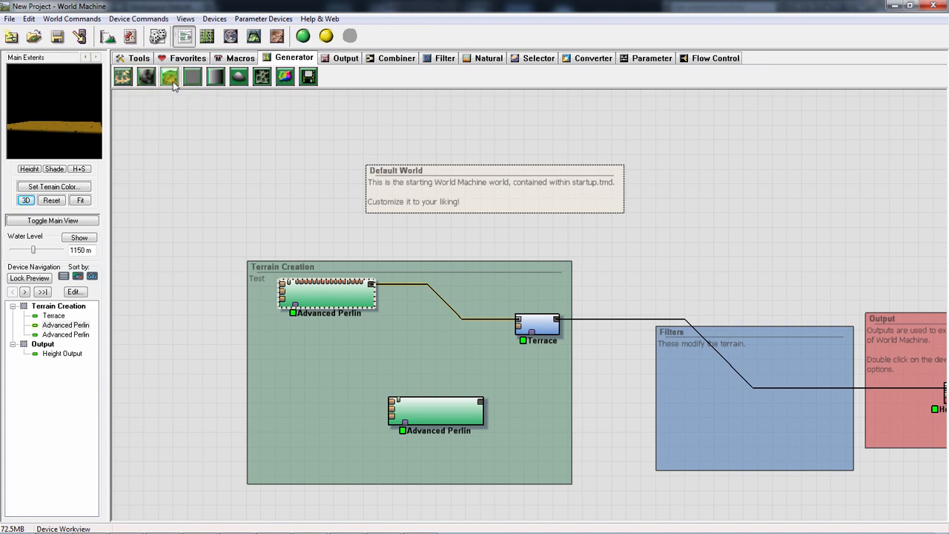
left_click(146, 77)
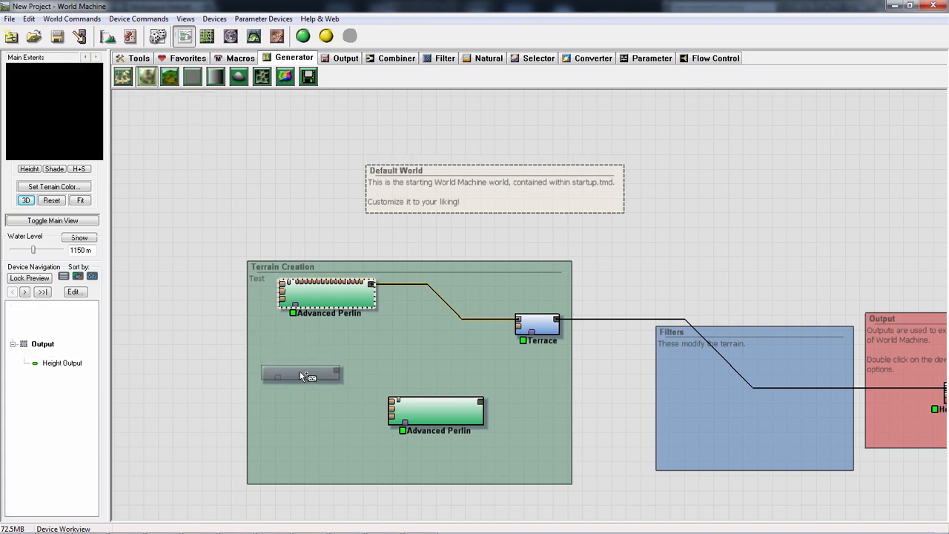
left_click(300, 372)
double_click(303, 381)
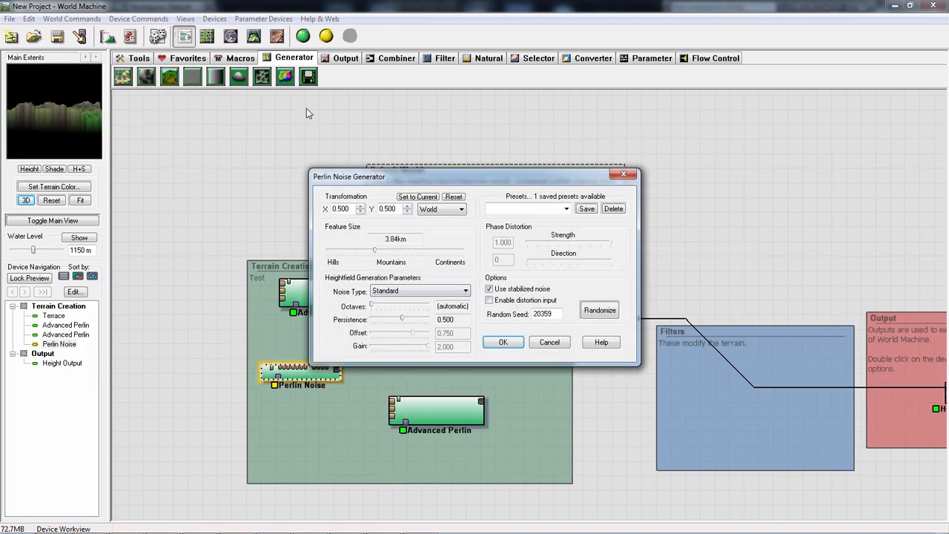
left_click(552, 343)
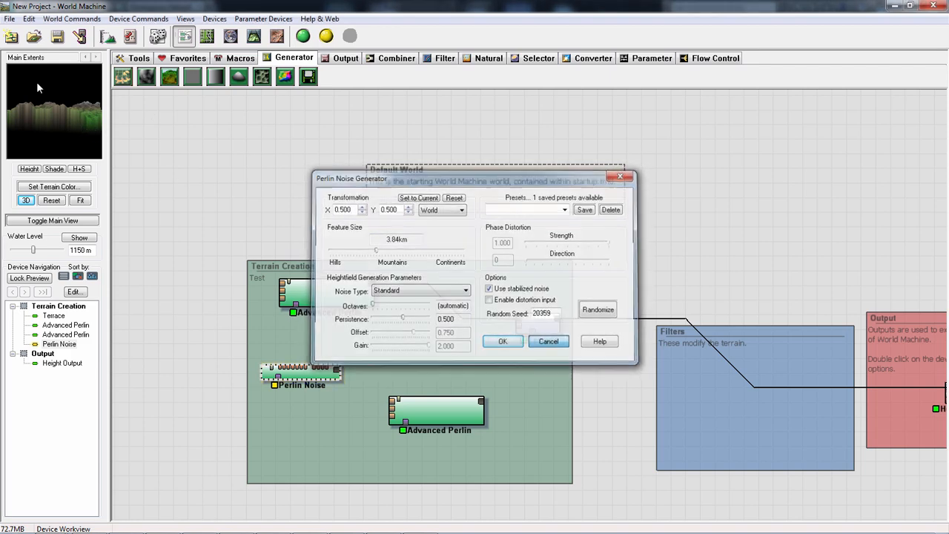
left_click_drag(74, 137, 58, 129)
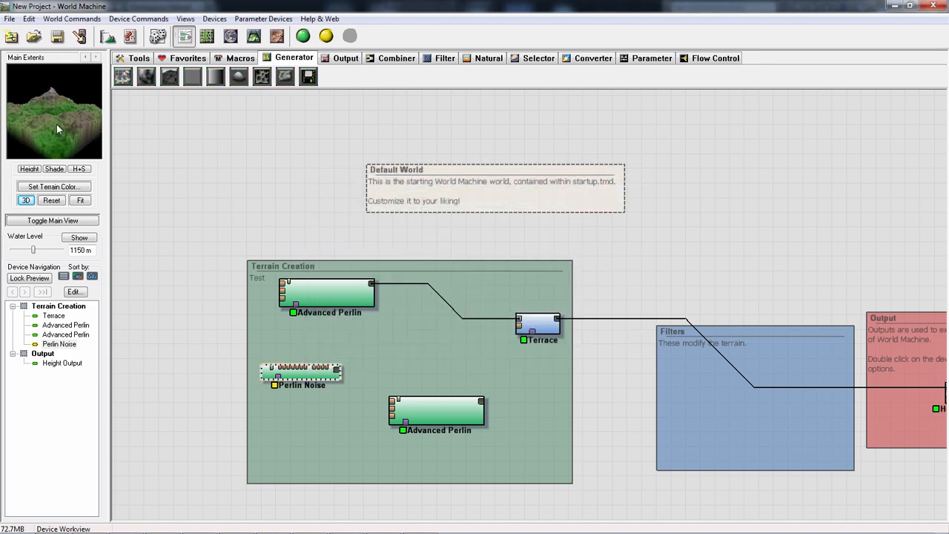
- Set the Perlin Noise's Feature Size to 0.60 km with the Standard noise type and apply the settings
double_click(298, 365)
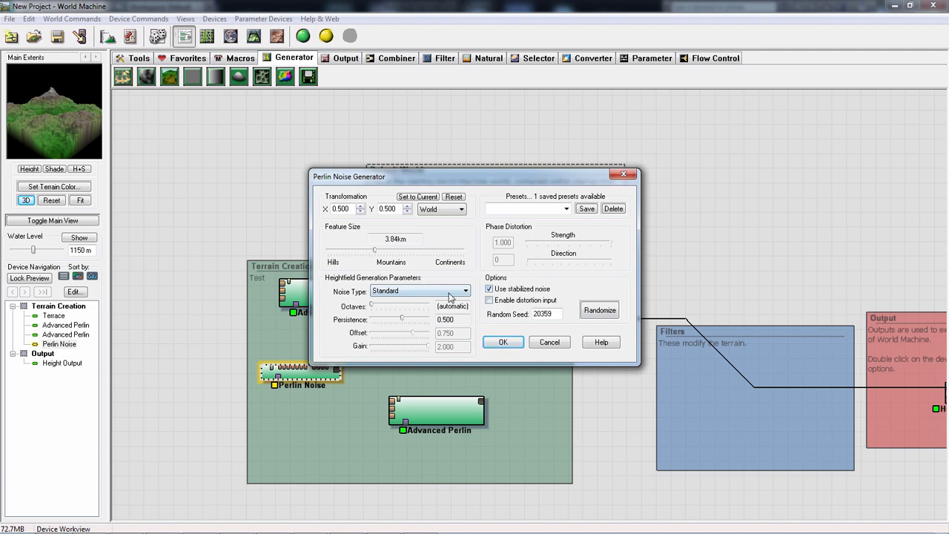
left_click(407, 291)
left_click(398, 302)
left_click(503, 342)
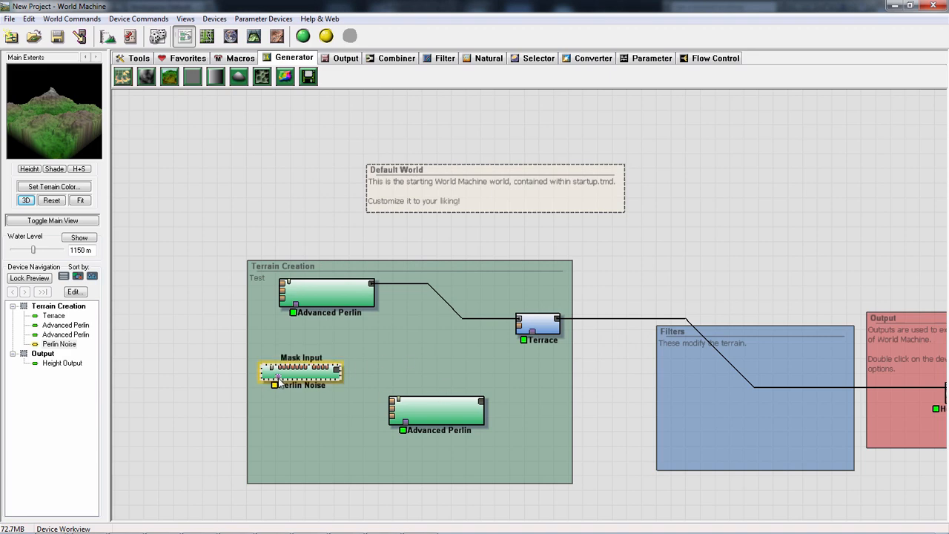
double_click(300, 376)
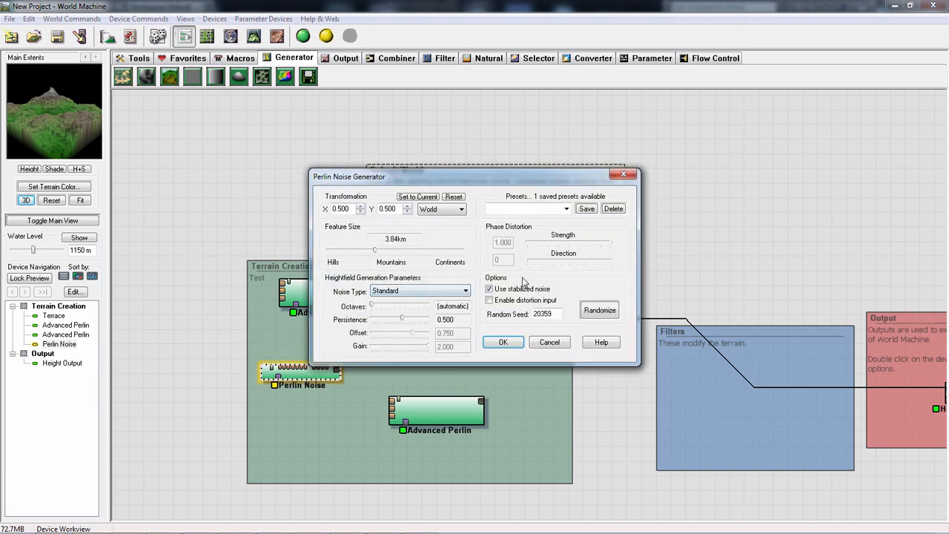
left_click(503, 343)
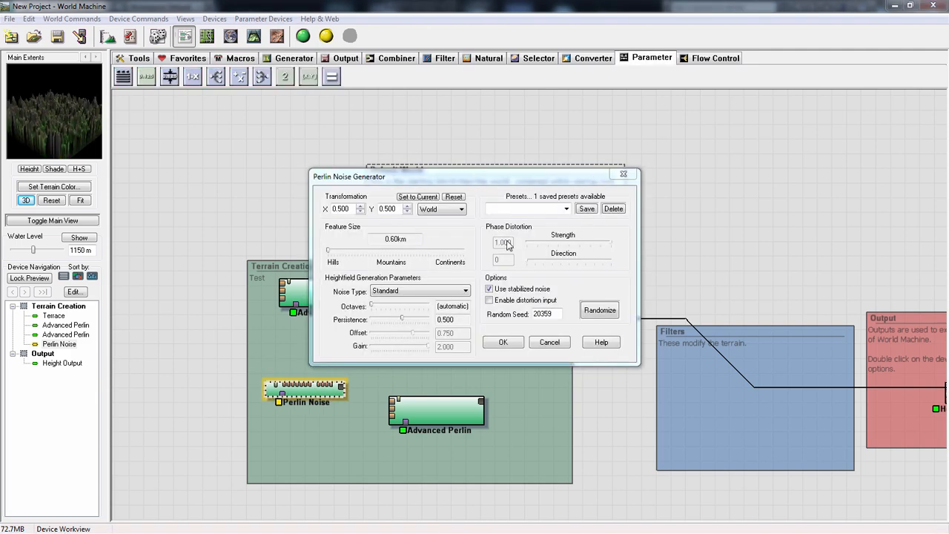
- Try the Ridged noise type with a Local transformation on the Perlin Noise, and delete the device from the group
left_click(426, 292)
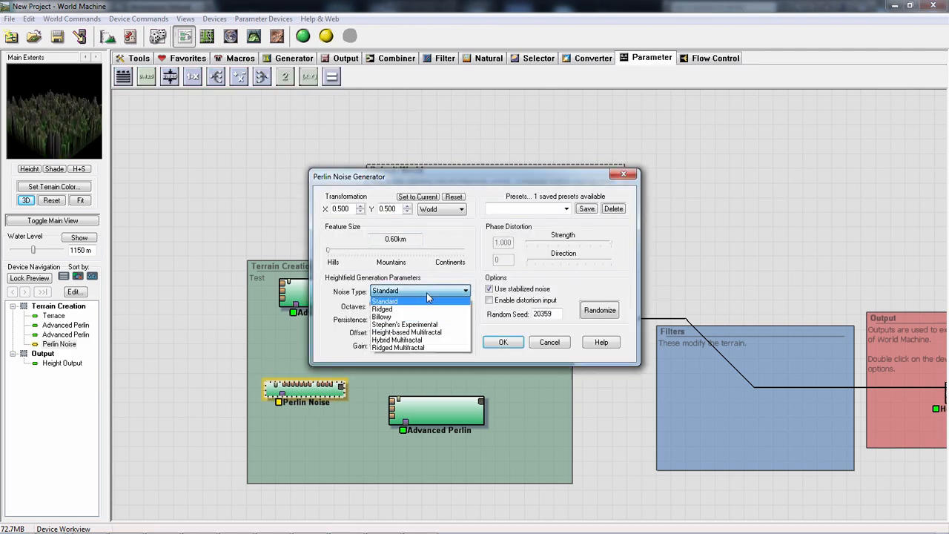
left_click(414, 308)
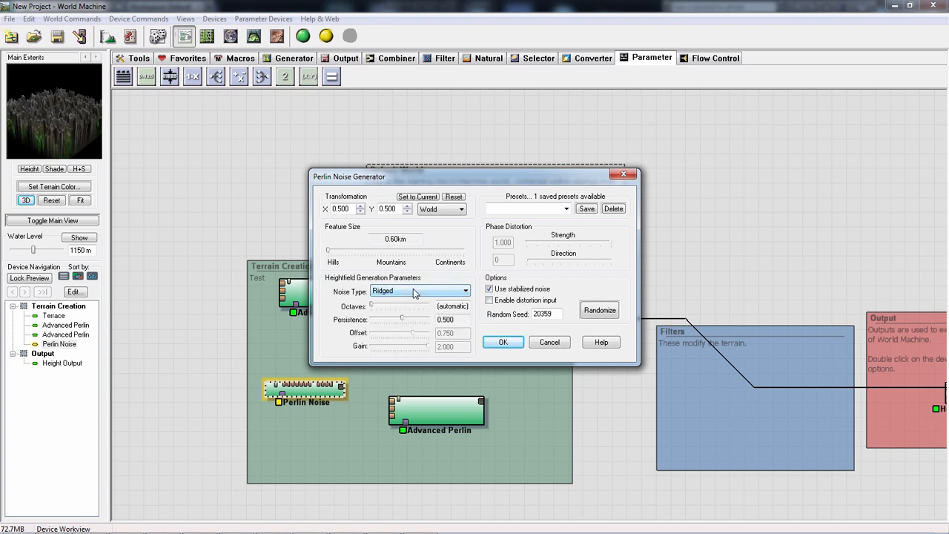
left_click(445, 209)
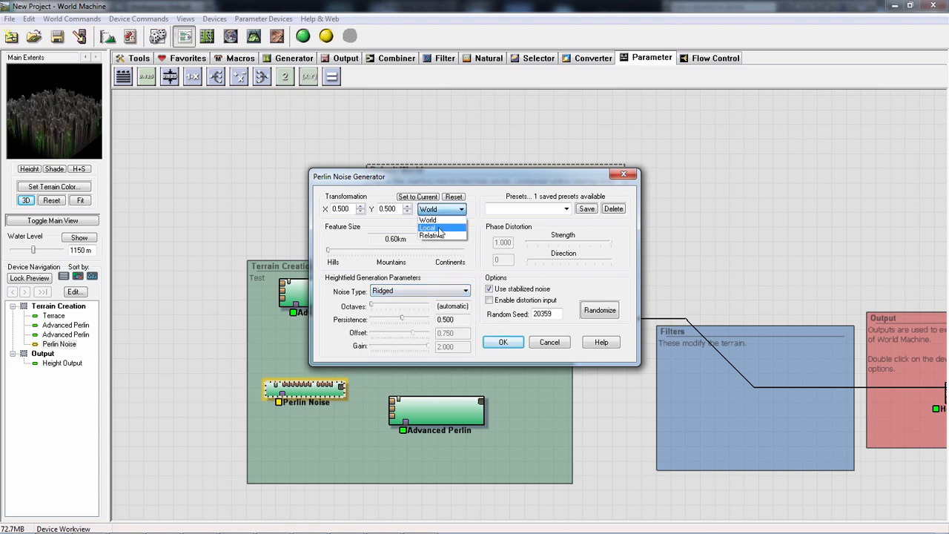
left_click(438, 228)
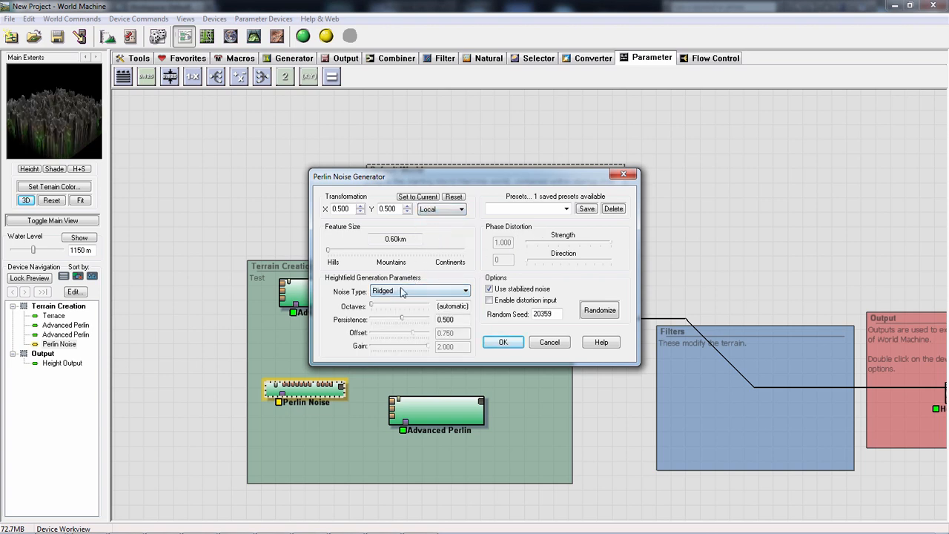
left_click(549, 342)
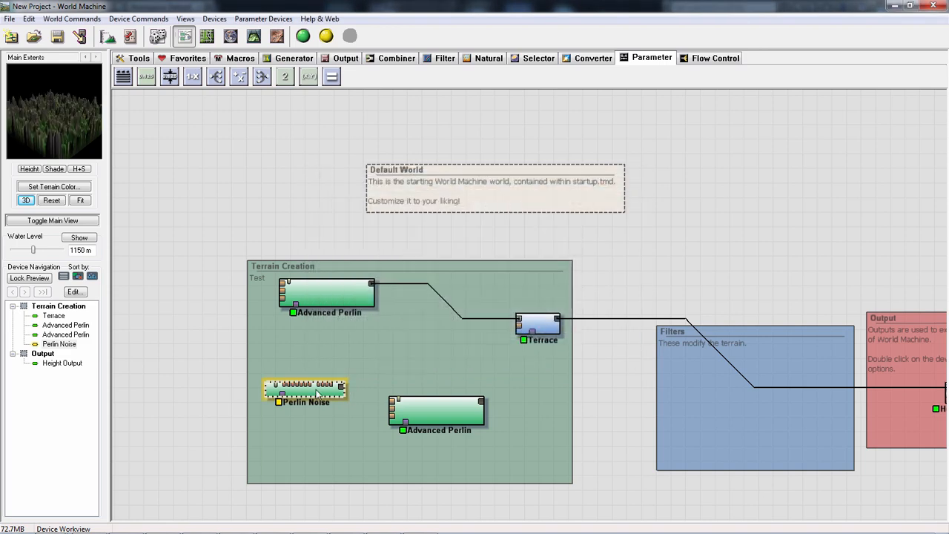
key("Delete")
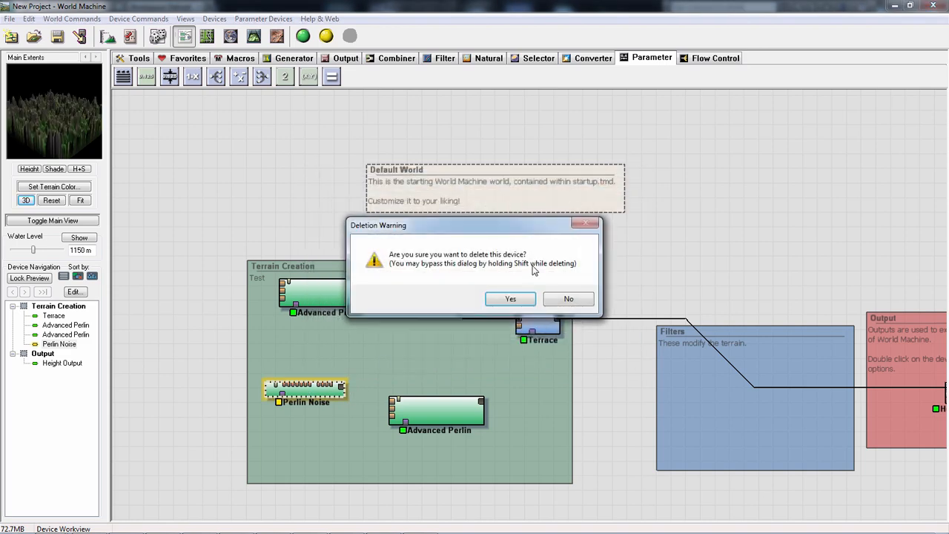
left_click(510, 299)
left_click(293, 58)
left_click(169, 76)
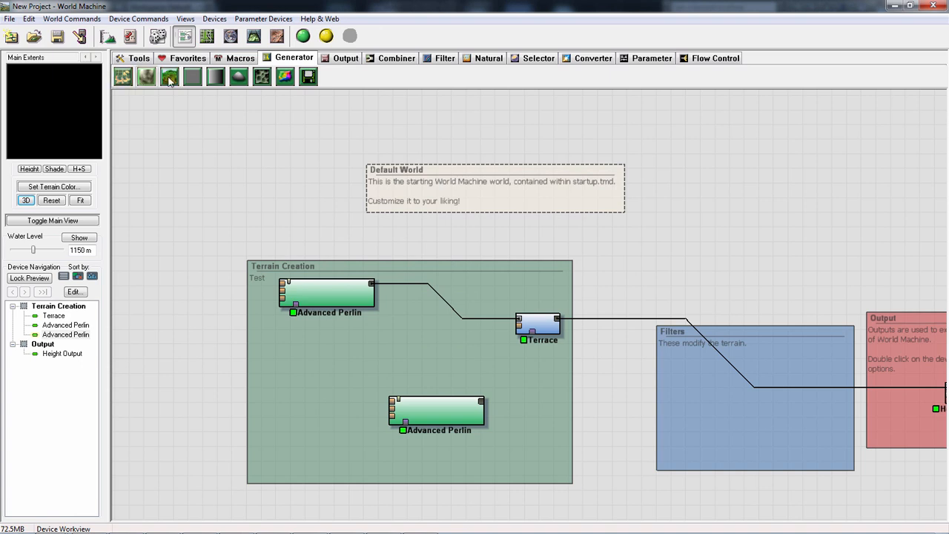
left_click(288, 376)
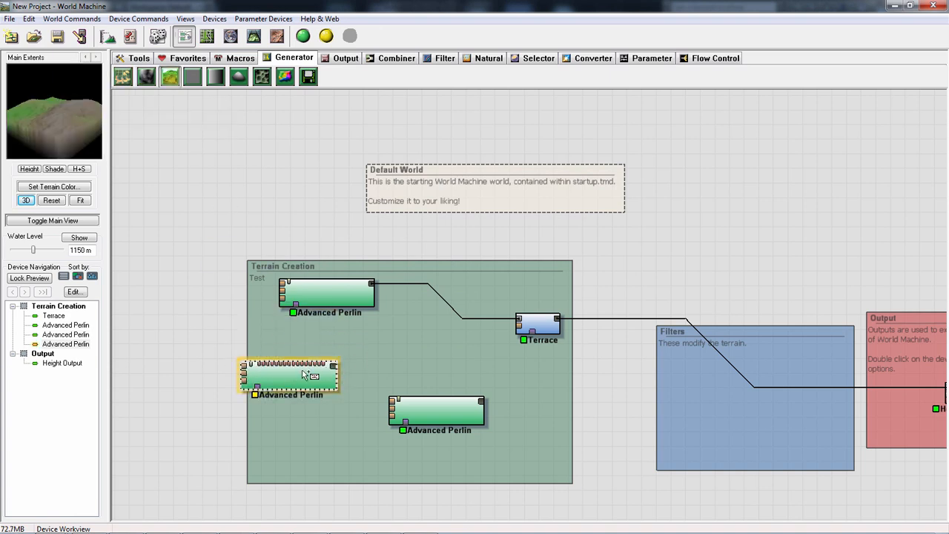
right_click(306, 364)
left_click(281, 380)
key("Delete")
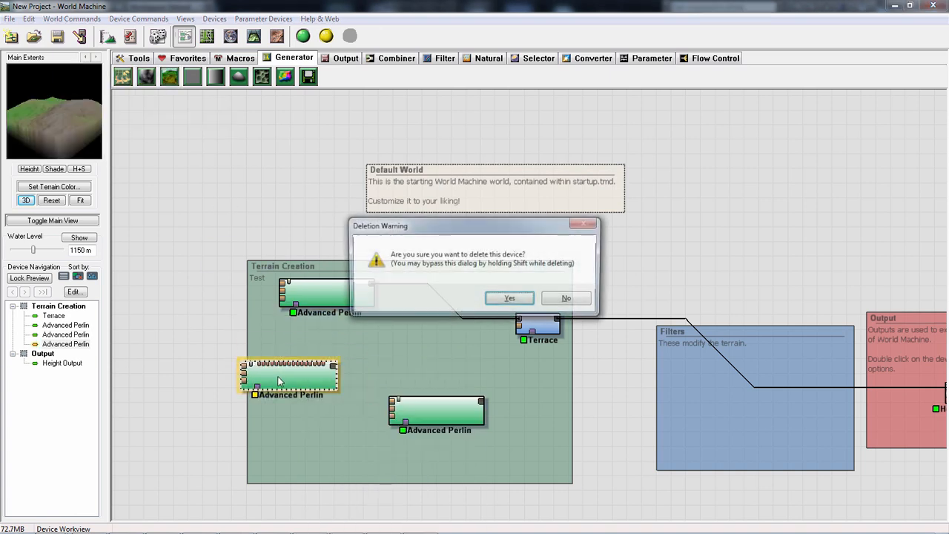
key("Return")
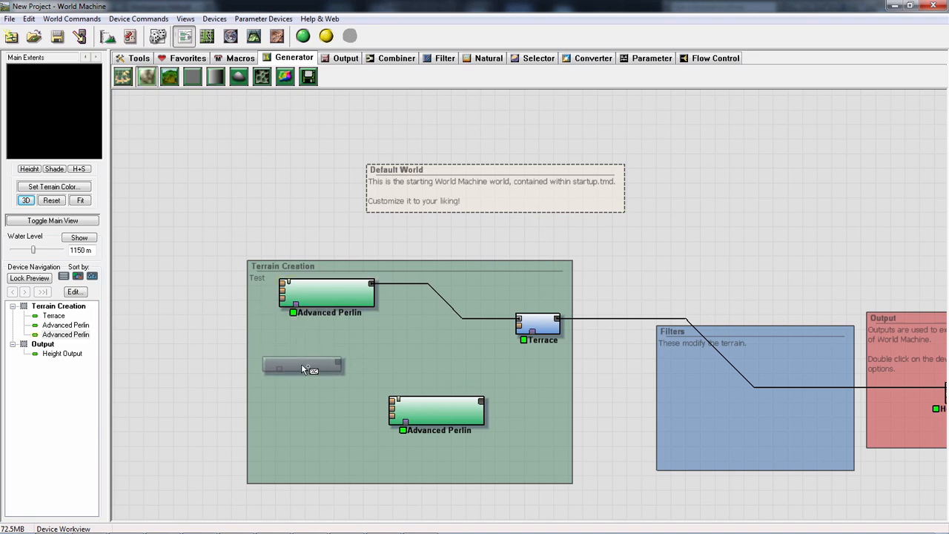
- Add a Perlin Noise generator between the two Advanced Perlin devices and set its Noise Type to Stephen's Experimental
left_click(301, 364)
double_click(301, 363)
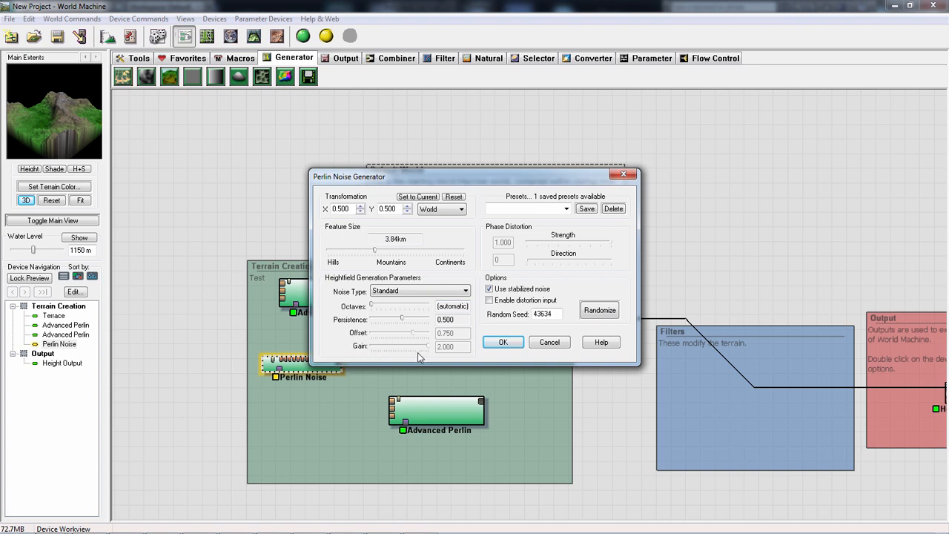
left_click(394, 291)
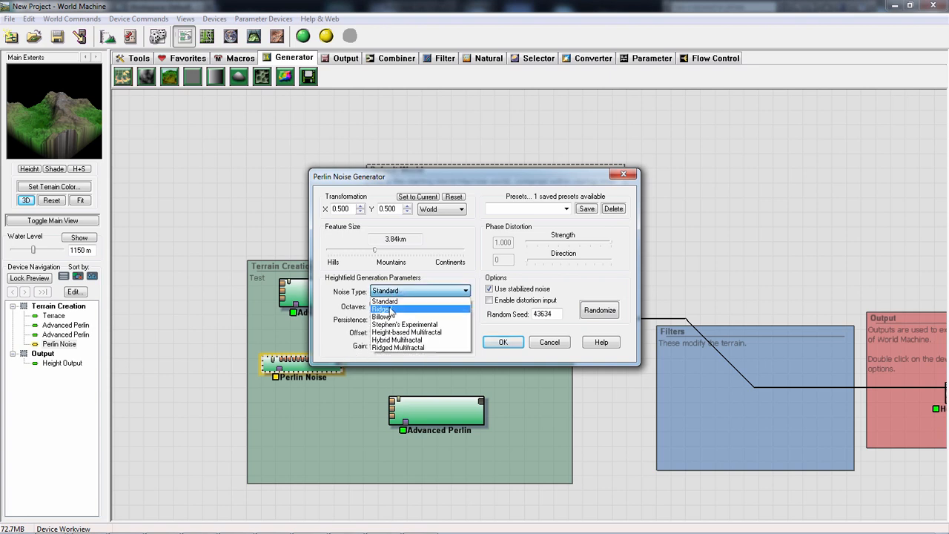
left_click(396, 310)
scroll(396, 298, "down", 2)
scroll(404, 299, "up", 1)
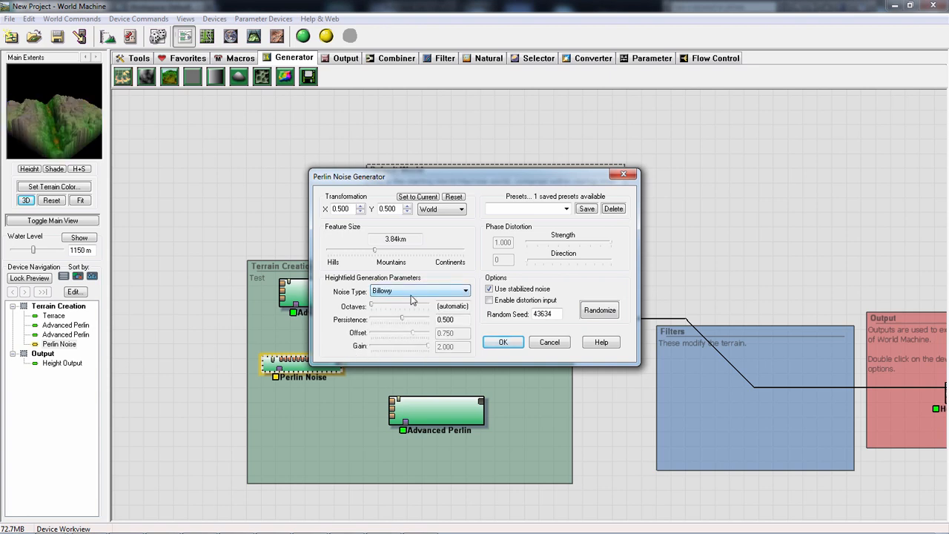
scroll(419, 306, "down", 1)
scroll(394, 301, "down", 1)
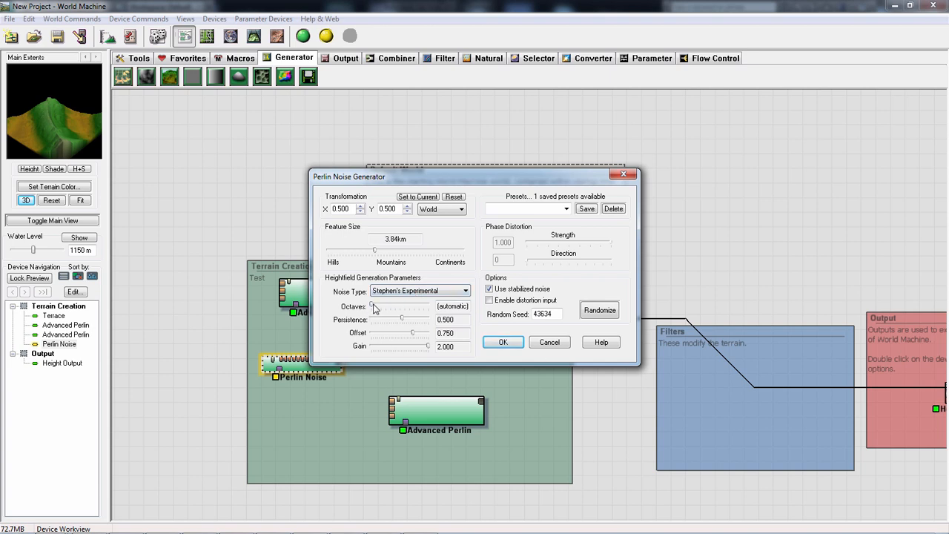
- Compare neighbouring noise types, return to Stephen's Experimental and set the Perlin Noise's Offset to 0.313
scroll(378, 308, "down", 1)
scroll(428, 312, "up", 1)
scroll(450, 342, "down", 1)
scroll(434, 344, "up", 1)
left_click_drag(421, 336, 384, 336)
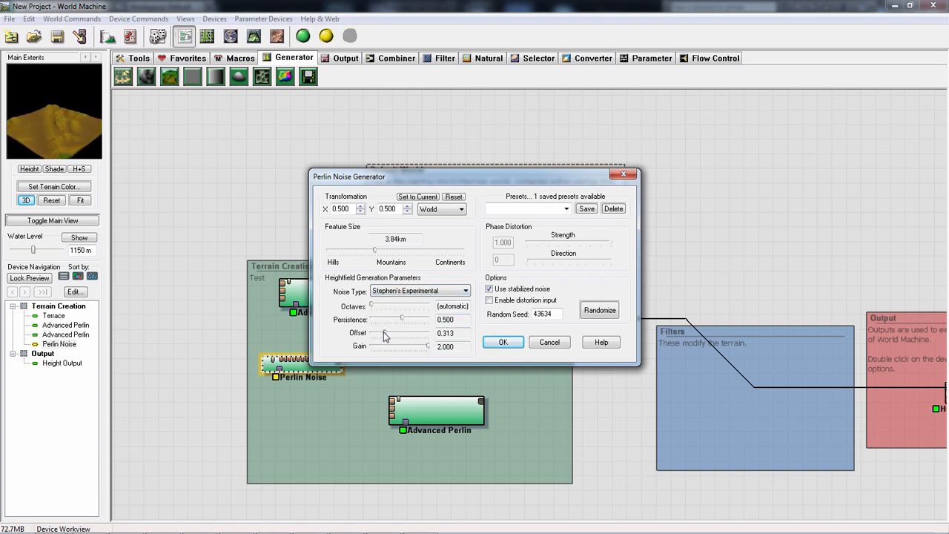
- Set the Perlin Noise to the Standard noise type with Persistence 0.438 and a Feature Size of 2.16 km
left_click(392, 291)
left_click(391, 301)
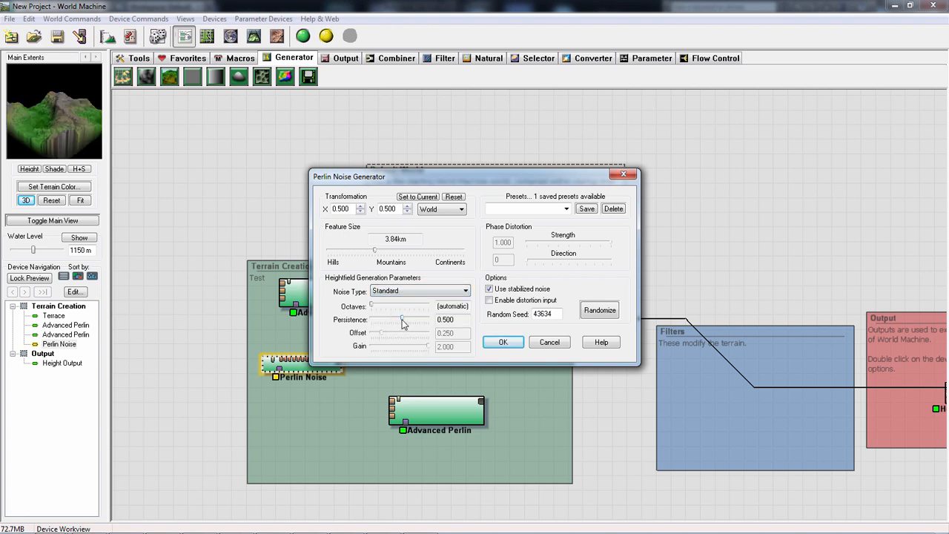
left_click_drag(403, 323, 360, 305)
mouse_move(374, 254)
left_mouse_down()
mouse_move(350, 253)
mouse_move(362, 251)
left_mouse_up()
- Try a Local transformation on the Perlin Noise with a Feature Size of 4.84 km
left_click(450, 211)
left_click(435, 230)
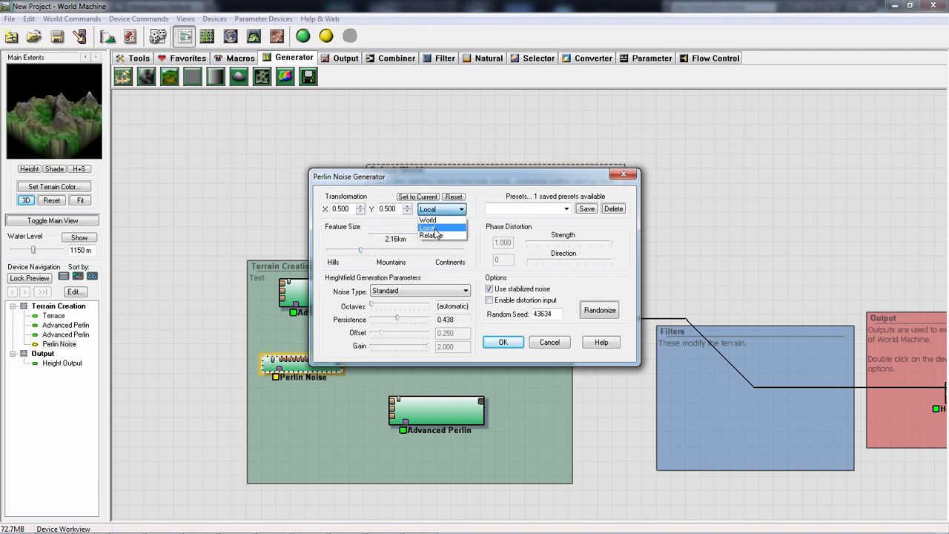
left_click_drag(358, 254, 380, 253)
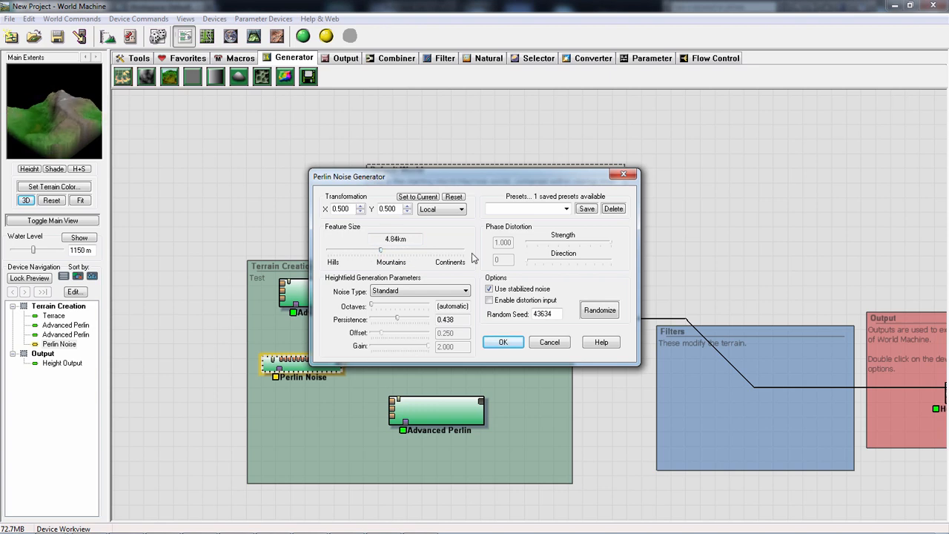
- Toggle the Perlin Noise's stabilized noise option, close its settings and delete the device from the Terrain Creation group
left_click(490, 290)
left_click(550, 345)
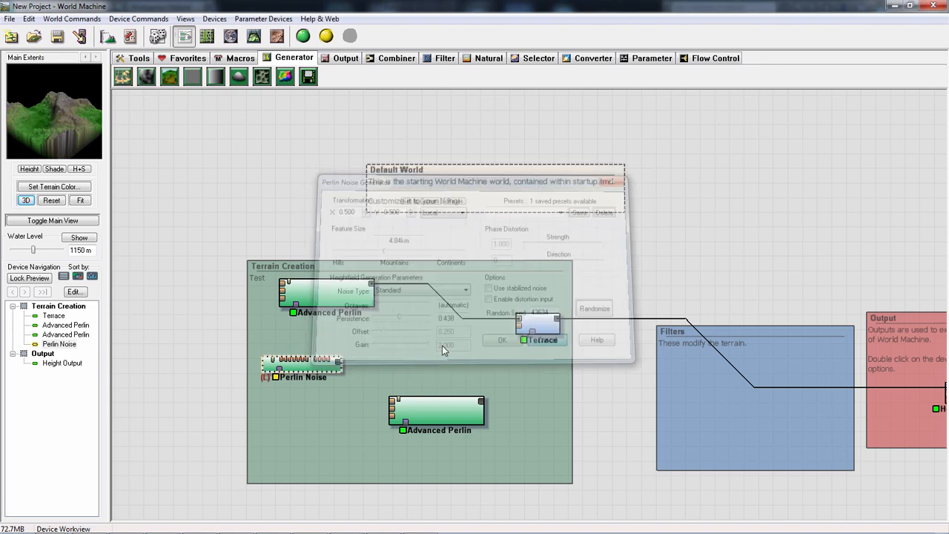
key("Delete")
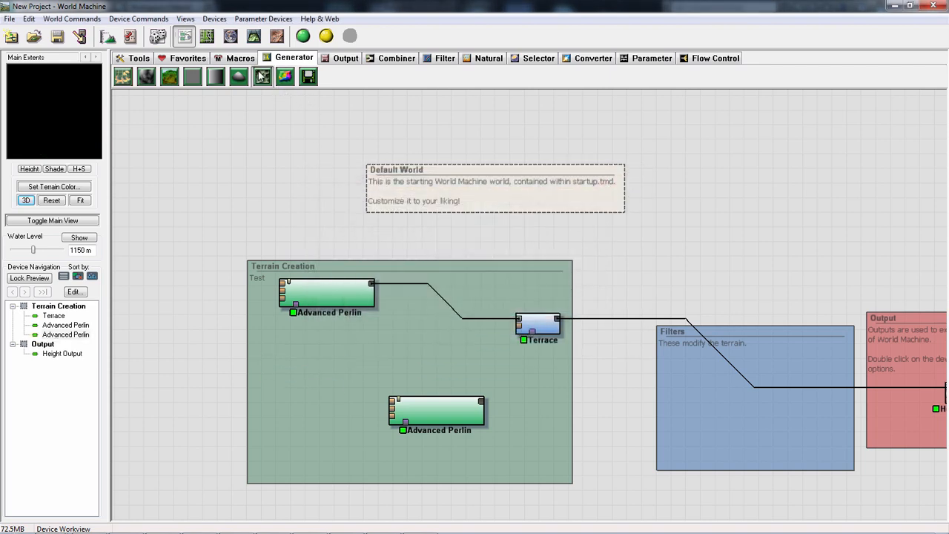
- Try a Voronoi generator in the Terrain Creation group with a higher Shape value, and delete the device
left_click(261, 77)
left_click(304, 366)
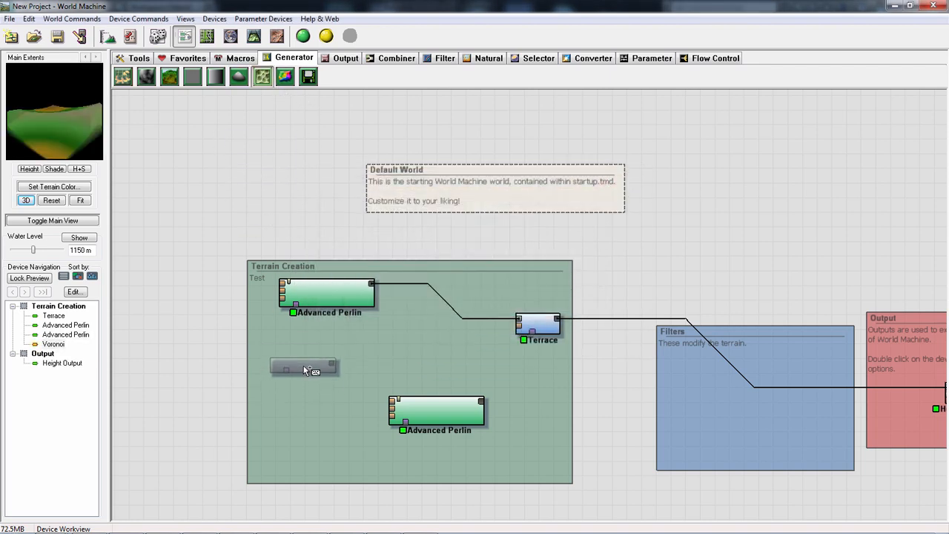
double_click(311, 365)
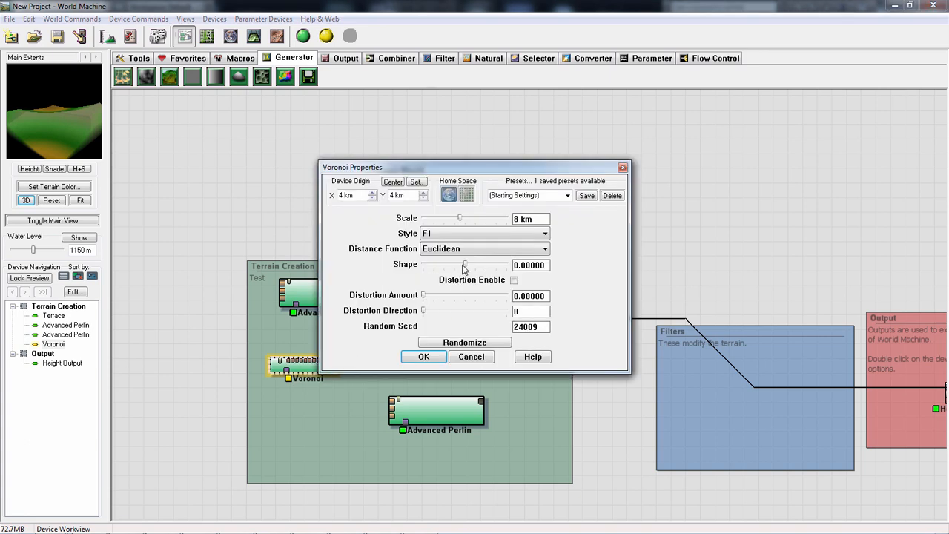
left_click_drag(464, 269, 501, 268)
left_click(472, 357)
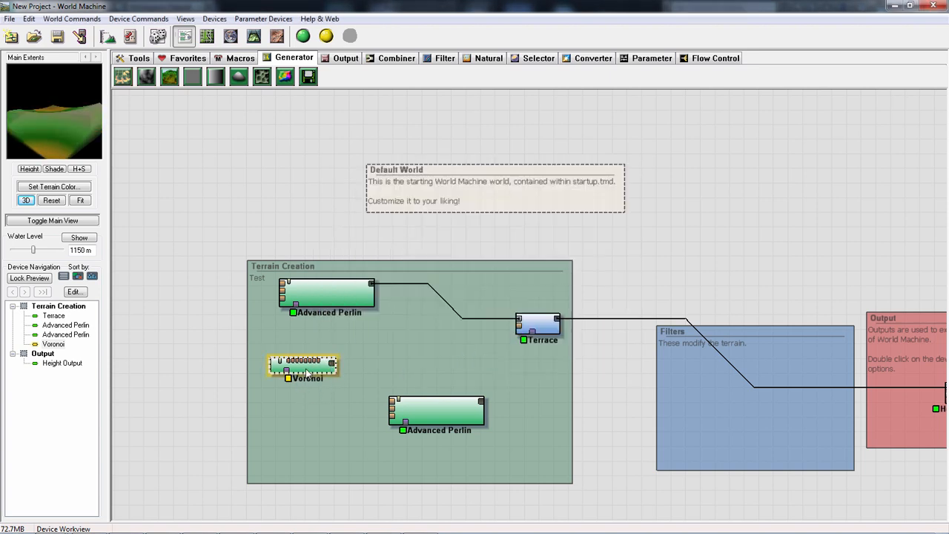
key("Delete")
key("Return")
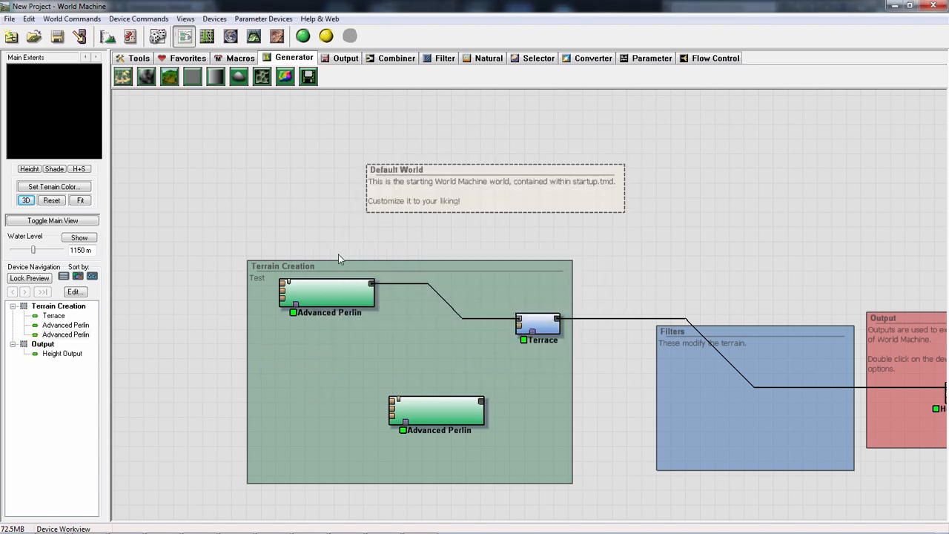
- Add a Constant generator below the first Advanced Perlin and try out its Height setting without applying it
left_click(193, 78)
left_click(296, 350)
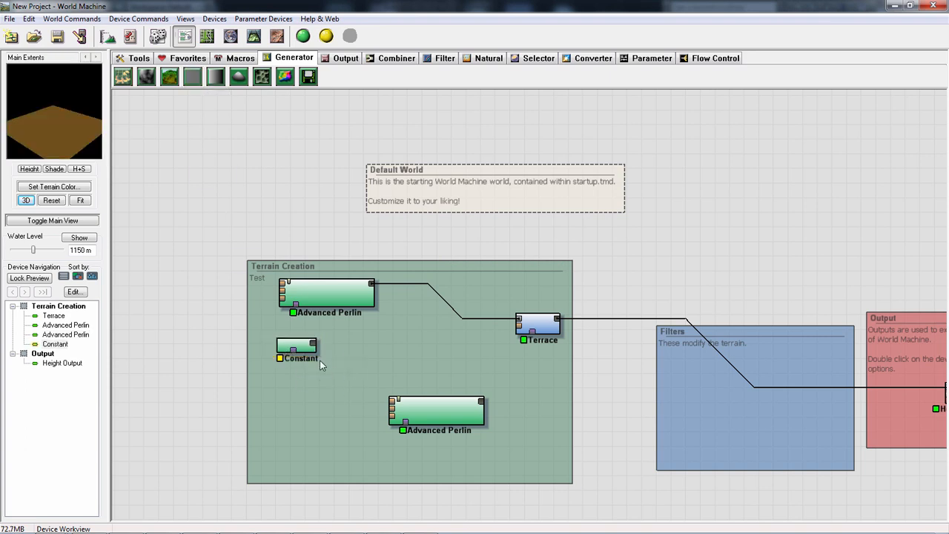
double_click(296, 346)
mouse_move(426, 286)
left_mouse_down()
mouse_move(485, 287)
mouse_move(407, 290)
left_mouse_up()
left_click(474, 296)
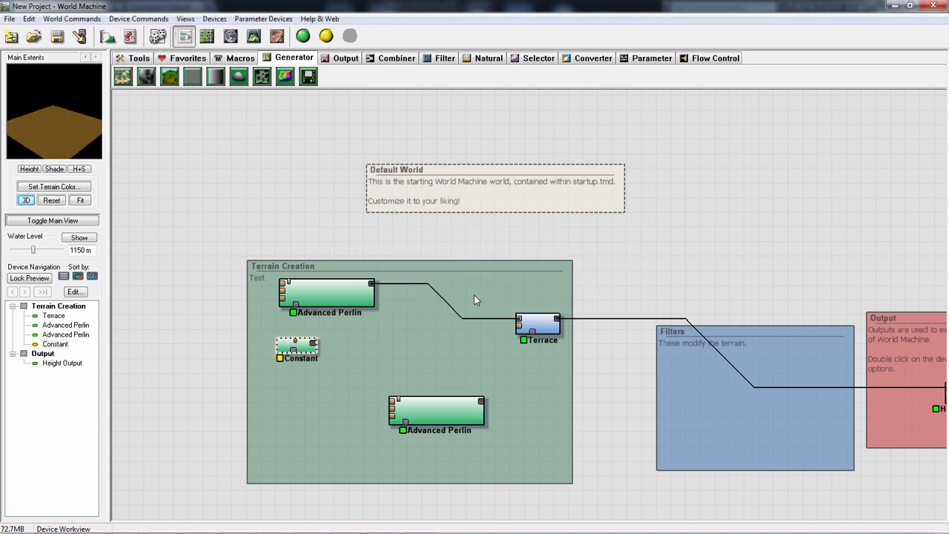
left_click(169, 78)
left_click(405, 363)
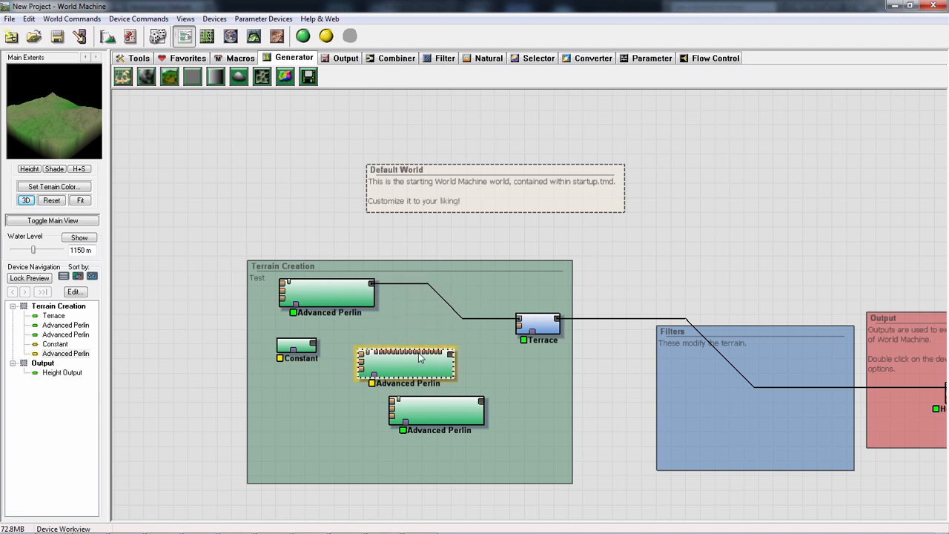
key("Delete")
left_click(147, 76)
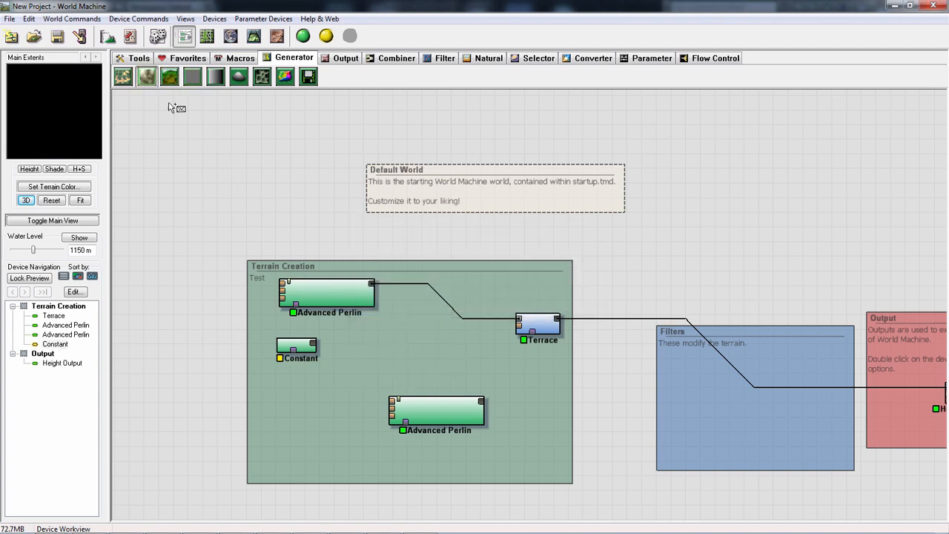
left_click(393, 354)
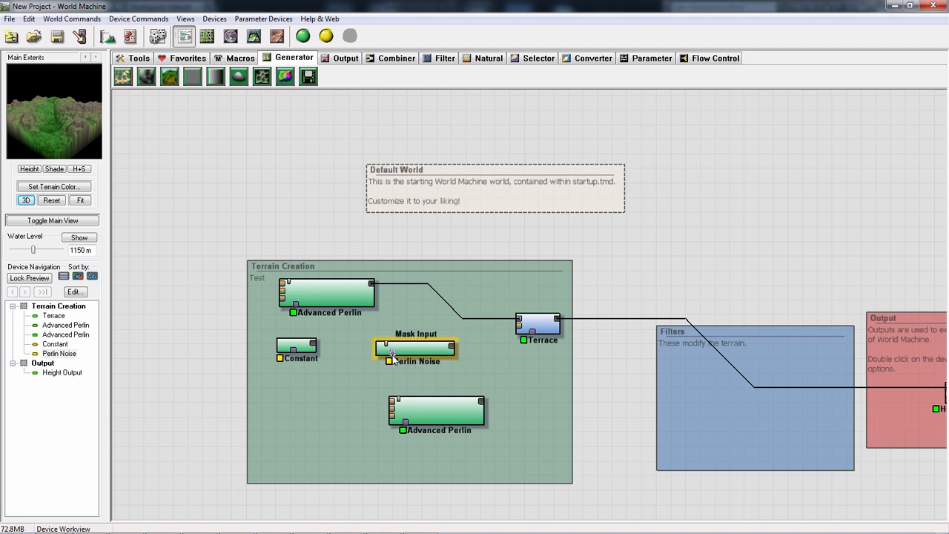
mouse_move(386, 344)
left_mouse_down()
mouse_move(355, 304)
mouse_move(405, 348)
left_mouse_up()
key("Delete")
key("Return")
- Add an Advanced Perlin generator between the two existing ones and connect the Constant's output to its first input
left_click(169, 76)
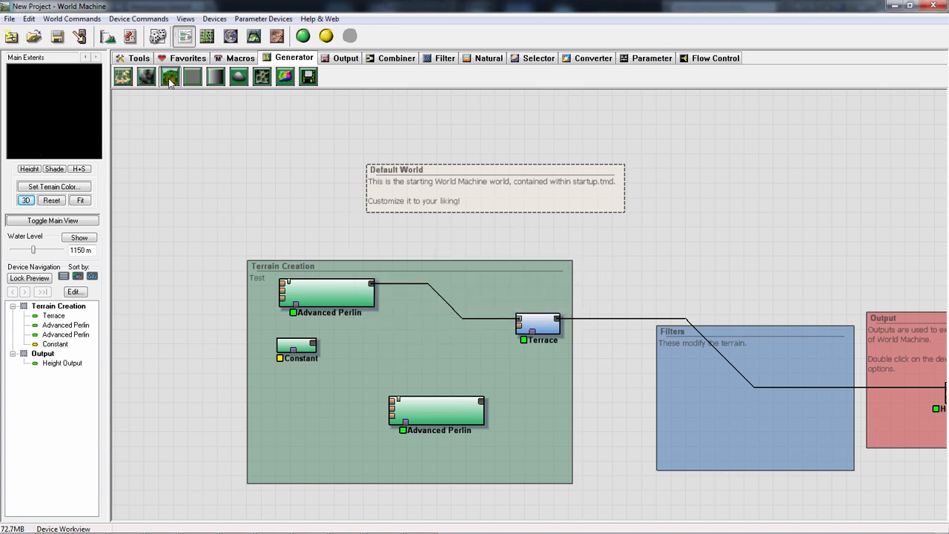
left_click(381, 337)
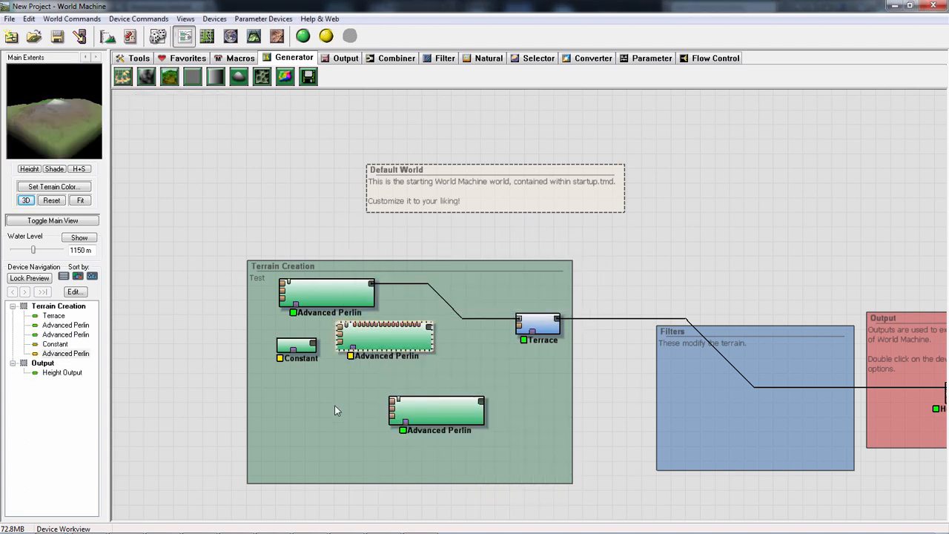
left_click_drag(371, 338, 396, 358)
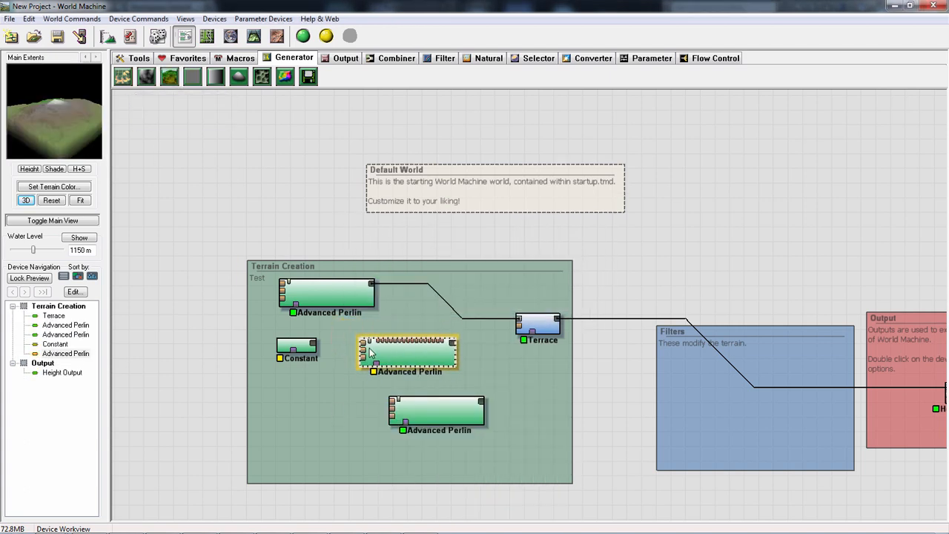
left_click(284, 289)
mouse_move(410, 358)
left_mouse_down()
mouse_move(390, 354)
mouse_move(405, 364)
left_mouse_up()
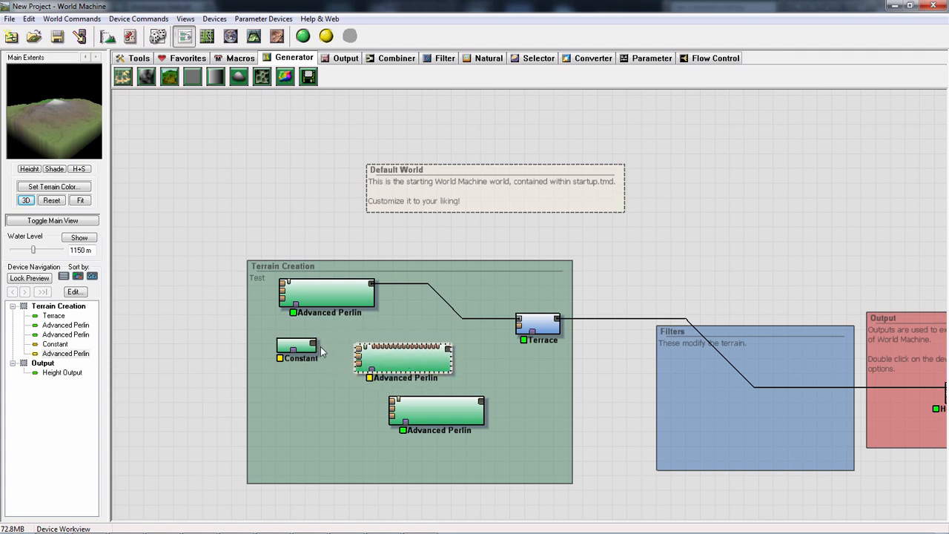
left_click_drag(318, 349, 358, 355)
left_click(407, 360)
- Try the Constant's Height near the upper end of its range, and bring it back to the lowest setting
double_click(292, 378)
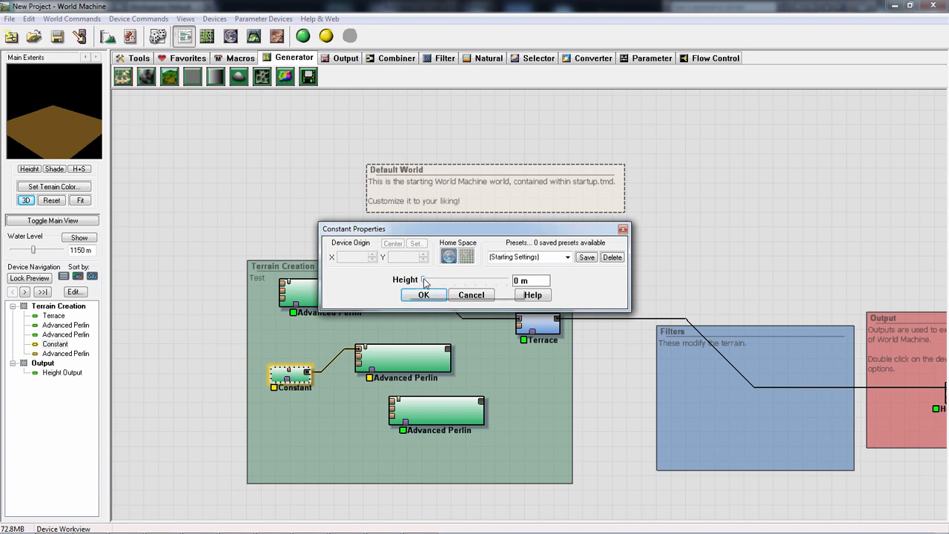
left_click_drag(423, 281, 502, 284)
left_click(422, 296)
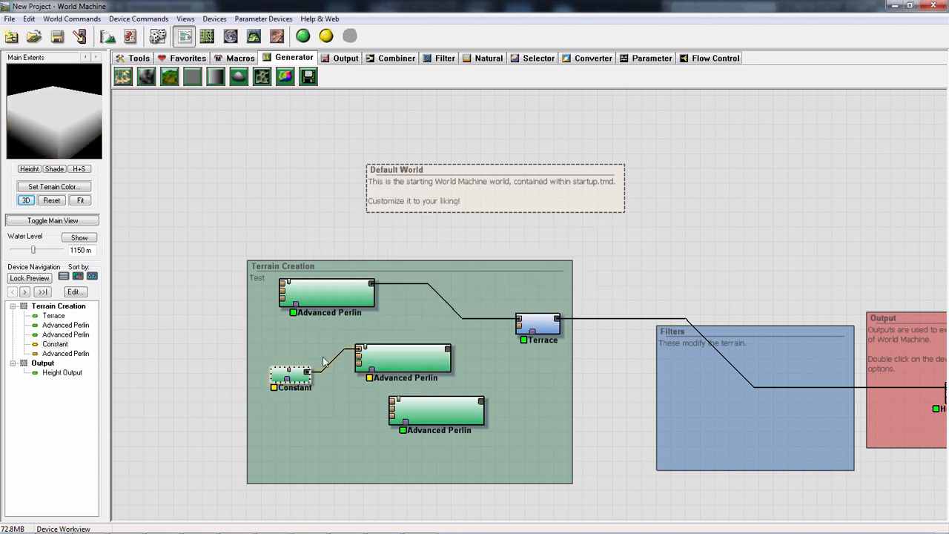
double_click(293, 377)
left_click_drag(494, 284, 418, 285)
left_click(423, 294)
- Set the connected Advanced Perlin's Feature Scale to 353.553 m, Elevation Center to 328.125 and Steepness to 0.031
left_click(400, 361)
double_click(401, 361)
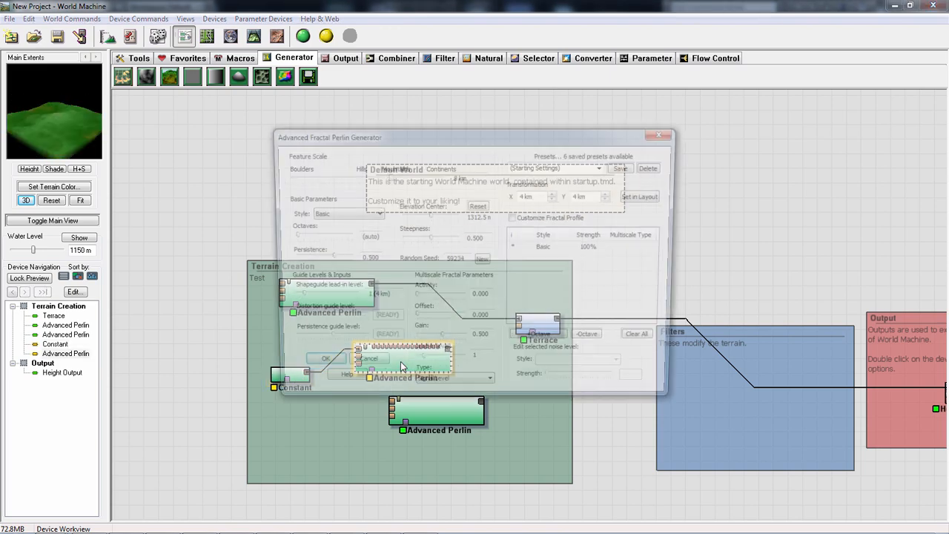
left_click_drag(389, 180, 343, 178)
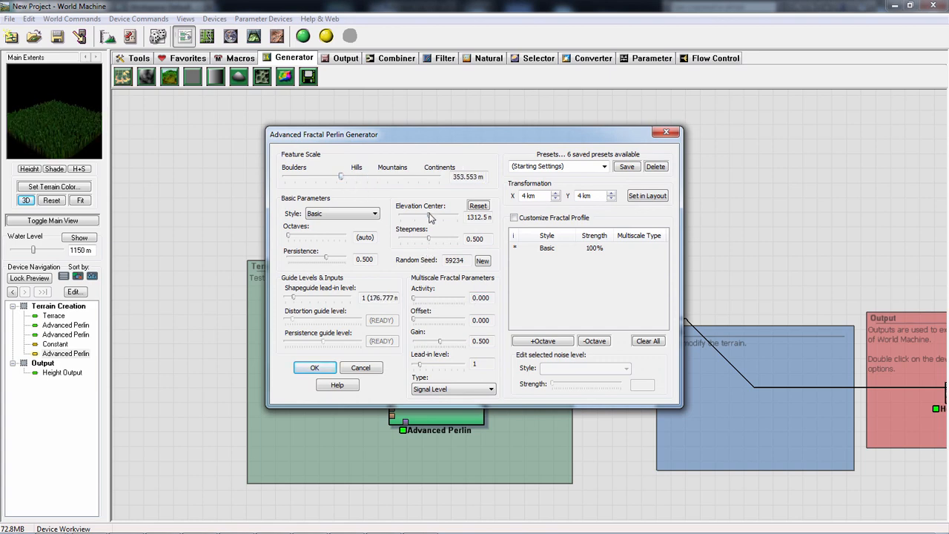
left_click_drag(429, 216, 405, 237)
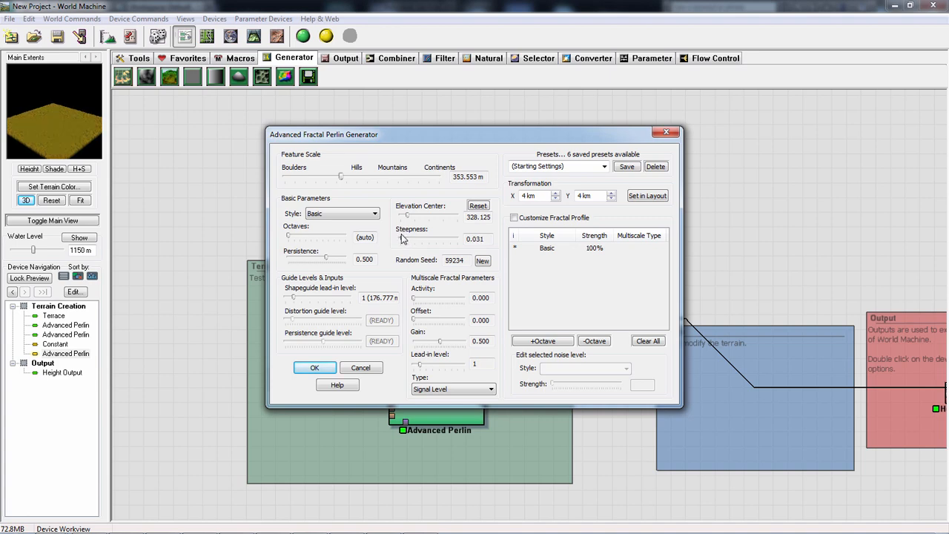
left_click(360, 368)
- Build the world and examine the connected Advanced Perlin's terrain up close and from several angles in the 3D View
left_click(304, 35)
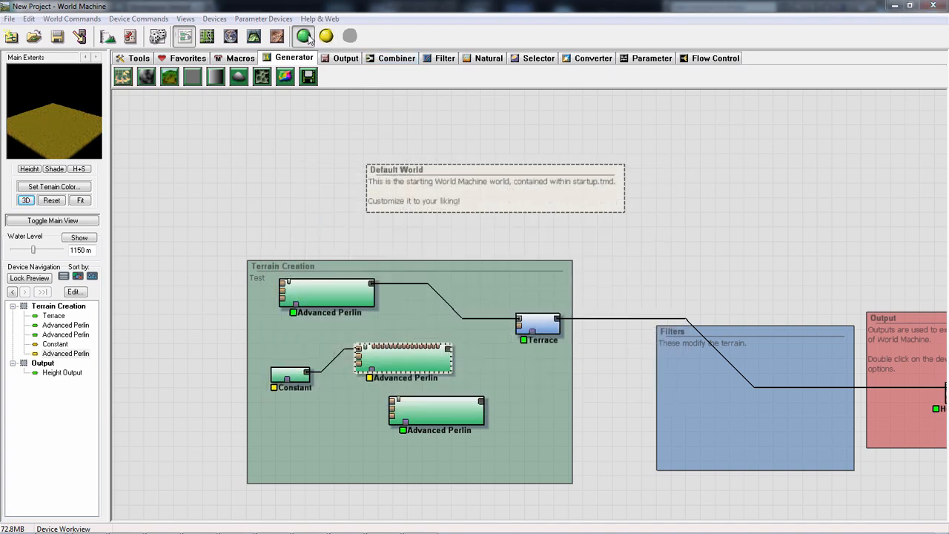
left_click(583, 369)
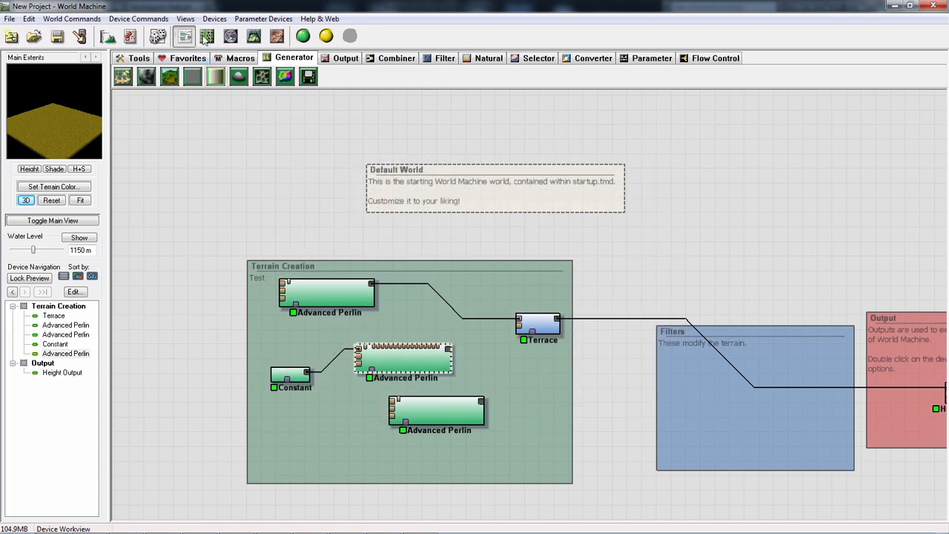
left_click(254, 37)
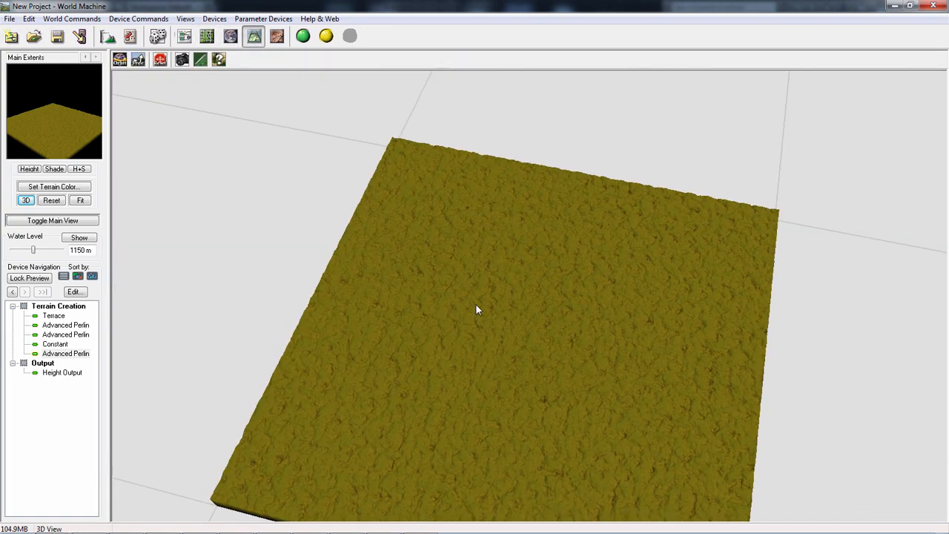
scroll(655, 342, "up", 3)
left_click_drag(656, 325, 300, 365)
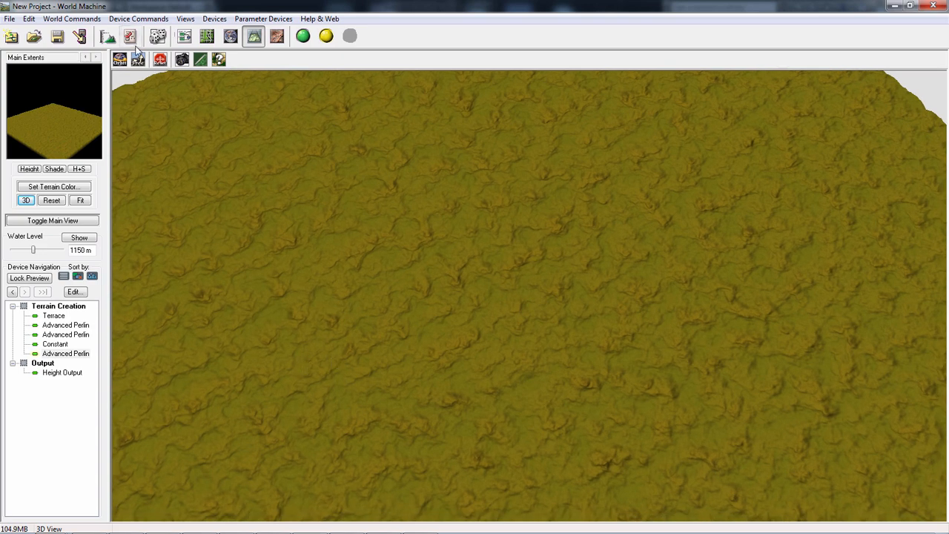
left_click_drag(374, 295, 549, 261)
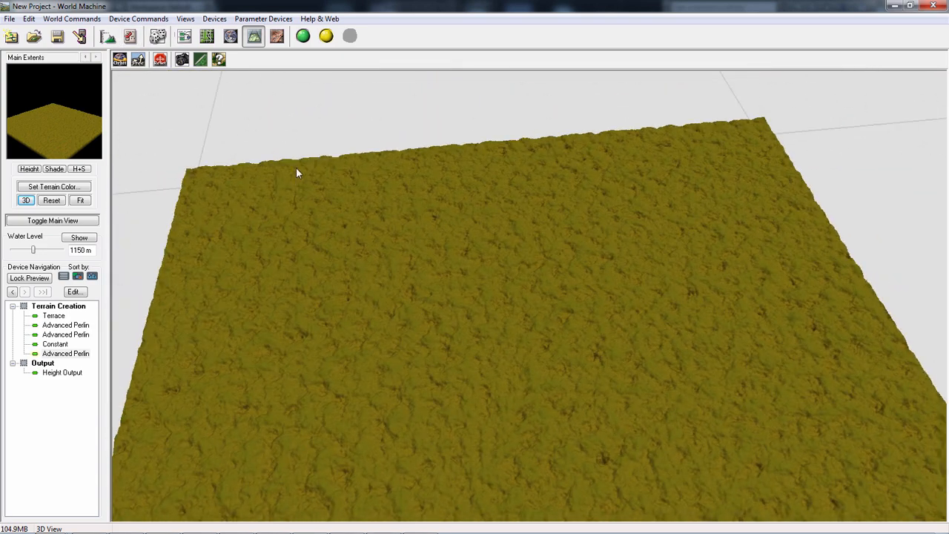
- Return to the Device Workview and shift the middle Advanced Perlin slightly closer to the Constant
left_click(184, 36)
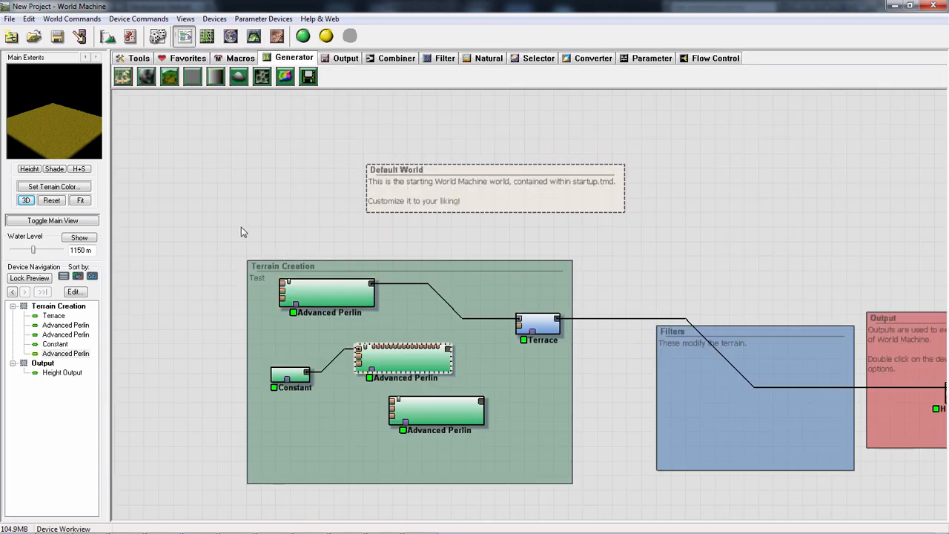
left_click(419, 374)
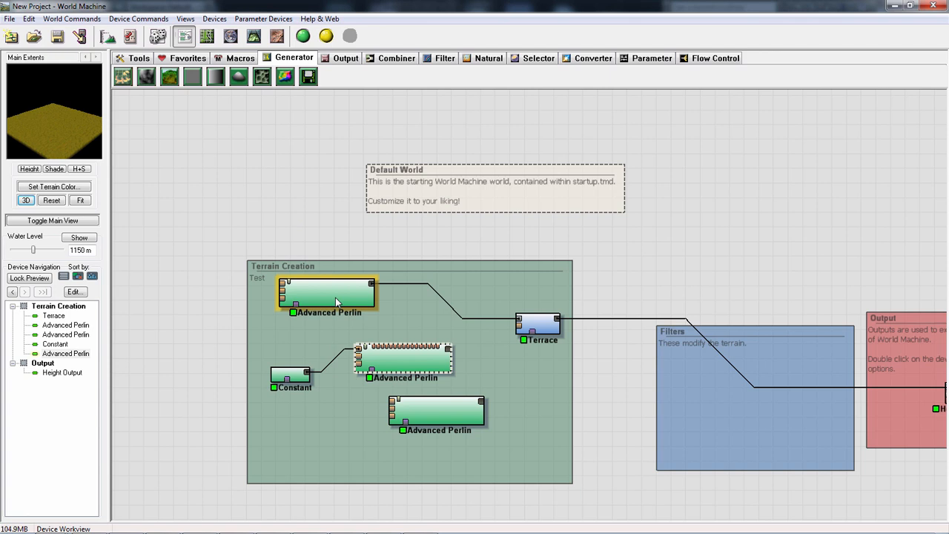
left_click_drag(417, 372, 410, 371)
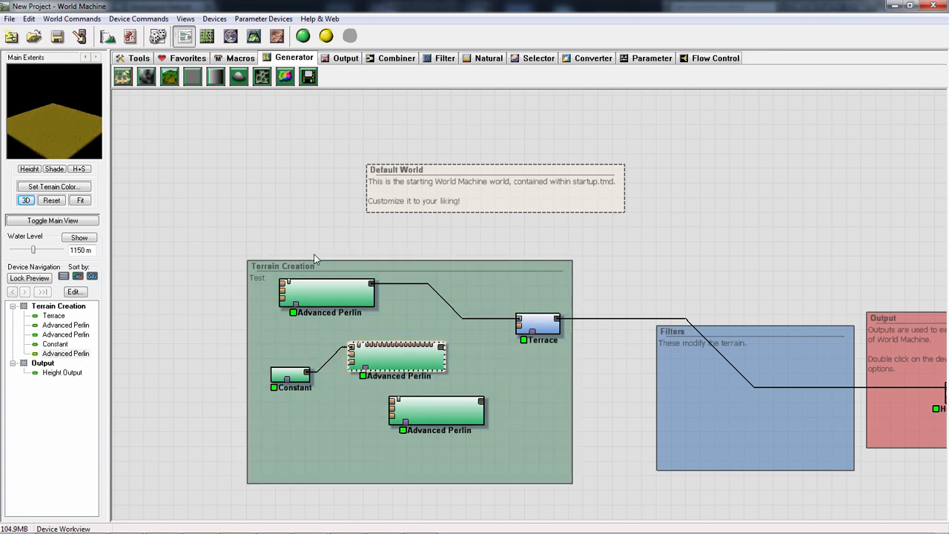
- Examine the first Advanced Perlin's built terrain in the 3D View and return to the Device Workview
left_click(324, 284)
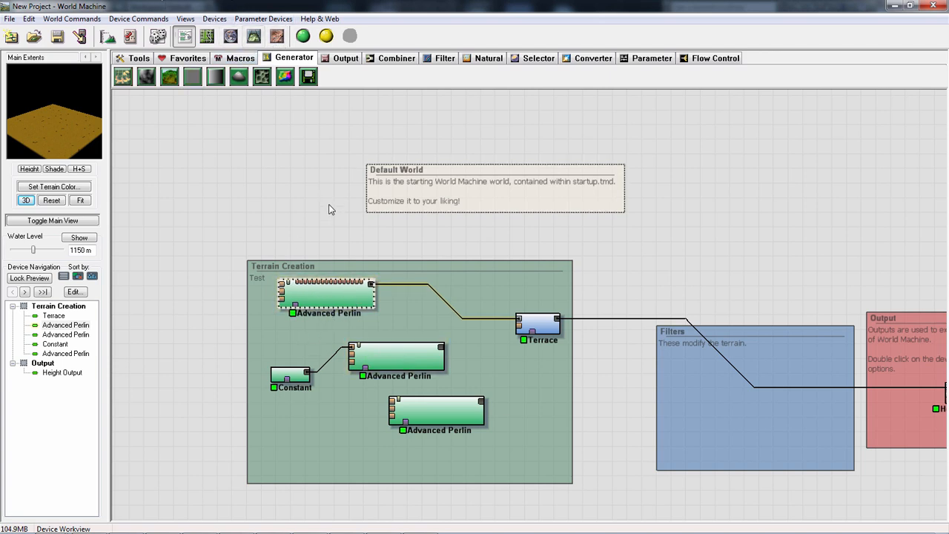
right_click(330, 294)
left_click(327, 239)
key("F8")
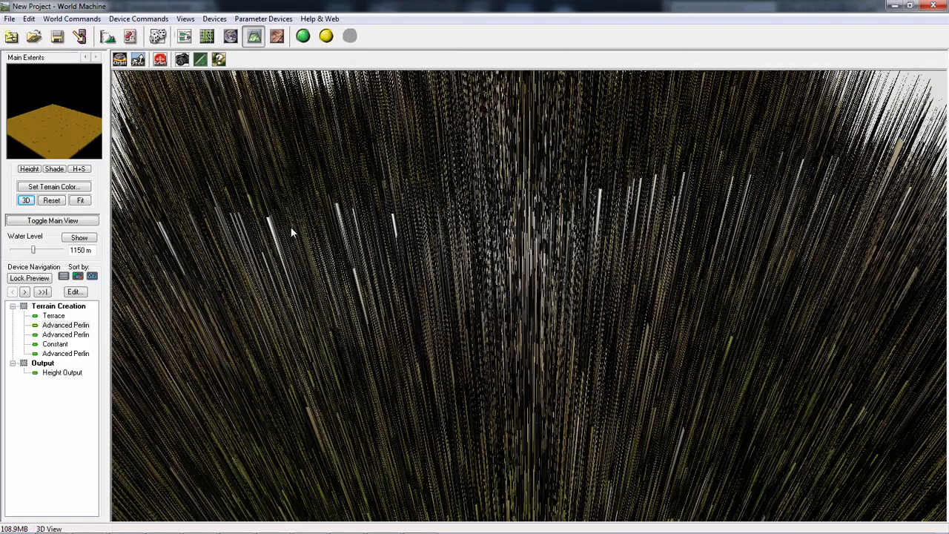
scroll(337, 259, "down", 10)
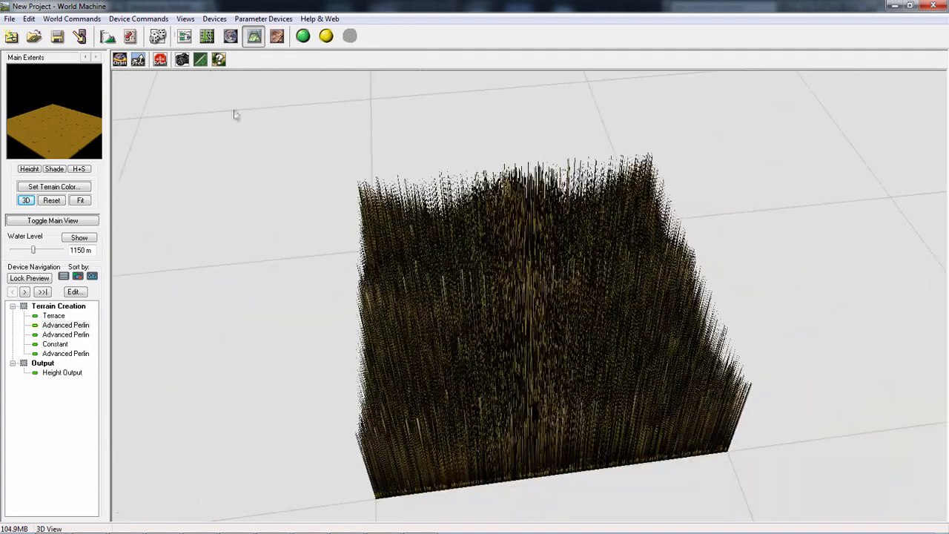
left_click(187, 39)
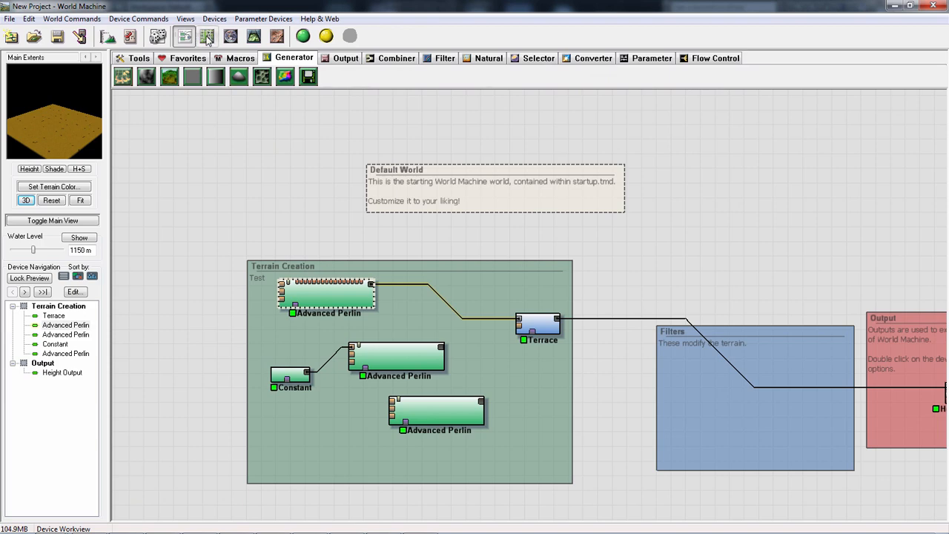
- View the terrain in the Explorer and 3D Views, inspect the Constant-connected Advanced Perlin in 3D, and return to the Device Workview
left_click(230, 35)
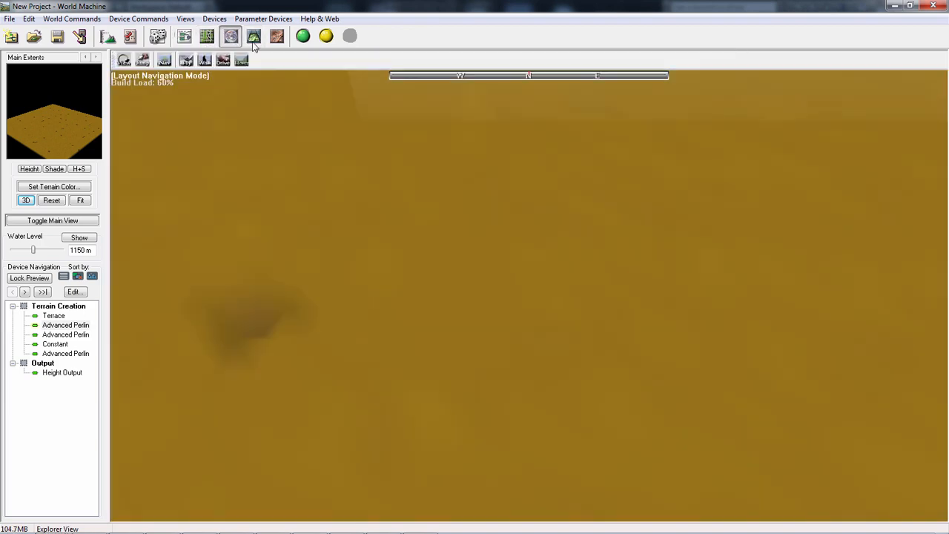
left_click(254, 36)
left_click(184, 37)
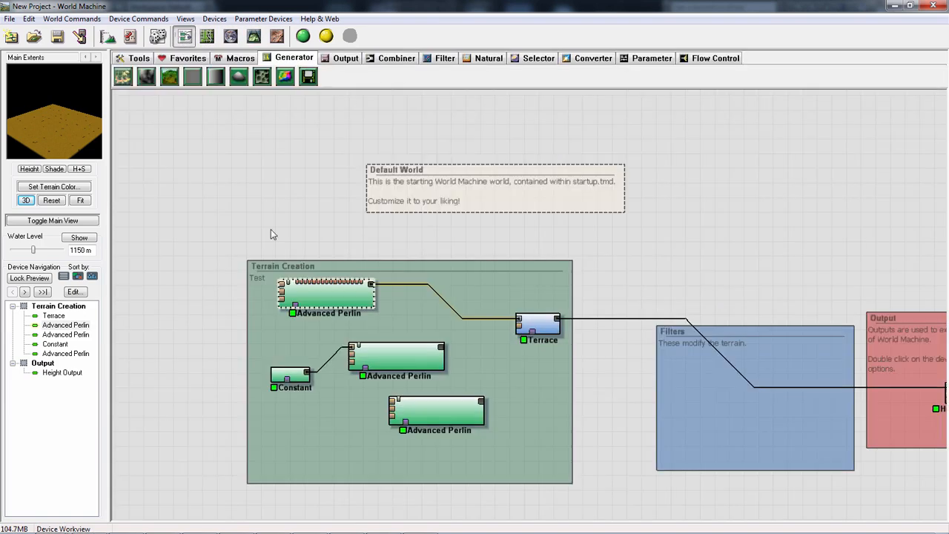
left_click(396, 357)
key("F8")
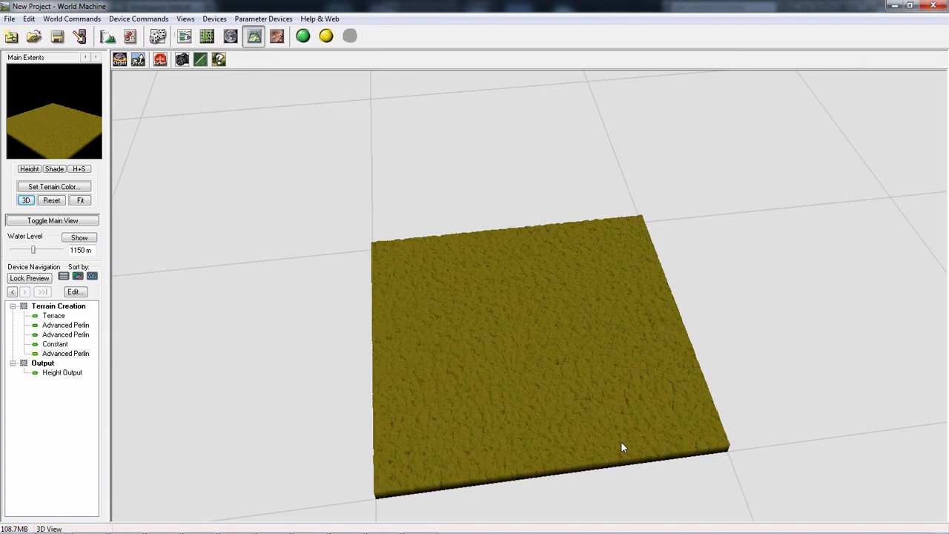
left_click(185, 36)
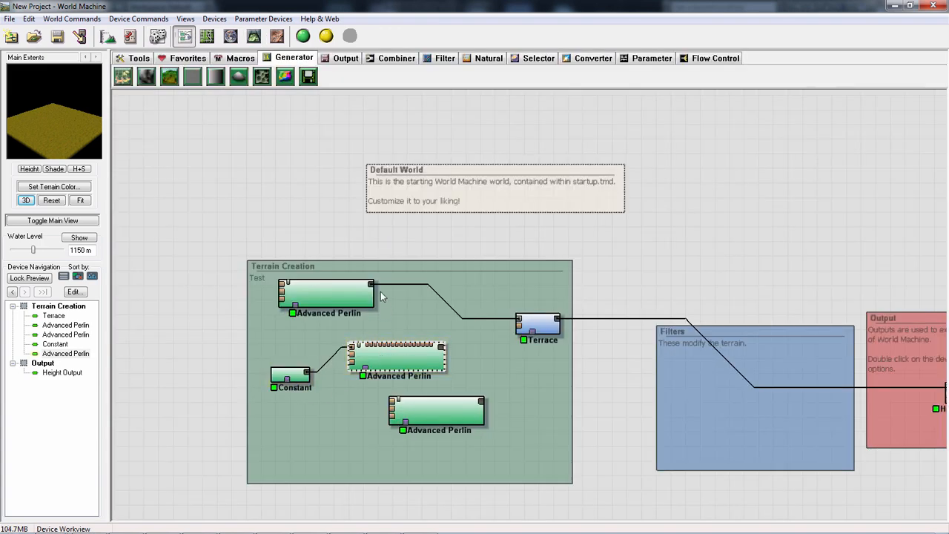
- Move the connected Advanced Perlin just above the unconnected one and place the Constant outside the Terrain Creation group
middle_click_drag(518, 381, 614, 365)
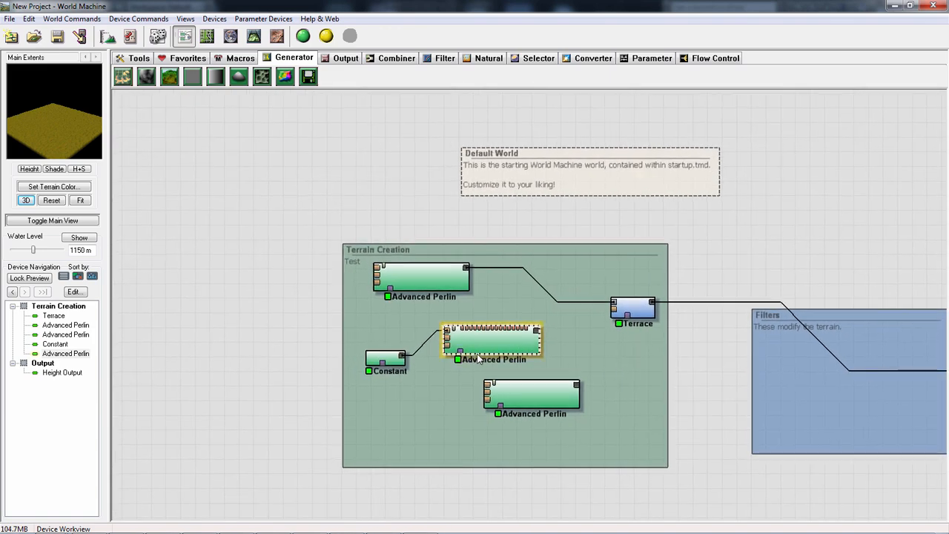
left_click_drag(488, 348, 503, 367)
left_click_drag(385, 361, 463, 348)
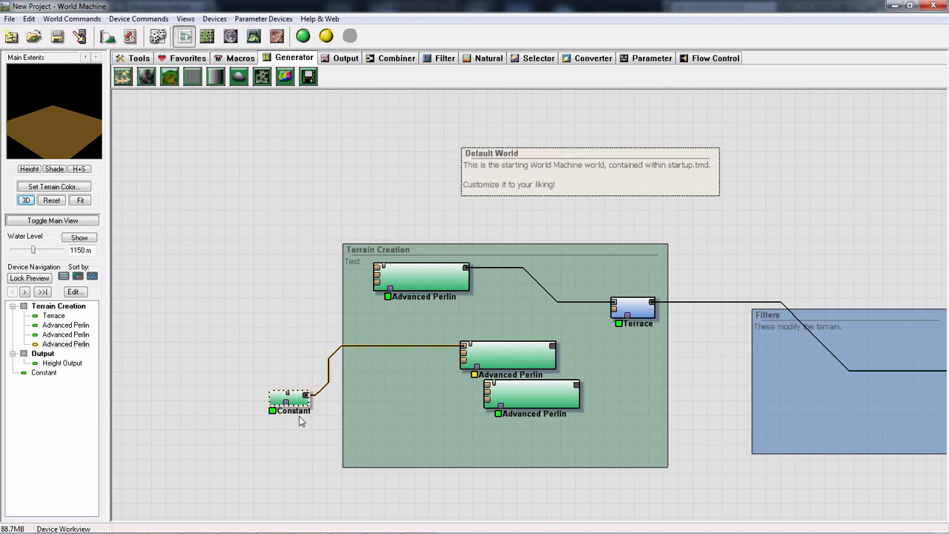
left_click_drag(303, 407, 279, 373)
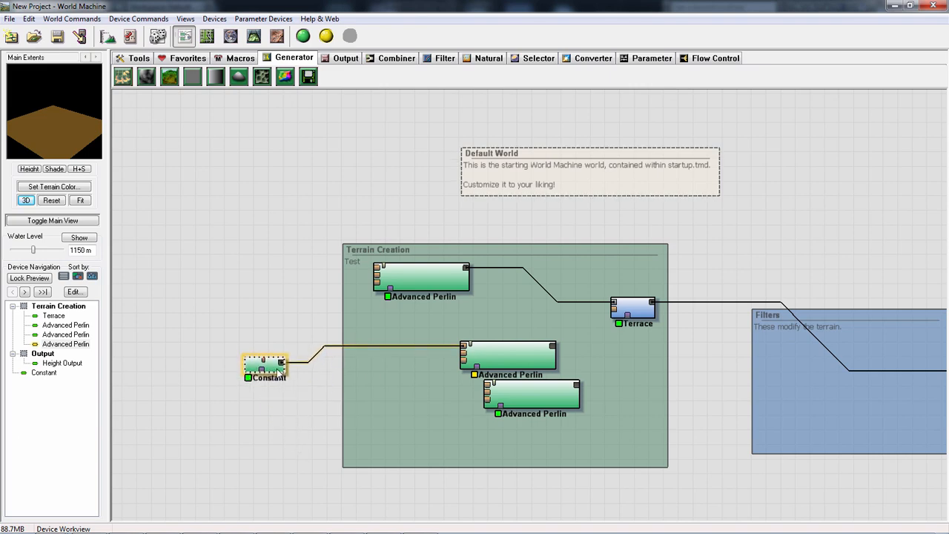
- Examine the wire options for clearing route points and deleting the wire between the Constant and the Advanced Perlin
right_click(357, 347)
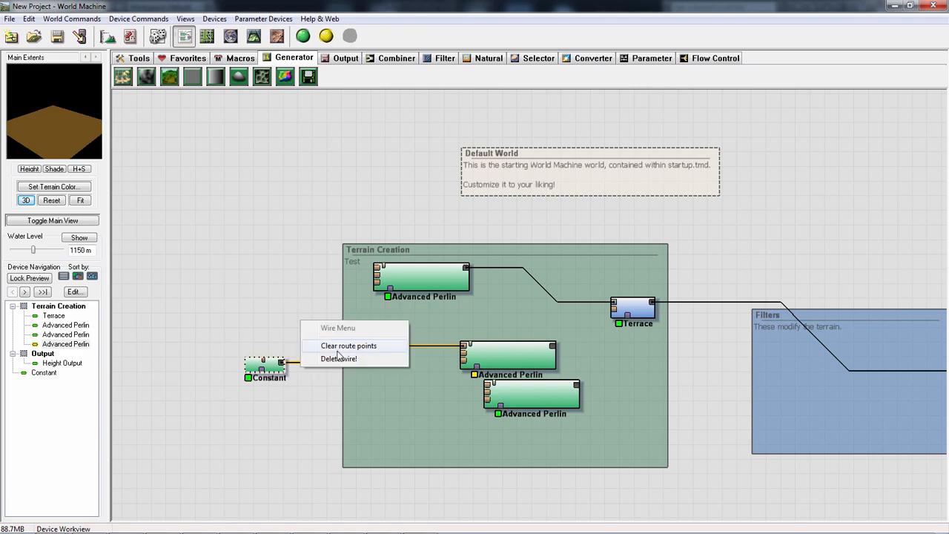
left_click(343, 353)
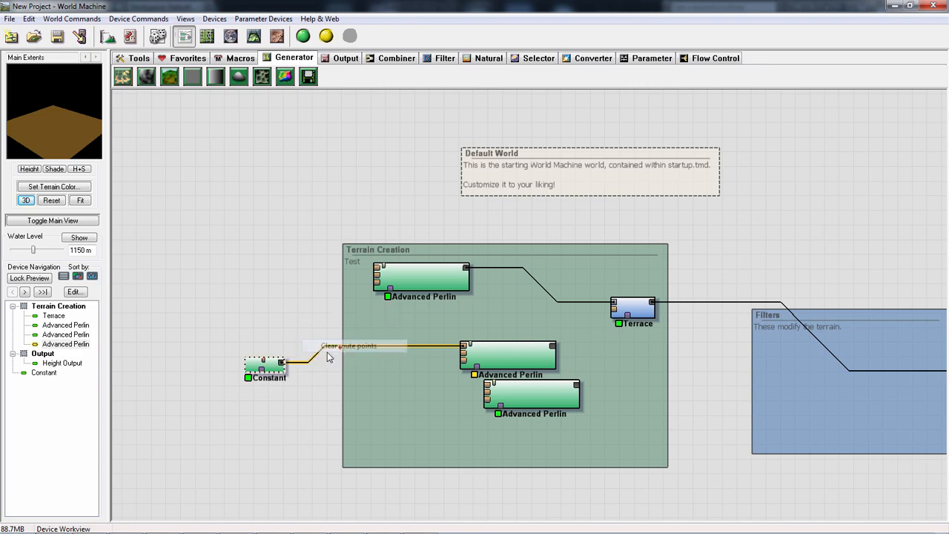
right_click(333, 349)
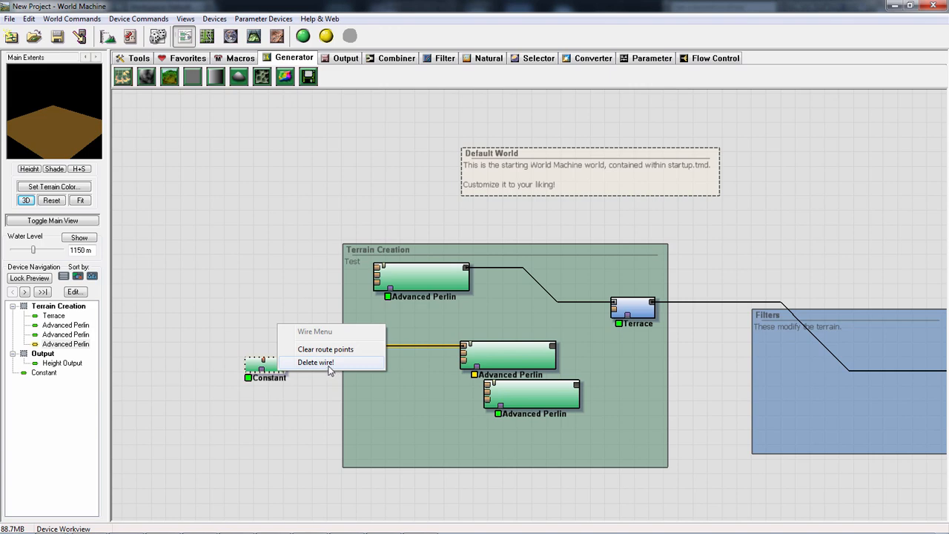
left_click(426, 356)
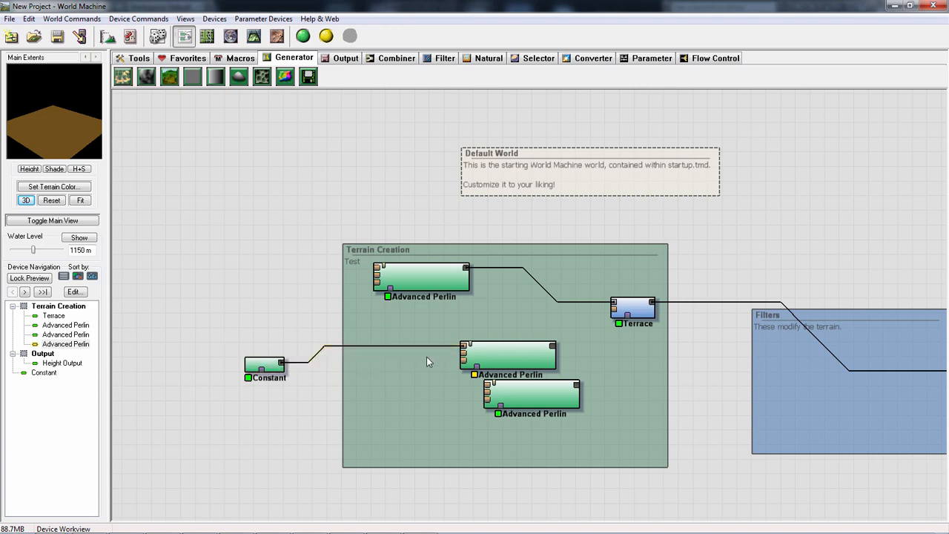
right_click(390, 352)
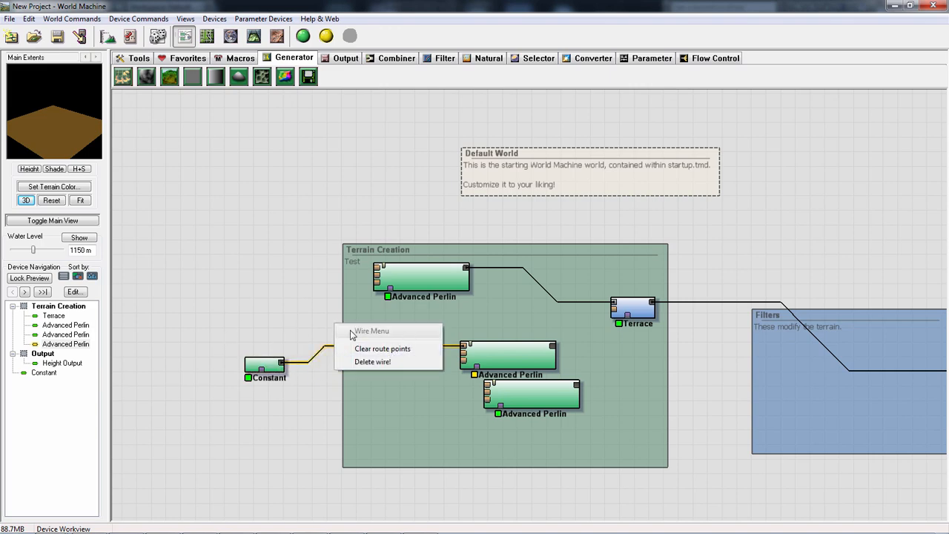
left_click(320, 339)
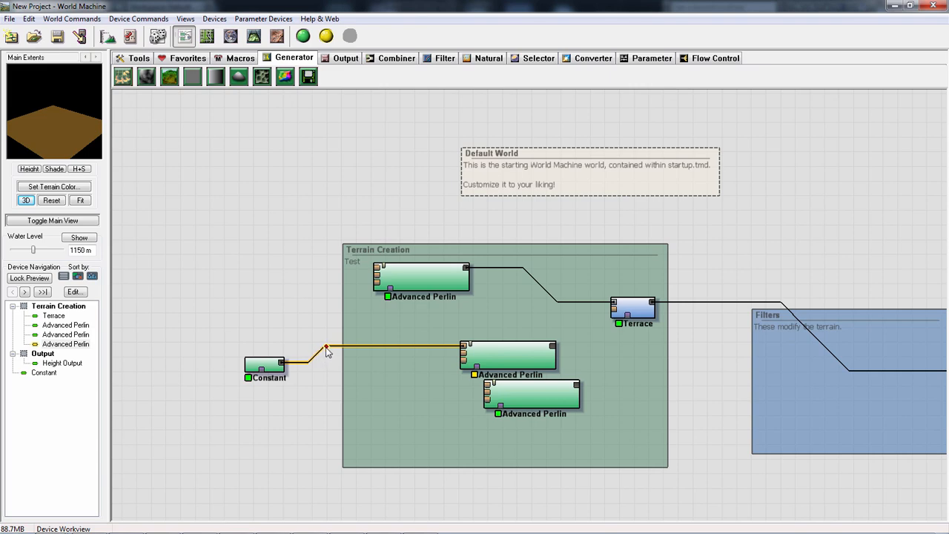
right_click(325, 350)
left_click(309, 374)
- Move the Constant higher and farther away from the Terrain Creation group, keeping its wire to the Advanced Perlin
left_click_drag(263, 365, 199, 272)
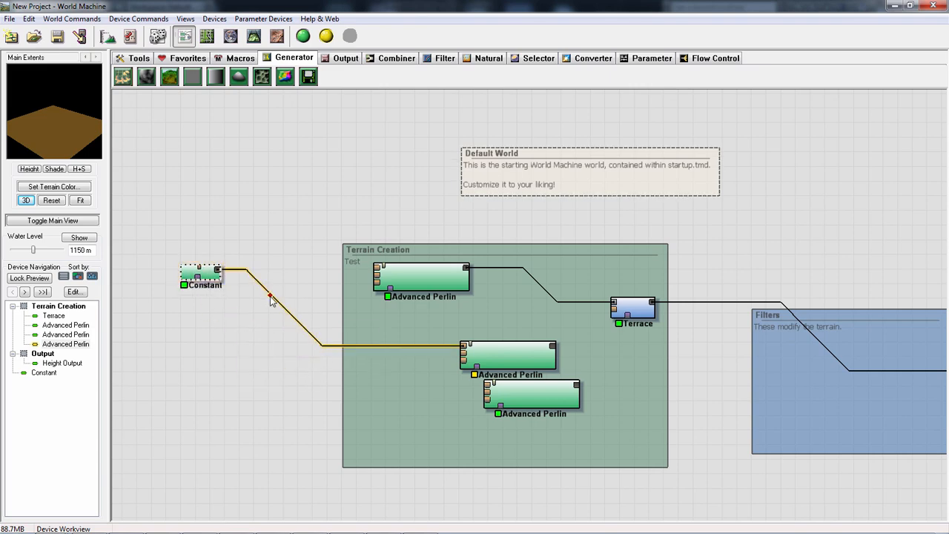
right_click(272, 300)
left_click(272, 298)
scroll(172, 187, "down", 1)
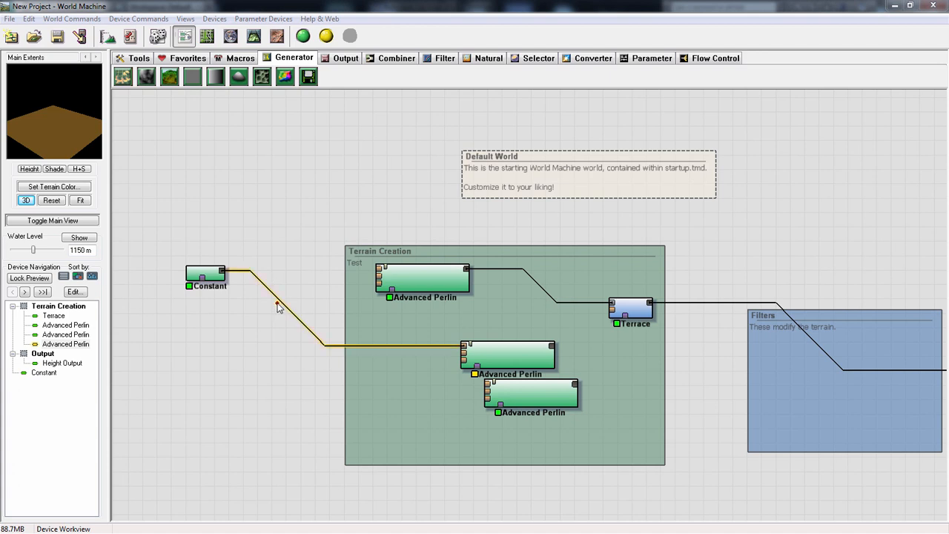
- Bend the Constant's wire beneath the Terrain Creation group with five route points and move the connected Advanced Perlin outside the group at its end
left_click_drag(290, 315, 205, 392)
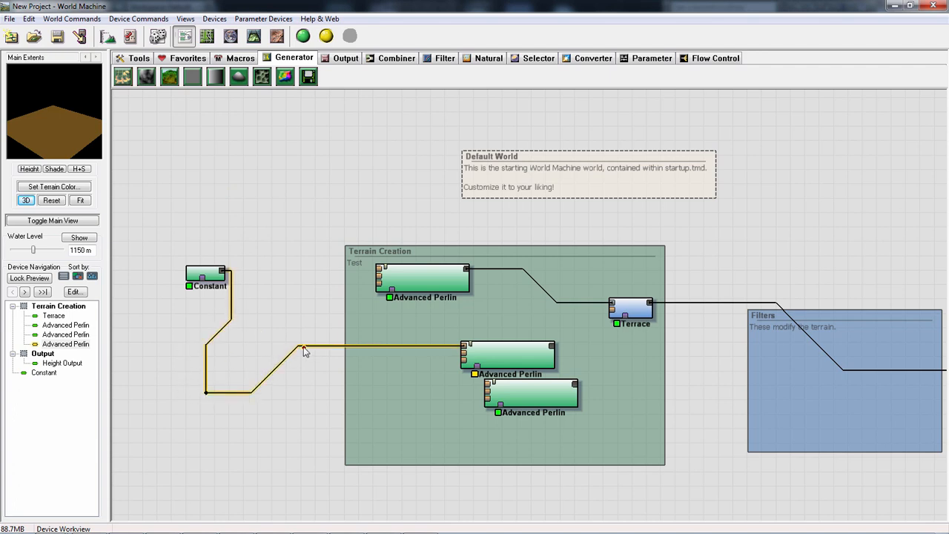
left_click_drag(304, 347, 215, 461)
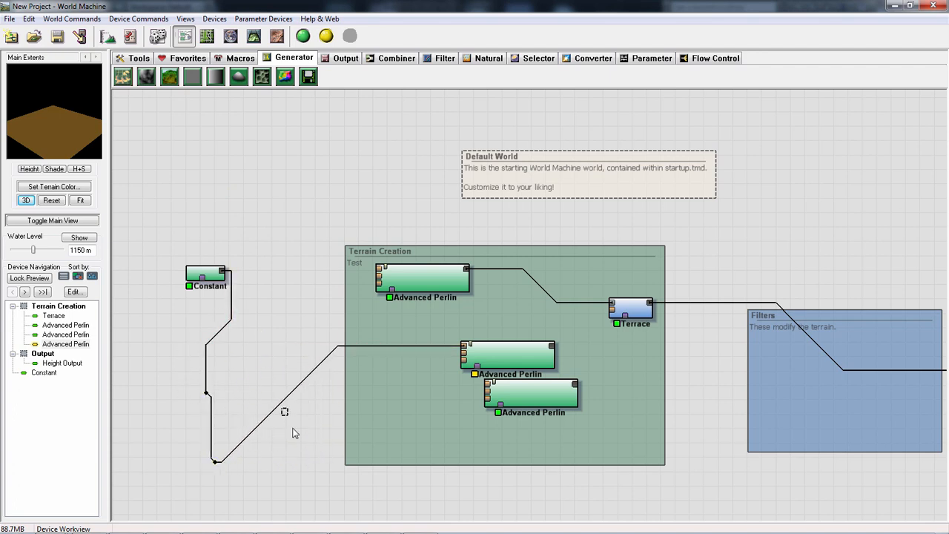
left_click_drag(284, 408, 299, 488)
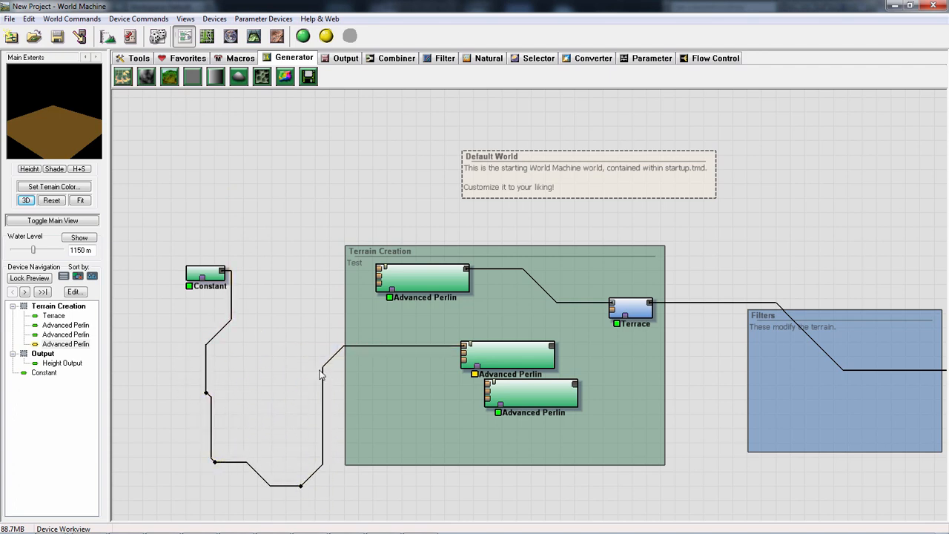
left_click_drag(321, 374, 412, 470)
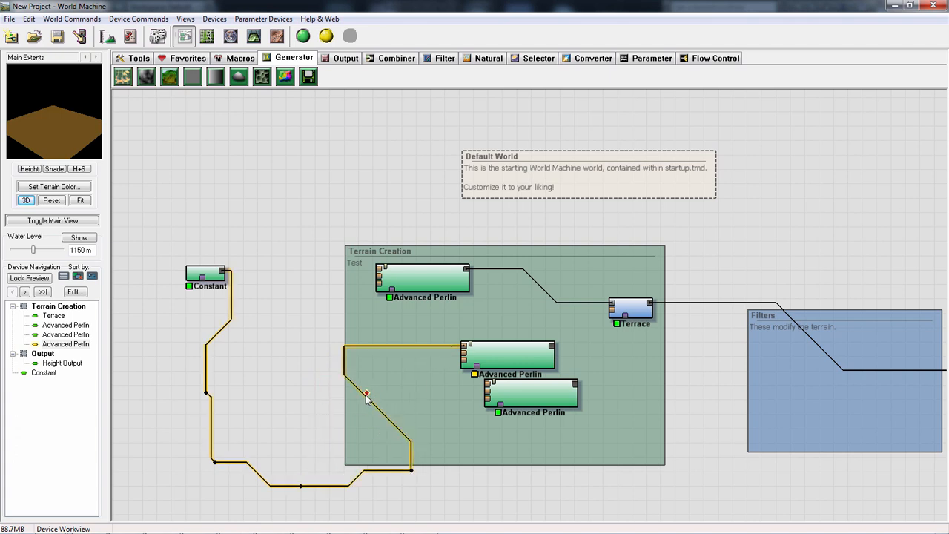
left_click_drag(366, 399, 582, 489)
left_click(490, 363)
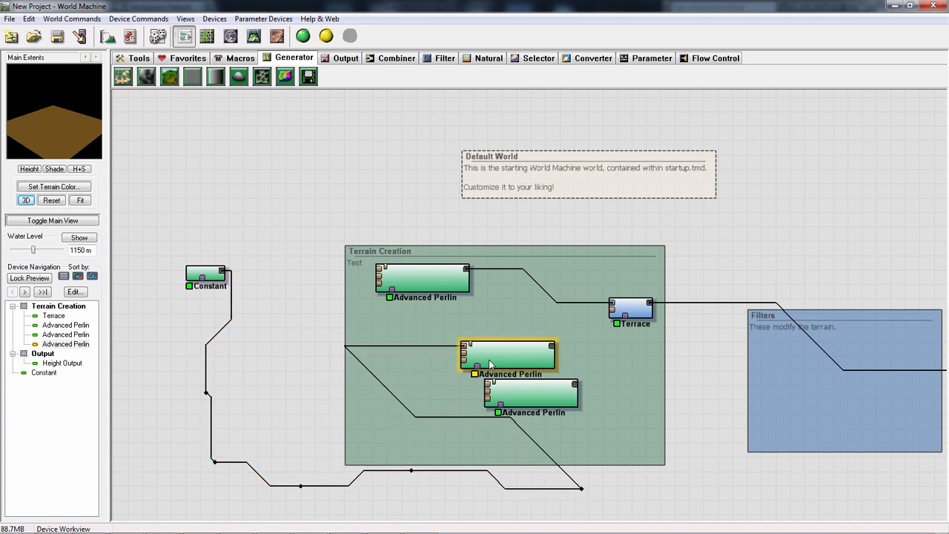
left_click_drag(489, 363, 719, 491)
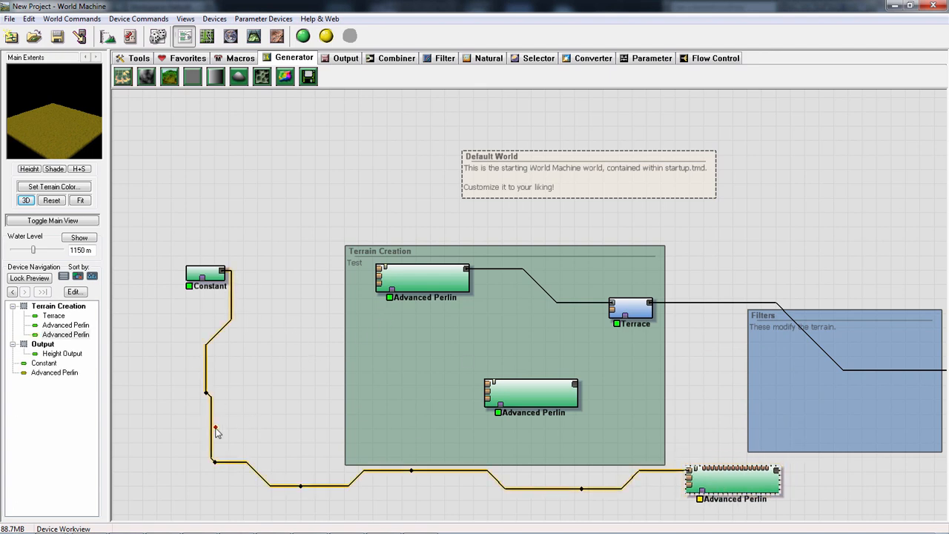
- Clear the wire's route points and move the connected Advanced Perlin just below the Constant, outside the Terrain Creation group
right_click(354, 482)
left_click(345, 422)
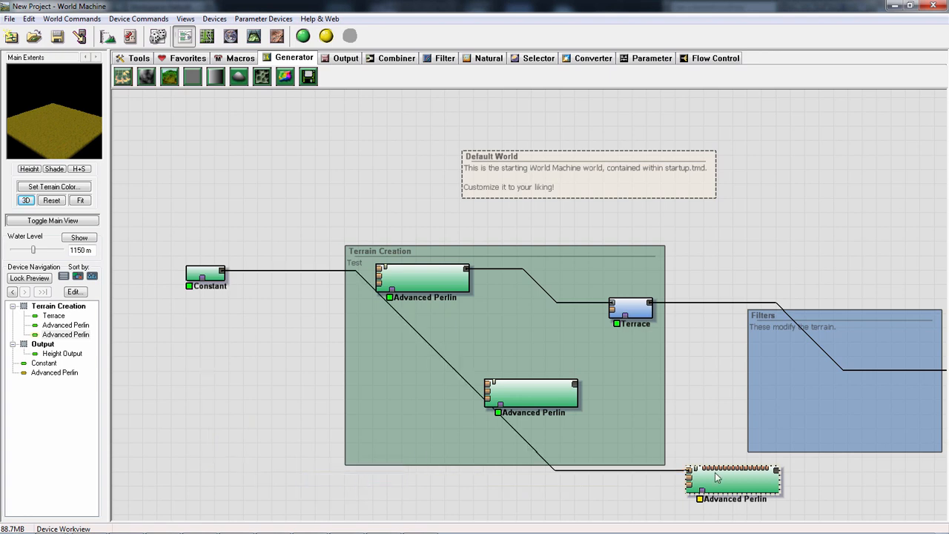
left_click_drag(688, 474, 261, 355)
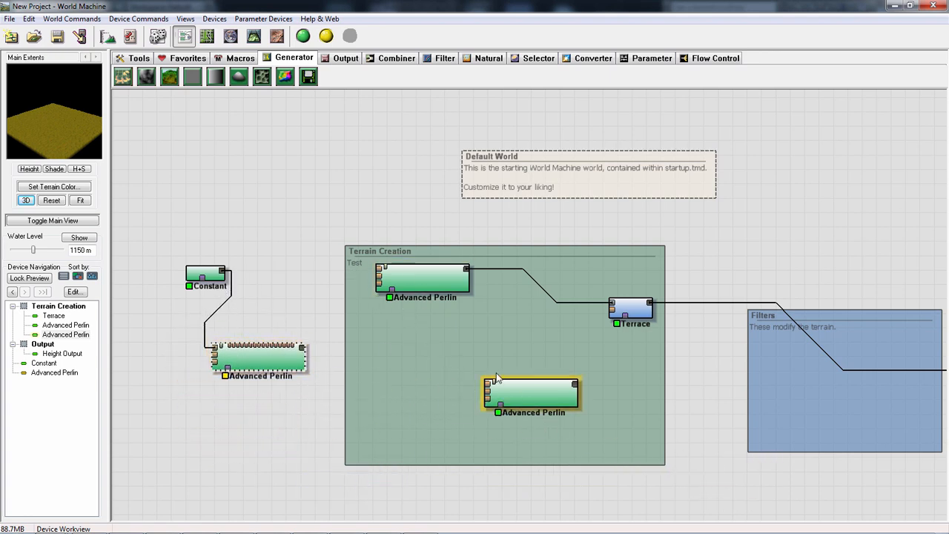
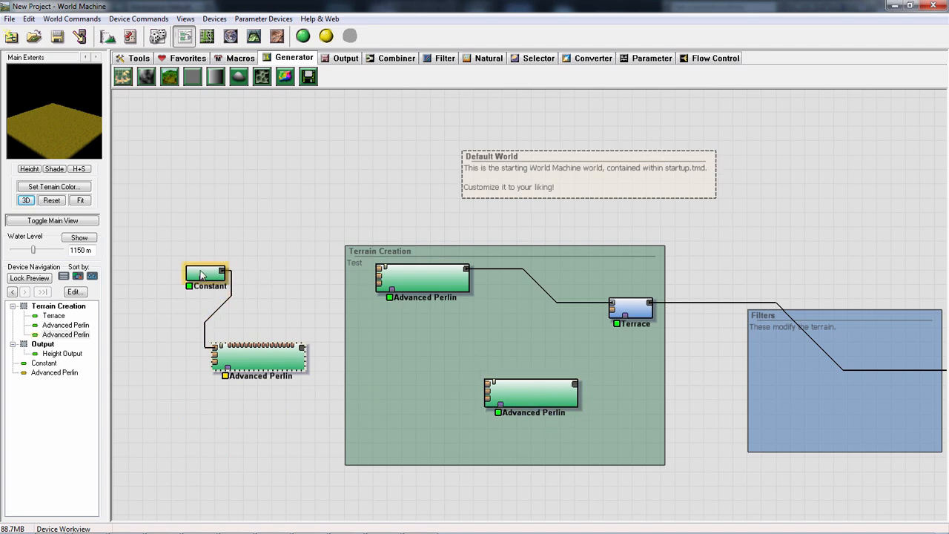
- Move the Constant higher above the Advanced Perlin and delete the wire between them
left_click_drag(204, 274, 176, 234)
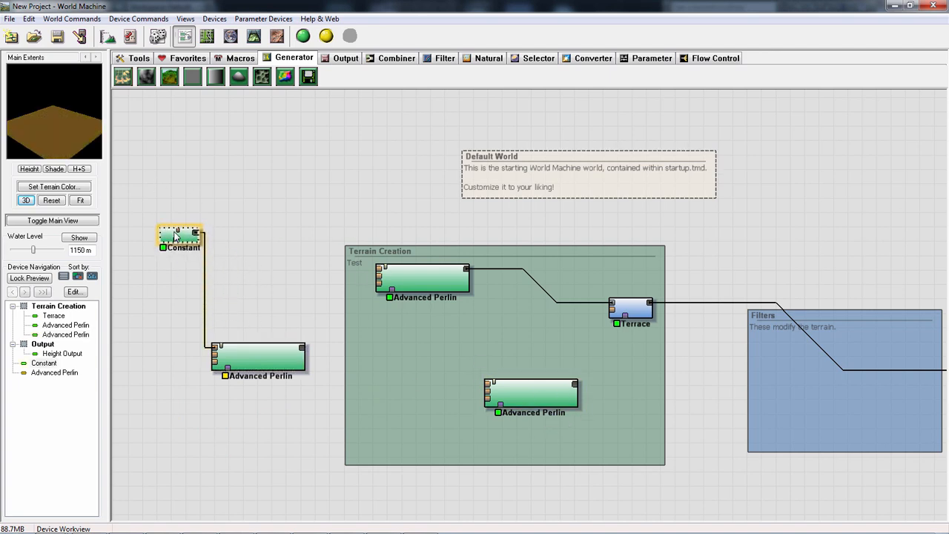
right_click(202, 307)
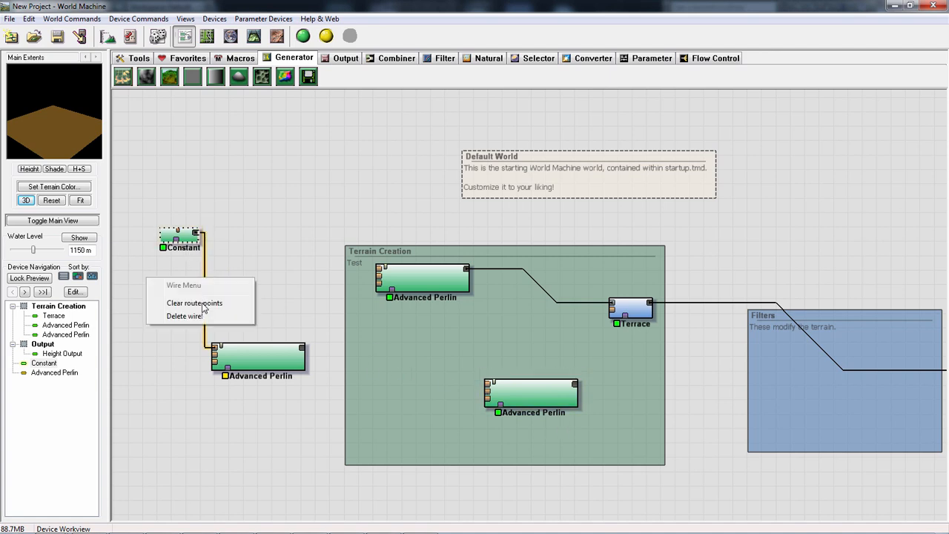
left_click(197, 315)
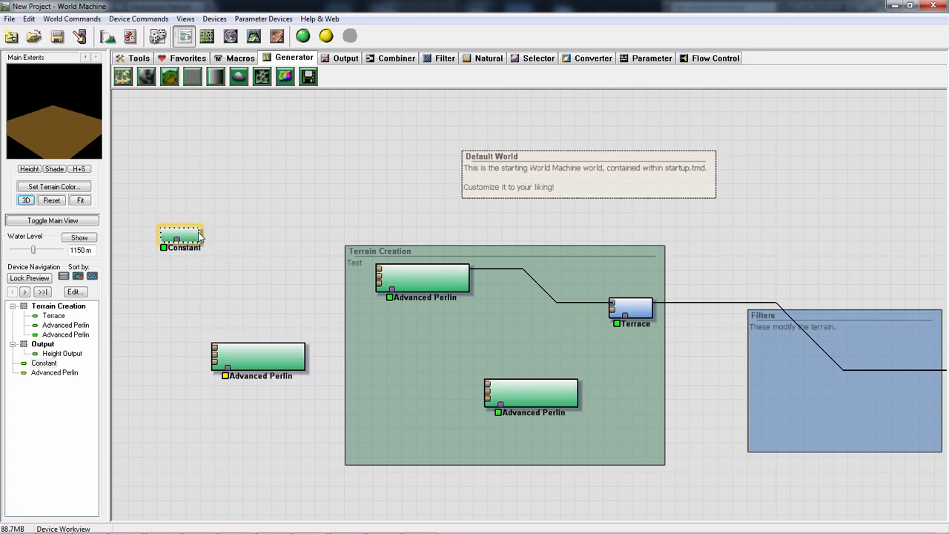
- Wire the Constant into the Advanced Perlin outside the Terrain Creation group, and chain that one into a second Advanced Perlin
left_click_drag(199, 235, 214, 349)
left_click_drag(508, 401, 214, 309)
left_click_drag(269, 354, 369, 356)
left_click_drag(179, 300, 229, 363)
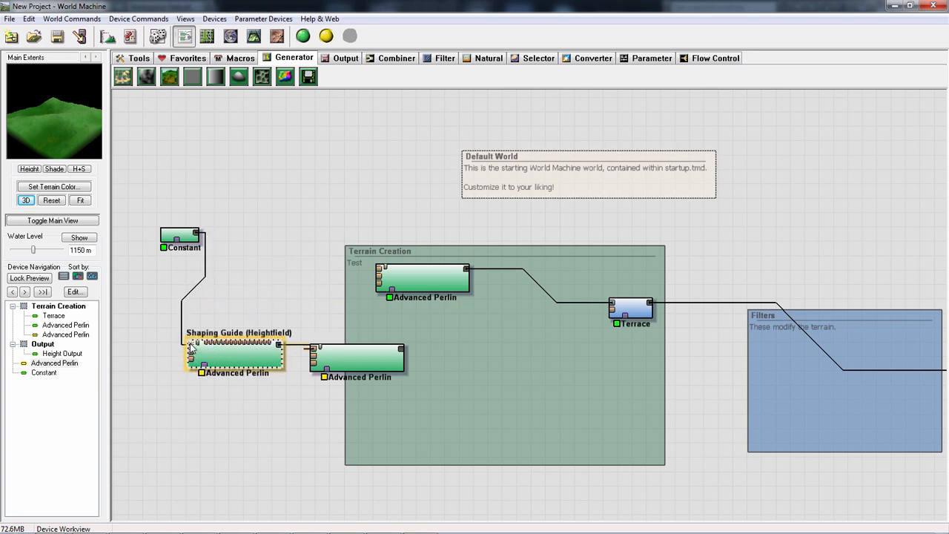
- Move the downstream Advanced Perlin fully into the Terrain Creation group and the upstream one higher, closer to the group's edge
left_click(356, 379)
left_click_drag(351, 369, 466, 361)
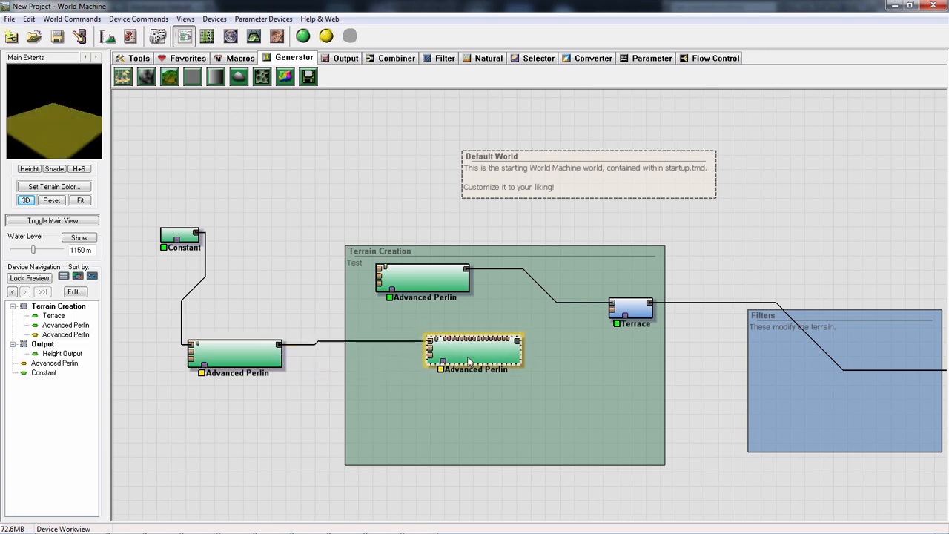
left_click_drag(271, 348, 308, 317)
left_click(431, 349)
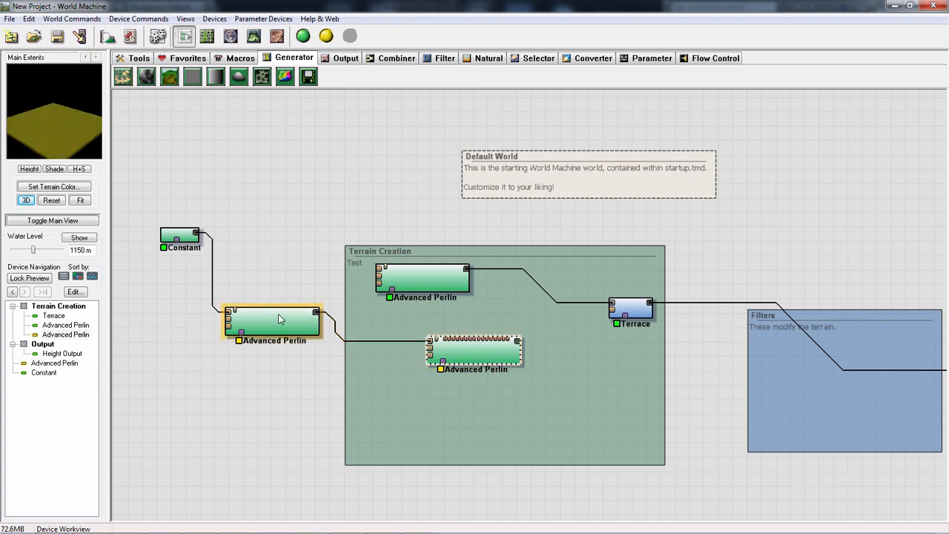
double_click(472, 358)
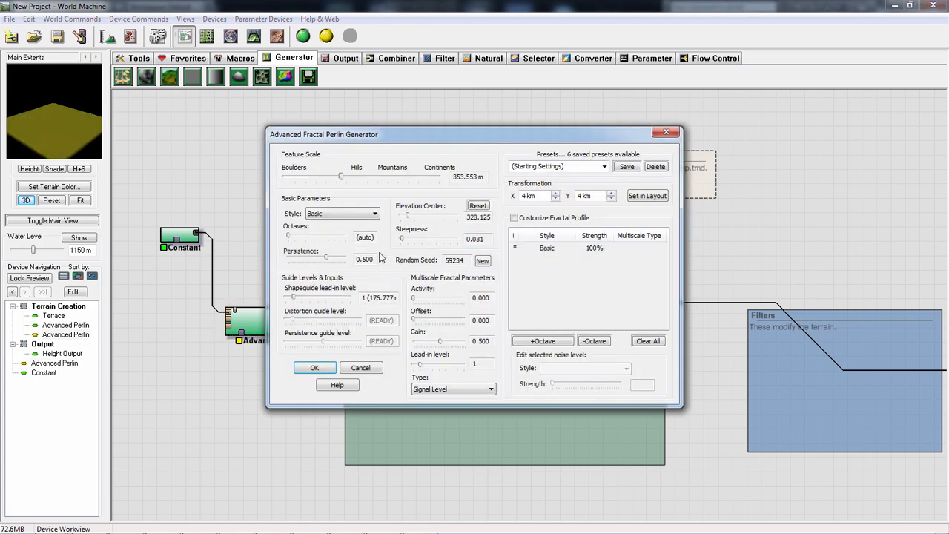
left_click_drag(352, 181, 376, 176)
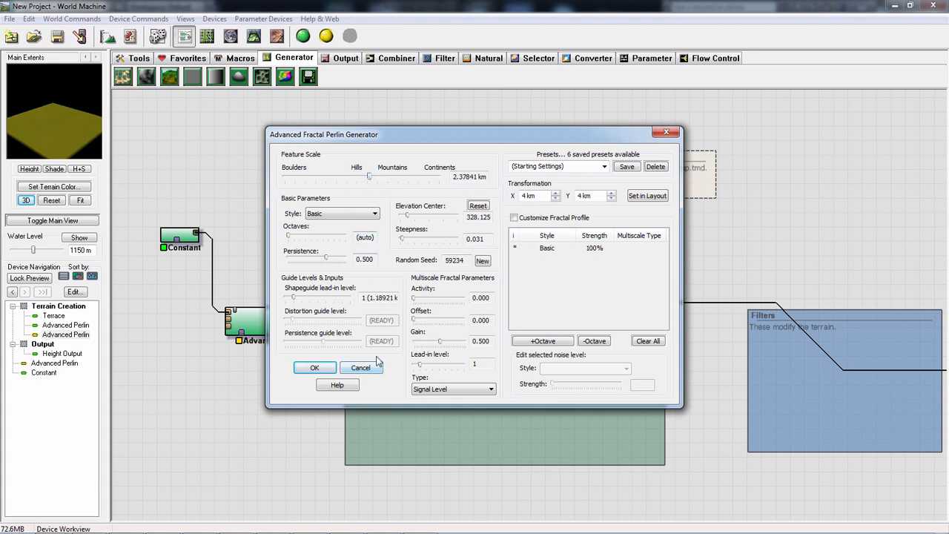
left_click_drag(408, 216, 426, 216)
mouse_move(354, 181)
left_mouse_down()
mouse_move(345, 180)
mouse_move(358, 178)
left_mouse_up()
left_click_drag(412, 238, 425, 238)
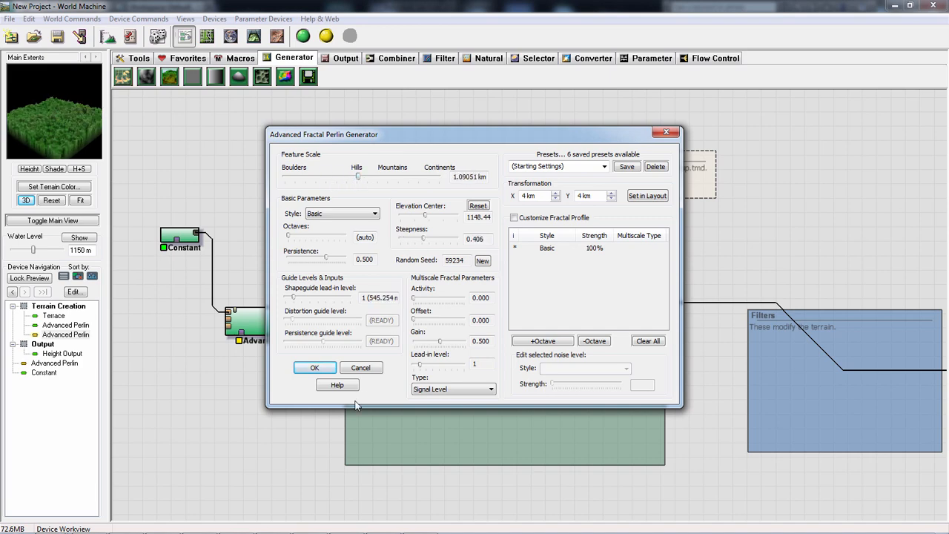
left_click(361, 368)
- Move the upstream Advanced Perlin lower and set its feature scale between Hills and Mountains
left_click_drag(289, 329, 303, 375)
double_click(302, 374)
left_click_drag(387, 176, 371, 179)
left_click(315, 368)
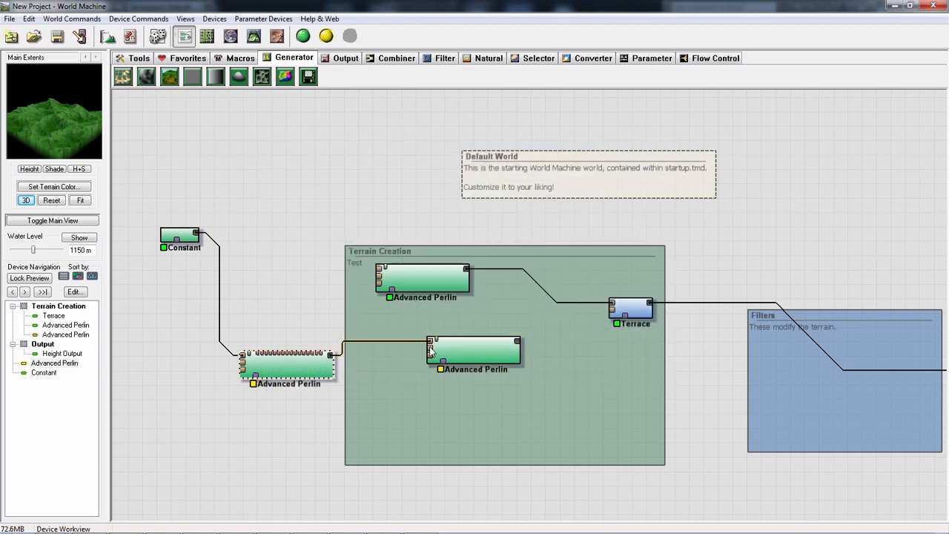
- Set the downstream Advanced Perlin's steepness to 0.281, elevation center to 410.156 and feature scale to 3.66802 km
left_click(464, 352)
double_click(464, 352)
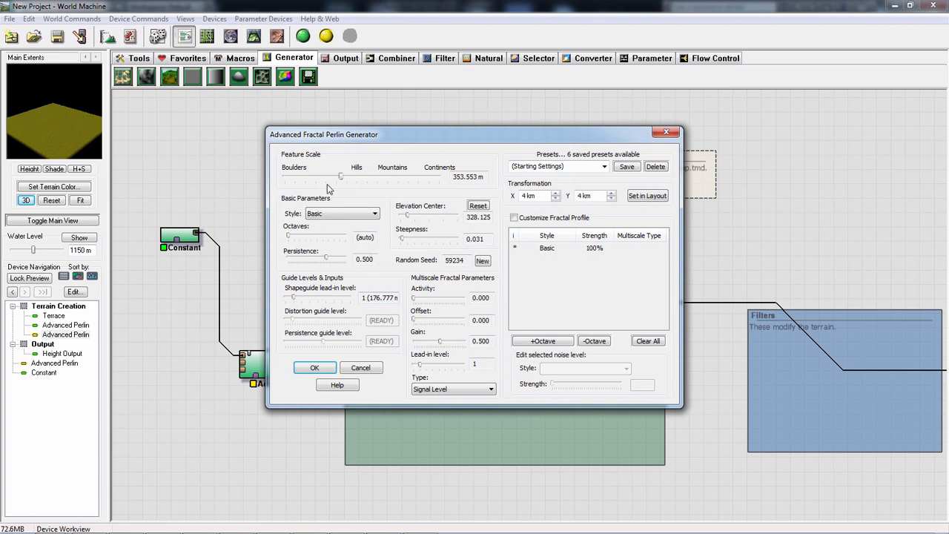
left_click_drag(404, 243, 411, 216)
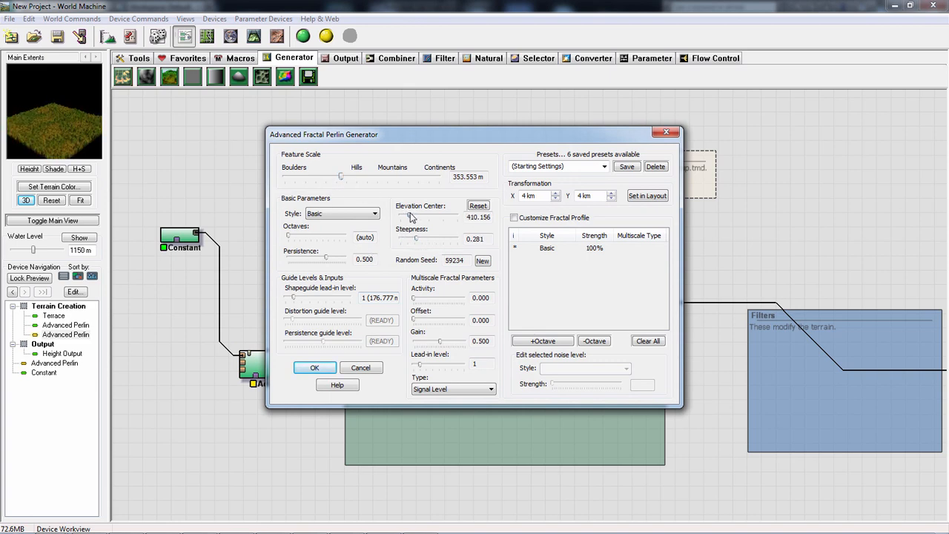
left_click_drag(336, 178, 376, 176)
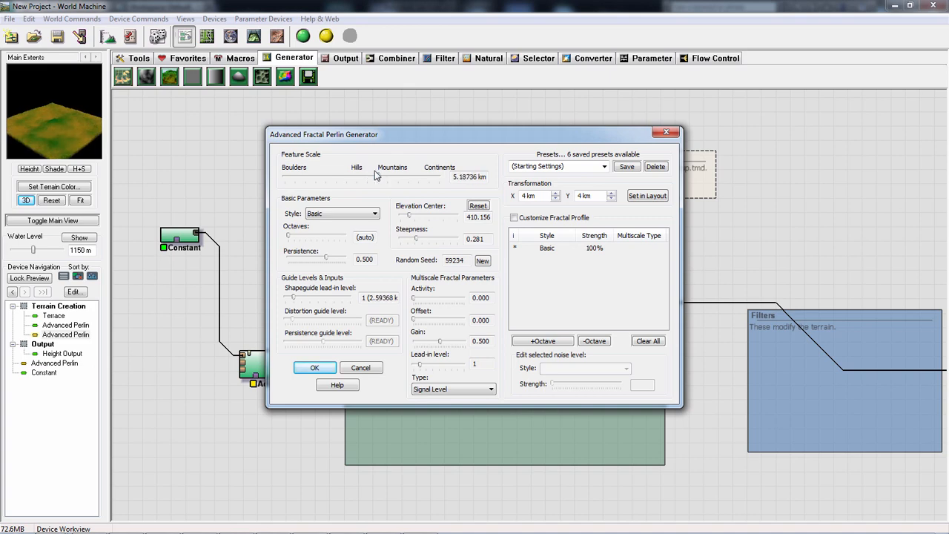
left_click(314, 367)
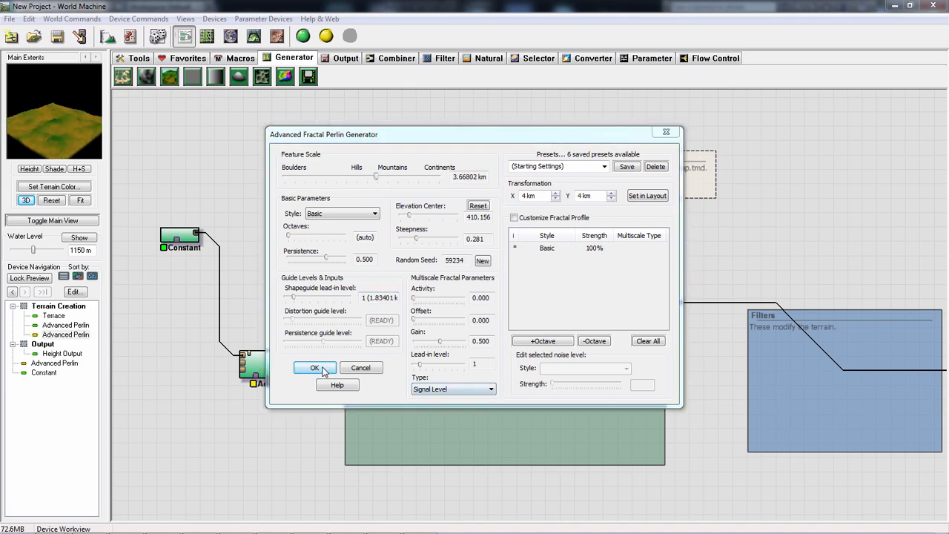
- Move the downstream Advanced Perlin lower in its group and the upstream one beneath the Constant, comparing their terrain previews
left_click_drag(6, 100, 70, 136)
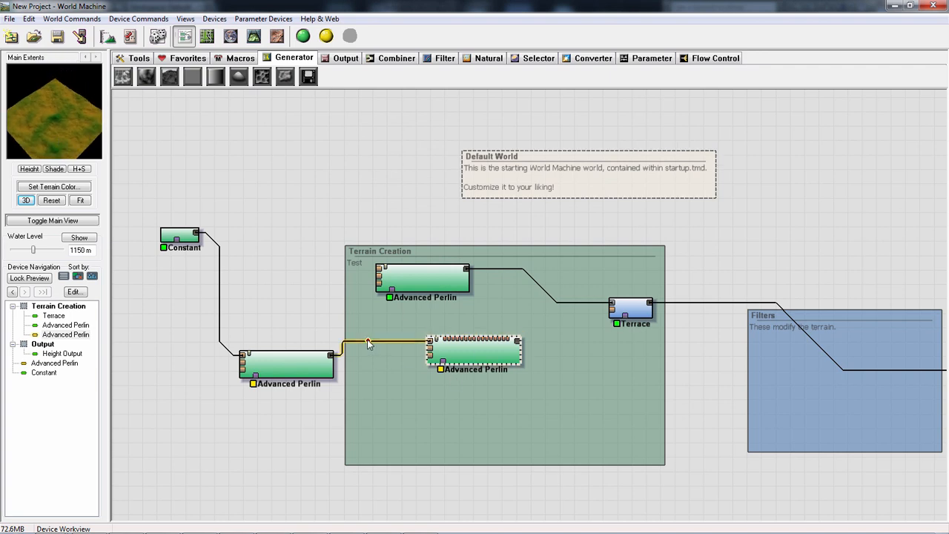
left_click_drag(489, 354, 504, 402)
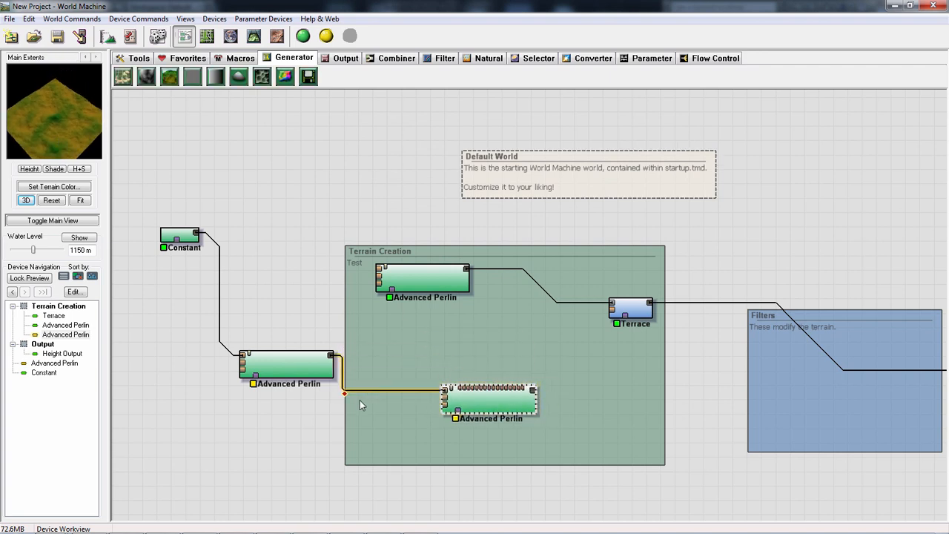
left_click_drag(260, 374, 283, 376)
left_click(498, 409)
left_click(313, 368)
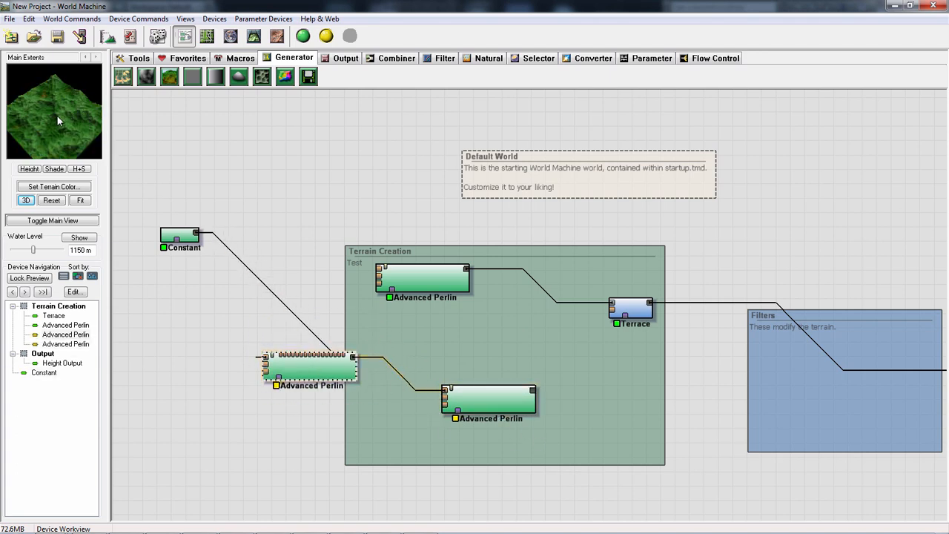
left_click(493, 400)
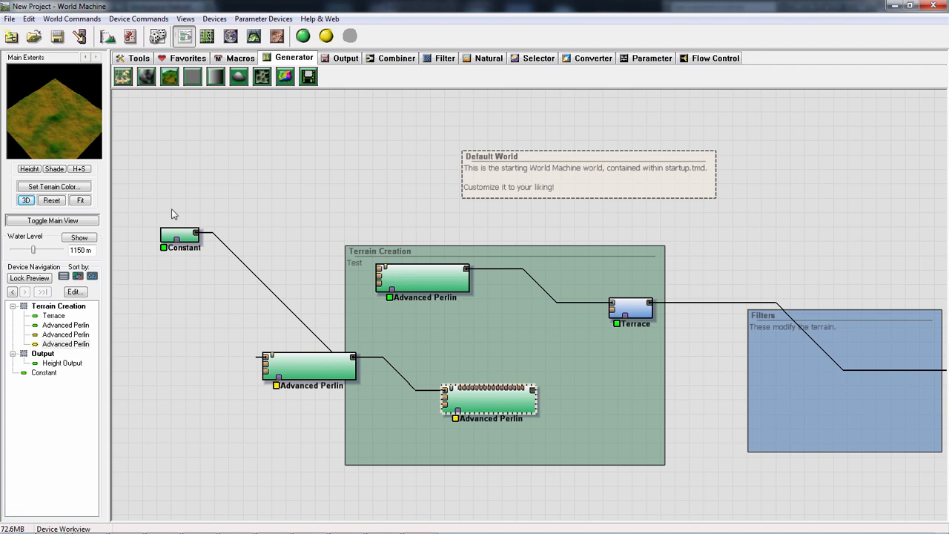
left_click_drag(309, 371, 252, 359)
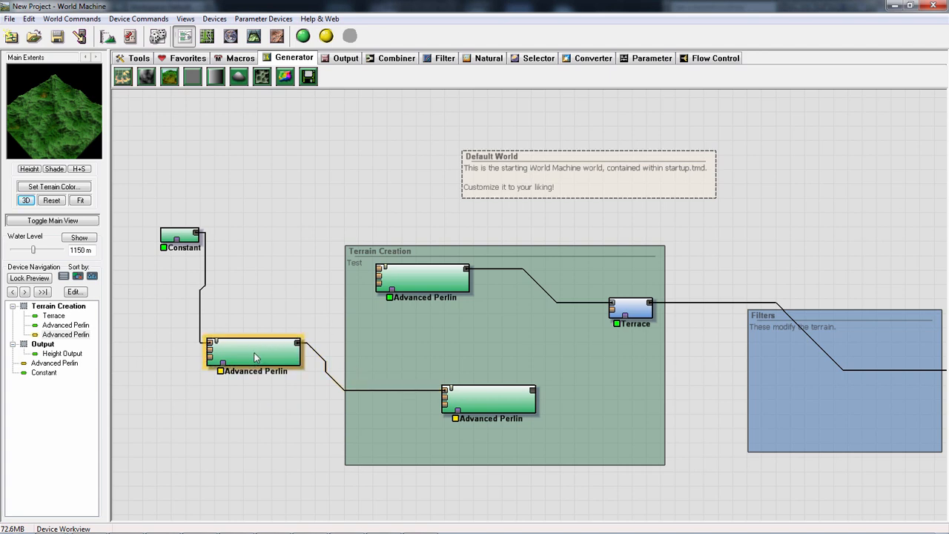
- Disable the upstream Advanced Perlin and enable it again
right_click(263, 356)
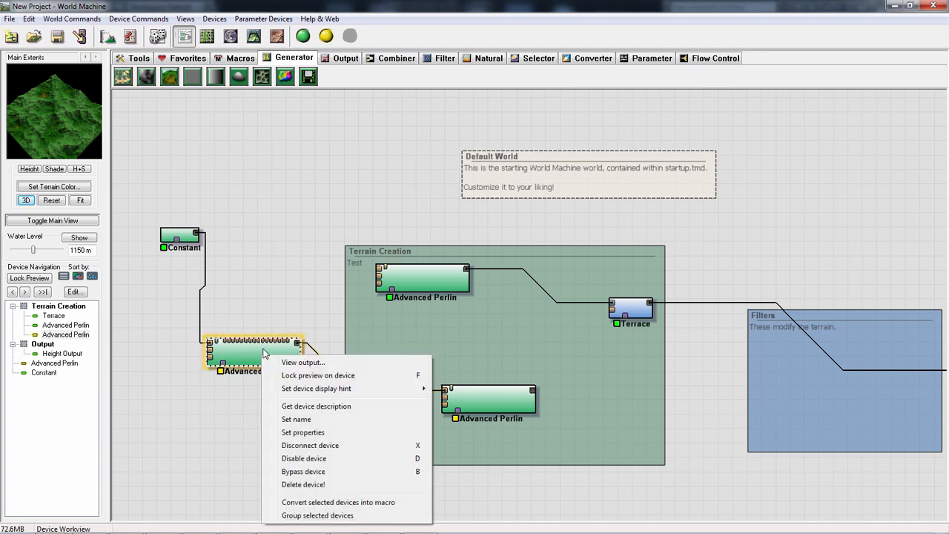
left_click(335, 459)
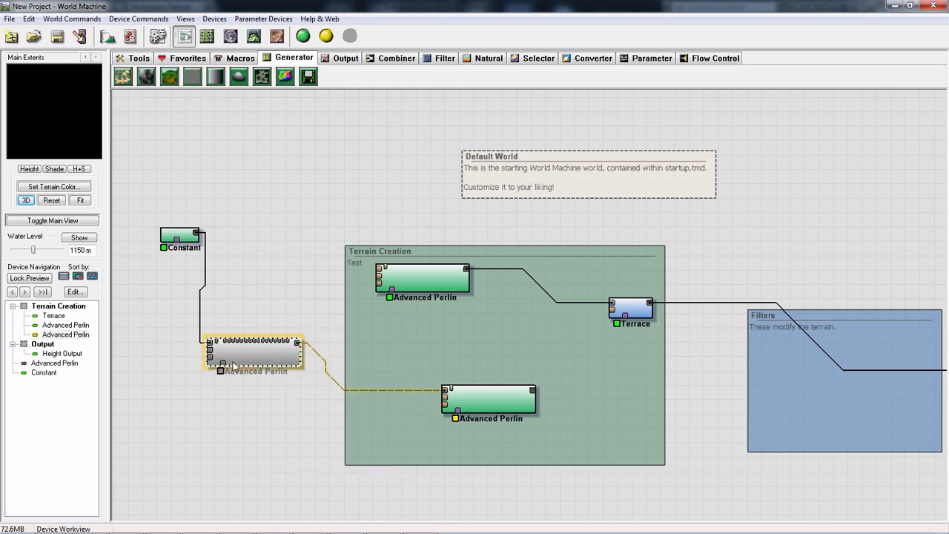
right_click(275, 354)
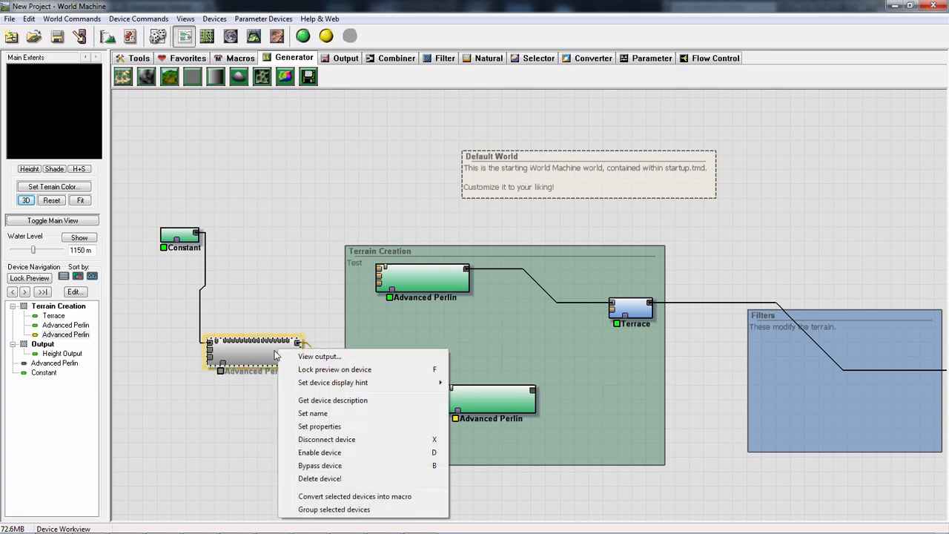
left_click(374, 455)
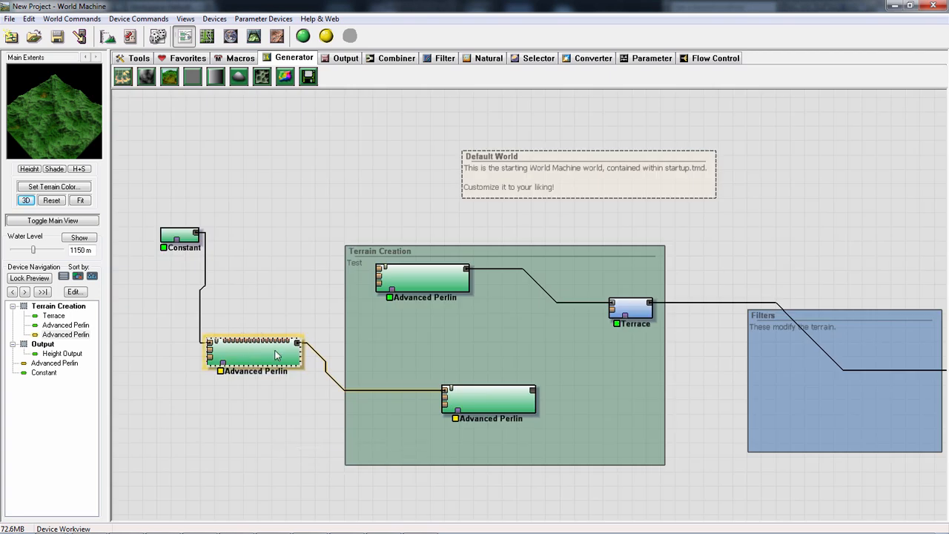
- Bypass the upstream Advanced Perlin and move it lower, still outside the Terrain Creation group
right_click(274, 369)
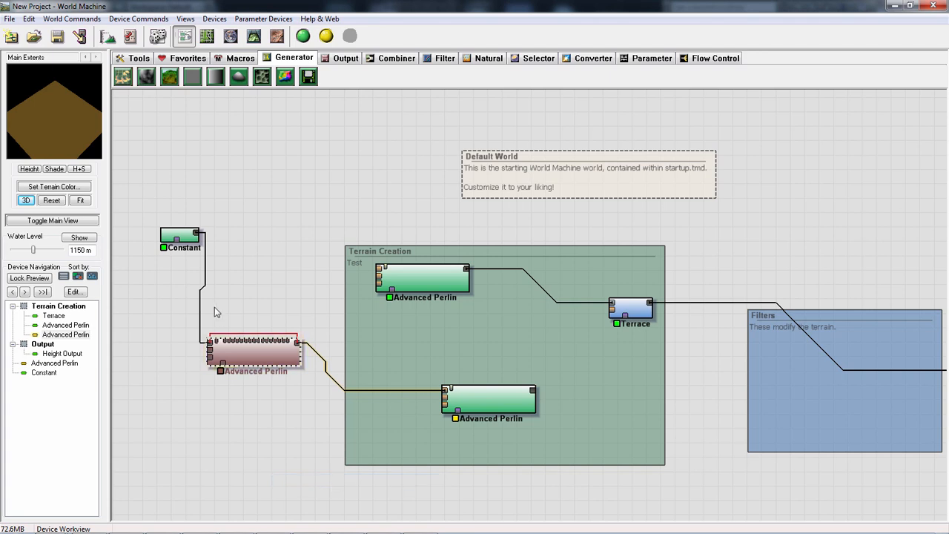
left_click_drag(285, 373, 305, 405)
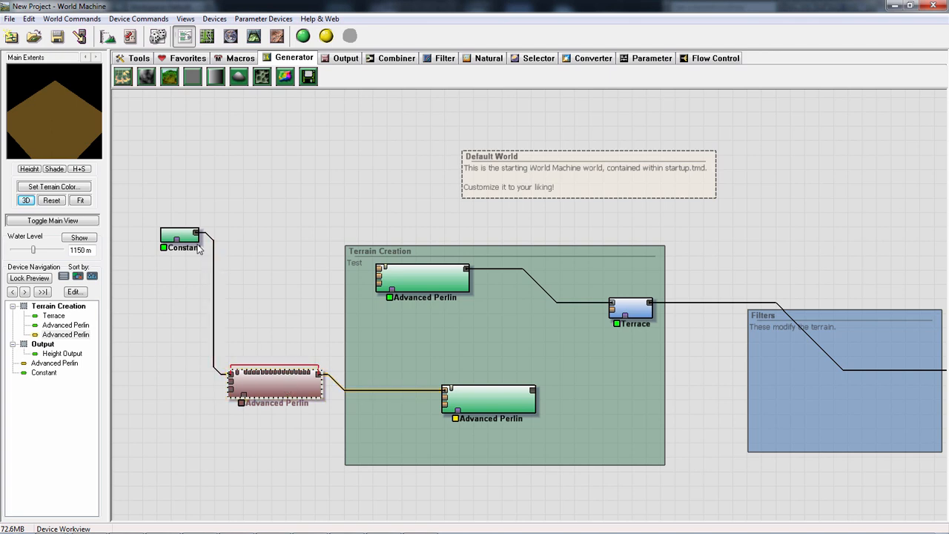
- Raise the Constant's height to 1804.69 m in two passes, previewing the downstream Advanced Perlin's terrain after each change
double_click(180, 235)
left_click_drag(427, 280, 448, 285)
left_click(423, 294)
left_click(489, 395)
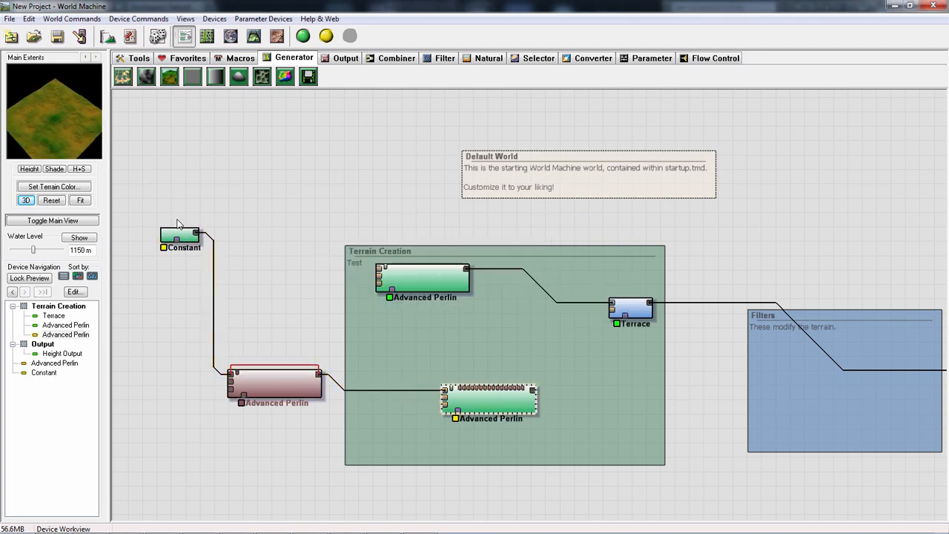
double_click(180, 236)
left_click_drag(458, 286, 466, 285)
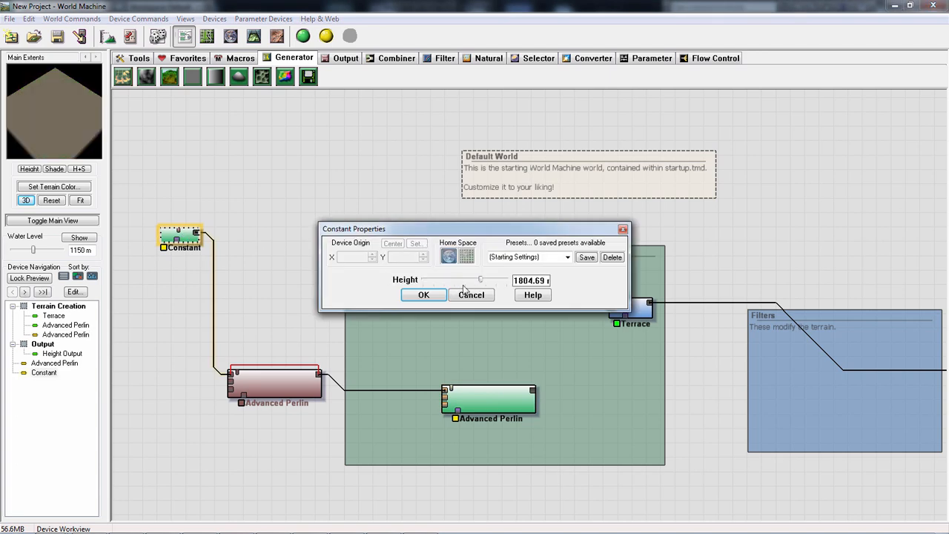
left_click(423, 295)
left_click(488, 395)
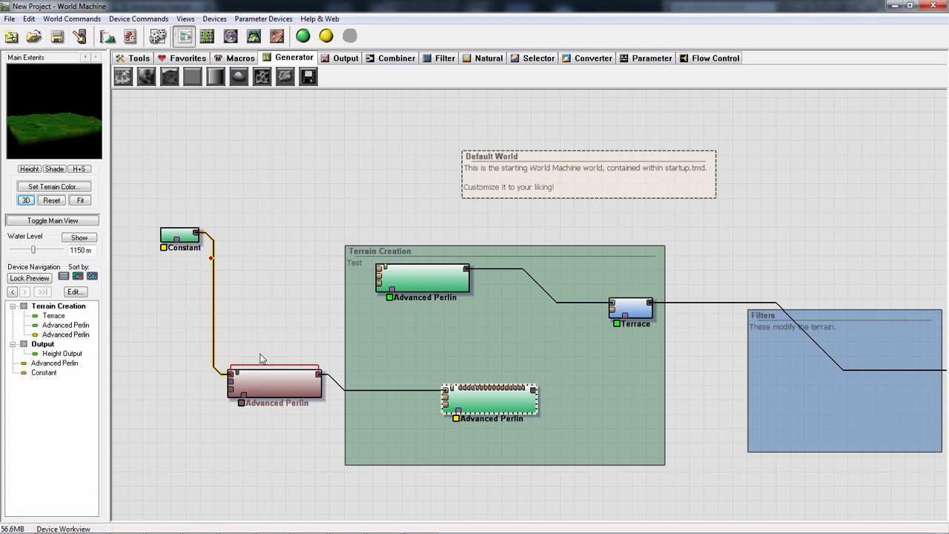
- Raise the Constant's height above 1804.69 m and preview the downstream Advanced Perlin's terrain
double_click(180, 236)
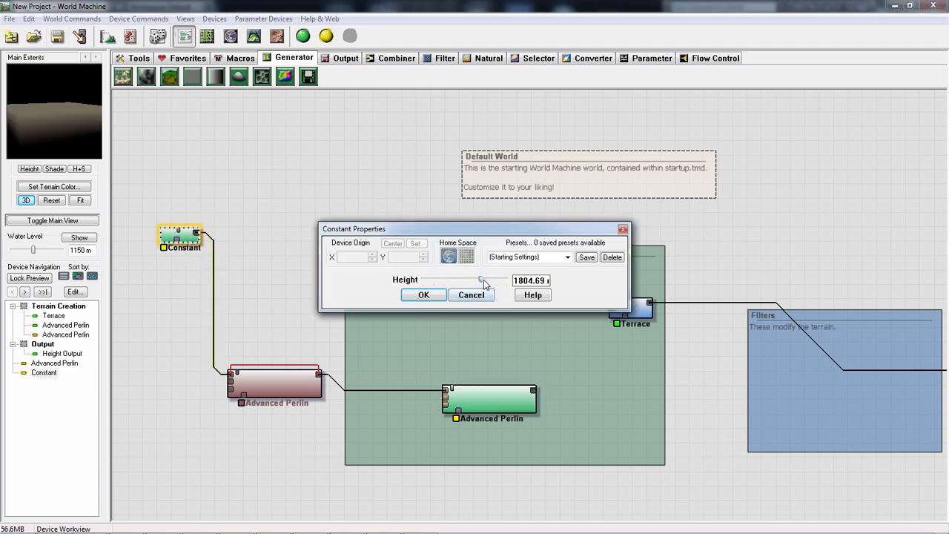
left_click_drag(484, 284, 498, 284)
left_click(429, 294)
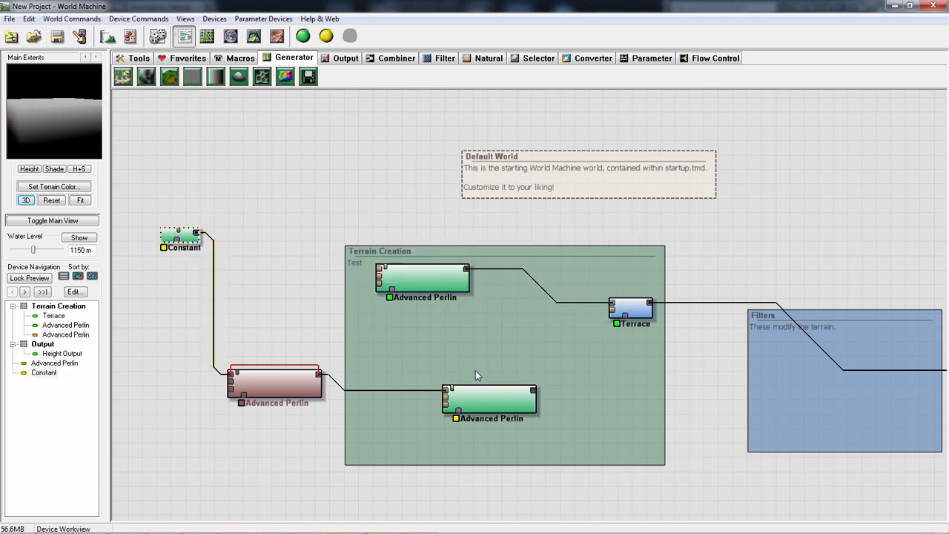
left_click(476, 393)
- Increase the downstream Advanced Perlin's steepness and elevation center
double_click(485, 399)
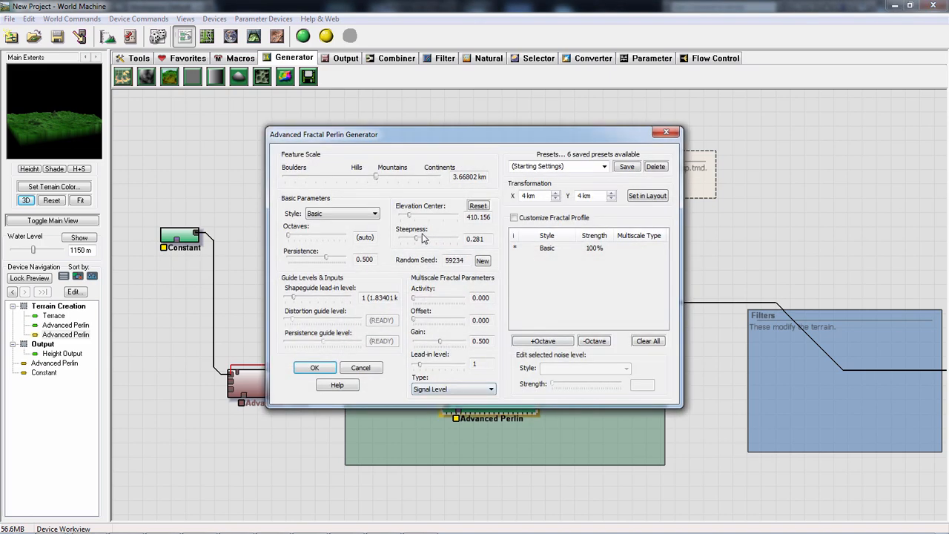
left_click_drag(431, 245, 429, 220)
left_click(320, 371)
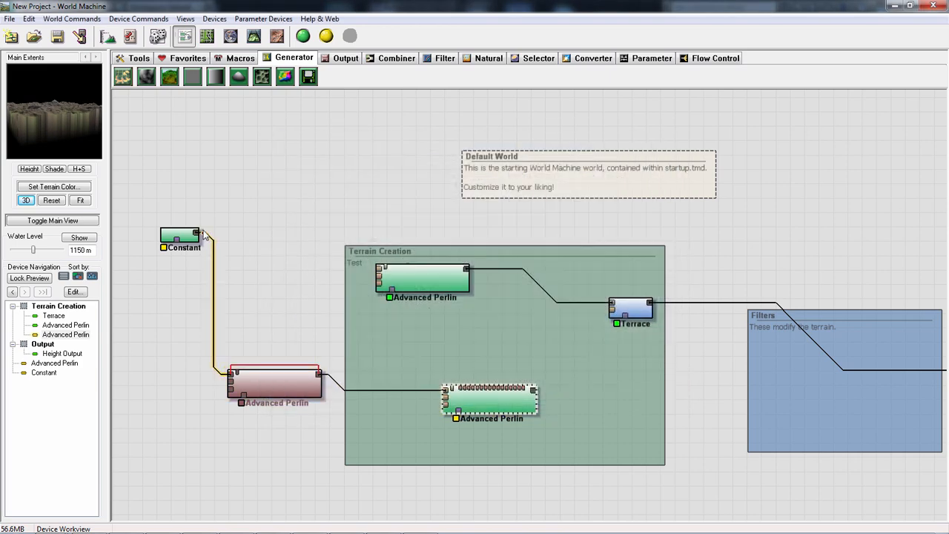
- Lower the Constant's height, preview the downstream Advanced Perlin's terrain and move that device level with the bypassed one
double_click(185, 236)
left_click_drag(474, 286, 442, 285)
left_click(424, 294)
left_click(476, 404)
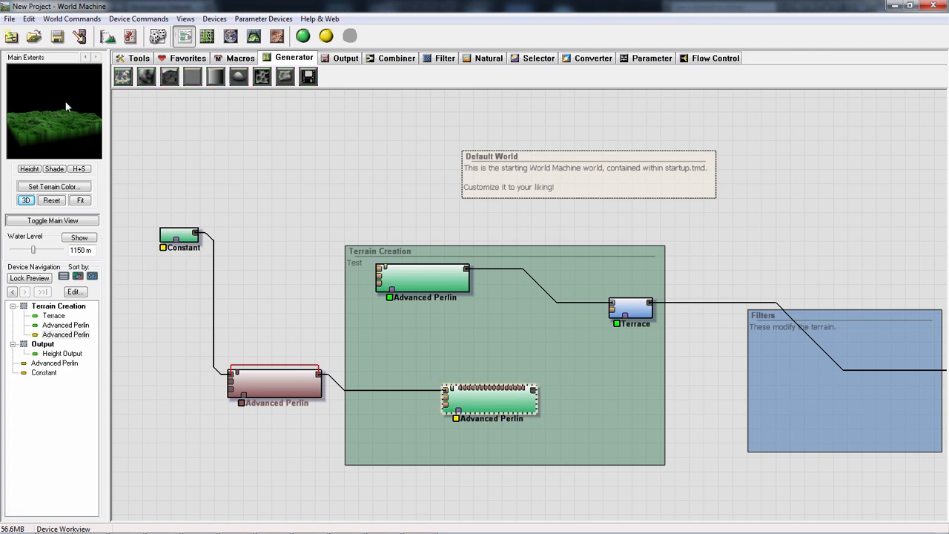
left_click_drag(460, 395, 439, 378)
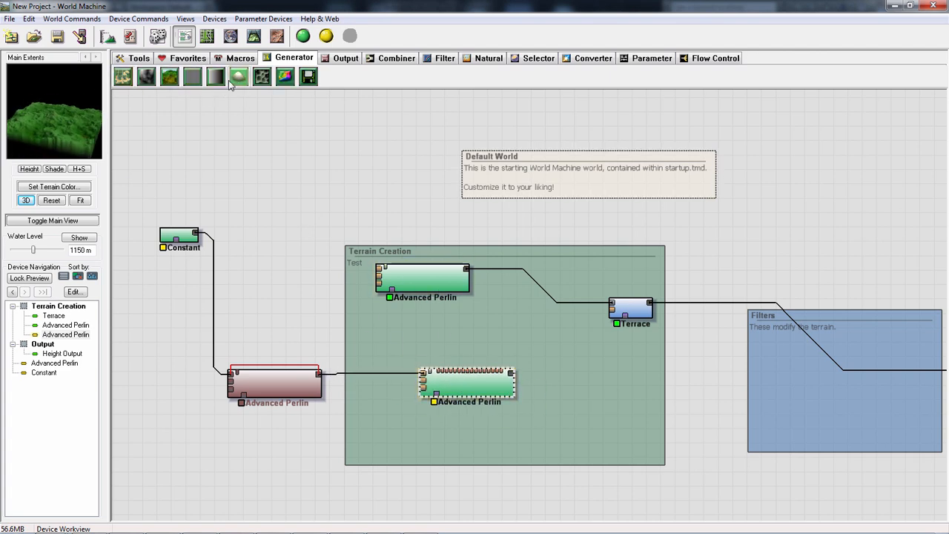
- Delete the Constant and the bypassed Advanced Perlin outside the Terrain Creation group
left_click(262, 77)
left_click_drag(533, 433, 222, 346)
left_click_drag(138, 195, 335, 447)
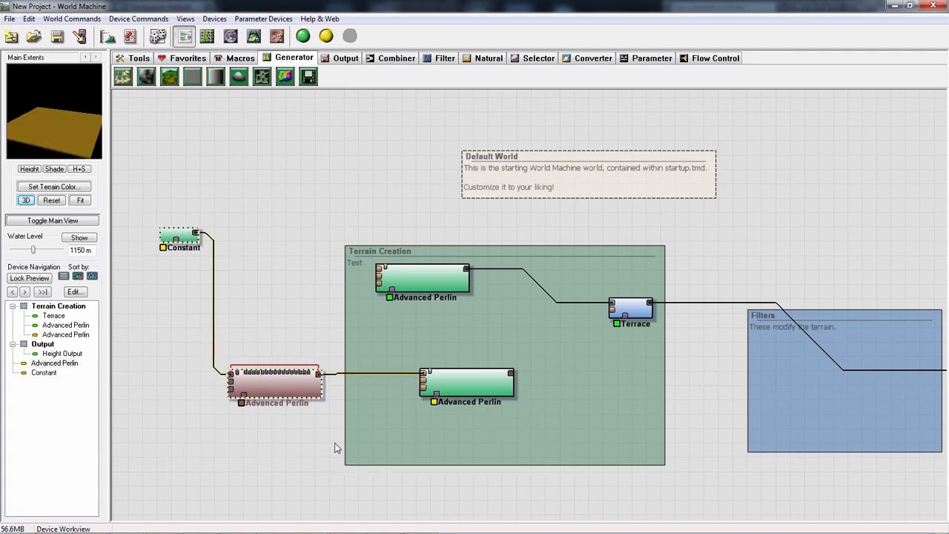
key("Delete")
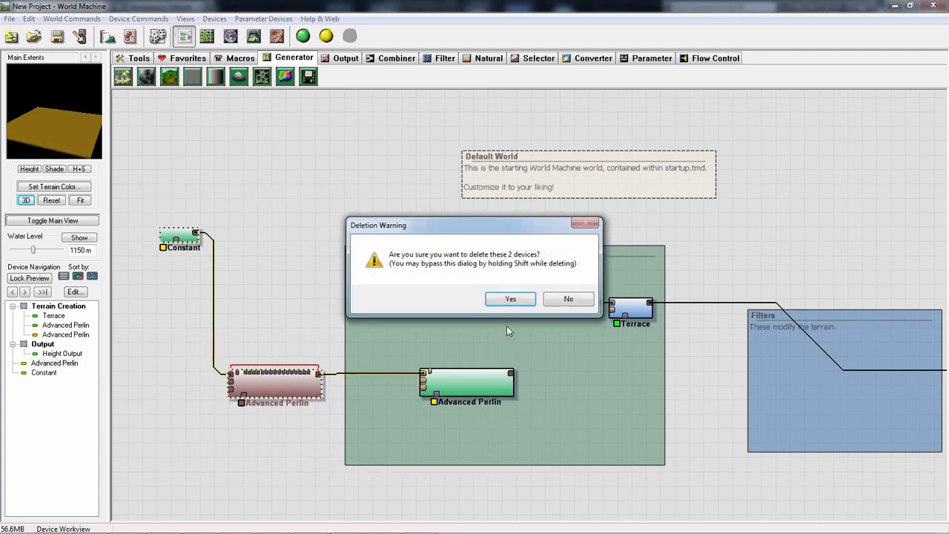
key("Return")
- Delete both Advanced Perlin devices inside the Terrain Creation group, keeping the Terrace
left_click_drag(535, 452, 375, 358)
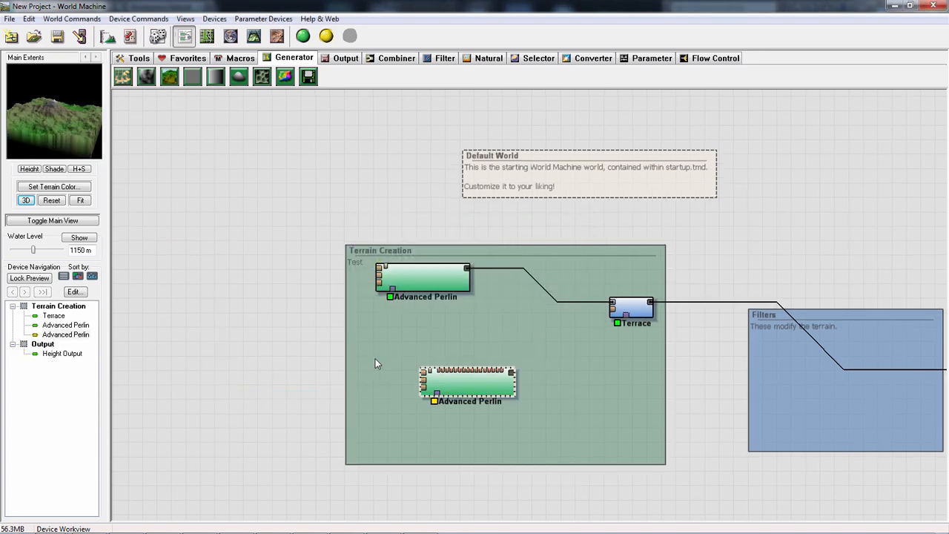
key("Delete")
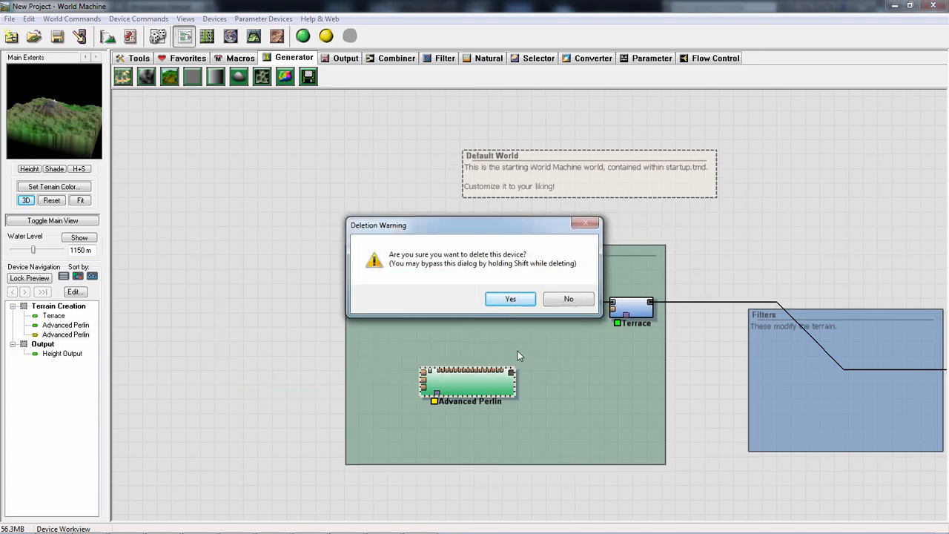
key("Return")
left_click_drag(208, 352, 411, 213)
key("Delete")
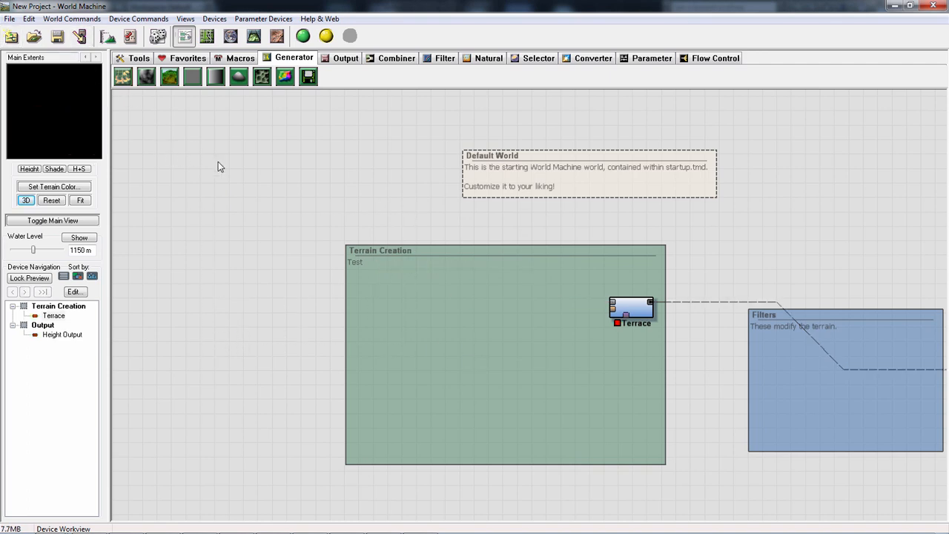
- Place a new Advanced Perlin in the Terrain Creation group and wire its output to the Terrace's primary input
left_click(170, 80)
left_click(499, 301)
right_click(504, 300)
left_click(537, 264)
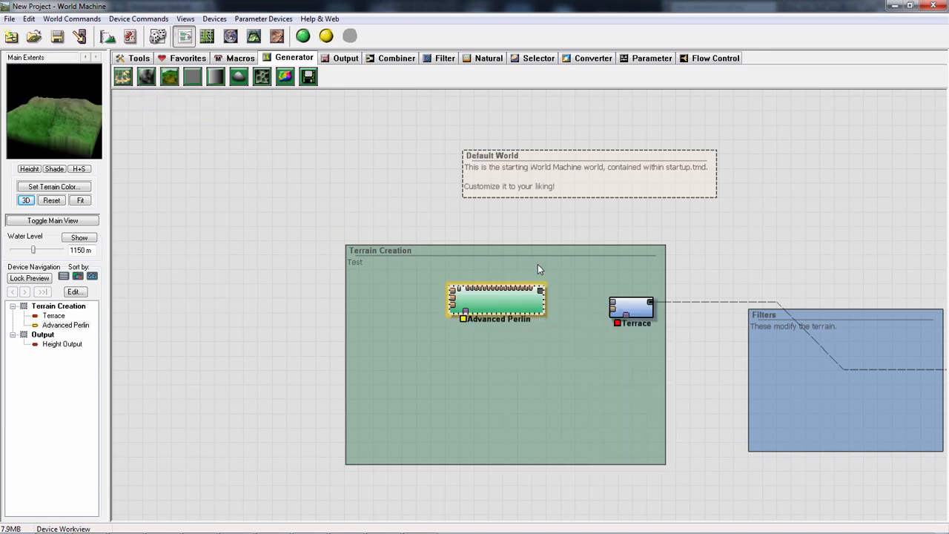
left_click_drag(541, 290, 614, 307)
- Set the new Advanced Perlin to Ridged style with a feature scale of 5.18736 km and preview its terrain
double_click(483, 297)
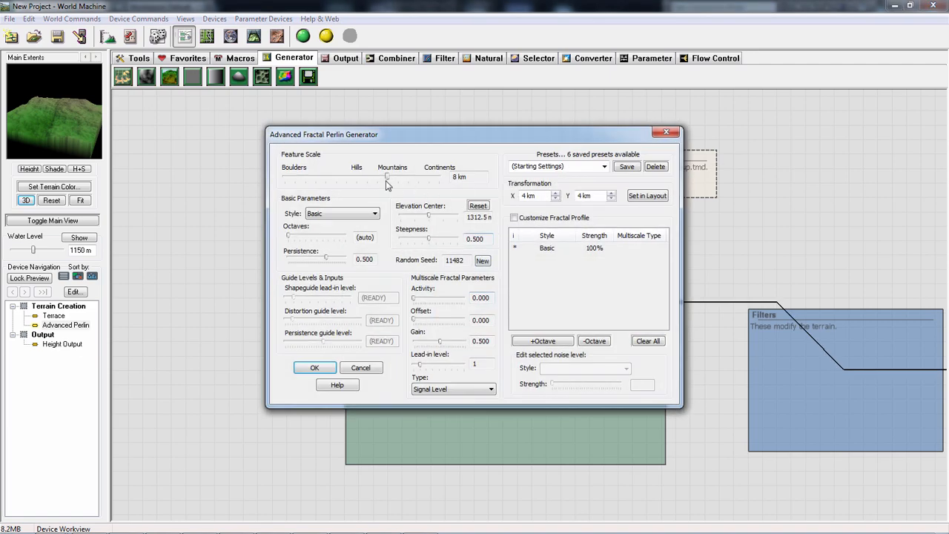
mouse_move(386, 178)
left_mouse_down()
mouse_move(356, 178)
mouse_move(401, 179)
left_mouse_up()
left_click(375, 214)
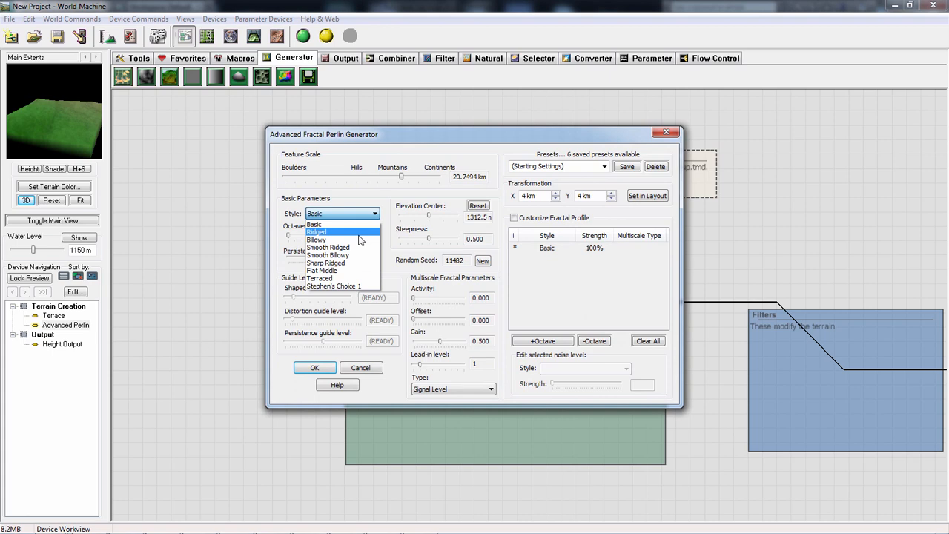
left_click(331, 232)
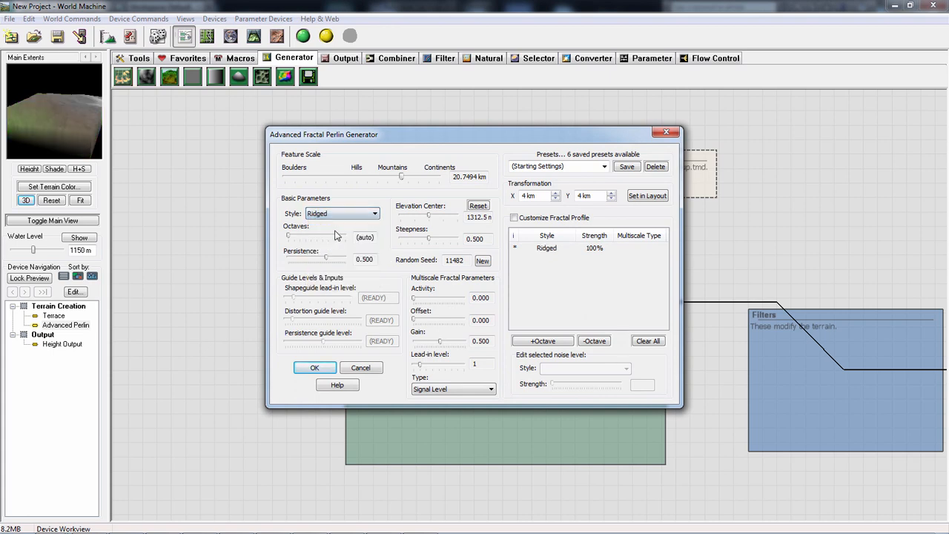
left_click_drag(401, 178, 381, 178)
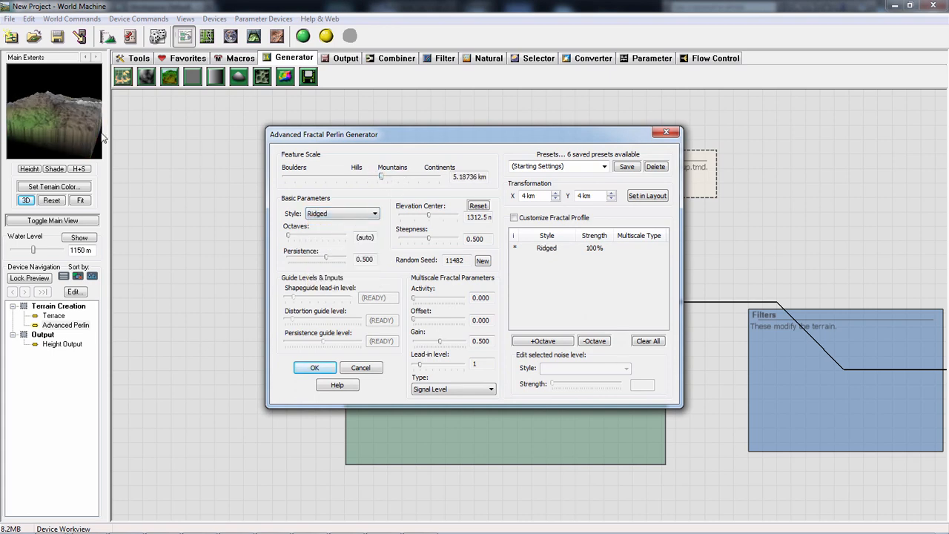
left_click(317, 368)
mouse_move(69, 107)
left_mouse_down()
mouse_move(22, 107)
mouse_move(63, 128)
mouse_move(57, 99)
mouse_move(76, 111)
left_mouse_up()
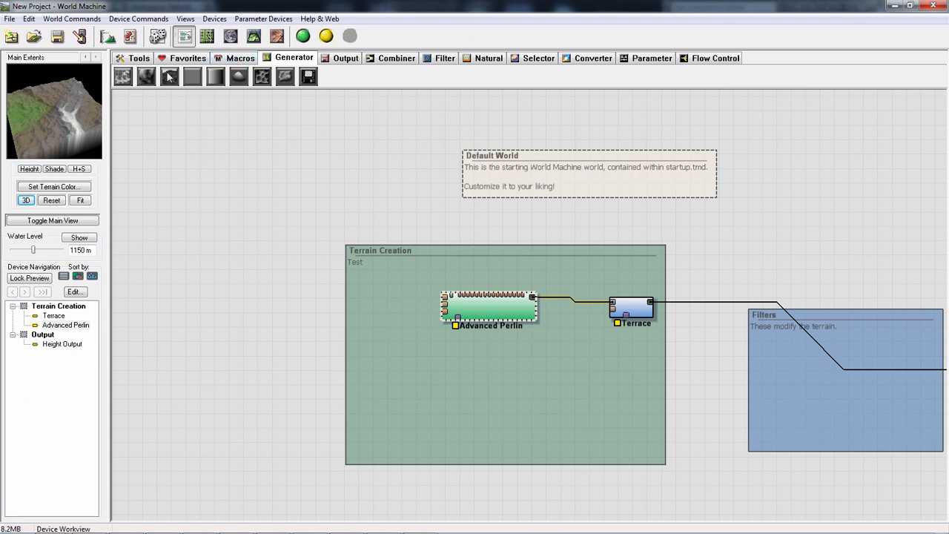
- Place a single Gradient generator beside the Terrain Creation group, level with the Advanced Perlin
left_click(239, 59)
left_click(289, 59)
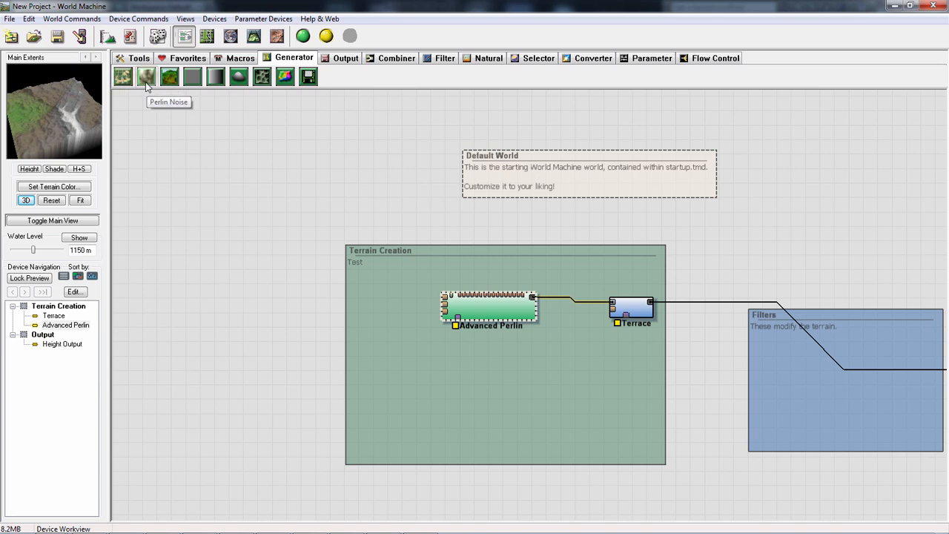
left_click(215, 77)
left_click(300, 293)
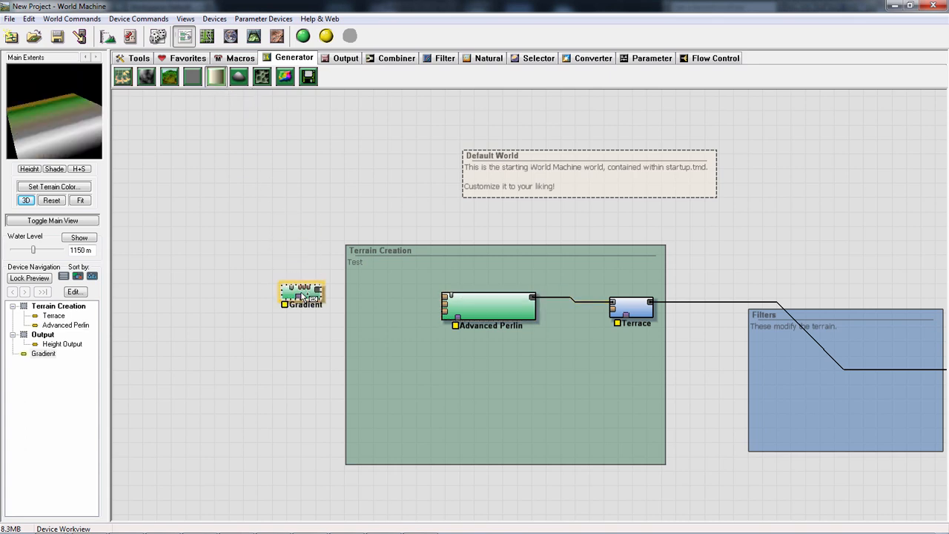
right_click(305, 295)
left_click(292, 297)
- Narrow the Gradient's width to 1.8356 km and preview its slope from another angle
double_click(290, 295)
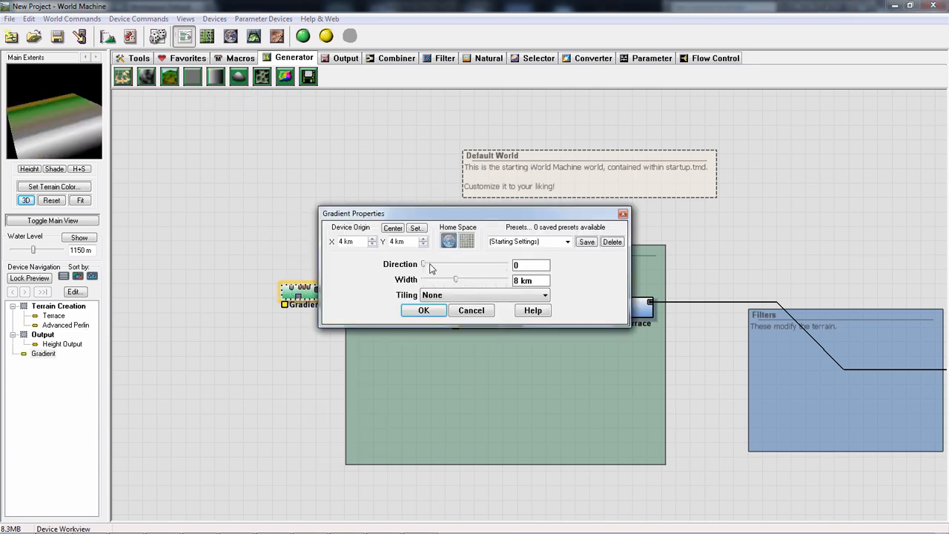
left_click_drag(455, 284, 439, 281)
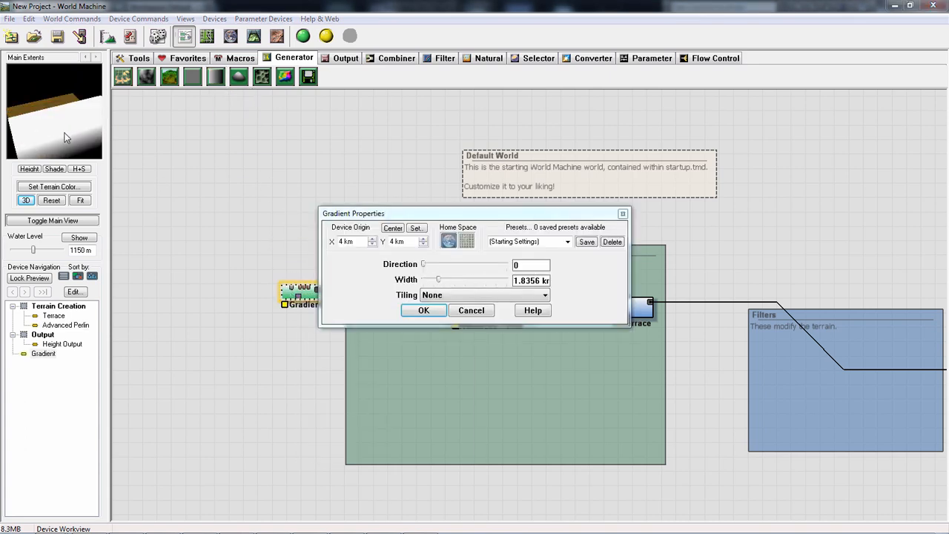
left_click(433, 310)
left_click_drag(86, 117, 41, 109)
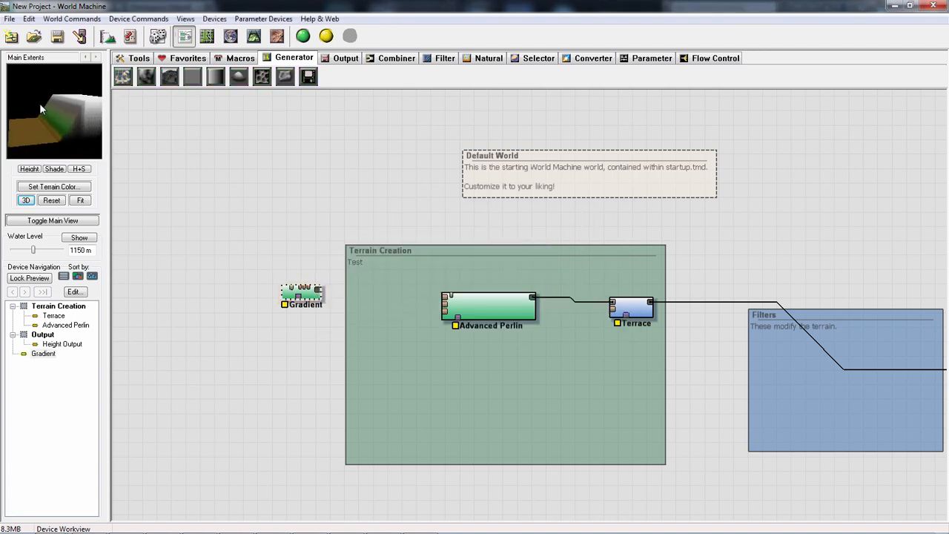
- Try Linear and the other tiling modes on the Gradient, discarding the changes
double_click(317, 296)
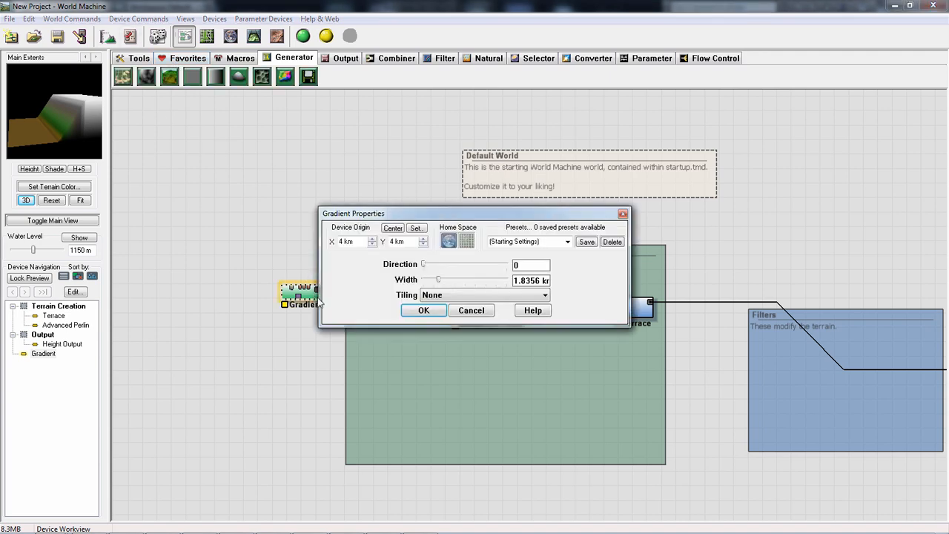
left_click(455, 297)
left_click(449, 314)
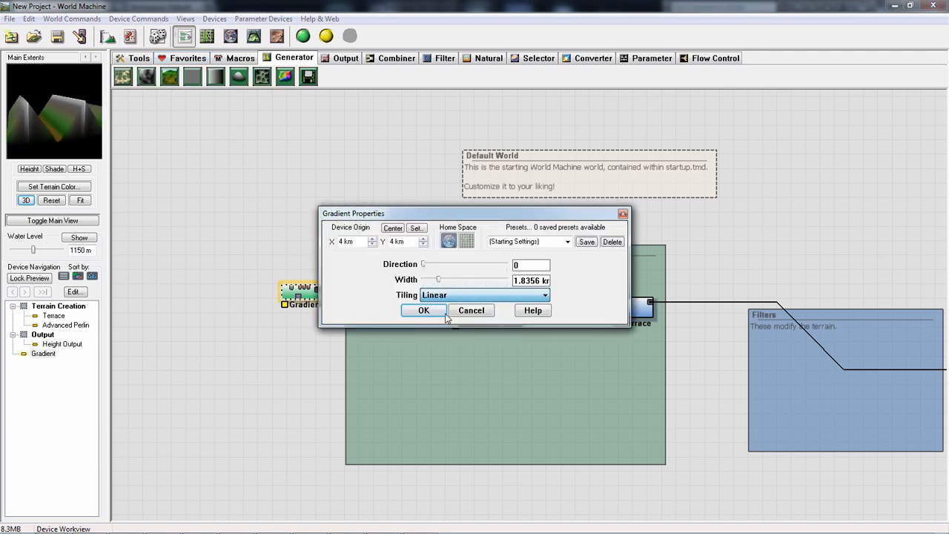
scroll(446, 298, "down", 1)
left_click(462, 310)
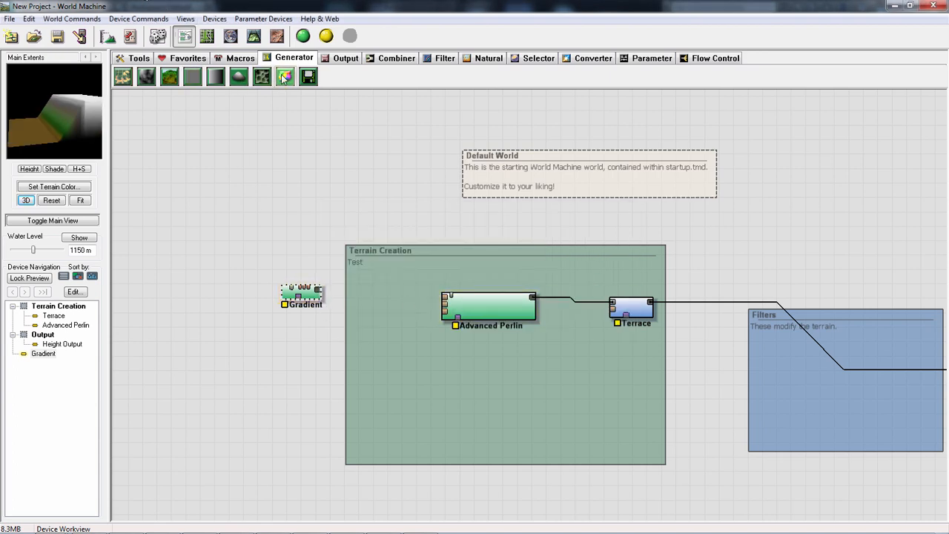
- Place a Color Generator above the Terrain Creation group and open its properties
left_click(286, 77)
left_click(397, 176)
right_click(394, 180)
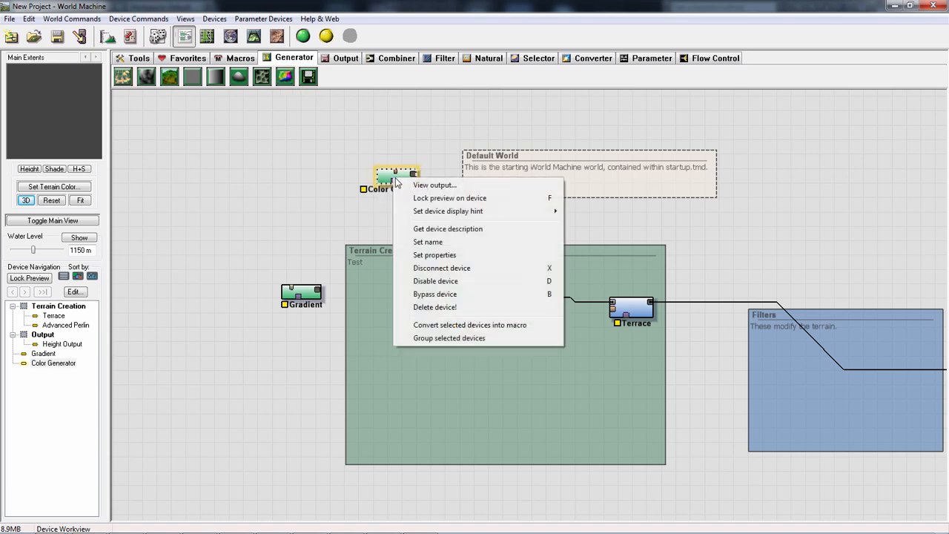
left_click(400, 185)
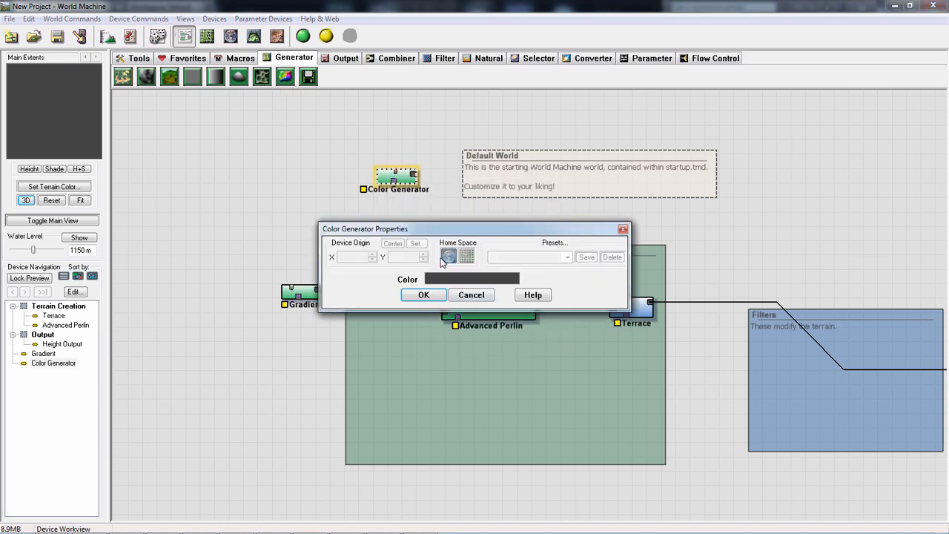
- Try a light blue as the Color Generator's color
left_click(461, 281)
left_click(498, 199)
left_click(544, 208)
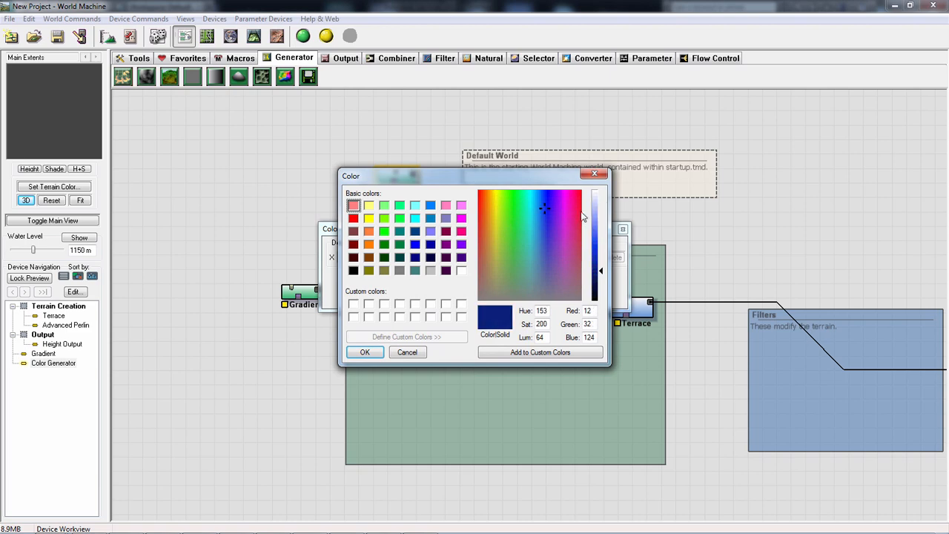
left_click(597, 249)
left_click(599, 216)
left_click(364, 353)
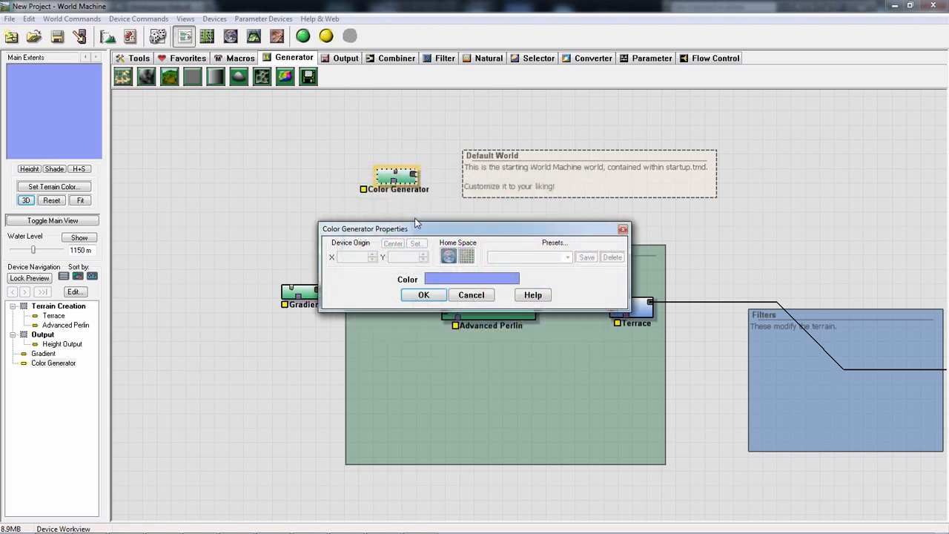
key("Return")
- Move the Color Generator closer to the Gradient and delete it
left_click_drag(405, 187, 372, 236)
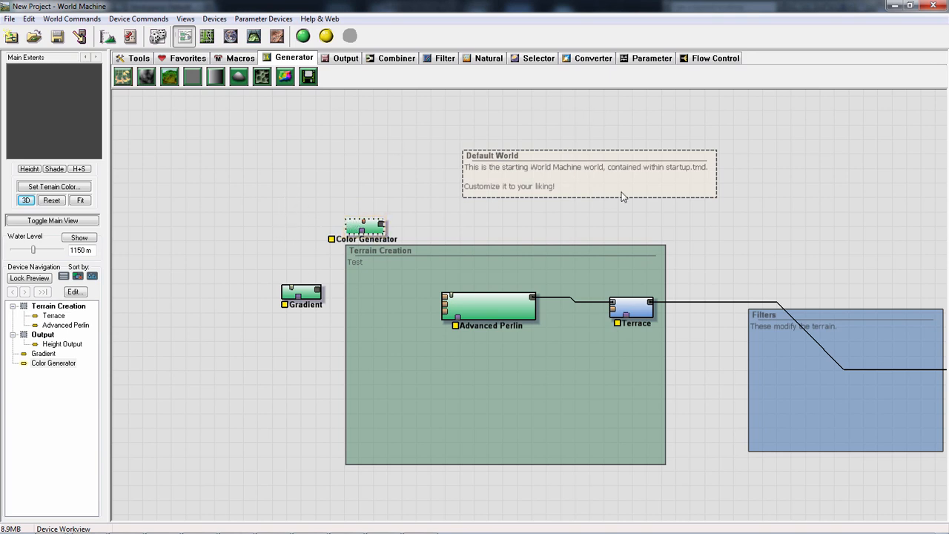
key("Delete")
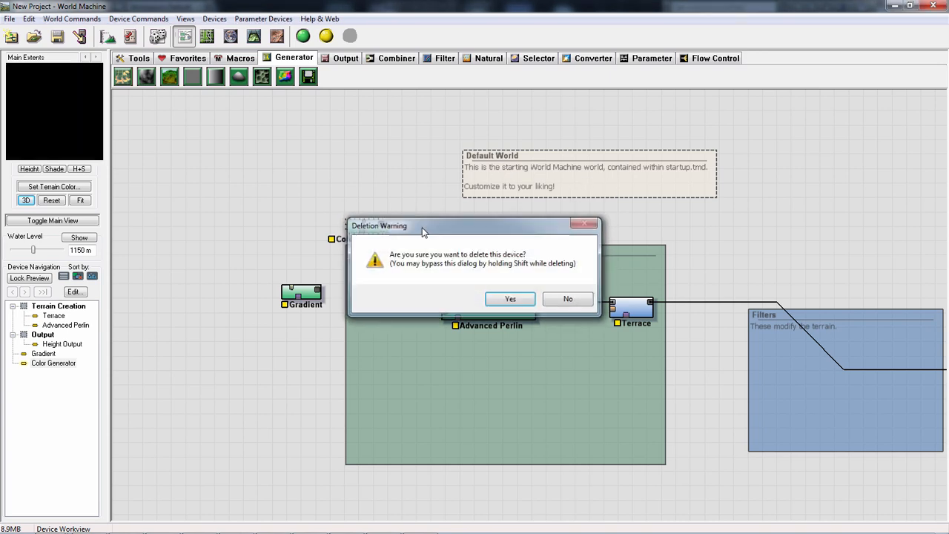
key("Return")
- Place a File Input device above the Gradient and open its properties
left_click(309, 77)
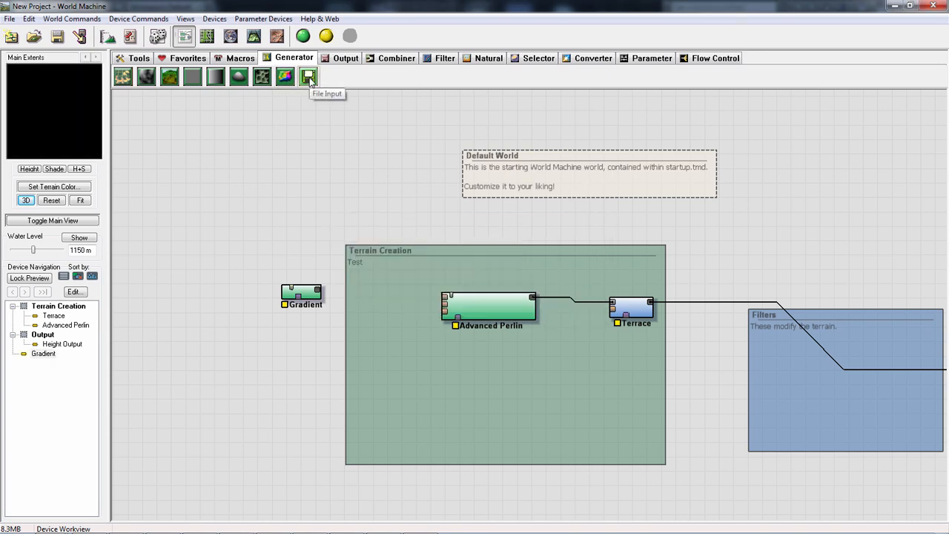
left_click(268, 172)
double_click(268, 172)
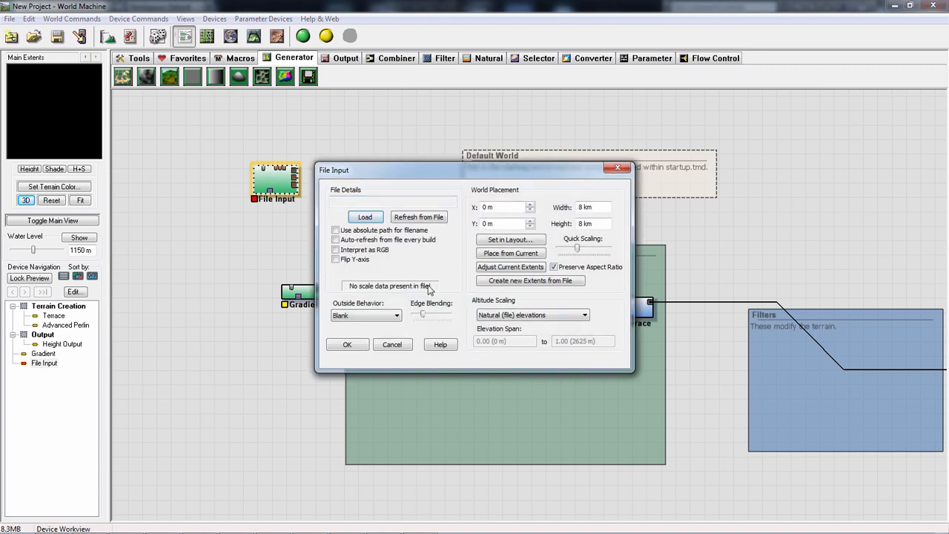
- Load the TIFF bitmap DemoA1.tif from the Desktop into the File Input, keeping its natural elevations
left_click(365, 218)
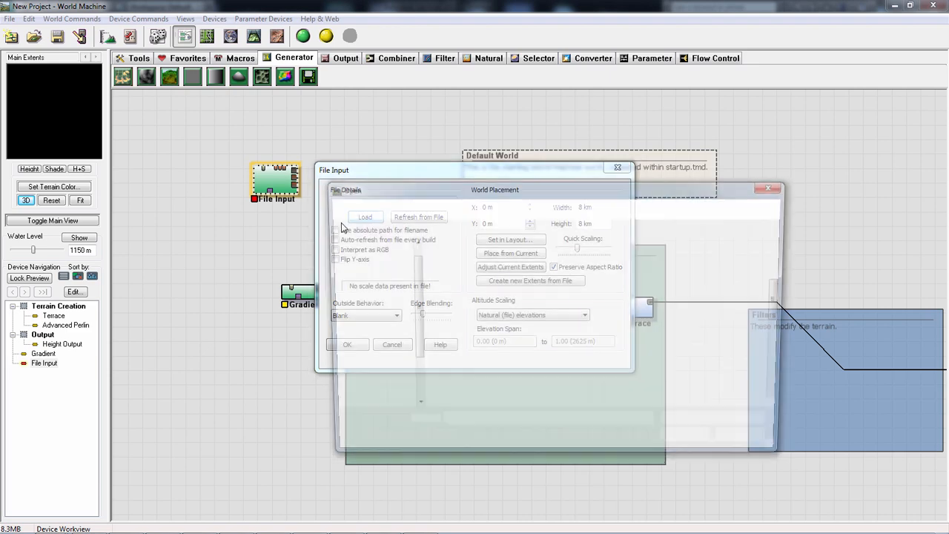
left_click(674, 428)
left_click(708, 425)
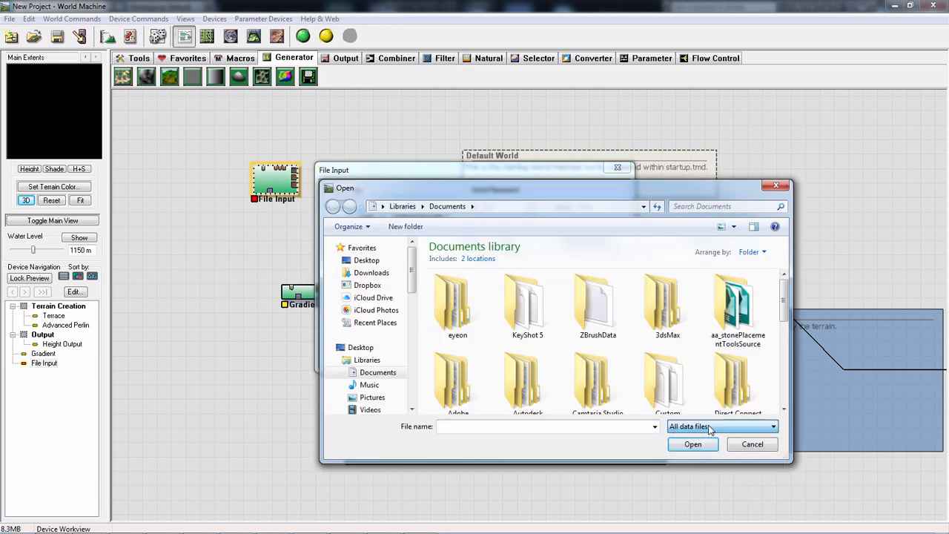
left_click(708, 425)
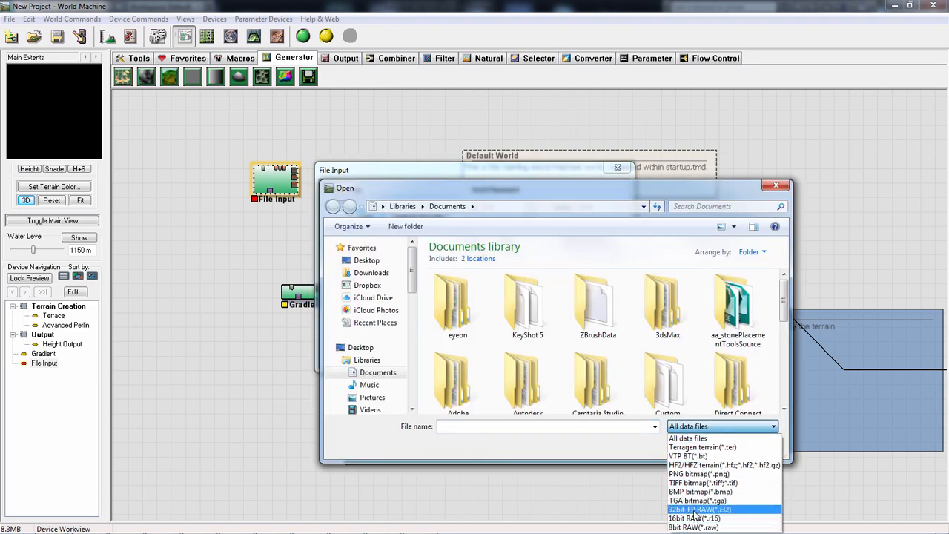
left_click(703, 483)
left_click(383, 264)
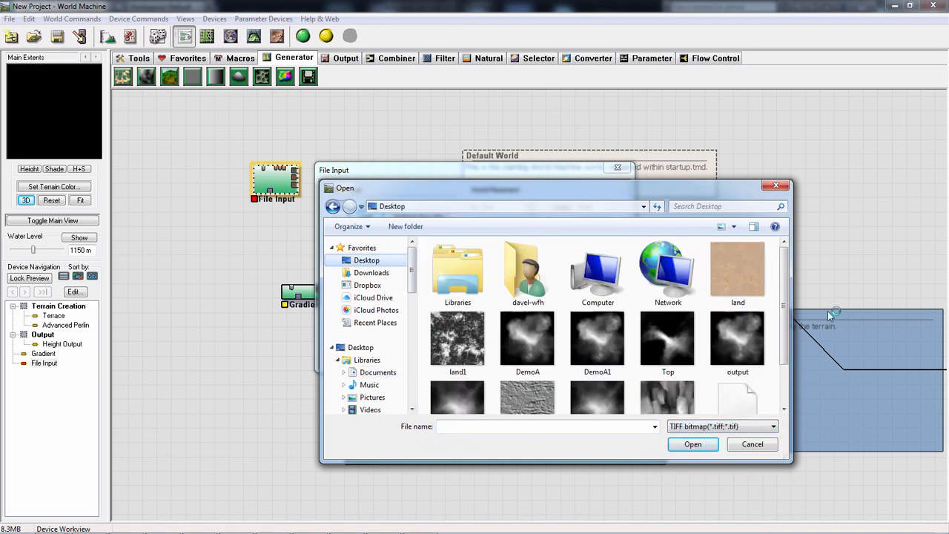
scroll(682, 335, "down", 2)
double_click(596, 355)
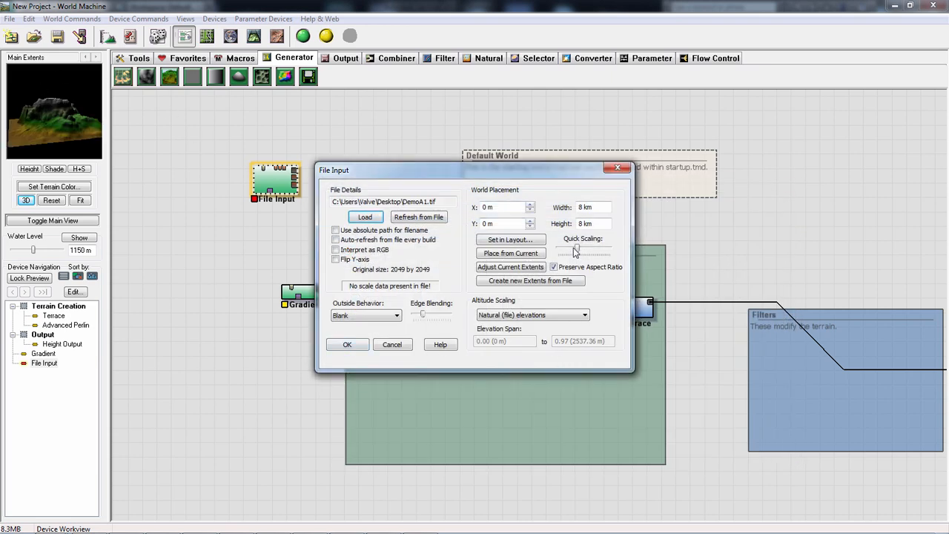
left_click(352, 346)
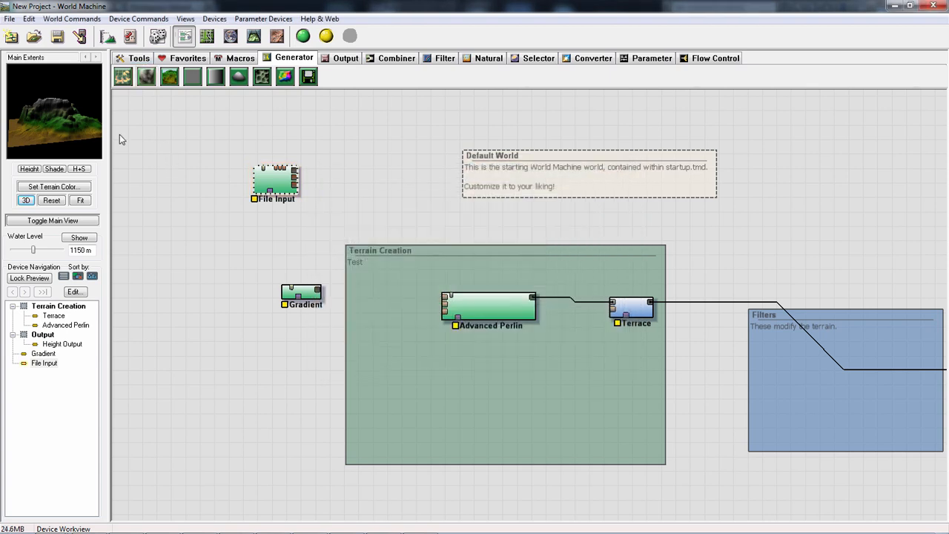
- Examine the File Input's terrain from another angle and in the full-size 3D View
mouse_move(64, 112)
left_mouse_down()
mouse_move(36, 122)
mouse_move(78, 124)
mouse_move(52, 125)
mouse_move(69, 101)
left_mouse_up()
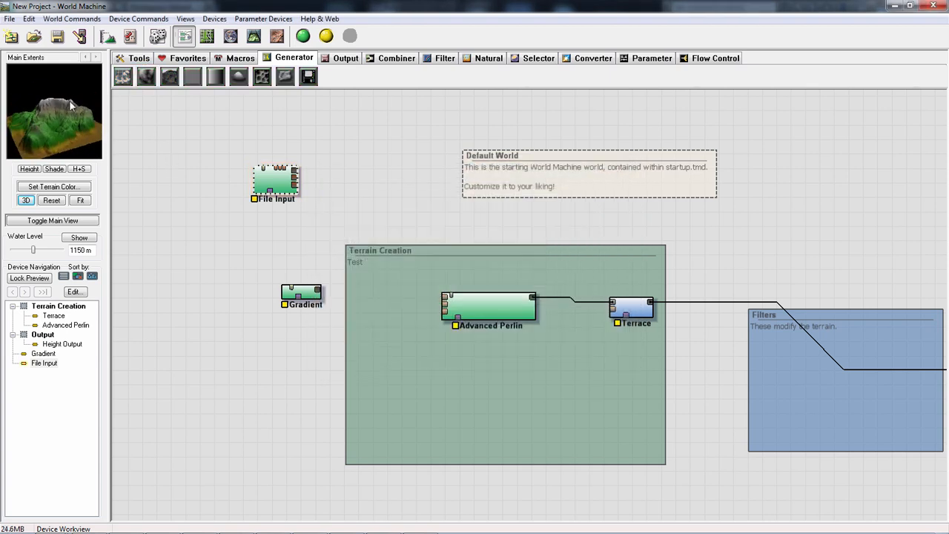
left_click(254, 36)
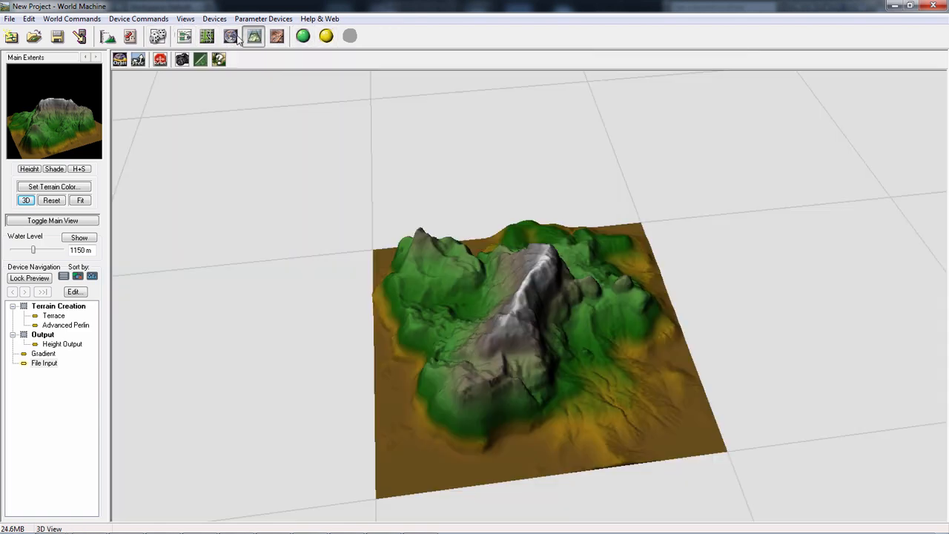
- Examine the File Input's terrain in the full-size 3D View, including a close, low view of the central peak
left_click(231, 36)
left_click(254, 37)
right_click_drag(525, 280, 503, 254)
left_click_drag(504, 254, 383, 362)
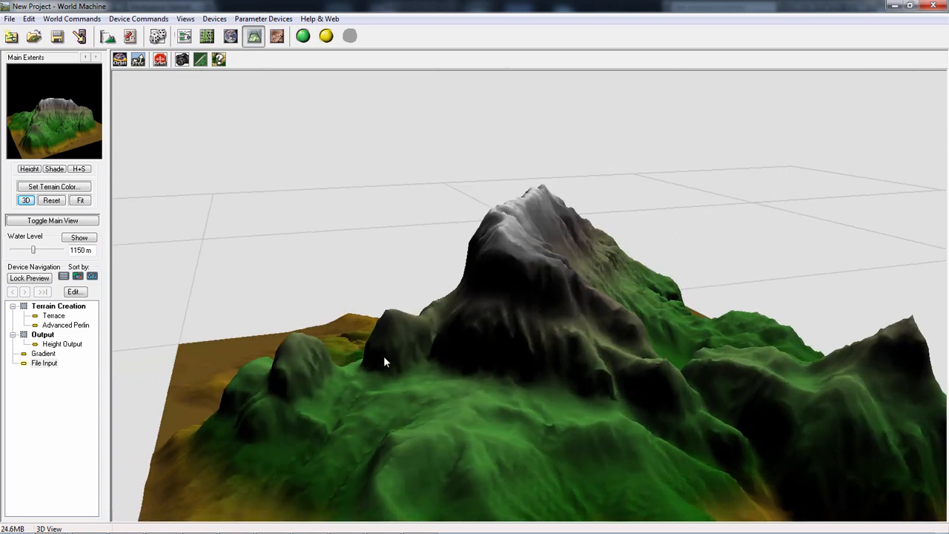
- Set the Main Extents build resolution to 2049 x 2049 and build the world
left_click(185, 37)
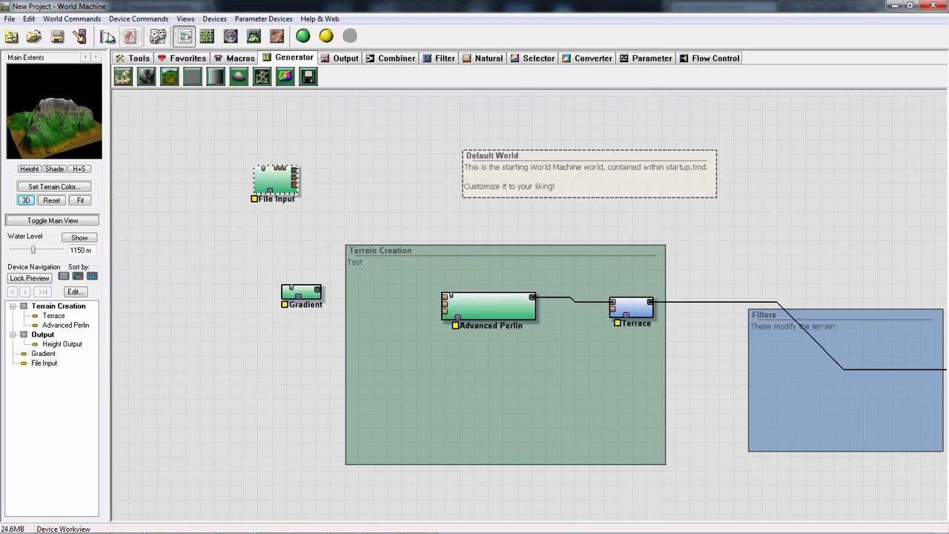
left_click(130, 36)
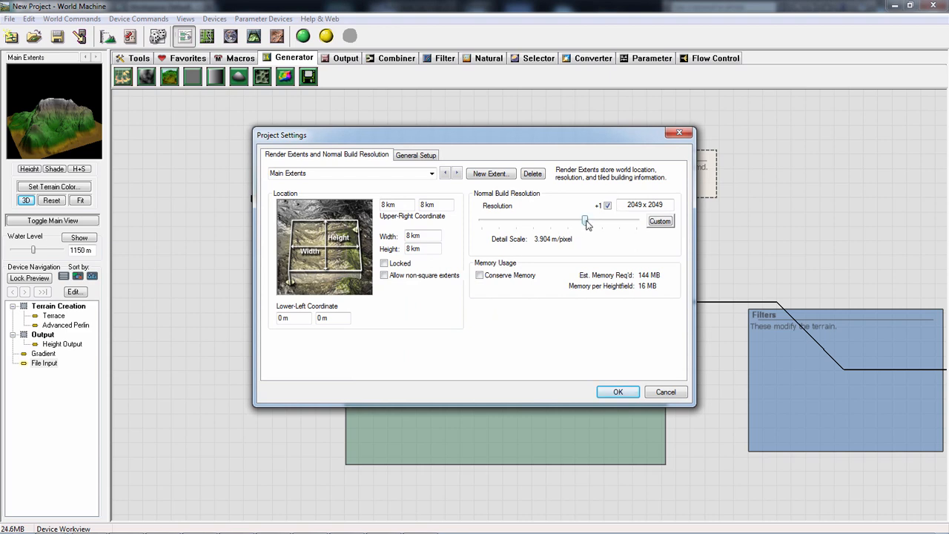
left_click(627, 391)
left_click(303, 37)
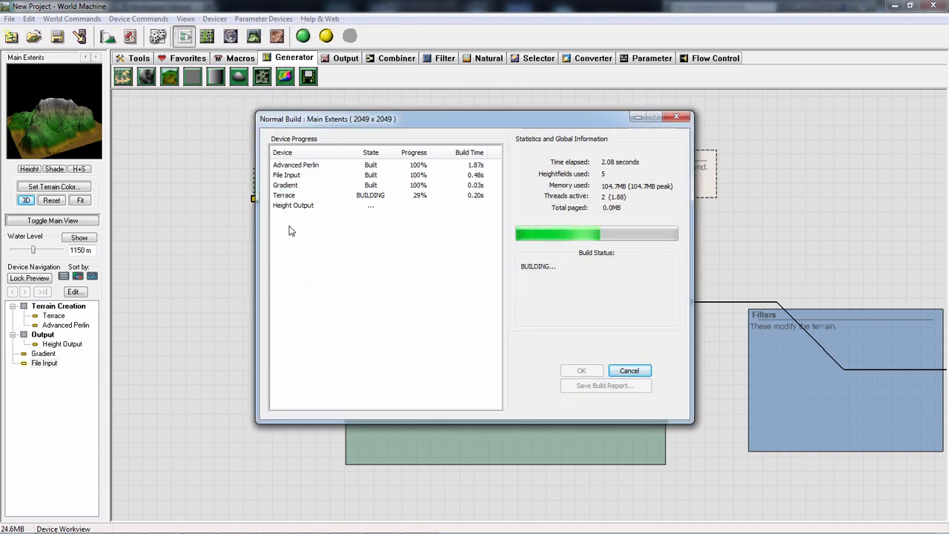
left_click(588, 374)
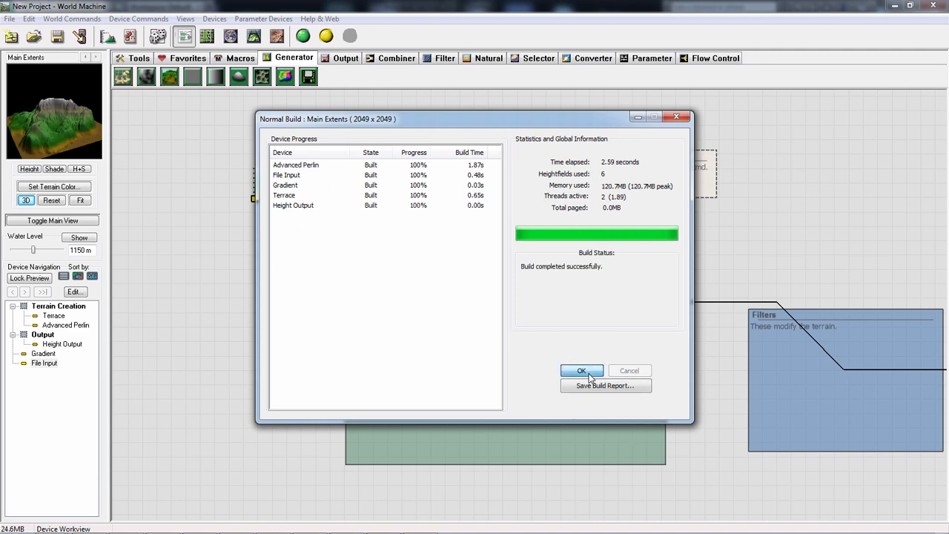
- Check the File Input's settings, leave them as they are, and examine the built terrain in 3D from several sides
double_click(284, 187)
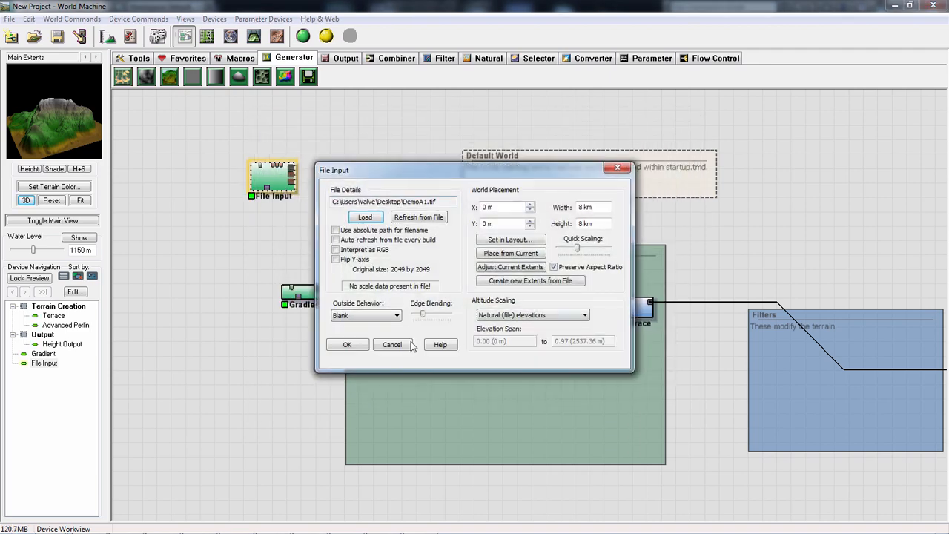
left_click(407, 345)
left_click(254, 35)
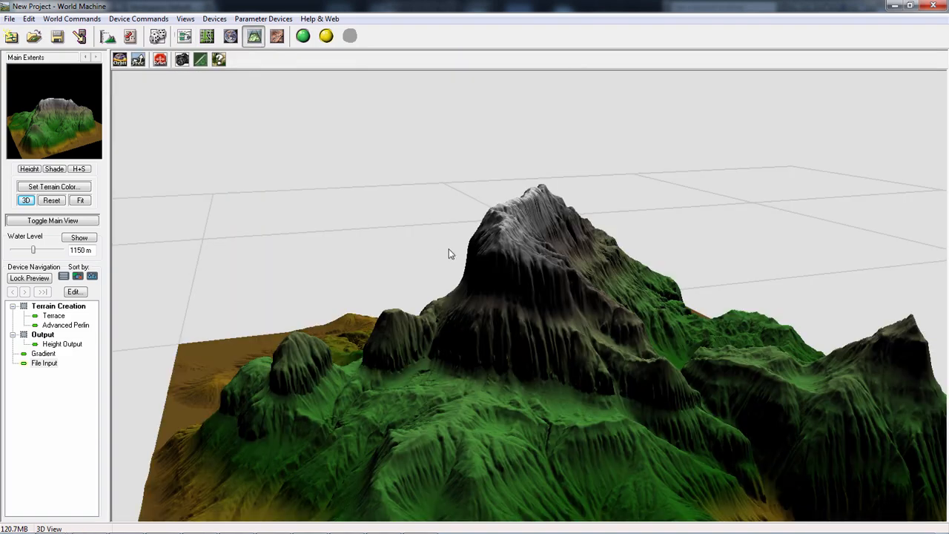
left_click_drag(449, 255, 316, 315)
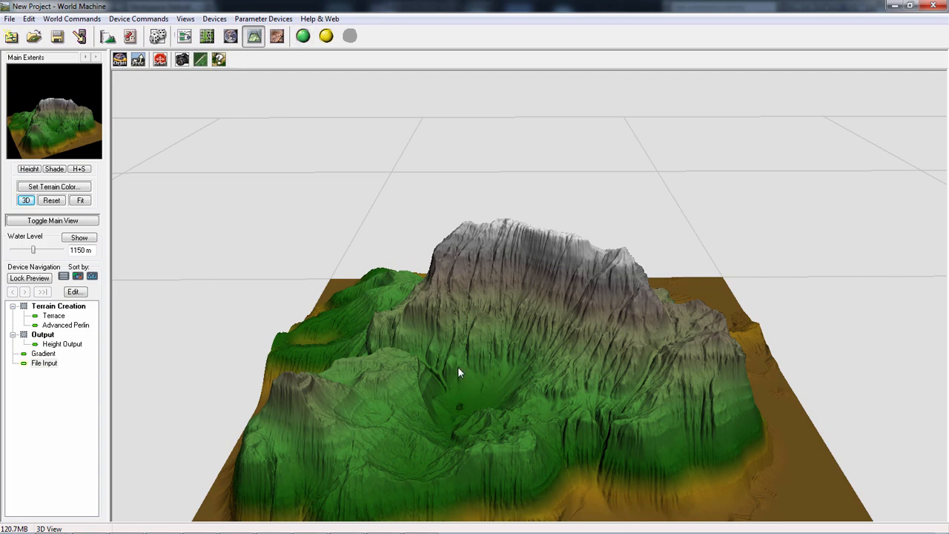
left_click_drag(438, 327, 500, 428)
mouse_move(501, 429)
right_mouse_down()
mouse_move(497, 445)
mouse_move(496, 412)
mouse_move(493, 421)
right_mouse_up()
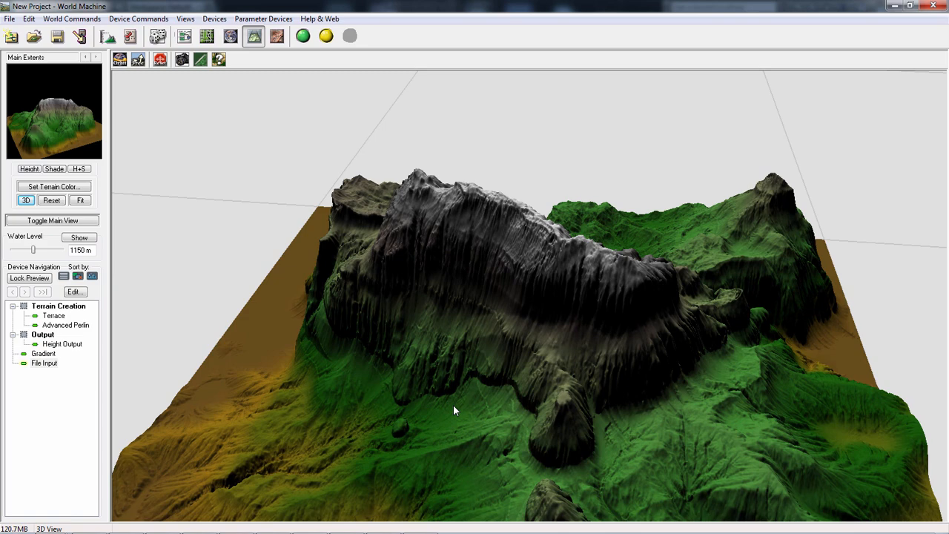
- Place an Overlay View device above the Output group in the workview and delete it
left_click(184, 35)
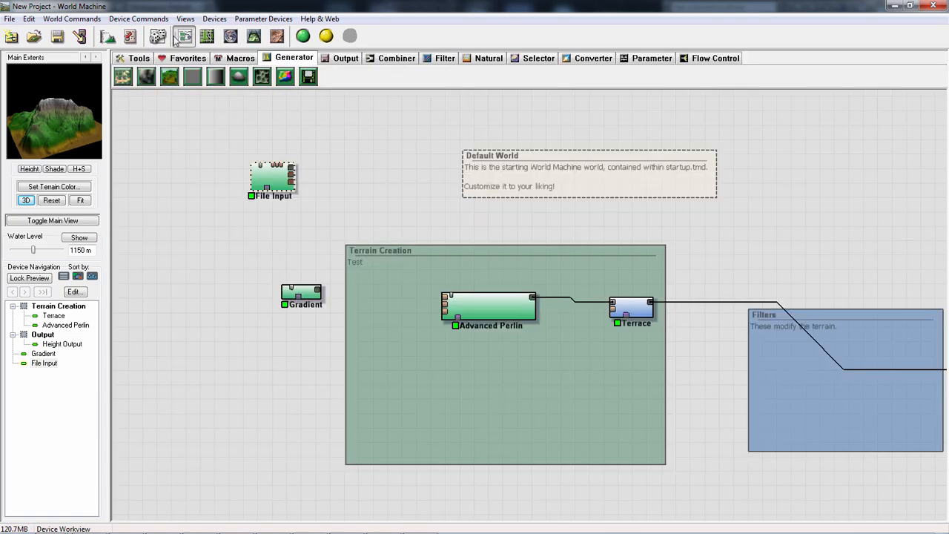
left_click(332, 59)
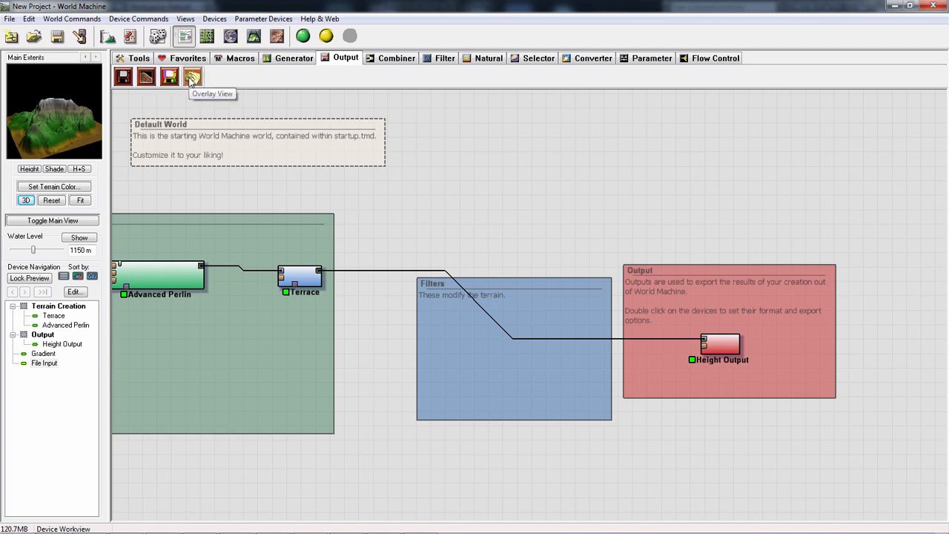
left_click_drag(191, 79, 676, 218)
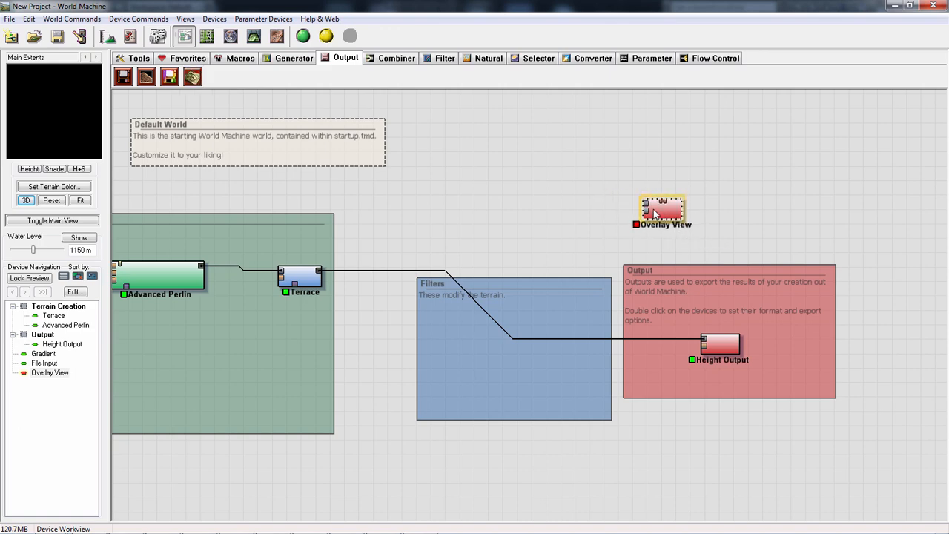
key("Delete")
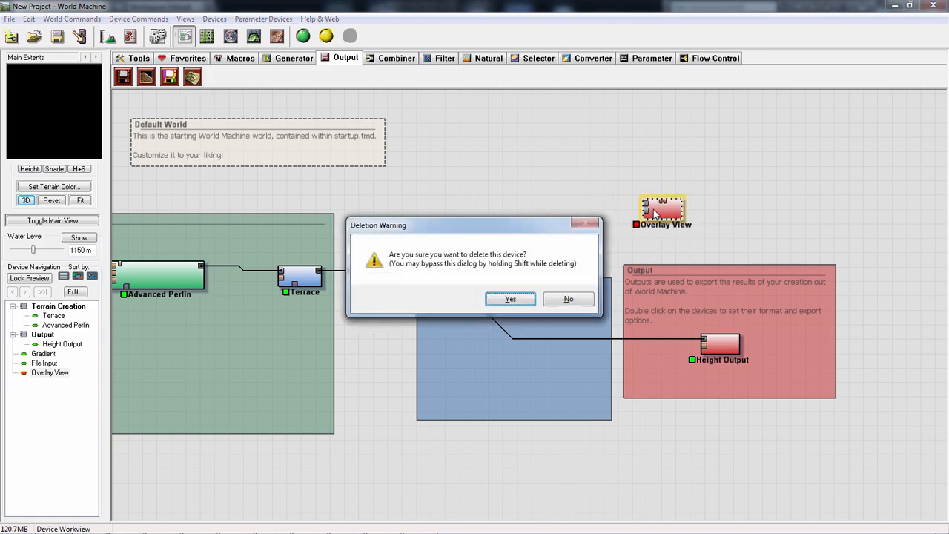
left_click(519, 298)
- Place a Chooser device above the Filters group, review its selection methods without changing them, and delete it
left_click_drag(289, 147, 331, 155)
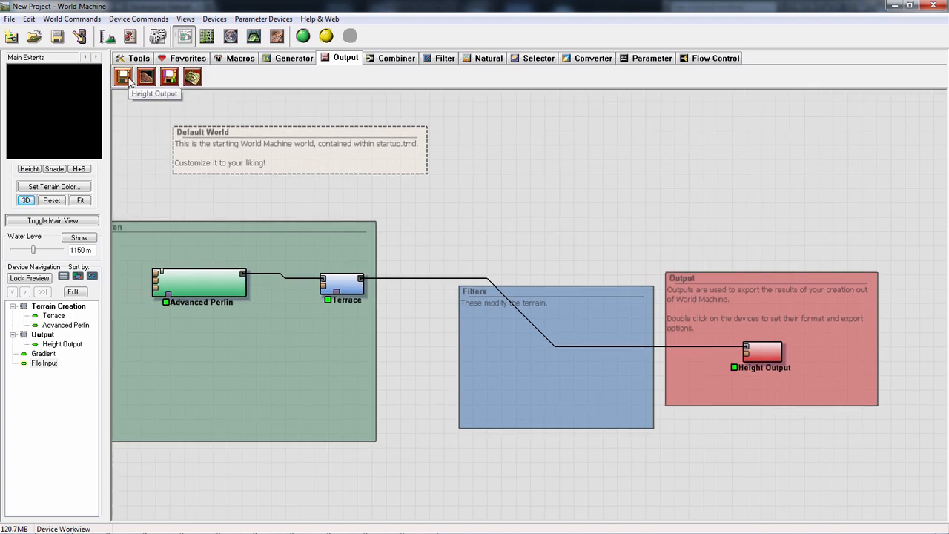
left_click(390, 59)
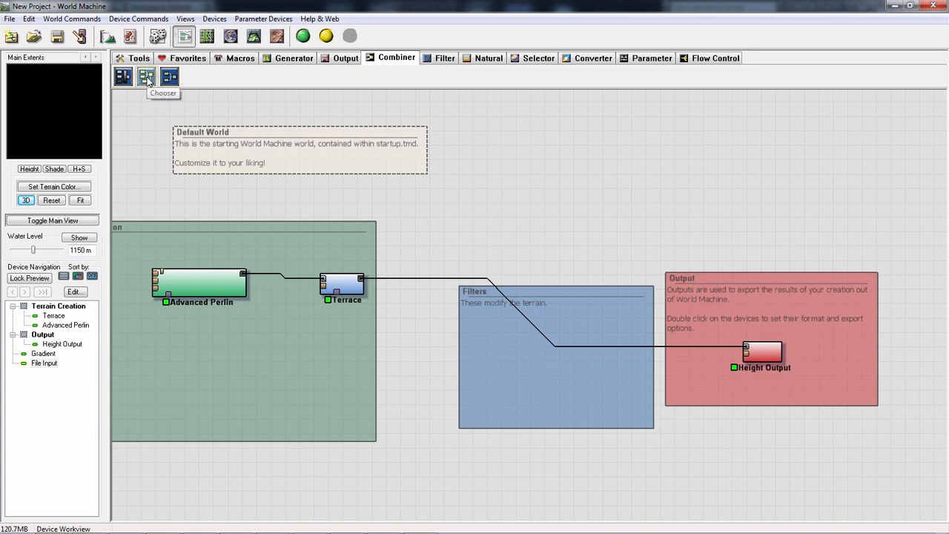
left_click(147, 77)
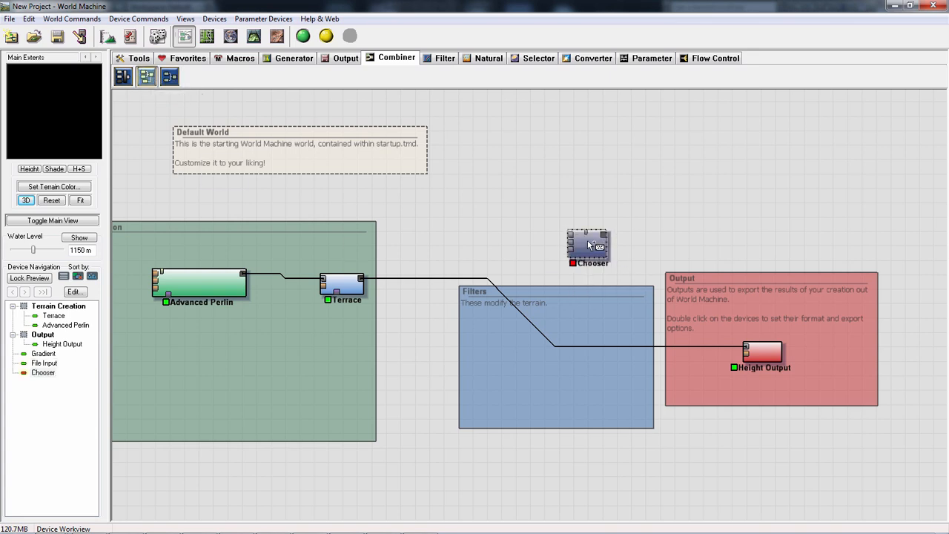
left_click(580, 250)
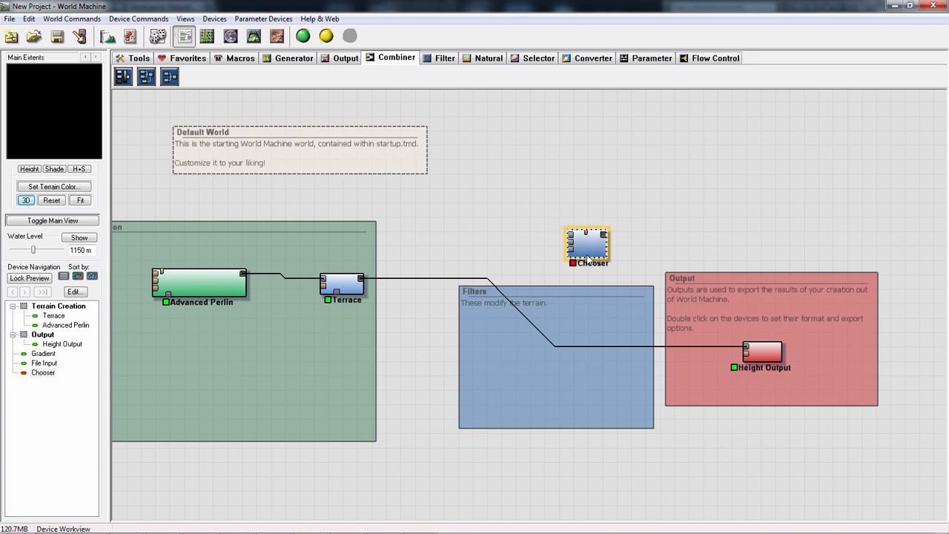
double_click(586, 246)
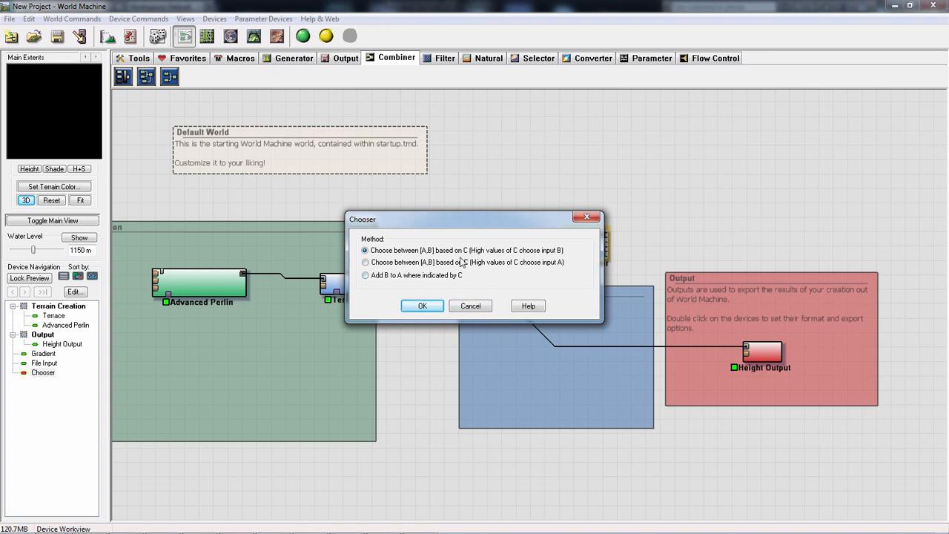
left_click(484, 309)
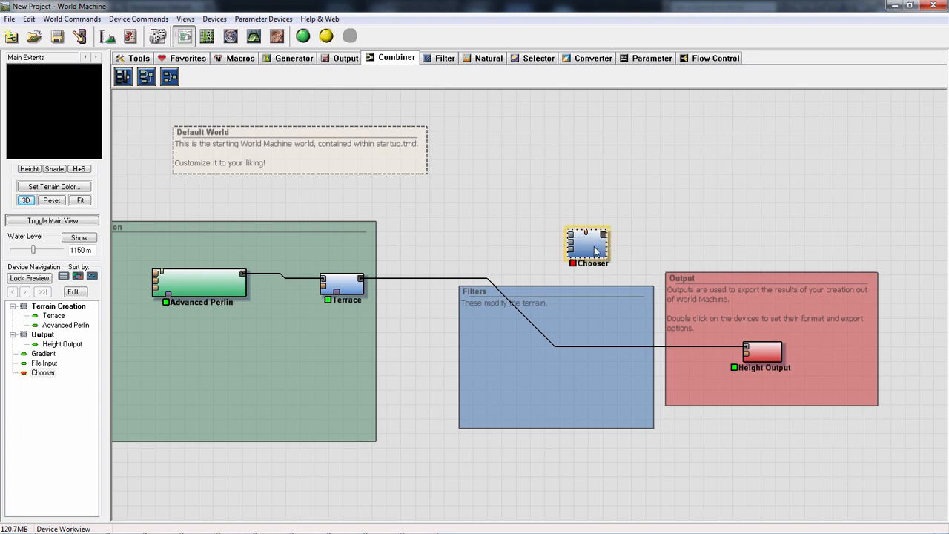
key("Delete")
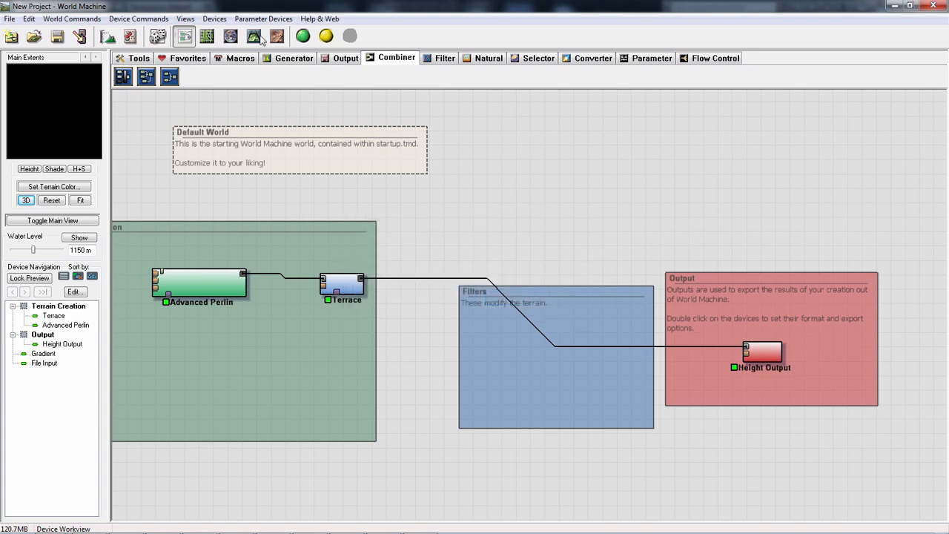
- Place a Combiner device above the Filters group, review its combination methods without changing them, and delete it
left_click(169, 77)
left_click(628, 194)
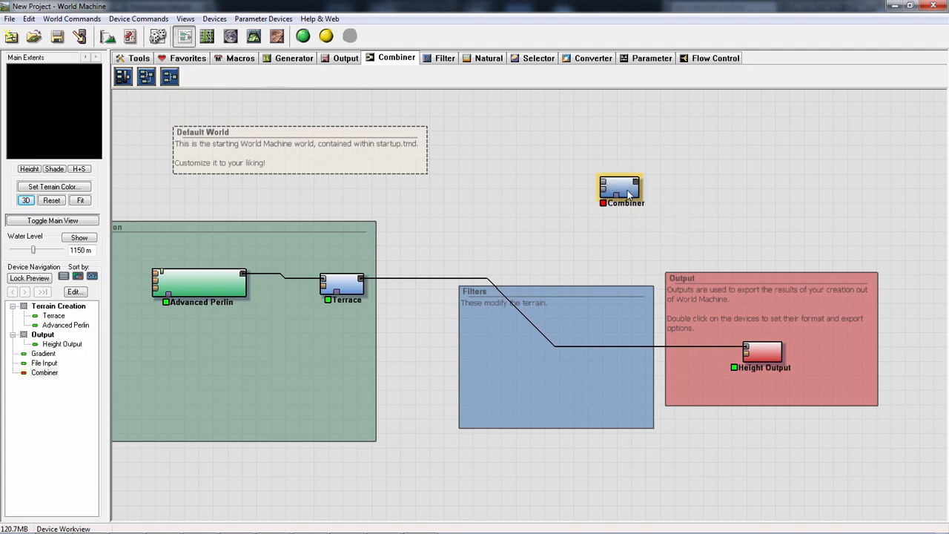
double_click(629, 194)
left_click(432, 273)
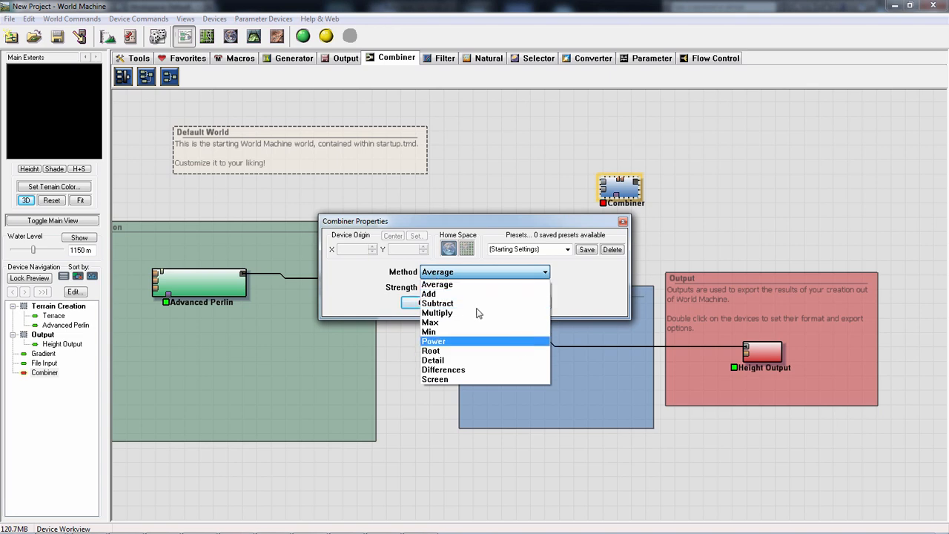
left_click(359, 305)
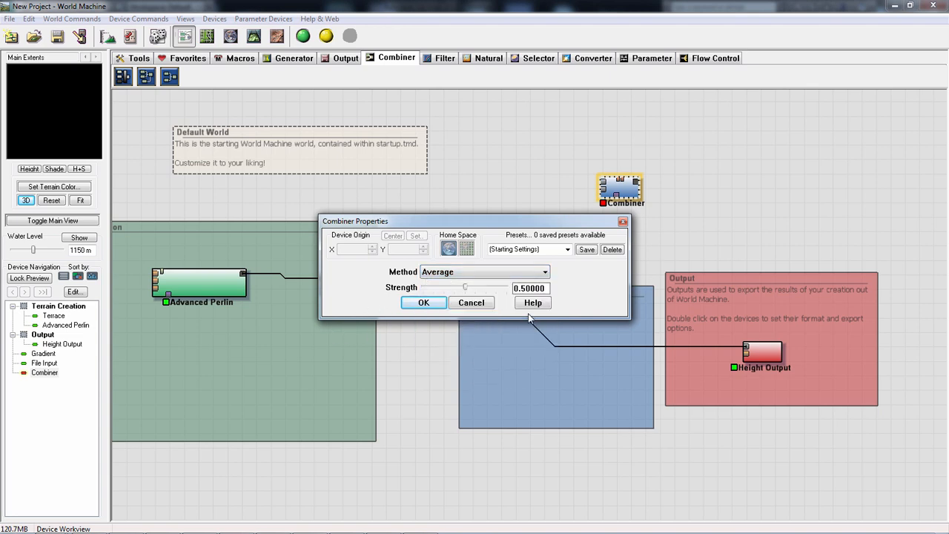
left_click(472, 303)
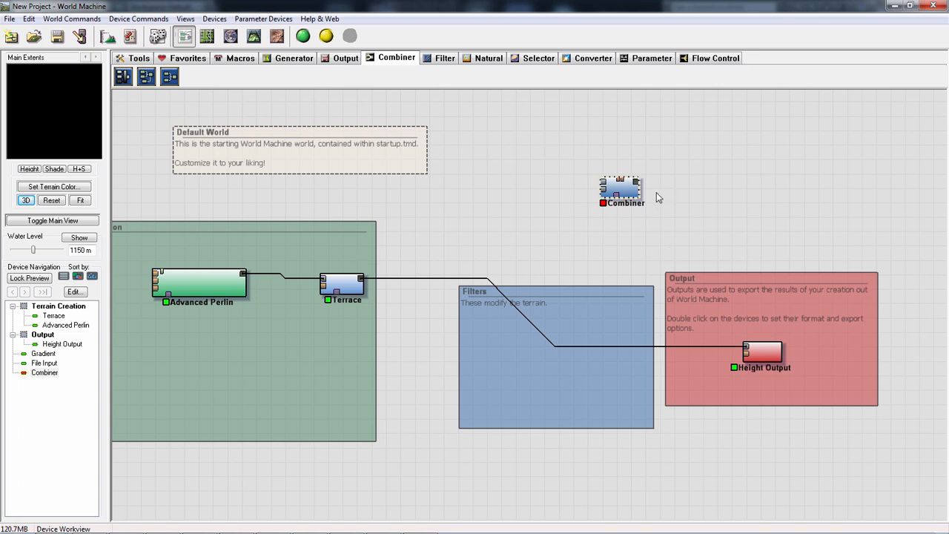
key("Delete")
key("Return")
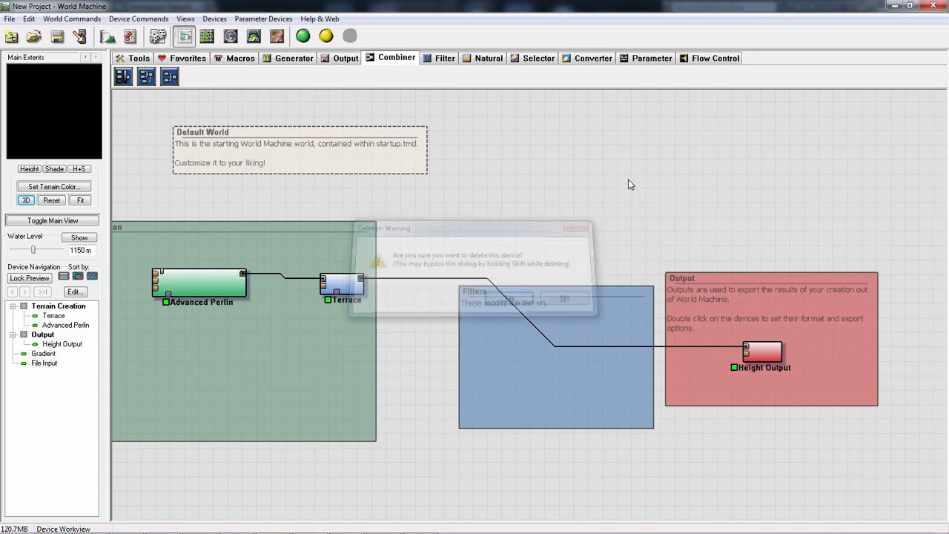
- Place a Curves filter near the Default World note and draw a stair-stepped height curve at 100 % strength
left_click(438, 60)
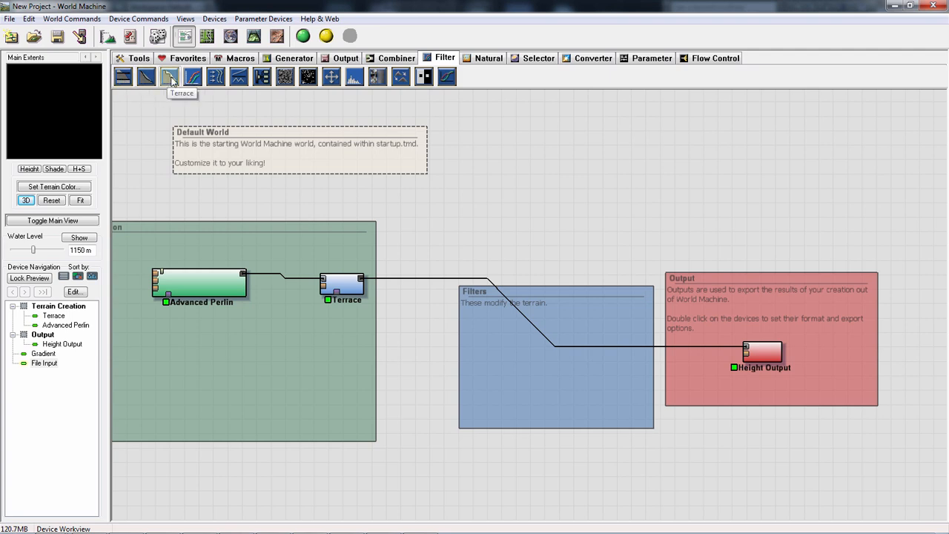
left_click(192, 76)
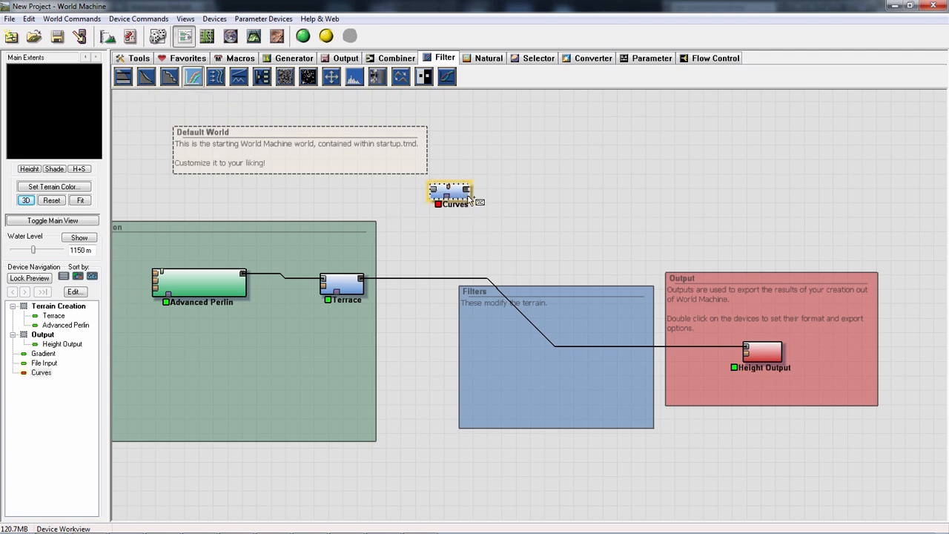
right_click(466, 194)
double_click(456, 192)
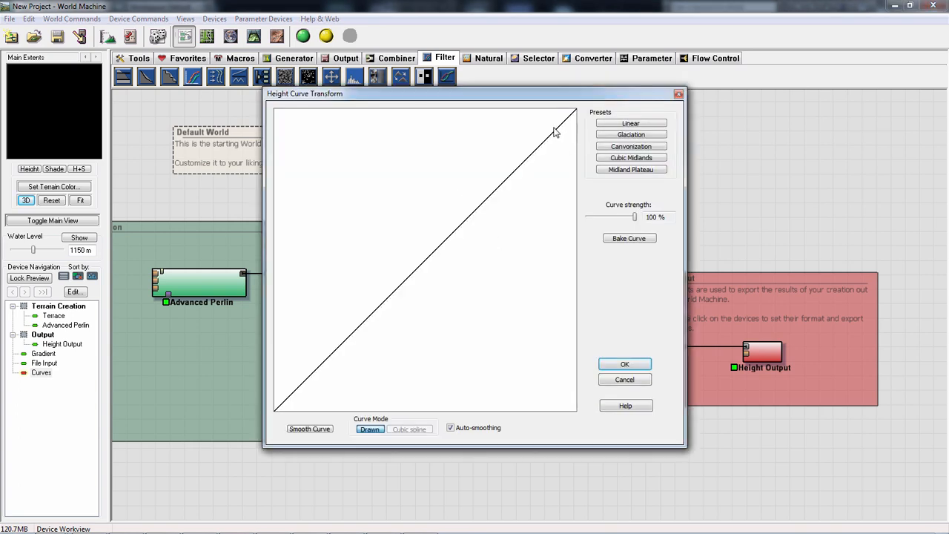
mouse_move(555, 131)
left_mouse_down()
mouse_move(411, 277)
mouse_move(304, 341)
mouse_move(303, 388)
mouse_move(275, 410)
left_mouse_up()
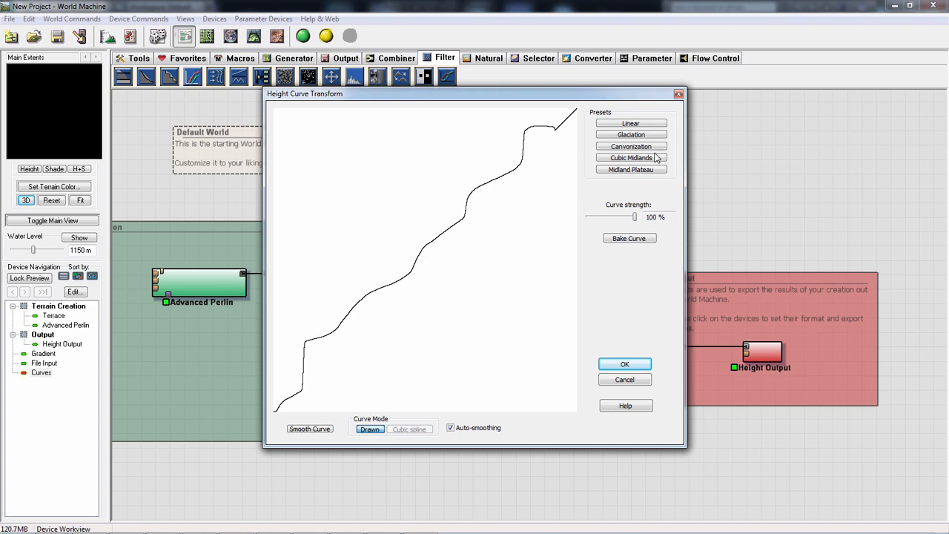
left_click_drag(635, 220, 681, 221)
left_click(630, 364)
- Move Curves into the Terrain Creation group, connect its output to Advanced Perlin's first input, and reposition Advanced Perlin below Terrace
left_click_drag(464, 195, 228, 351)
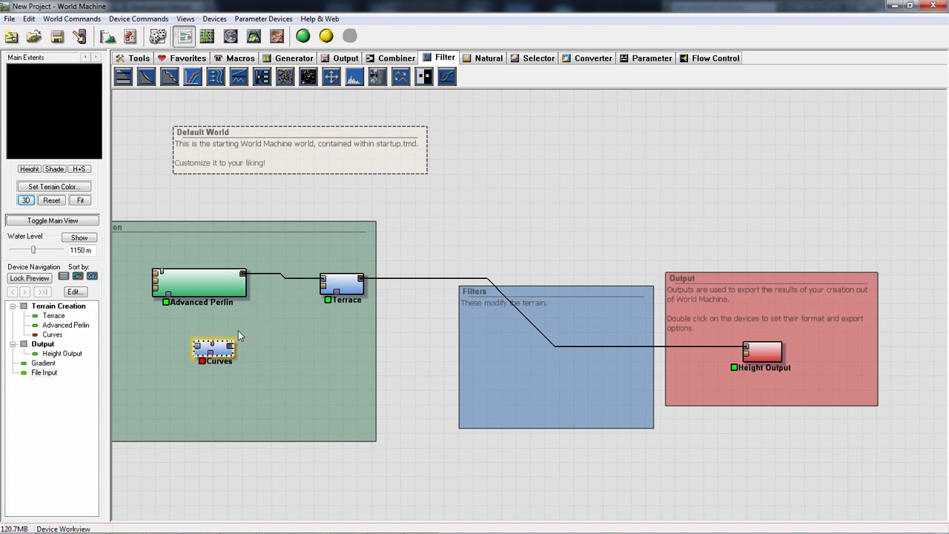
middle_click_drag(348, 269, 455, 258)
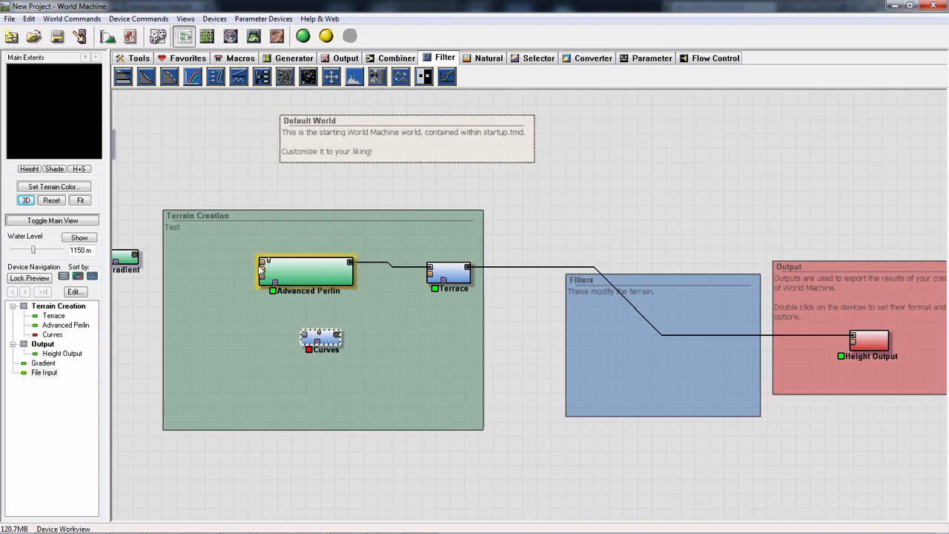
left_click_drag(336, 340, 262, 263)
left_click_drag(324, 283, 417, 338)
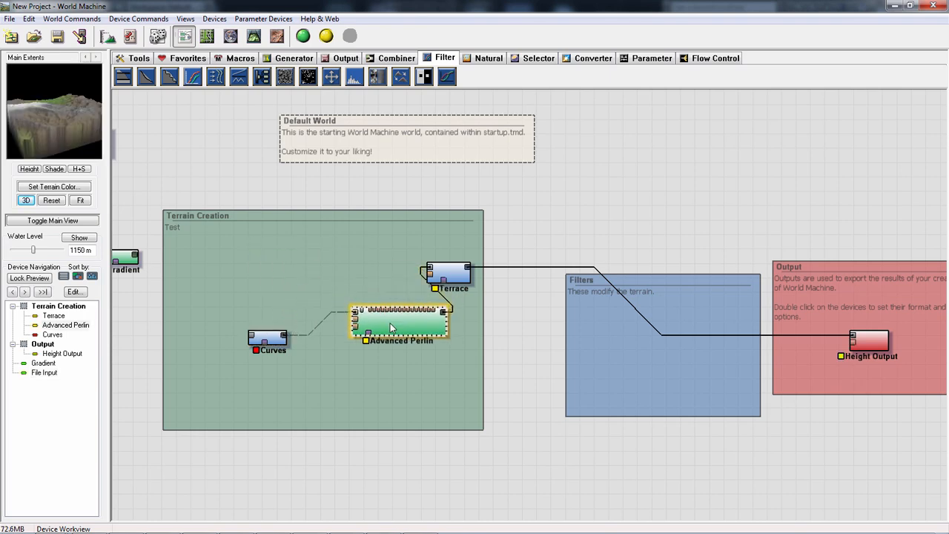
double_click(415, 326)
left_click(362, 368)
- Connect the Curves output to the port on Advanced Perlin's underside and place Curves at the Terrain Creation group's lower edge
left_click(268, 338)
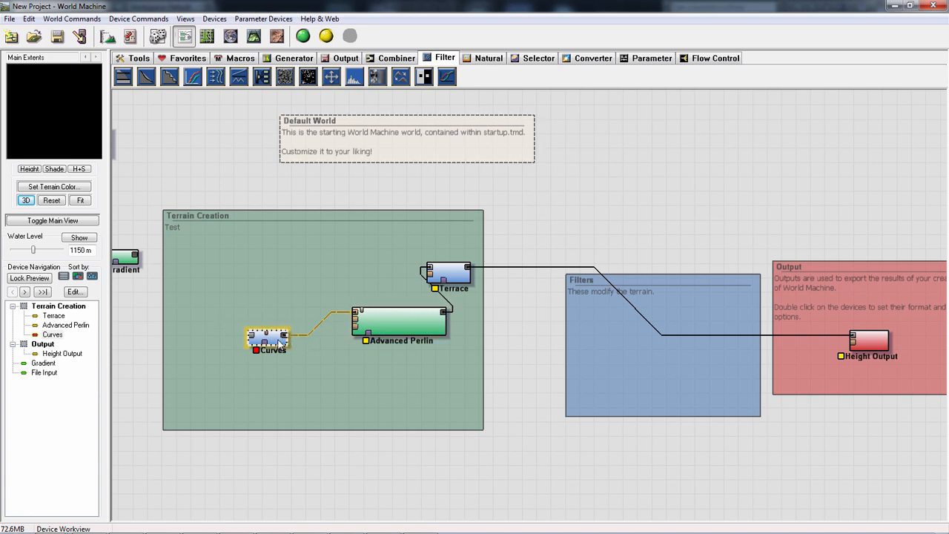
left_click_drag(284, 336, 368, 342)
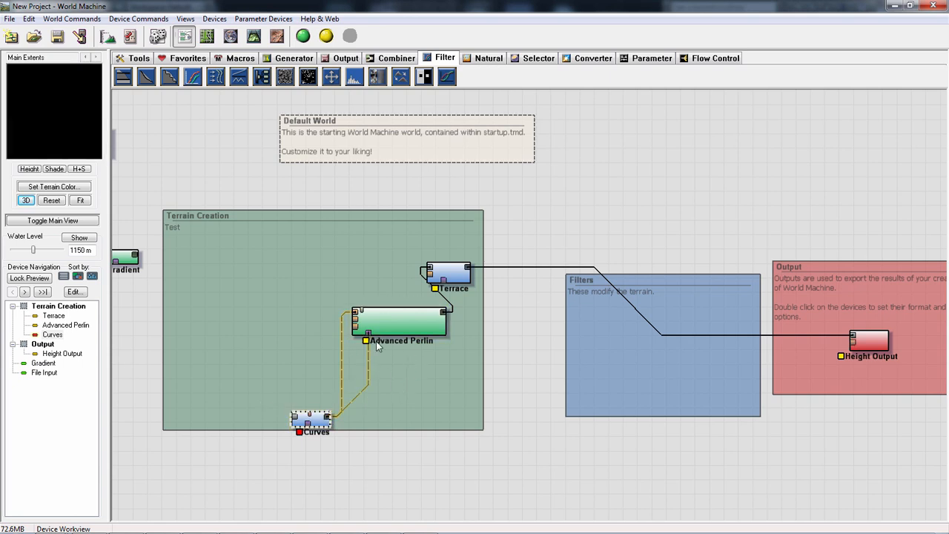
double_click(357, 401)
left_click(562, 186)
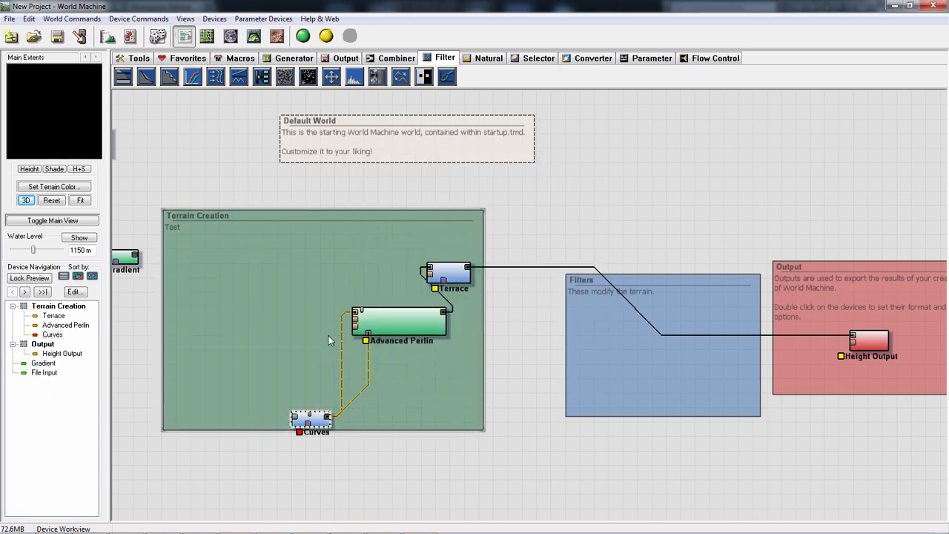
- Move Curves below the Terrain Creation group and remove both of its connections to Advanced Perlin
left_click_drag(312, 419, 324, 473)
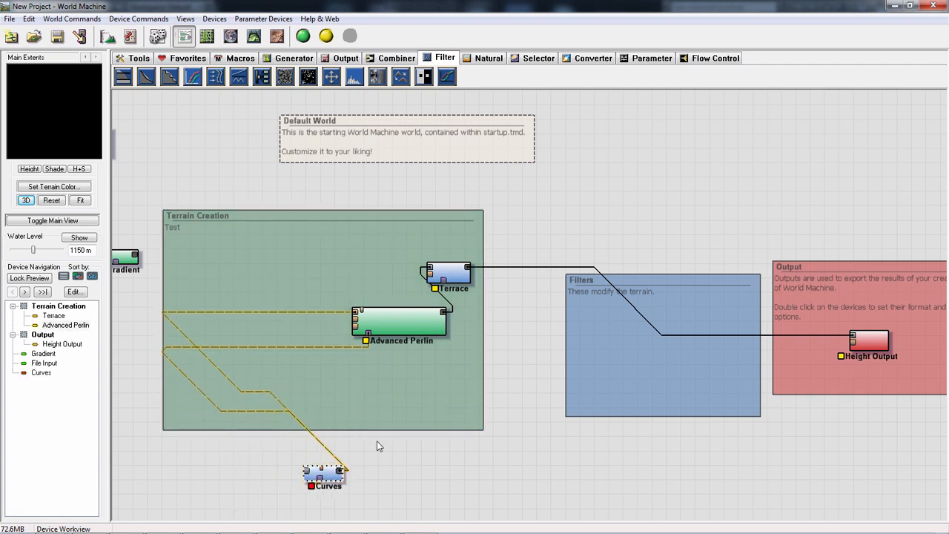
left_click_drag(214, 408, 326, 430)
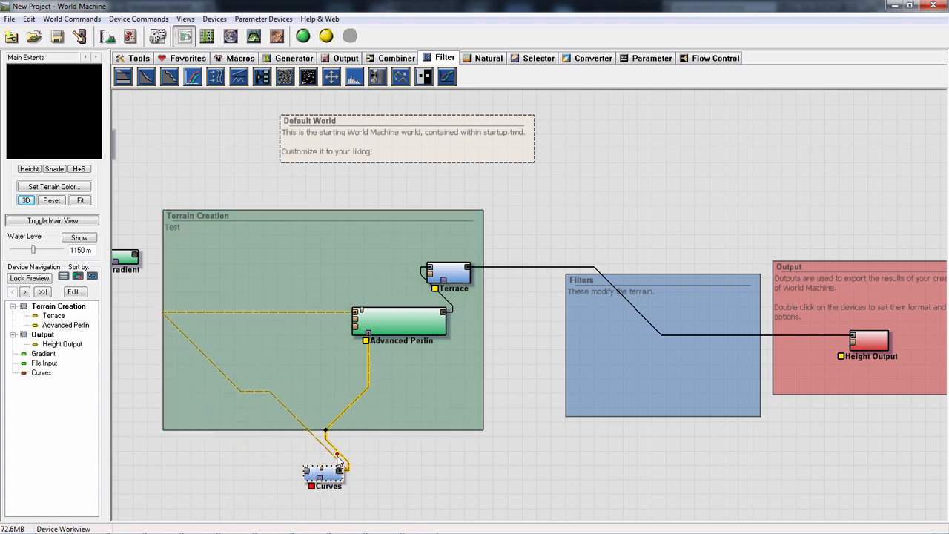
right_click(337, 458)
left_click(320, 440)
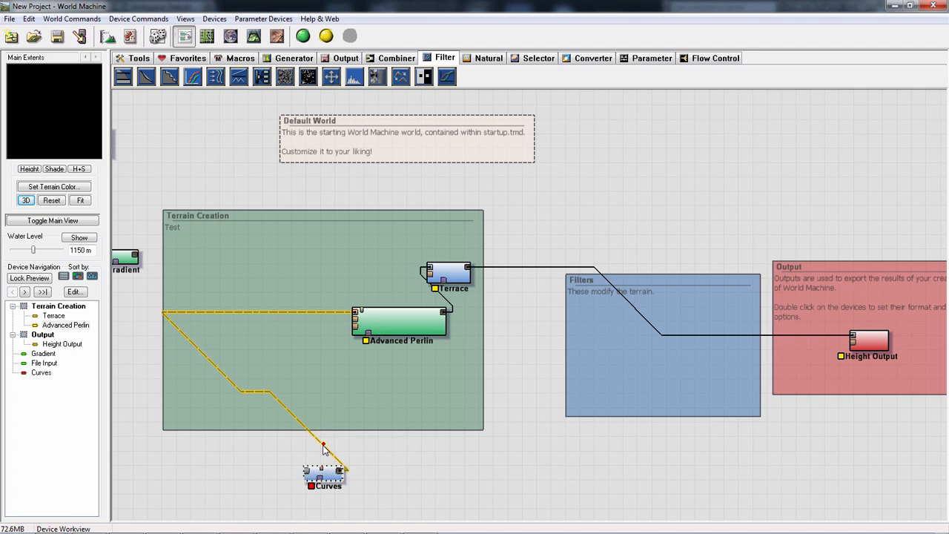
right_click(323, 448)
left_click(307, 457)
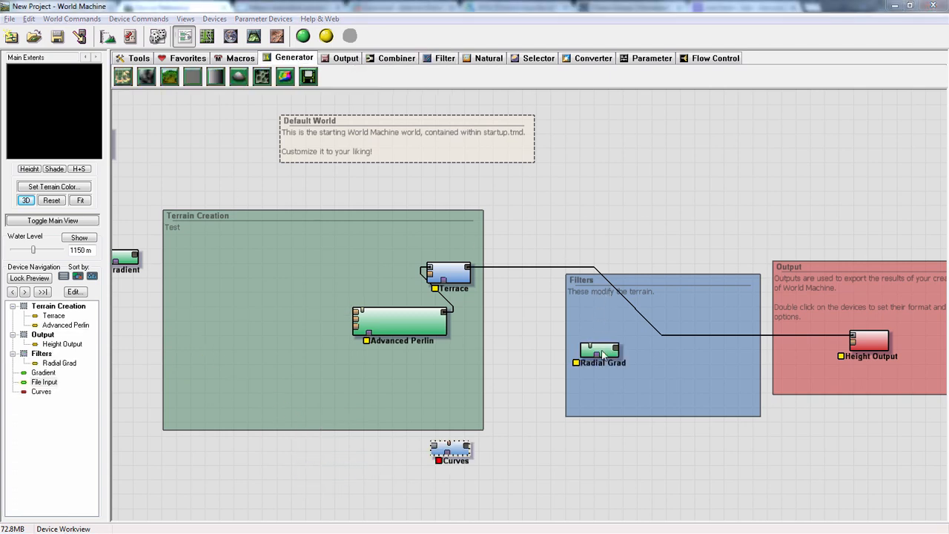
- Position Curves at the Terrain Creation group's lower corner with a Radial Grad generator feeding its input, and smooth its height curve
left_click_drag(602, 356, 509, 428)
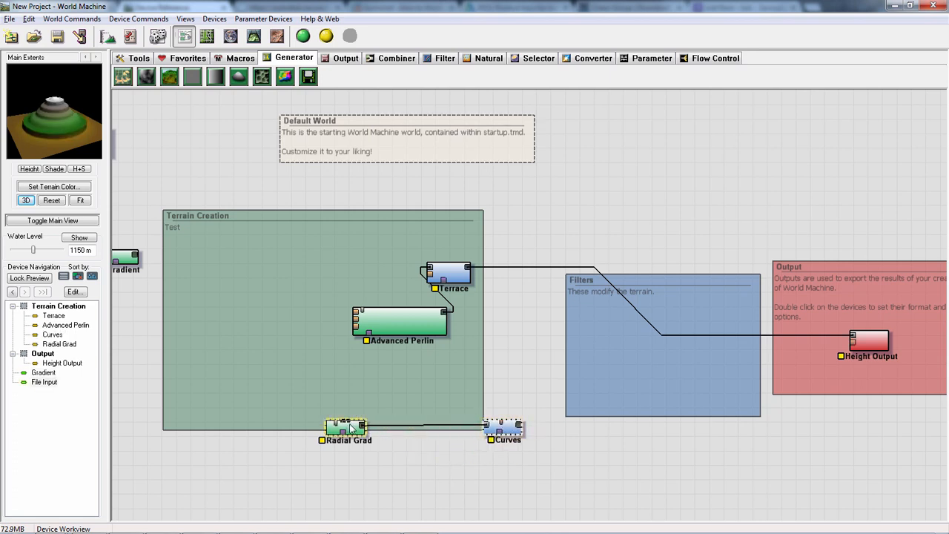
double_click(509, 428)
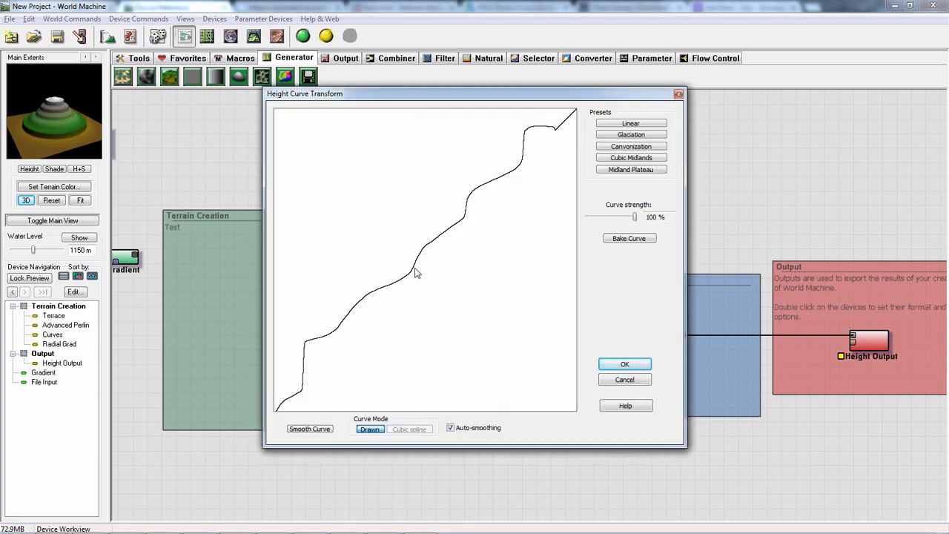
left_click(310, 433)
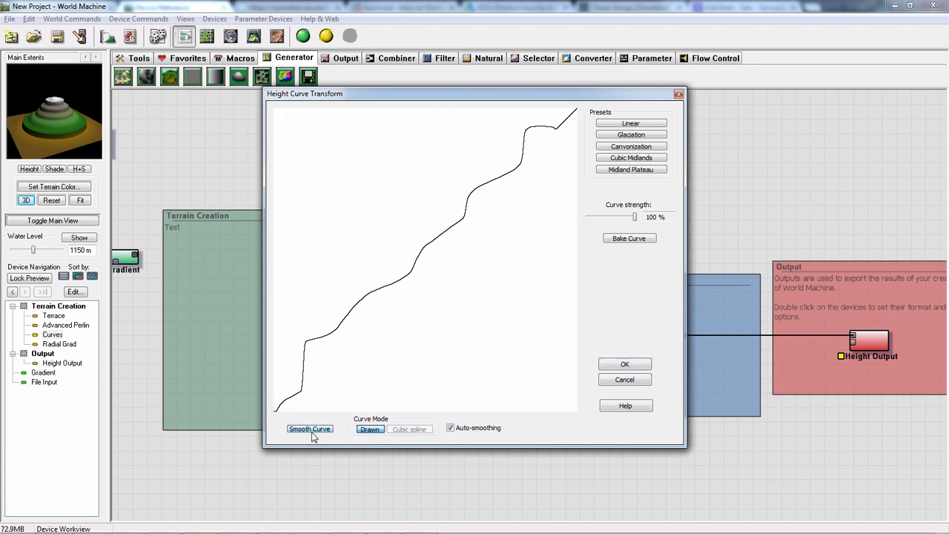
left_click(313, 432)
left_click(317, 432)
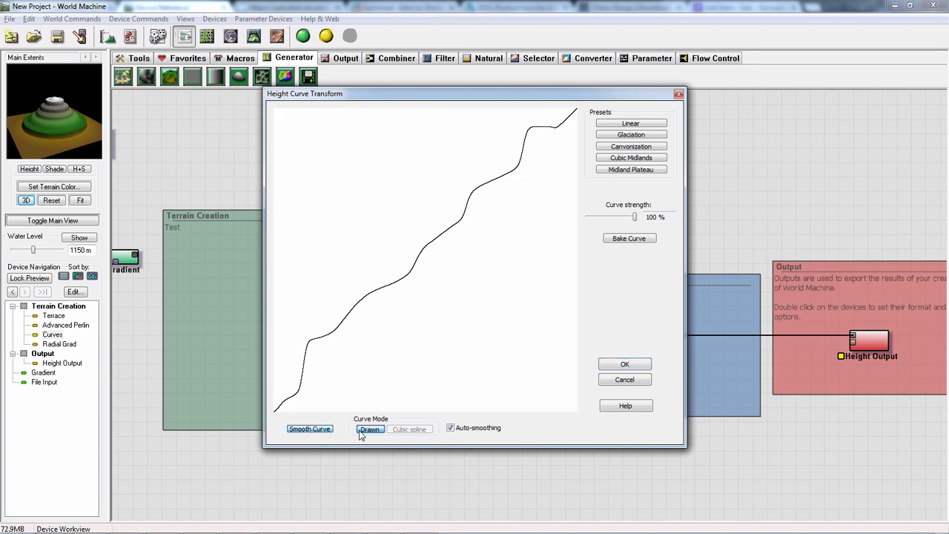
- Redraw the Curves height curve freehand in Drawn mode, with a rounded shelf above mid-height and a notch near the upper end
left_click(369, 431)
mouse_move(340, 321)
left_mouse_down()
mouse_move(347, 325)
mouse_move(380, 283)
mouse_move(398, 206)
mouse_move(448, 214)
mouse_move(502, 141)
mouse_move(534, 117)
mouse_move(562, 115)
mouse_move(450, 194)
mouse_move(389, 215)
mouse_move(360, 307)
mouse_move(305, 367)
mouse_move(296, 391)
left_mouse_up()
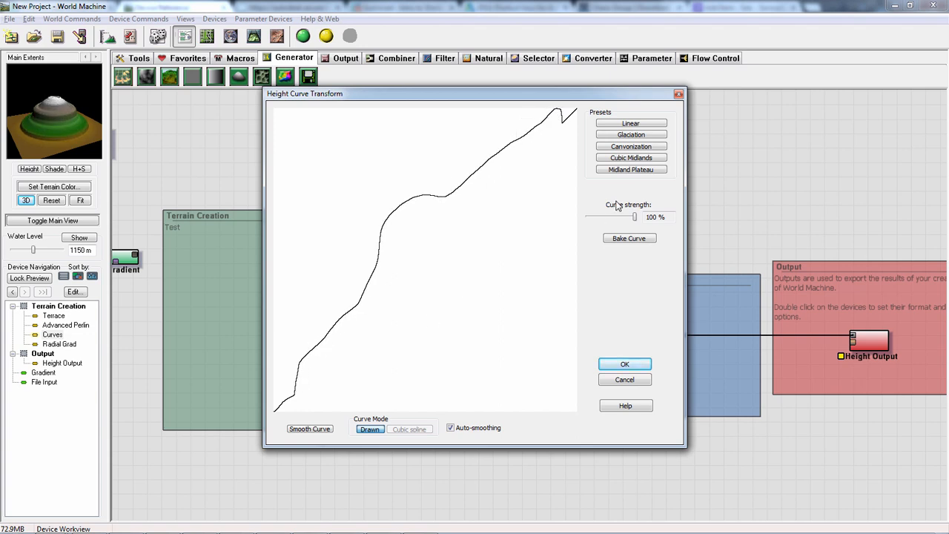
left_click(624, 364)
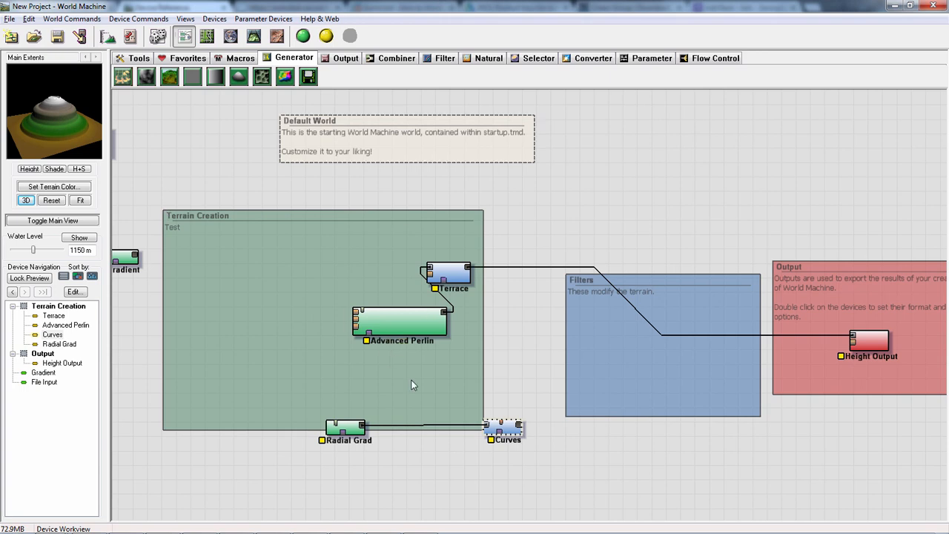
- Move Curves above Radial Grad, place Advanced Perlin beside it, and connect the Curves output to Advanced Perlin's first input
left_click_drag(518, 425, 398, 385)
left_click_drag(386, 326, 473, 380)
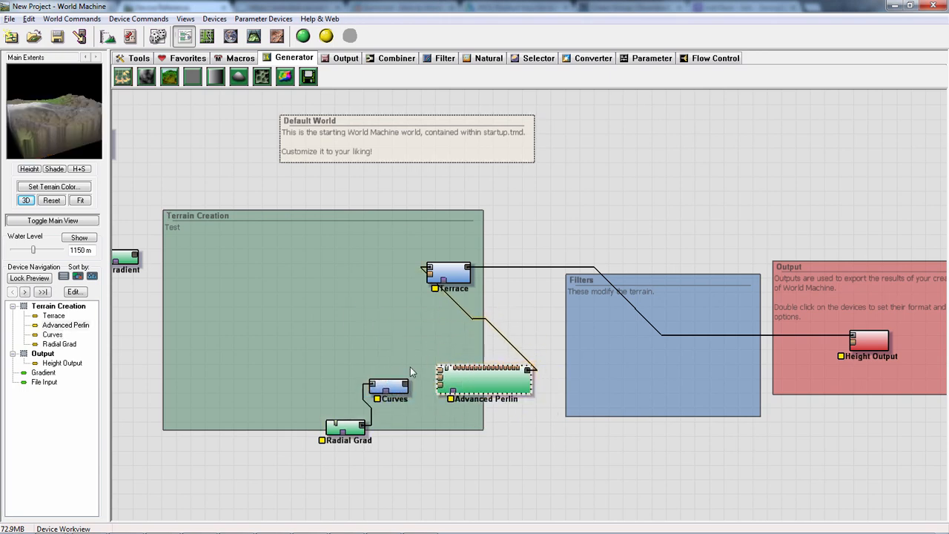
left_click_drag(405, 384, 440, 376)
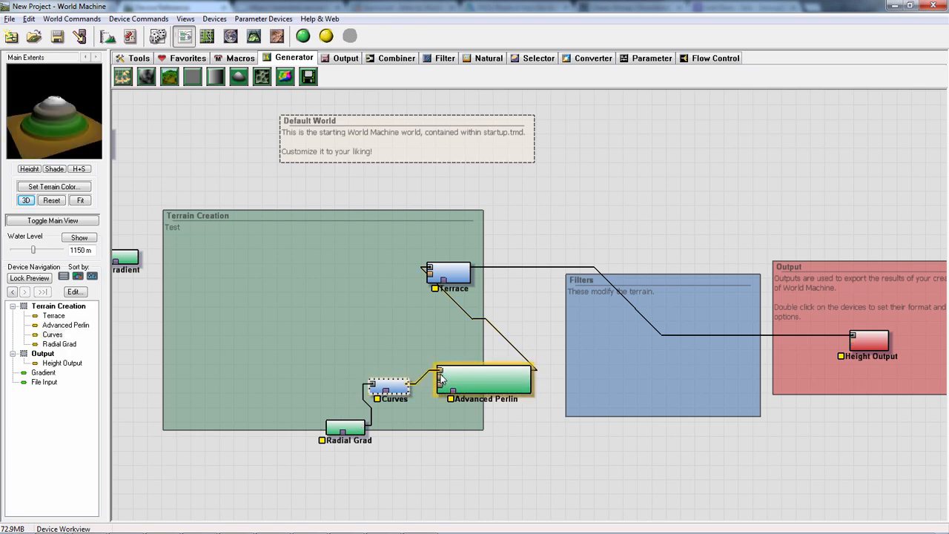
- Set Advanced Perlin's feature scale to about 9.51 km, shapeguide lead-in level to 3, elevation center to about 1476.56 and steepness to 1.000
double_click(478, 381)
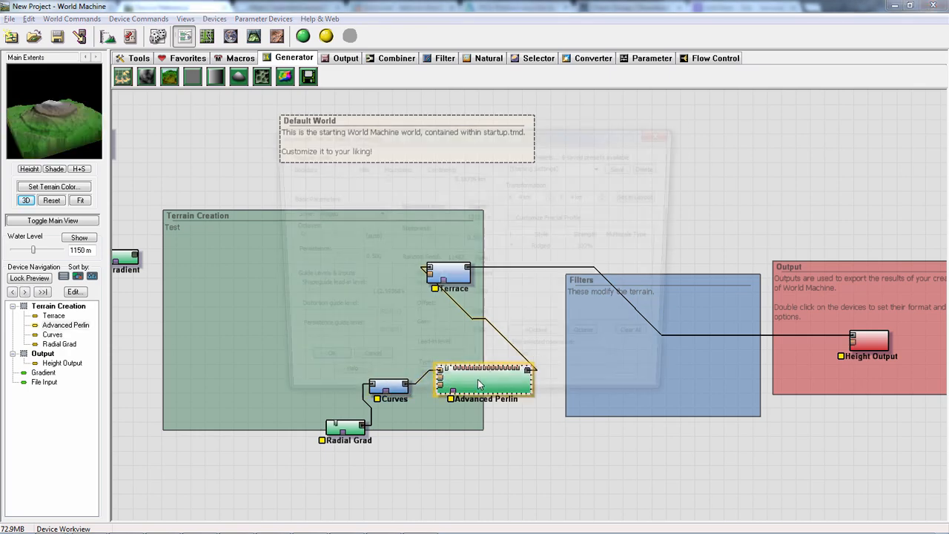
mouse_move(384, 179)
left_mouse_down()
mouse_move(372, 181)
mouse_move(399, 182)
mouse_move(375, 180)
left_mouse_up()
left_click_drag(430, 245, 449, 239)
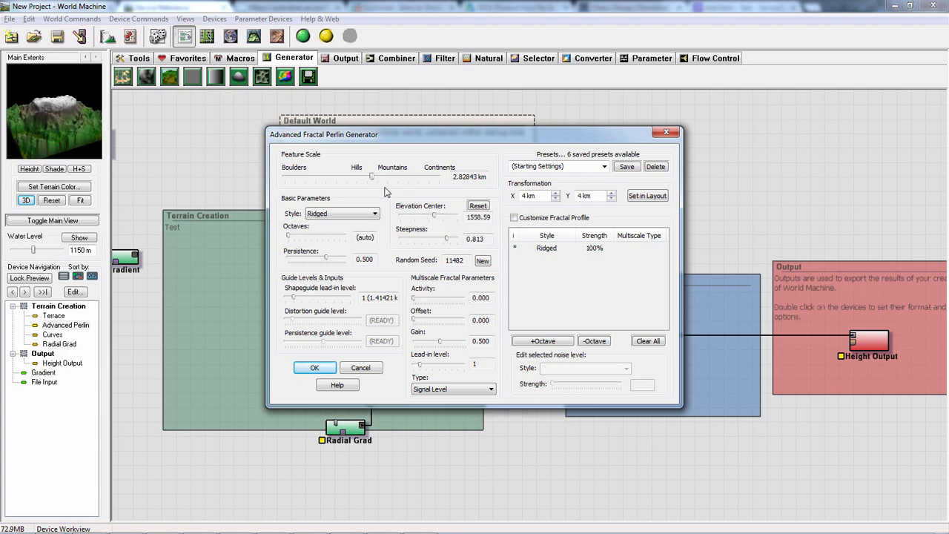
mouse_move(371, 182)
left_mouse_down()
mouse_move(356, 182)
mouse_move(407, 184)
mouse_move(381, 189)
mouse_move(386, 182)
left_mouse_up()
left_click_drag(295, 298, 313, 298)
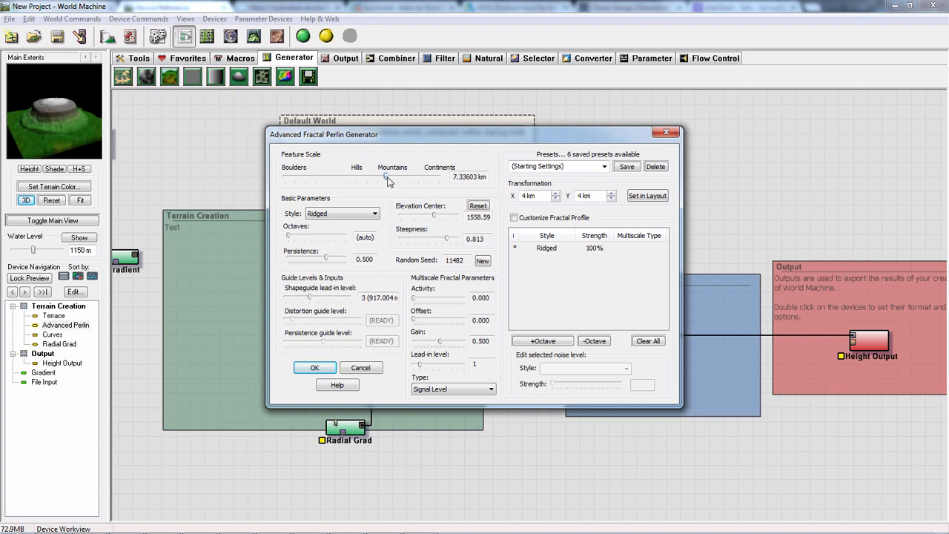
mouse_move(388, 182)
left_mouse_down()
mouse_move(398, 182)
mouse_move(382, 187)
mouse_move(391, 184)
left_mouse_up()
left_click_drag(434, 214, 456, 242)
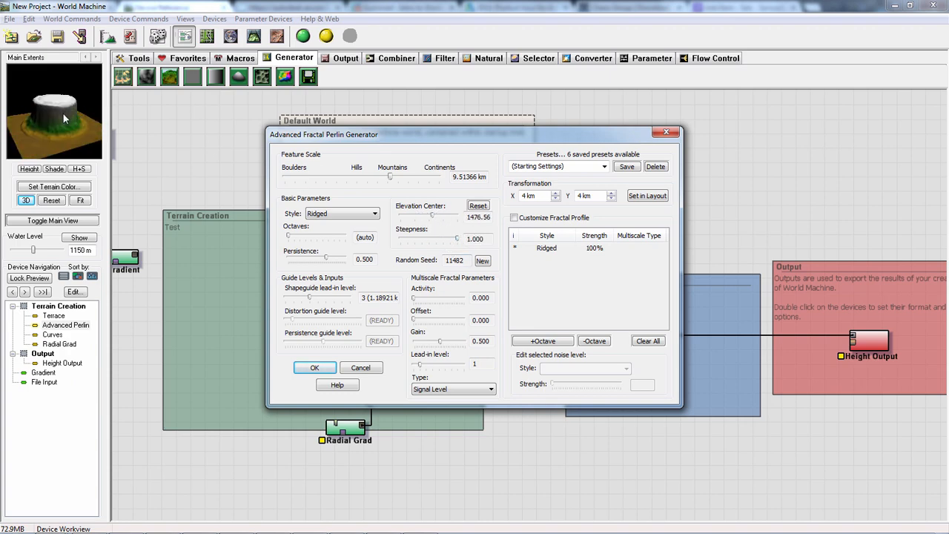
left_click(319, 366)
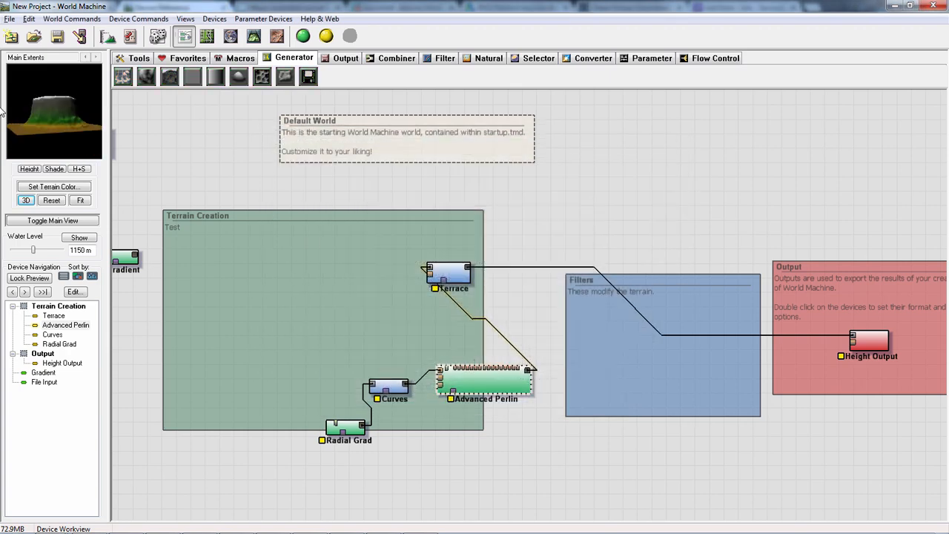
left_click_drag(102, 145, 64, 120)
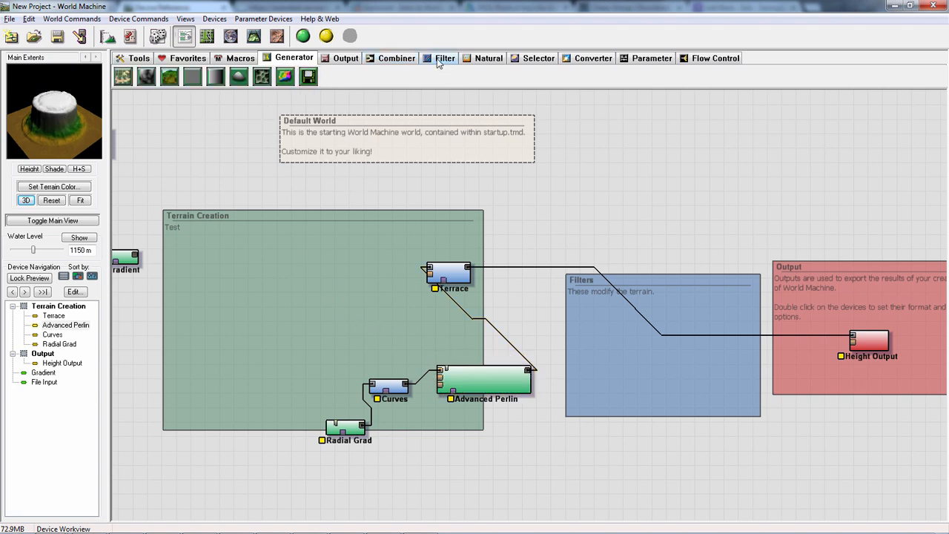
- Insert a Simple Transform filter into the connection between Advanced Perlin and Terrace
left_click(439, 61)
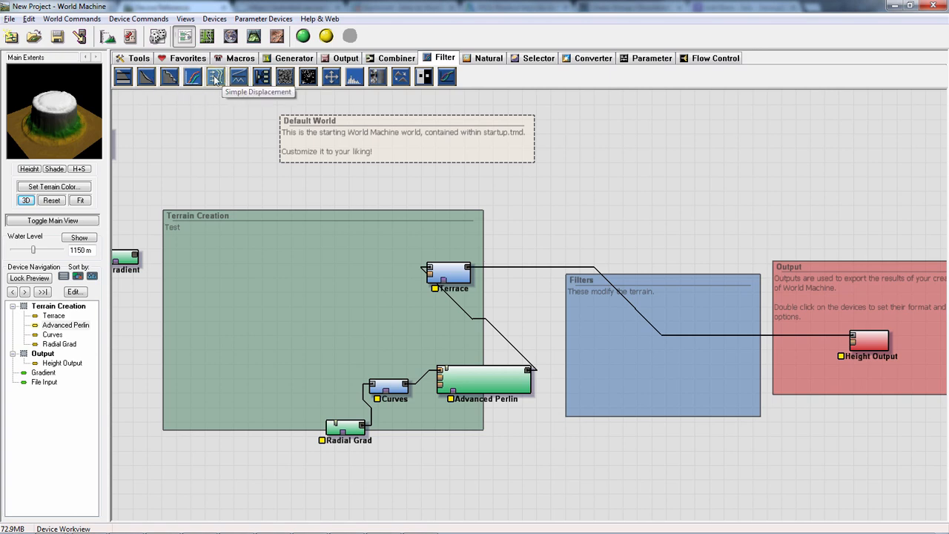
left_click(146, 76)
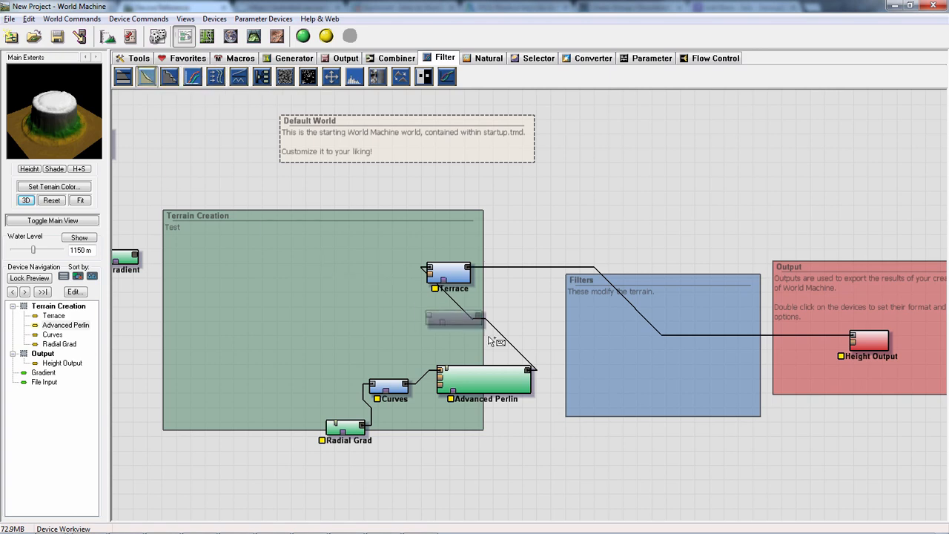
left_click(542, 348)
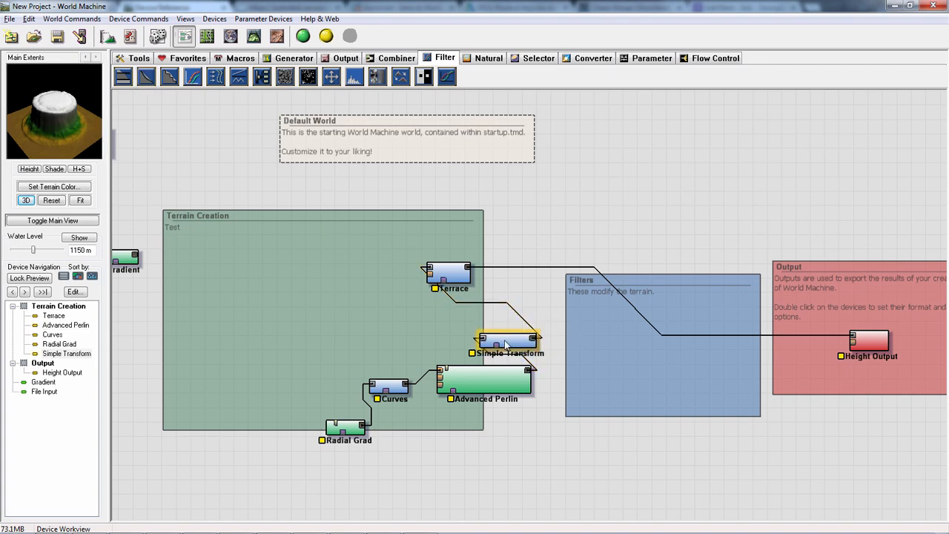
- Try Simple Transform with full Canyonize and Midland Plateau, low Glaciate and high Cubic midlands, and delete the device
double_click(512, 340)
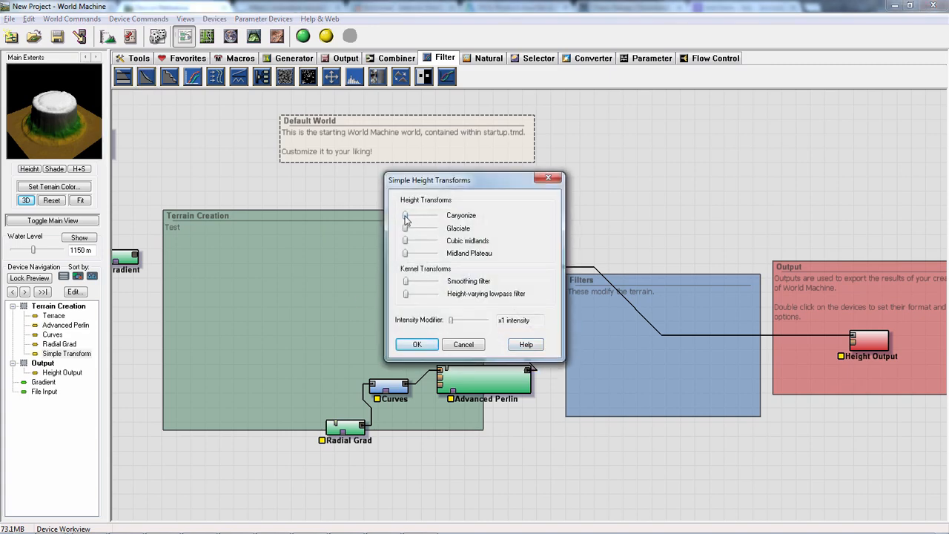
mouse_move(417, 223)
left_mouse_down()
mouse_move(448, 223)
mouse_move(434, 229)
mouse_move(405, 215)
mouse_move(434, 217)
left_mouse_up()
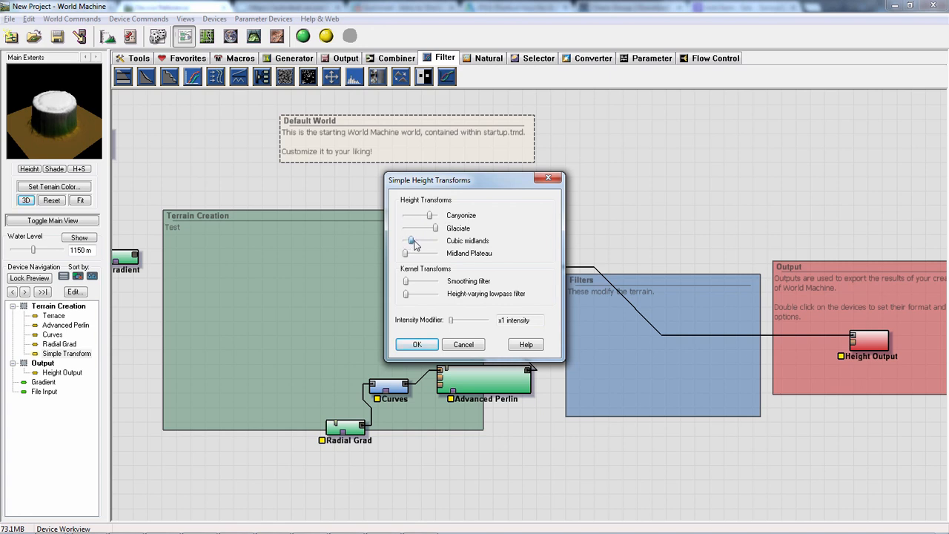
left_click_drag(415, 245, 455, 220)
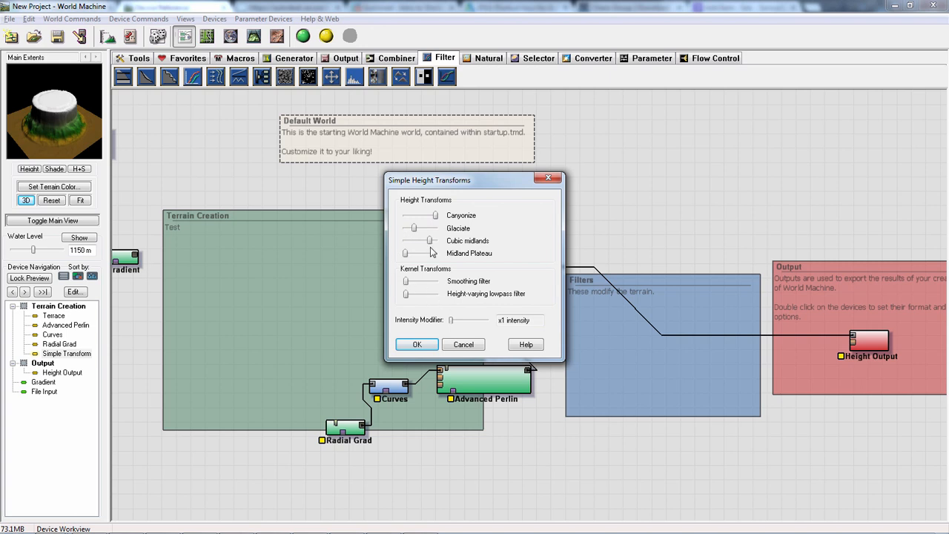
left_click_drag(407, 257, 433, 255)
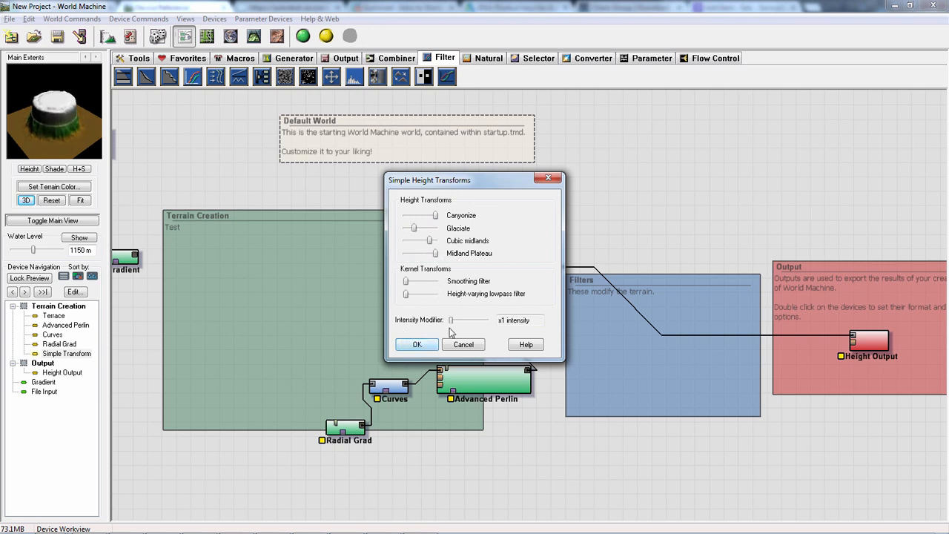
left_click(416, 344)
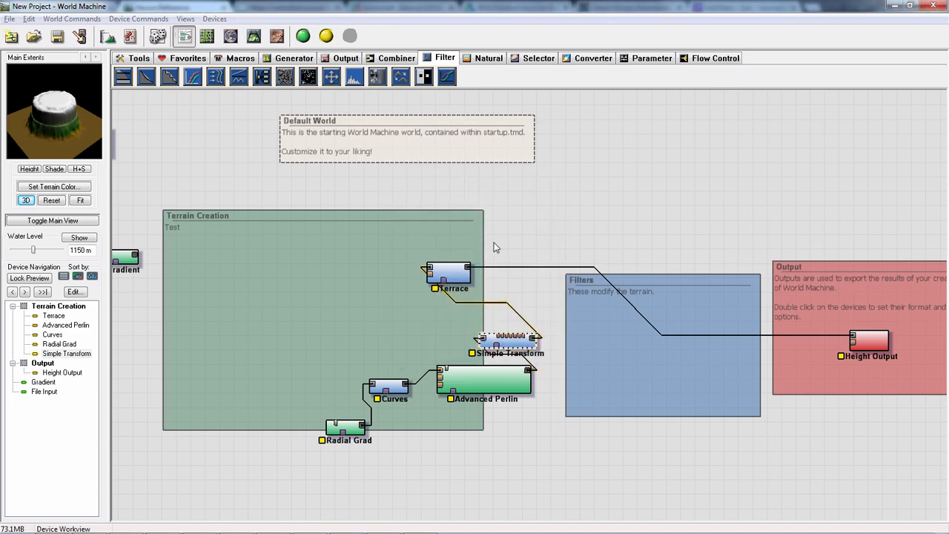
key("Delete")
key("Return")
- Move Terrace just outside the Terrain Creation group, between it and Filters, and Advanced Perlin back inside above Curves
left_click_drag(460, 276, 531, 292)
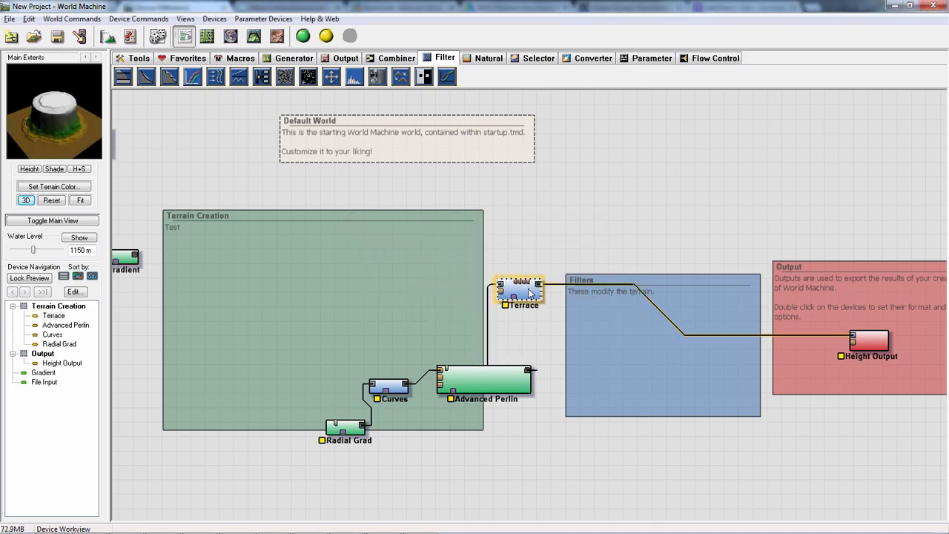
left_click(490, 380)
left_click_drag(489, 379, 430, 274)
- Set Terrace's shape to about 0.82156 and layering to 1, and shift the device slightly up towards the group's corner
double_click(515, 289)
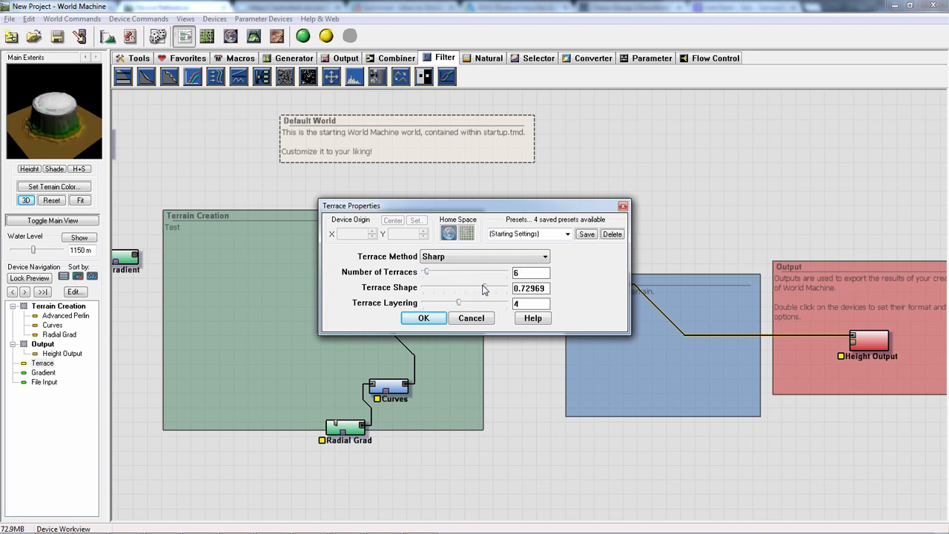
left_click_drag(482, 289, 427, 305)
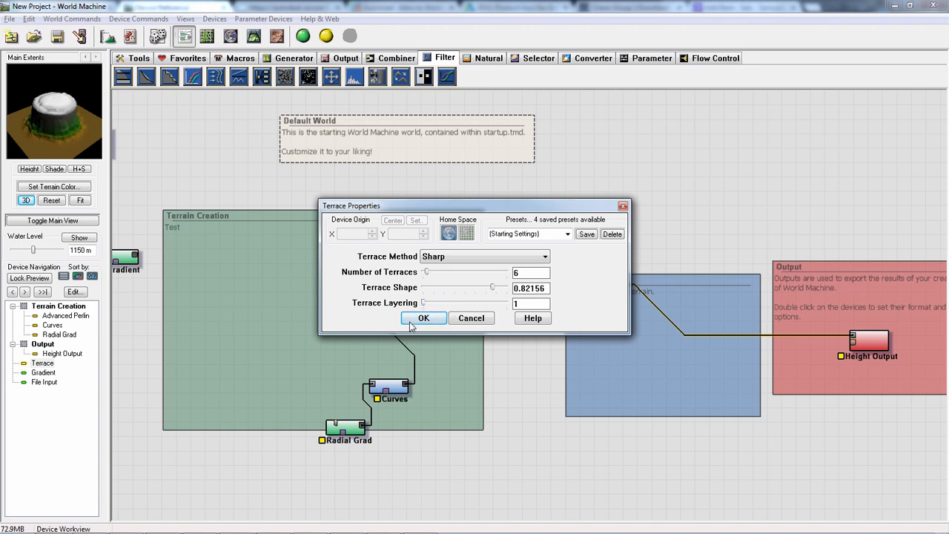
left_click(422, 318)
left_click_drag(519, 285, 511, 258)
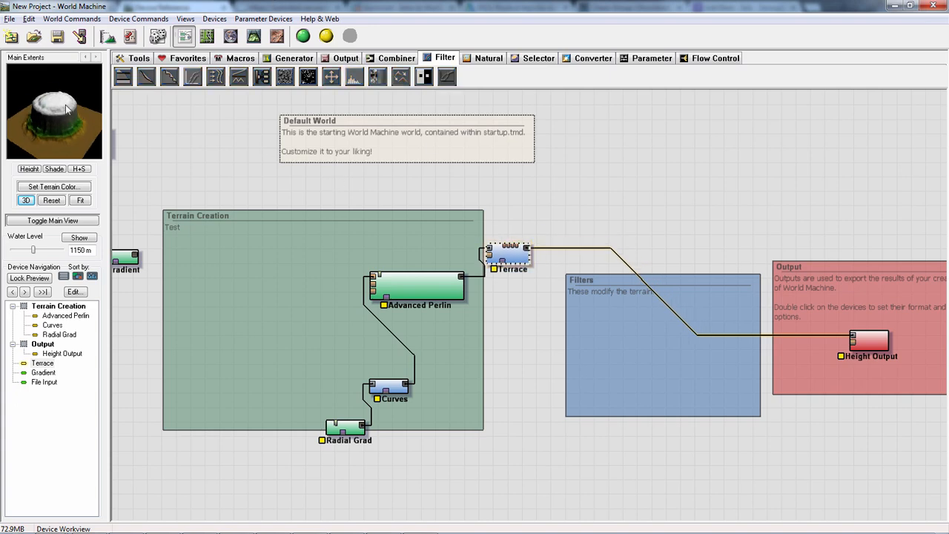
- Build the world at the normal 2049 x 2049 resolution and dismiss the build report
left_click(303, 38)
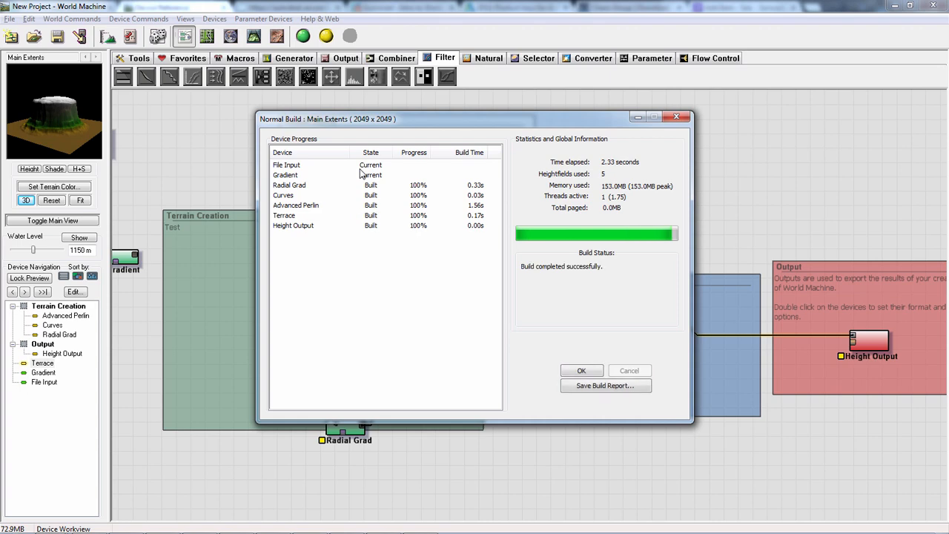
left_click(581, 370)
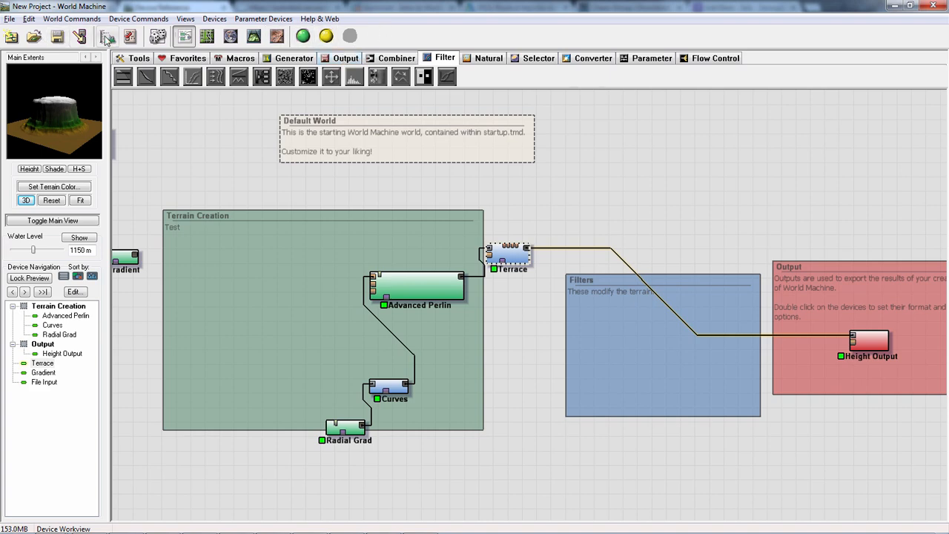
- Check the render extents and build resolution in the project settings without changing them, and display the built terrain in the 3D view
left_click(108, 39)
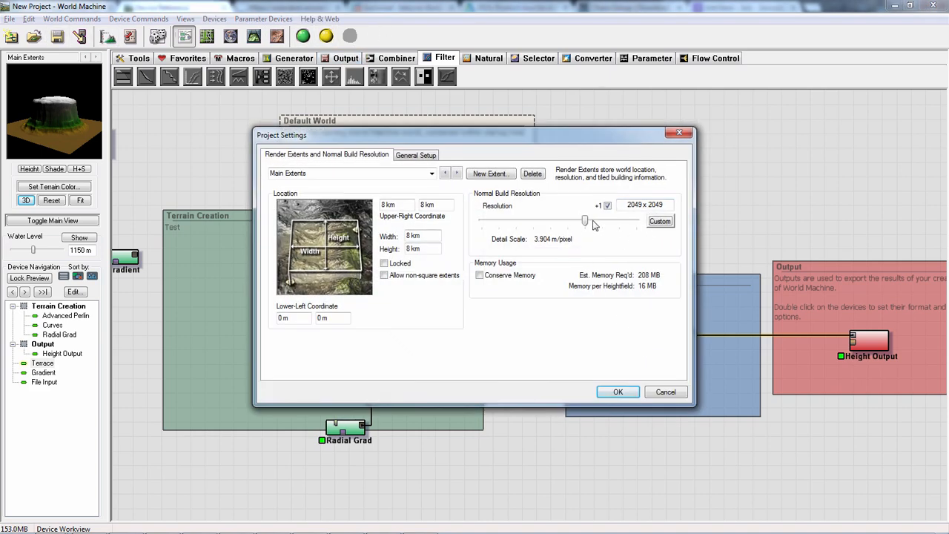
left_click(656, 393)
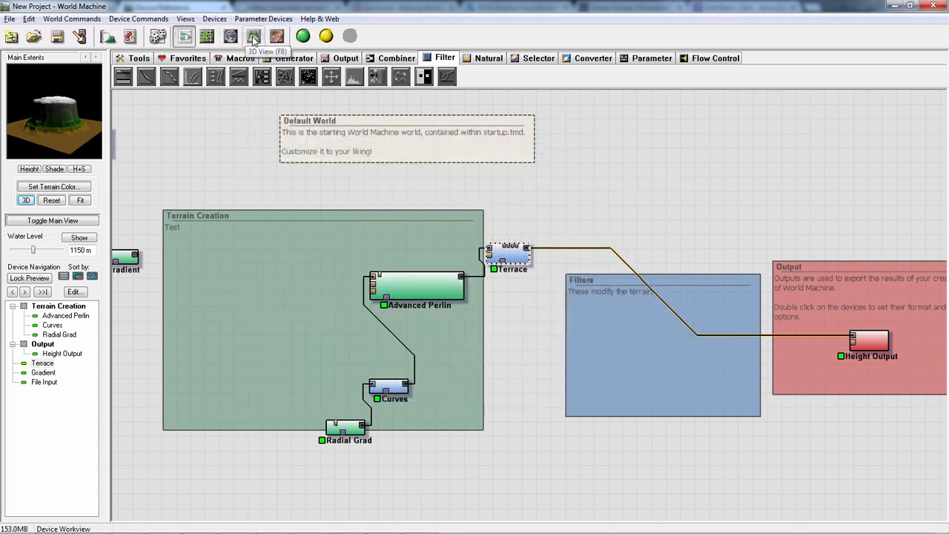
left_click(254, 37)
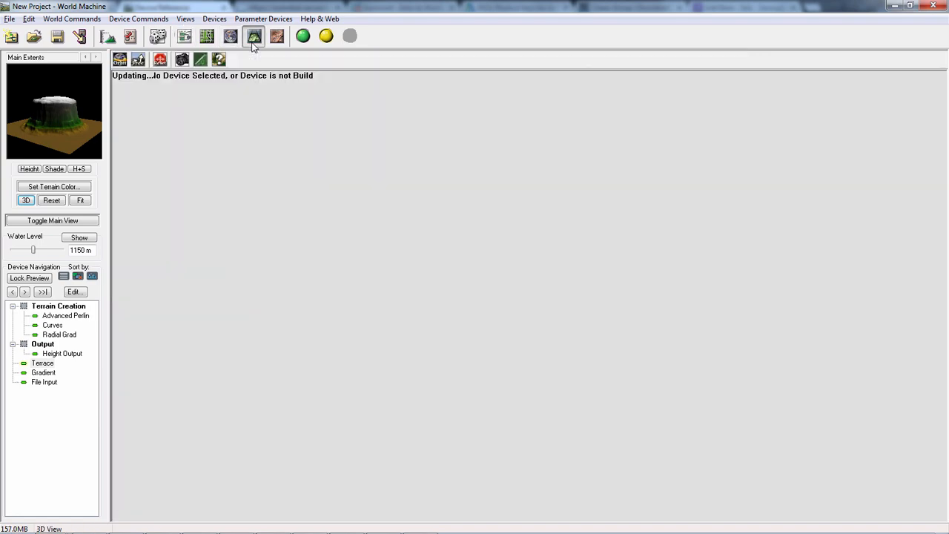
- Set Advanced Perlin's shapeguide lead-in level to 2, adjust its persistence slightly, and rebuild the world at 2049 x 2049
left_click_drag(342, 194, 517, 335)
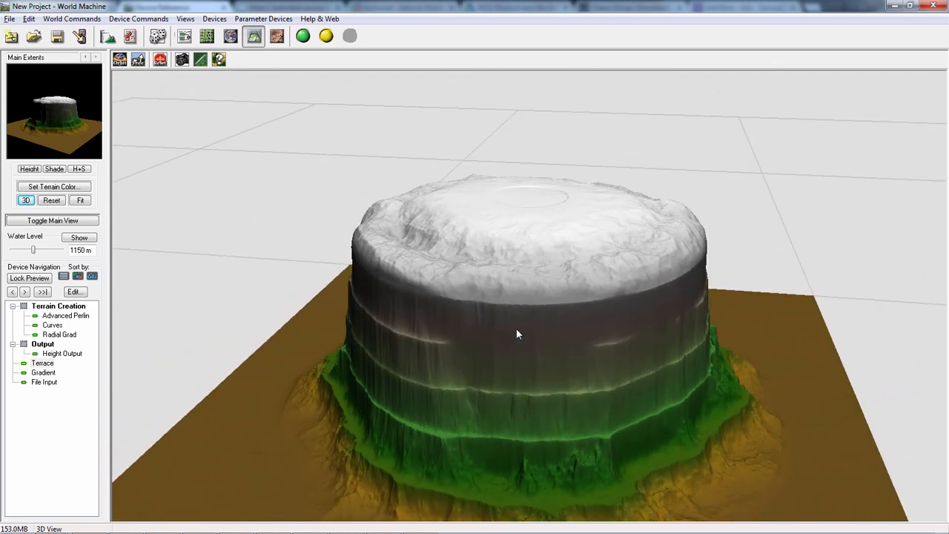
left_click(184, 37)
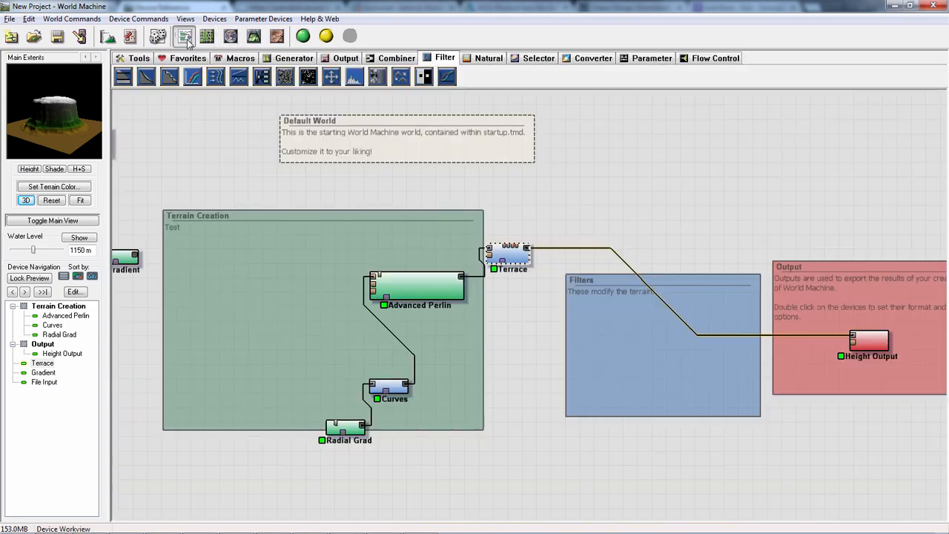
double_click(407, 293)
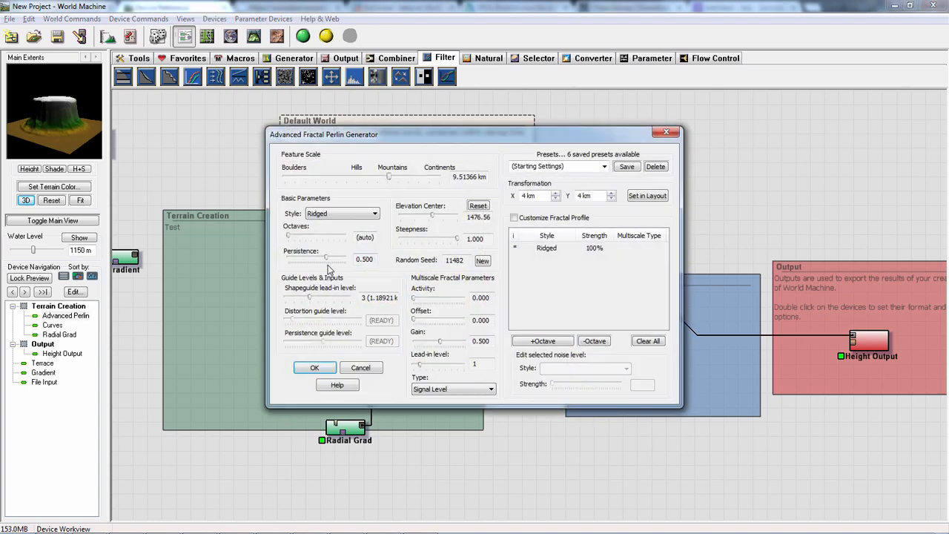
mouse_move(313, 299)
left_mouse_down()
mouse_move(332, 300)
mouse_move(302, 304)
left_mouse_up()
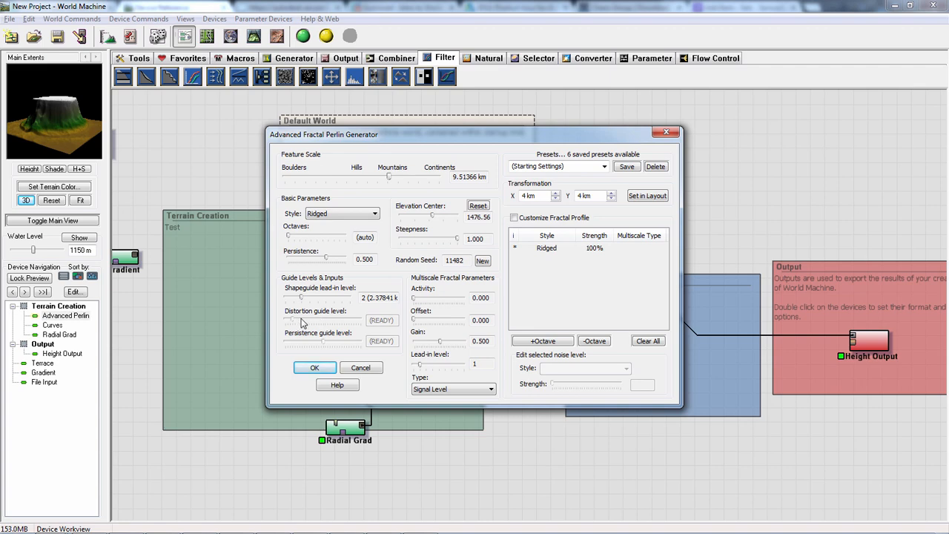
left_click_drag(331, 260, 326, 264)
left_click(315, 368)
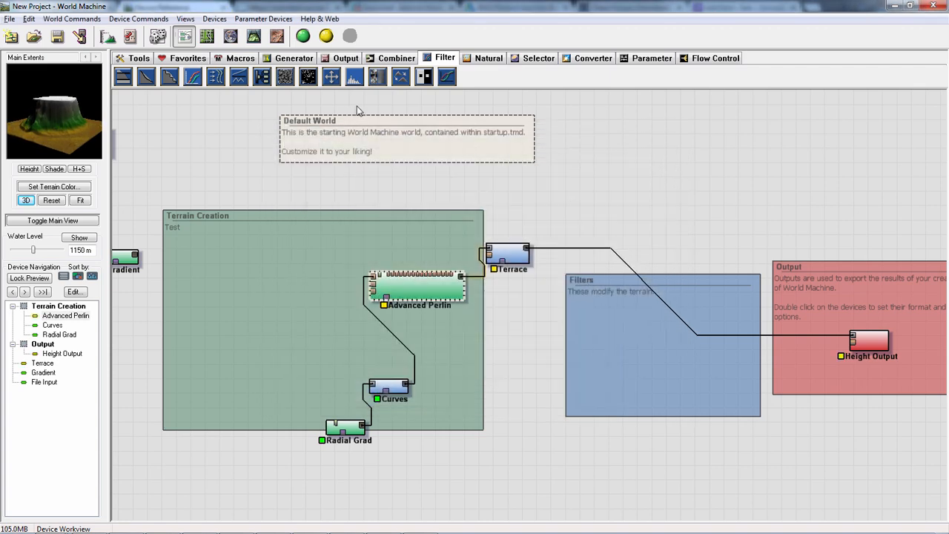
left_click(303, 36)
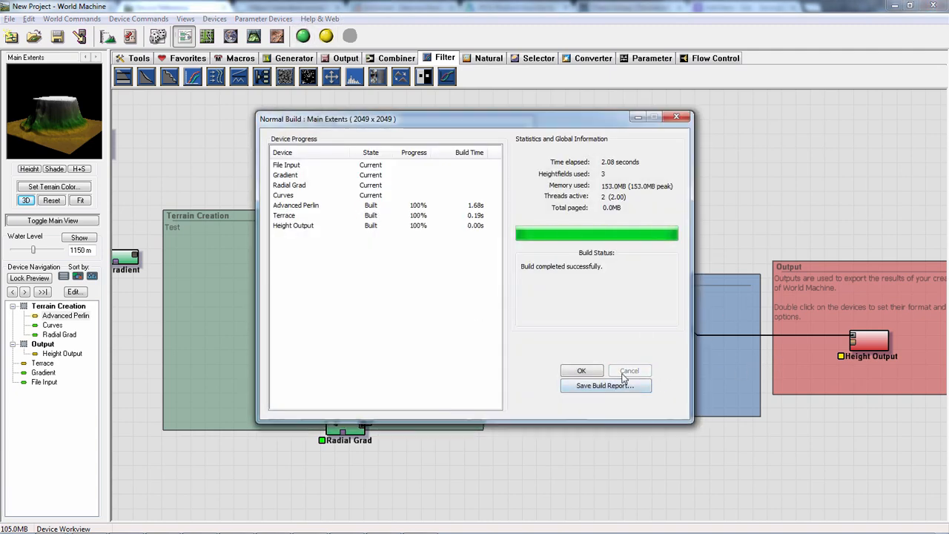
left_click(580, 371)
- Lower the number of terraces slightly in the Terrace device and apply the change
left_click(501, 266)
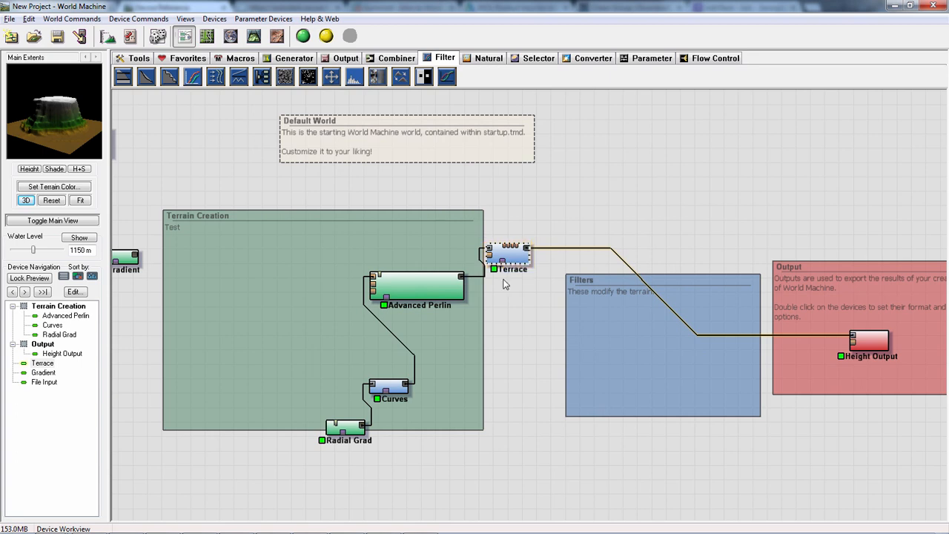
double_click(510, 260)
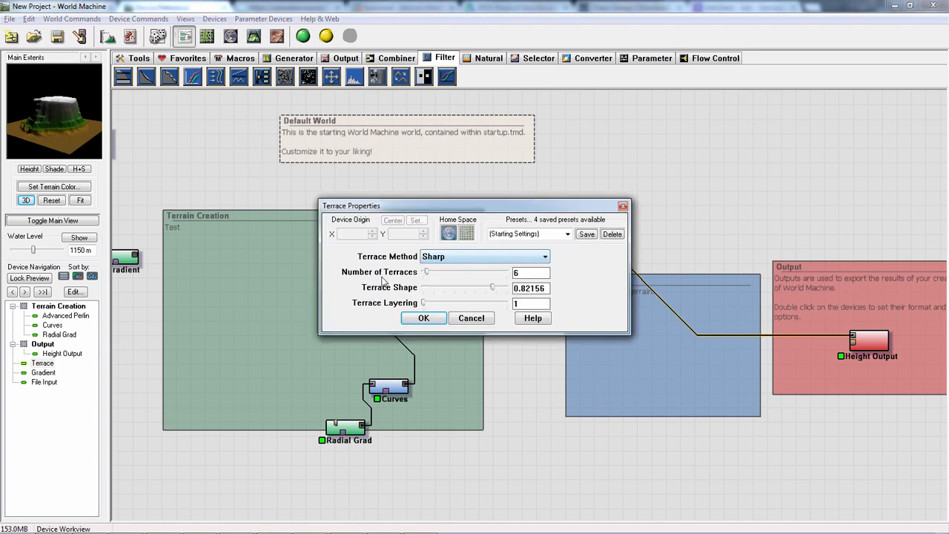
mouse_move(427, 277)
left_mouse_down()
mouse_move(439, 275)
mouse_move(426, 275)
left_mouse_up()
left_click(424, 318)
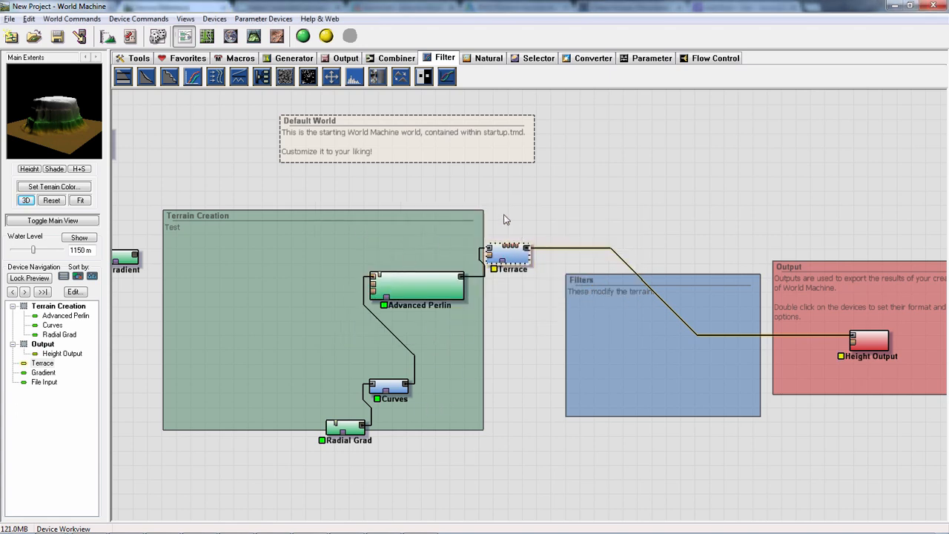
- Build the world, inspect the terraced terrain from another angle in the 3D view, and return to the device workview
left_click(303, 37)
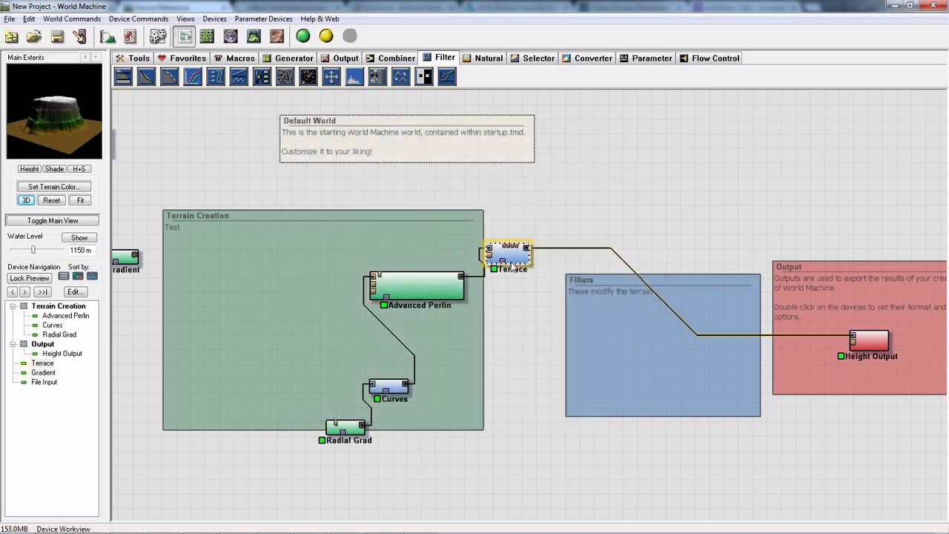
left_click(255, 39)
left_click_drag(508, 310, 452, 227)
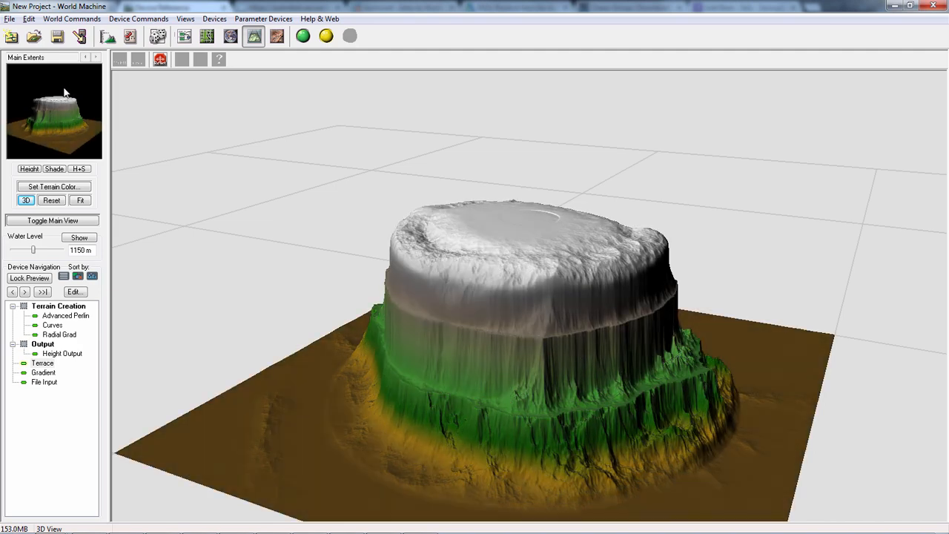
left_click(189, 37)
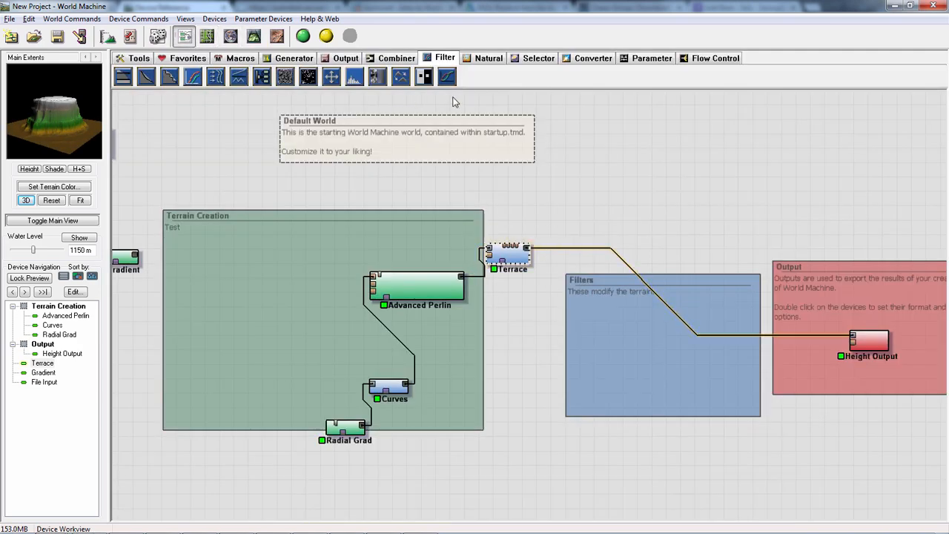
- Insert a natural Erosion device into the connection between Terrace and Height Output, above the Filters group
left_click(486, 61)
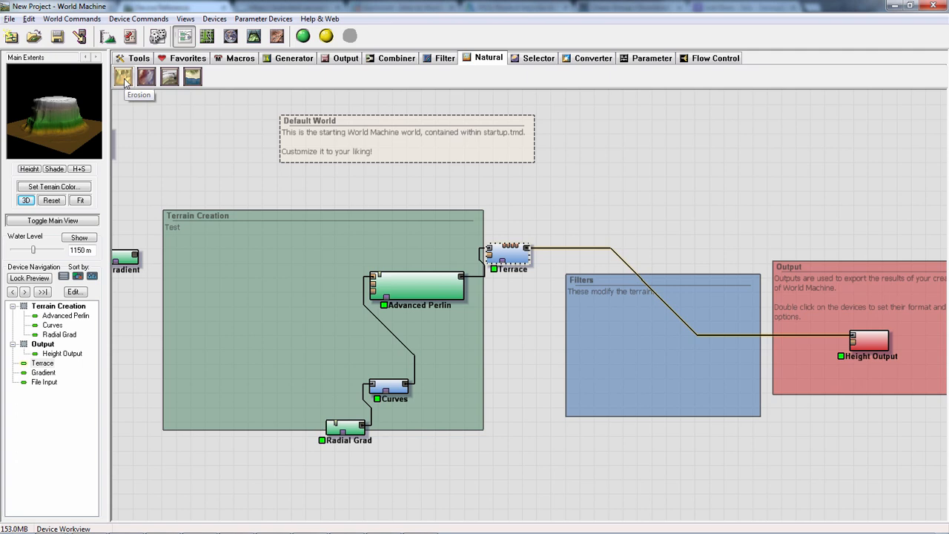
left_click_drag(123, 78, 629, 273)
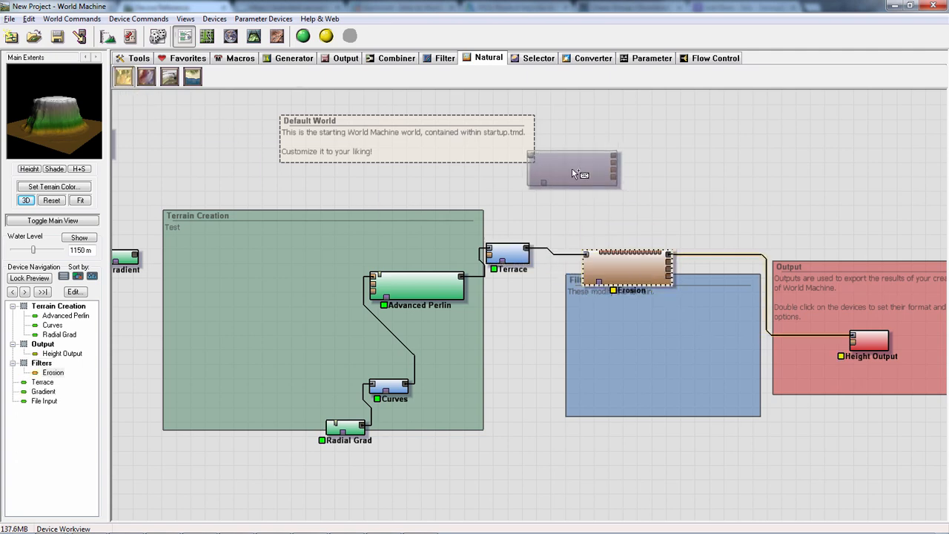
scroll(294, 247, "up", 3)
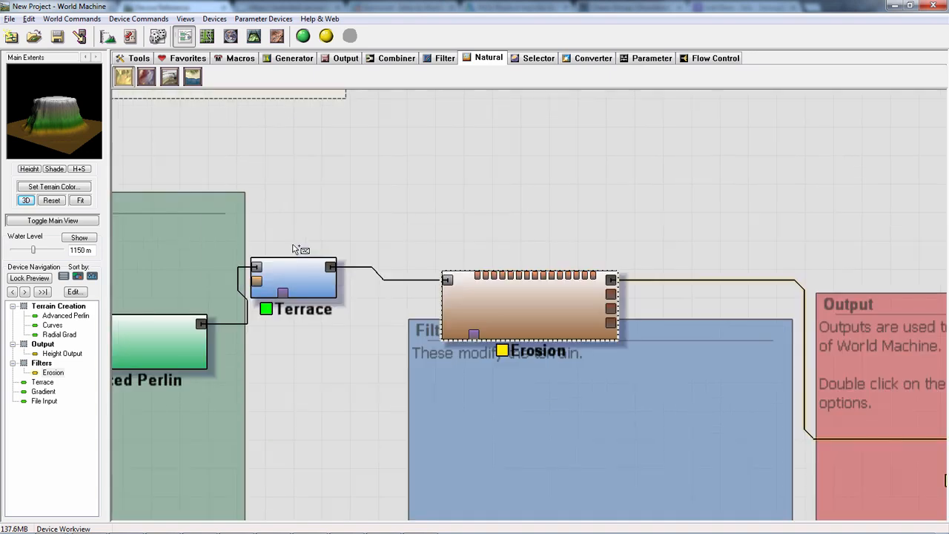
scroll(445, 196, "down", 2)
left_click(493, 201)
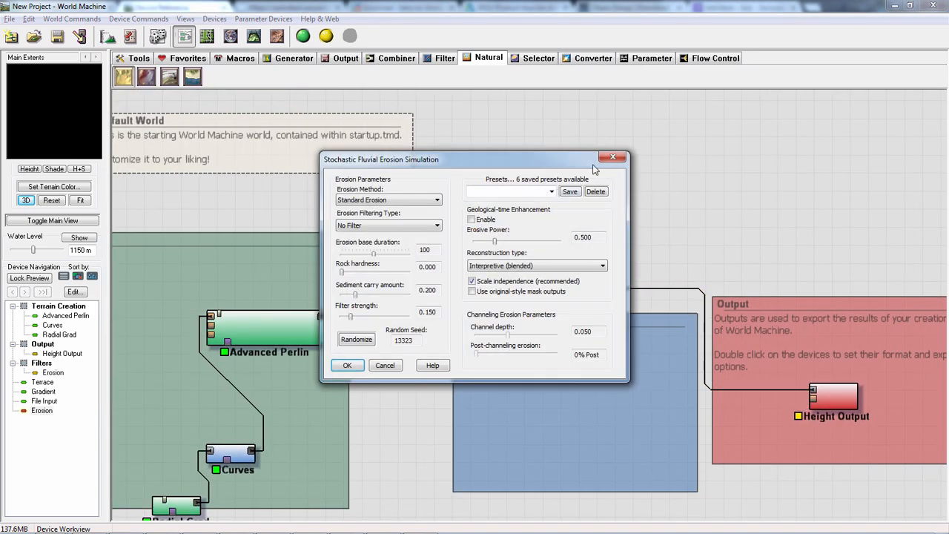
key("Escape")
key("Delete")
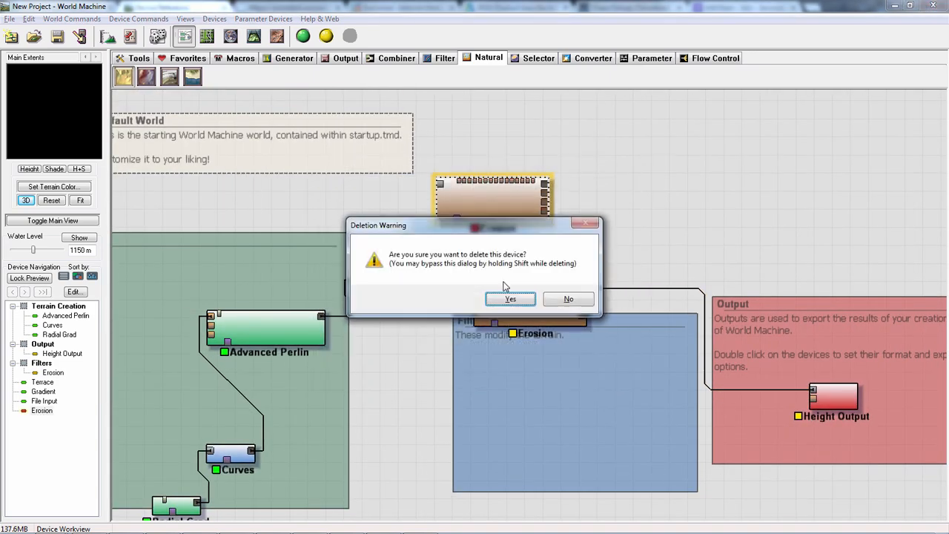
left_click(516, 299)
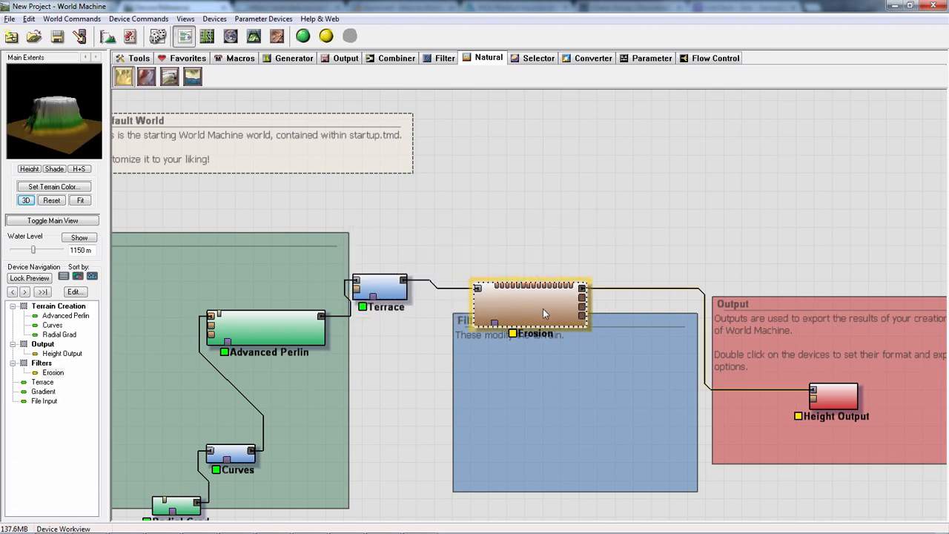
- Open the Erosion device's settings, try the Channeled Erosion method, and set the method back to Standard Erosion
double_click(543, 309)
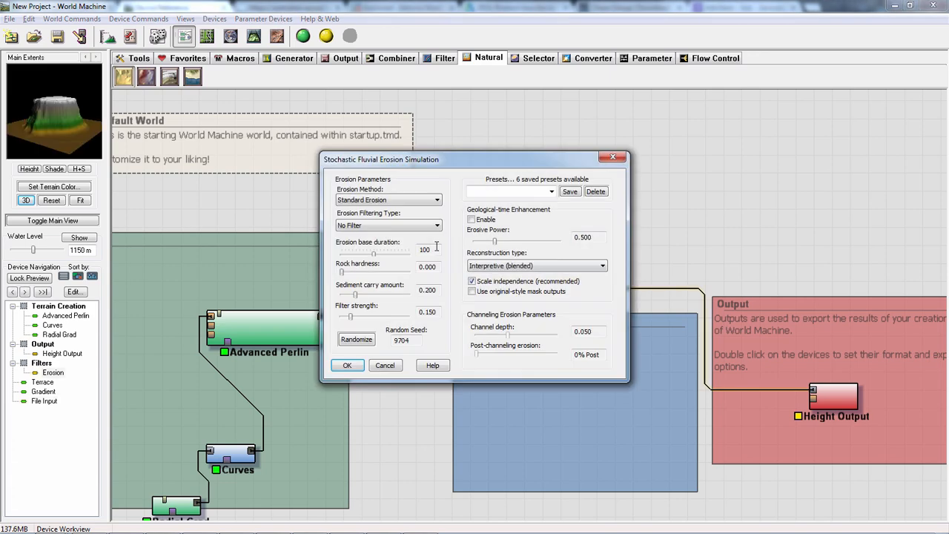
left_click(395, 201)
left_click(376, 218)
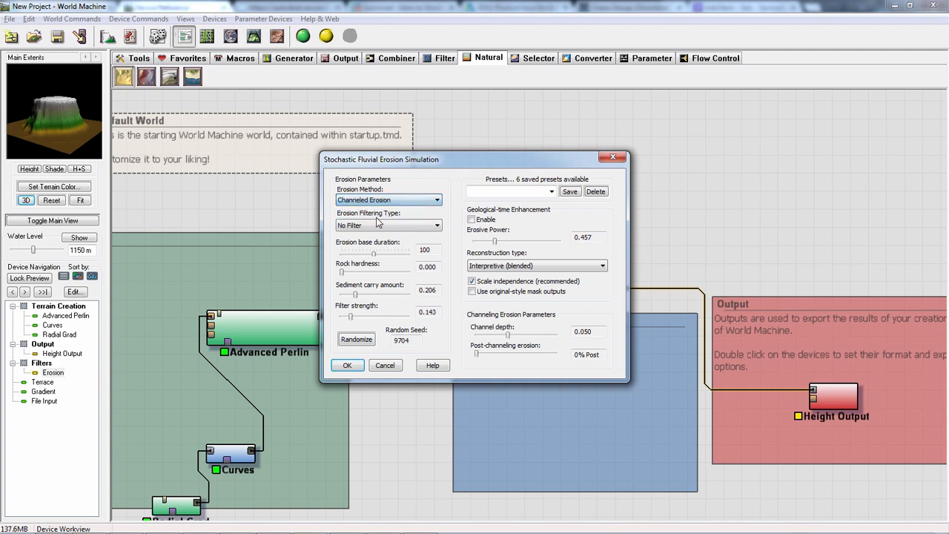
left_click(397, 201)
left_click(372, 212)
- Switch to the web browser and look through World Machine's Device Reference table of contents down to the filter devices
key("alt+Tab")
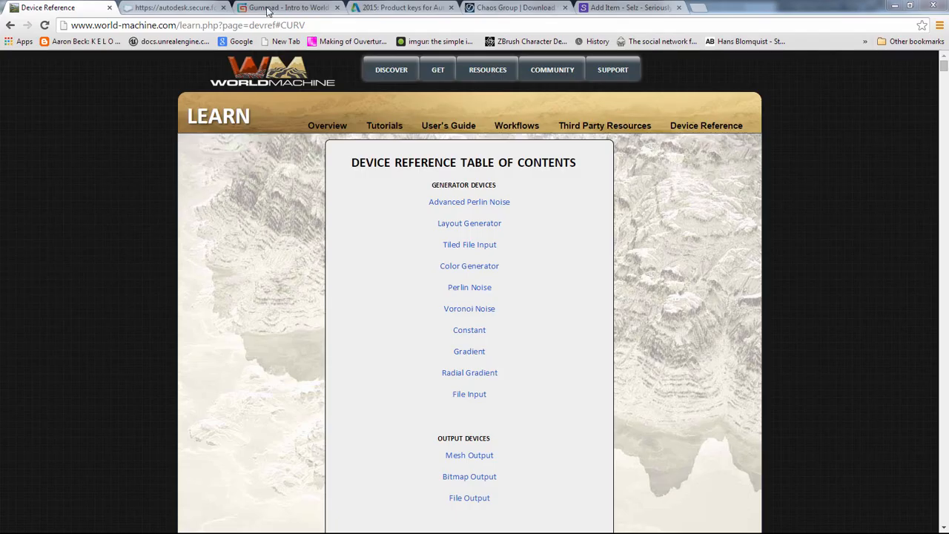
left_click_drag(310, 26, 230, 4)
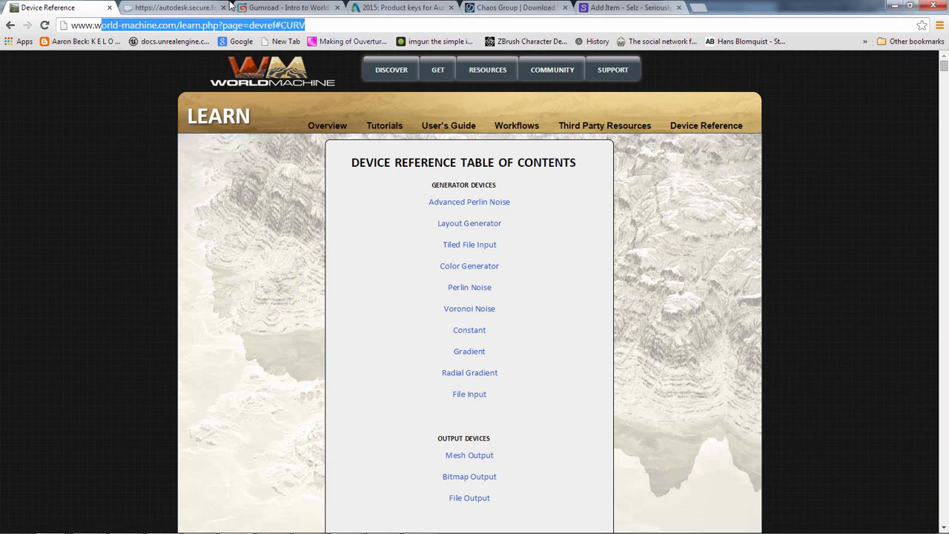
left_click(331, 220)
scroll(571, 245, "down", 1)
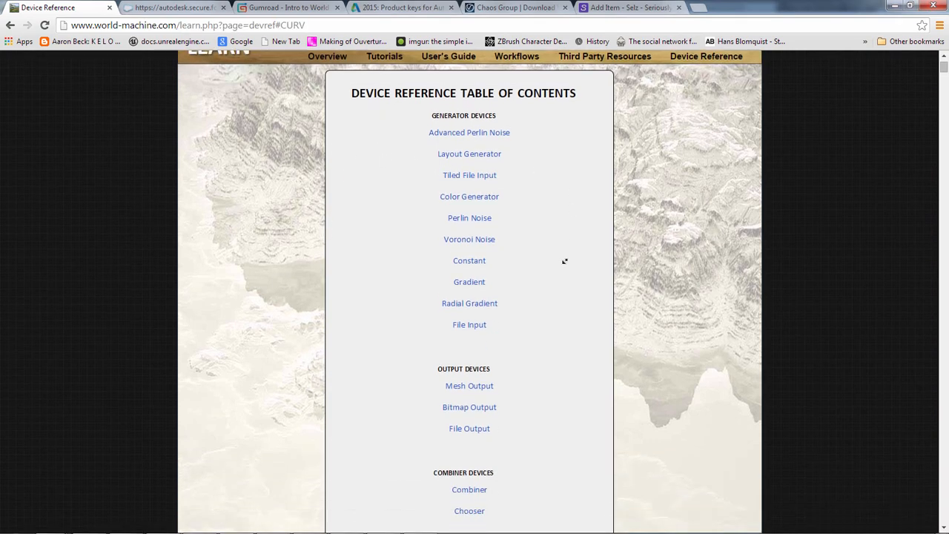
scroll(548, 348, "up", 1)
left_click_drag(571, 444, 350, 161)
left_click(561, 330)
scroll(562, 341, "down", 7)
scroll(561, 363, "down", 1)
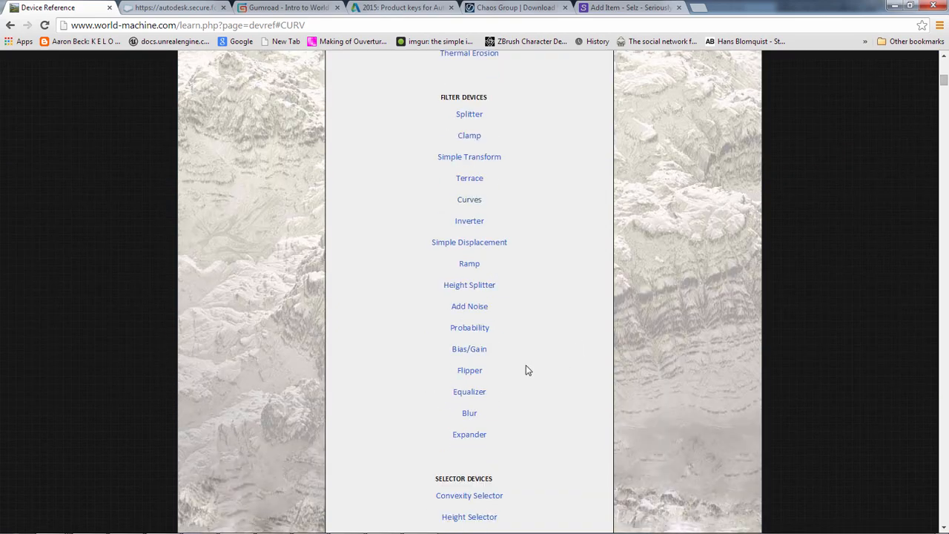
- Open the Equalizer reference entry, skim the device descriptions after it, and switch back to World Machine
left_click(470, 392)
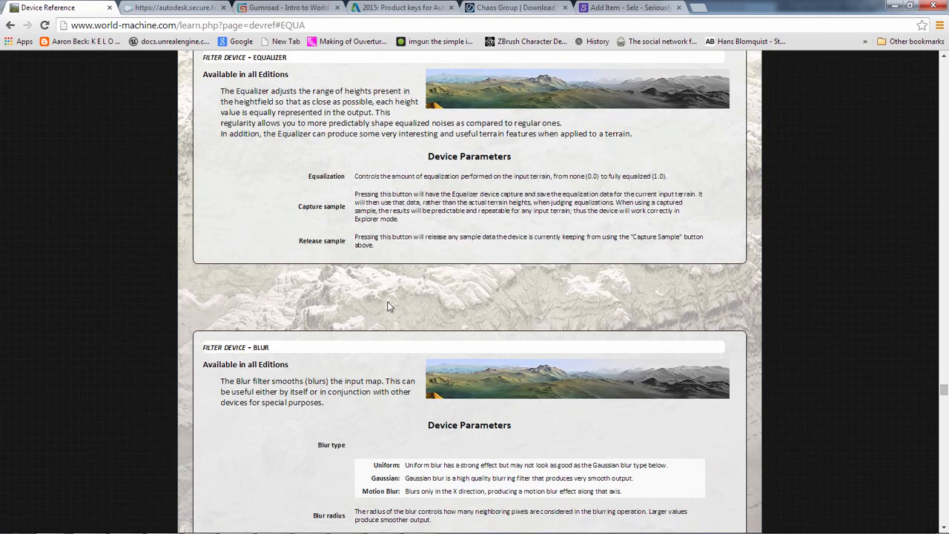
scroll(663, 363, "down", 20)
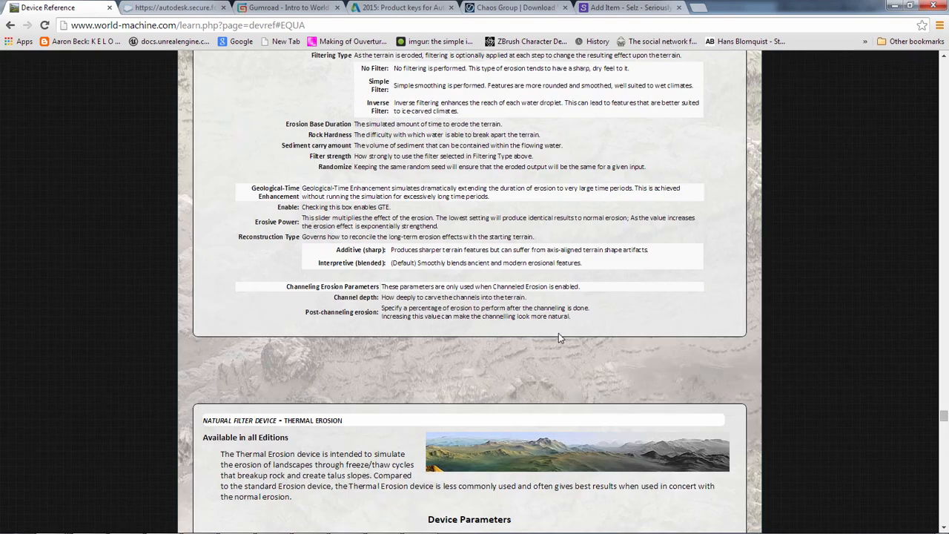
scroll(529, 355, "down", 20)
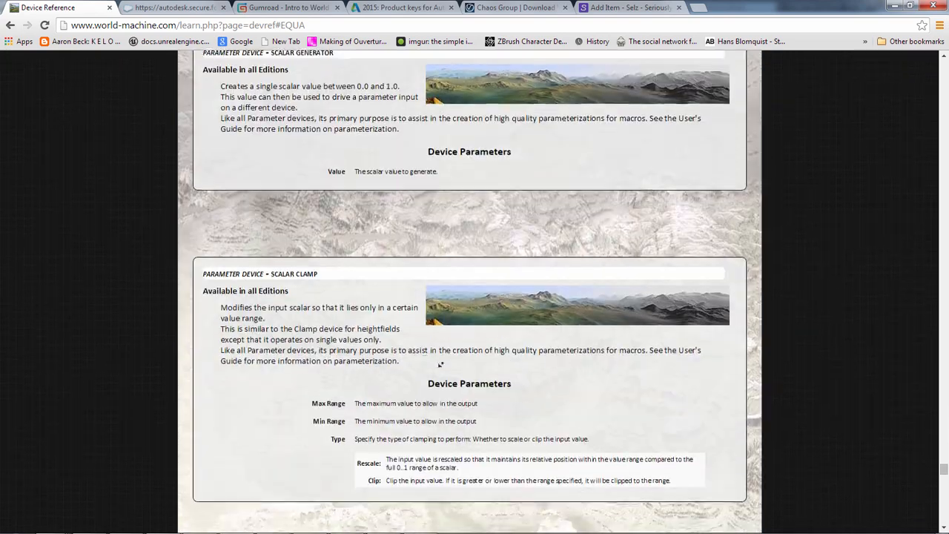
scroll(481, 457, "down", 3)
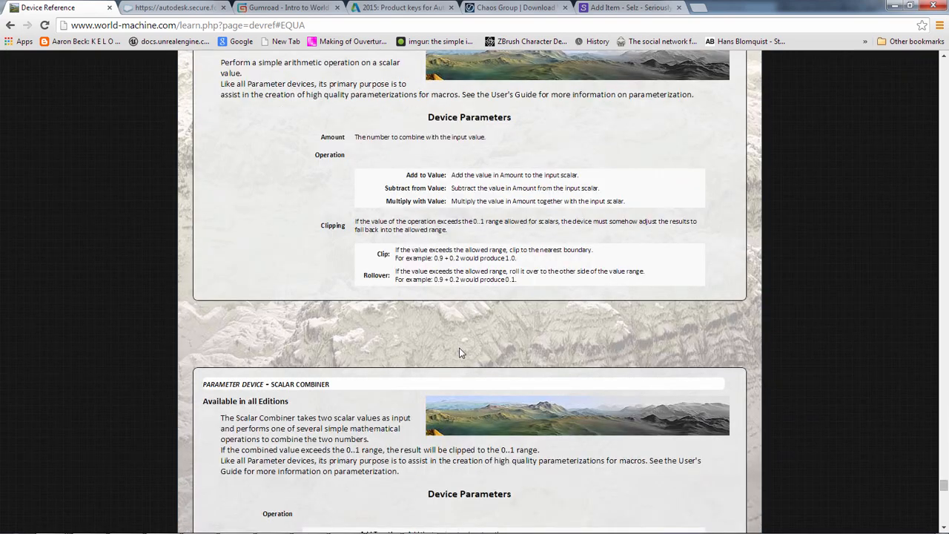
scroll(315, 317, "up", 15)
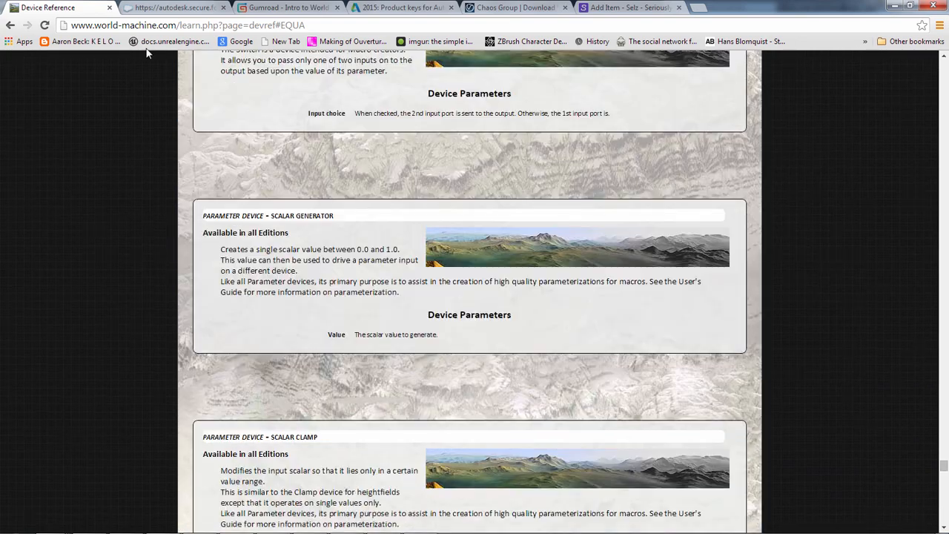
left_click(123, 26)
key("alt+Tab")
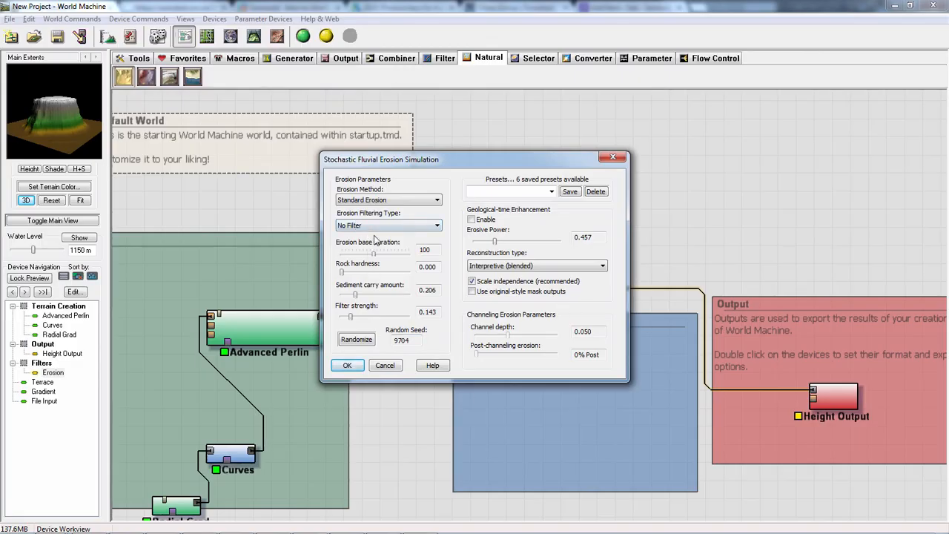
- Try other filtering types for the Erosion device and set it back to No Filter
left_click(374, 226)
left_click(397, 254)
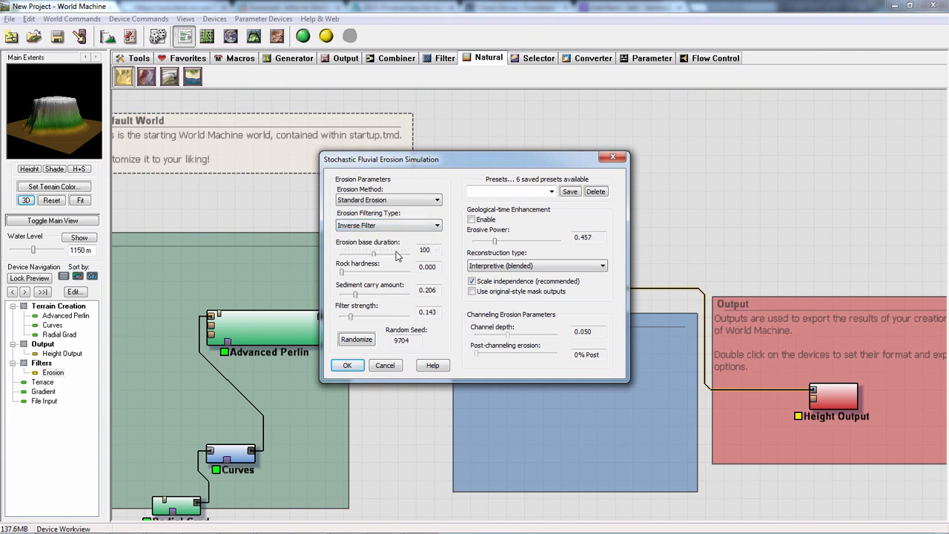
left_click(373, 226)
left_click(366, 244)
left_click(370, 225)
left_click(366, 236)
- Set Erosion's base duration to 110, sediment carry amount to 1.000 and filter strength to 1.000, keeping Interpretive reconstruction and No Filter
left_click_drag(356, 296, 417, 296)
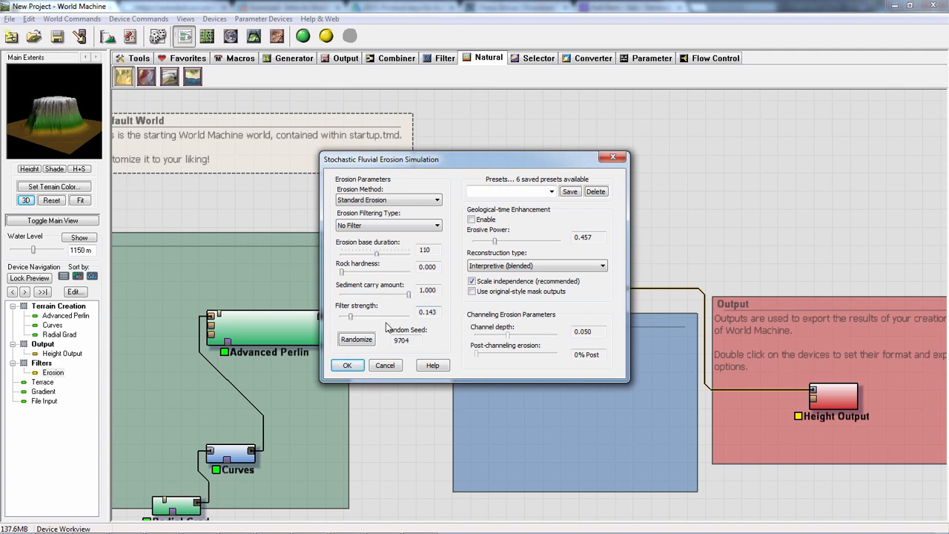
left_click_drag(351, 317, 409, 318)
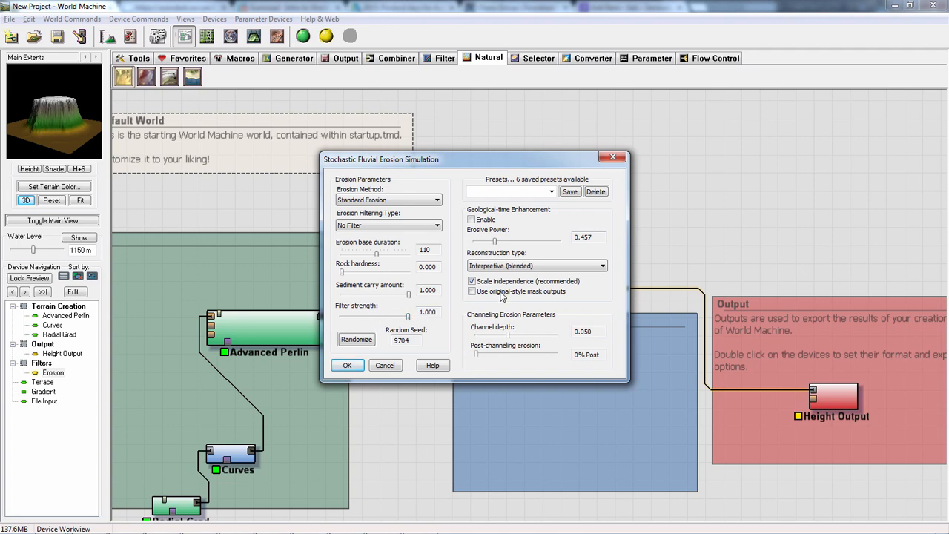
left_click(505, 266)
left_click(502, 284)
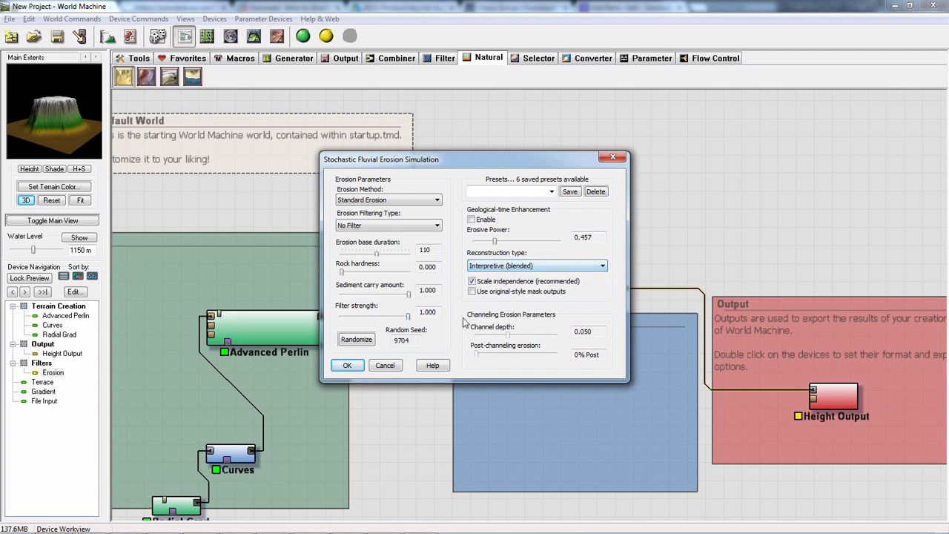
left_click(385, 226)
left_click(386, 225)
- Switch the Erosion device to Channeled Erosion with a channel depth of 0.125 and apply the settings
left_click(401, 200)
left_click(364, 219)
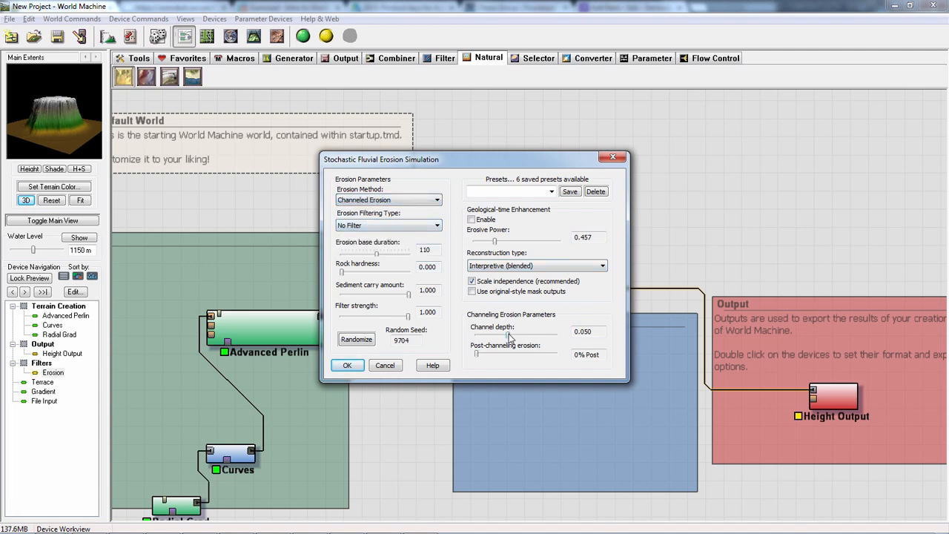
left_click_drag(510, 337, 555, 335)
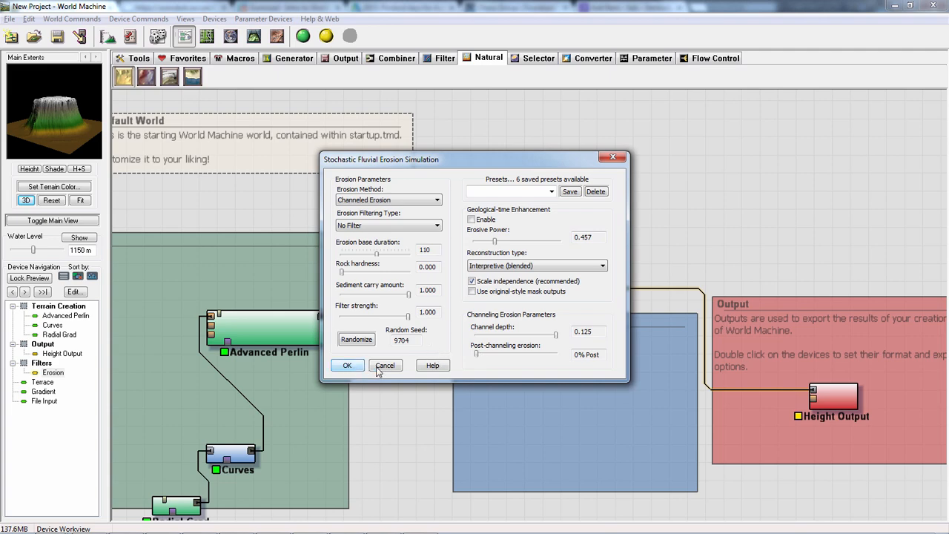
left_click(350, 371)
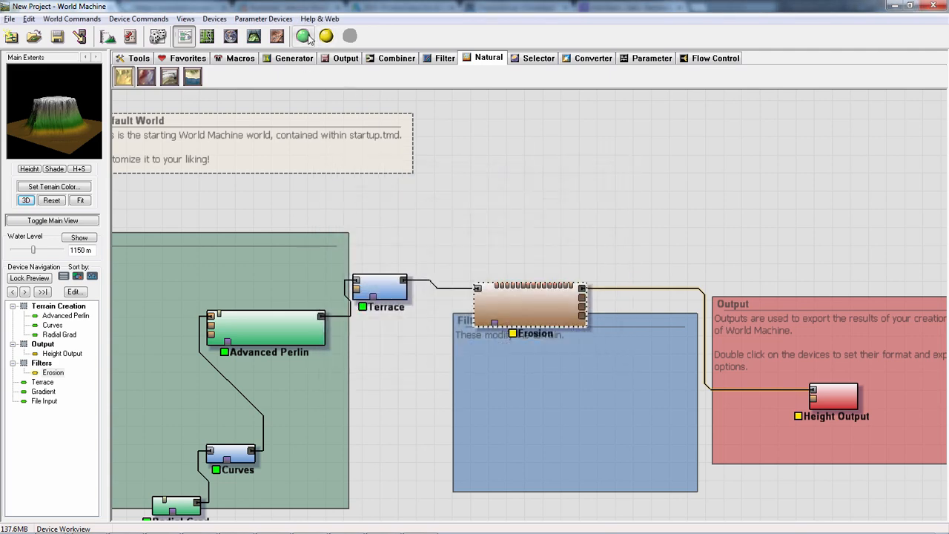
- Build the terrain with Channeled Erosion and examine the result up close in the 3D view
left_click(302, 35)
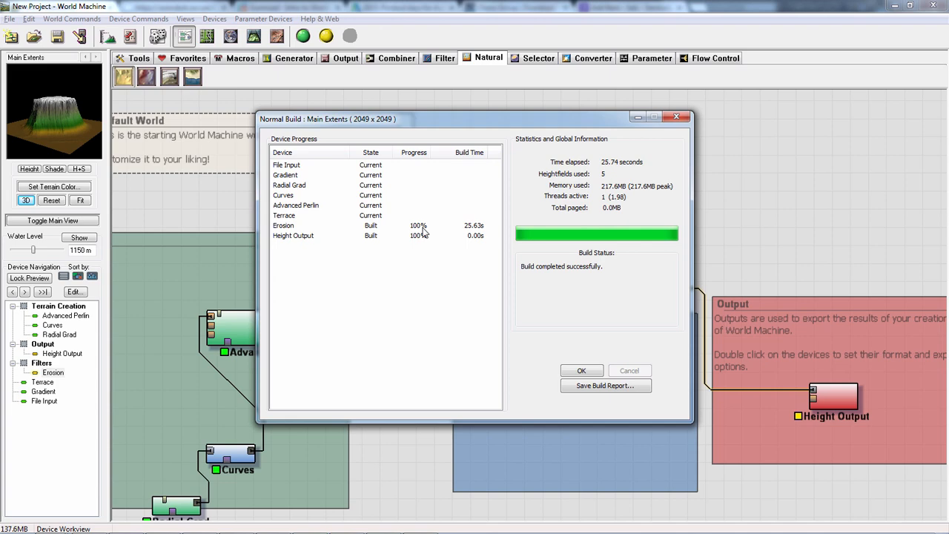
left_click(582, 371)
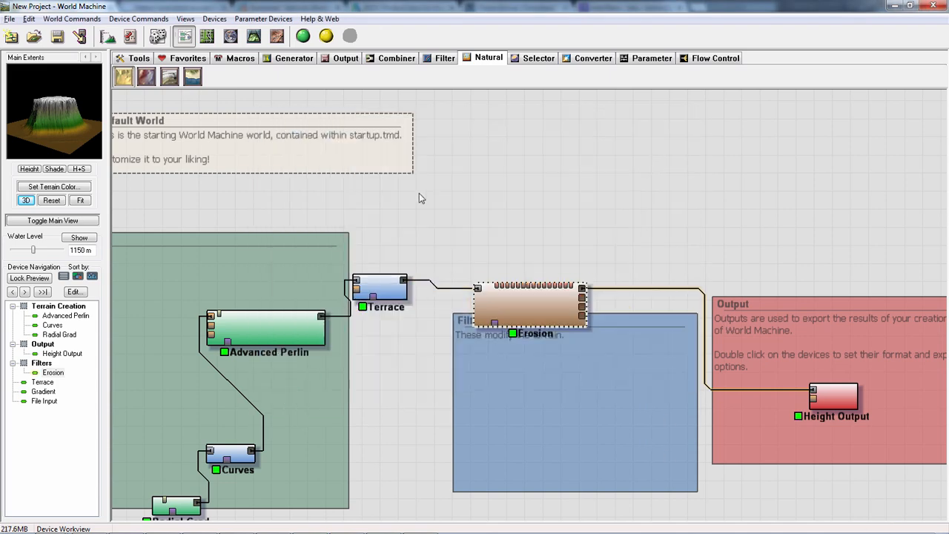
left_click(253, 36)
left_click_drag(313, 226, 571, 286)
scroll(597, 290, "up", 3)
- Switch the Erosion device to Standard Erosion with rock hardness 0.746, sediment carry amount 0.508 and filter strength 0.333
left_click(185, 35)
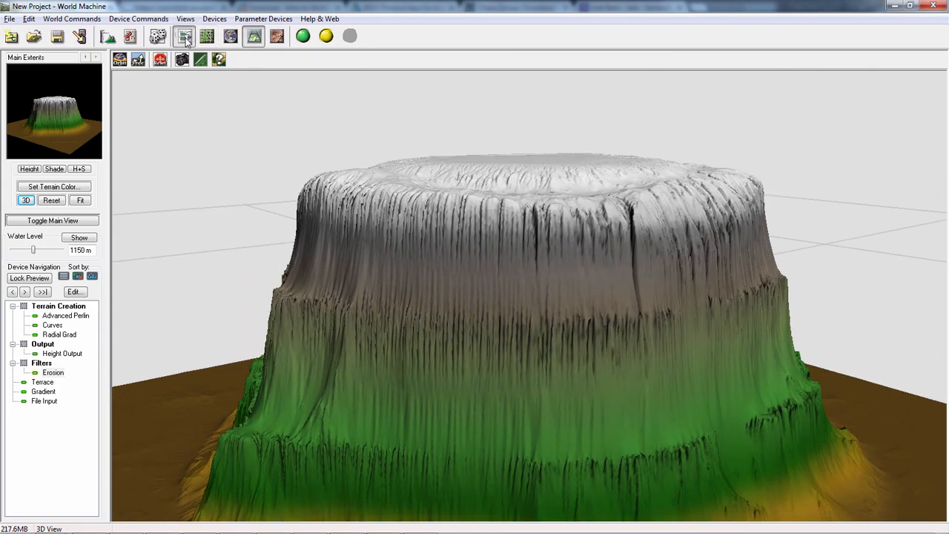
double_click(525, 299)
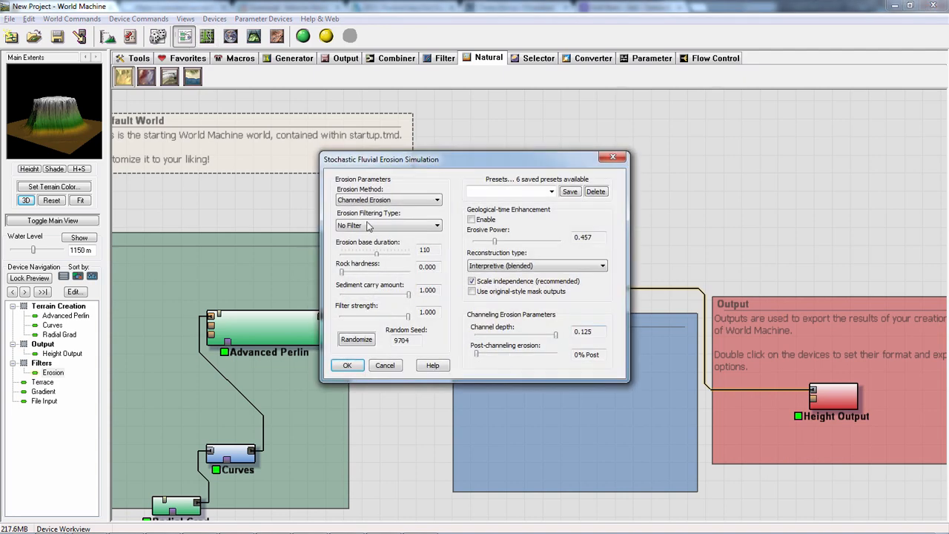
left_click(377, 202)
left_click(369, 214)
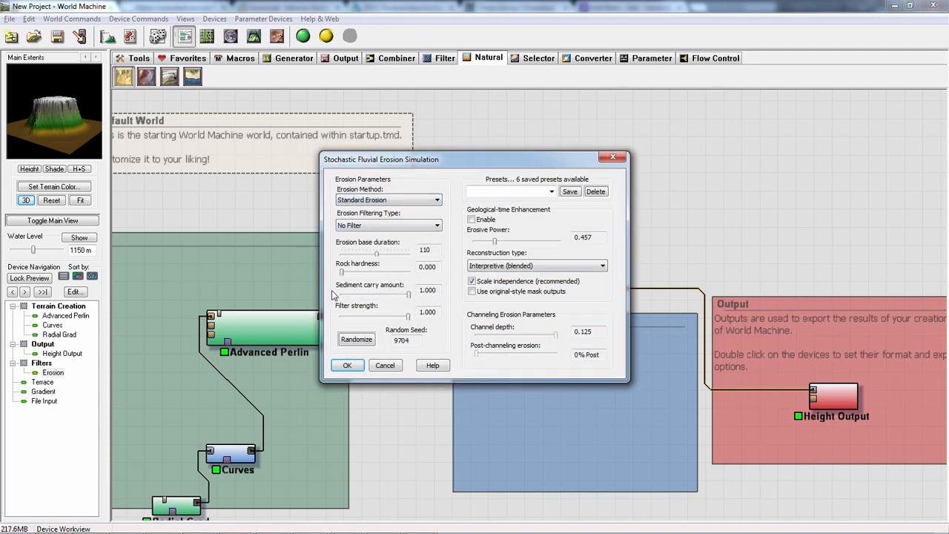
left_click_drag(410, 296, 366, 315)
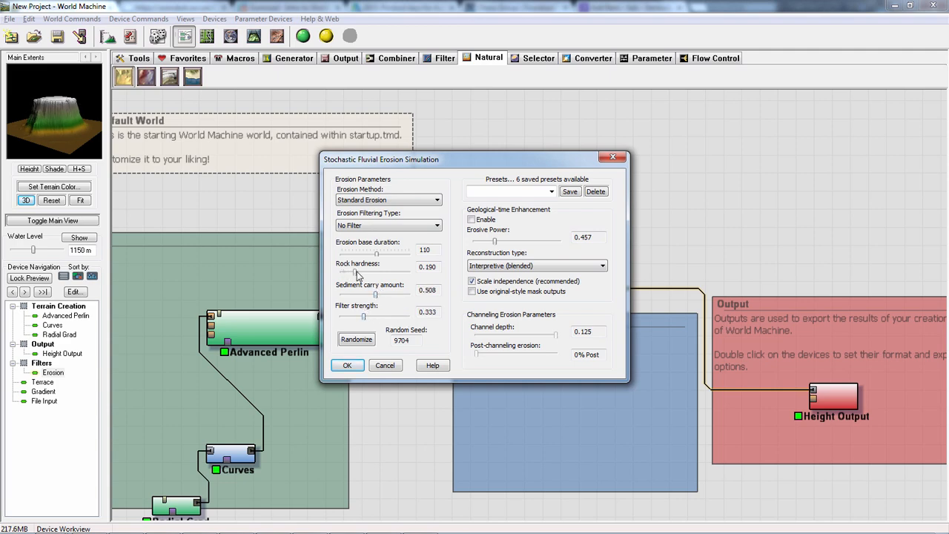
left_click_drag(357, 274, 416, 274)
- Enable Erosion's geological-time enhancement, raise its erosive power and apply the settings
left_click_drag(536, 241, 472, 245)
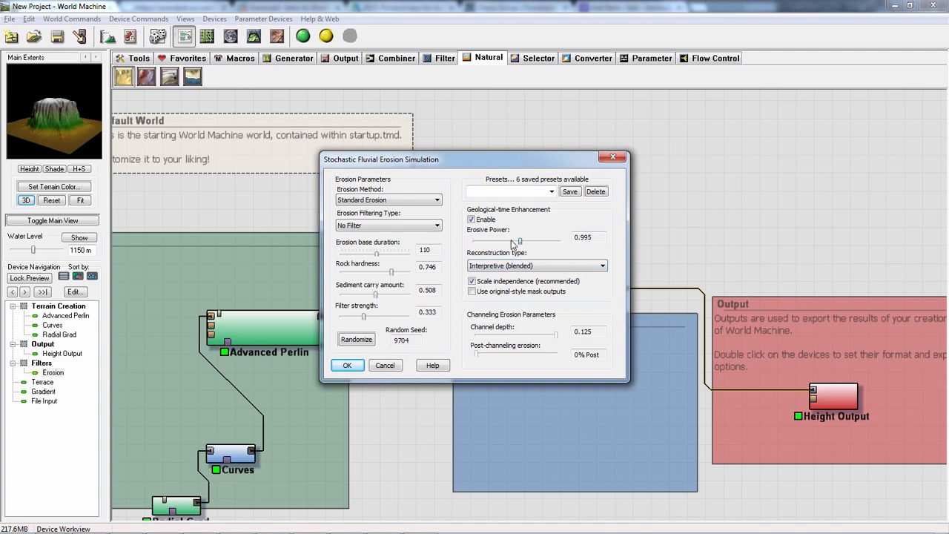
left_click_drag(511, 245, 556, 243)
left_click(347, 364)
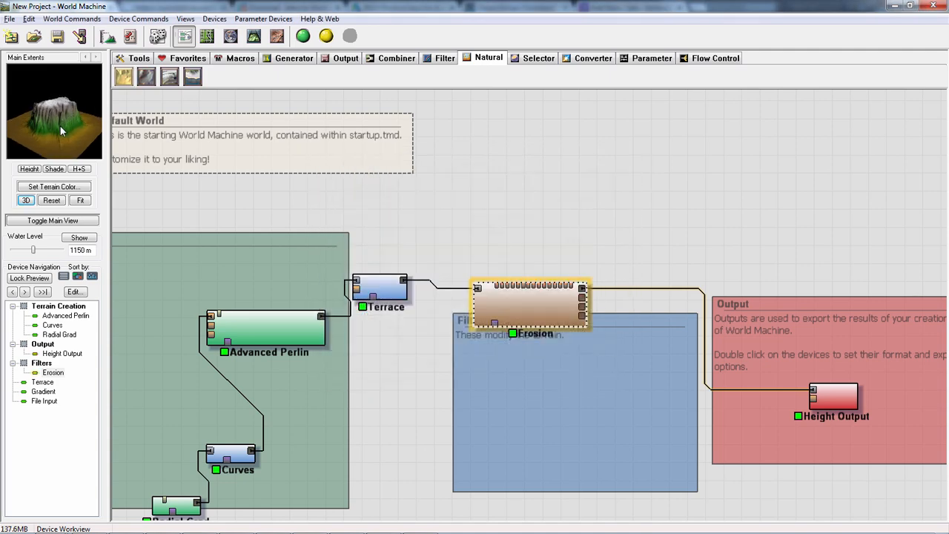
- Rebuild the terrain with the new erosion settings and inspect the whole mountain from above in the 3D view
mouse_move(62, 117)
left_mouse_down()
mouse_move(46, 111)
mouse_move(80, 111)
left_mouse_up()
double_click(517, 288)
left_click(303, 35)
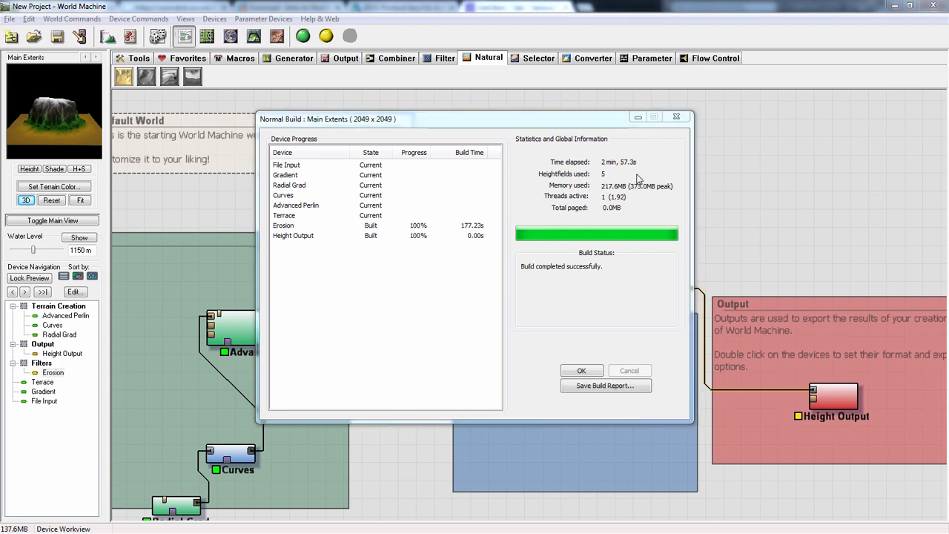
left_click(581, 372)
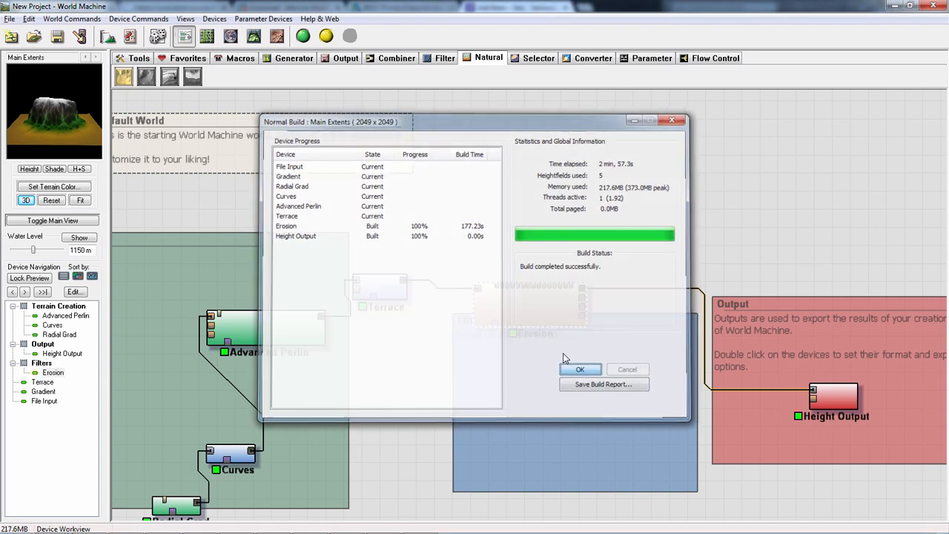
left_click(253, 36)
left_click_drag(375, 261, 301, 182)
scroll(485, 299, "down", 2)
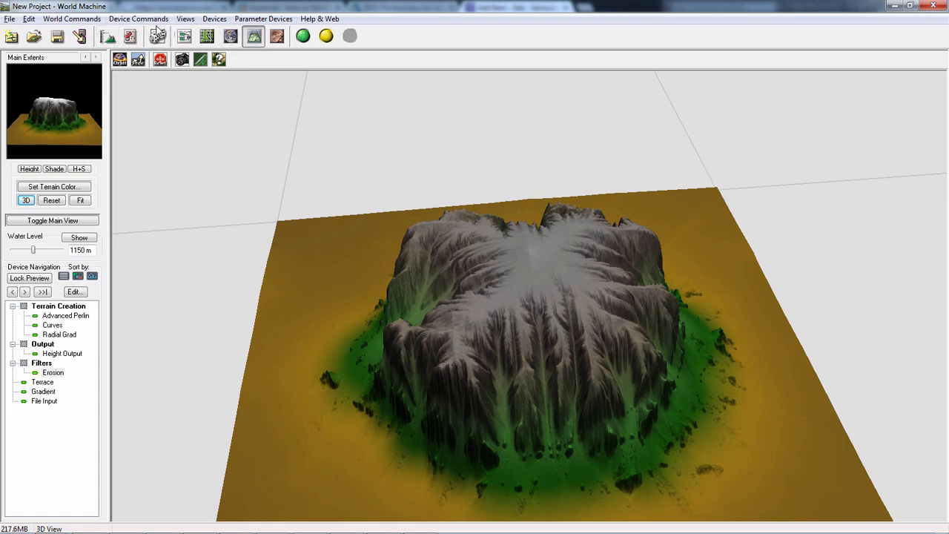
- Insert a Select Height selector into the connection between Erosion and Height Output in the device workview
left_click(185, 36)
left_click_drag(684, 243, 571, 221)
left_click(526, 57)
left_click_drag(368, 208, 339, 221)
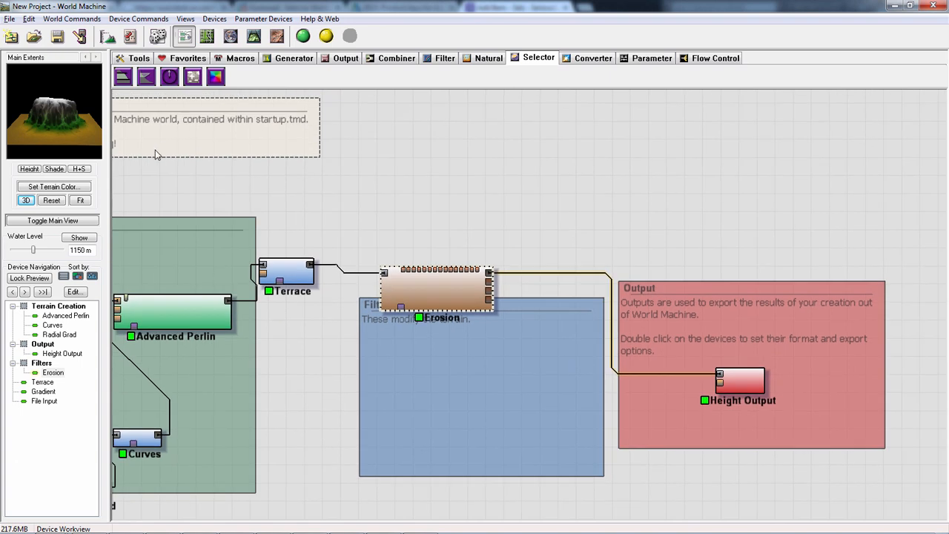
left_click(123, 77)
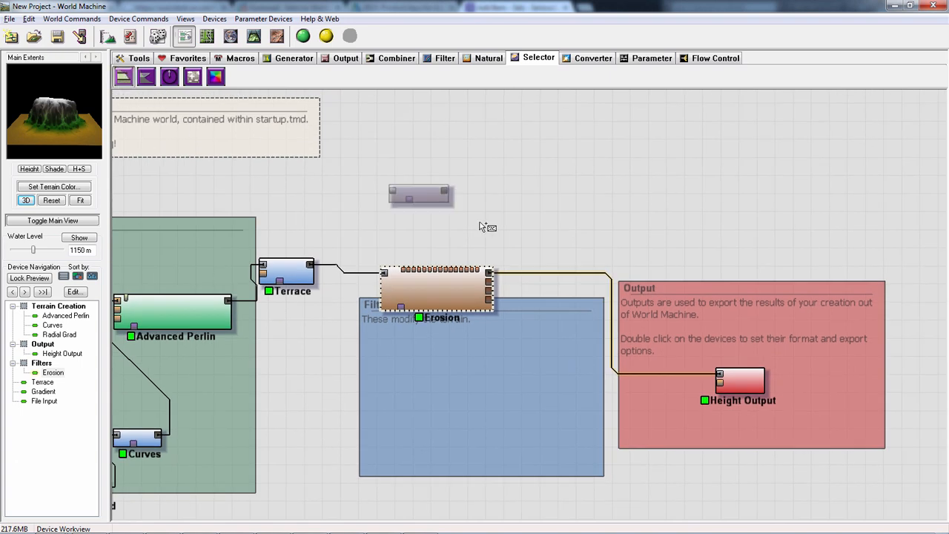
left_click(545, 250)
left_click(544, 249)
left_click_drag(544, 250, 564, 278)
- Check the Select Height settings, then move Select Height and Erosion up, clear of the Filters and Output groups
double_click(573, 280)
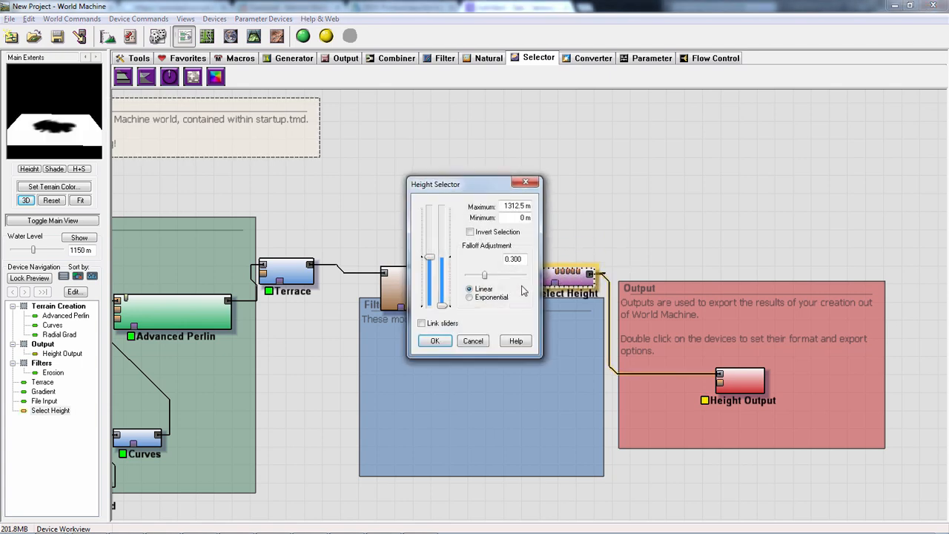
left_click(473, 333)
left_click_drag(558, 273, 656, 189)
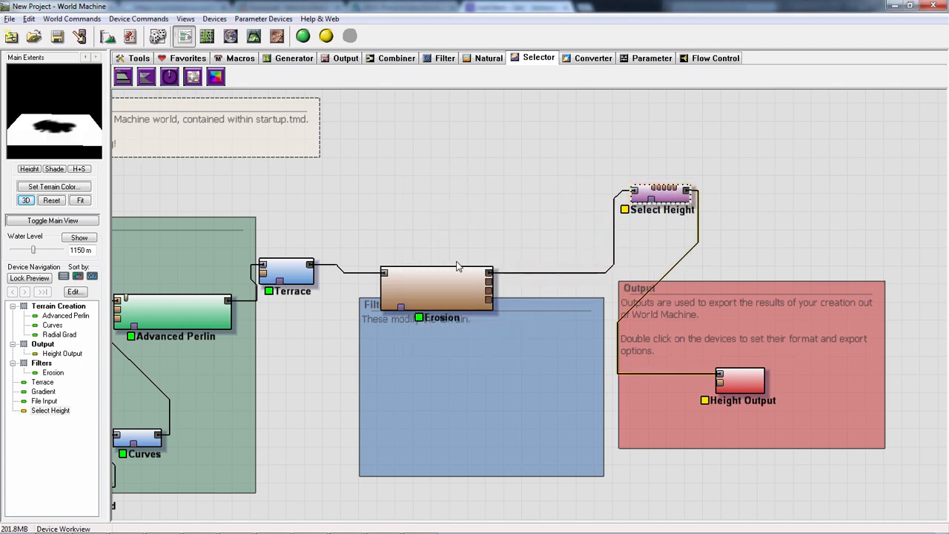
left_click_drag(418, 290, 398, 235)
left_click_drag(657, 196, 589, 191)
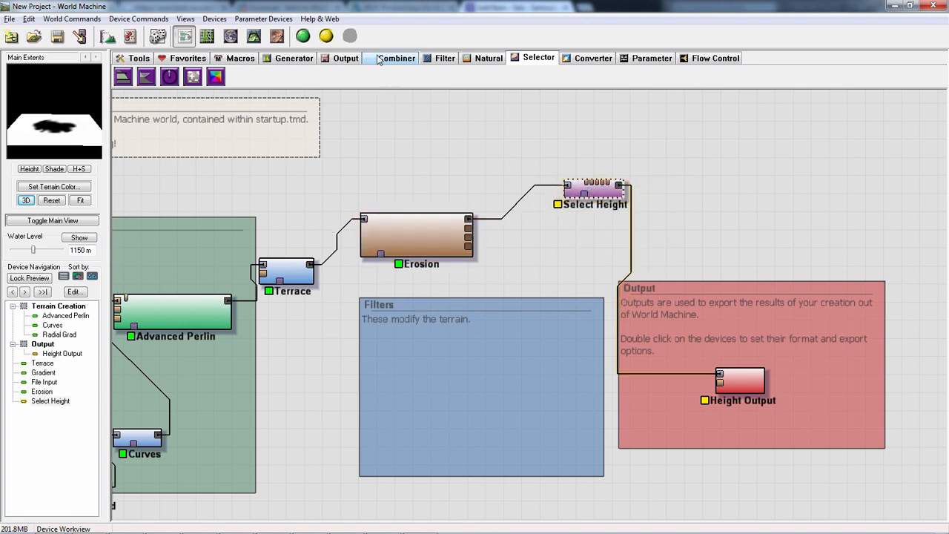
- Add an Overlay View device above the Output group, feeding Erosion into its terrain input and Select Height into its overlay input
left_click(344, 58)
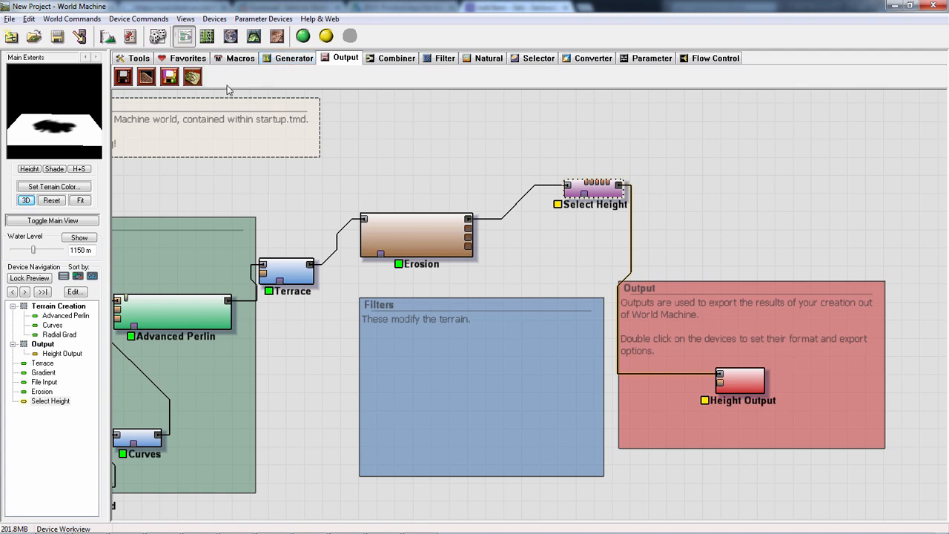
left_click(192, 77)
left_click(709, 245)
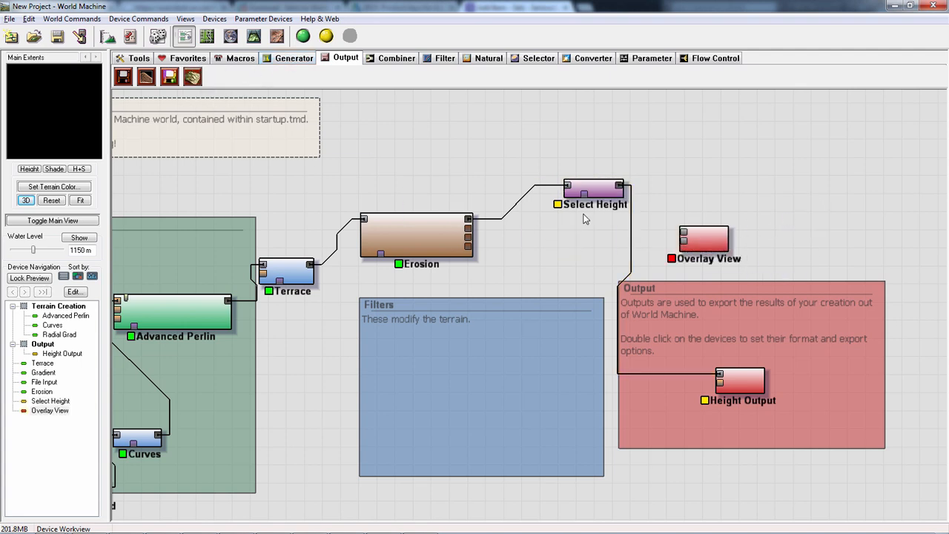
left_click(469, 223)
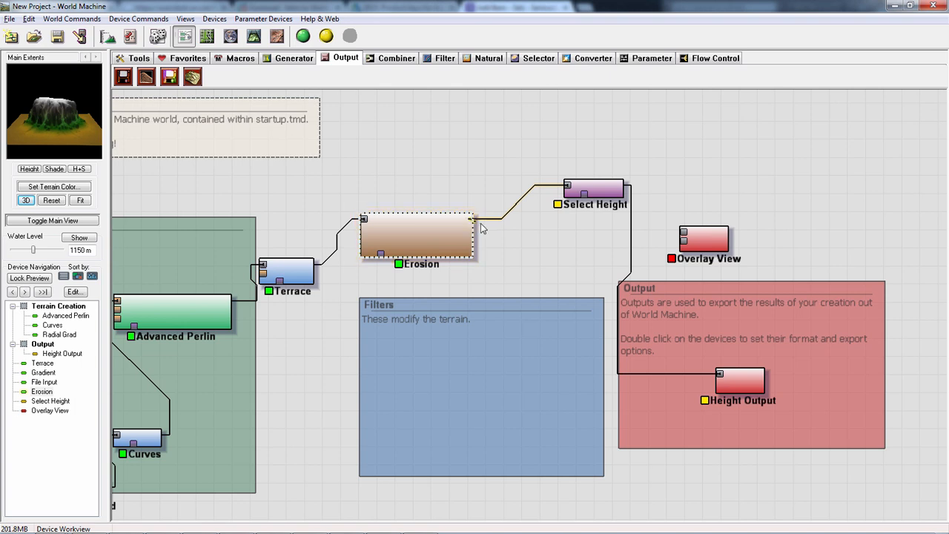
left_click_drag(514, 252, 683, 235)
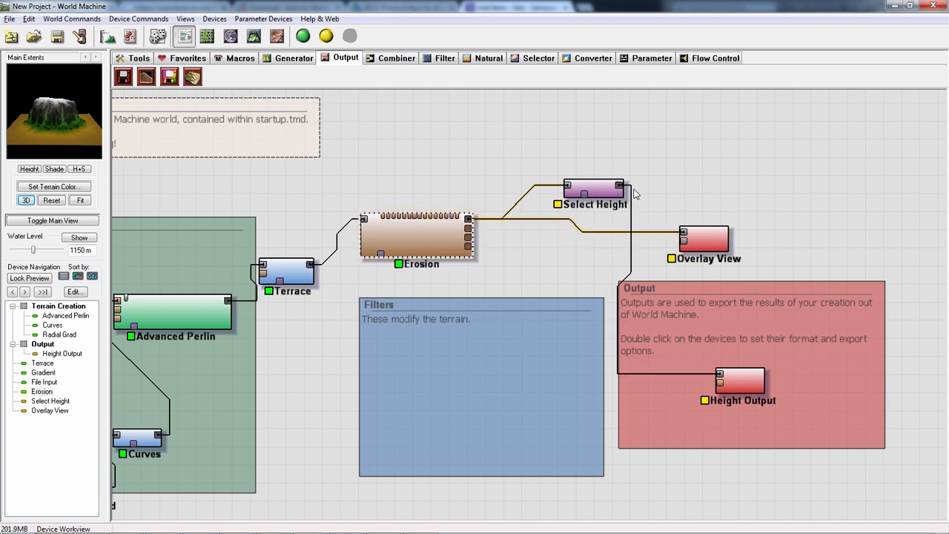
left_click_drag(627, 190, 682, 244)
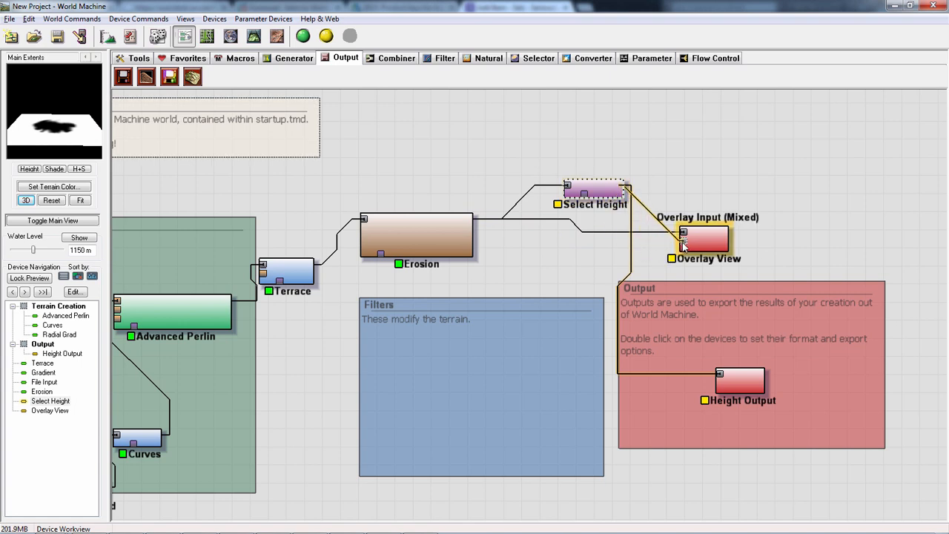
- Set the Overlay View's mask ambient to 0.625, keeping Blend colors with Mask
left_click(710, 239)
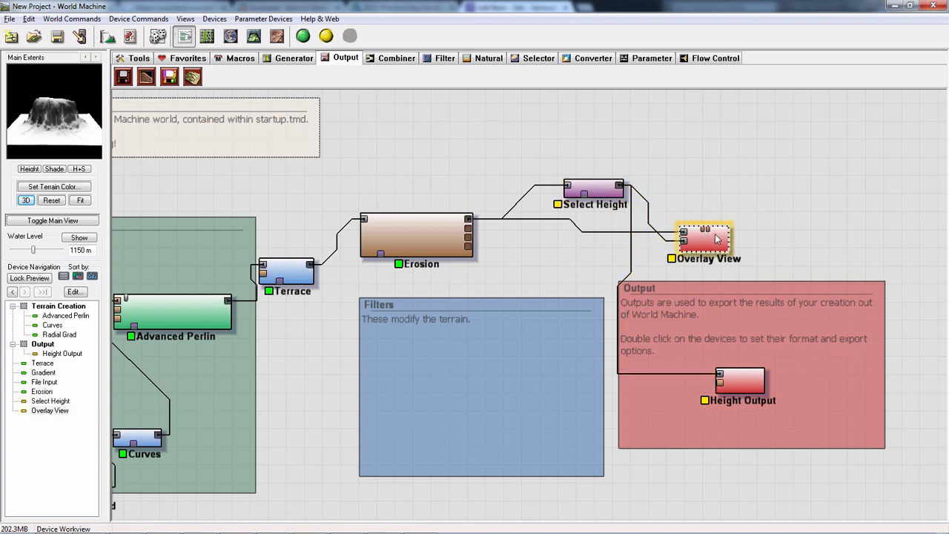
double_click(714, 241)
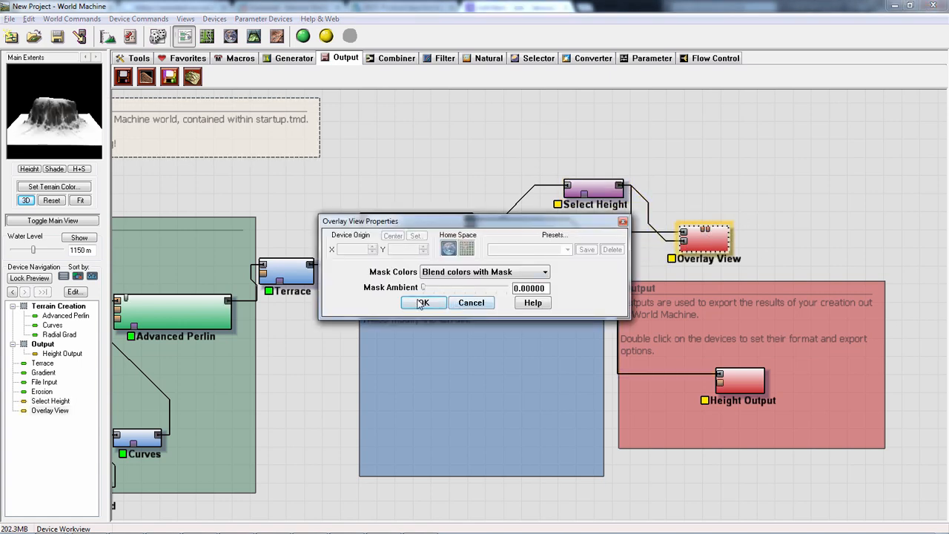
left_click_drag(435, 292, 519, 286)
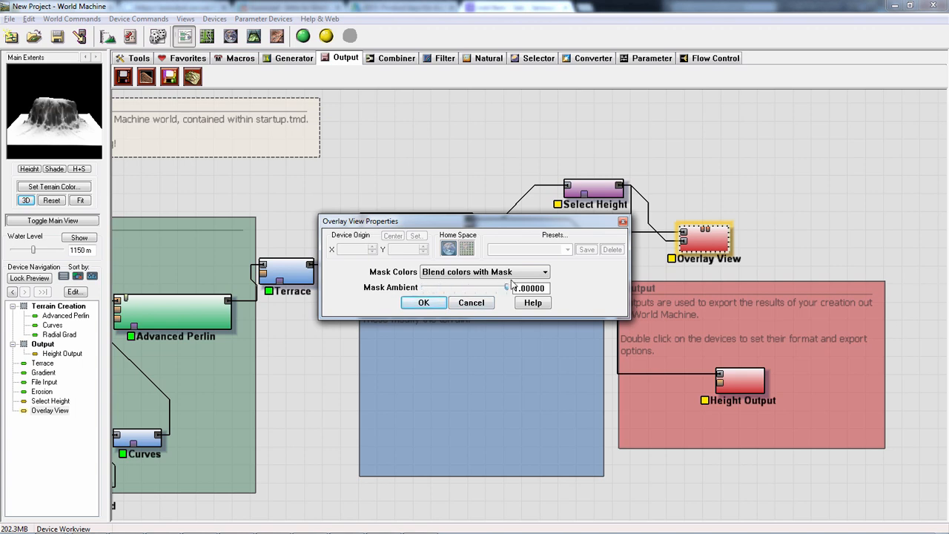
left_click(423, 303)
- Limit Select Height to a maximum of 792.969 m and a minimum of 355.469 m, then preview the Overlay View
double_click(593, 190)
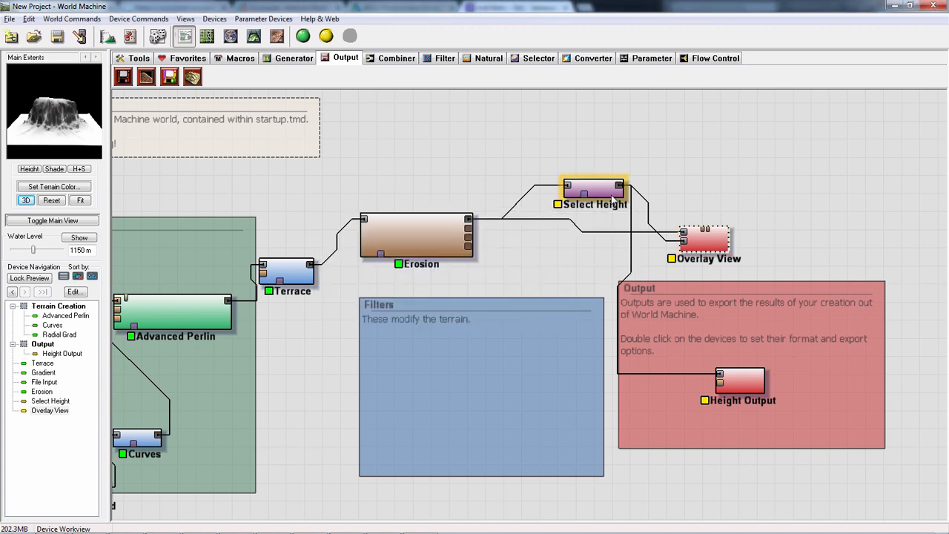
left_click_drag(442, 303, 430, 277)
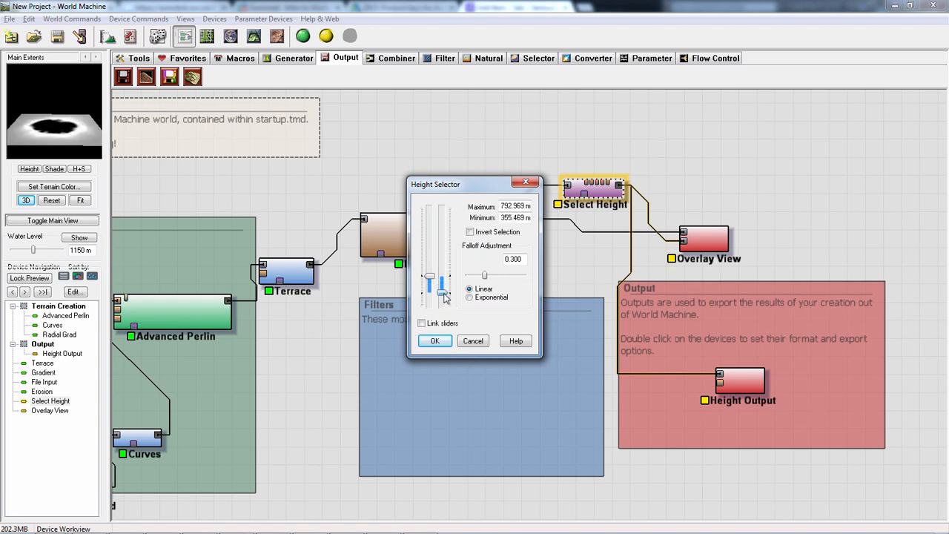
left_click(435, 341)
left_click(703, 238)
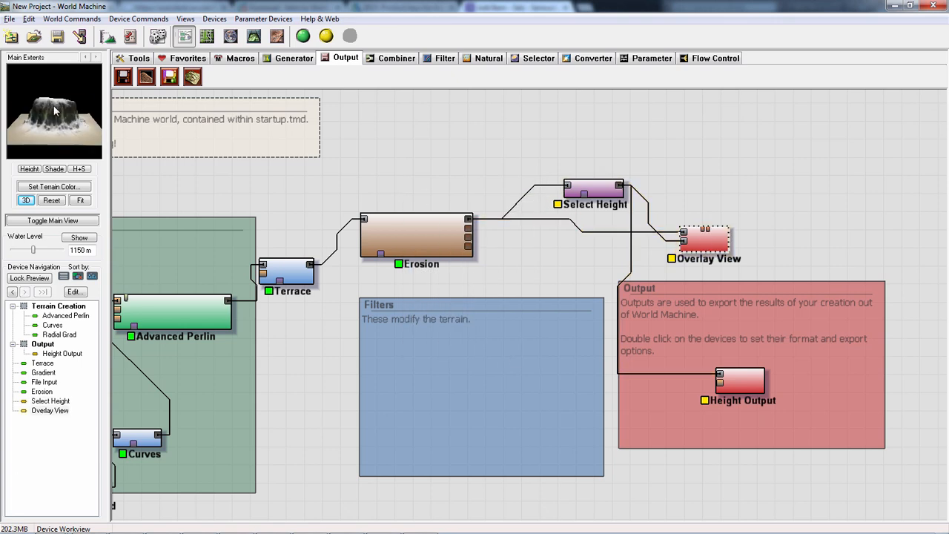
- Change the Overlay View's mask colors to Replace with Mask and its mask ambient to 0
double_click(703, 240)
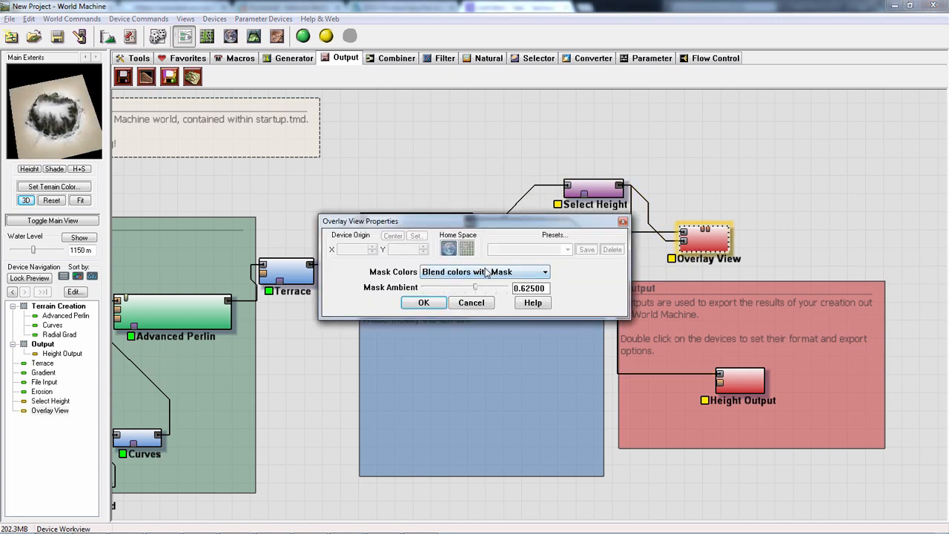
left_click(486, 272)
left_click(485, 293)
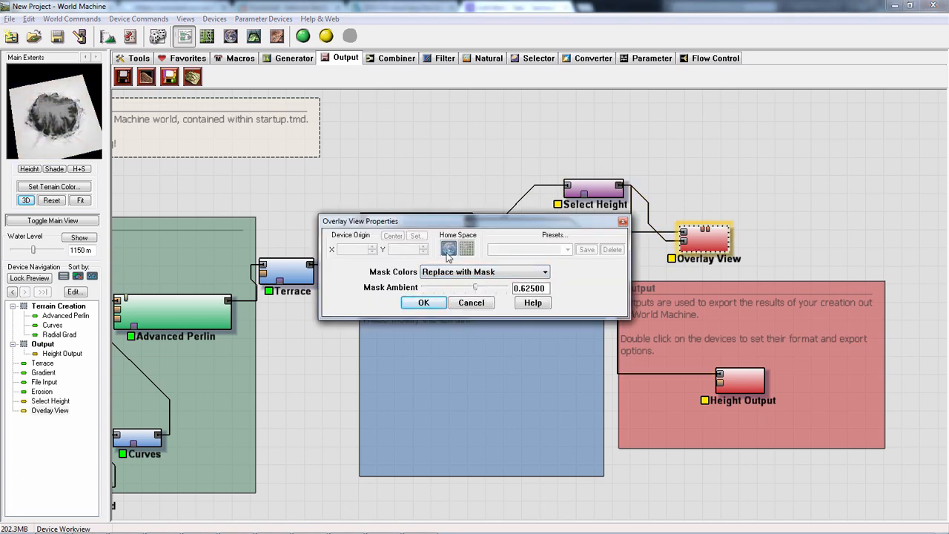
left_click_drag(485, 290, 416, 295)
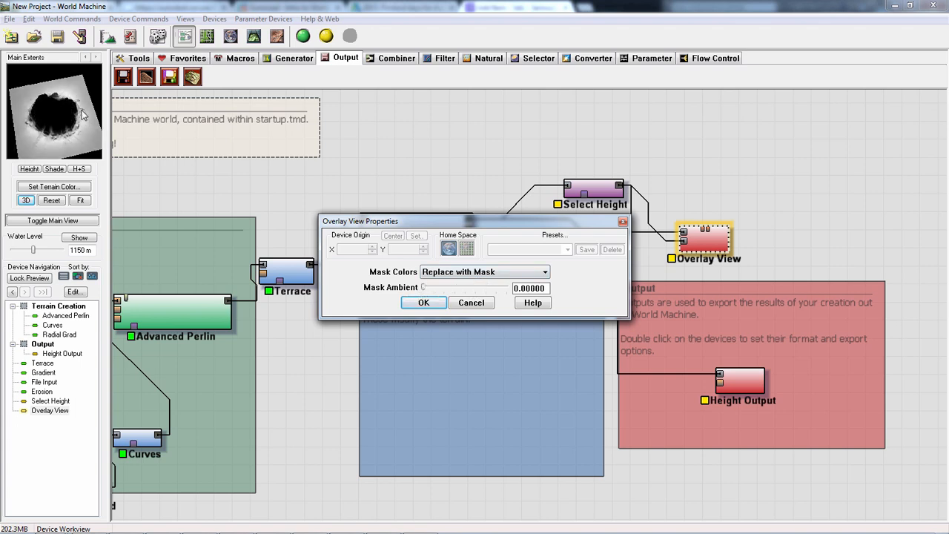
left_click(423, 302)
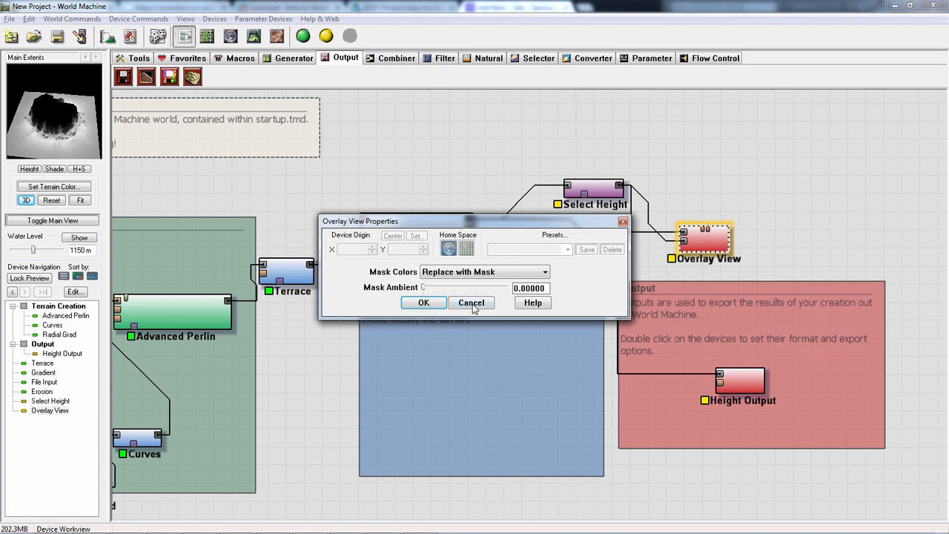
left_click(471, 303)
- Set Select Height to a maximum of 2625 m and a minimum of 2160.16 m, then preview the Overlay View
double_click(593, 187)
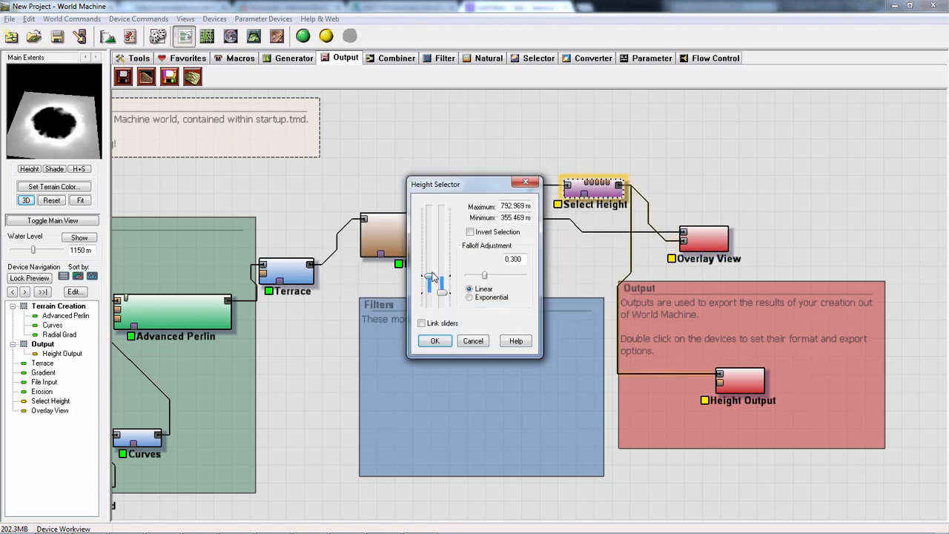
left_click_drag(431, 277, 435, 195)
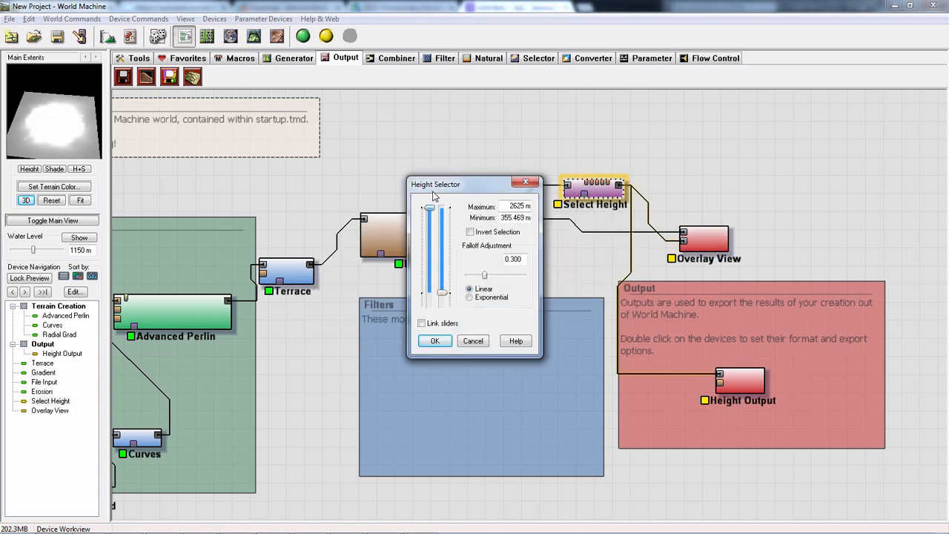
left_click_drag(443, 294, 444, 223)
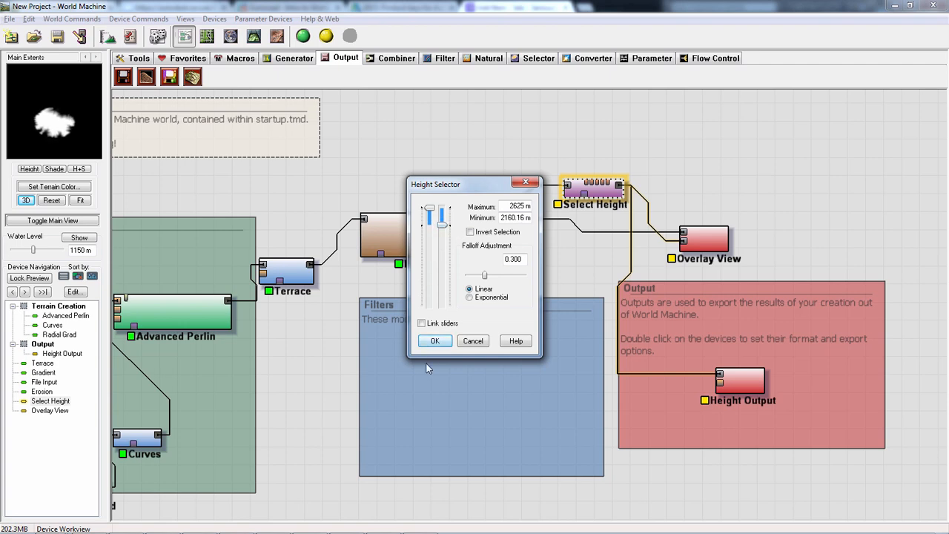
left_click(435, 341)
left_click(703, 239)
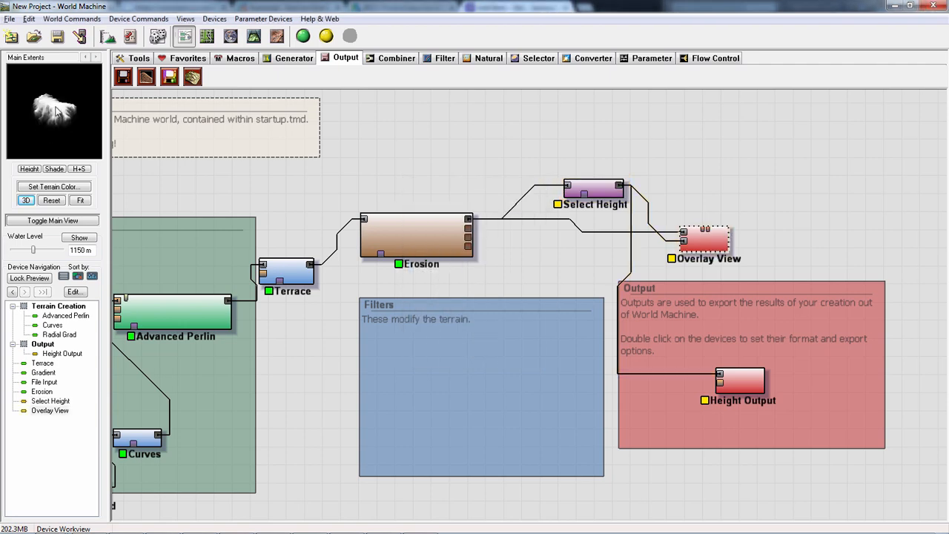
- Compare the Overlay View and Select Height outputs in the 3D view, then return to the device workview
left_click(253, 36)
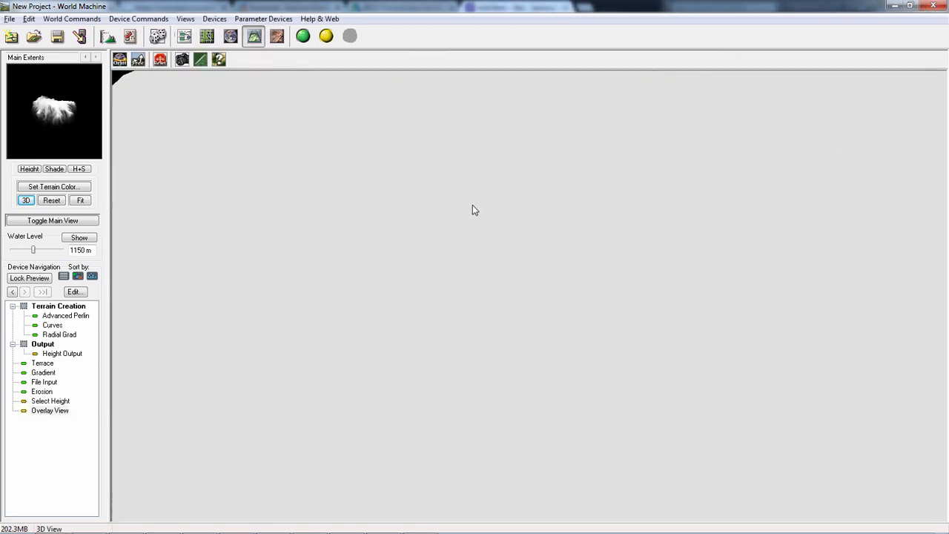
left_click_drag(455, 212, 525, 172)
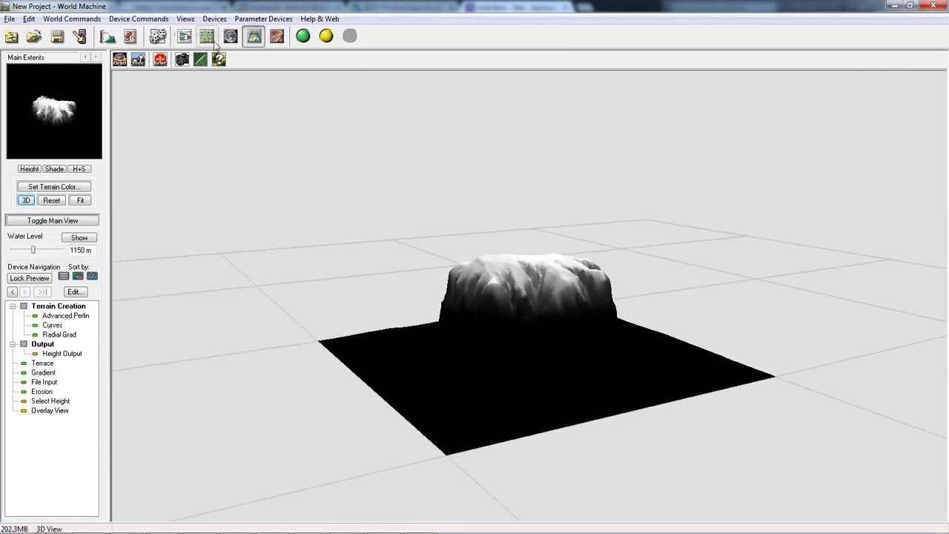
left_click(184, 36)
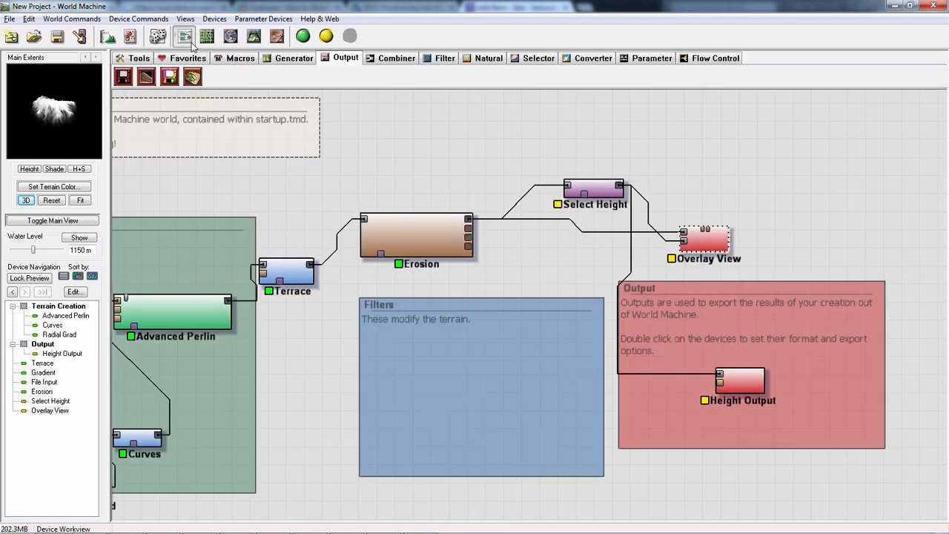
left_click_drag(593, 196, 575, 166)
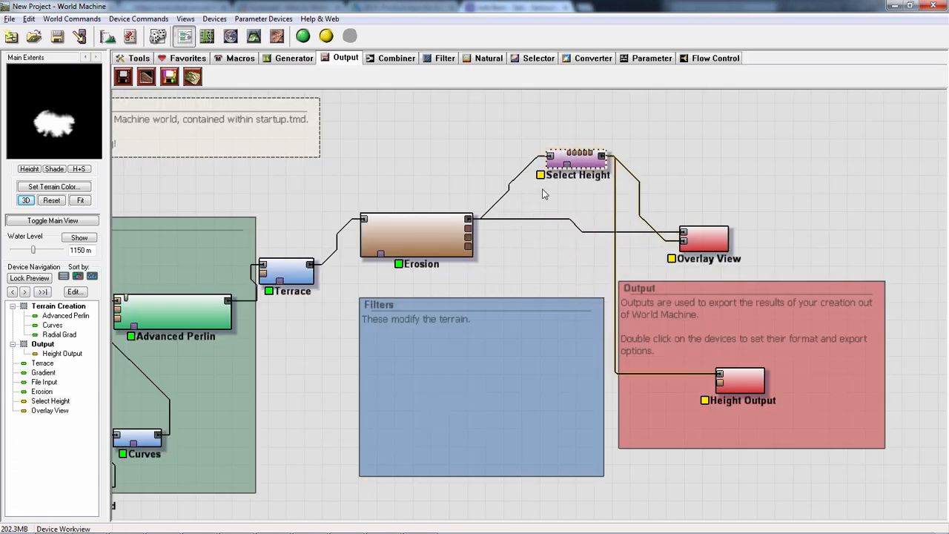
left_click(255, 36)
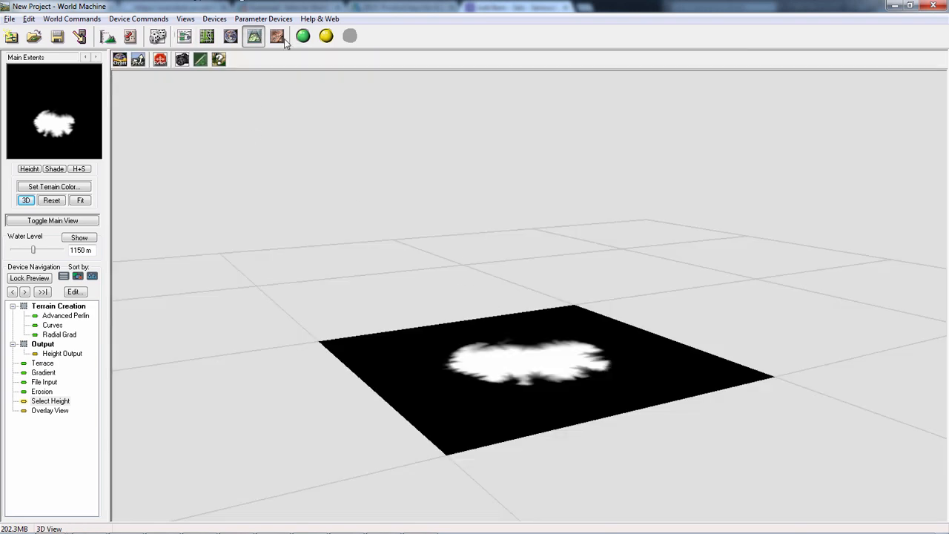
left_click(184, 36)
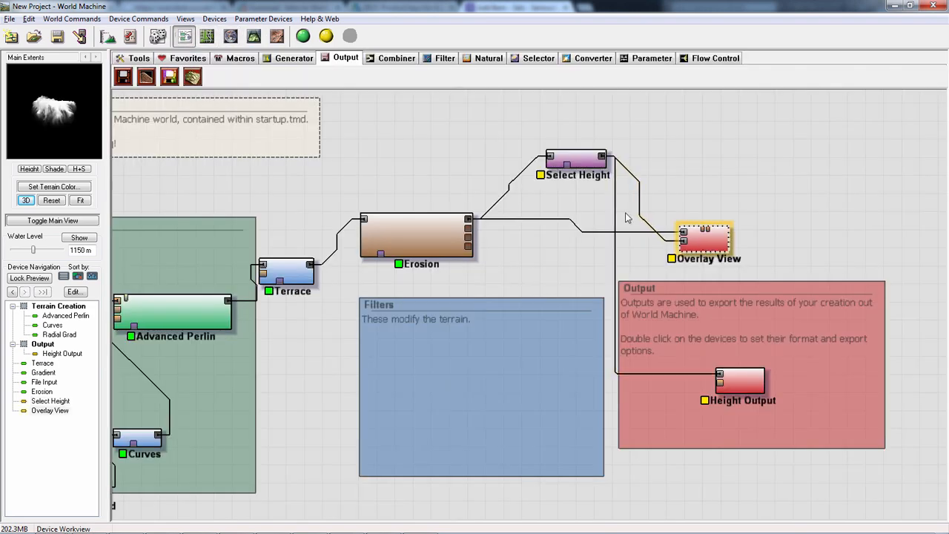
left_click(253, 37)
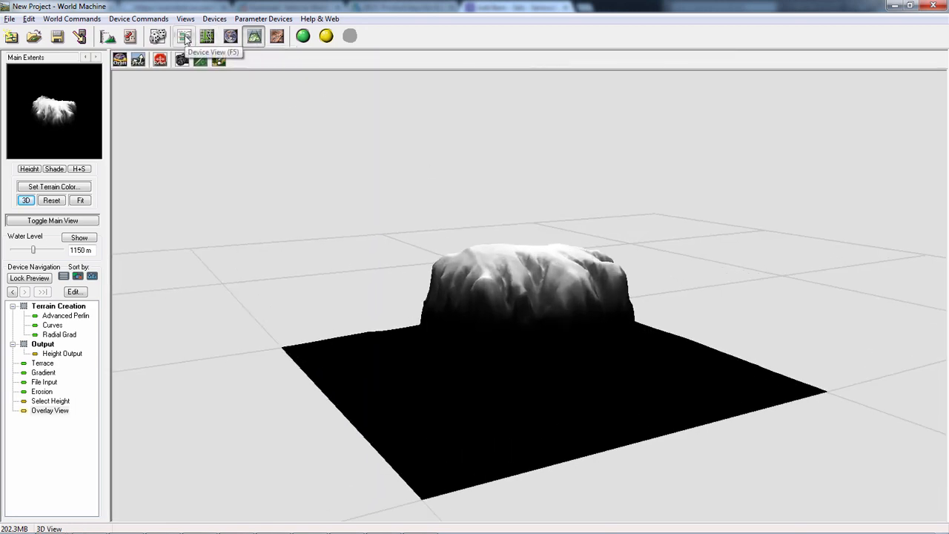
left_click(186, 39)
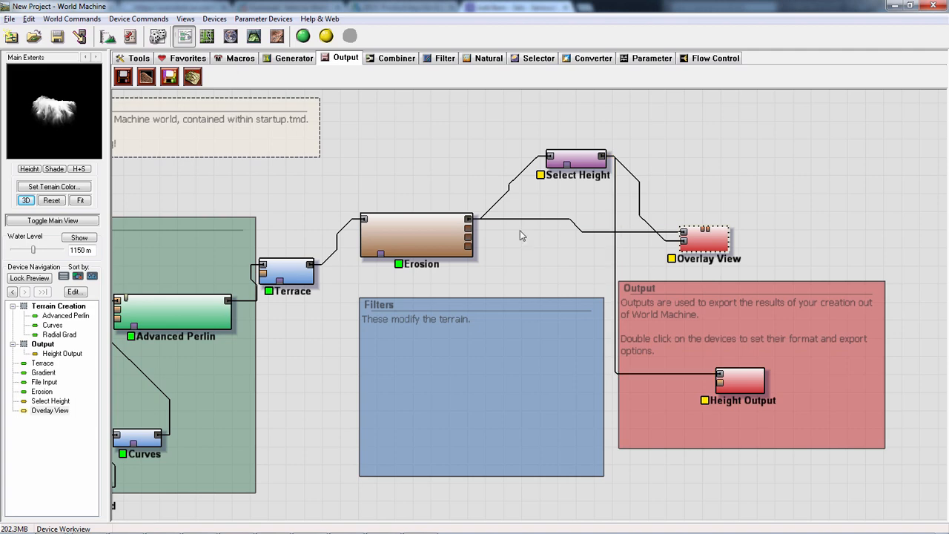
- Duplicate the Advanced Perlin generator above the Output group and connect Select Height to the copy's mask input
left_click(200, 320)
left_click_drag(349, 359, 481, 379)
key("ctrl+c")
key("ctrl+v")
left_click_drag(329, 337, 898, 318)
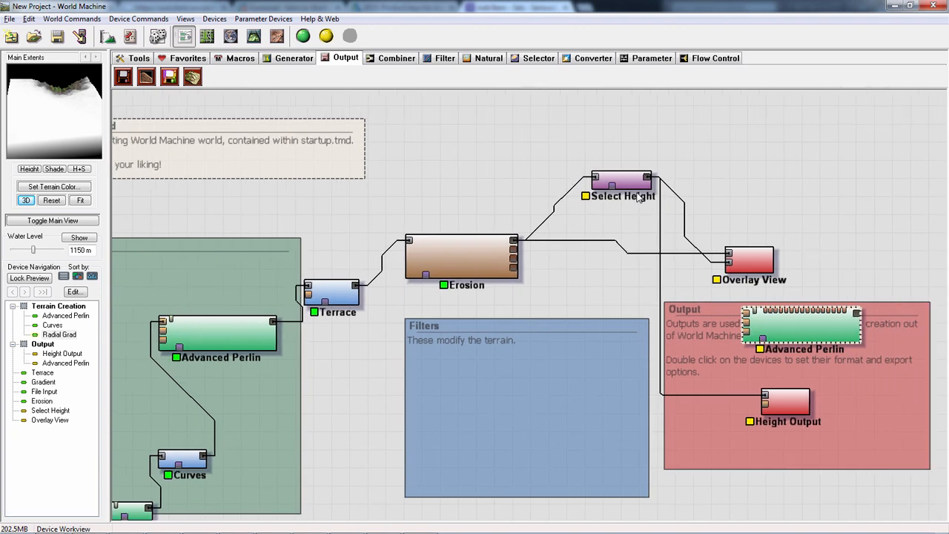
left_click_drag(832, 333, 848, 162)
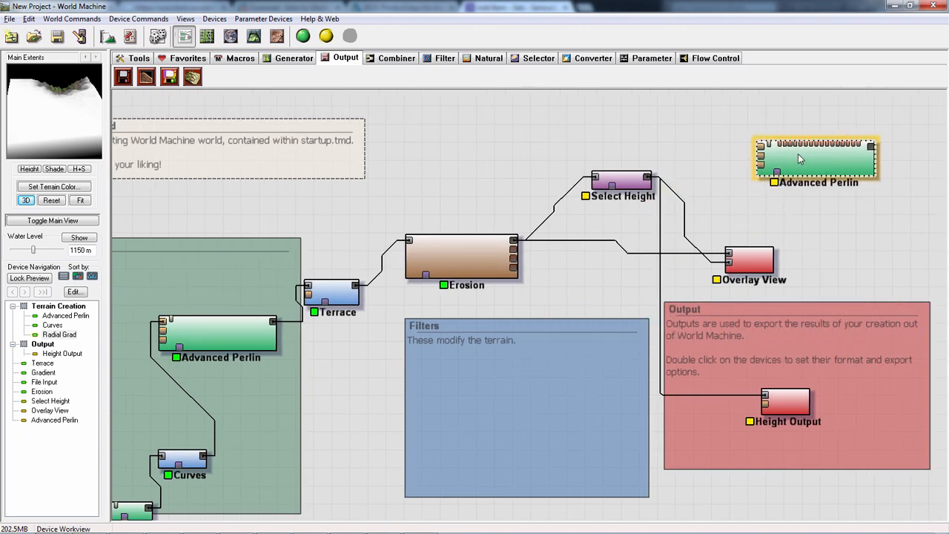
left_click_drag(634, 184, 775, 175)
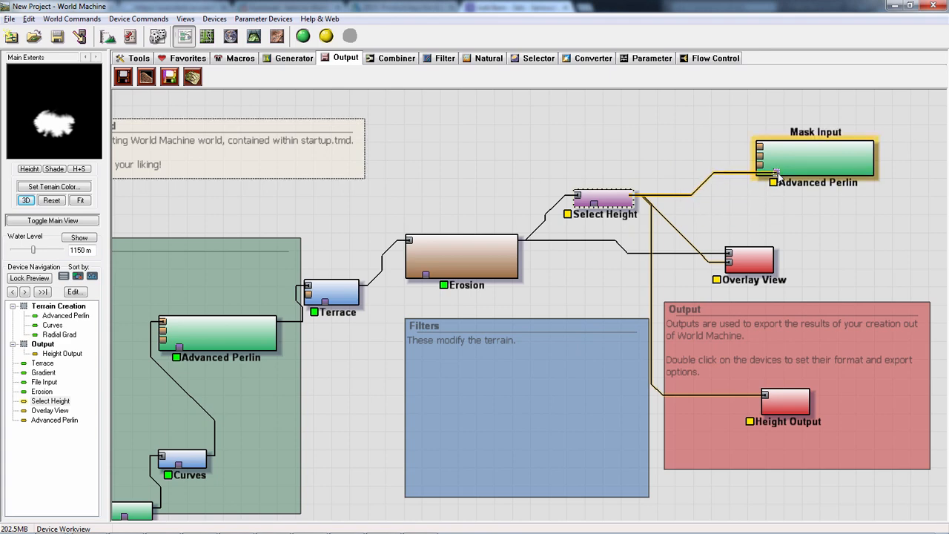
left_click(795, 157)
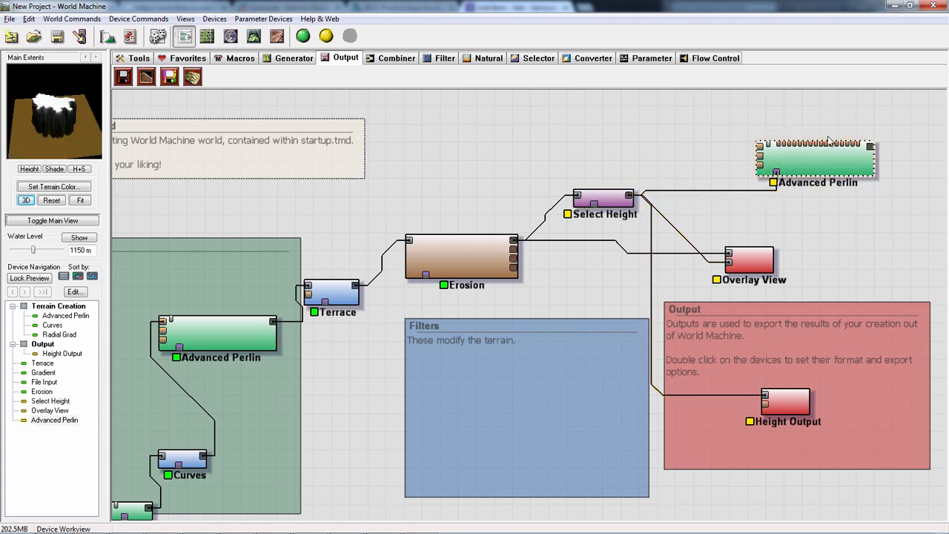
- Set the copied Advanced Perlin's feature scale to 385.553 m and its elevation center to 1066.41
double_click(823, 160)
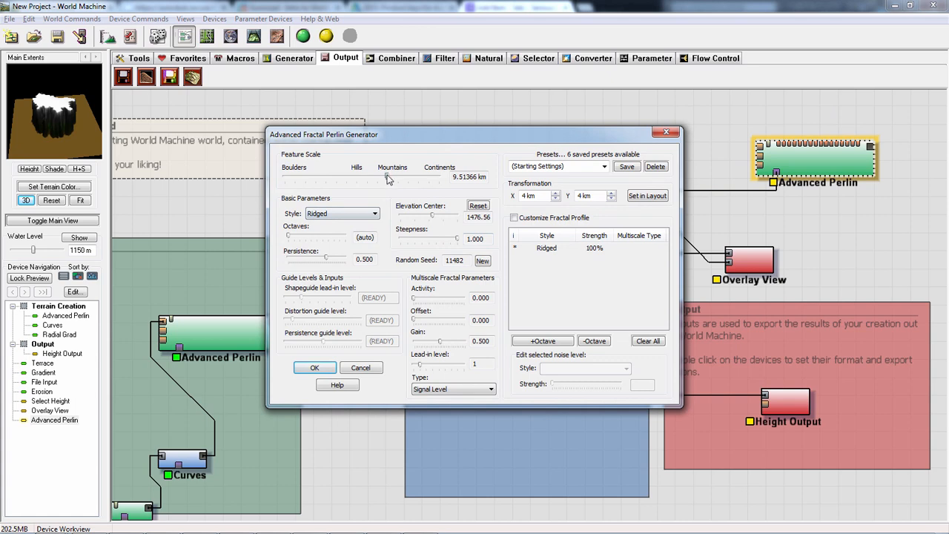
left_click_drag(343, 173, 345, 172)
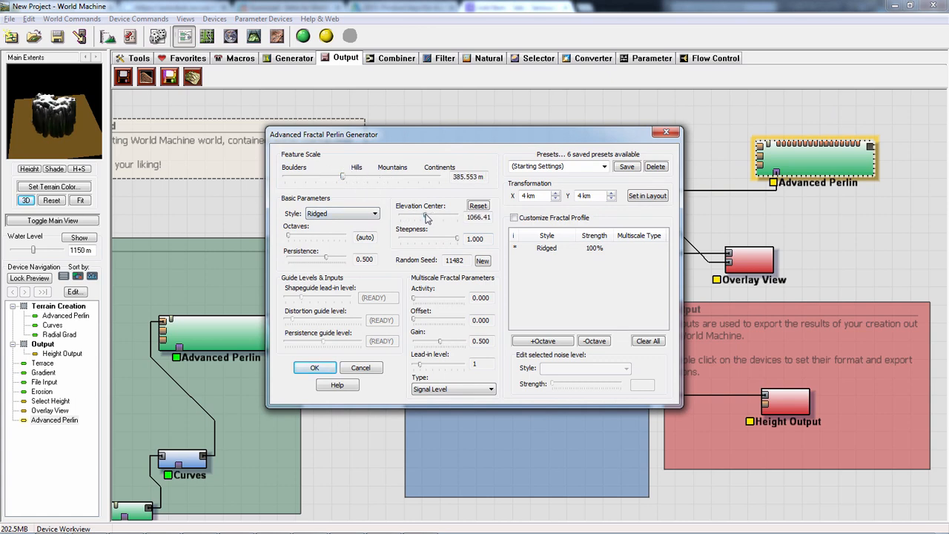
mouse_move(459, 245)
left_mouse_down()
mouse_move(426, 239)
mouse_move(465, 239)
mouse_move(414, 235)
mouse_move(462, 235)
left_mouse_up()
left_click(314, 368)
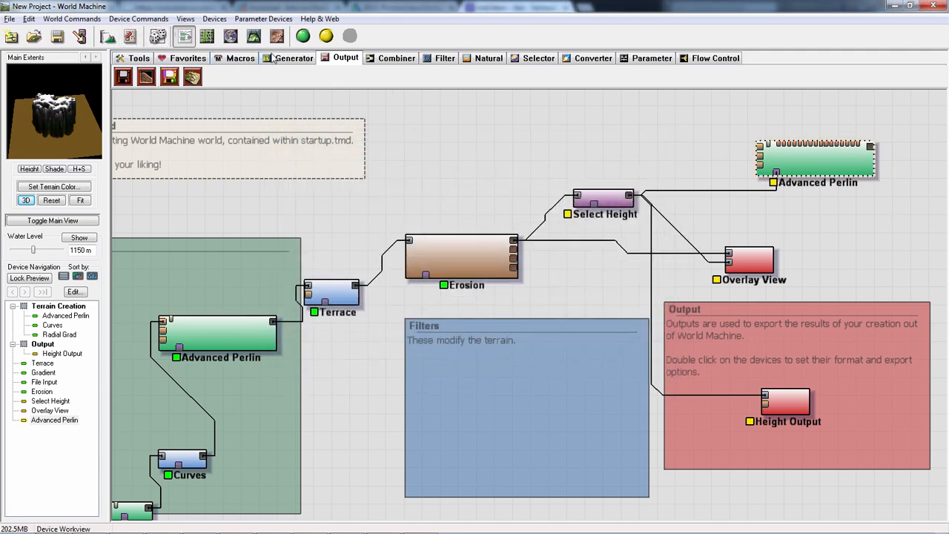
- Add a Constant generator beside the copied Advanced Perlin and connect it to the copy's first input
left_click(294, 58)
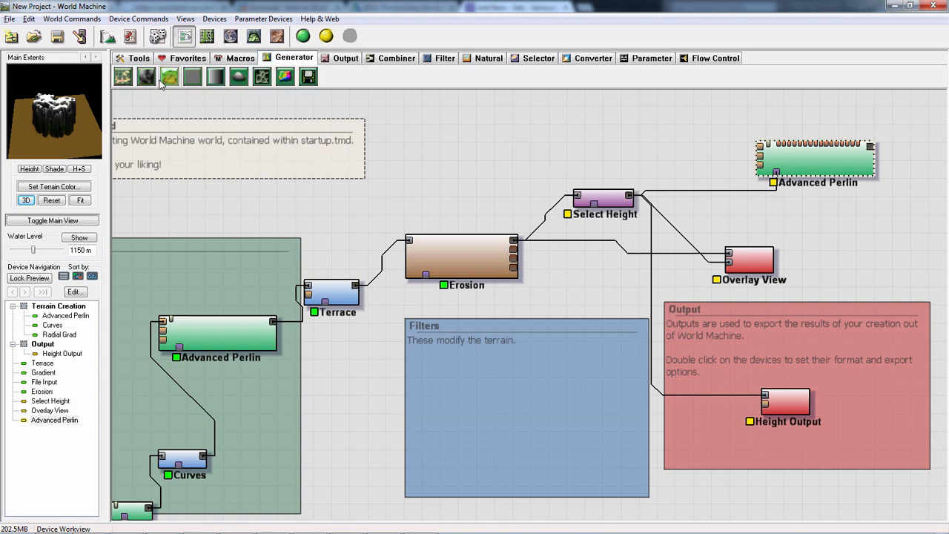
left_click(192, 76)
left_click(677, 157)
right_click(677, 153)
left_click(698, 151)
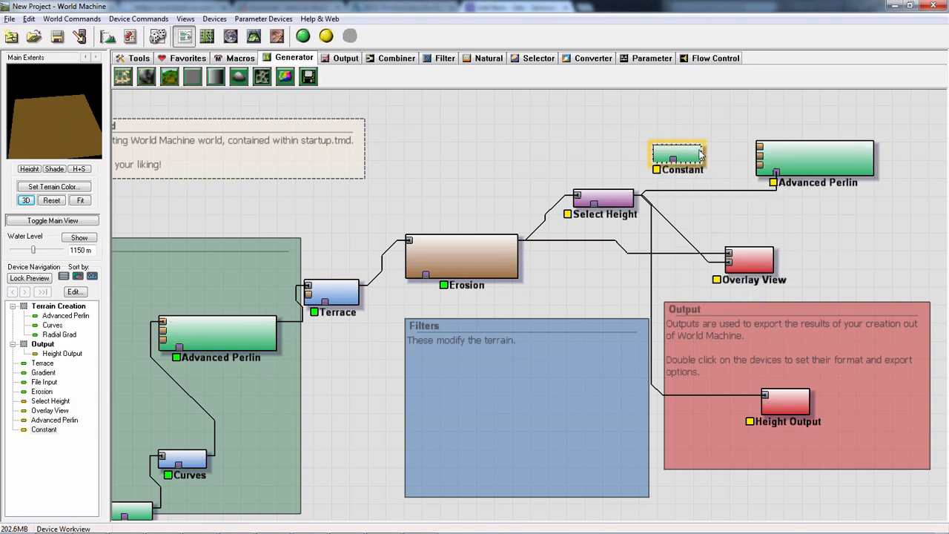
left_click(789, 156)
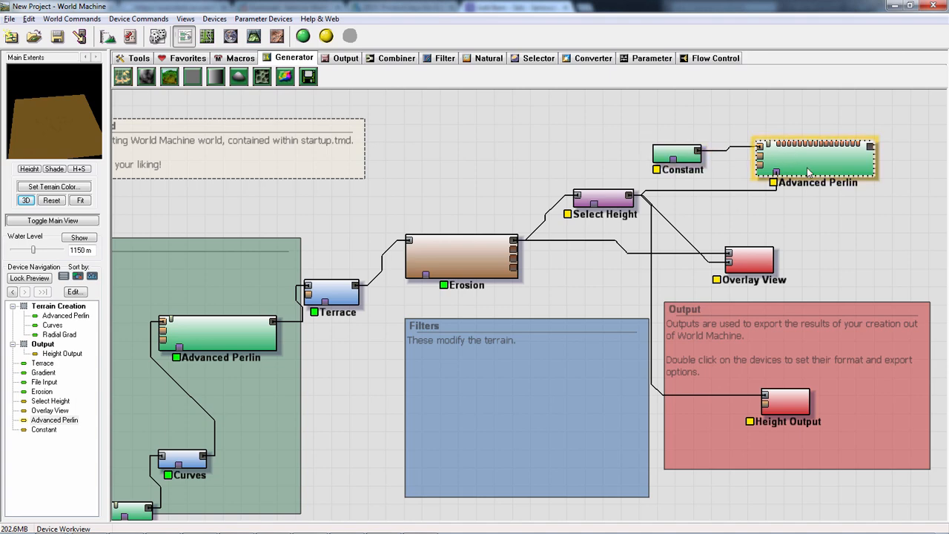
- Raise the Constant generator's height slightly and preview the connected Advanced Perlin
double_click(671, 150)
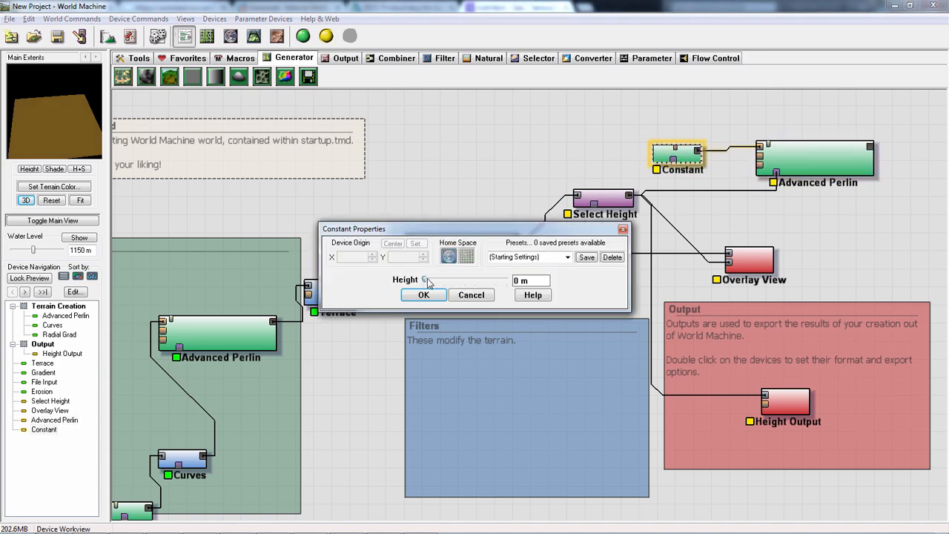
left_click_drag(428, 284, 433, 282)
left_click(424, 297)
left_click(799, 168)
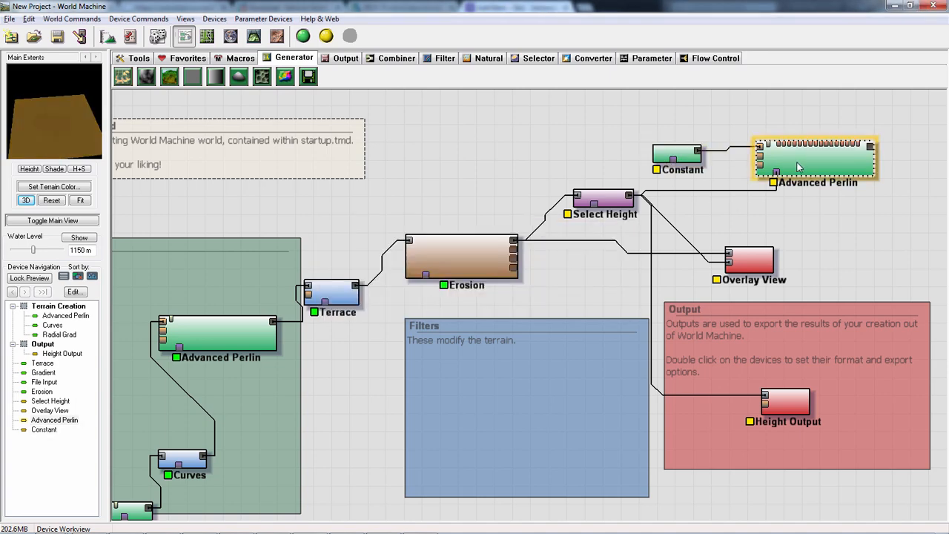
- Set the copied Advanced Perlin's elevation center to 2050.78 and its feature scale to 4.36203 km
double_click(800, 167)
left_click_drag(427, 217, 449, 216)
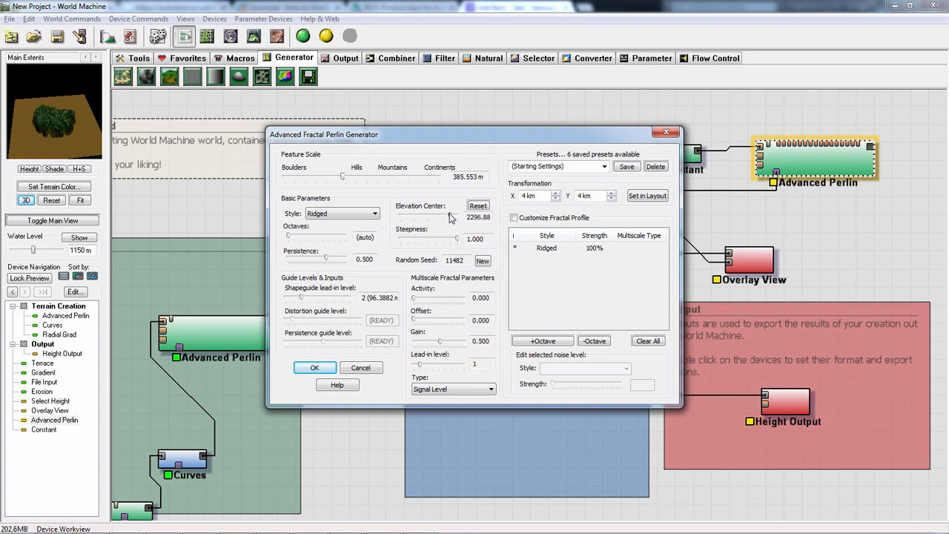
left_click_drag(346, 180, 380, 175)
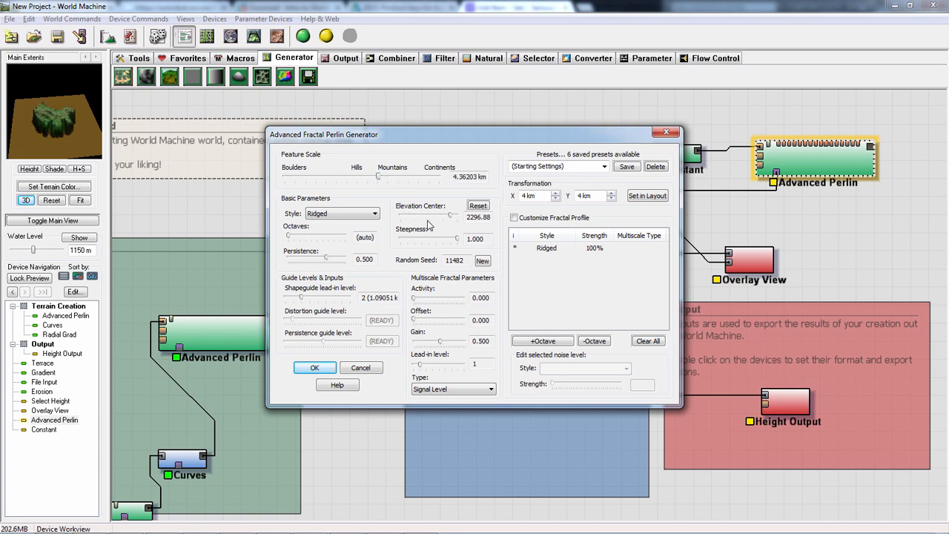
left_click_drag(450, 218, 445, 216)
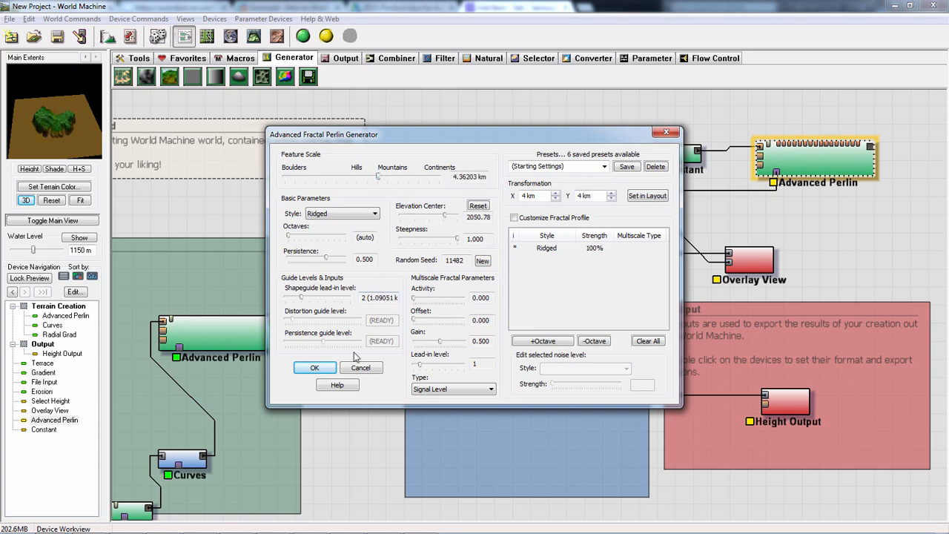
left_click(314, 367)
- Rearrange Select Height, Overlay View and the copied Advanced Perlin to make room between them
left_click(602, 200)
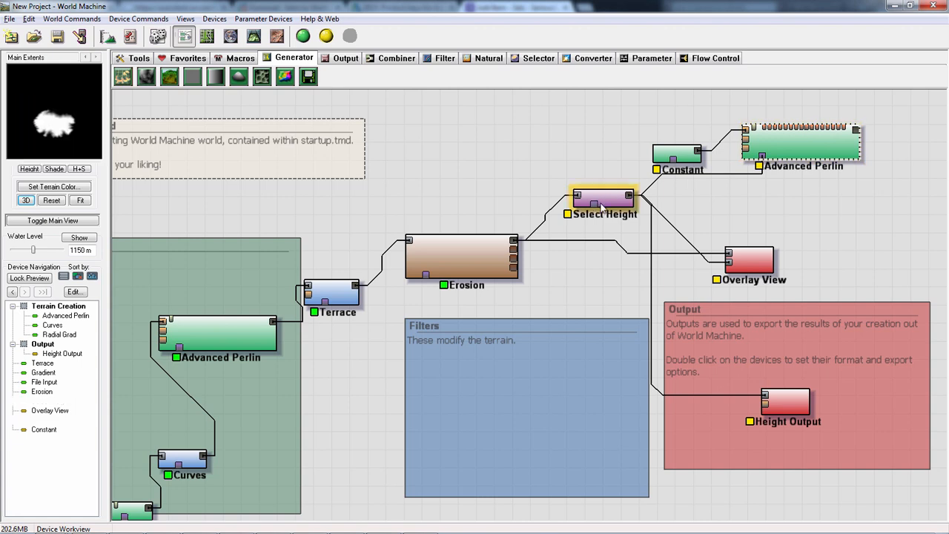
left_click_drag(602, 207, 630, 220)
left_click_drag(749, 260, 785, 292)
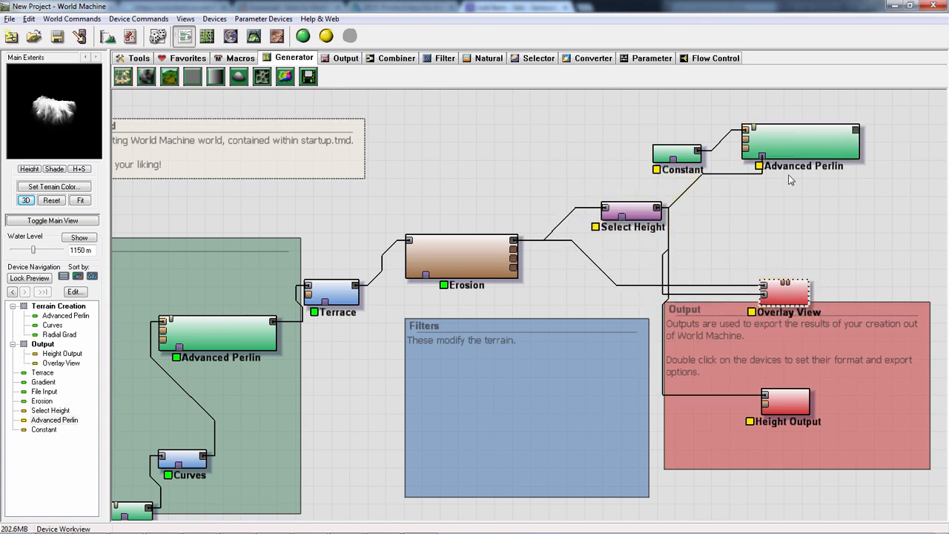
left_click_drag(825, 140, 802, 144)
- Lower Select Height's minimum to 1832.03 m and preview the copied Advanced Perlin
double_click(625, 213)
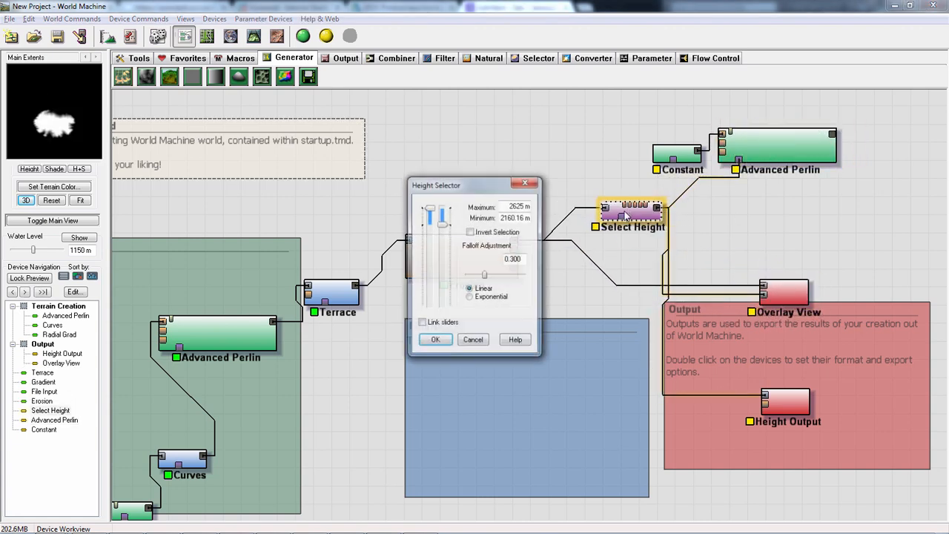
mouse_move(443, 230)
left_mouse_down()
mouse_move(442, 286)
mouse_move(443, 241)
left_mouse_up()
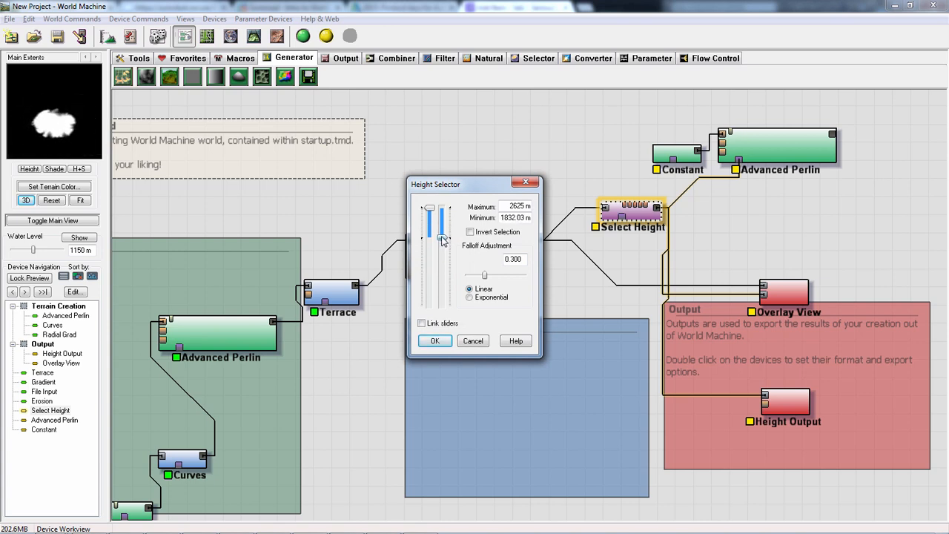
left_click(435, 341)
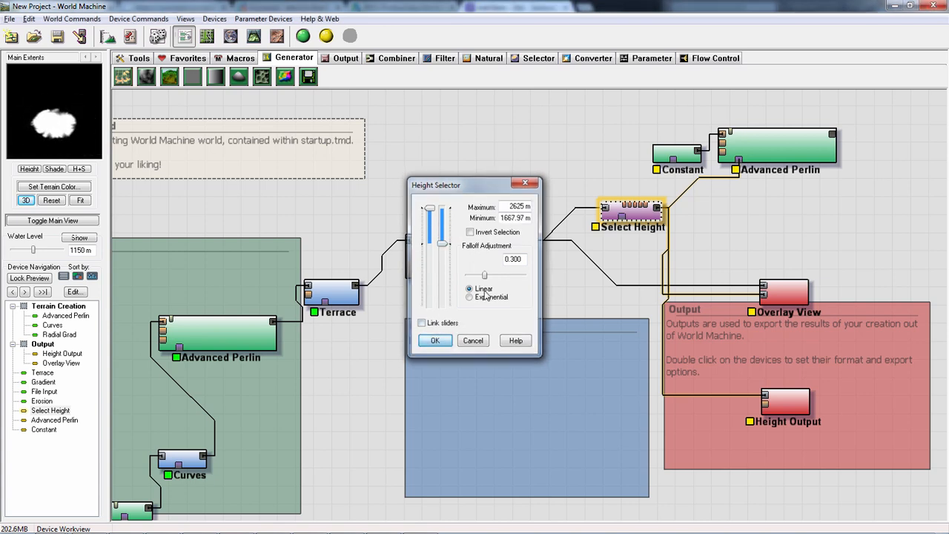
left_click(789, 141)
- Add a Combiner above Overlay View and connect Erosion and the copied Advanced Perlin to its two inputs
left_click_drag(478, 258, 507, 264)
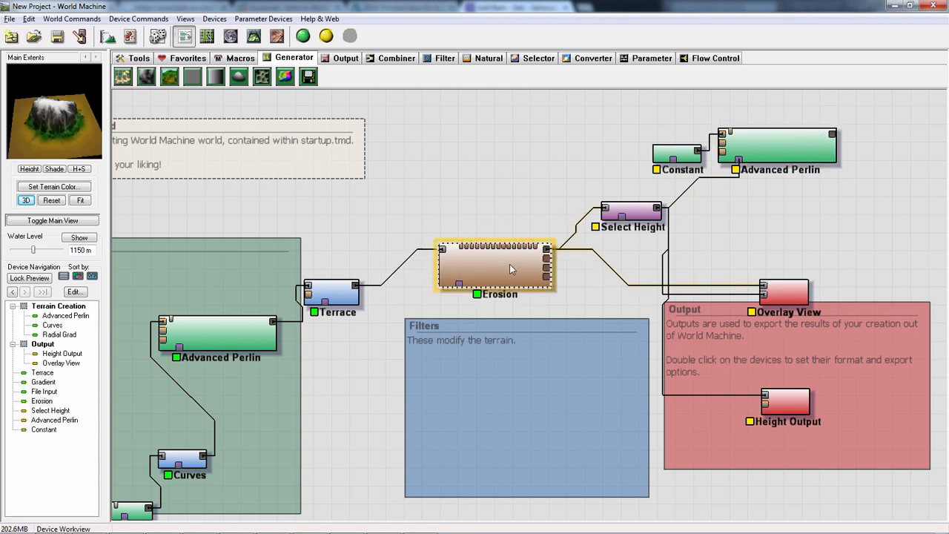
left_click(393, 58)
left_click_drag(170, 76, 809, 234)
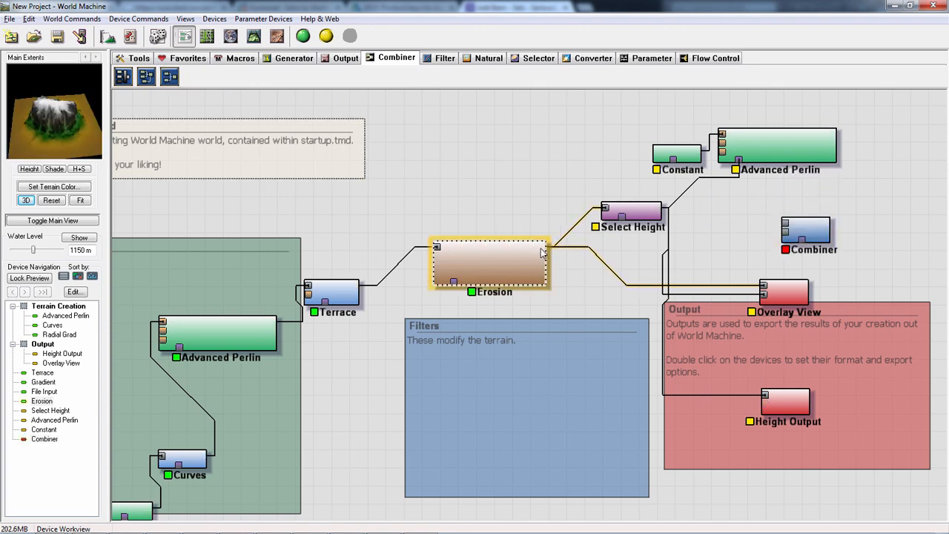
left_click_drag(542, 253, 785, 231)
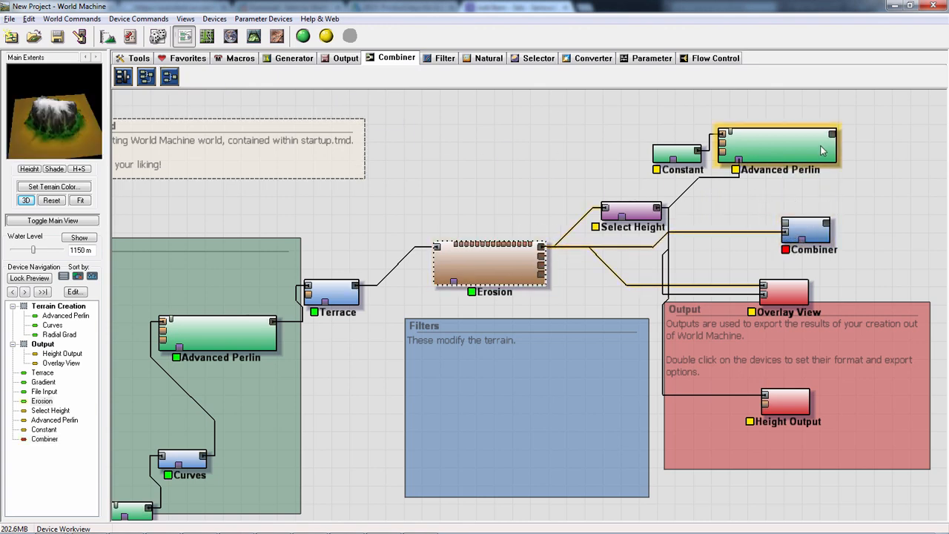
left_click_drag(833, 134, 880, 198)
left_click_drag(542, 250, 787, 232)
left_click_drag(833, 135, 824, 220)
- Set the Combiner's method to Add with a strength of 1.00000
double_click(825, 221)
left_click(431, 272)
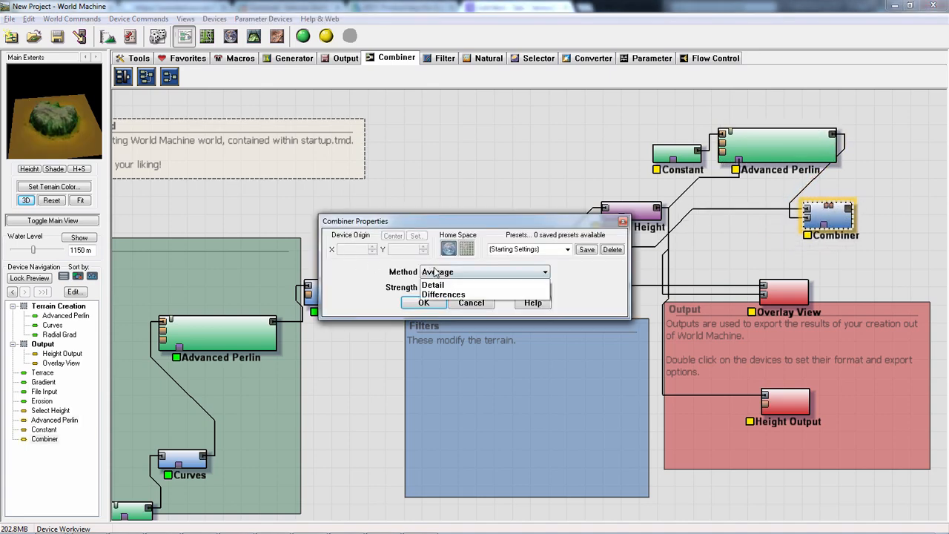
left_click(453, 296)
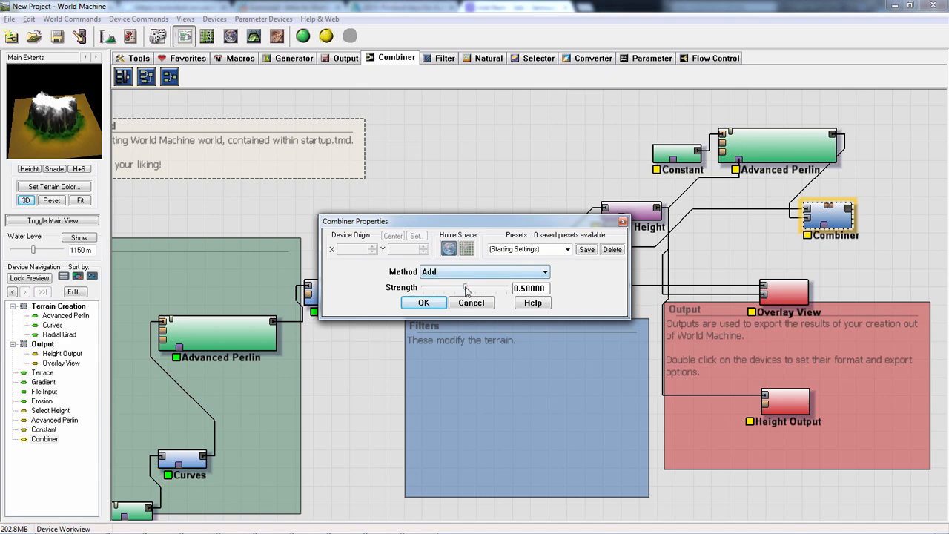
left_click_drag(466, 291, 608, 279)
left_click_drag(503, 282, 624, 270)
- Try other Combiner methods for merging the terrain, including Multiply, Root and Detail
left_click(479, 273)
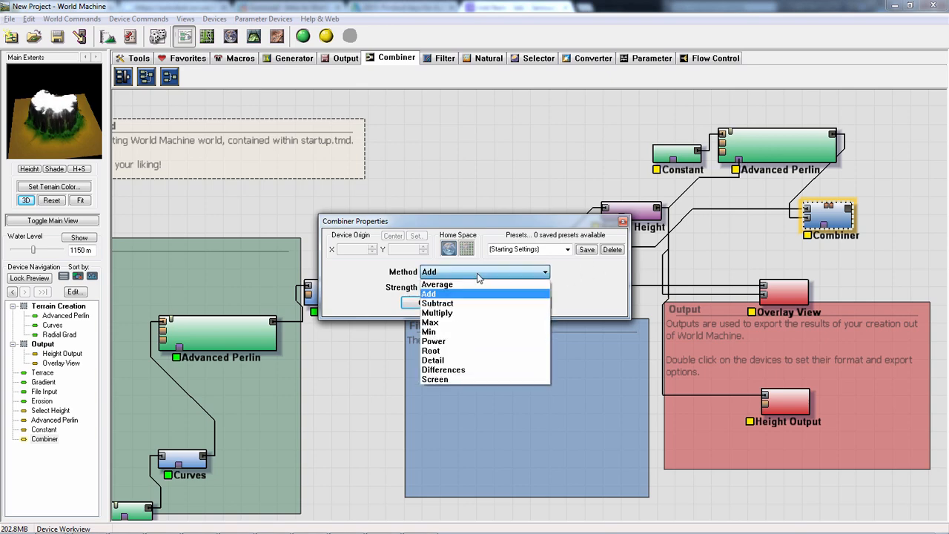
left_click(474, 301)
key("Down")
key("Down")
key("Down")
key("Down")
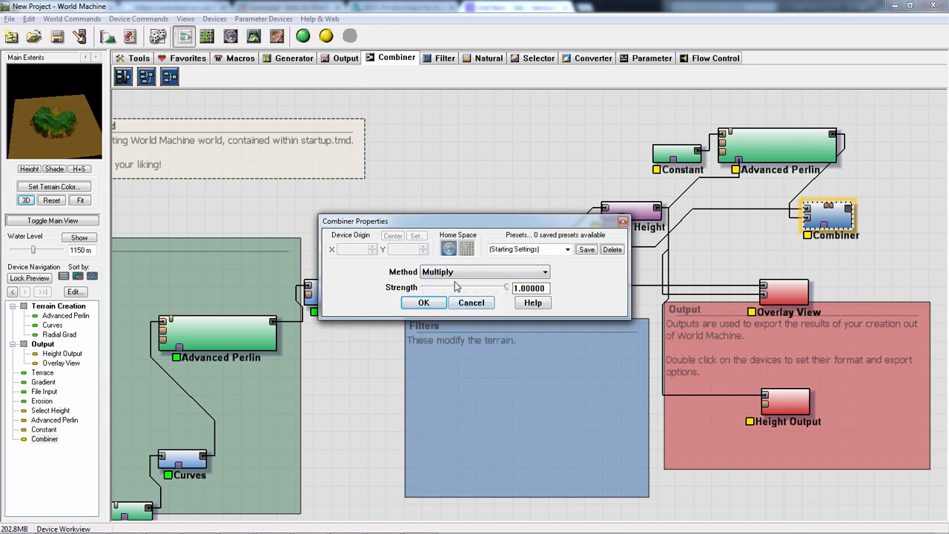
key("Down")
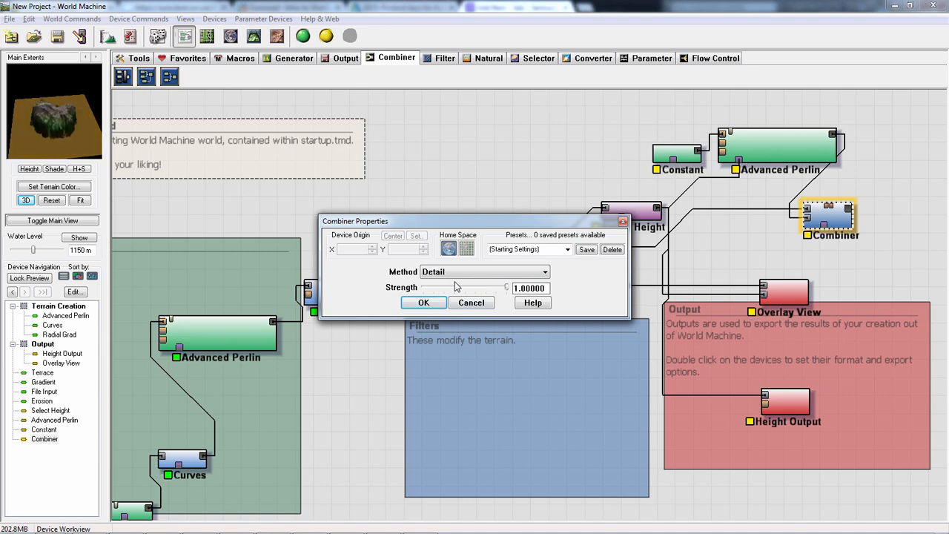
key("Up")
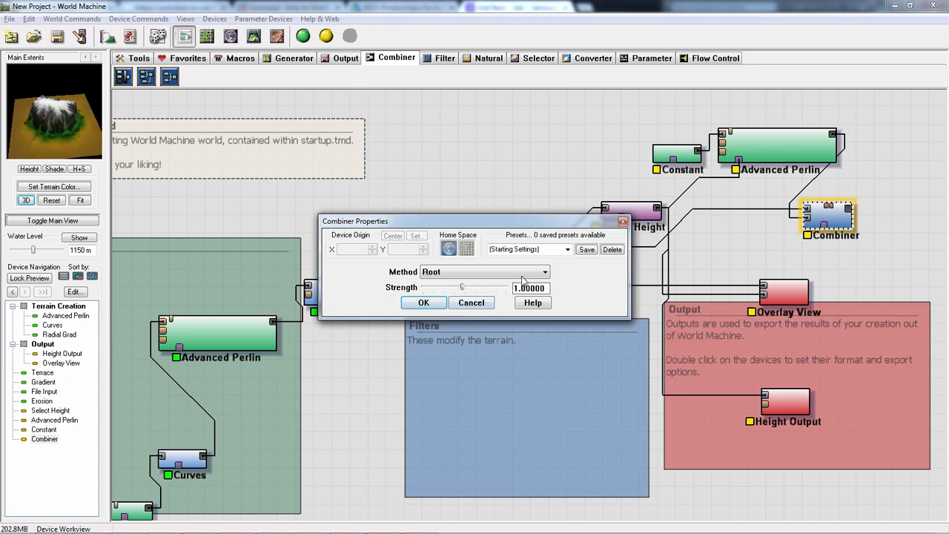
- Set the Combiner's method back to Add with a strength of 0.15625
left_click(486, 272)
left_click(461, 294)
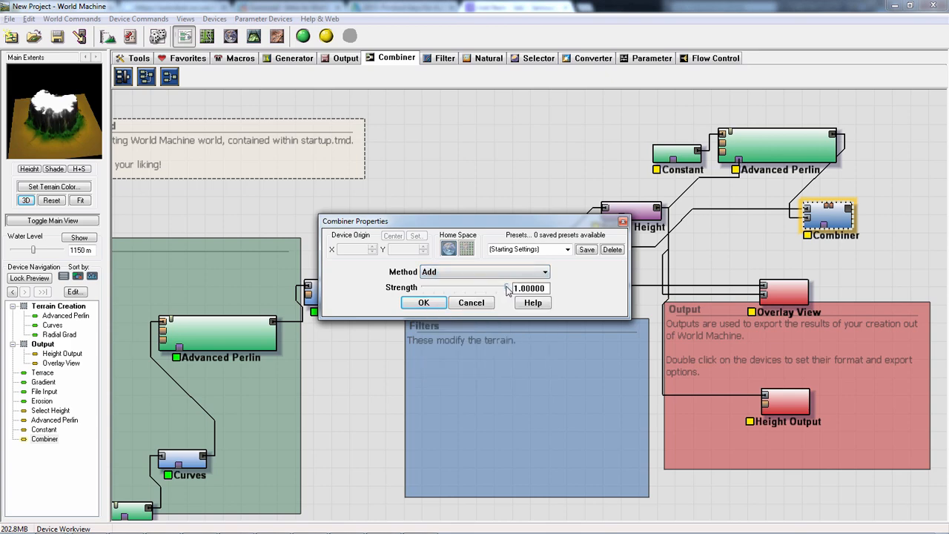
mouse_move(460, 290)
left_mouse_down()
mouse_move(452, 286)
mouse_move(467, 283)
mouse_move(449, 285)
left_mouse_up()
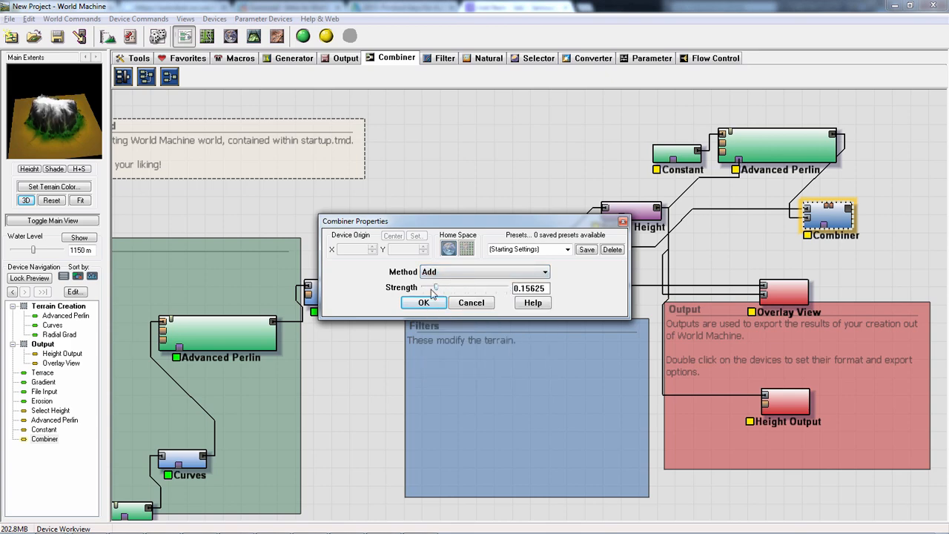
left_click(419, 302)
- Preview the original Advanced Perlin, check Radial Grad's settings and place Radial Grad level with Curves
middle_click_drag(382, 417, 508, 381)
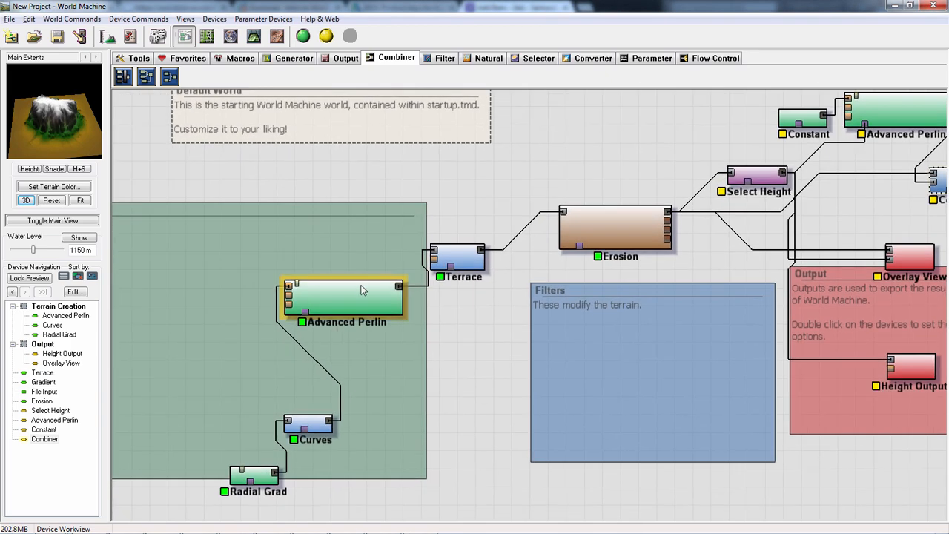
middle_click_drag(544, 337, 543, 348)
left_click(327, 309)
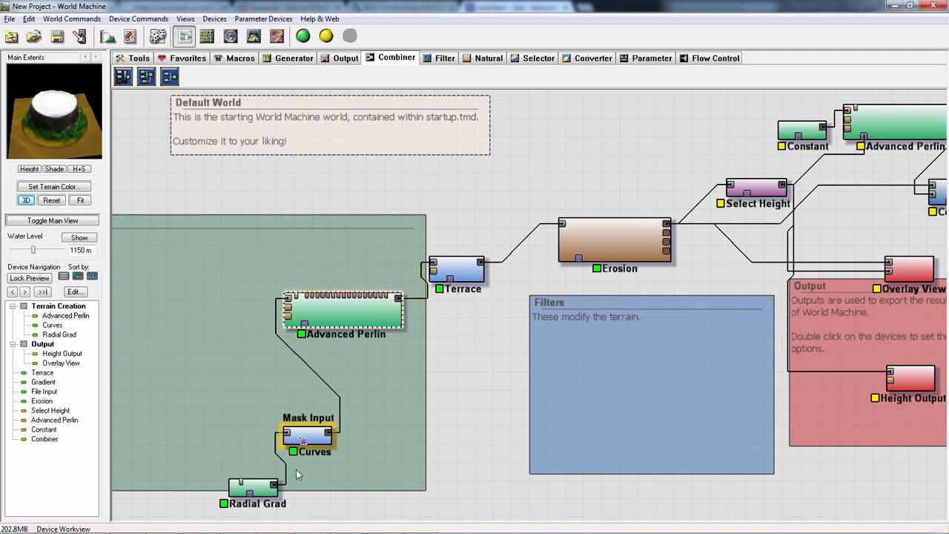
left_click_drag(260, 492, 248, 468)
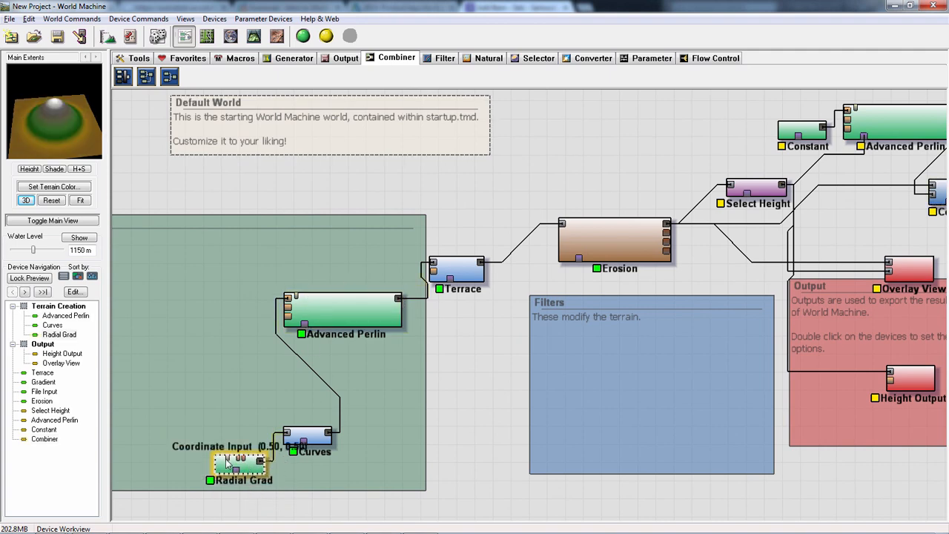
double_click(250, 468)
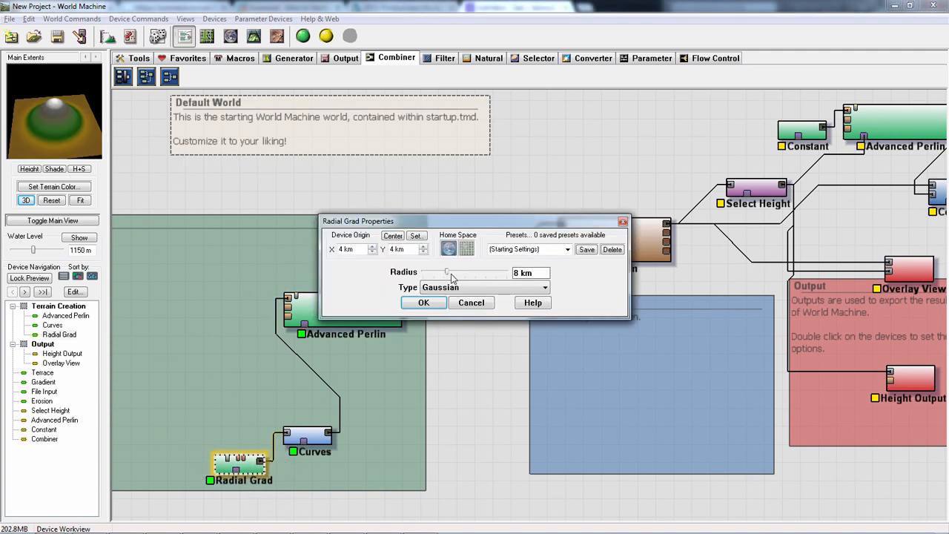
left_click(480, 306)
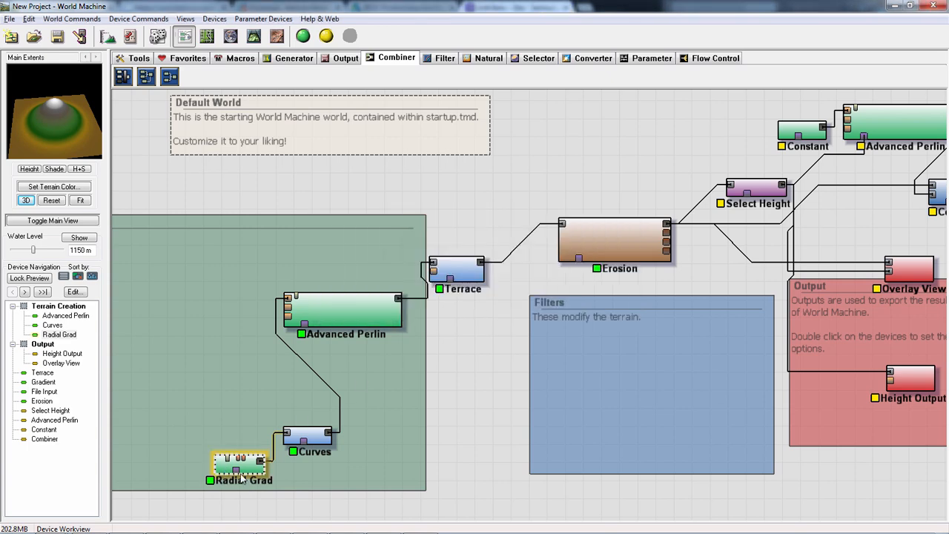
left_click_drag(242, 478, 229, 449)
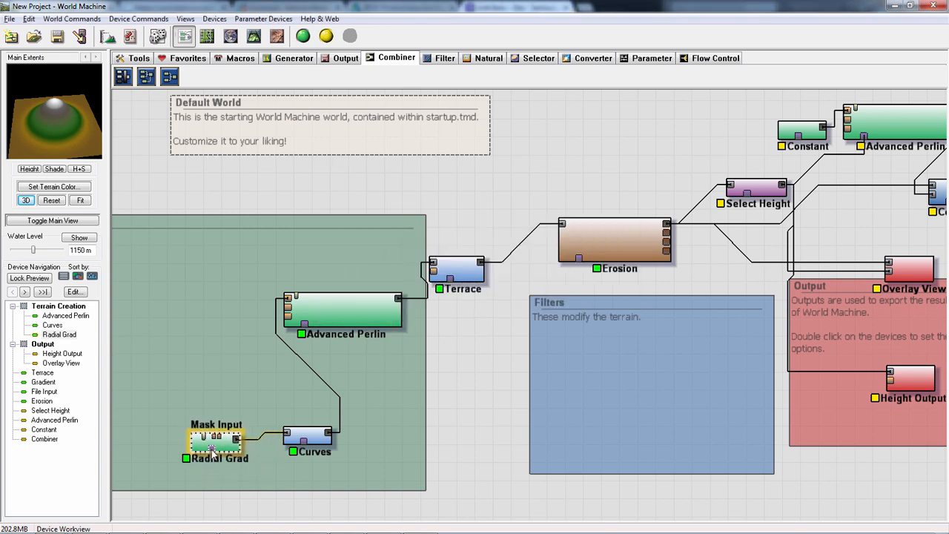
- Try a radius of 22.7643 km on Radial Grad
double_click(221, 445)
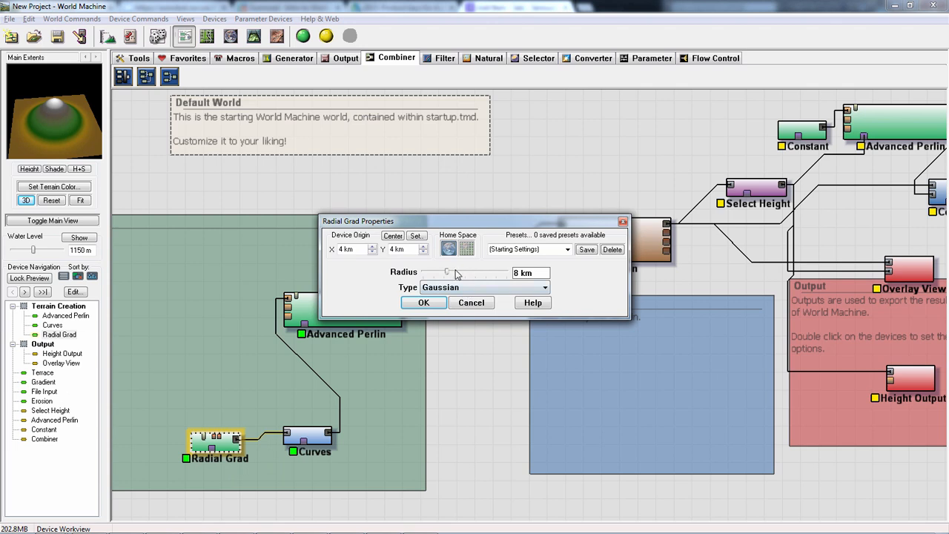
left_click(450, 274)
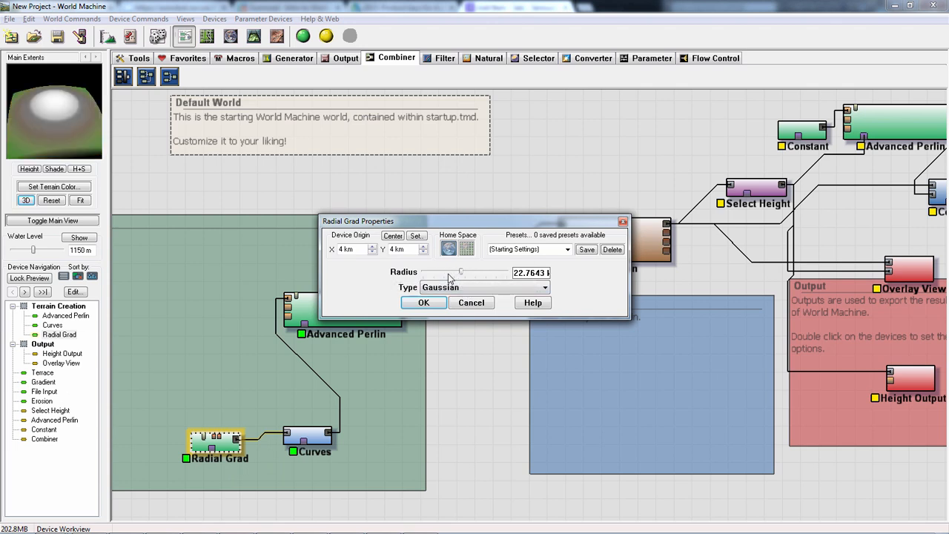
left_click(474, 304)
- Lower the original Advanced Perlin's elevation center to about 656.25 m and its steepness to 0.781
mouse_move(337, 311)
left_mouse_down()
mouse_move(351, 311)
mouse_move(342, 312)
left_mouse_up()
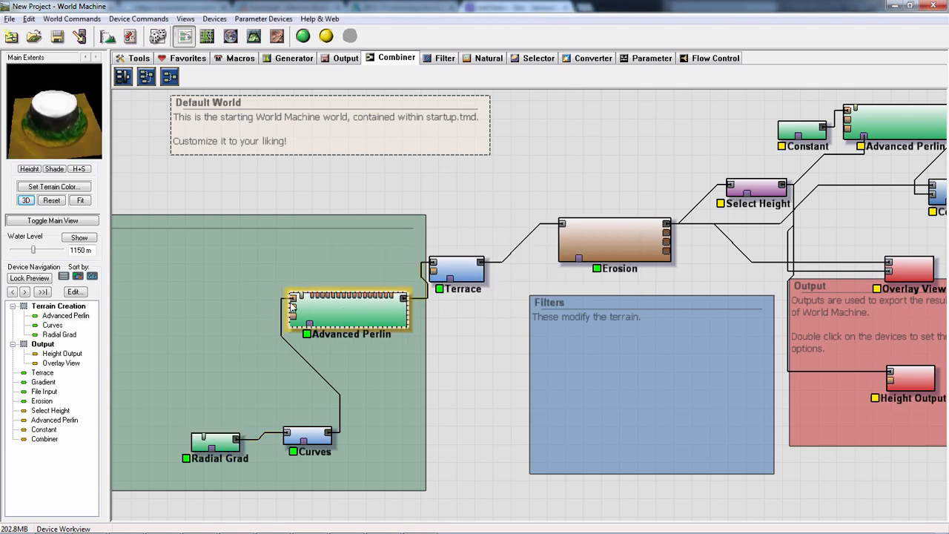
double_click(337, 308)
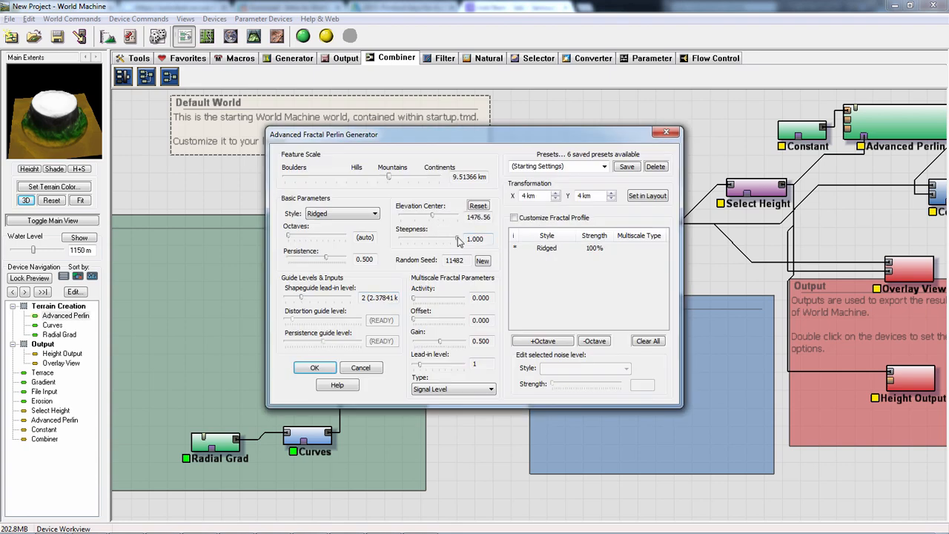
mouse_move(433, 218)
left_mouse_down()
mouse_move(416, 216)
mouse_move(436, 215)
mouse_move(446, 239)
mouse_move(415, 215)
left_mouse_up()
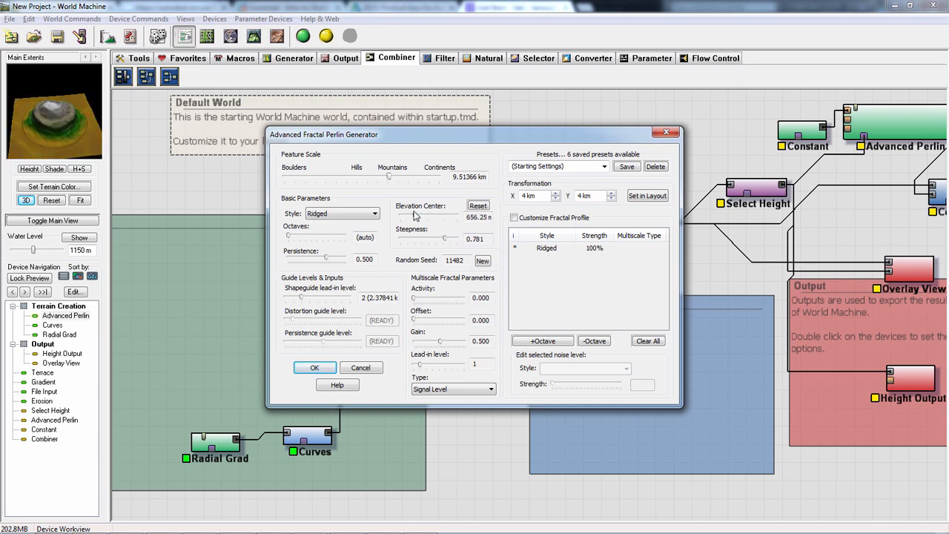
left_click(315, 368)
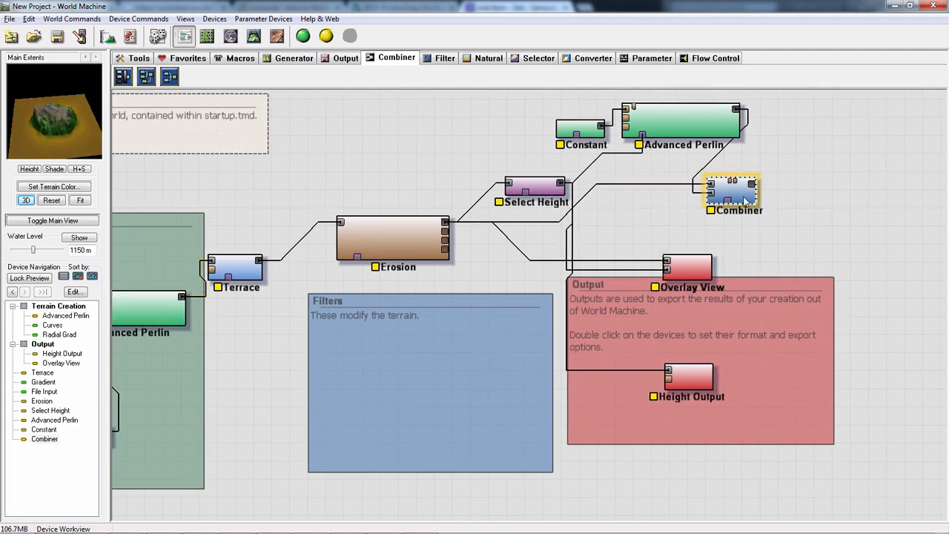
- Move the Combiner farther away from the copied Advanced Perlin and raise its strength
left_click_drag(739, 198, 806, 196)
double_click(806, 196)
left_click_drag(441, 289, 571, 292)
left_click(428, 299)
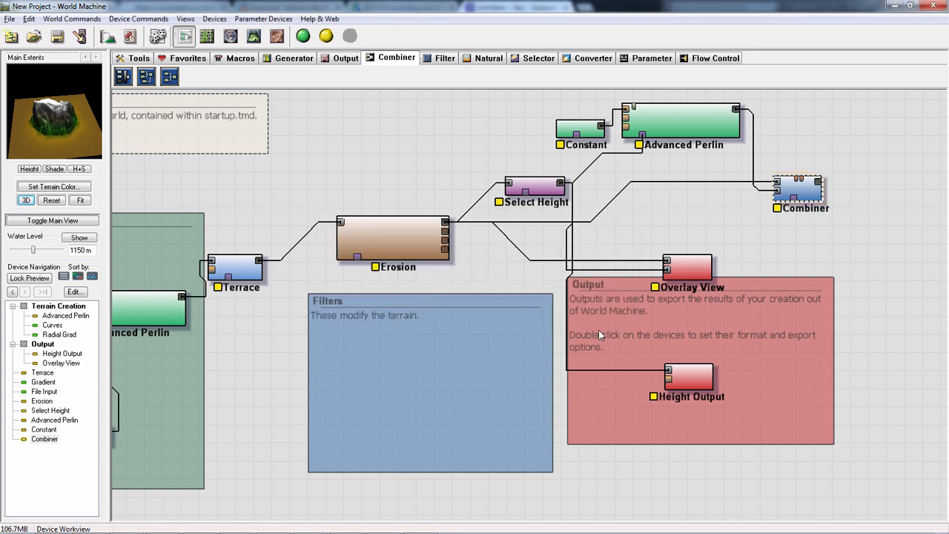
- Preview Erosion and set the original Advanced Perlin's elevation center to 738.281 m and steepness to 0.875
middle_click_drag(457, 355, 555, 358)
left_click(501, 254)
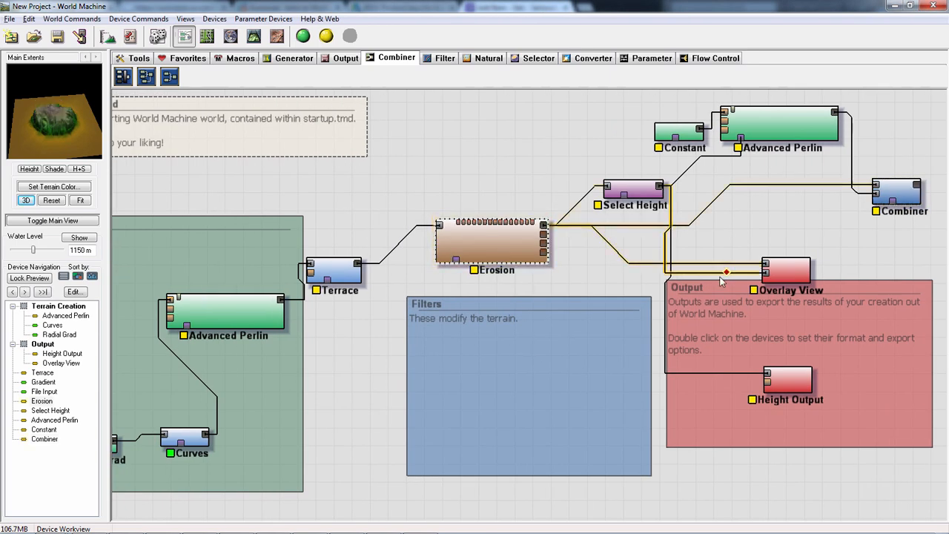
middle_click_drag(655, 244, 704, 309)
double_click(304, 381)
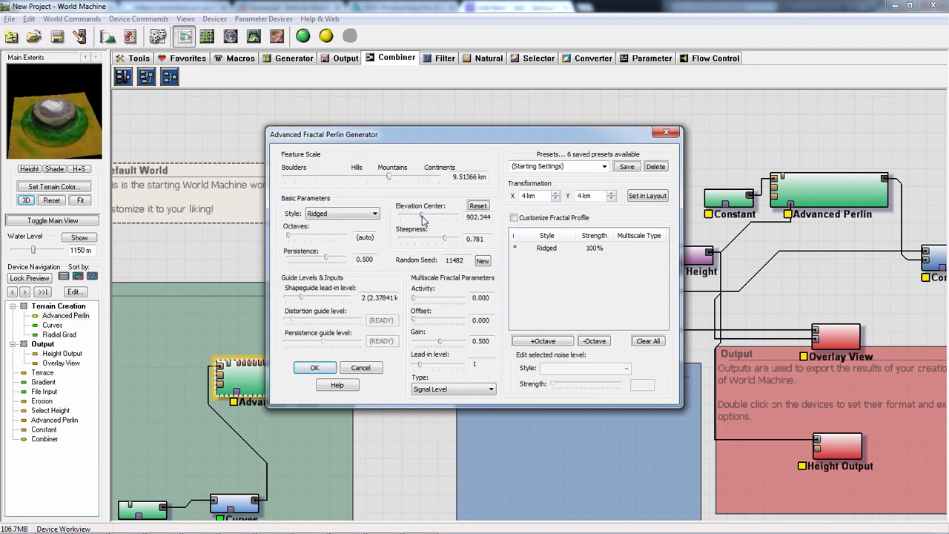
left_click_drag(418, 217, 452, 243)
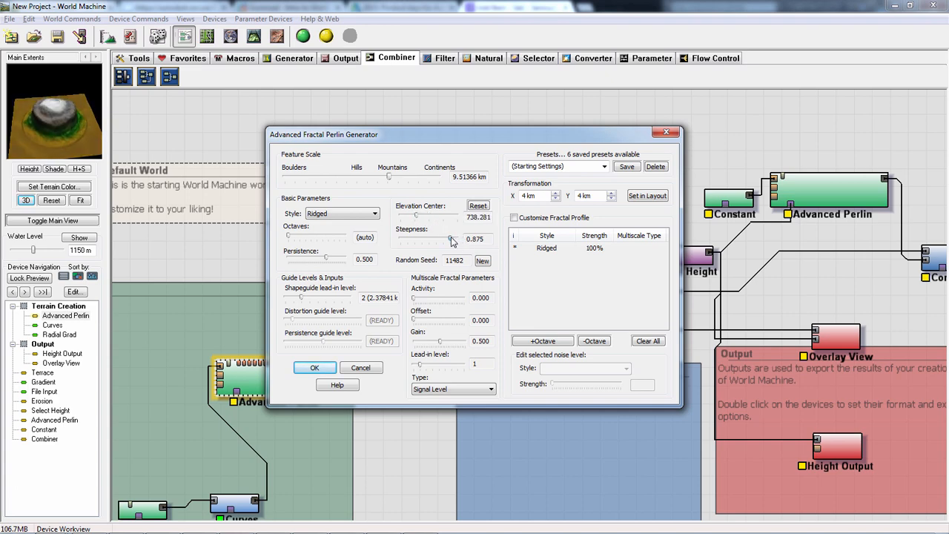
left_click(310, 369)
- Preview the Combiner's result and lower its Add strength
middle_click_drag(753, 359, 628, 359)
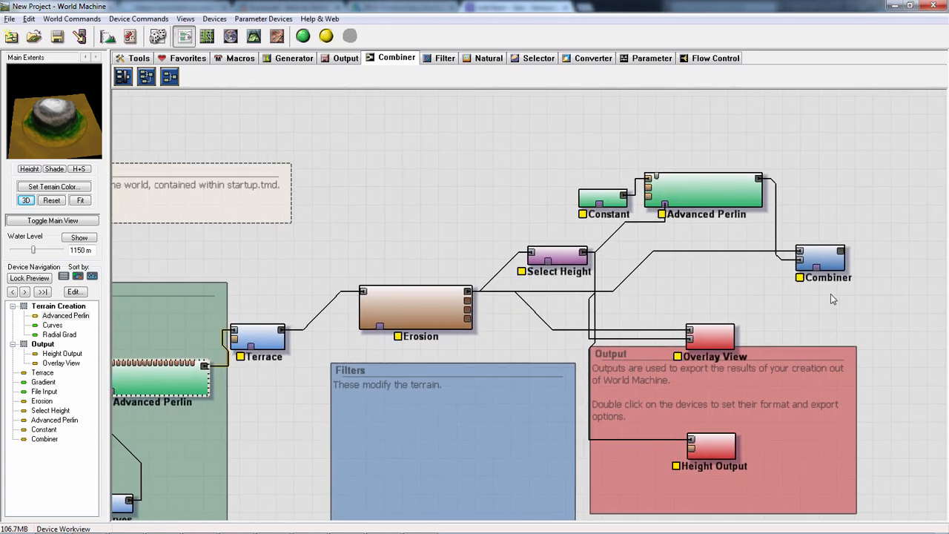
left_click(832, 267)
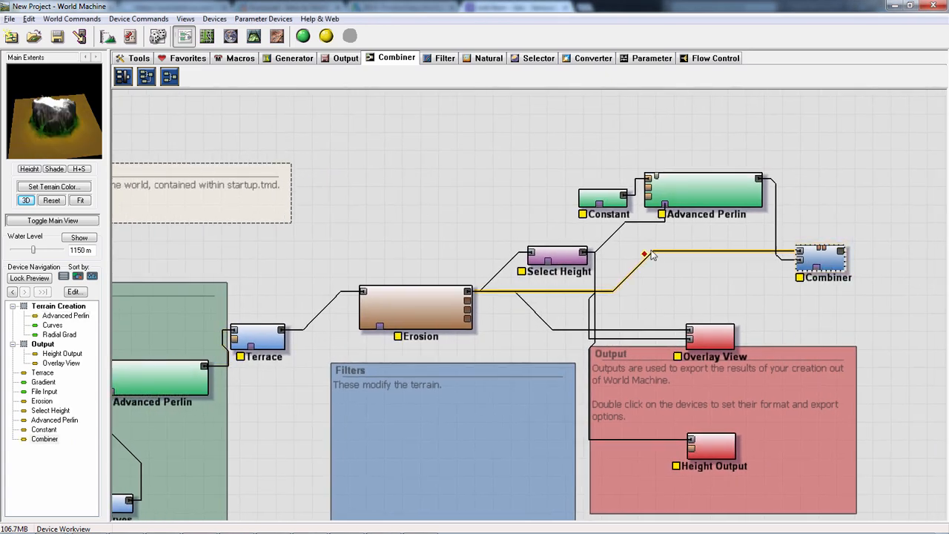
double_click(836, 261)
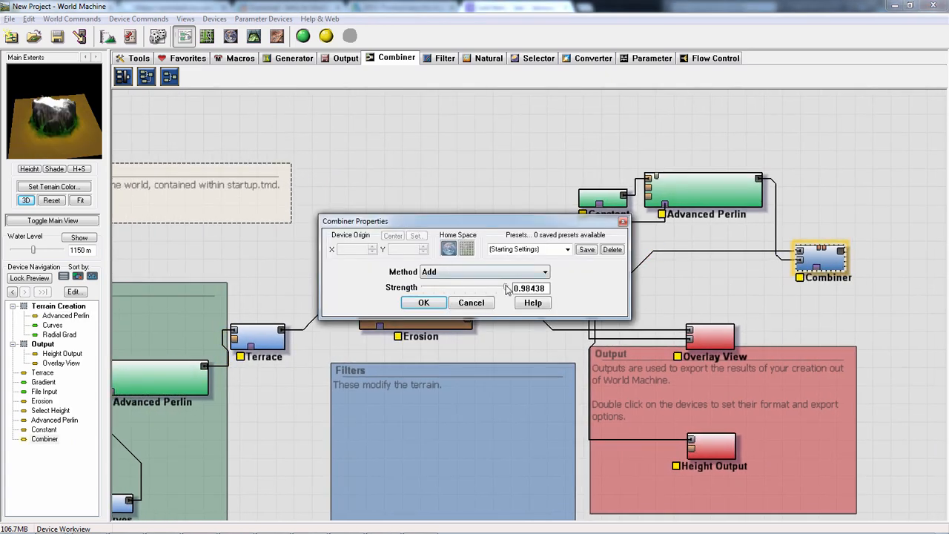
left_click_drag(507, 289, 481, 282)
left_click(410, 310)
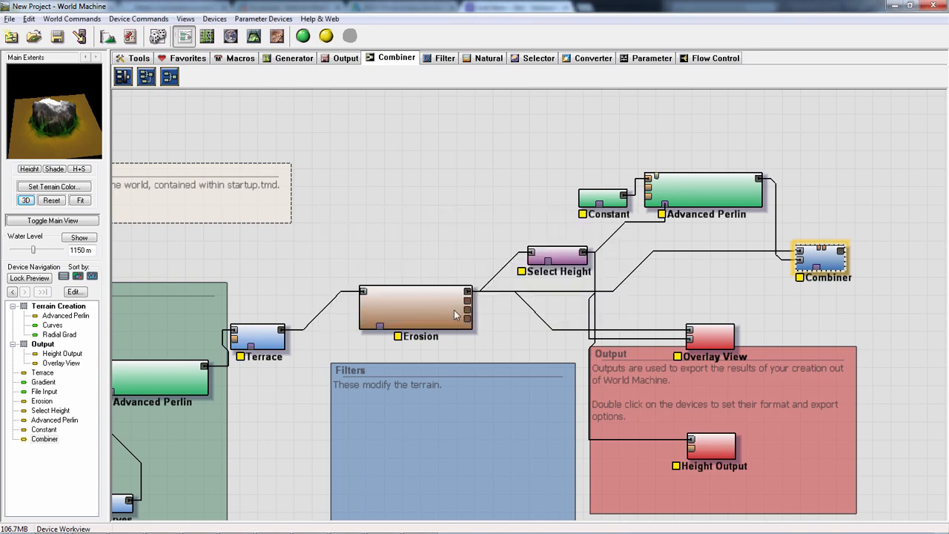
- Delete the copied Advanced Perlin and the Combiner from the device network
left_click_drag(676, 282, 539, 173)
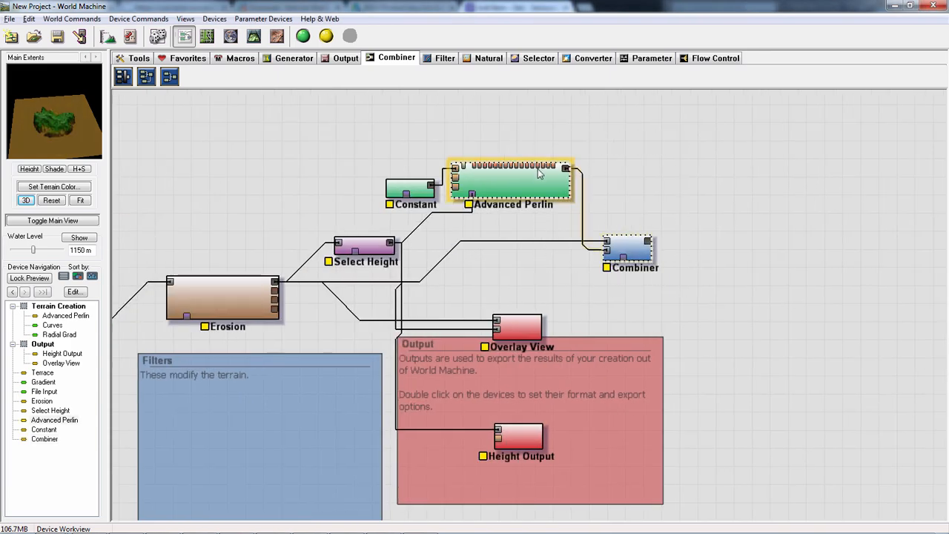
key("Delete")
left_click(514, 298)
- Move Overlay View up and away from Select Height, just above the Output group, and preview it
left_click_drag(517, 325, 627, 290)
left_click_drag(361, 249, 358, 250)
left_click(628, 303)
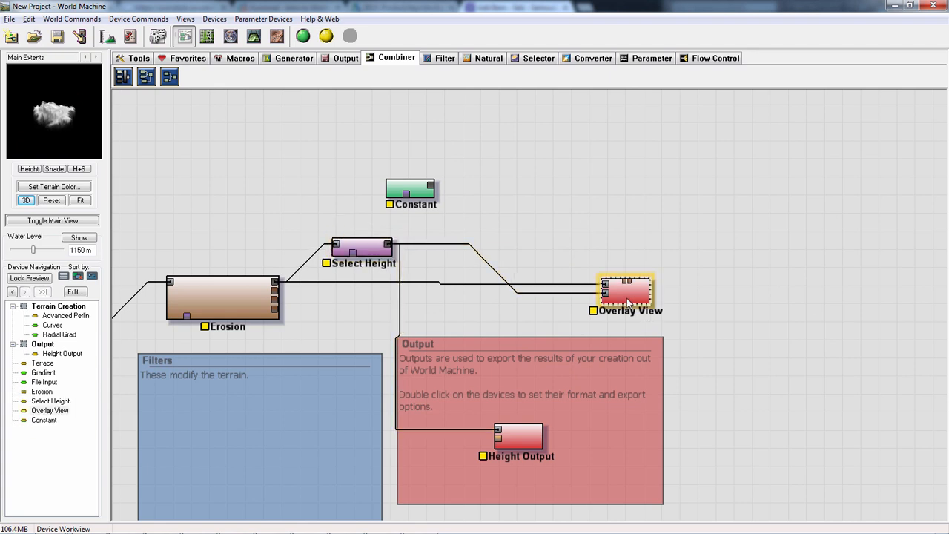
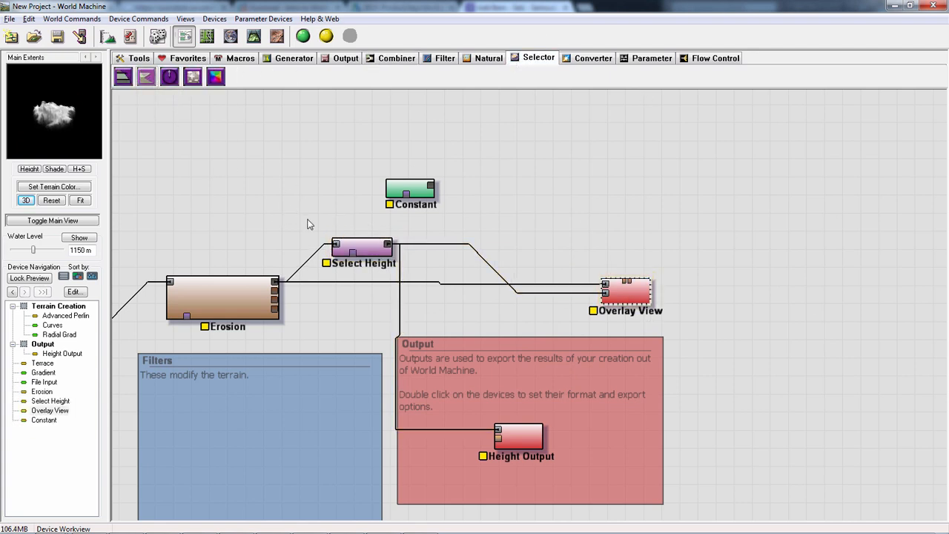
- Delete the Select Height device and shift Overlay View slightly further from Erosion
left_click(352, 247)
key("Delete")
key("Return")
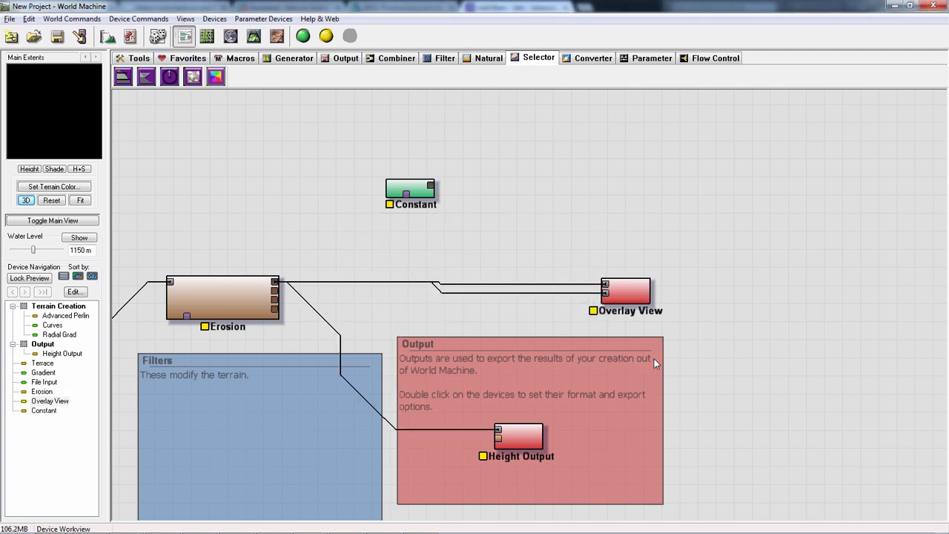
left_click_drag(620, 306, 647, 291)
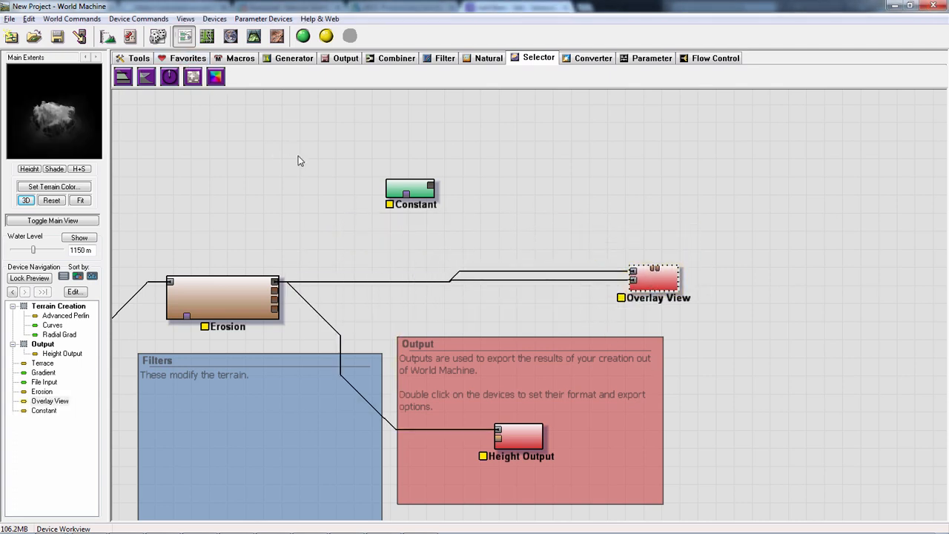
- Raise the Advanced Perlin's steepness to 0.969
left_click(231, 295)
left_click_drag(312, 217, 558, 229)
left_click(222, 375)
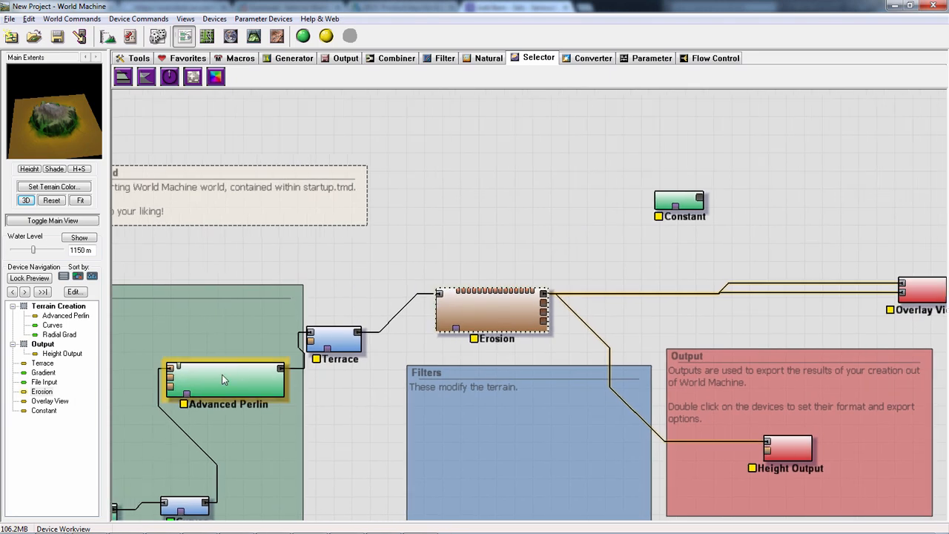
double_click(222, 374)
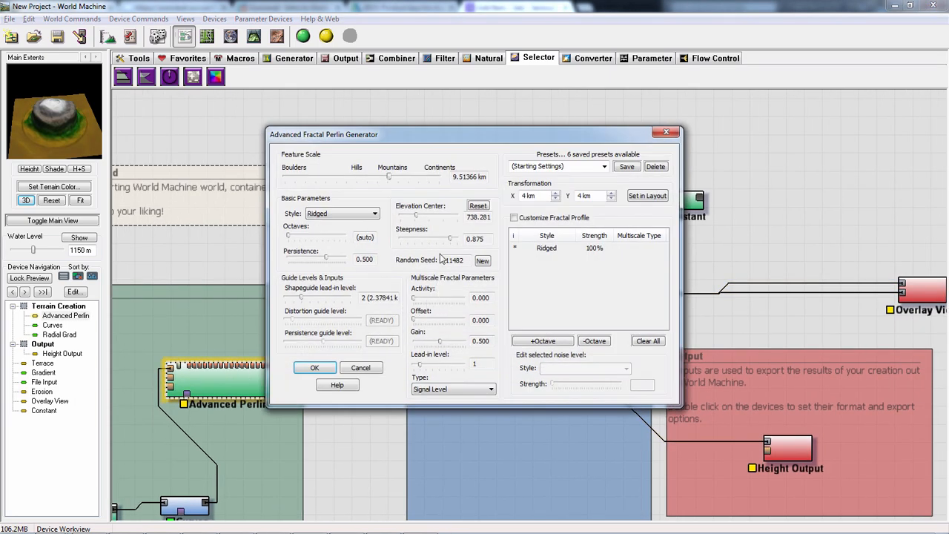
left_click_drag(455, 243, 457, 245)
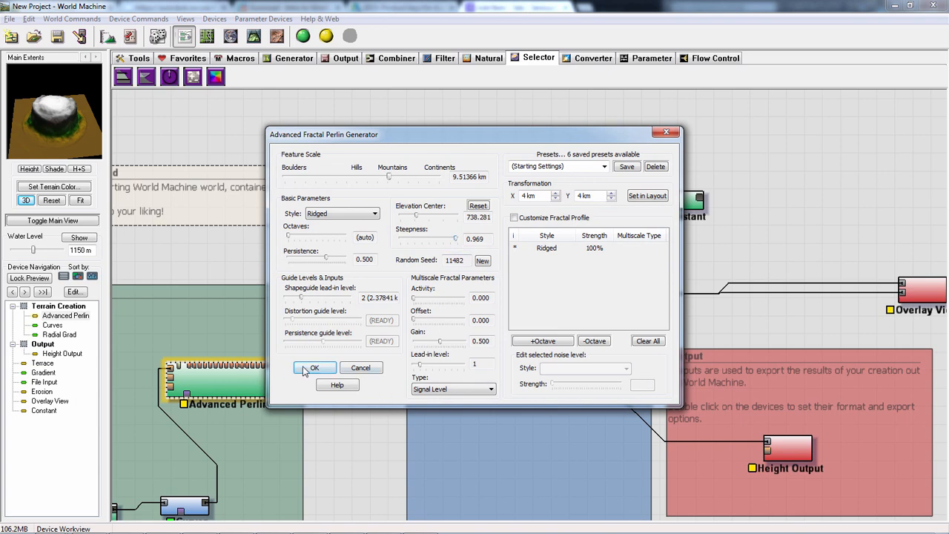
left_click(311, 368)
- Add a Select Slope device between Erosion and Constant, feed it Erosion's primary output and preview it
scroll(659, 310, "up", 2)
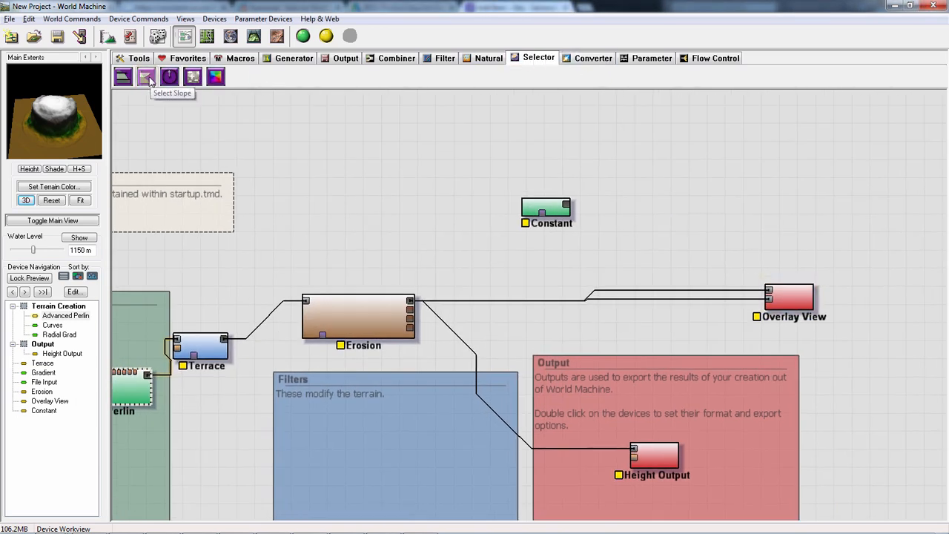
left_click(151, 81)
left_click(652, 250)
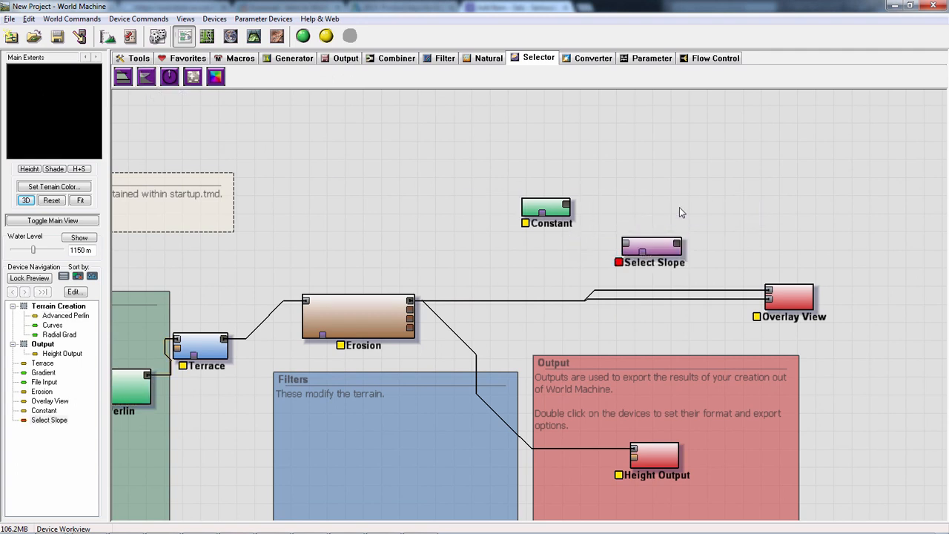
left_click_drag(652, 248, 526, 252)
left_click_drag(415, 304, 499, 249)
double_click(545, 254)
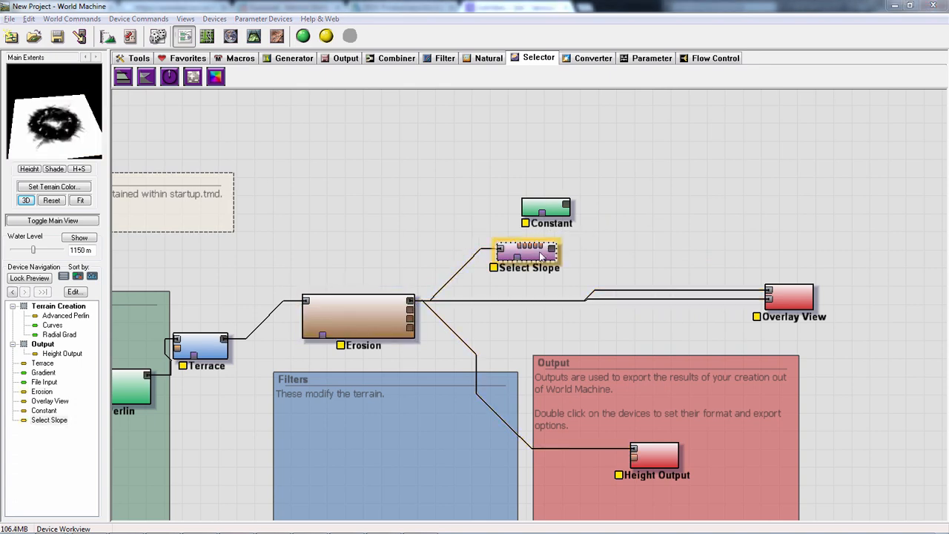
left_click(478, 342)
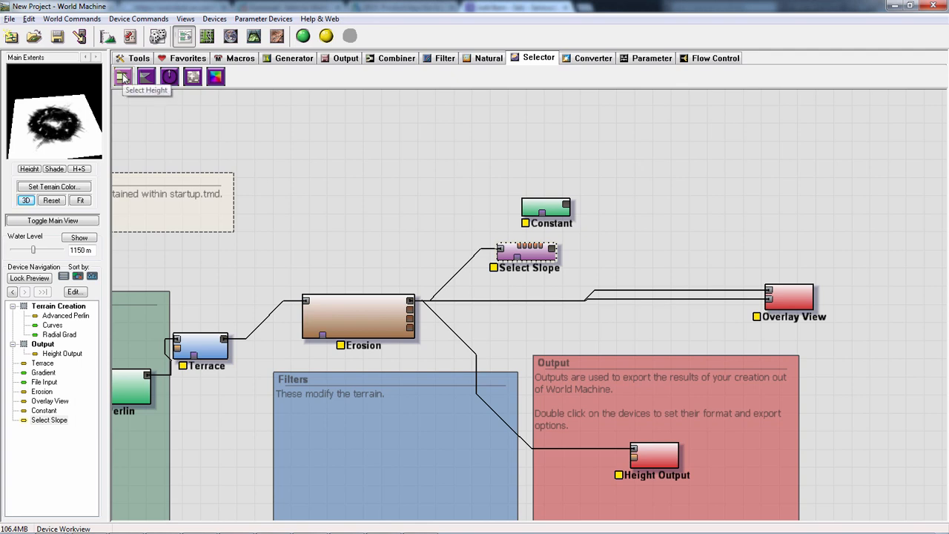
- Set Select Slope to a maximum of 1.00 (90deg), a minimum of 0.90 (63deg) and a falloff of 0.55
double_click(544, 266)
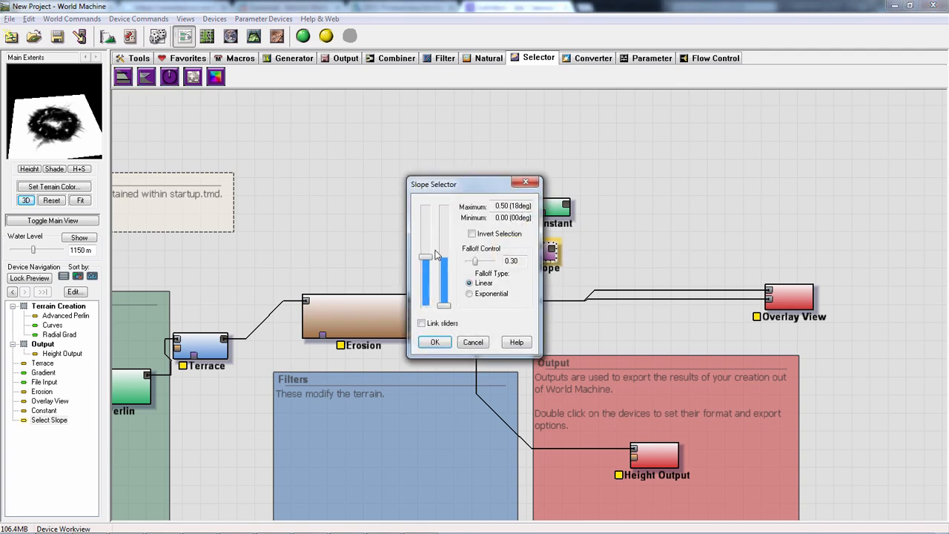
left_click_drag(428, 263, 425, 221)
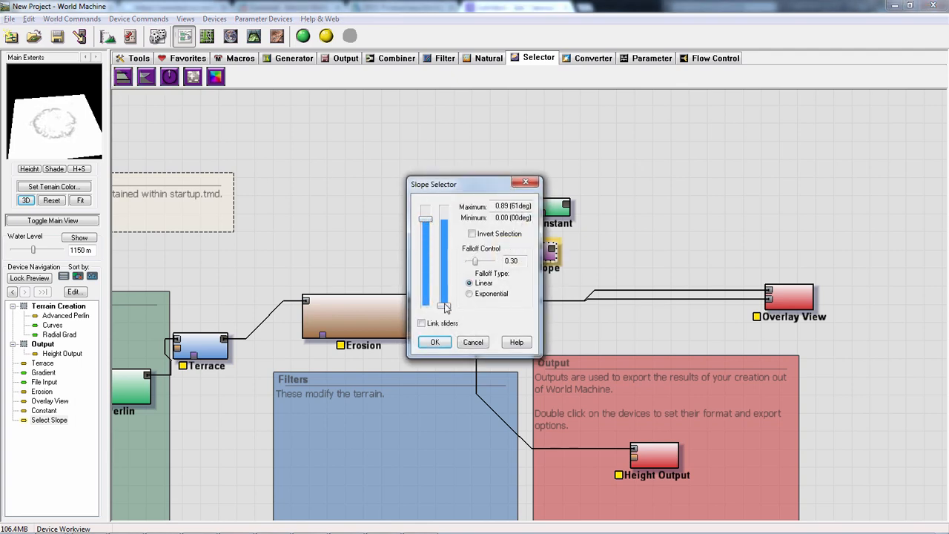
left_click_drag(444, 305, 446, 245)
left_click(423, 233)
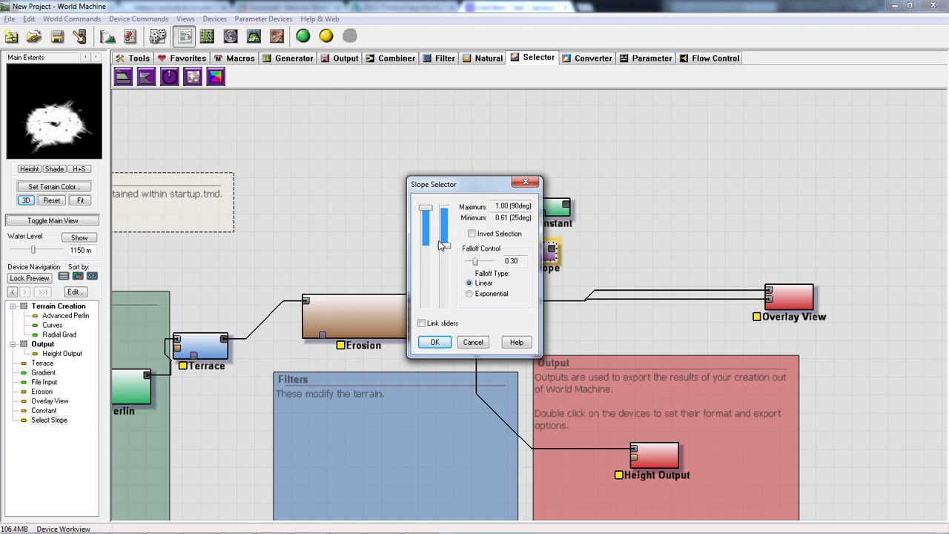
left_click_drag(440, 245, 454, 207)
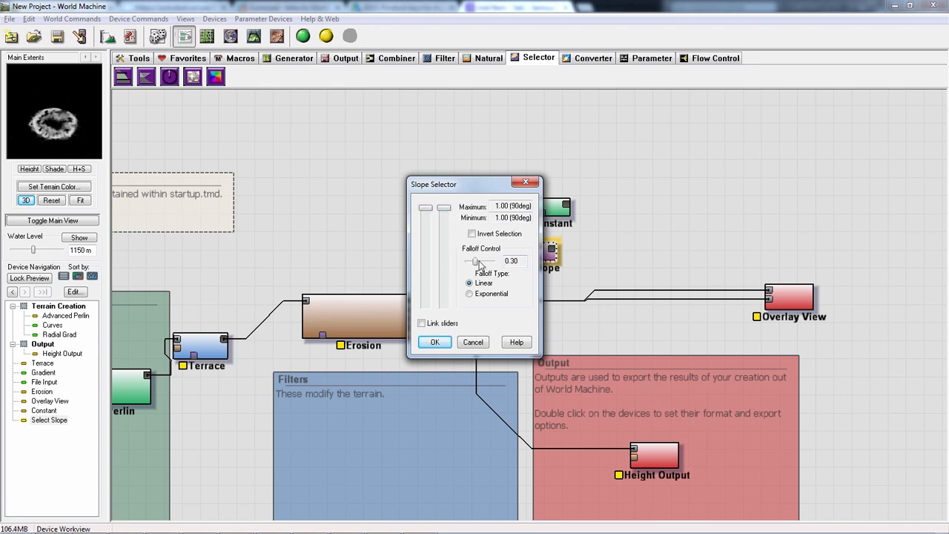
left_click_drag(480, 265, 464, 264)
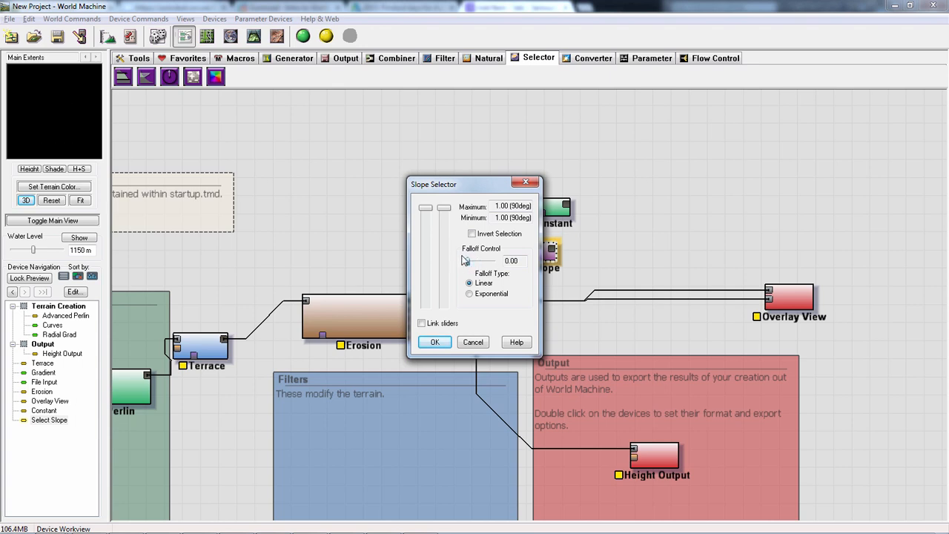
mouse_move(441, 212)
left_mouse_down()
mouse_move(448, 236)
mouse_move(446, 227)
left_mouse_up()
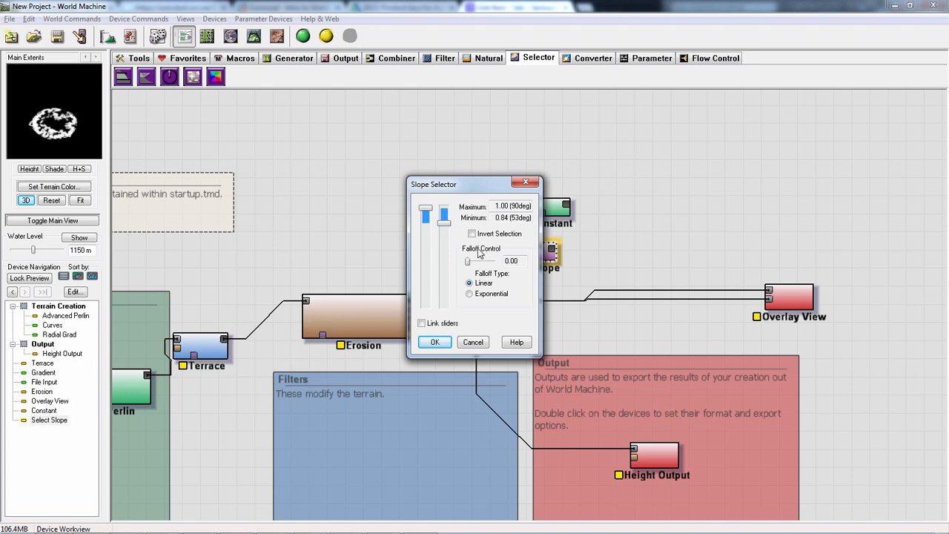
left_click_drag(471, 264, 485, 267)
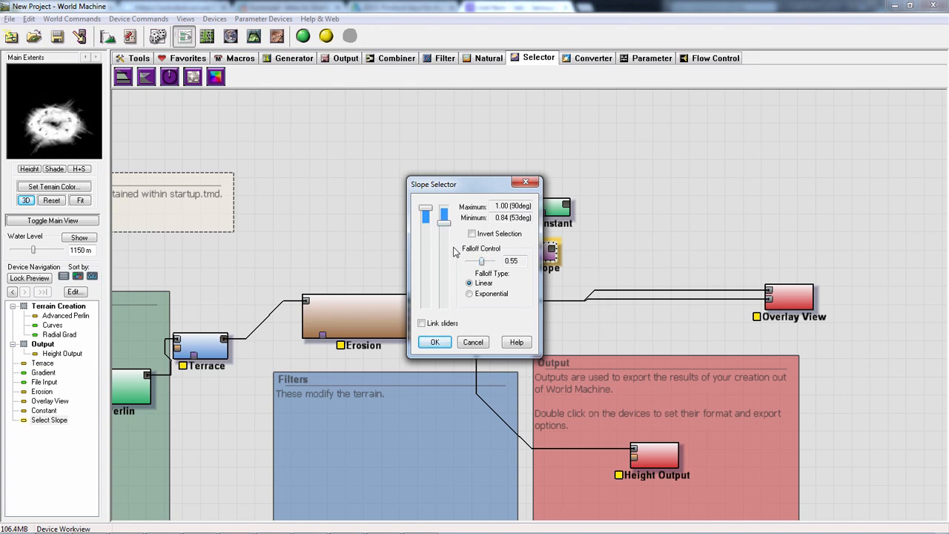
mouse_move(444, 228)
left_mouse_down()
mouse_move(447, 236)
mouse_move(445, 218)
left_mouse_up()
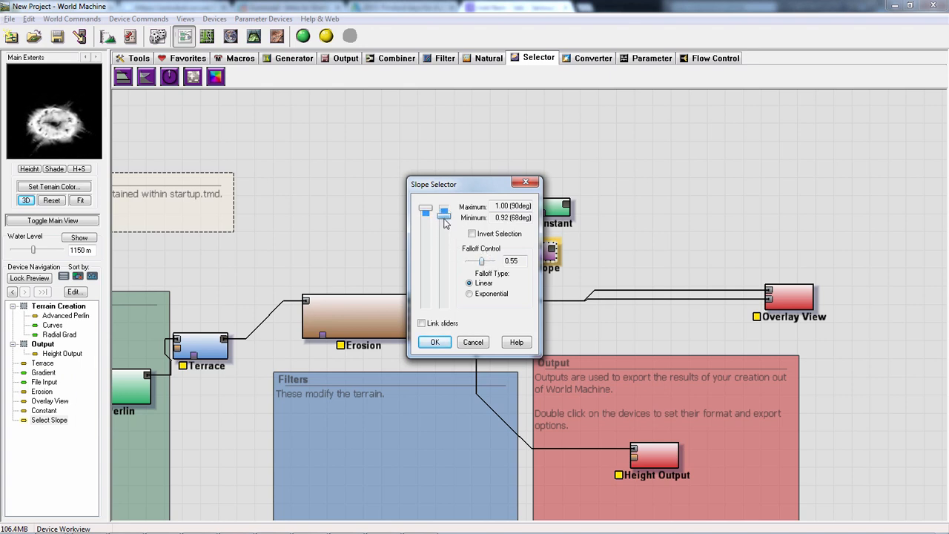
left_click(434, 342)
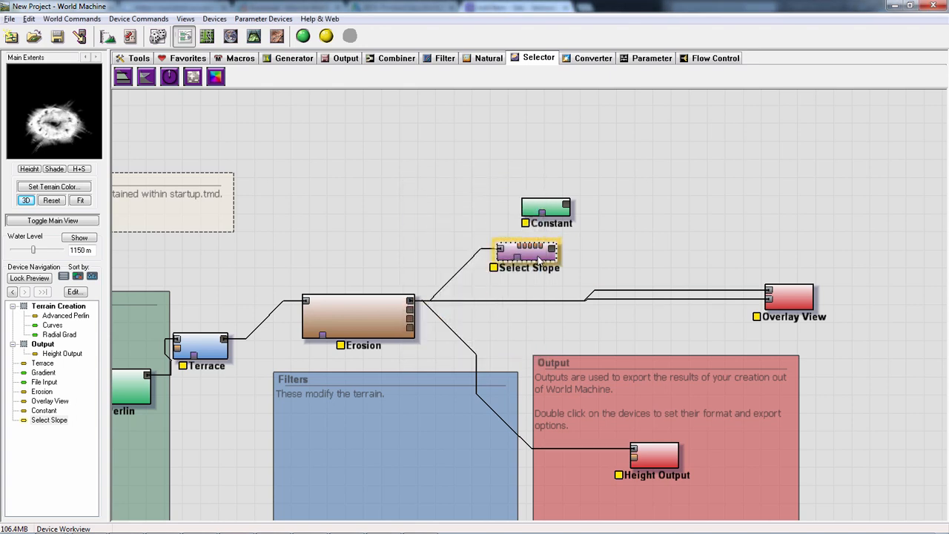
- Wire Select Slope's output into Overlay View's second input and raise the overlay's mask ambient
left_click_drag(567, 261, 769, 298)
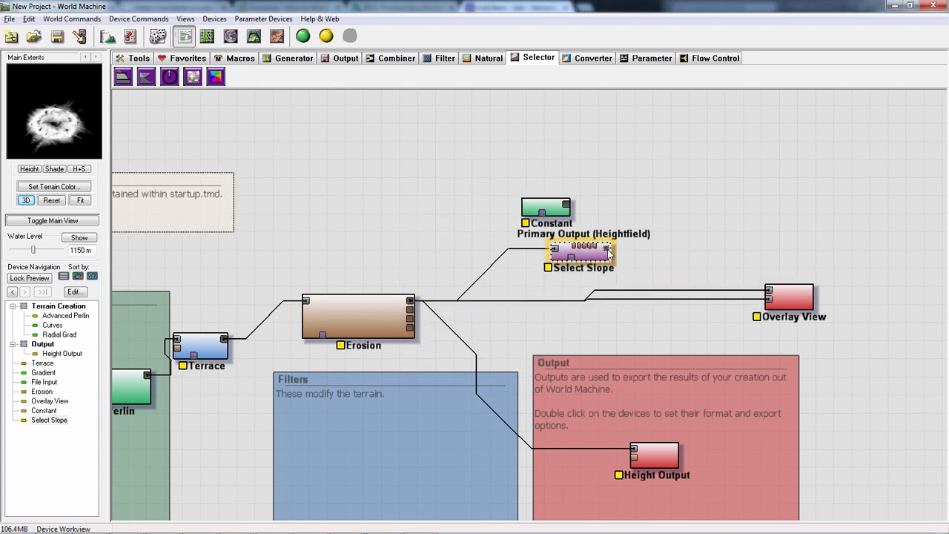
left_click(784, 298)
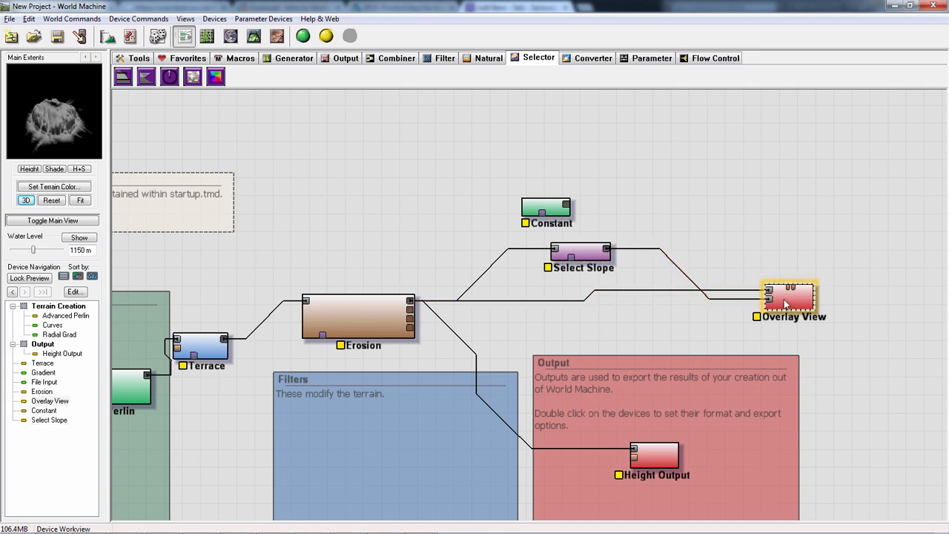
double_click(784, 296)
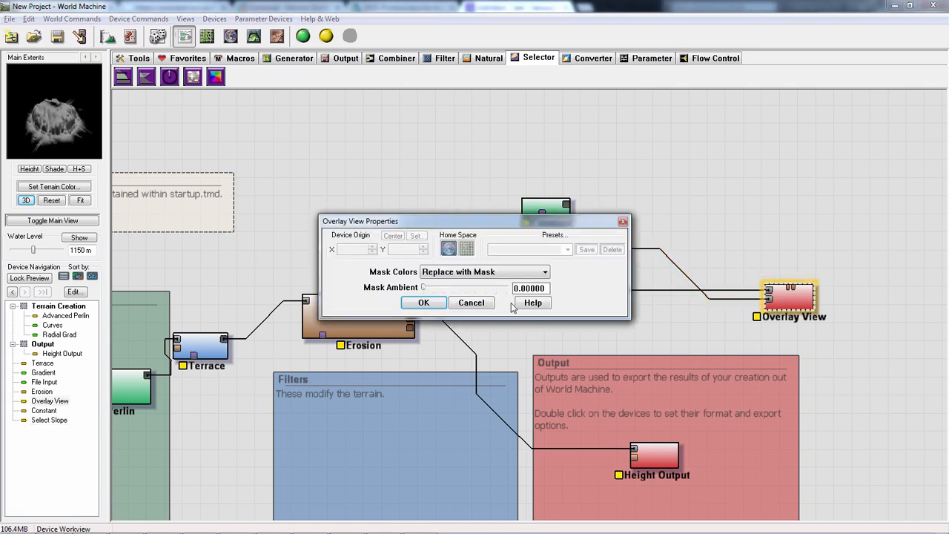
left_click_drag(425, 288, 452, 290)
left_click(424, 302)
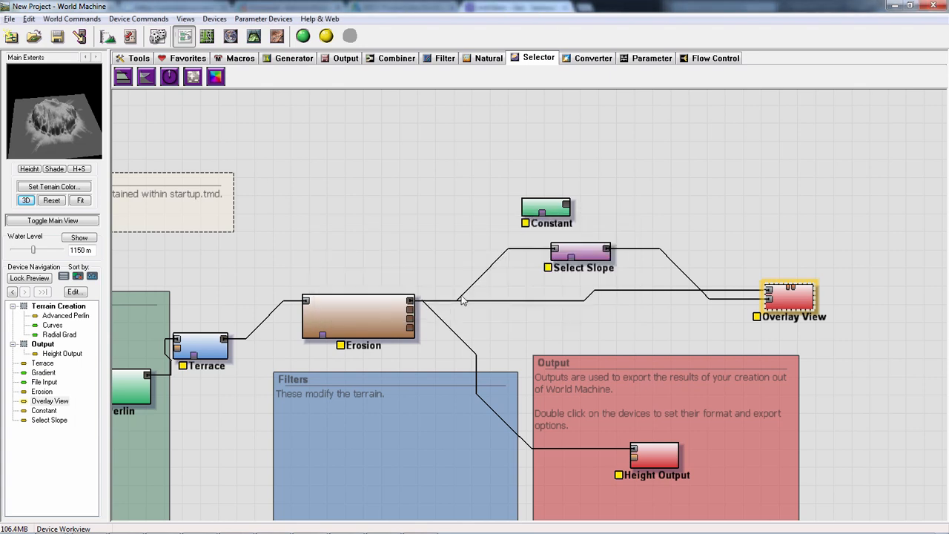
- Lower Select Slope's maximum to about 0.59 (24deg) and readjust its minimum to narrow the selected slope range
double_click(580, 252)
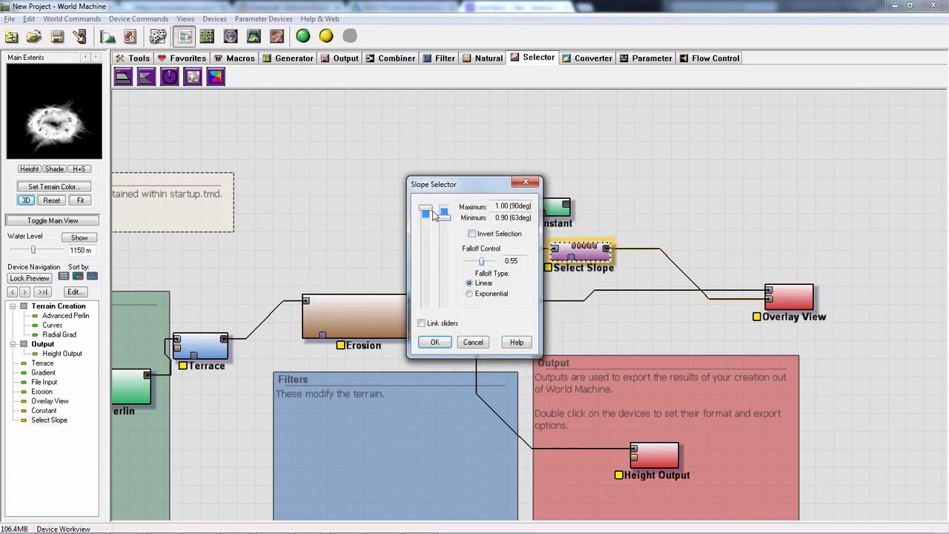
left_click_drag(443, 216, 447, 310)
left_click_drag(427, 211, 428, 251)
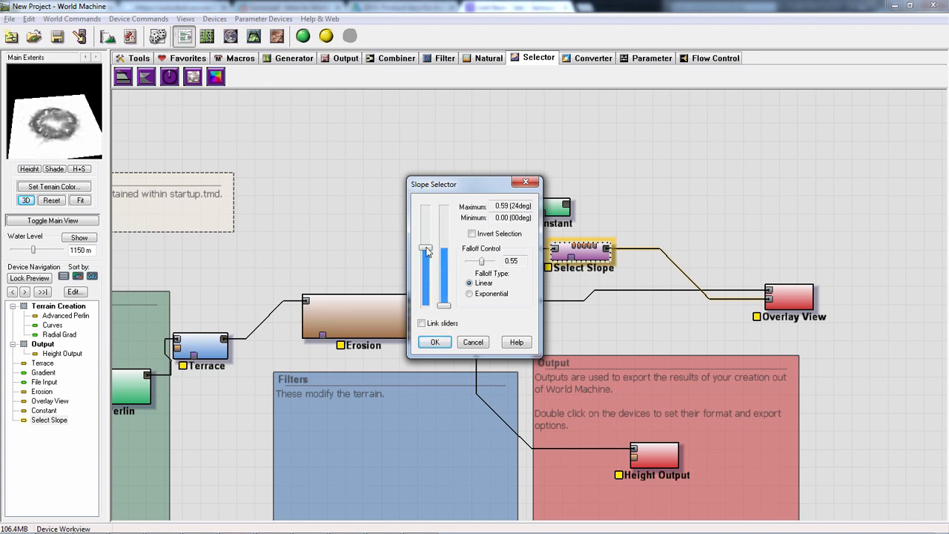
left_click_drag(447, 309, 477, 264)
left_click(434, 343)
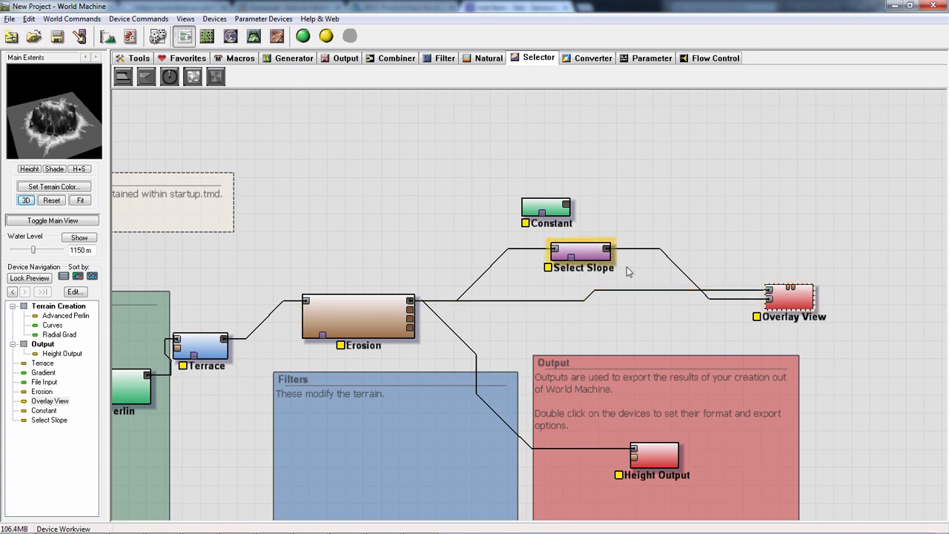
- Set Overlay View's mask ambient to 0 and inspect the overlay and the Select Slope mask in the 3D preview
double_click(790, 296)
left_click_drag(445, 289, 422, 289)
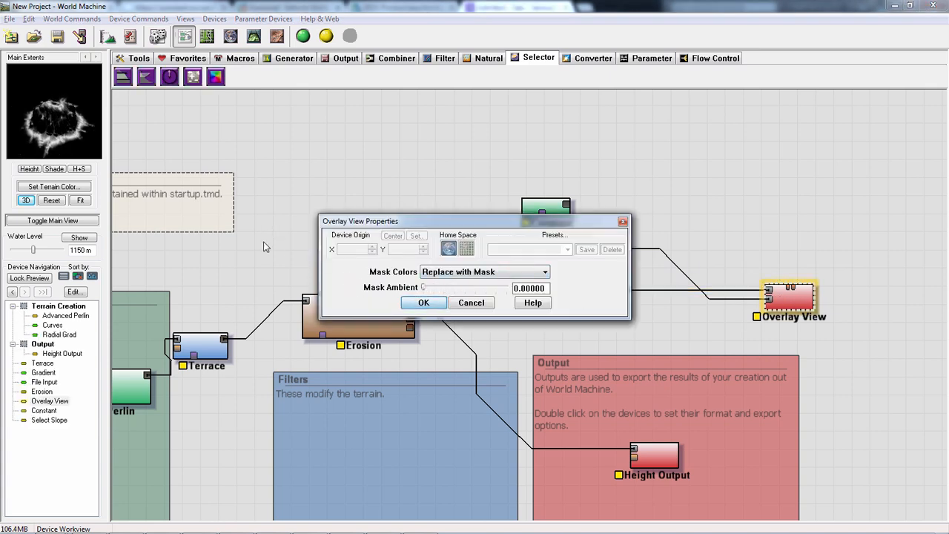
left_click(423, 303)
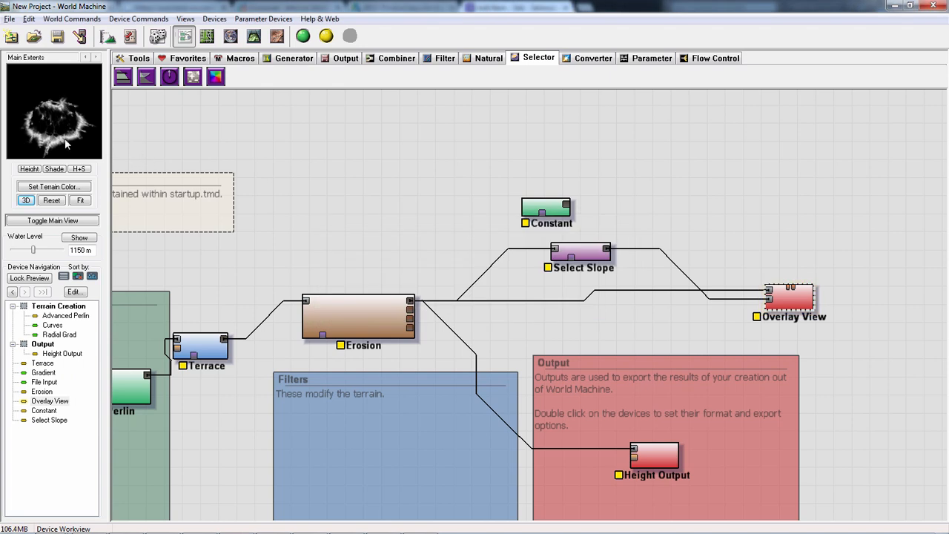
left_click_drag(66, 139, 41, 143)
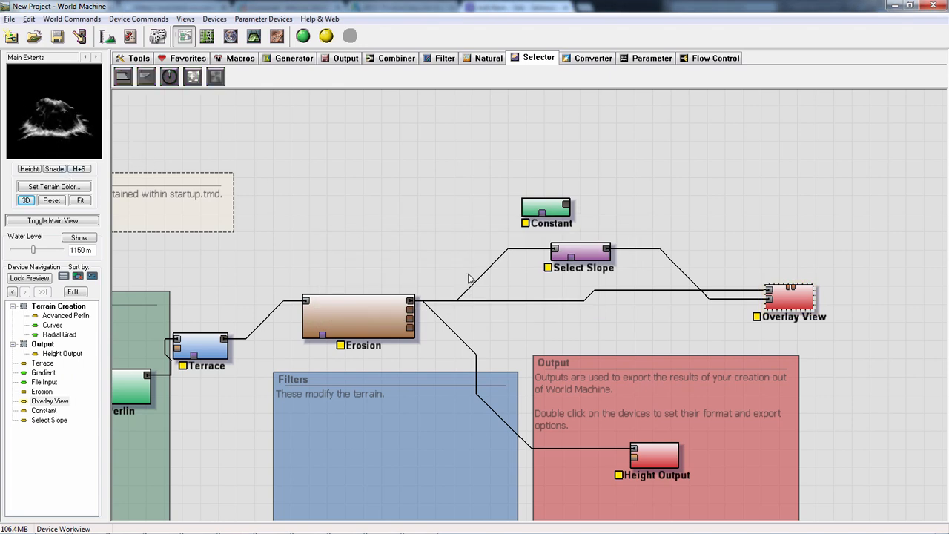
left_click(581, 251)
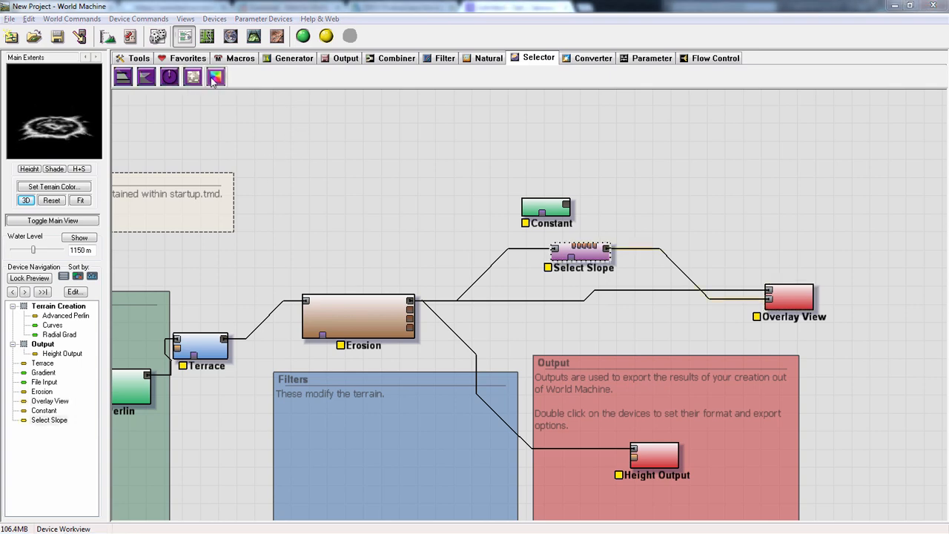
- Add a Select Angle device above Erosion, to the side of Constant
left_click(216, 119)
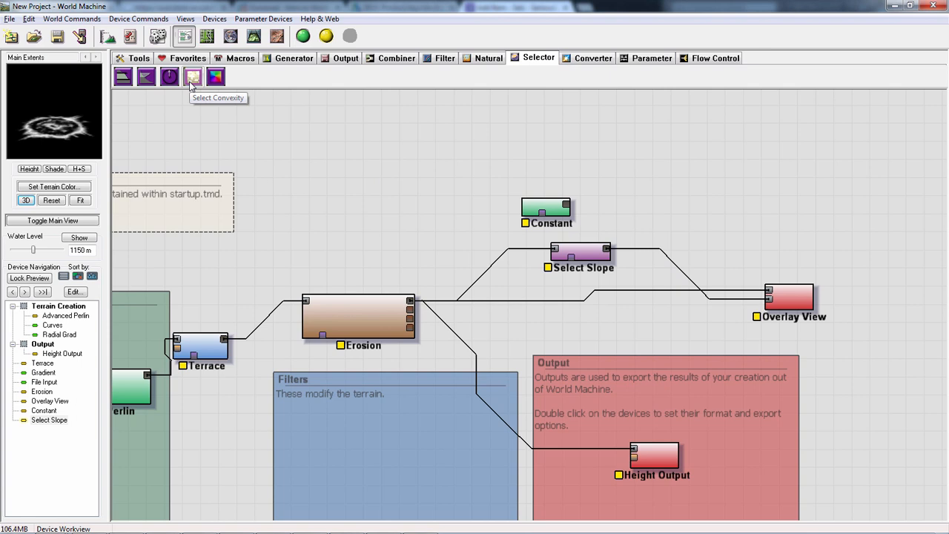
left_click(192, 77)
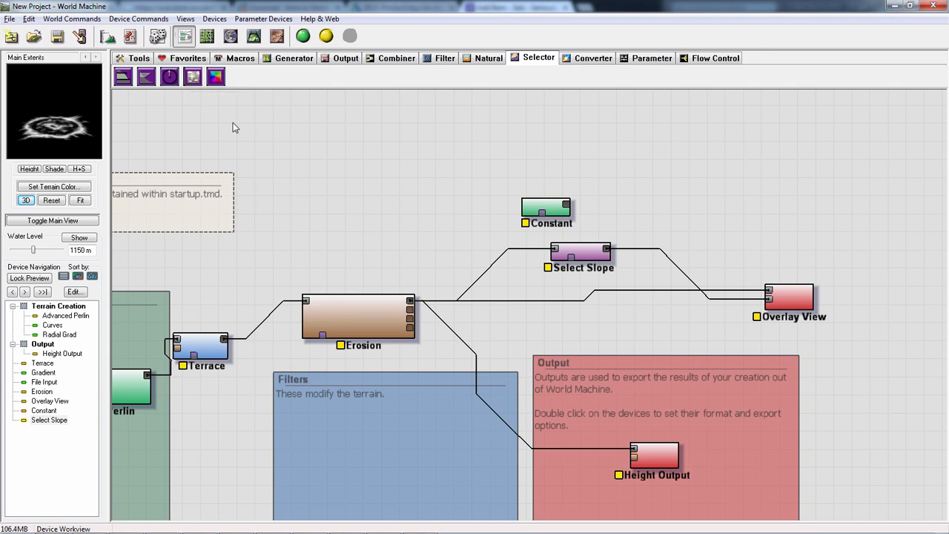
left_click(169, 76)
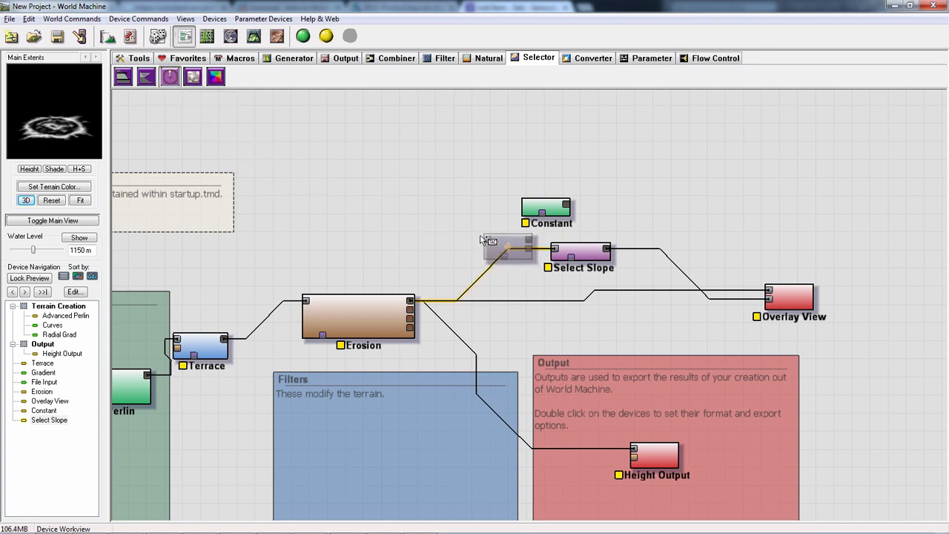
left_click(434, 205)
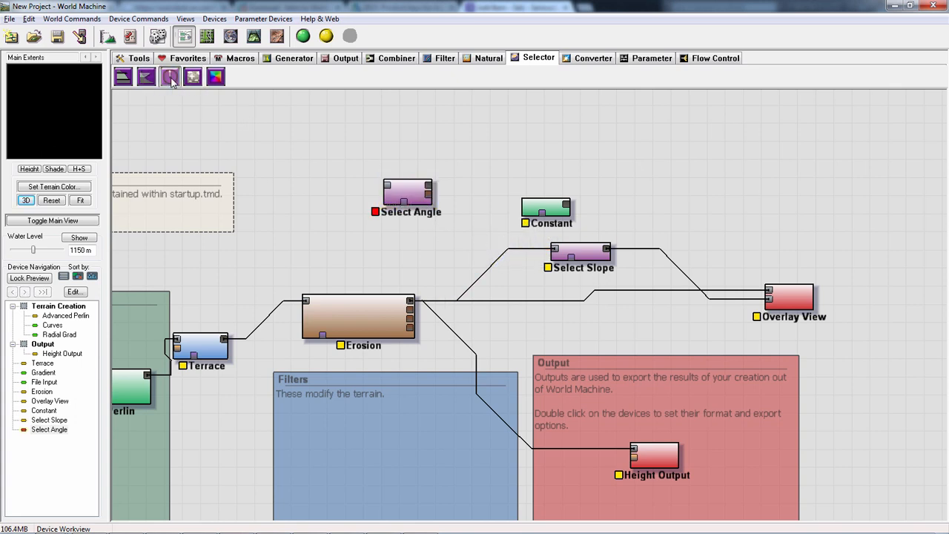
left_click(412, 198)
- Delete the Select Slope device
right_click(471, 269)
left_click(582, 257)
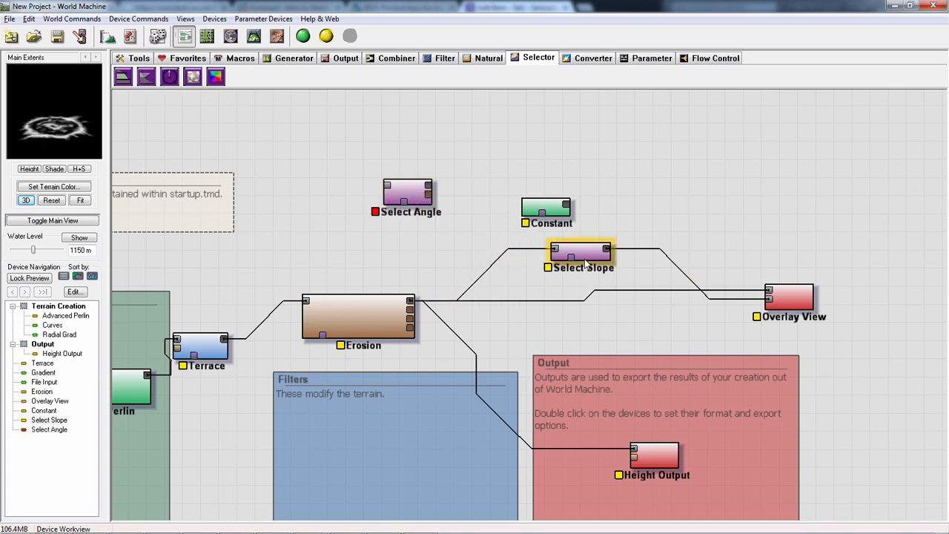
key("Delete")
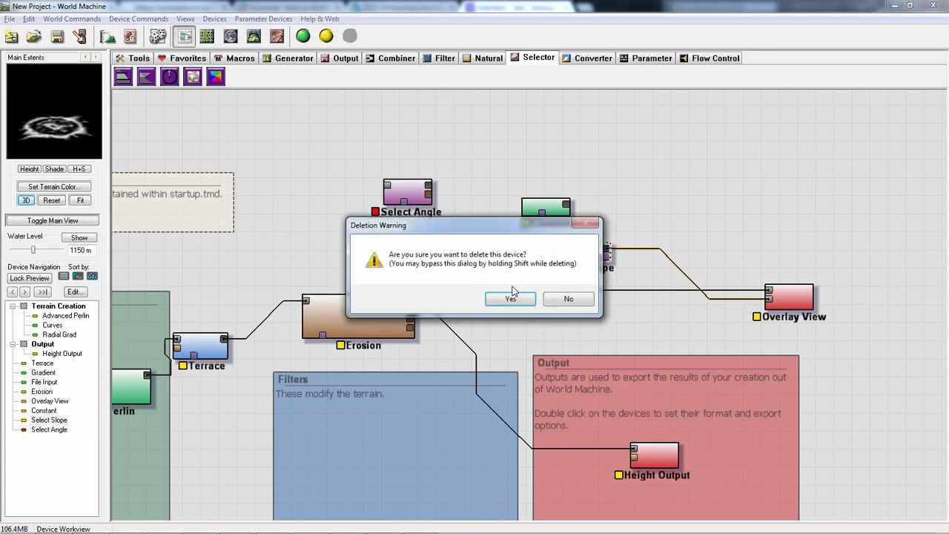
key("Return")
- Place Select Angle below Constant, wire it between Erosion and Overlay View's second input, and inspect its mask in the 3D preview
left_click_drag(432, 216, 560, 270)
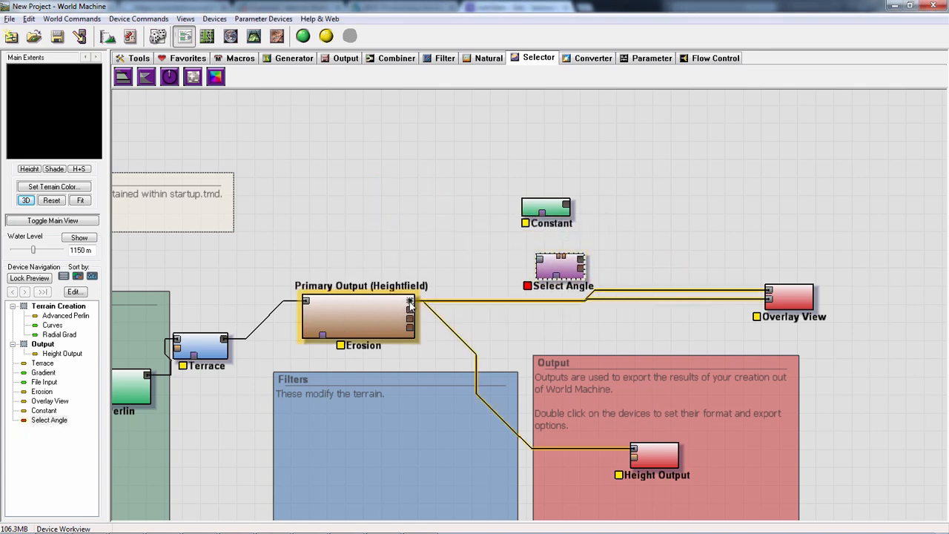
left_click_drag(411, 301, 771, 303)
double_click(560, 265)
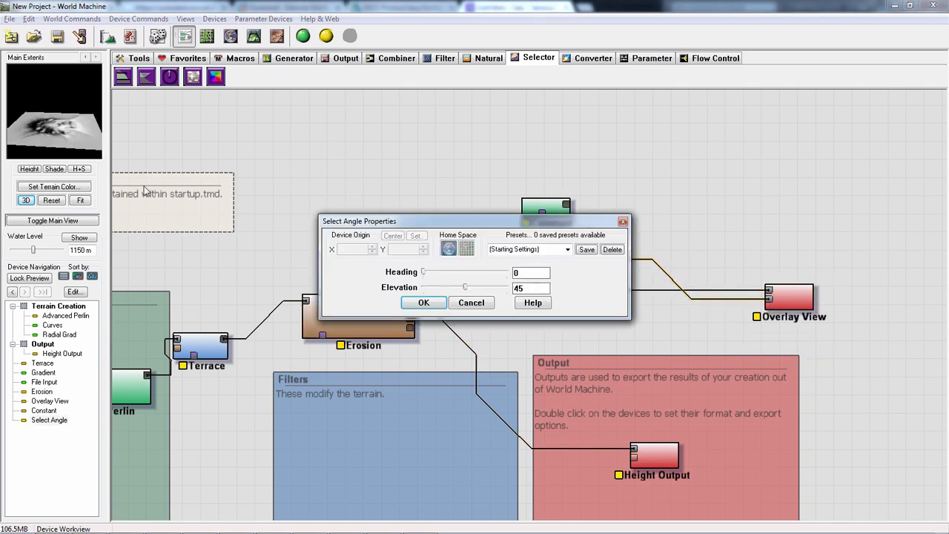
left_click(484, 302)
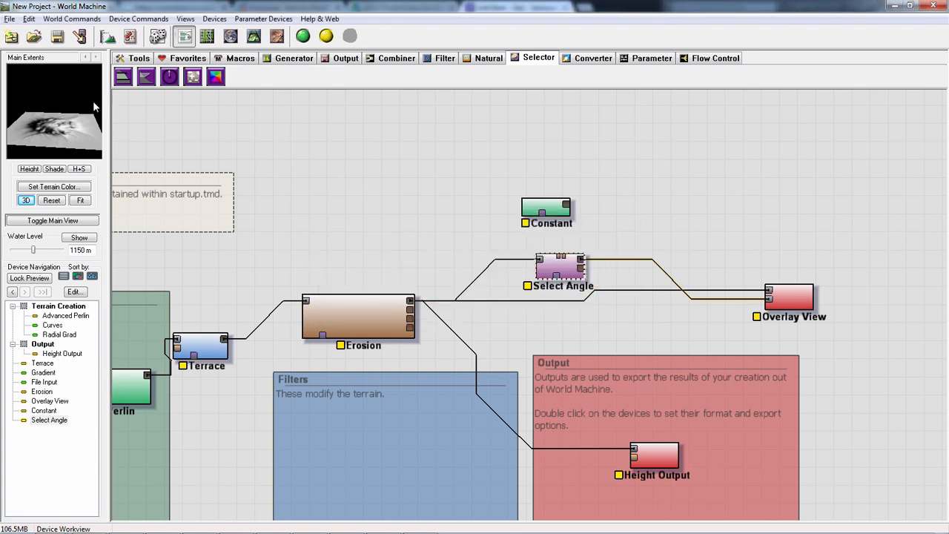
left_click_drag(93, 102, 44, 110)
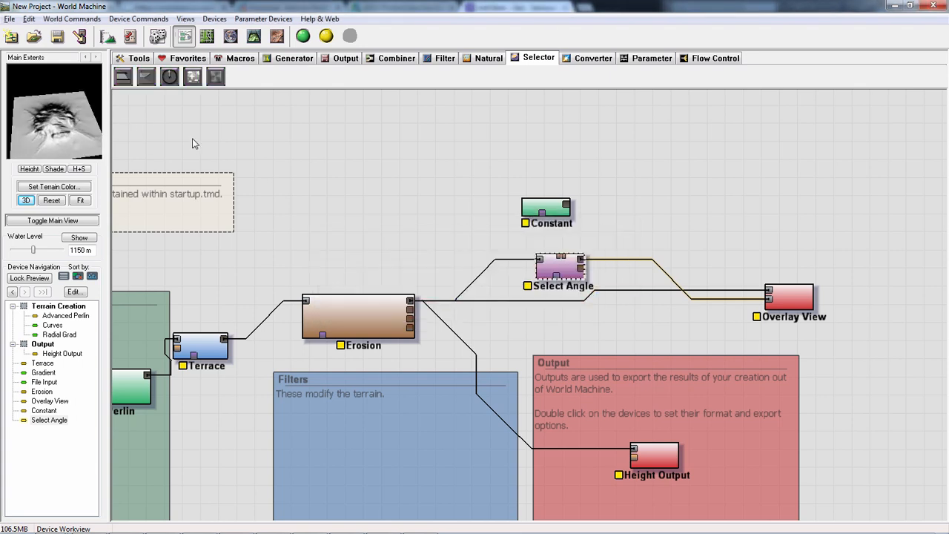
- Try Select Angle headings of 168 and 10 with elevations of 0, 51, 90 and 25, then discard the changes
double_click(534, 275)
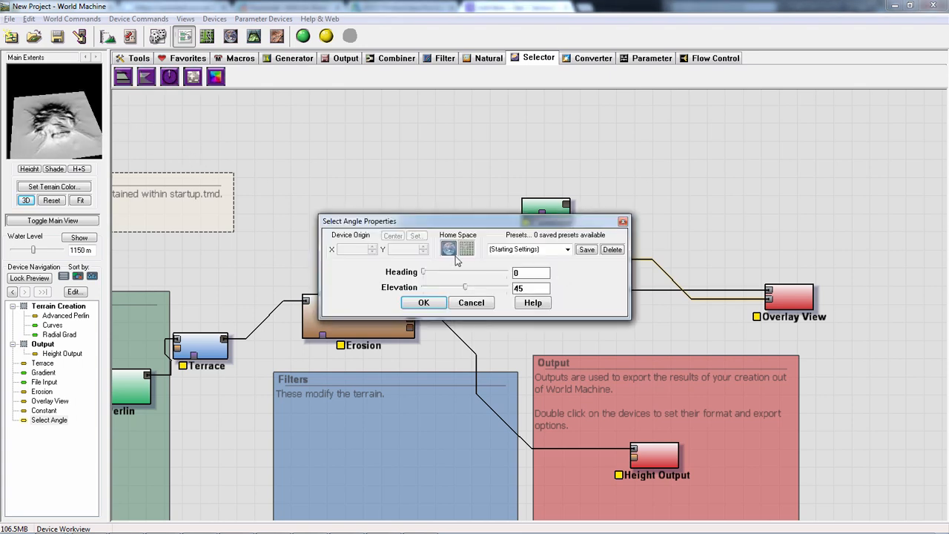
left_click_drag(425, 275, 465, 274)
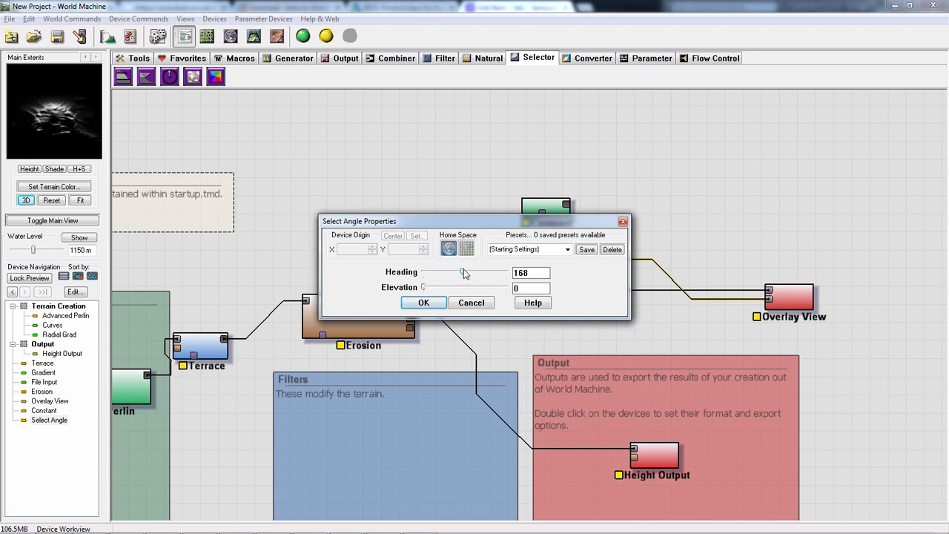
left_click_drag(426, 291, 465, 290)
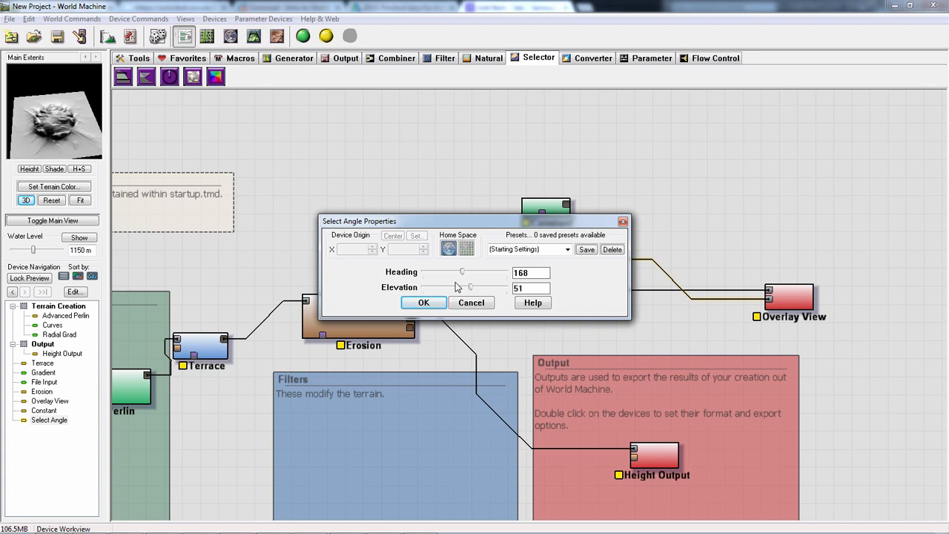
left_click_drag(470, 289, 578, 300)
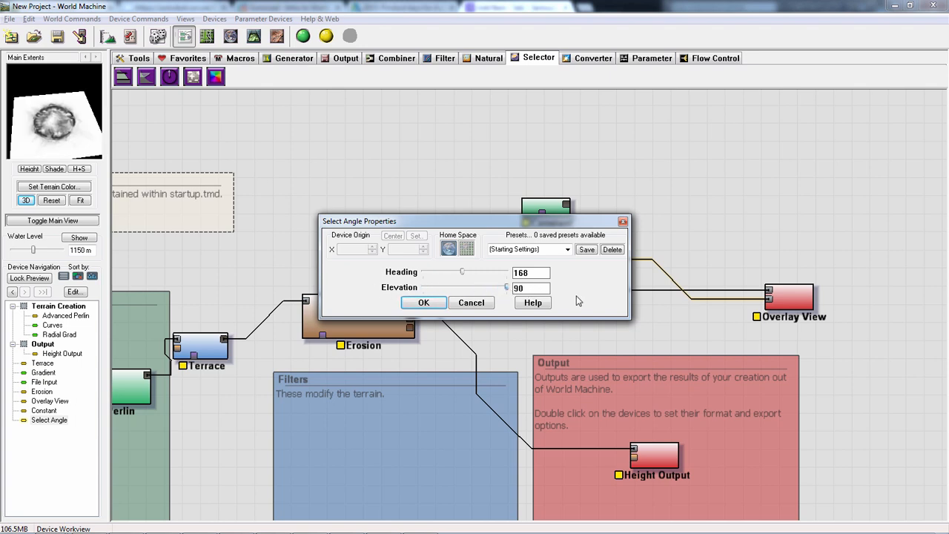
left_click_drag(456, 288, 426, 274)
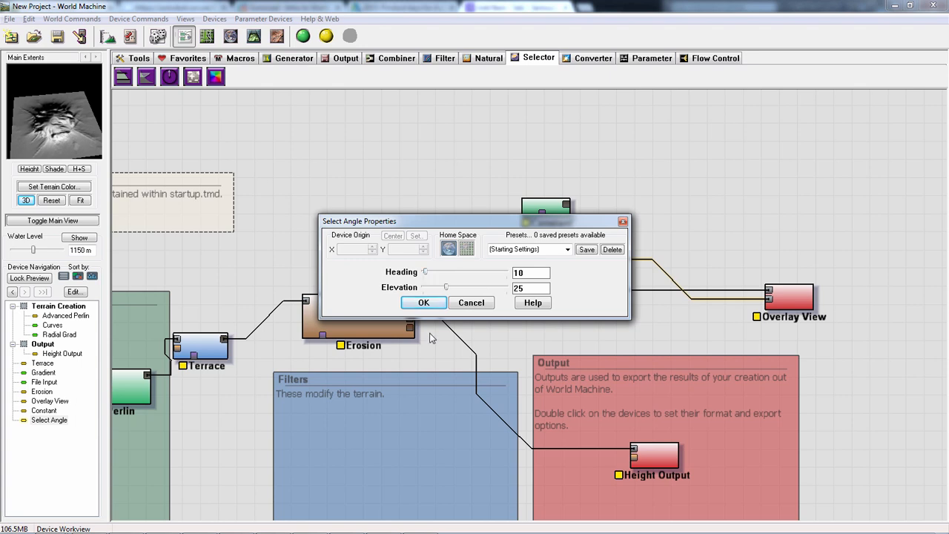
left_click(482, 308)
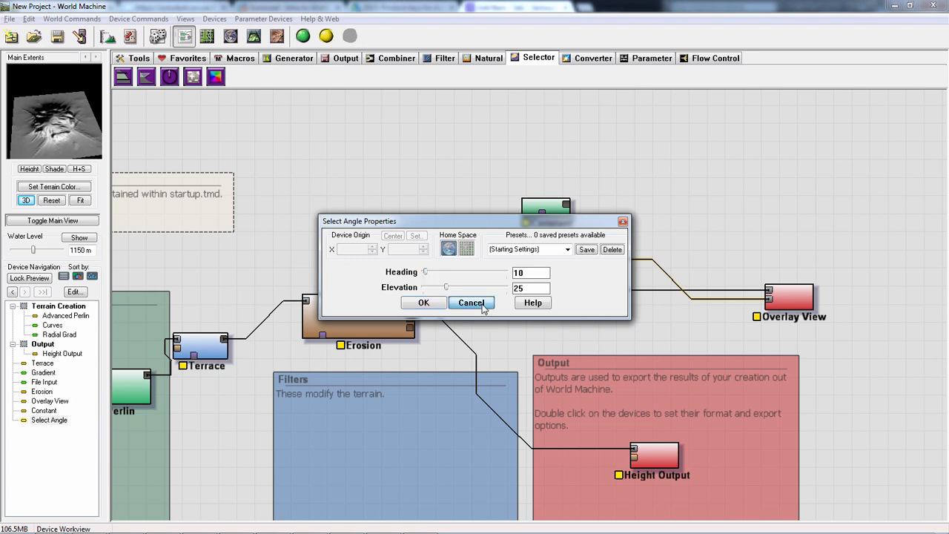
left_click(482, 302)
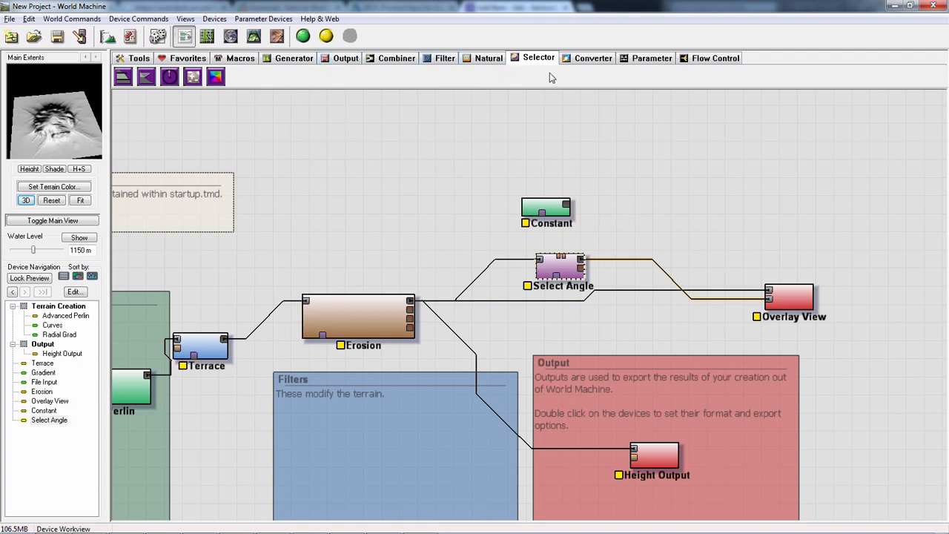
- Add a Simple Displacement filter device beside Constant
left_click(545, 207)
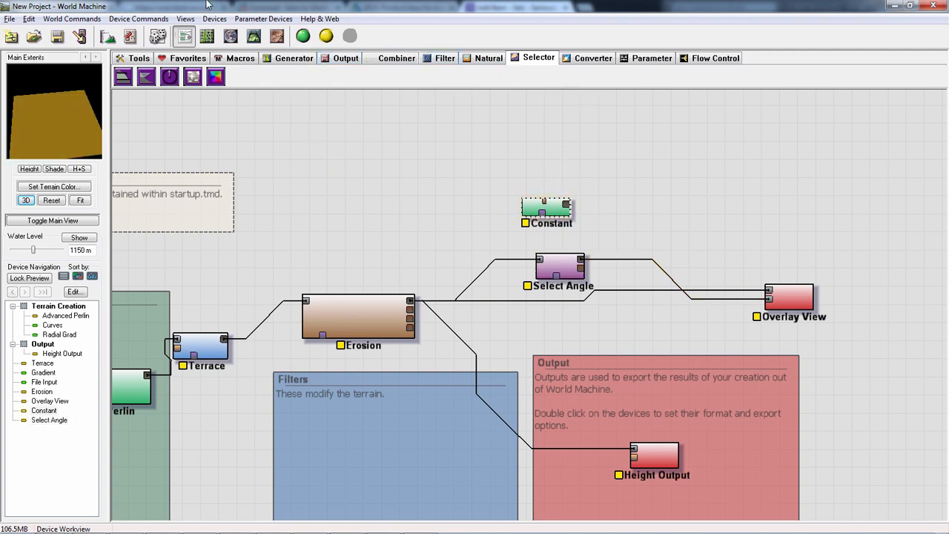
left_click(294, 59)
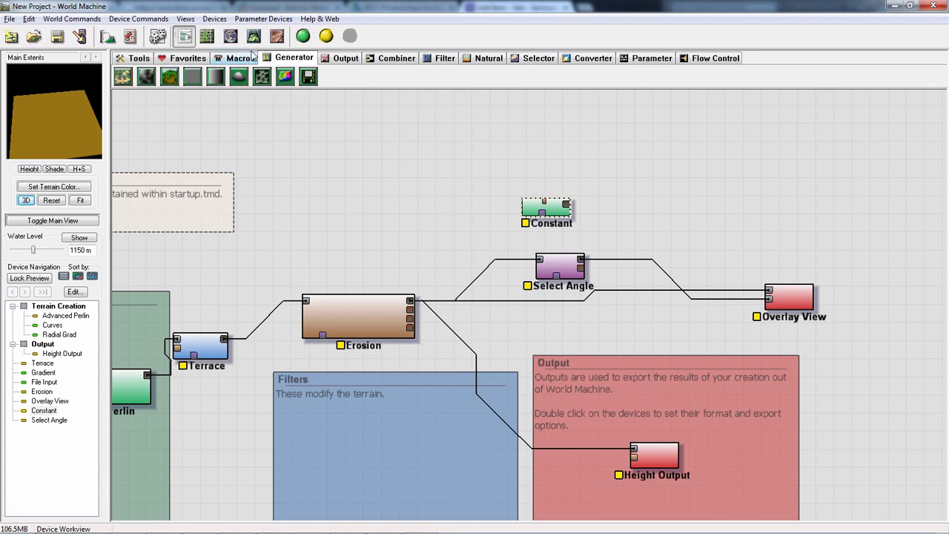
left_click(341, 59)
left_click(395, 59)
left_click(449, 59)
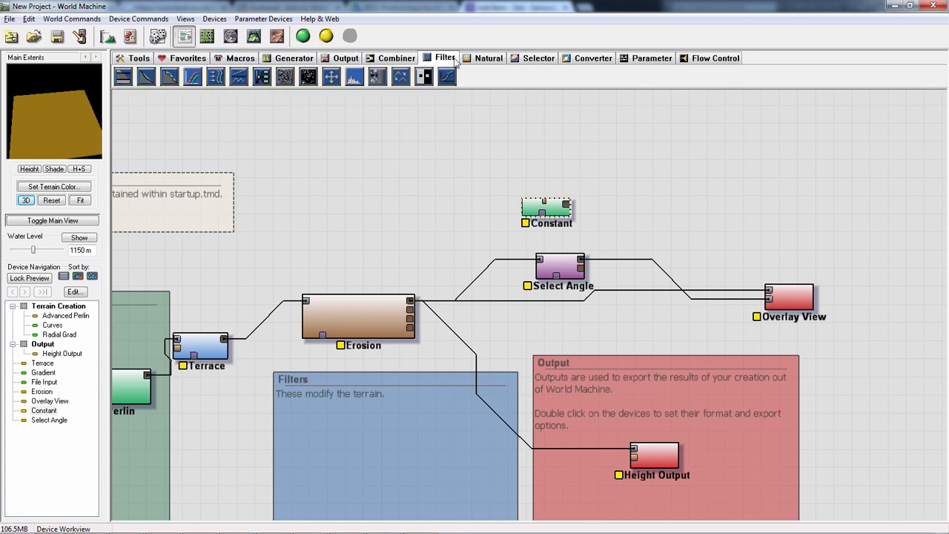
left_click(215, 77)
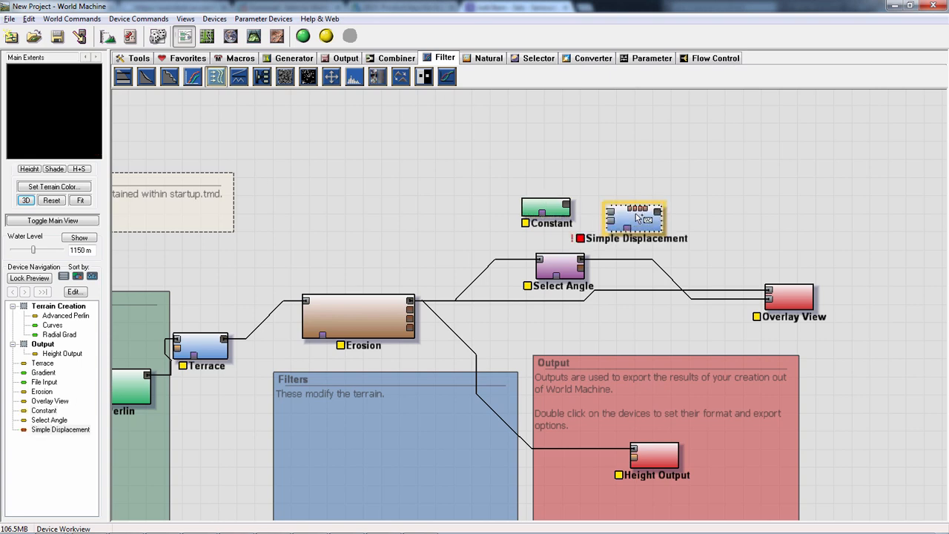
- Wire Select Angle's primary output into Simple Displacement's second input and Erosion's primary output into its first input
left_click_drag(580, 262, 545, 263)
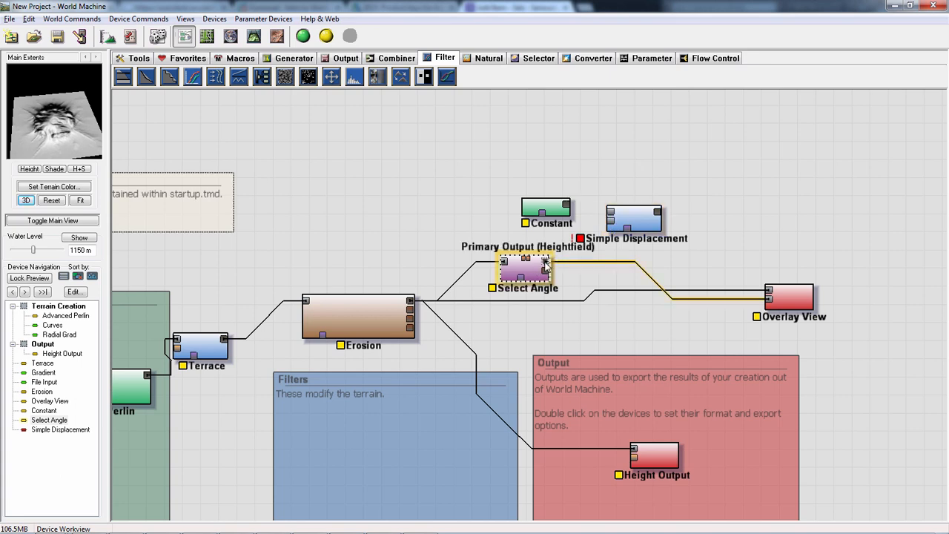
left_click_drag(547, 261, 610, 223)
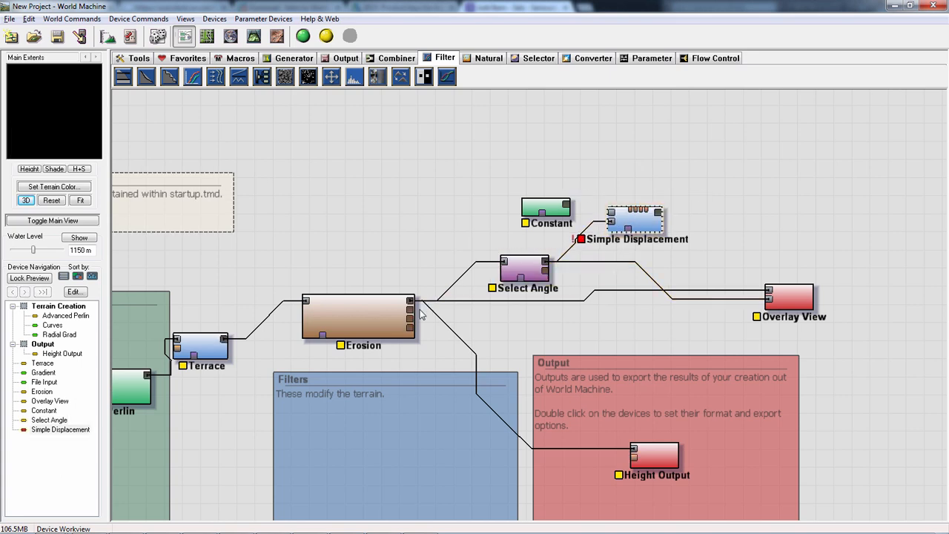
left_click_drag(414, 300, 594, 225)
- Try a Simple Displacement direction of 120 with a strength of about 0.109, then discard the changes
double_click(631, 219)
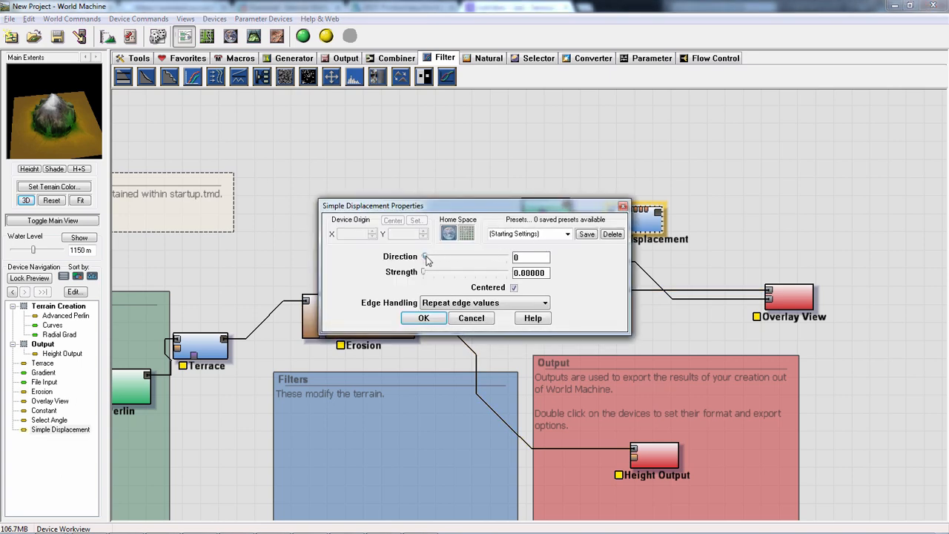
left_click_drag(427, 275, 459, 277)
left_click_drag(466, 276, 447, 276)
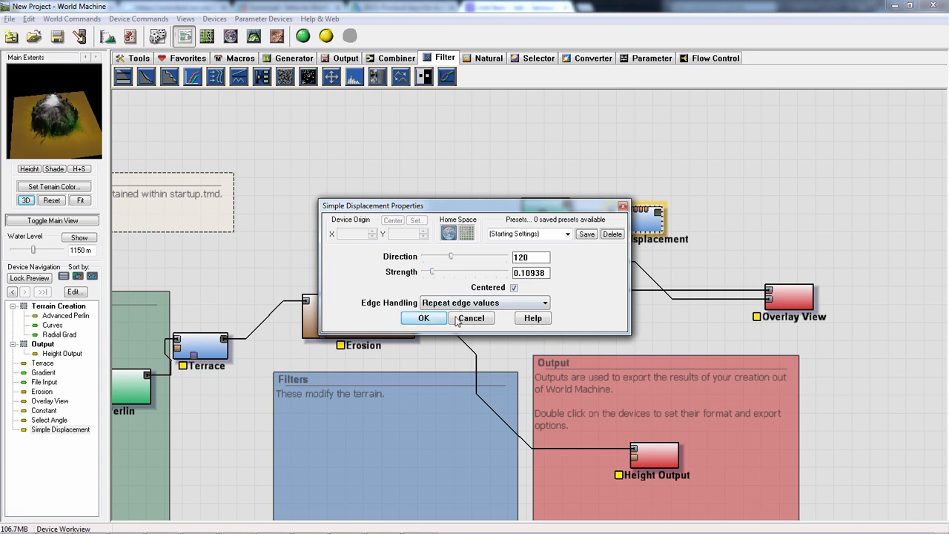
left_click(423, 317)
- Move Simple Displacement above Overlay View and remove the wire from Select Angle to its second input
left_click_drag(597, 228, 671, 226)
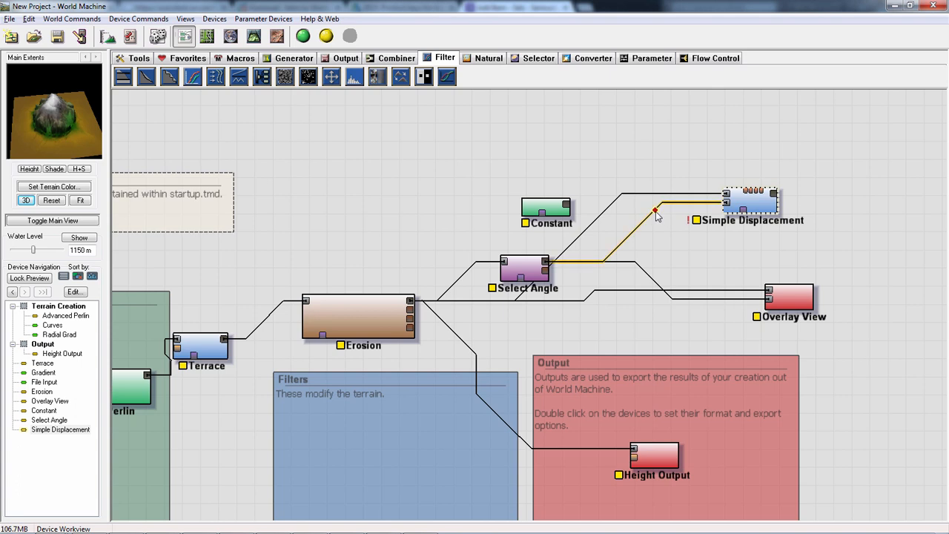
right_click(657, 215)
left_click(638, 225)
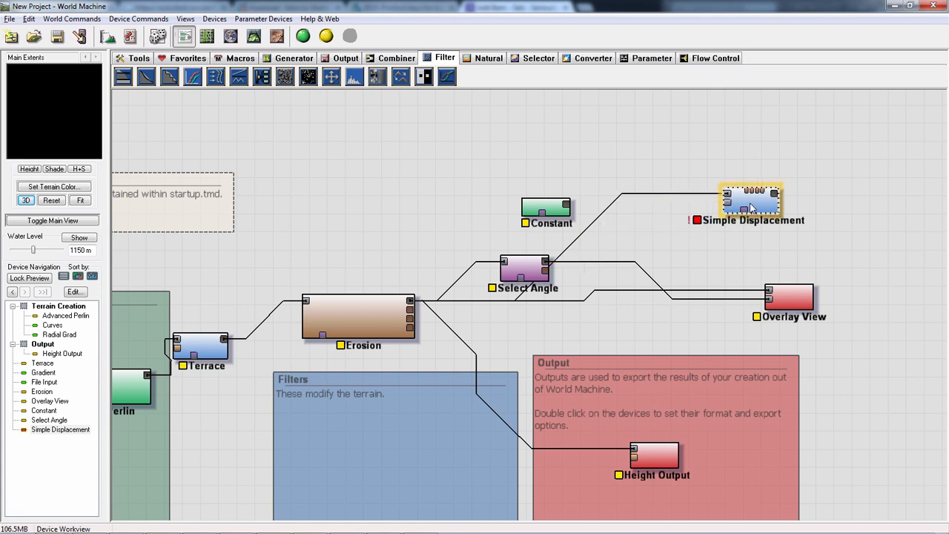
left_click_drag(750, 201, 743, 239)
- Set Simple Displacement's direction to 69 and its strength to 0.34375
double_click(744, 239)
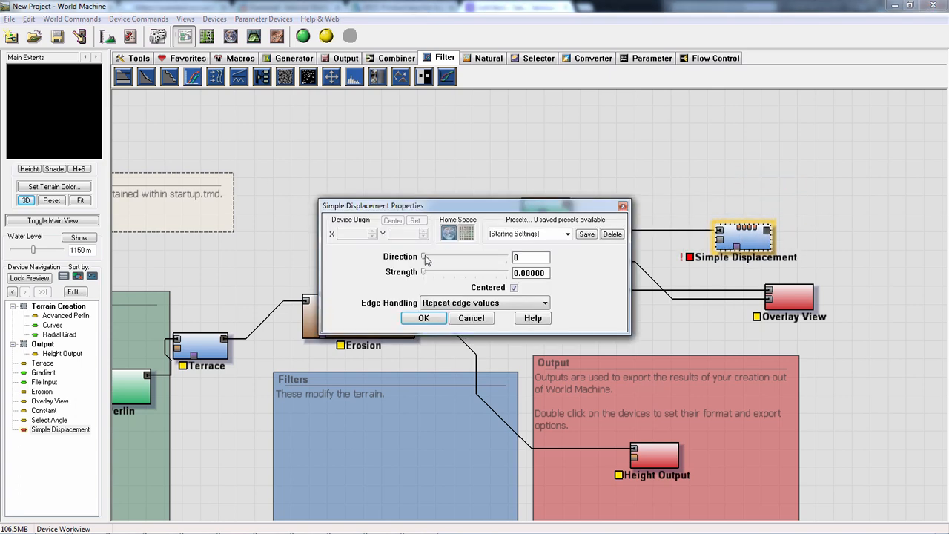
left_click_drag(425, 257, 439, 256)
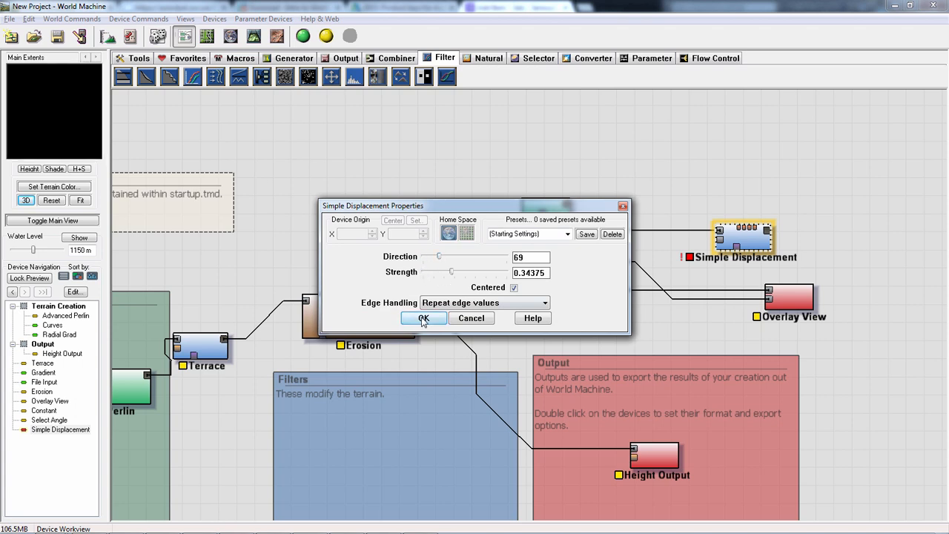
left_click(424, 318)
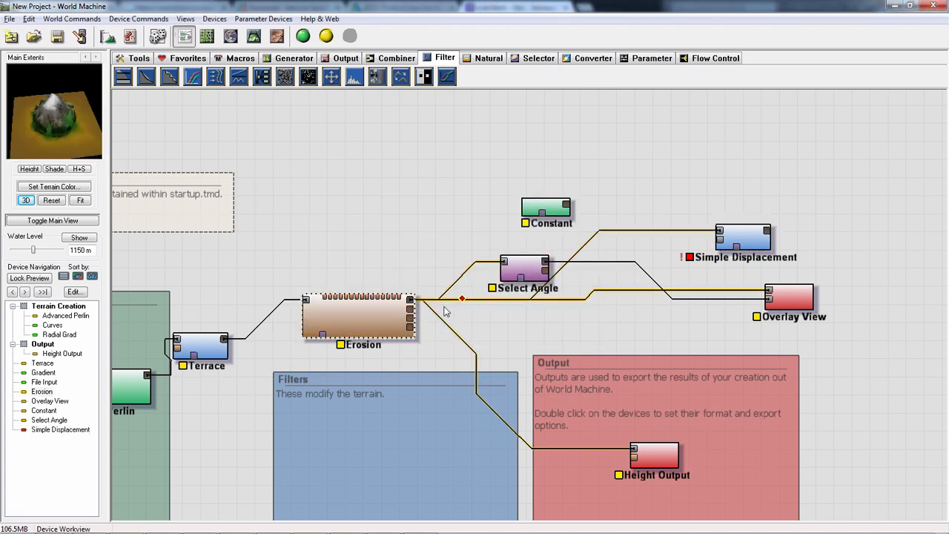
- Wire Select Angle's second output into Simple Displacement's second input and raise Select Angle's elevation to its maximum
left_click_drag(535, 276, 731, 241)
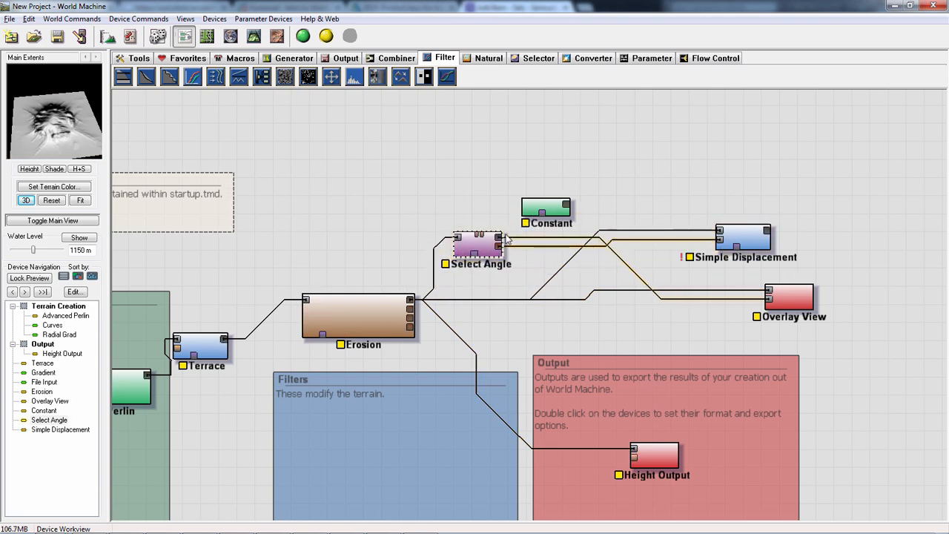
double_click(483, 250)
left_click_drag(421, 274, 503, 295)
left_click(424, 302)
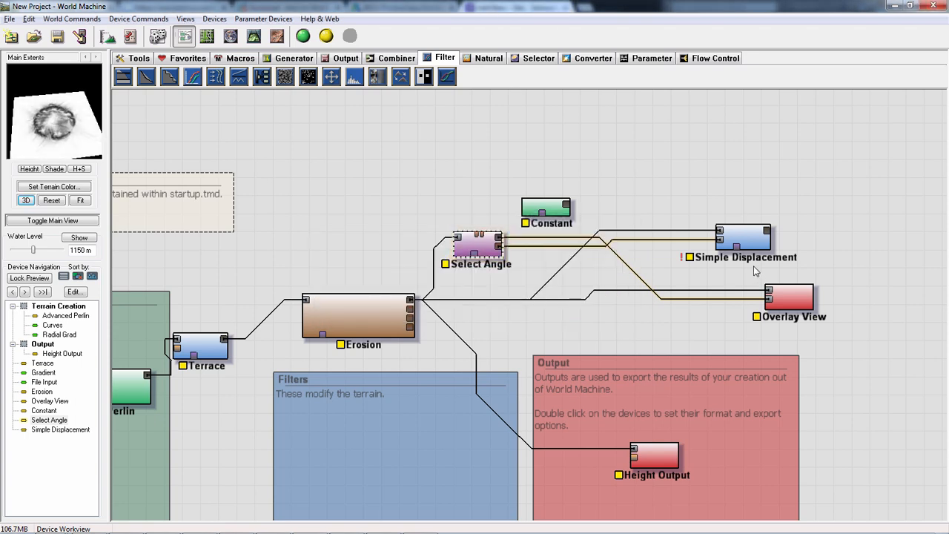
- Try Simple Displacement directions of 32 and 110 at strength 0.1875 with Mirror interior values edge handling, then discard the changes
left_click(749, 244)
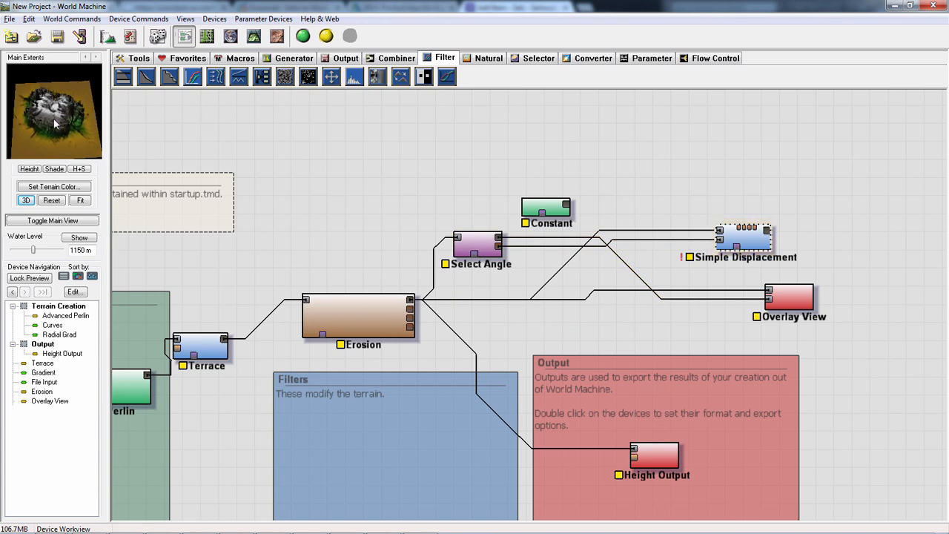
double_click(740, 243)
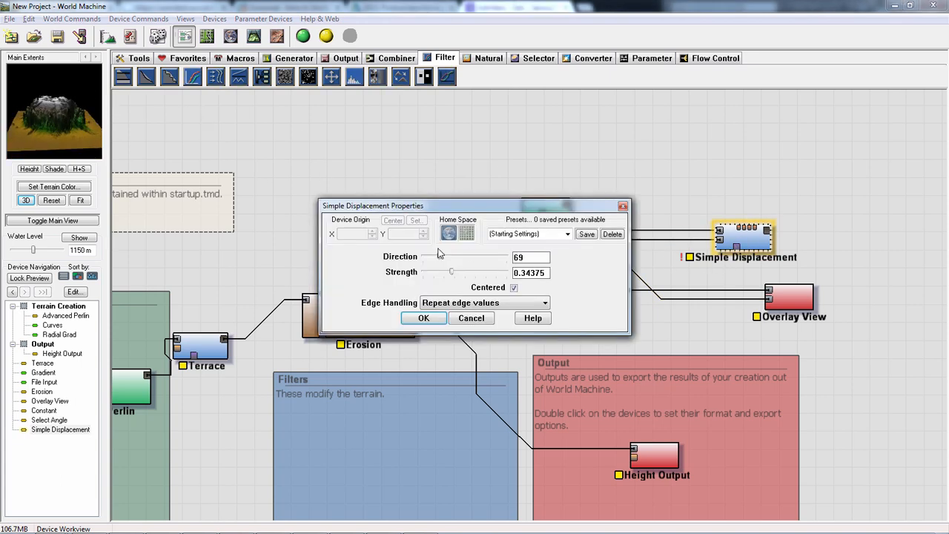
mouse_move(440, 259)
left_mouse_down()
mouse_move(468, 257)
mouse_move(447, 258)
mouse_move(464, 275)
mouse_move(409, 274)
mouse_move(441, 276)
mouse_move(431, 257)
left_mouse_up()
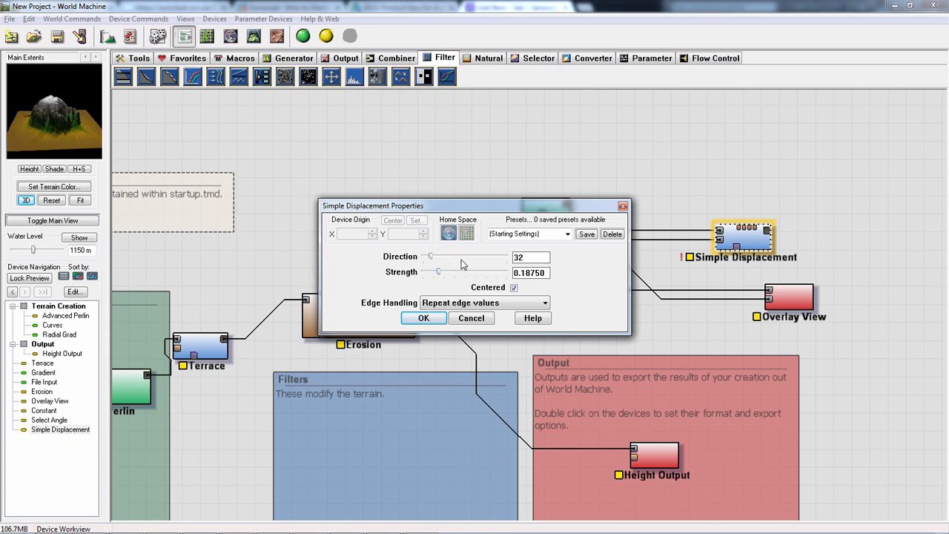
left_click(467, 303)
left_click(450, 325)
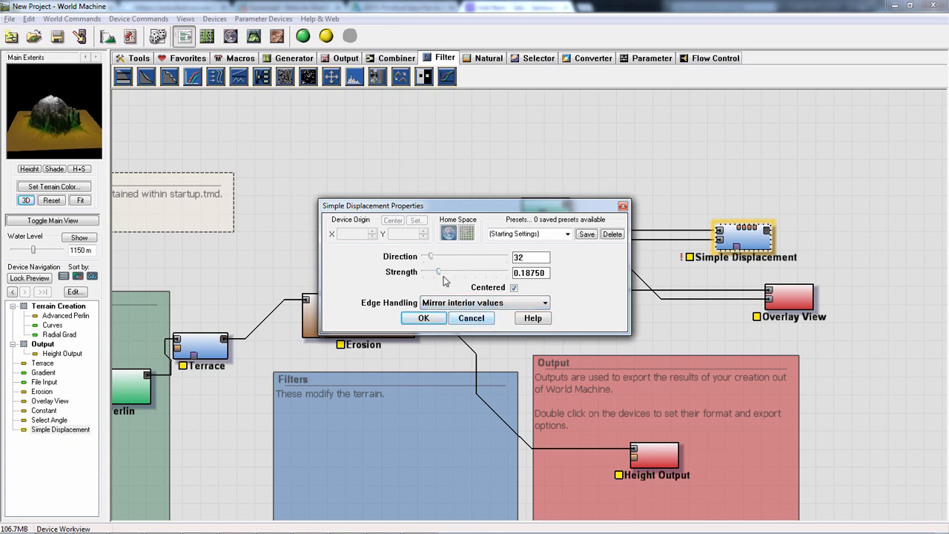
mouse_move(445, 258)
left_mouse_down()
mouse_move(507, 263)
mouse_move(448, 256)
left_mouse_up()
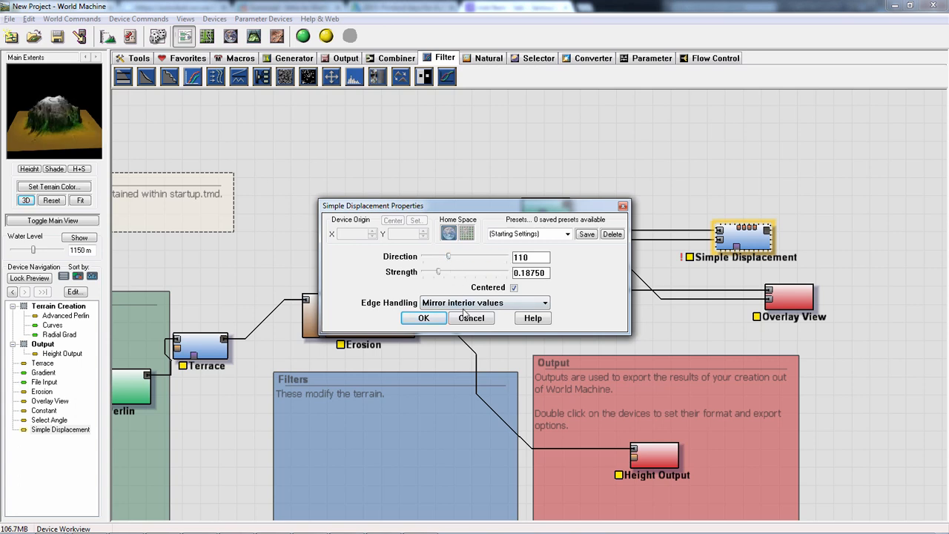
left_click(469, 320)
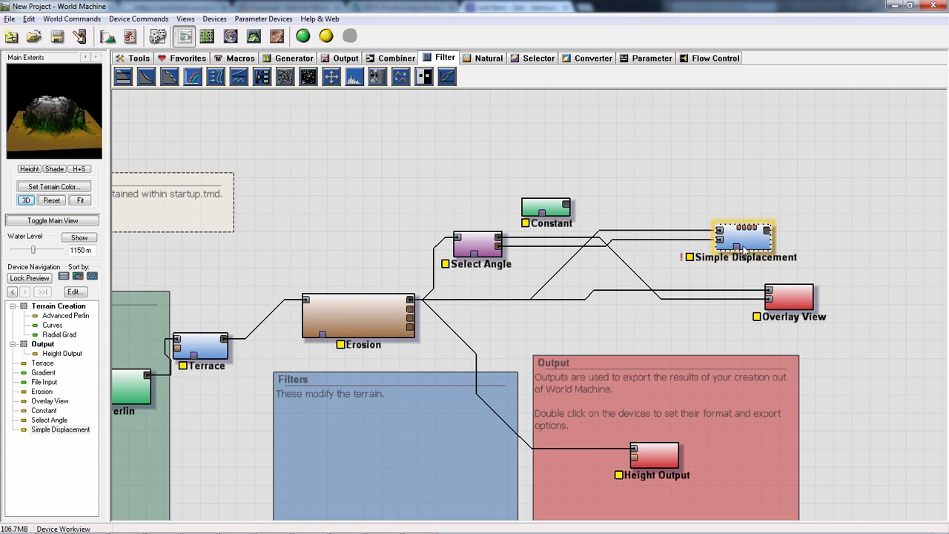
- Delete the Simple Displacement and Select Angle devices
key("Delete")
key("Return")
left_click(477, 243)
key("Delete")
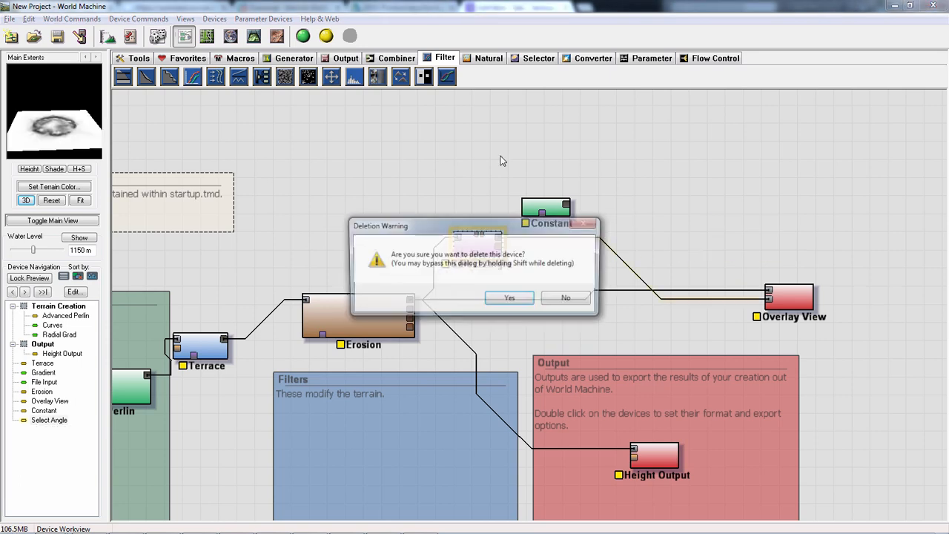
key("Return")
- Add a Normal-Map Maker converter beside Constant and wire Erosion's primary output into it
left_click(528, 60)
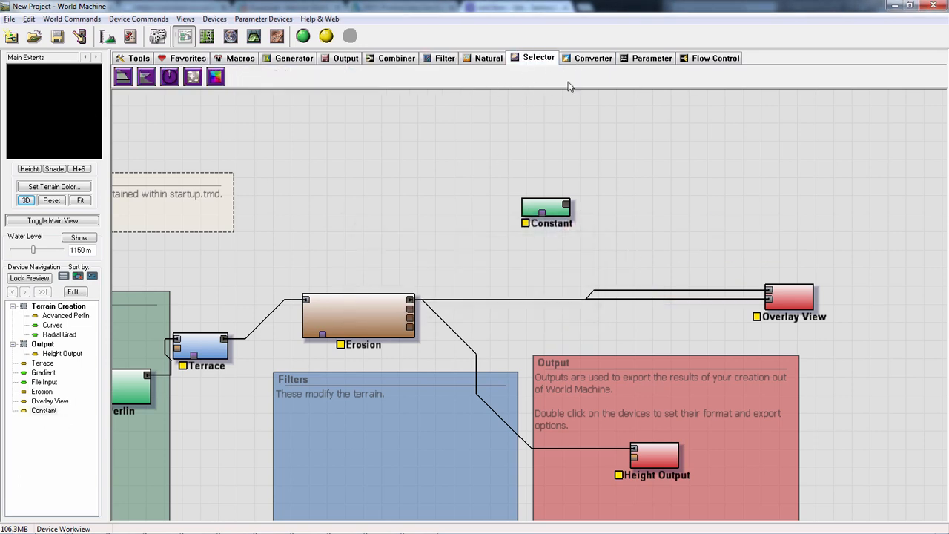
left_click(579, 64)
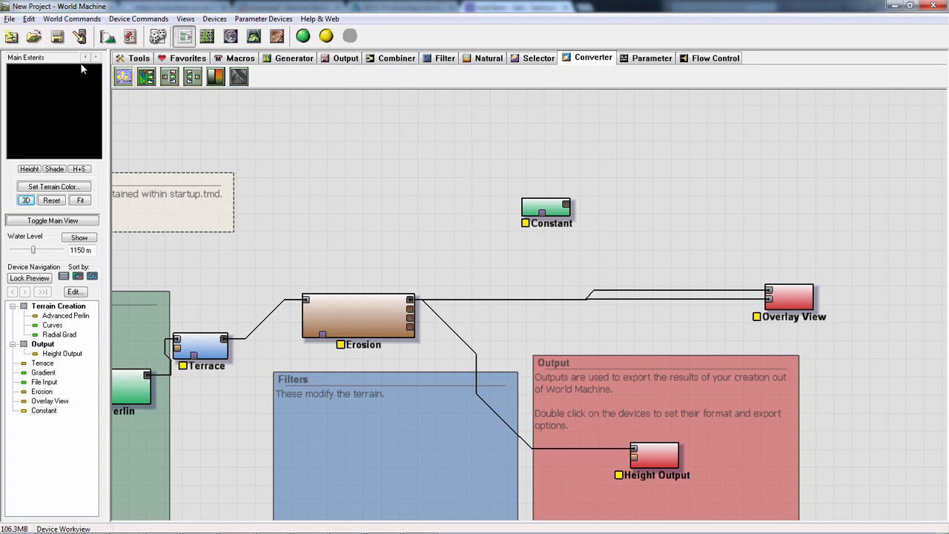
left_click(123, 76)
left_click(651, 205)
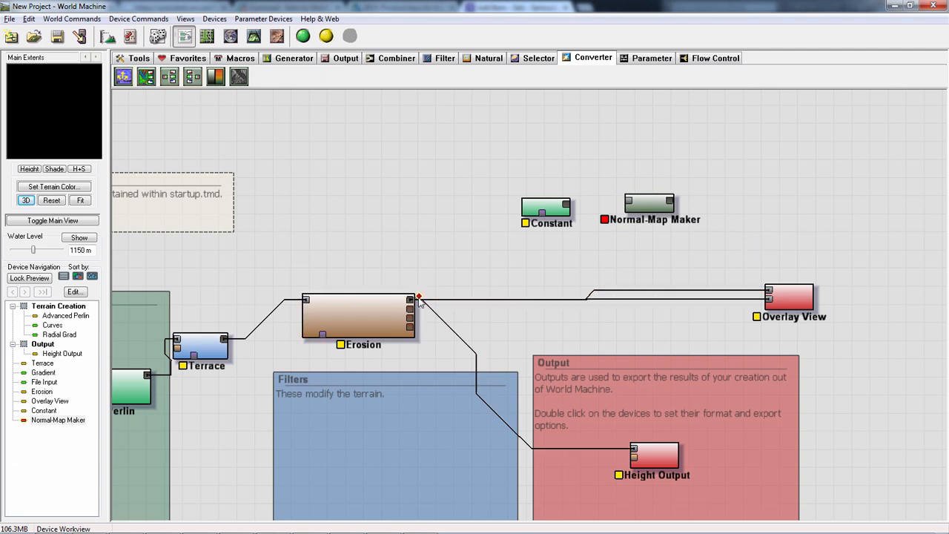
left_click_drag(409, 299, 648, 223)
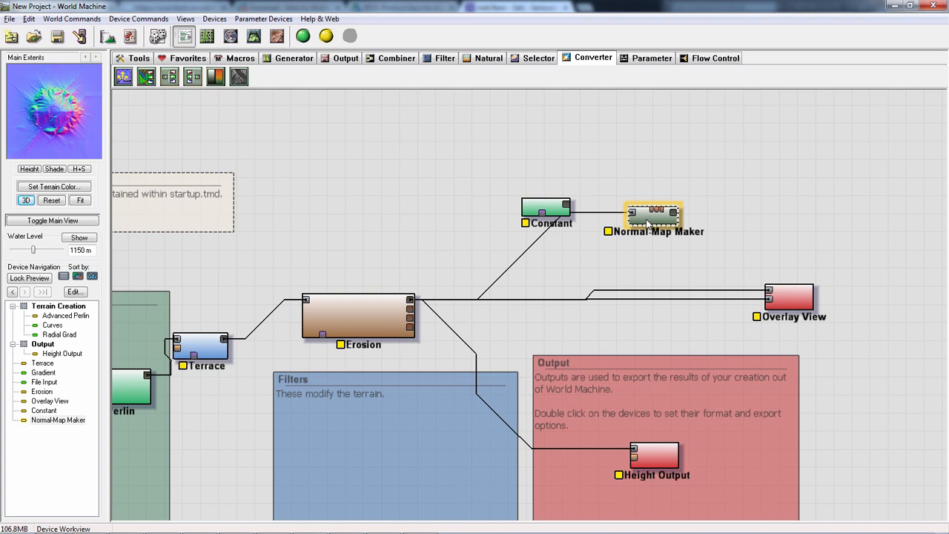
- Try Normal-Map Maker's flip options with R=X, G=Y, B=Z encoding, then discard the changes and delete the device
double_click(651, 216)
left_click(525, 265)
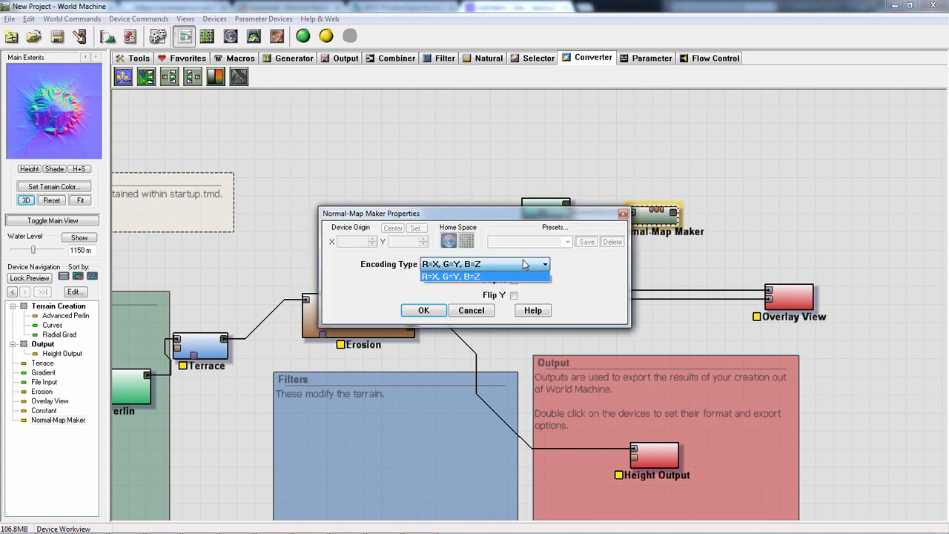
left_click(519, 275)
left_click(513, 281)
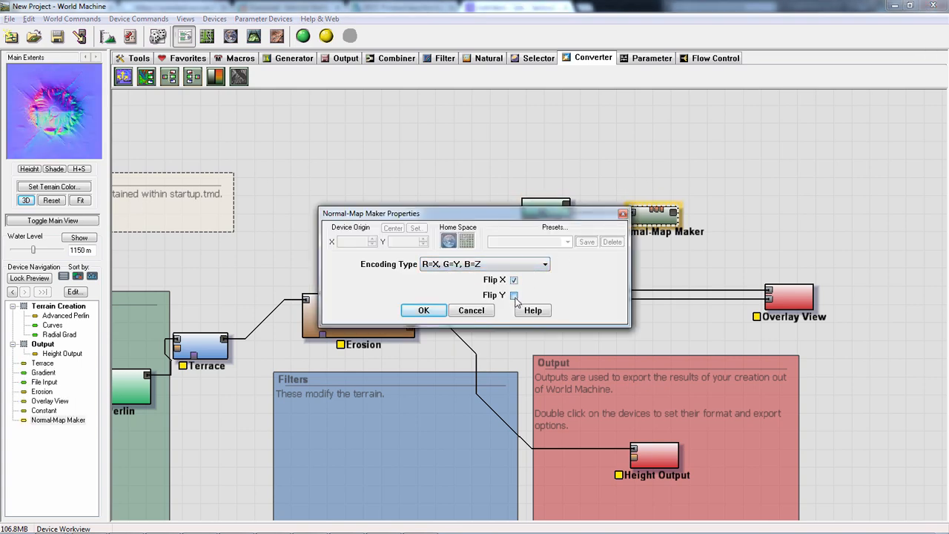
left_click(514, 280)
left_click(514, 295)
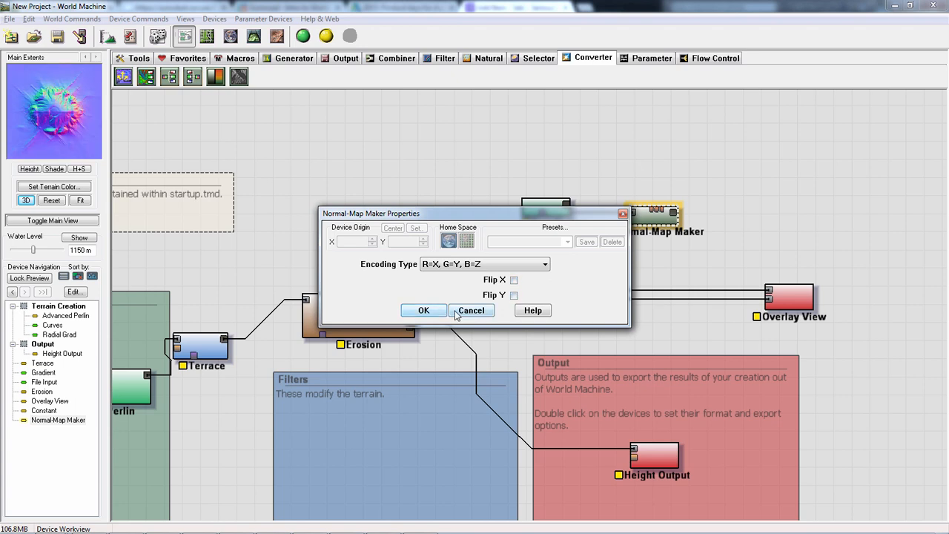
left_click(470, 311)
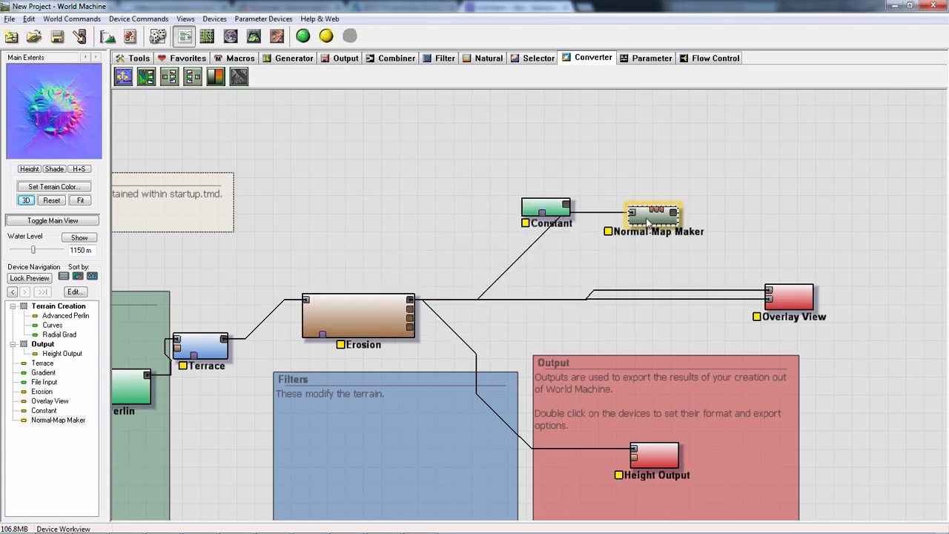
key("Delete")
key("Return")
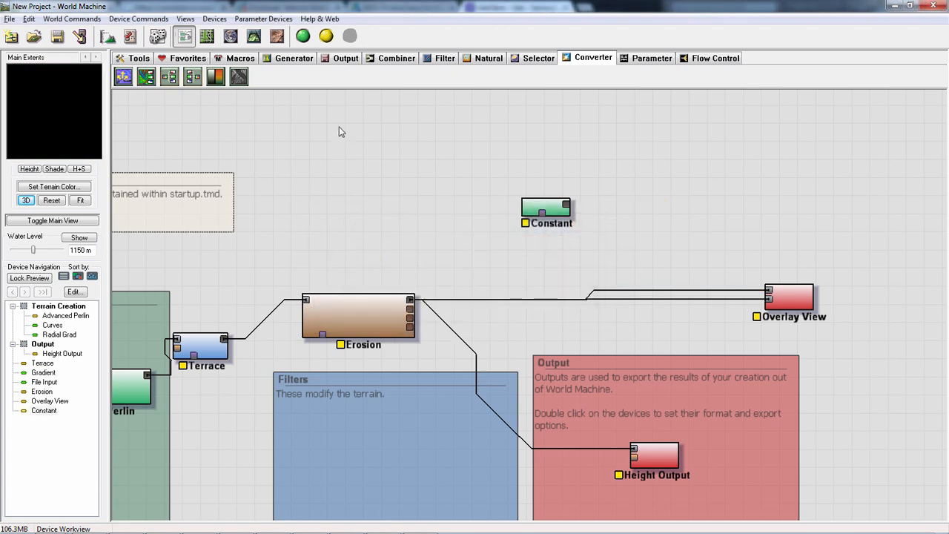
- Add a Colorizer below Constant, fed by Erosion's primary output, and wire it into Overlay View's second input
left_click(214, 77)
left_click(608, 253)
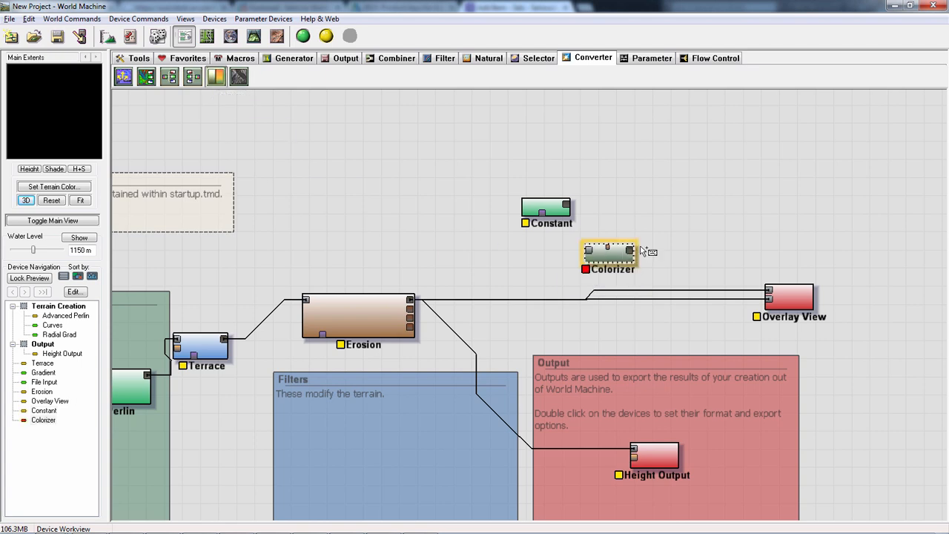
left_click_drag(409, 301, 588, 251)
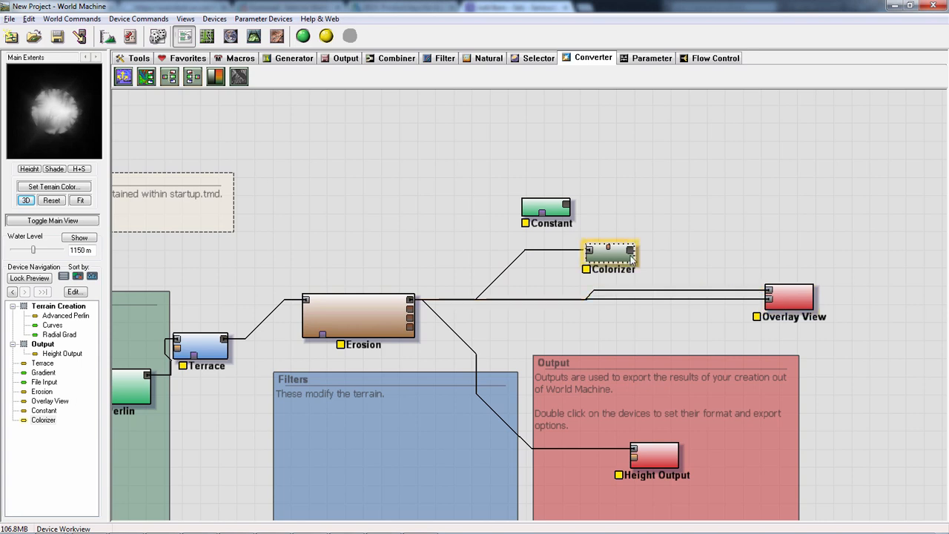
left_click_drag(631, 252, 801, 341)
- Apply the Classic Mountains gradient preset to the Colorizer
double_click(609, 253)
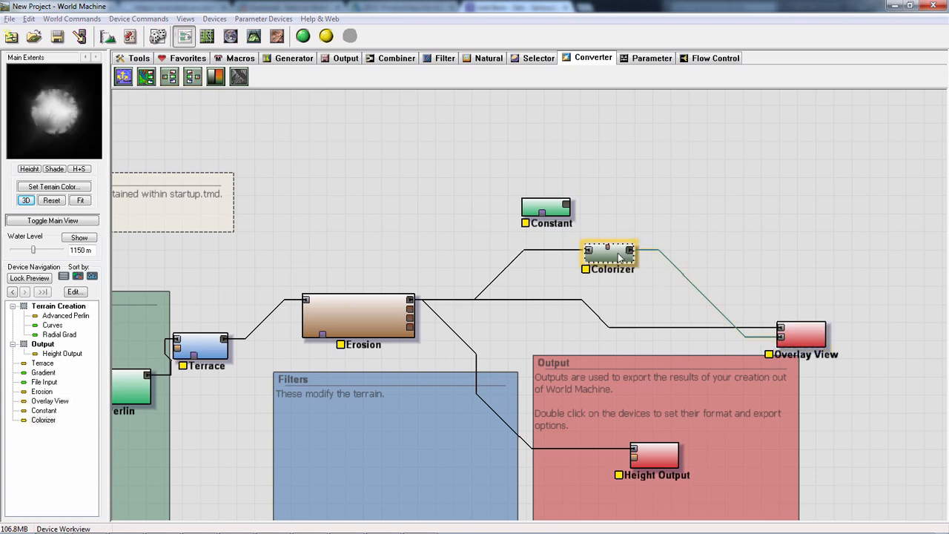
left_click(320, 176)
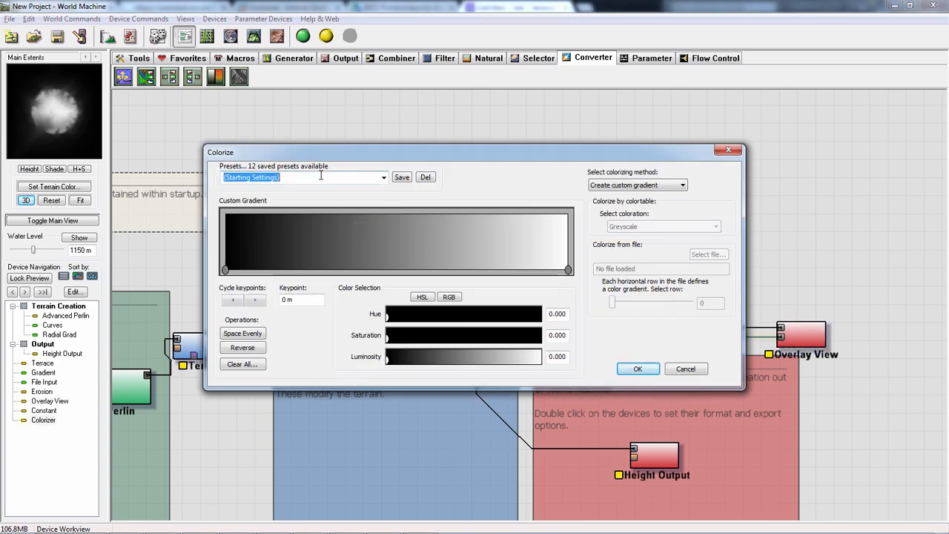
scroll(317, 178, "down", 1)
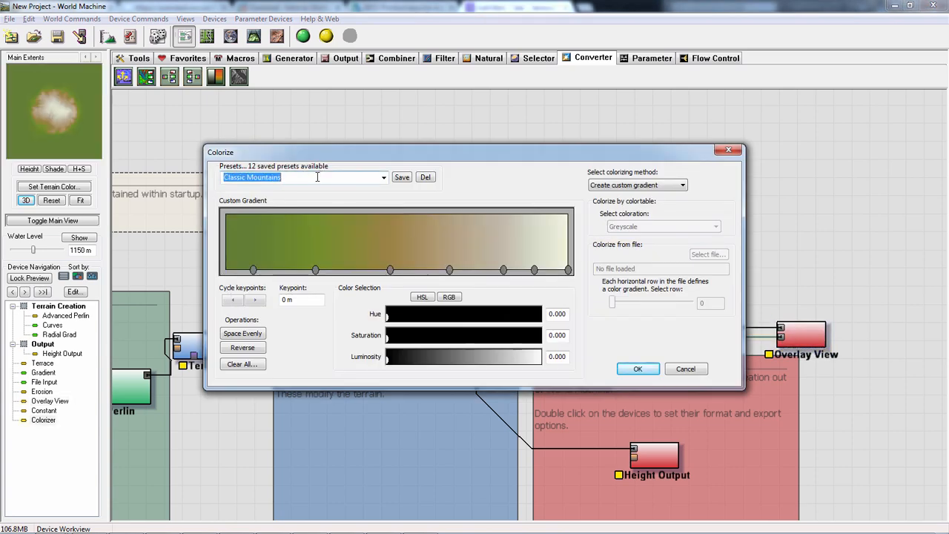
left_click(637, 368)
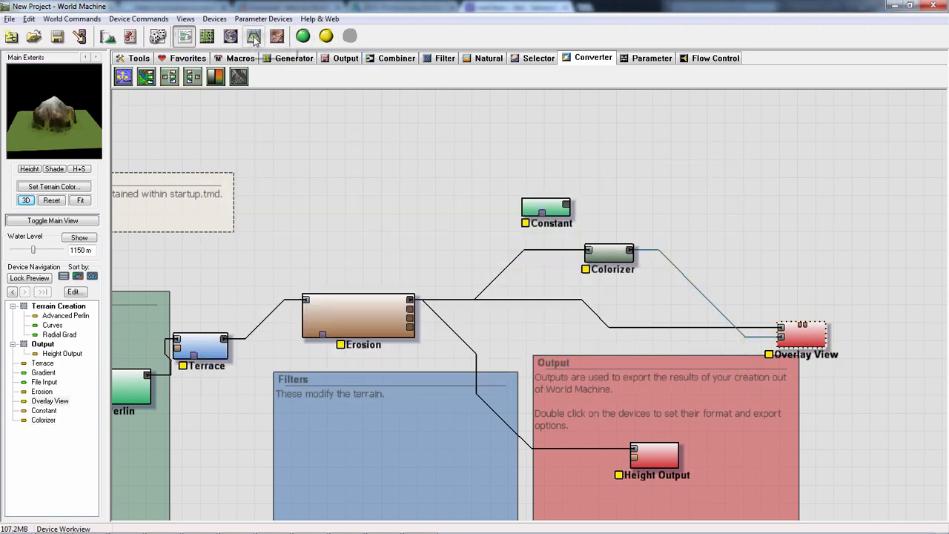
- Build the world at 1025 x 1025 resolution and examine the colored mountain in the 3D view from above
left_click(254, 37)
left_click_drag(577, 298, 692, 360)
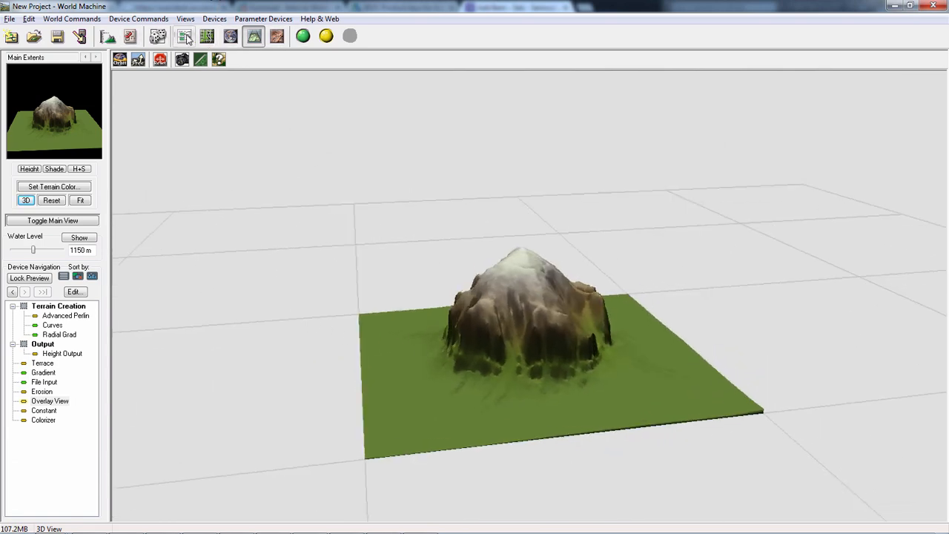
left_click(130, 37)
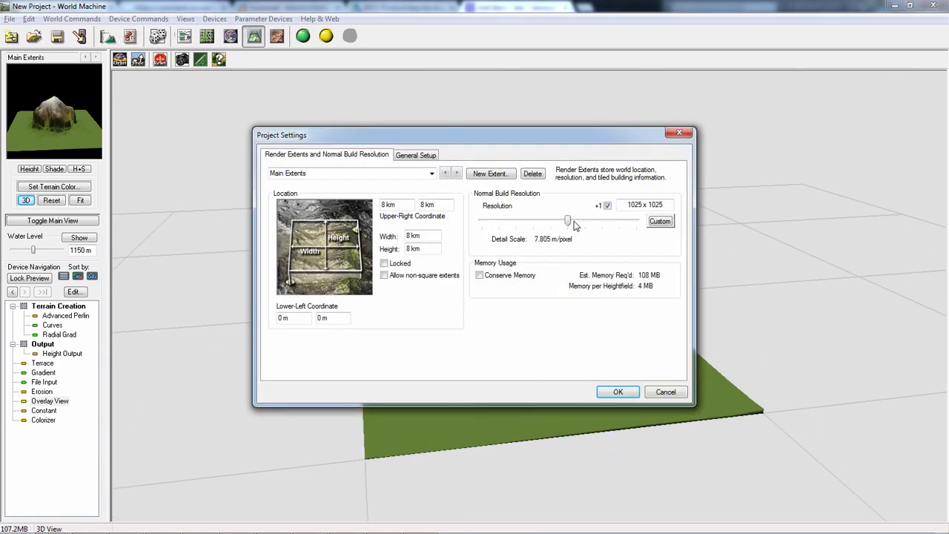
left_click(619, 392)
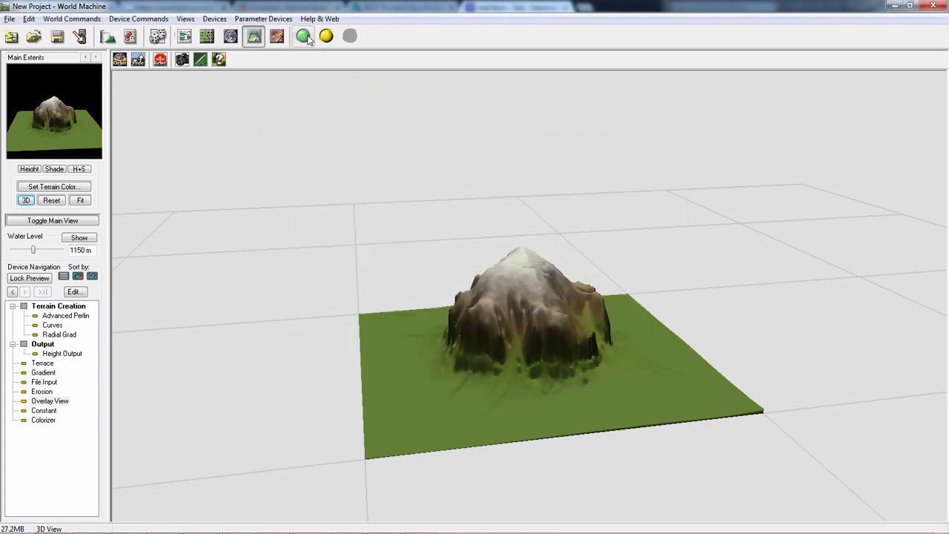
left_click(304, 37)
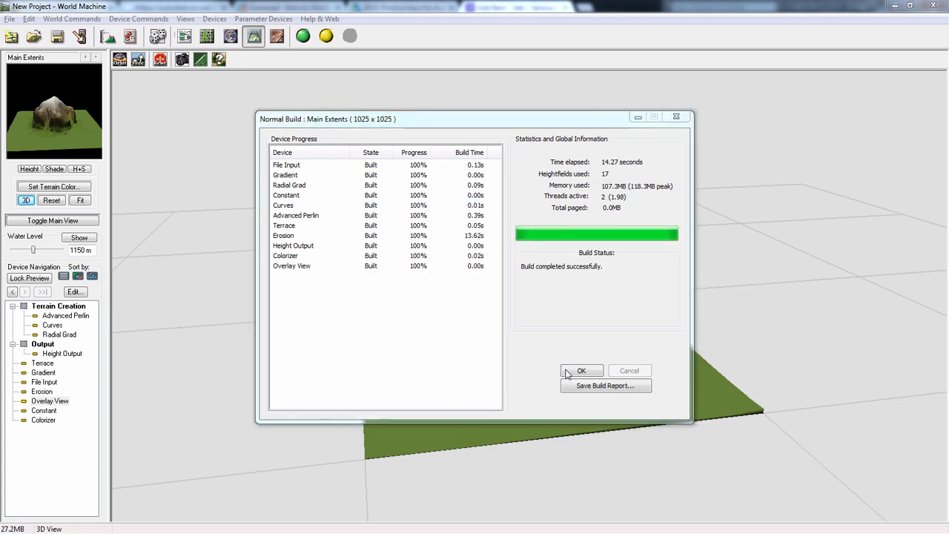
left_click(579, 371)
left_click_drag(472, 194, 334, 311)
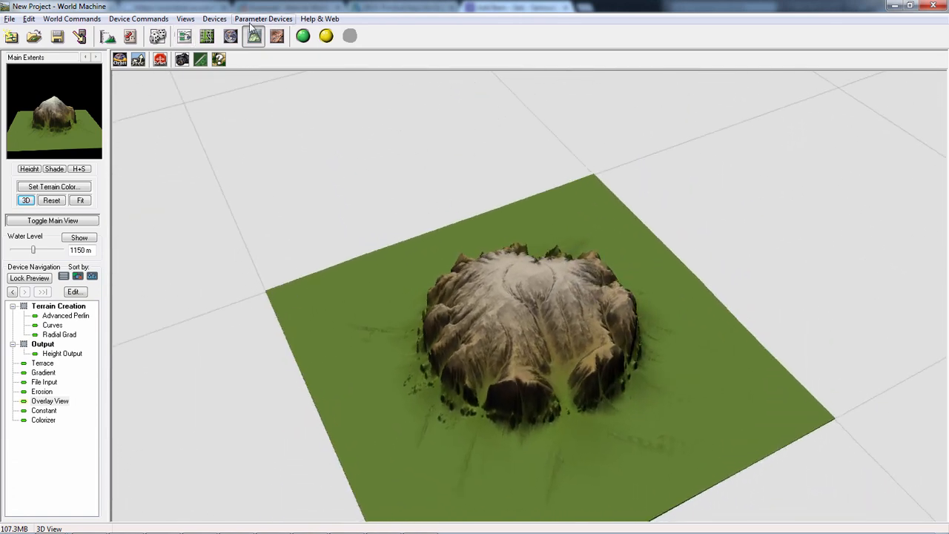
- Spread Colorizer and Erosion apart in the device view and wire Erosion's Flow map output into Colorizer
left_click(185, 39)
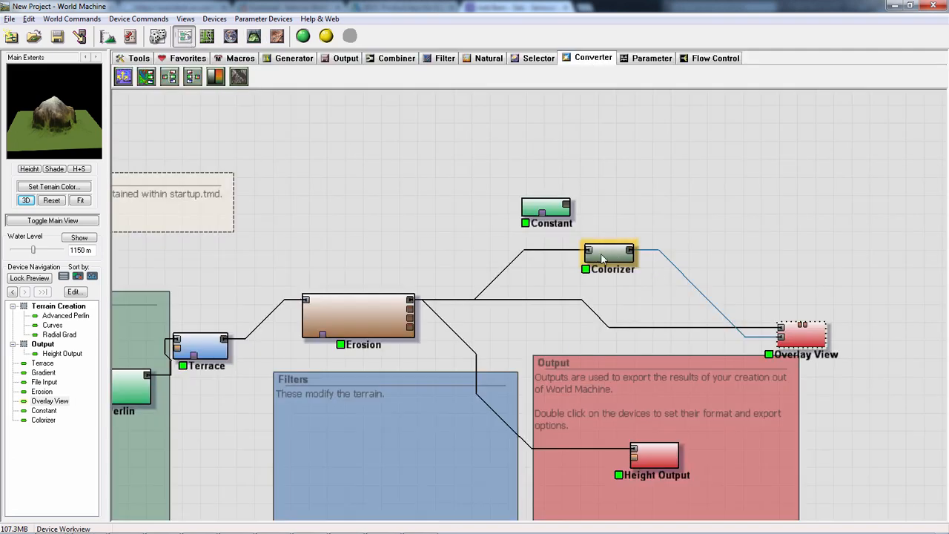
left_click_drag(602, 257, 622, 248)
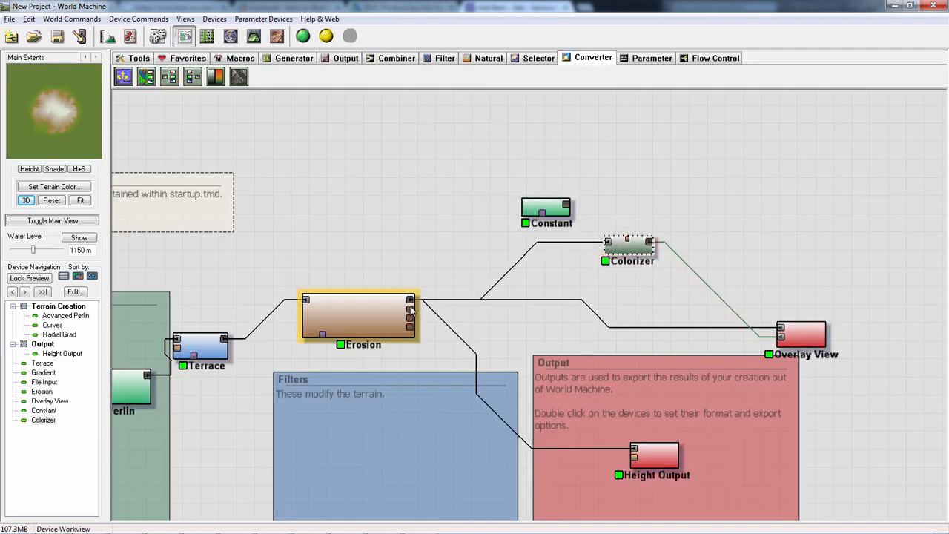
left_click_drag(373, 309, 347, 274)
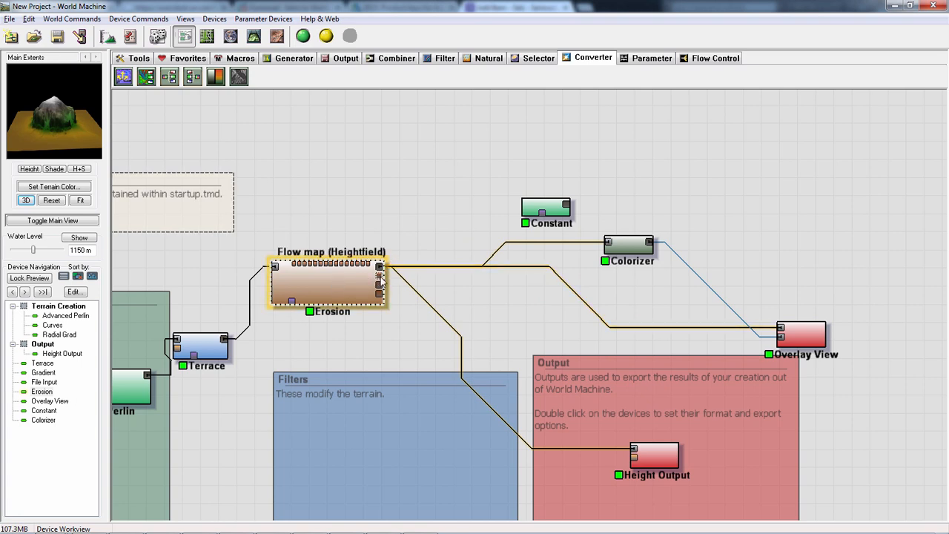
left_click_drag(380, 280, 611, 247)
left_click(621, 247)
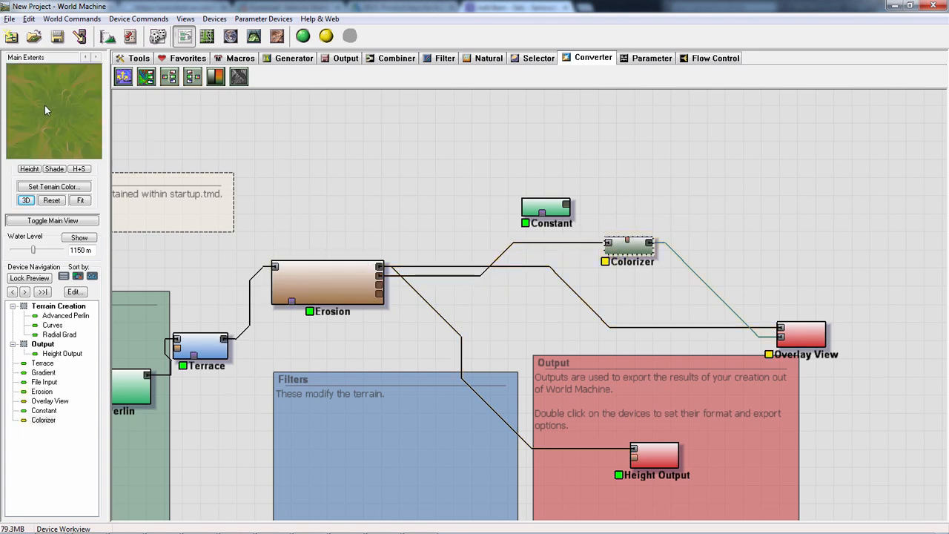
- Compare the Erosion, Colorizer and Overlay View previews and examine the flow-map coloring on the terrain in 3D
left_click(317, 285)
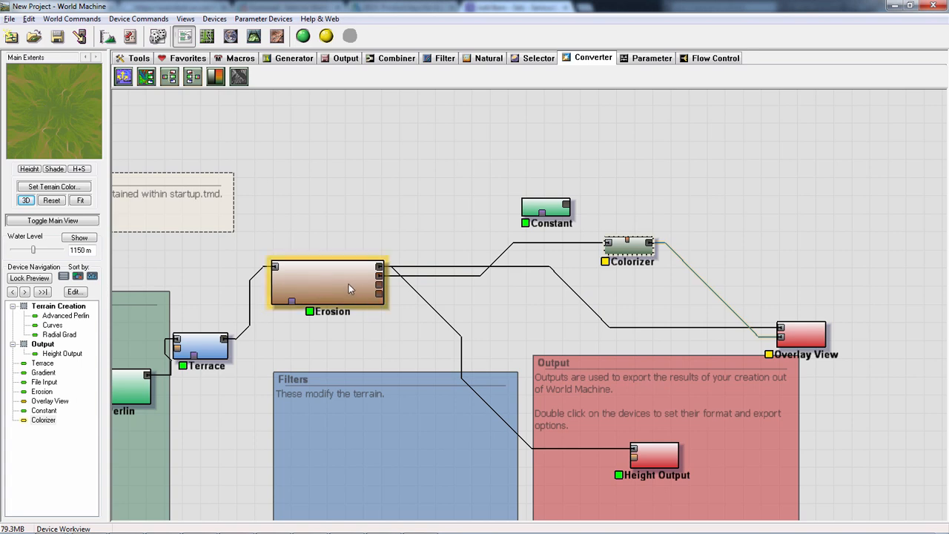
left_click(638, 251)
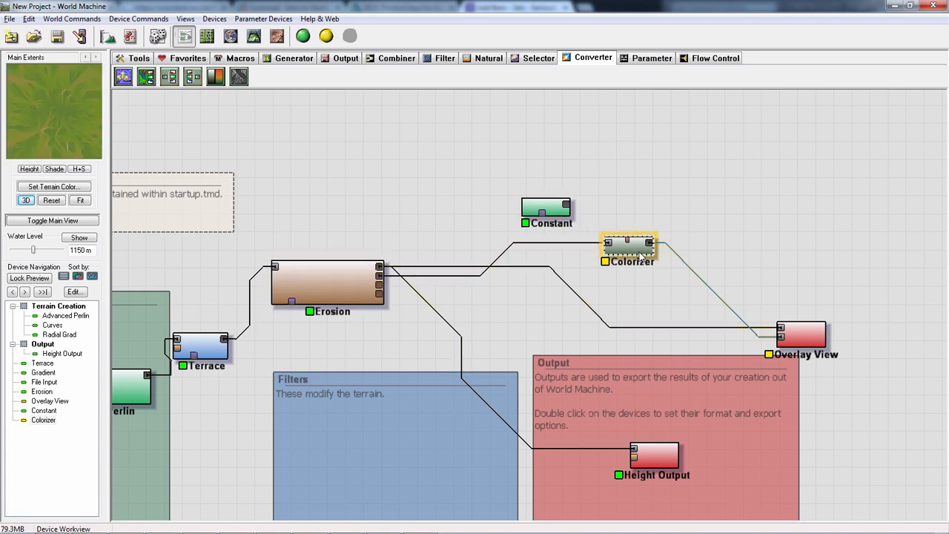
left_click(801, 334)
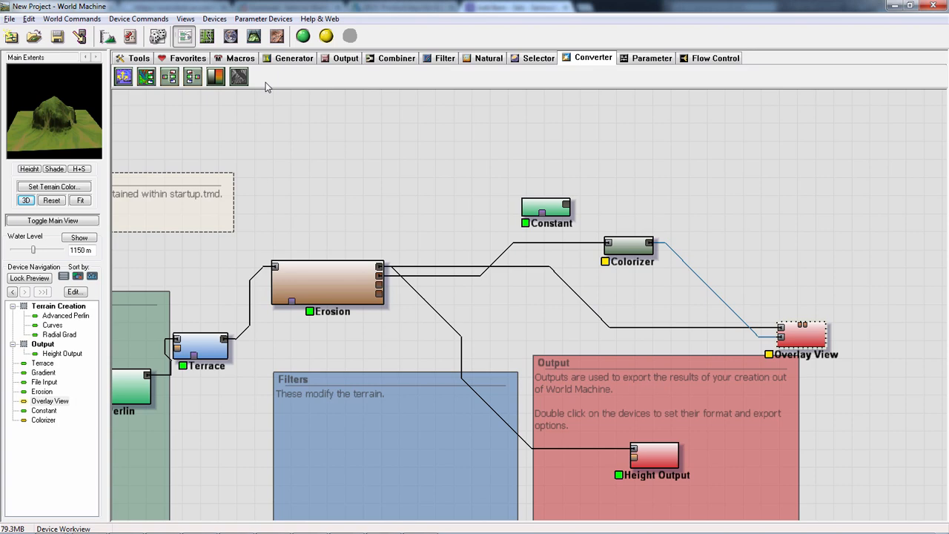
left_click(253, 36)
left_click_drag(618, 274, 710, 283)
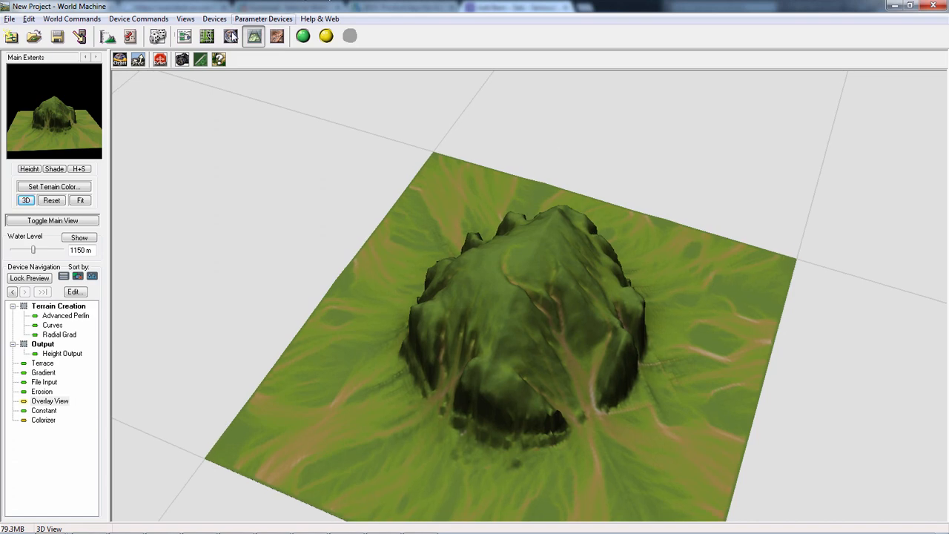
- Feed Colorizer from Erosion's Wear map output instead, keep its gradient and move Colorizer just below Constant
left_click(185, 37)
left_click(378, 291)
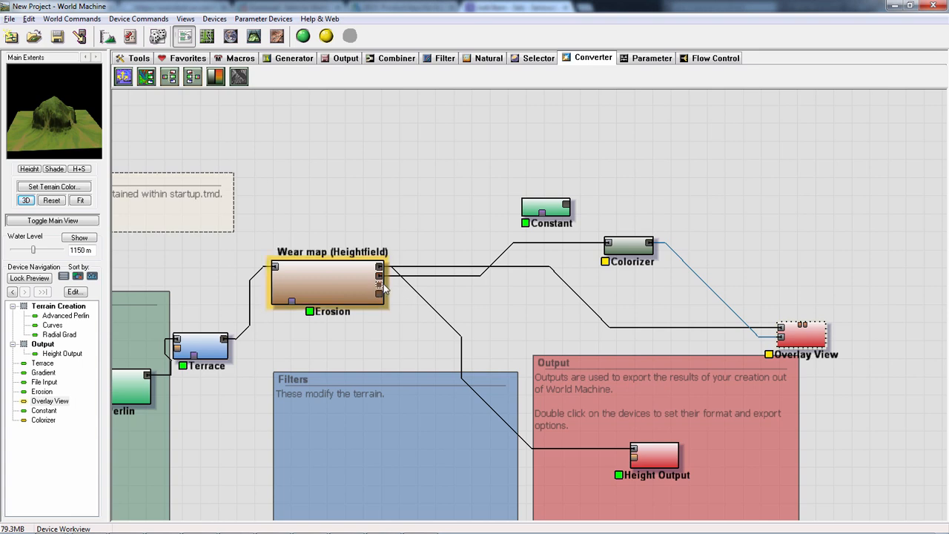
left_click_drag(379, 285, 620, 242)
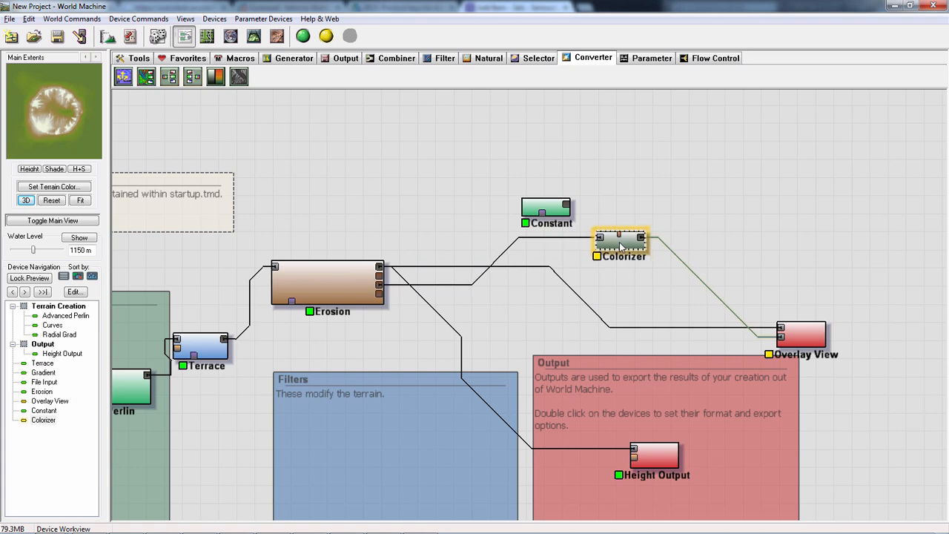
double_click(622, 247)
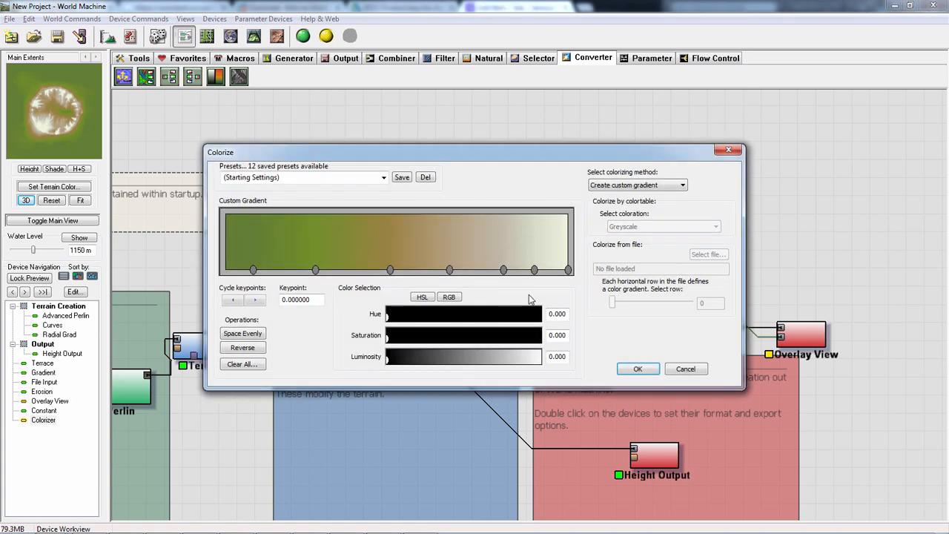
left_click(673, 367)
left_click_drag(621, 240, 582, 235)
- Examine the wear-map coloring of Overlay View on the mountain in 3D from several angles
left_click(798, 335)
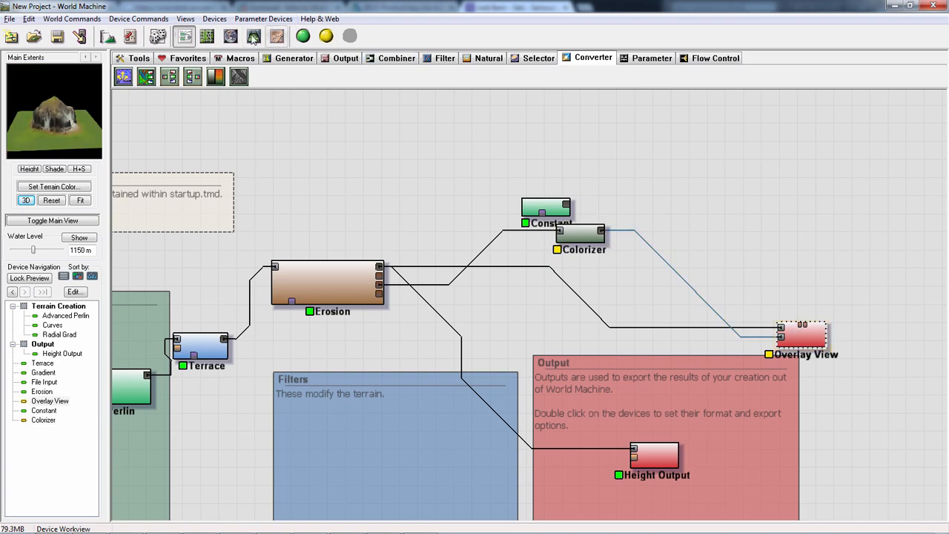
left_click(254, 37)
left_click_drag(535, 230, 496, 145)
left_click_drag(523, 315, 502, 284)
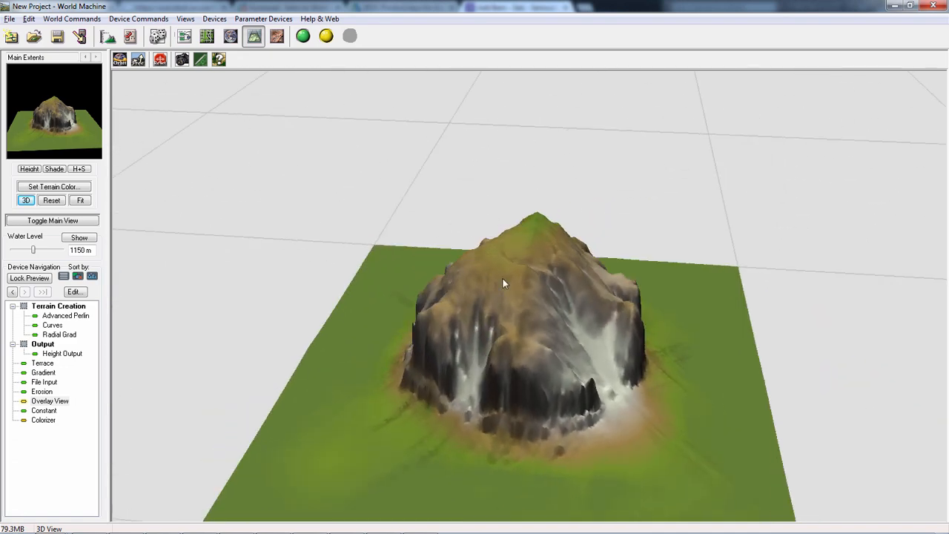
left_click_drag(445, 278, 289, 388)
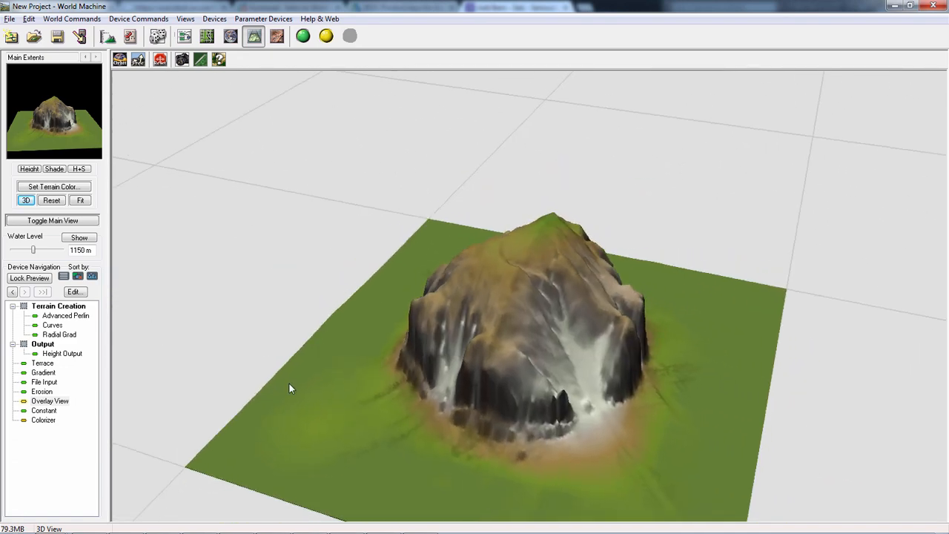
- Feed Colorizer from Erosion's Deposition map output in the device view, replacing the Wear map connection
left_click(185, 36)
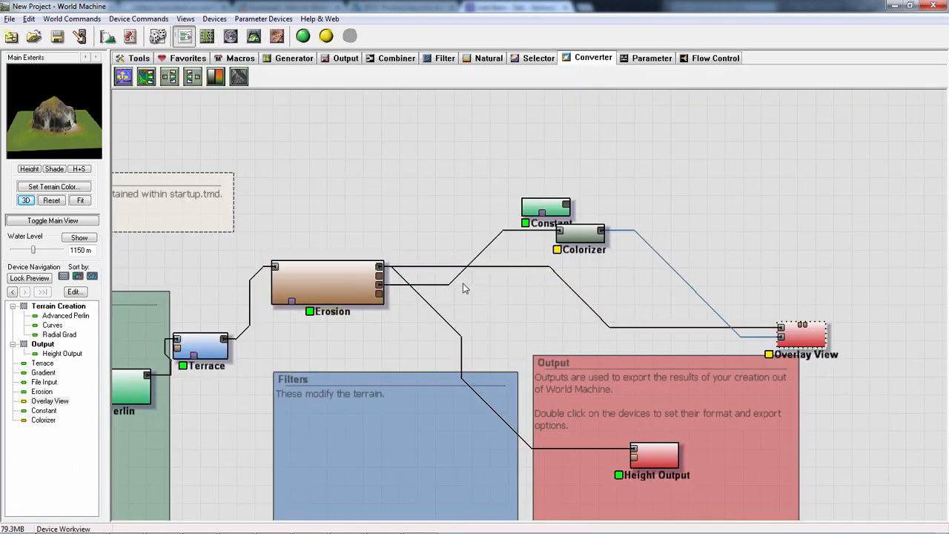
left_click(570, 235)
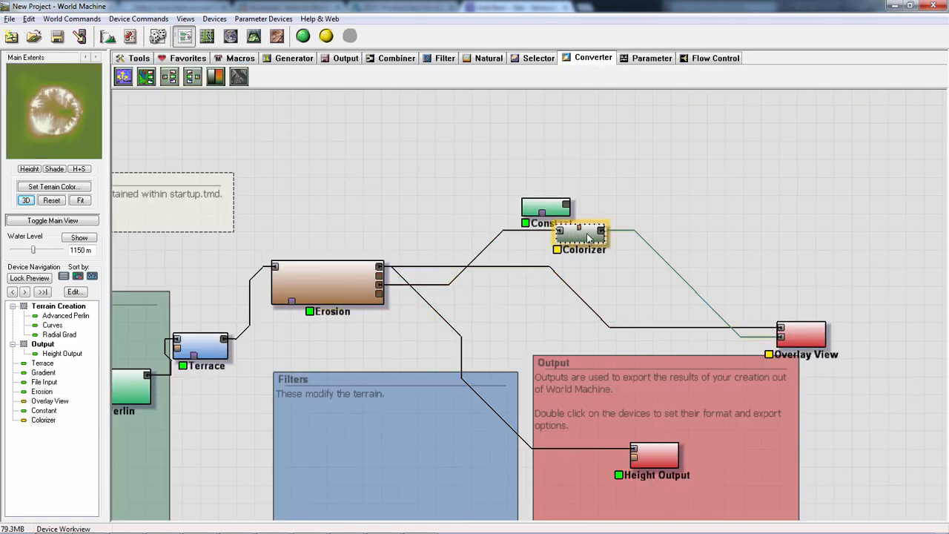
left_click(373, 294)
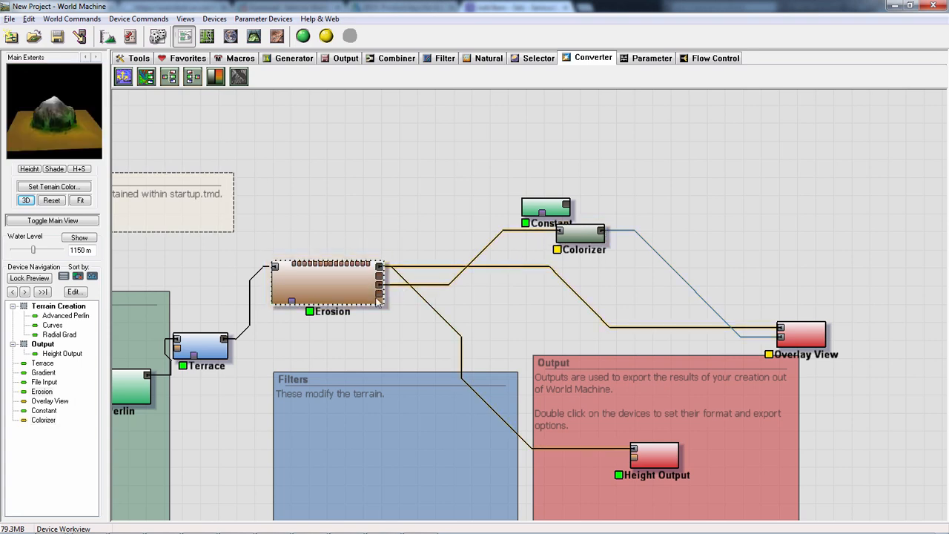
left_click_drag(379, 298, 560, 236)
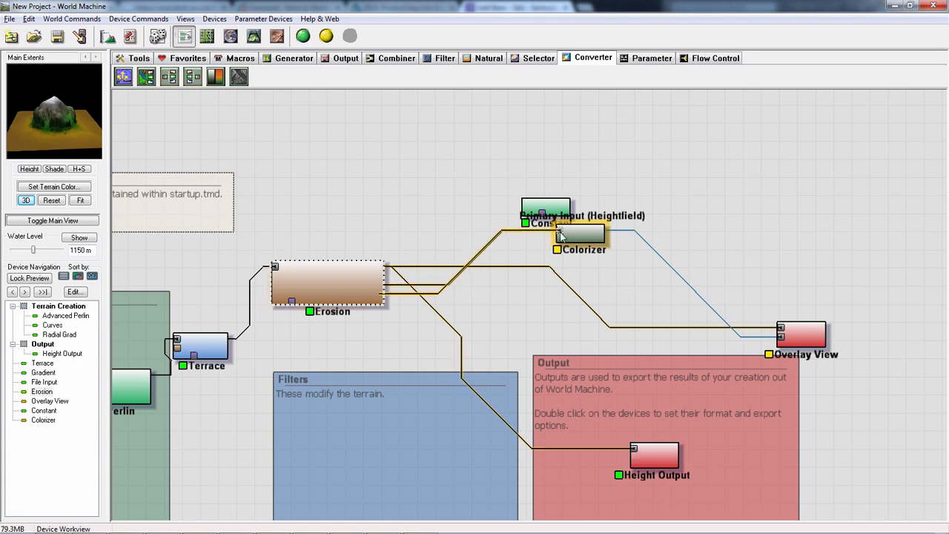
left_click(561, 234)
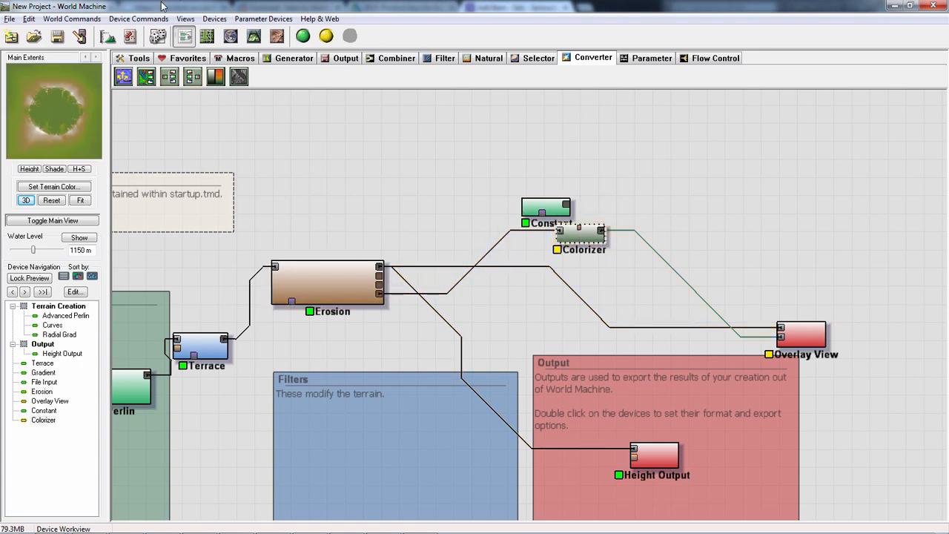
- Examine the deposition-map coloring in 3D, first on Colorizer alone and also on Overlay View's mountain from several angles
left_click(253, 35)
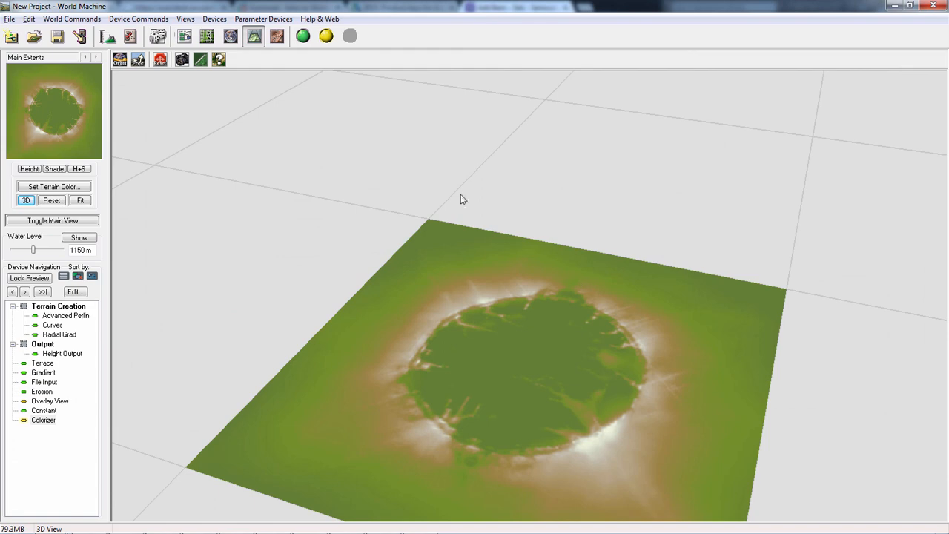
left_click(207, 35)
left_click(184, 36)
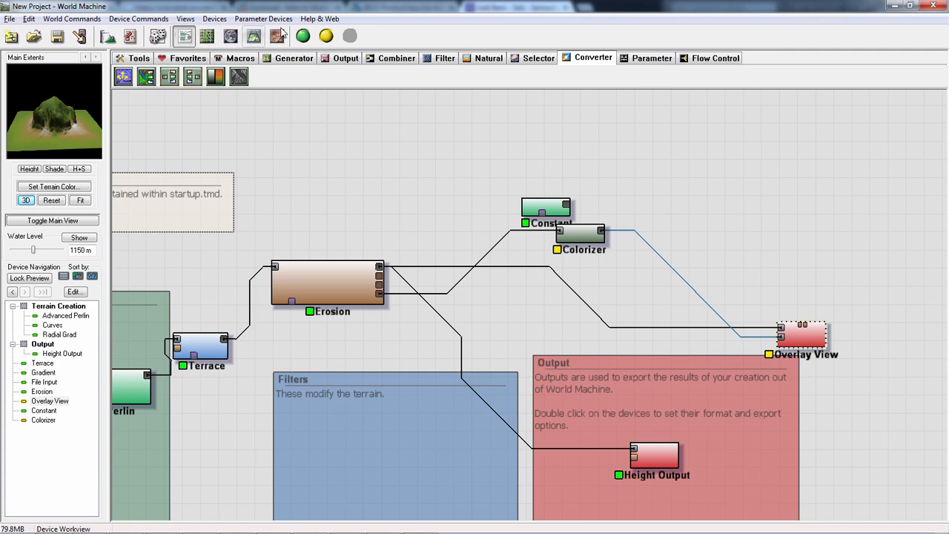
left_click(254, 36)
left_click_drag(426, 247, 457, 451)
left_click_drag(625, 387, 581, 353)
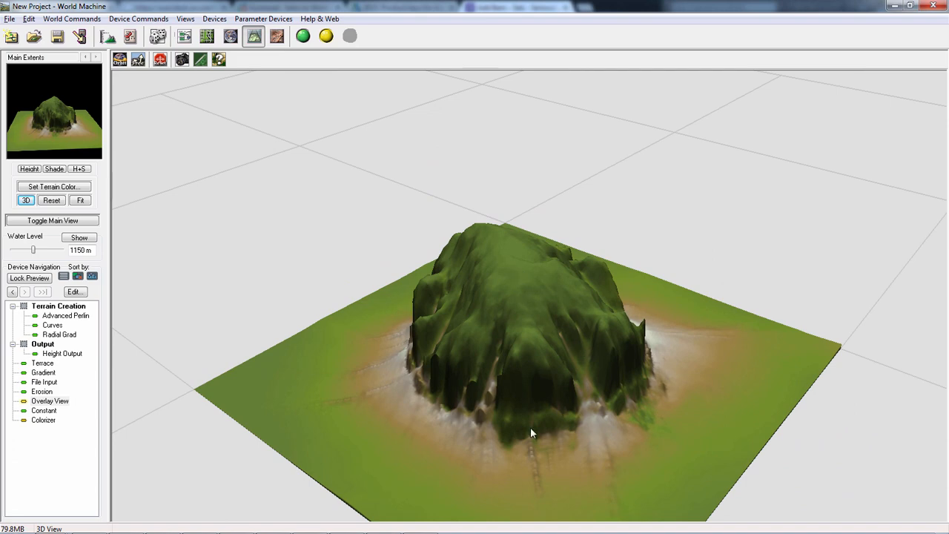
left_click_drag(482, 398, 612, 346)
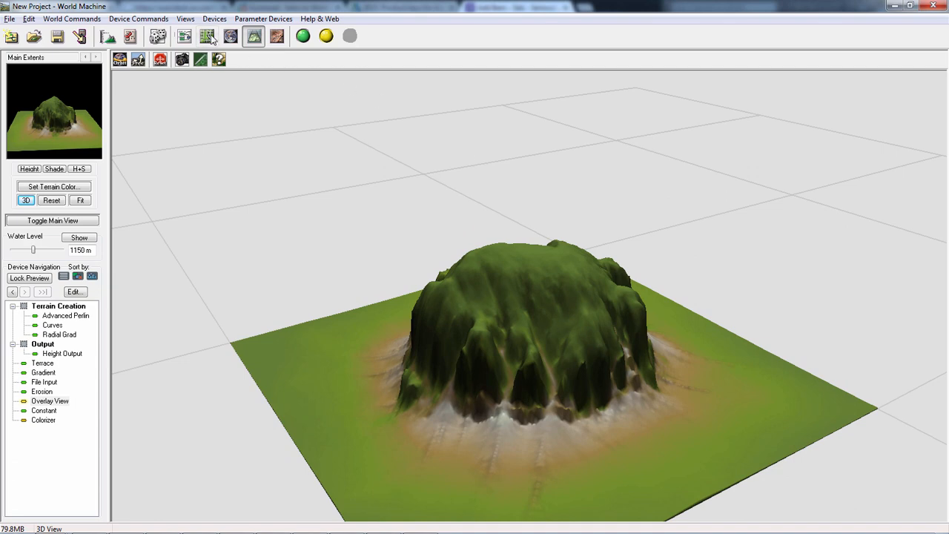
- Try Colorizer gradient presets such as Classic Mountains and Sedimentary, and return to Starting Settings
left_click(185, 36)
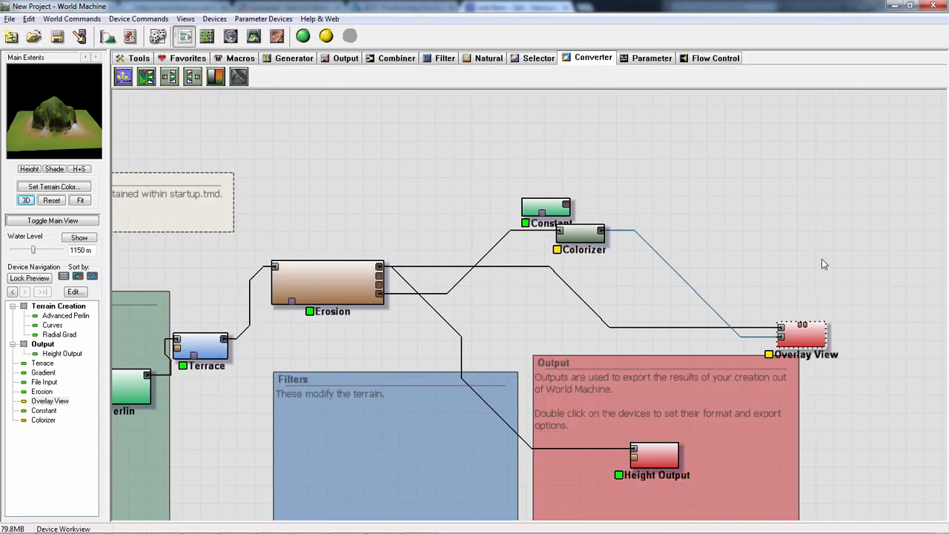
double_click(581, 233)
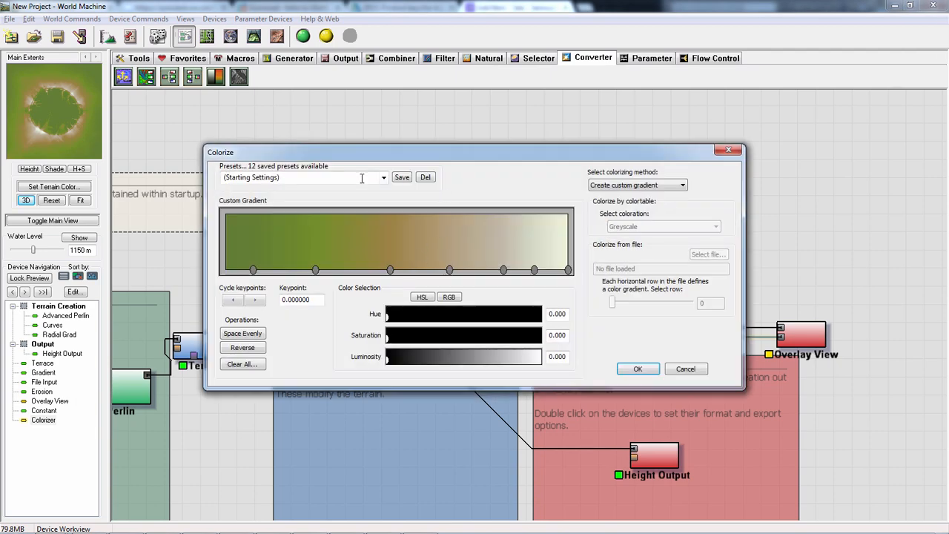
scroll(350, 187, "down", 2)
scroll(351, 186, "up", 2)
scroll(351, 187, "down", 1)
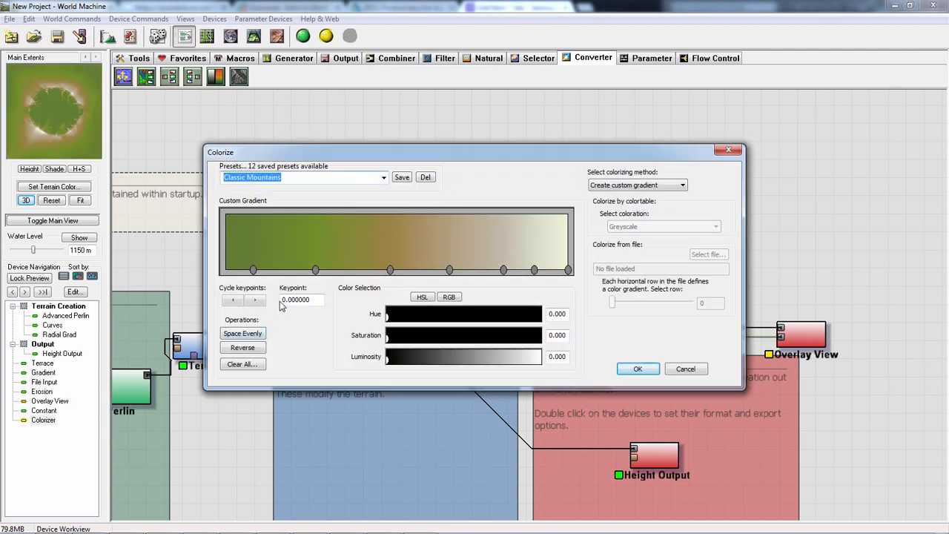
scroll(351, 192, "up", 1)
left_click(342, 176)
scroll(342, 176, "down", 4)
scroll(342, 176, "down", 4)
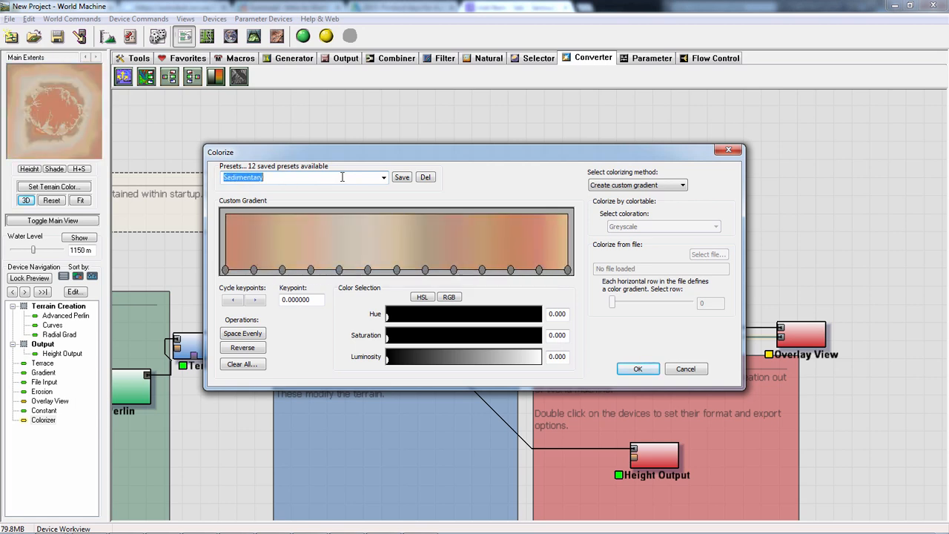
scroll(342, 176, "up", 8)
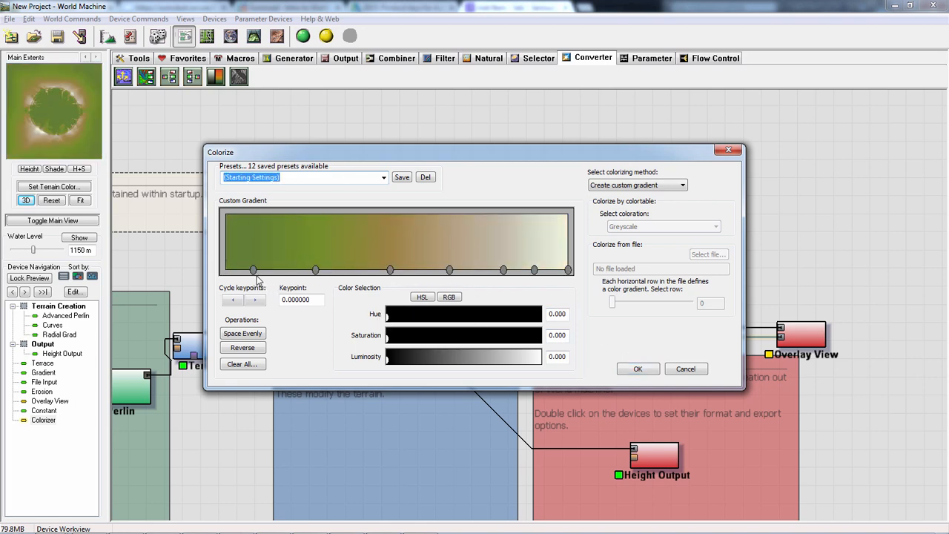
- Darken the gradient's first keypoint to black and select the second keypoint
left_click(253, 271)
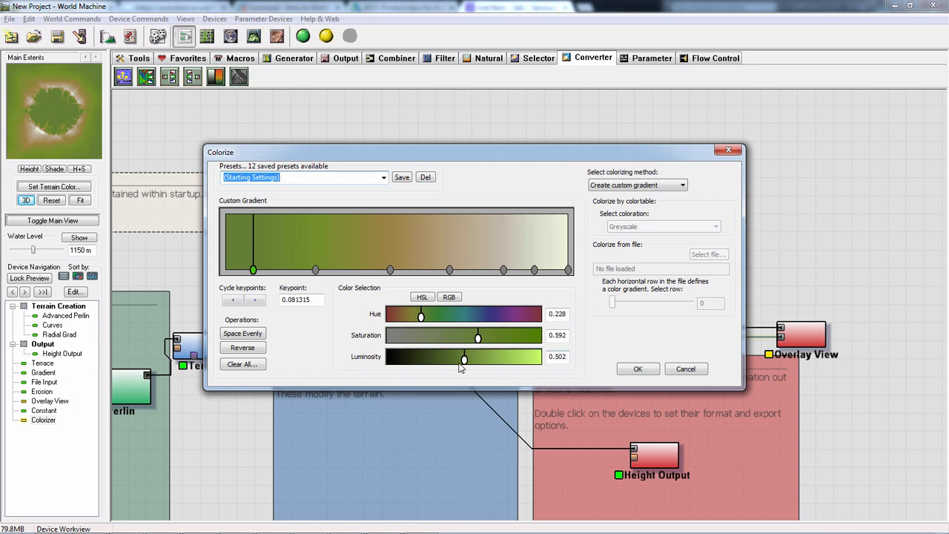
left_click_drag(459, 363, 352, 363)
left_click(316, 269)
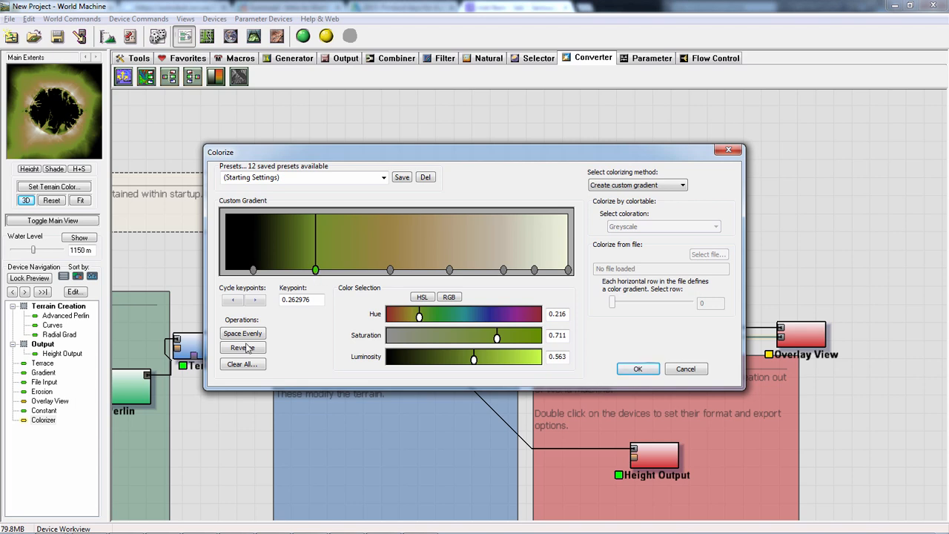
- Clear Colorizer's gradient and build a new one from black at the start to white at the end
left_click(250, 366)
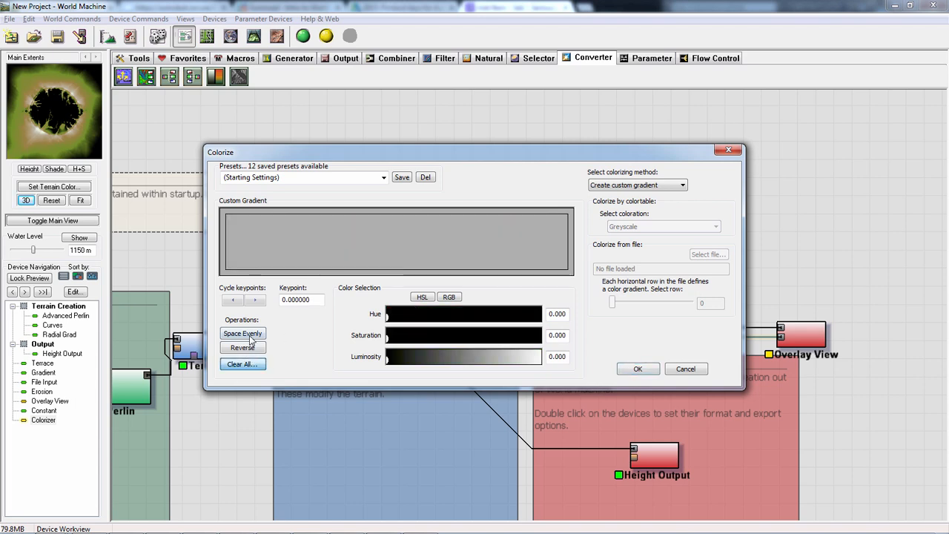
left_click(224, 271)
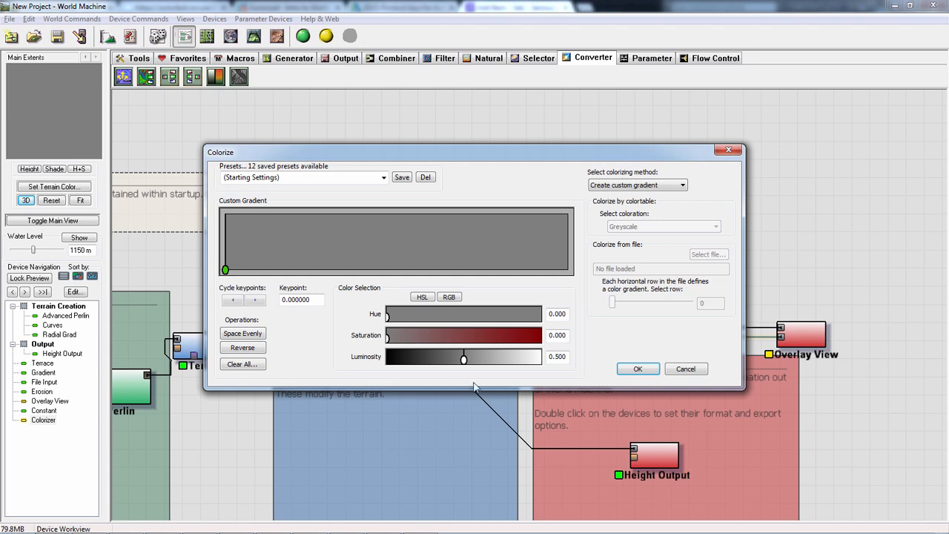
left_click_drag(463, 359, 542, 360)
left_click(568, 270)
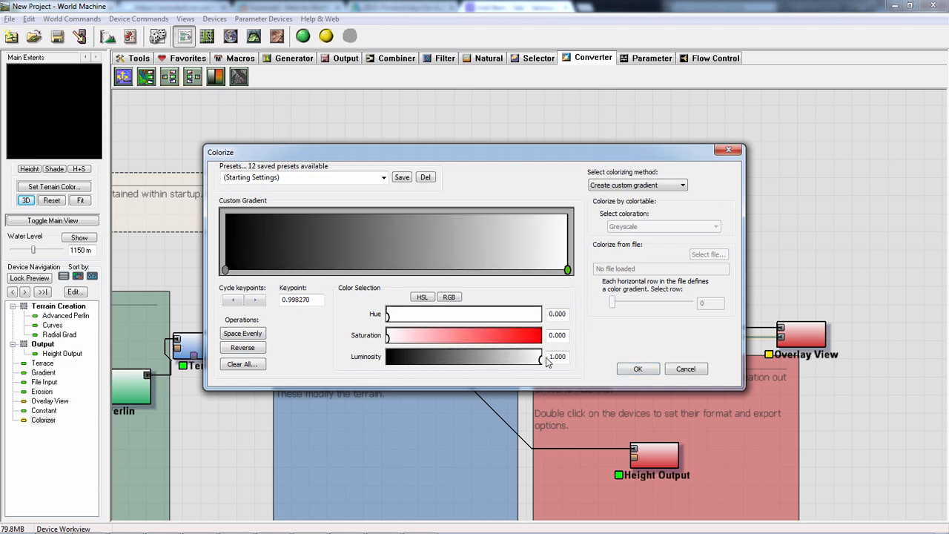
left_click(633, 370)
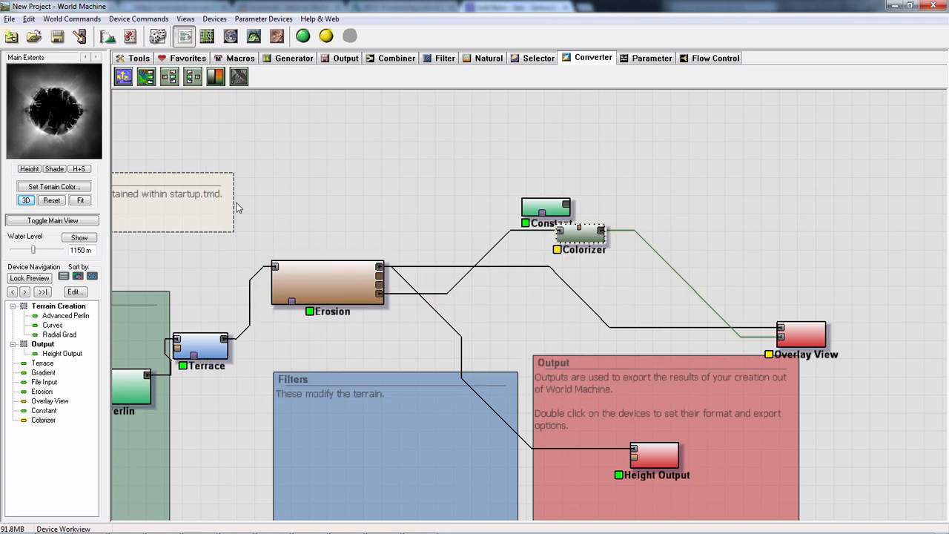
- Examine the black-and-white deposition mask in 3D from another angle and return to the device view
left_click(253, 35)
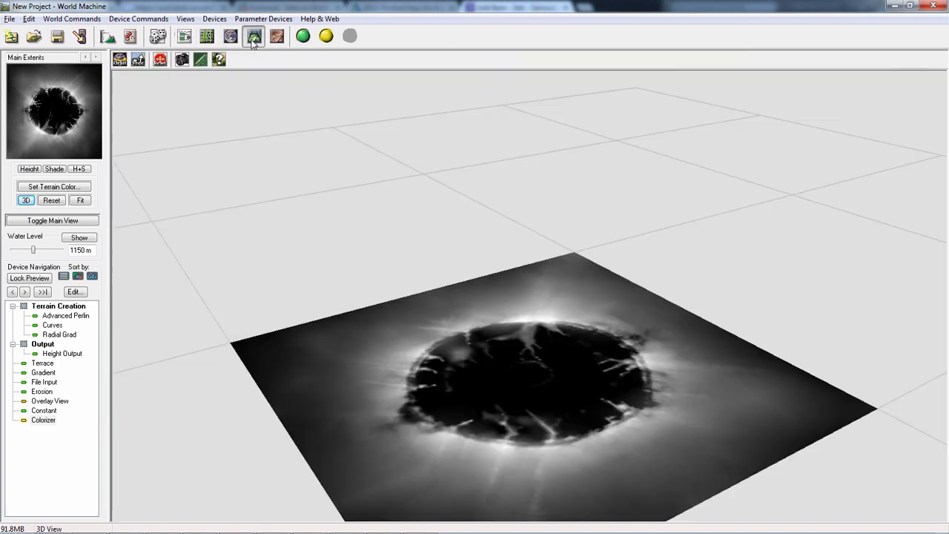
left_click_drag(571, 311, 353, 359)
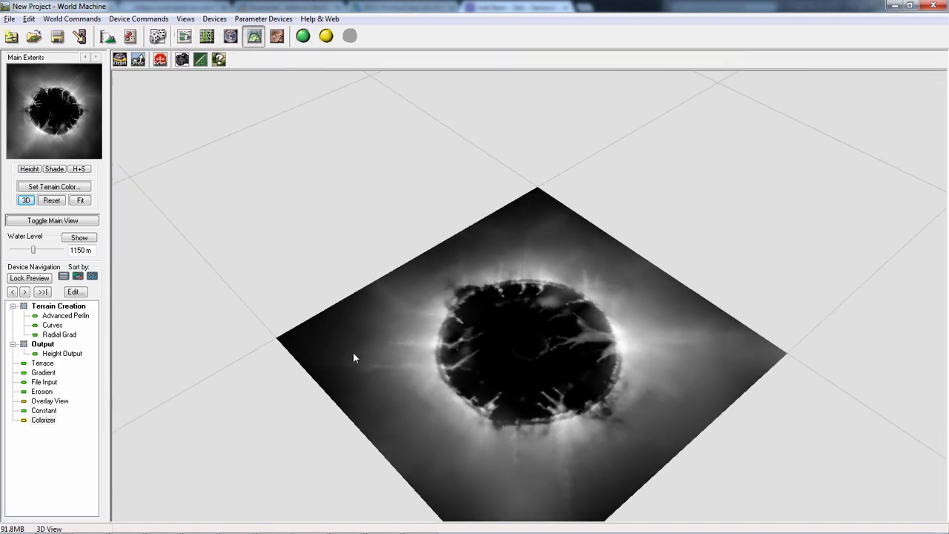
left_click(184, 35)
- Move Overlay View down to the Output group's edge, place Colorizer just below Constant, and show the output devices
left_click_drag(803, 334, 791, 421)
left_click(588, 249)
left_click_drag(589, 249, 588, 267)
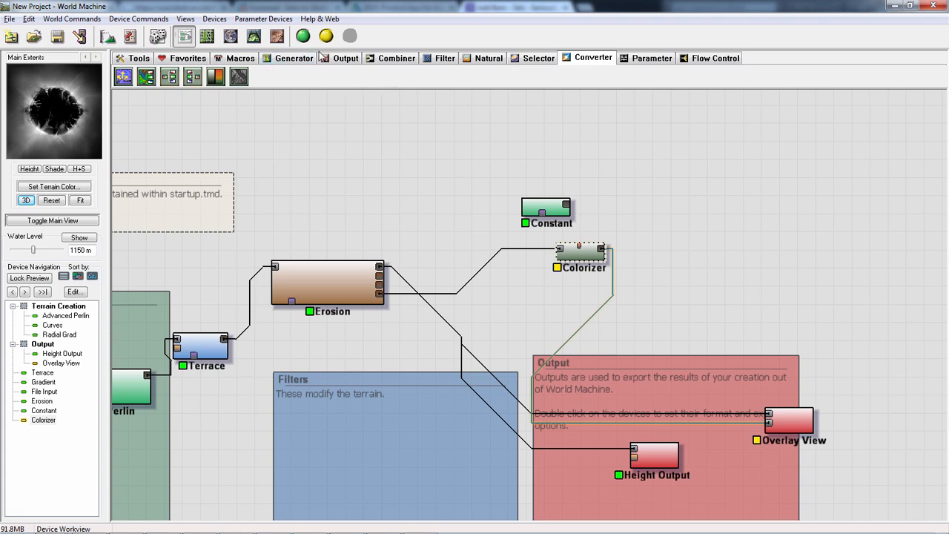
left_click(345, 60)
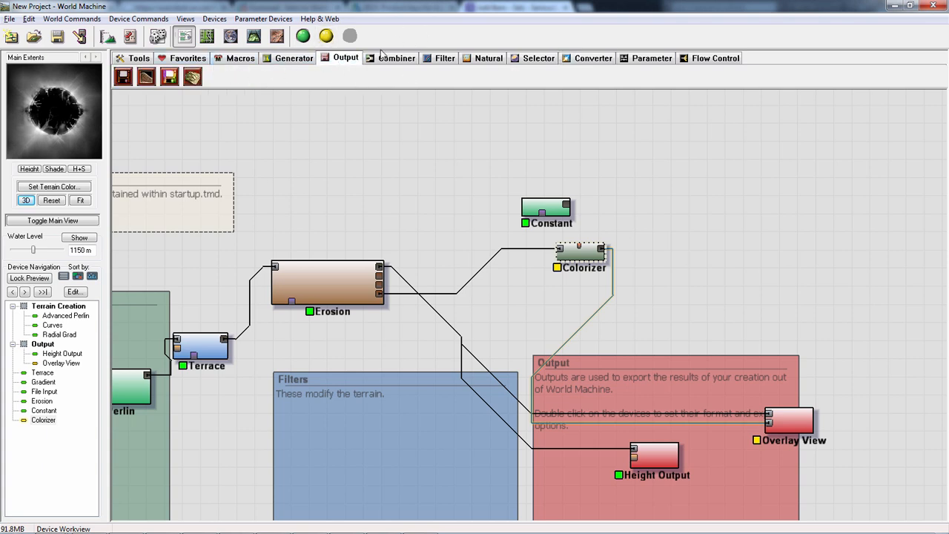
left_click_drag(614, 246, 593, 237)
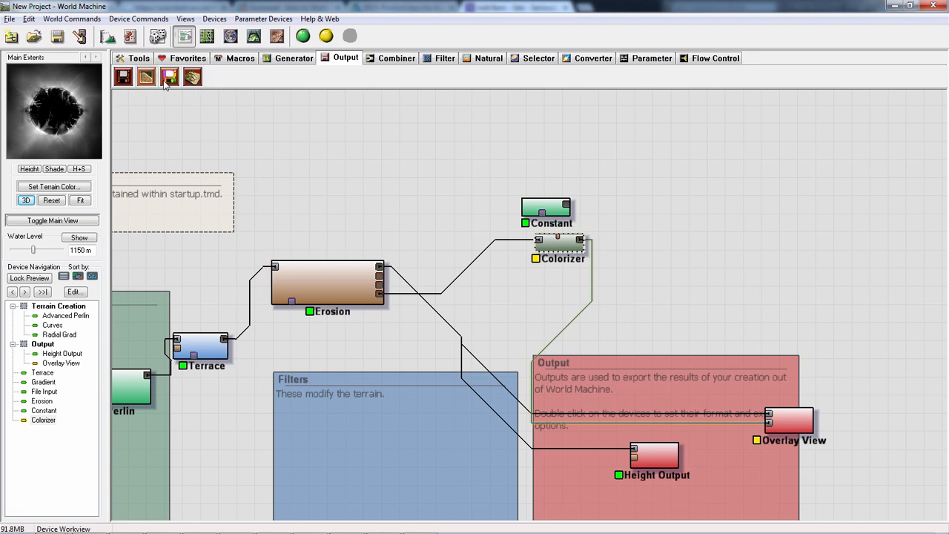
- Add a Bitmap Output device connected to Colorizer's output and place it above Overlay View
left_click_drag(169, 77, 581, 315)
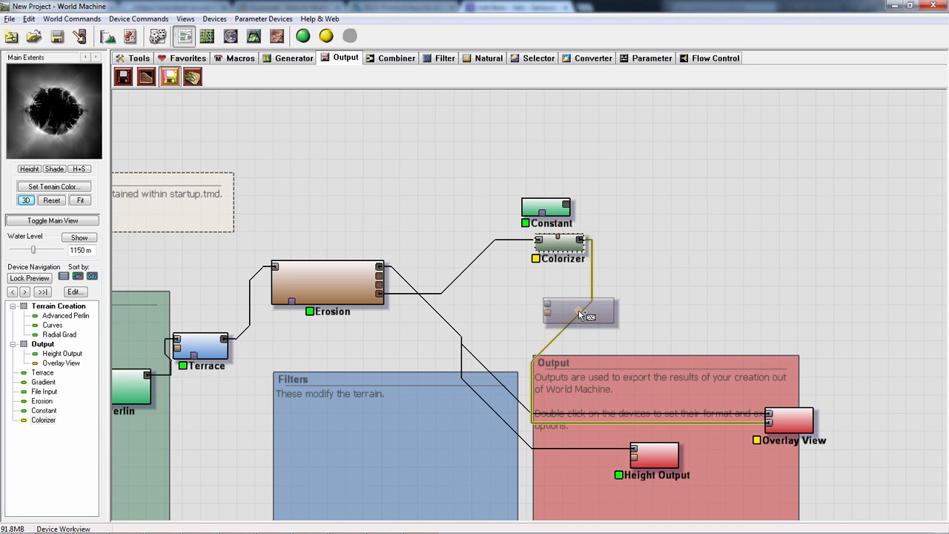
left_click_drag(559, 382, 806, 242)
- Keep Bitmap Output's file name image.bmp and format BMP (8bits/channel), and write the output to disk, building the world first
double_click(811, 243)
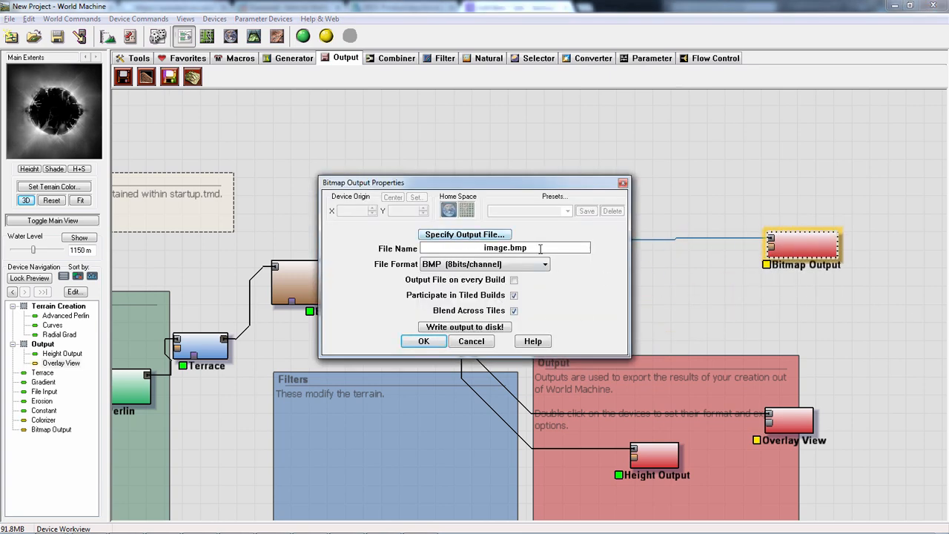
left_click_drag(540, 248, 467, 252)
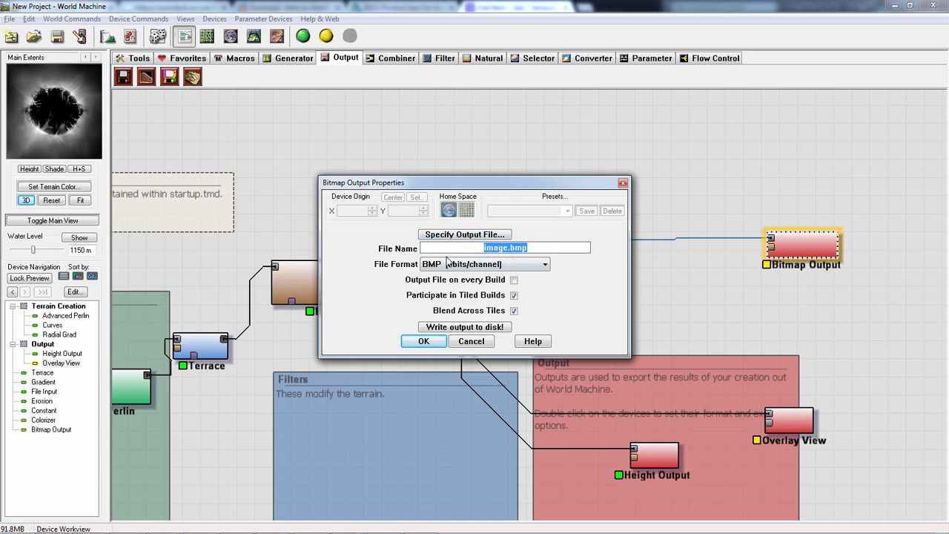
left_click(451, 264)
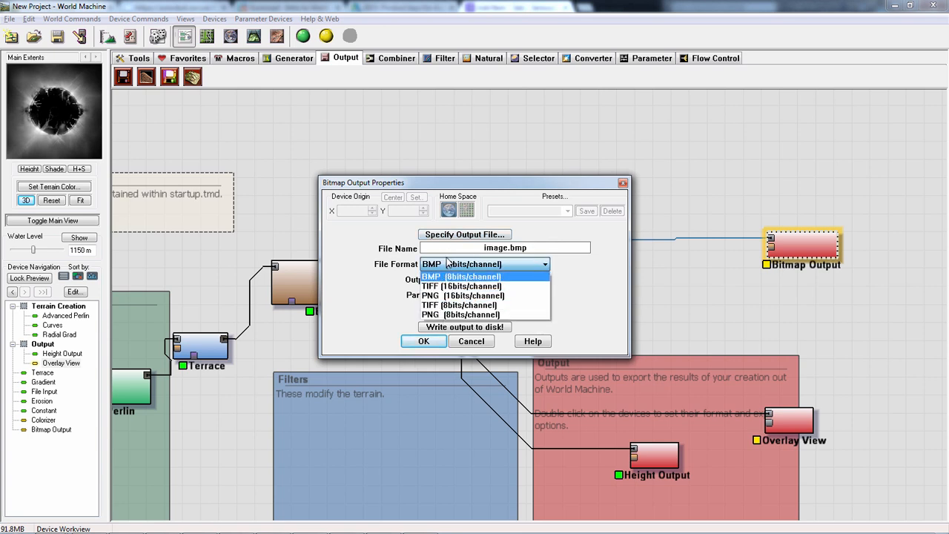
left_click(457, 276)
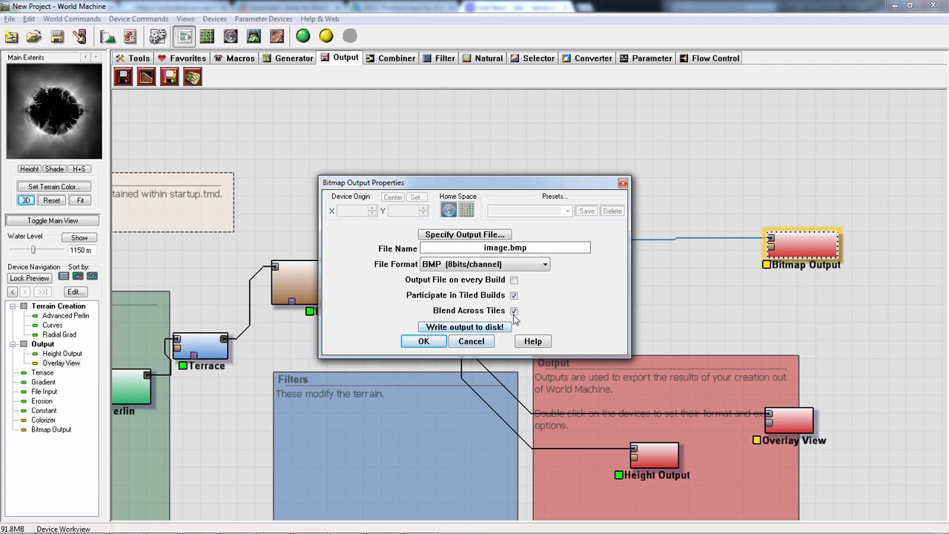
left_click(469, 327)
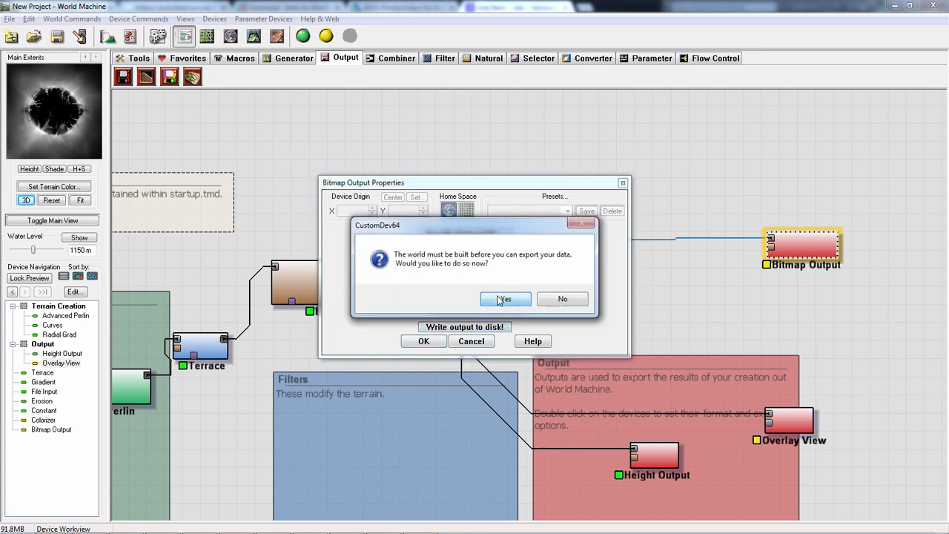
left_click(499, 298)
left_click(523, 299)
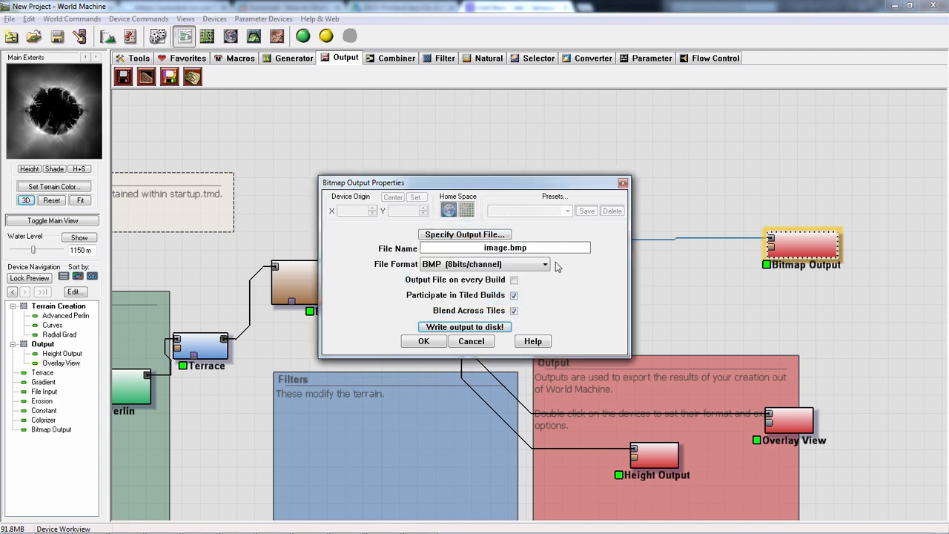
- Set Bitmap Output's file to image on the Desktop as a BMP bitmap and write the output to disk
left_click(480, 234)
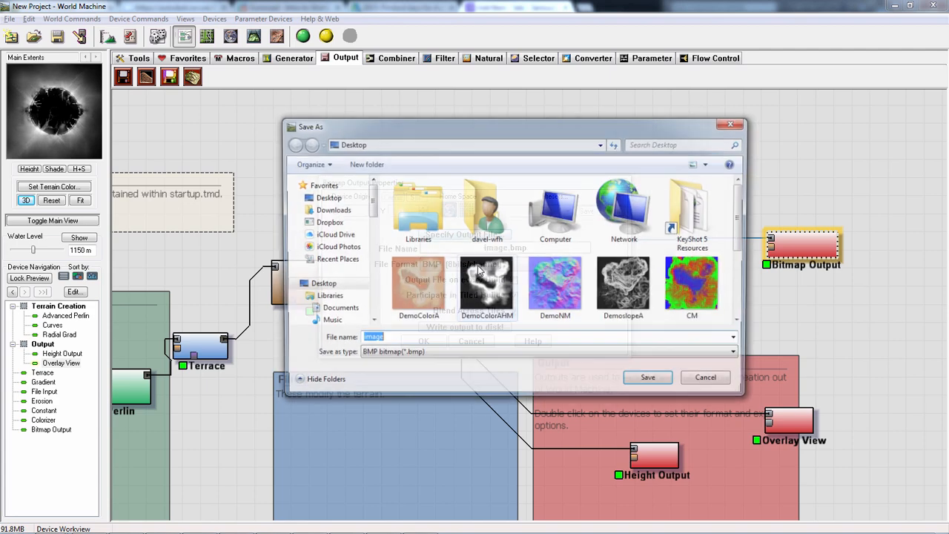
scroll(738, 275, "down", 2)
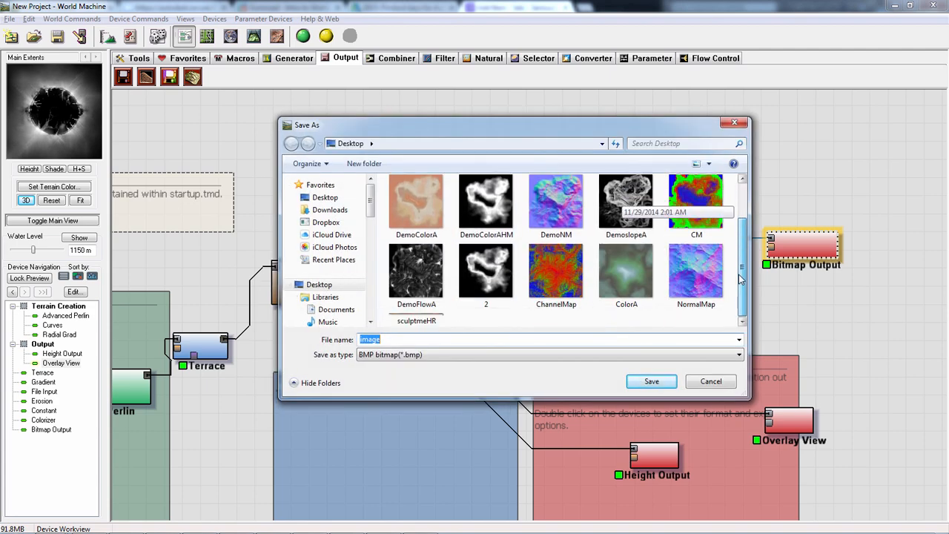
scroll(733, 239, "up", 3)
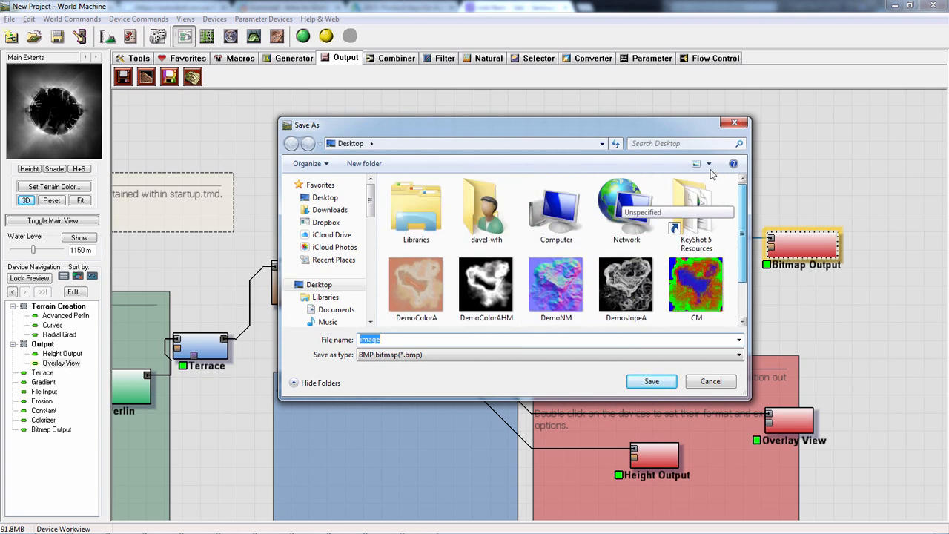
left_click(651, 381)
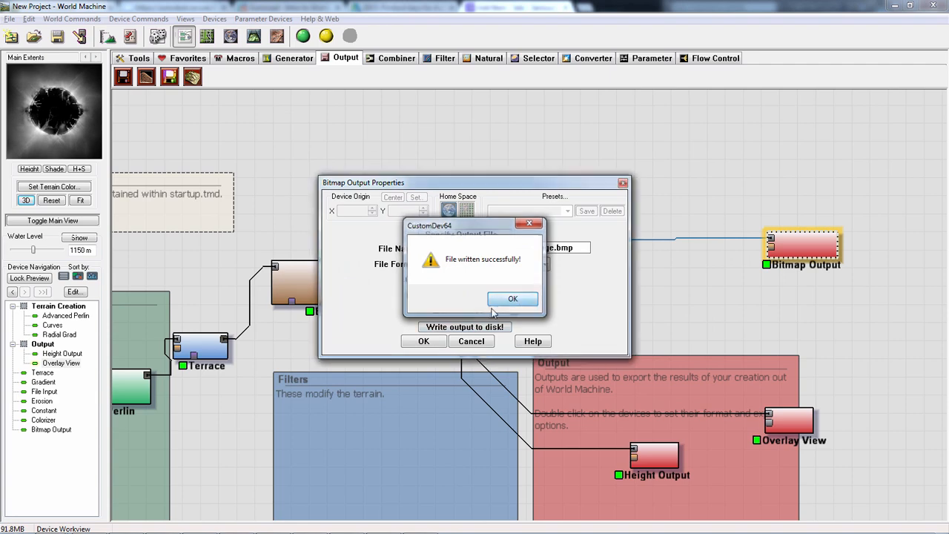
left_click(519, 299)
- Check for the exported image among the Desktop files and cancel out of Bitmap Output's properties
left_click(490, 235)
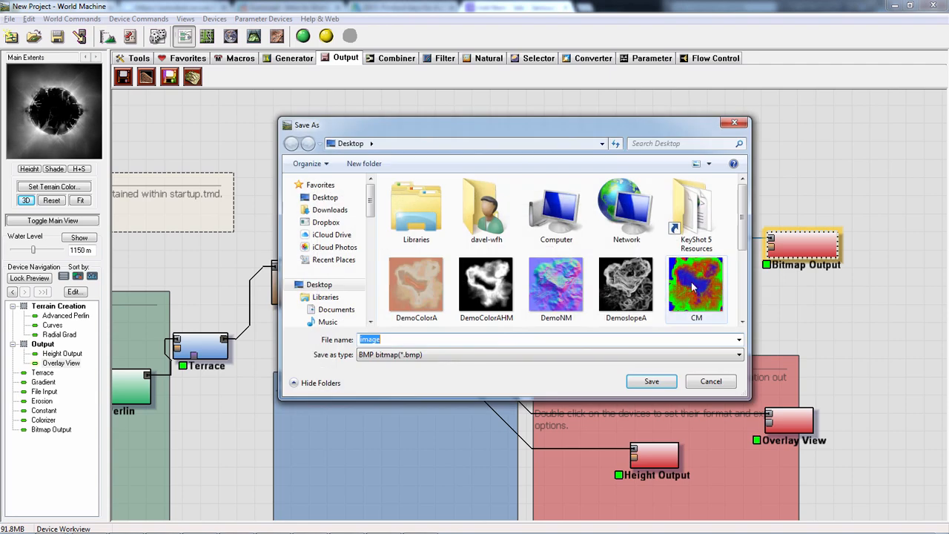
scroll(742, 220, "down", 3)
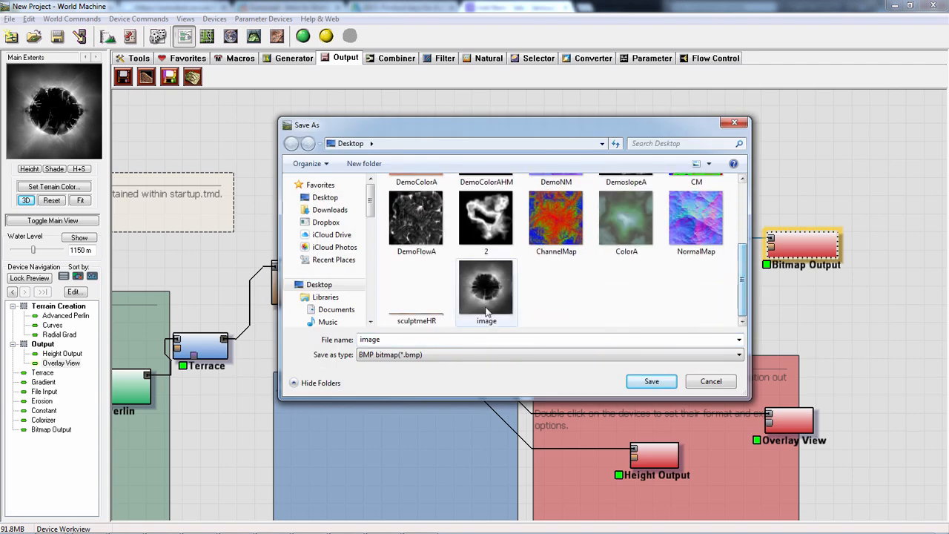
left_click(691, 384)
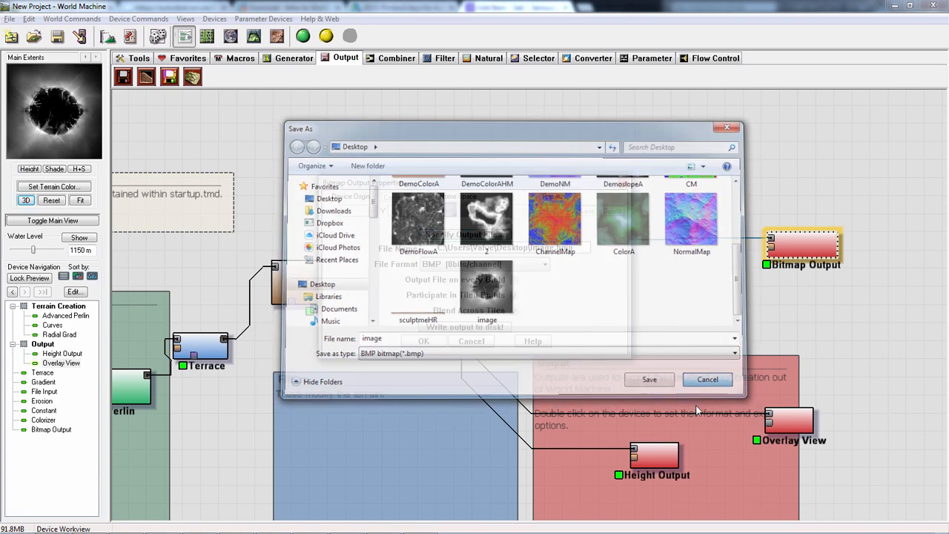
left_click(489, 344)
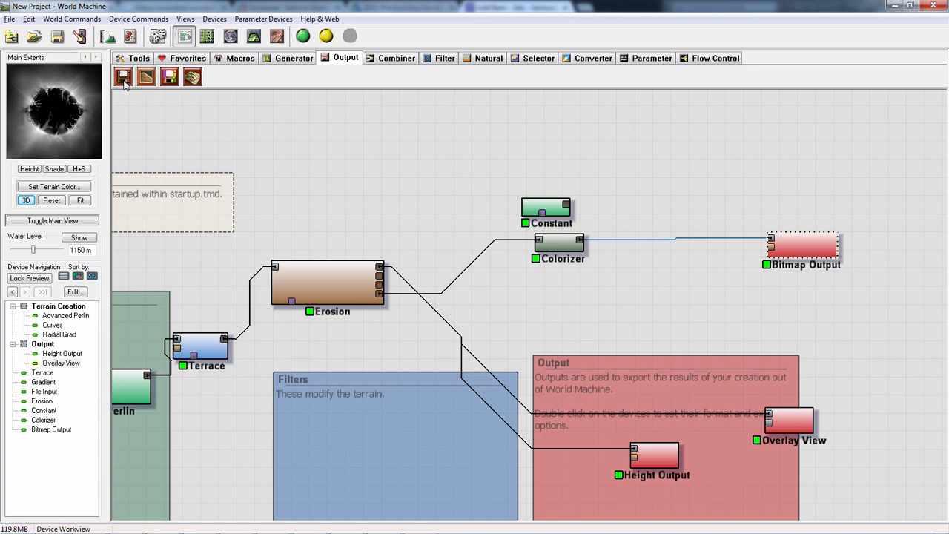
- Add a Height Output below Colorizer connected to Erosion's first output, and view its available file formats
left_click(123, 77)
left_click(673, 277)
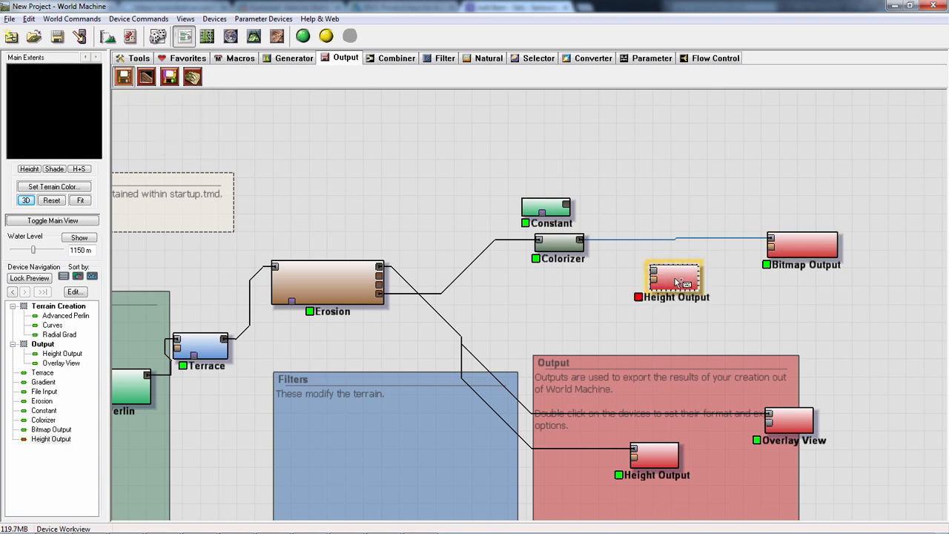
left_click_drag(379, 267, 677, 282)
double_click(675, 281)
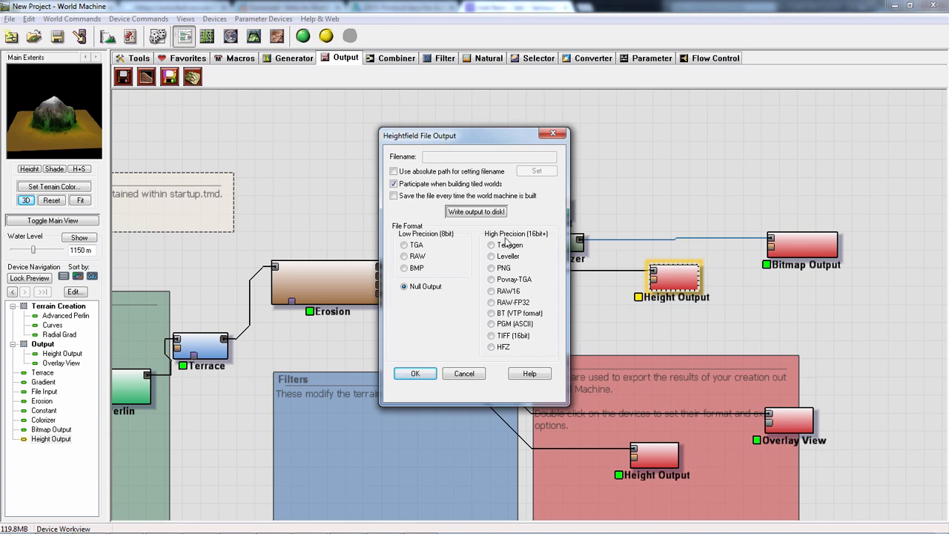
left_click(479, 374)
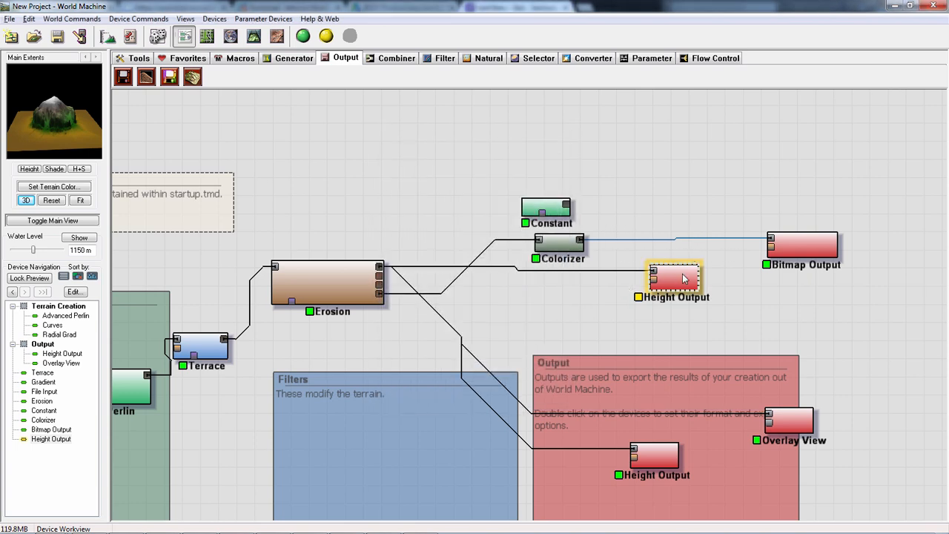
- Review the unsaved Height Output's file formats once more and delete that device from below Colorizer
key("Delete")
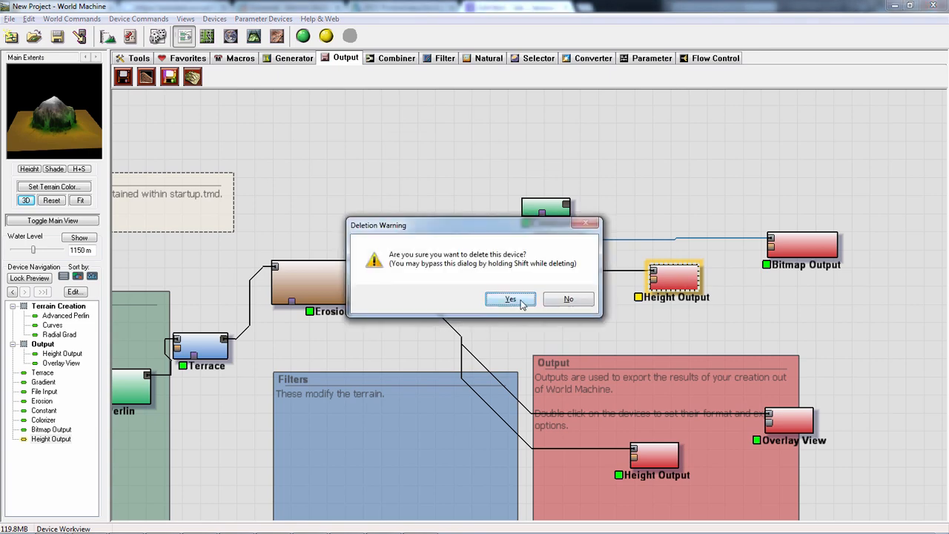
left_click(576, 296)
left_click_drag(669, 277, 666, 273)
double_click(665, 273)
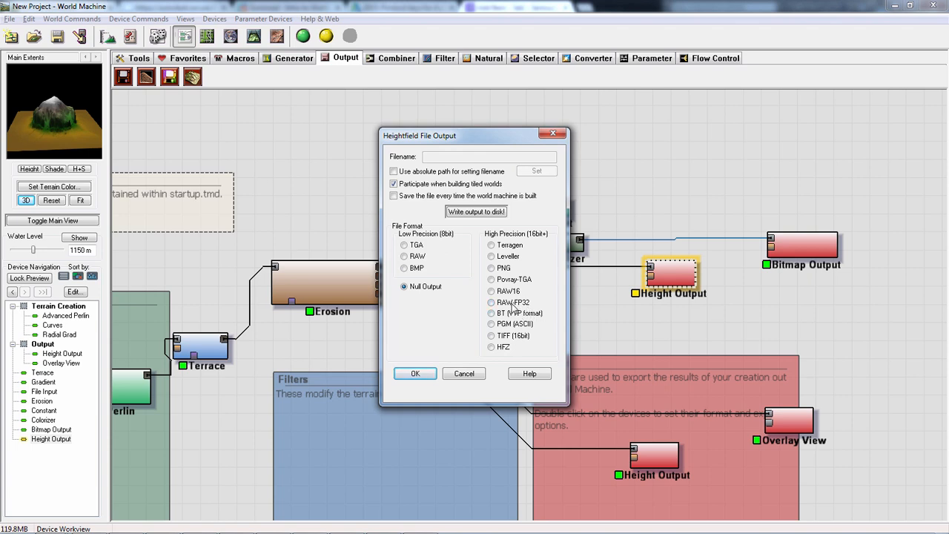
left_click(462, 373)
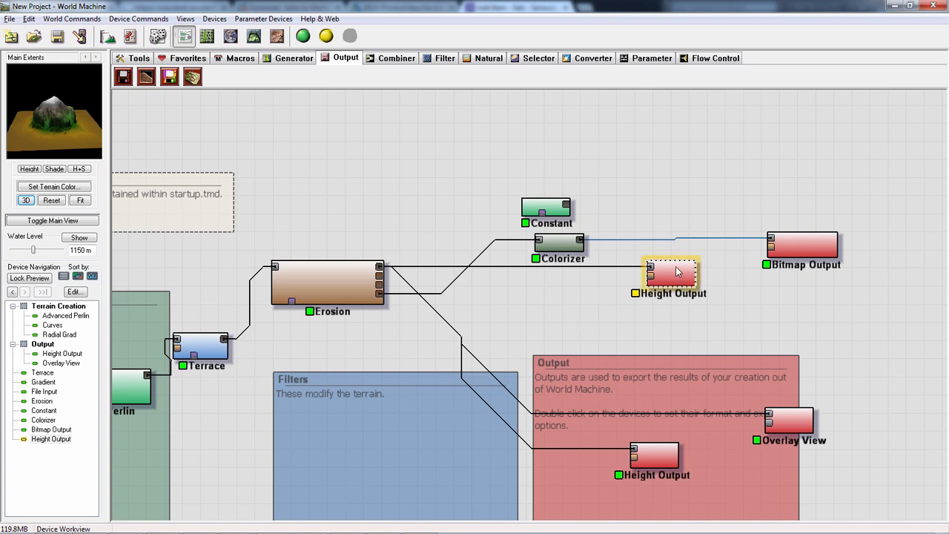
key("Delete")
left_click(510, 299)
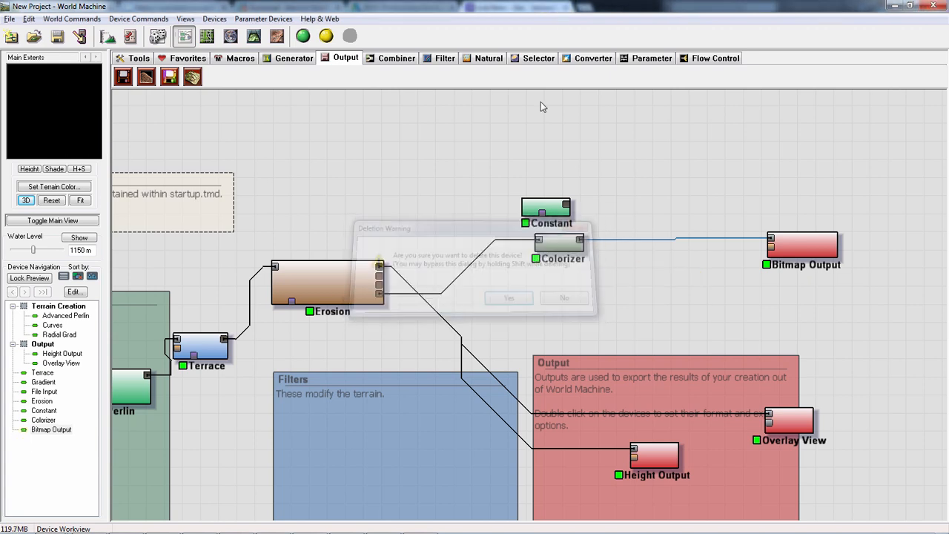
- Add a Splat Converter device and place it below Colorizer, just above the Output group
left_click(586, 59)
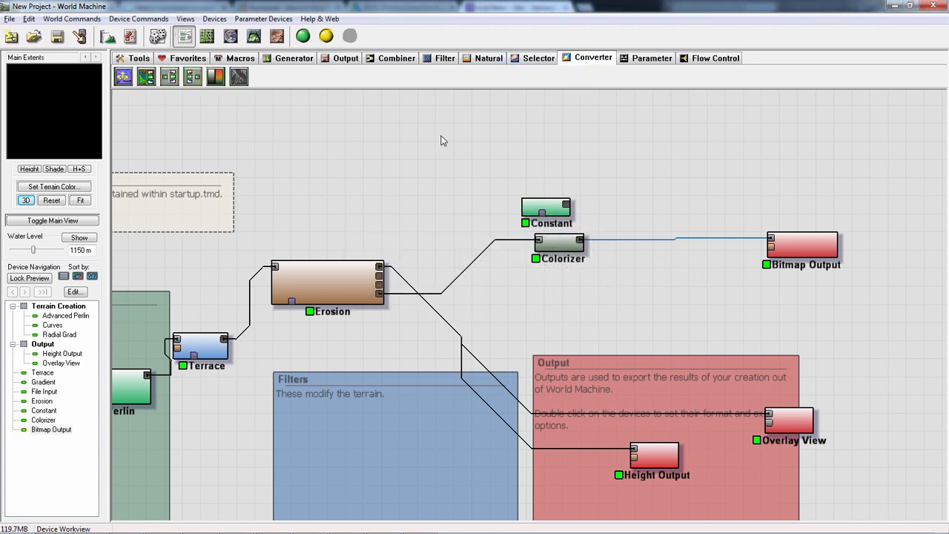
left_click(147, 81)
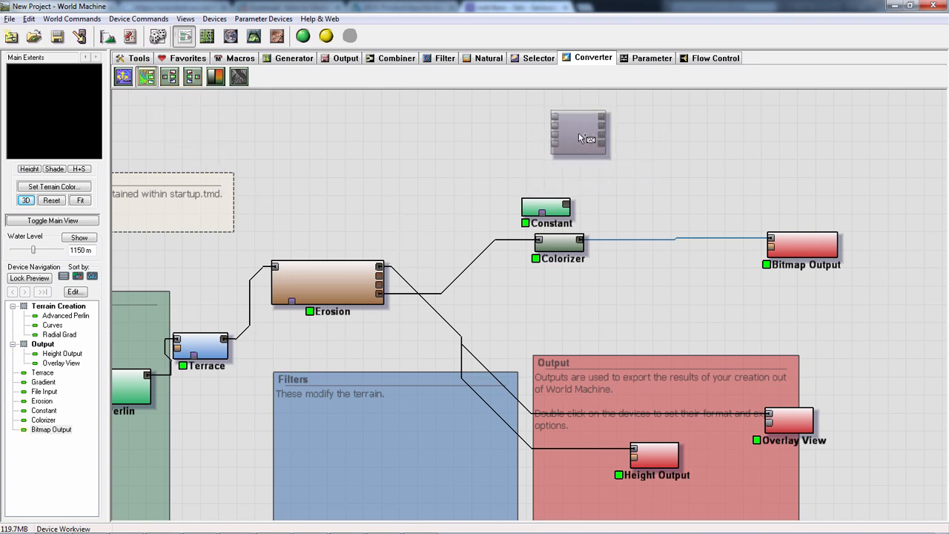
right_click(578, 134)
left_click(146, 77)
left_click(662, 121)
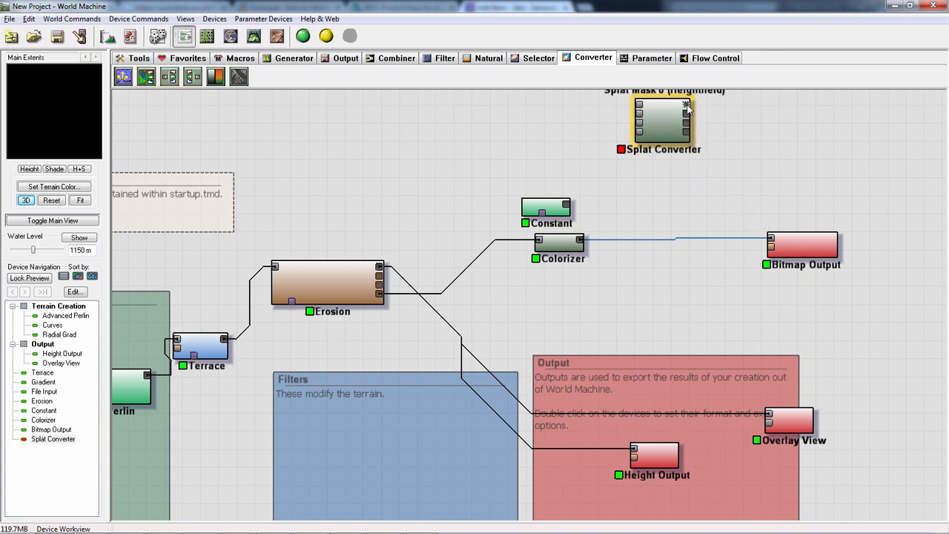
left_click_drag(687, 107, 686, 191)
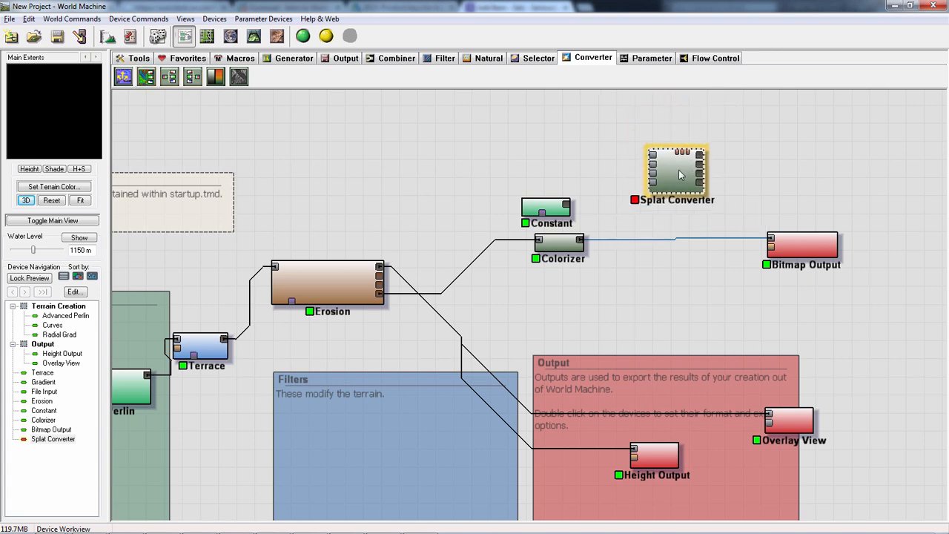
left_click_drag(646, 186, 652, 297)
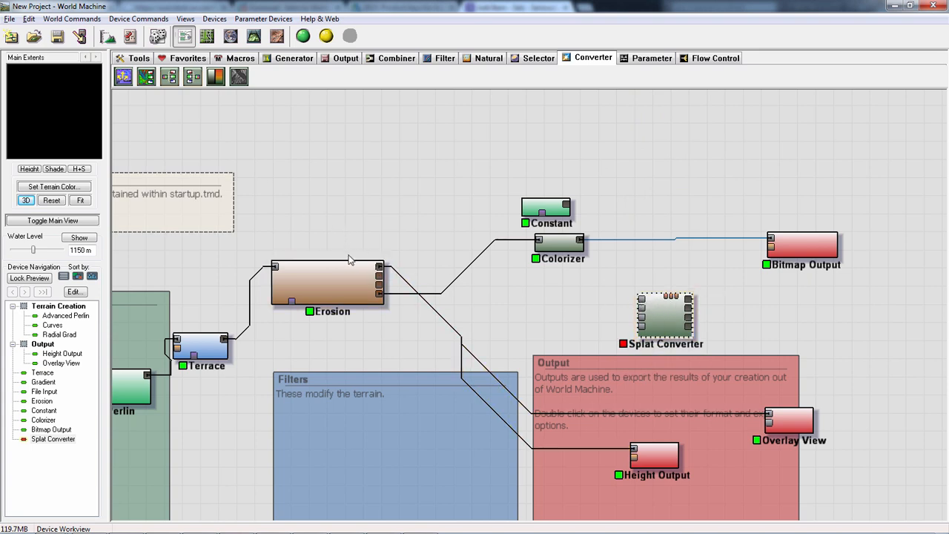
- Connect Erosion's top three outputs to the first three inputs of Splat Converter in order
left_click_drag(379, 266, 642, 300)
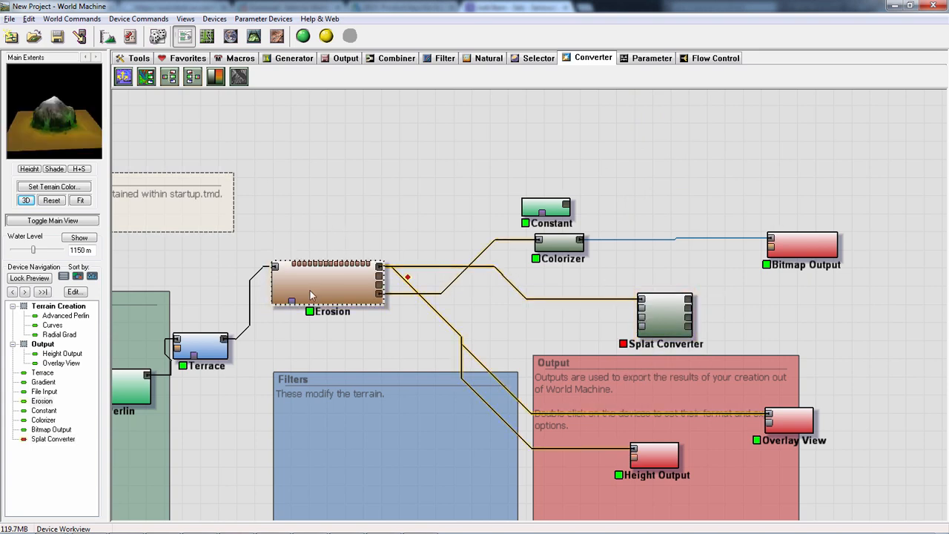
left_click_drag(379, 275, 641, 309)
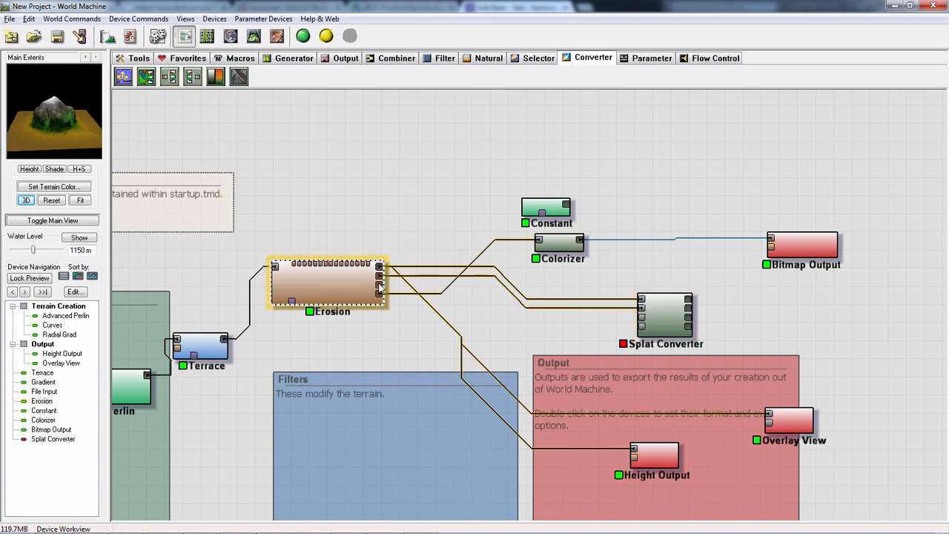
left_click_drag(379, 284, 642, 326)
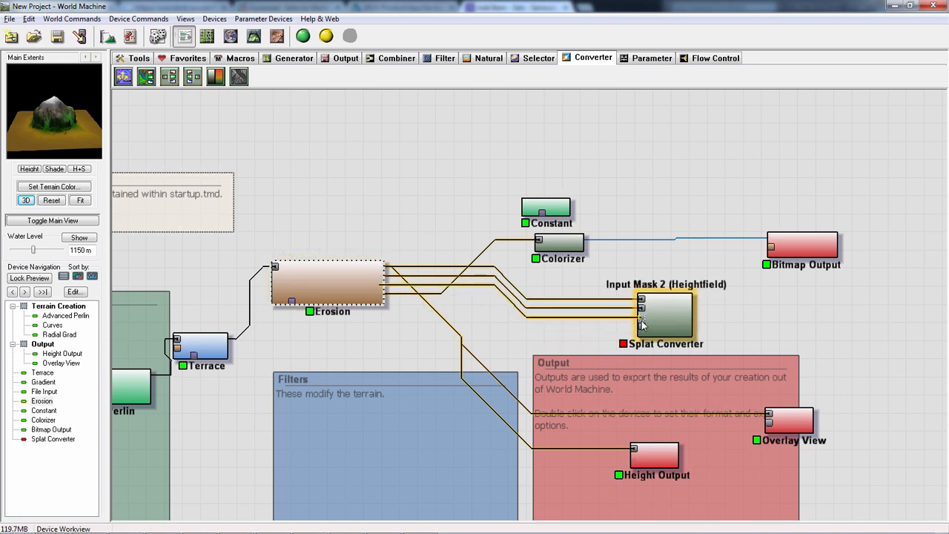
- Set Splat Converter's Number of Inputs to 3, keeping Equal priority and an Exclusion of 0
left_click(665, 320)
double_click(664, 320)
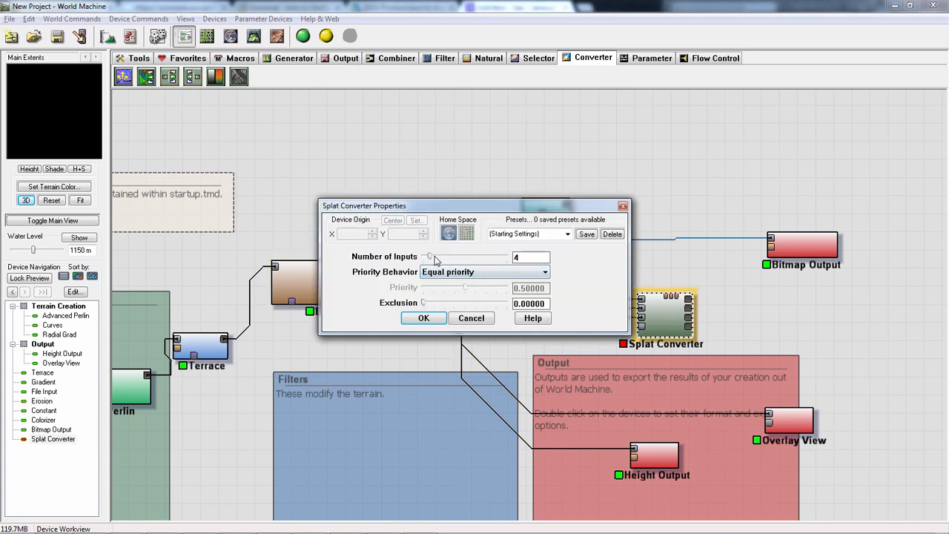
left_click_drag(436, 258, 423, 260)
left_click(424, 318)
double_click(667, 319)
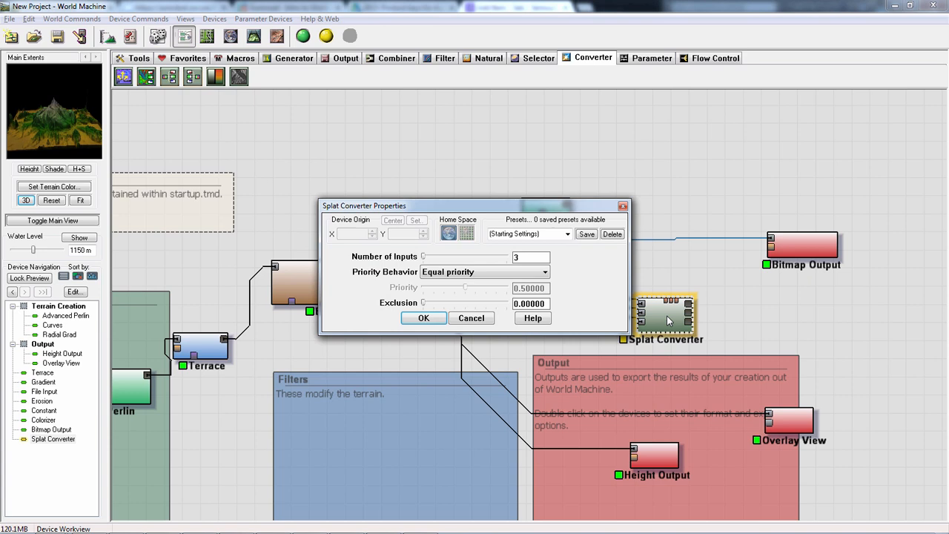
left_click(470, 319)
- Add a Channel Combiner just beside Splat Converter and connect Splat Converter's three outputs to its three inputs
left_click_drag(653, 315, 622, 315)
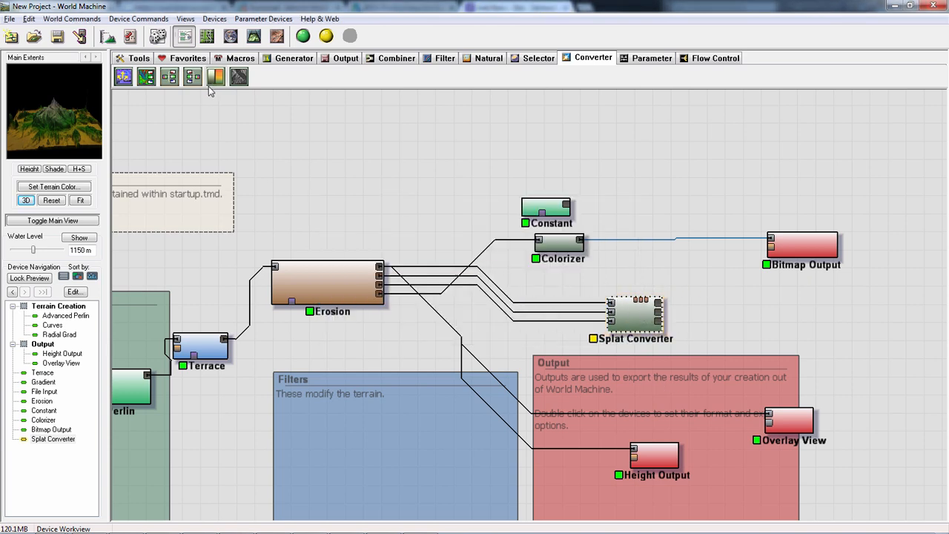
left_click(192, 77)
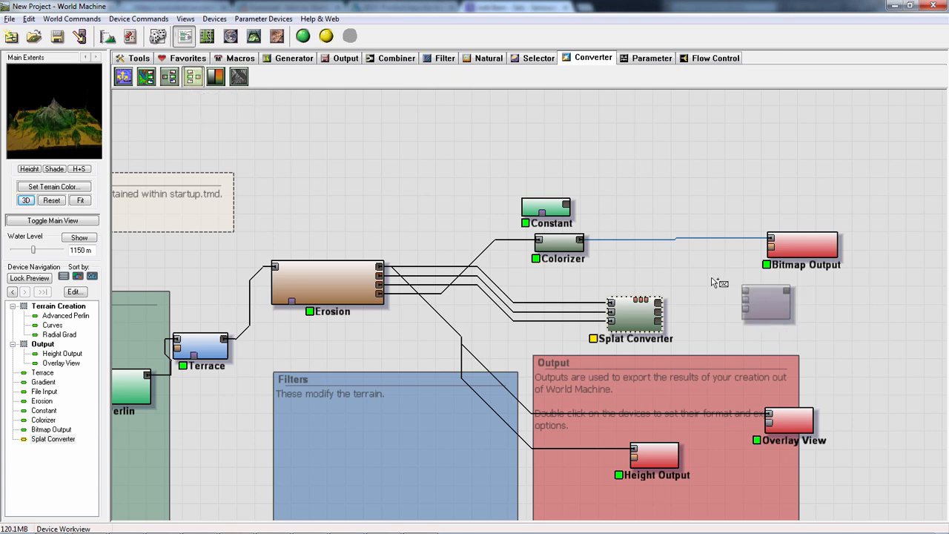
left_click(741, 310)
right_click(818, 313)
left_click_drag(708, 295, 721, 310)
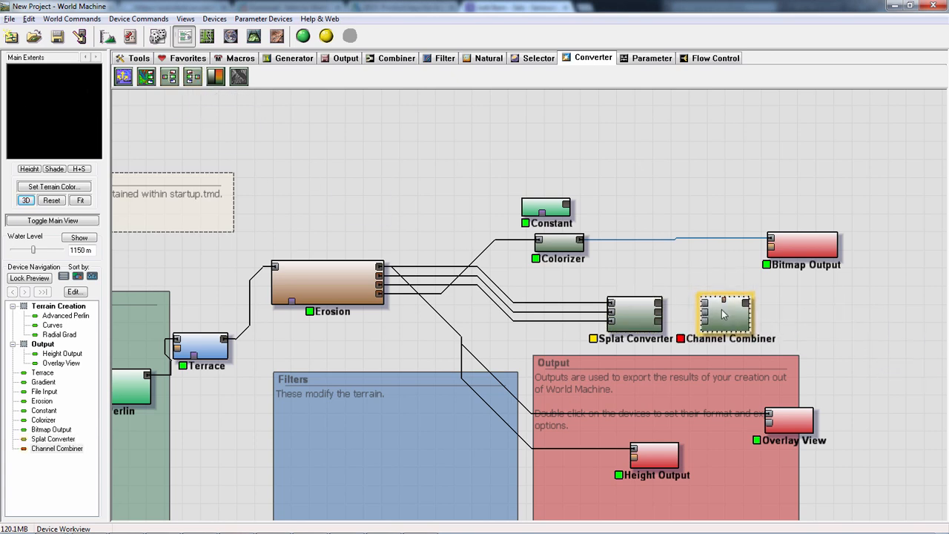
left_click_drag(660, 305, 706, 321)
left_click(710, 324)
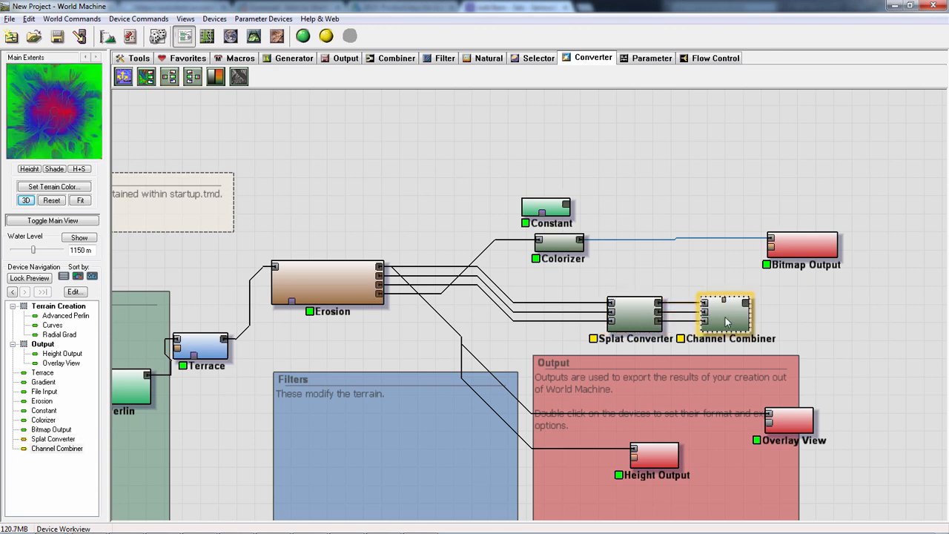
- Build the world while viewing the Channel Combiner's splat map in 3D from several angles, and return to the device view
left_click(256, 39)
left_click_drag(552, 281, 335, 69)
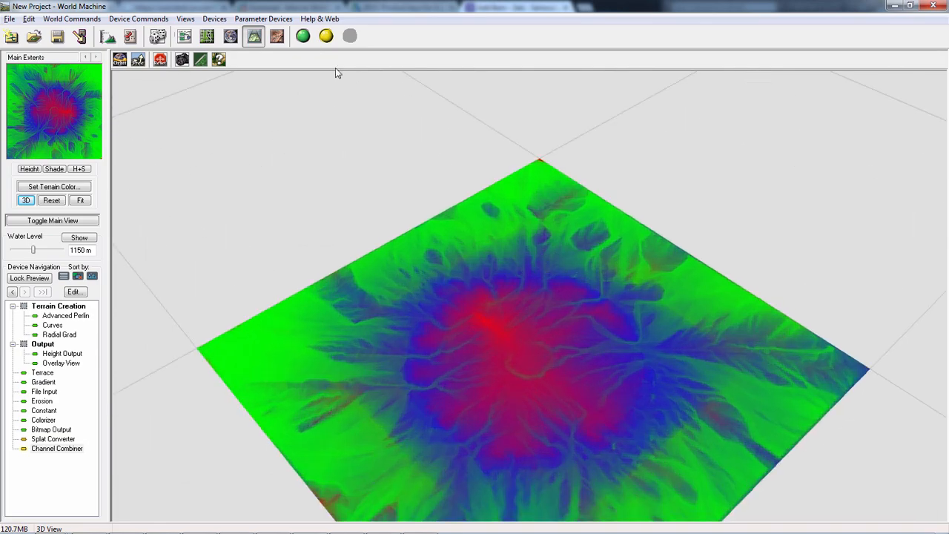
left_click(304, 36)
left_click_drag(539, 322, 584, 387)
right_click_drag(584, 387, 524, 365)
left_click_drag(525, 365, 632, 335)
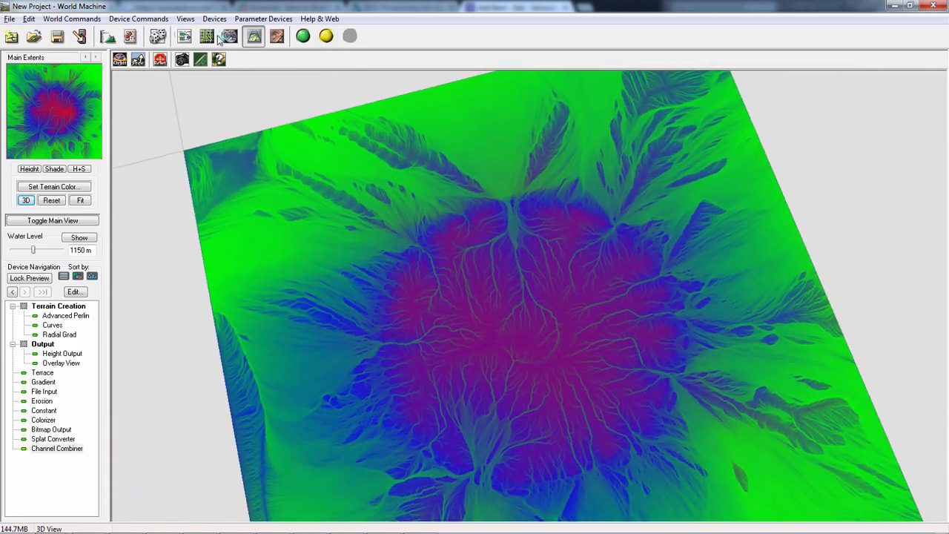
left_click(184, 36)
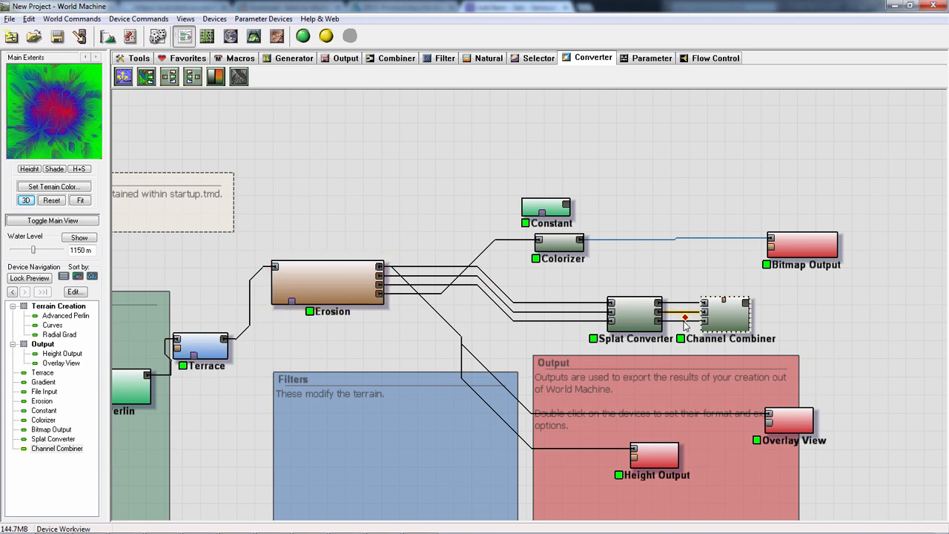
- Set Splat Converter's priority behavior to Favor bottom inputs with a Priority of 1.0, and preview the Channel Combiner's result
double_click(634, 317)
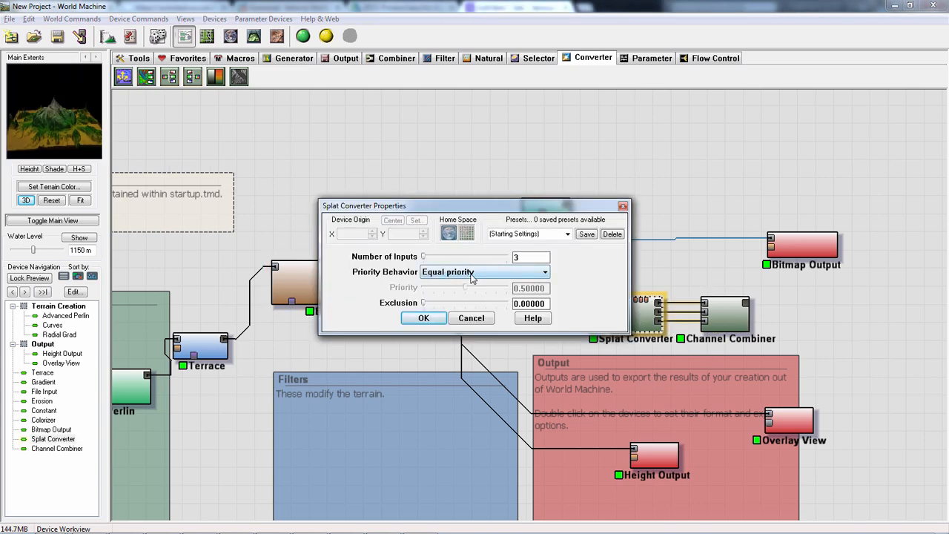
left_click(472, 273)
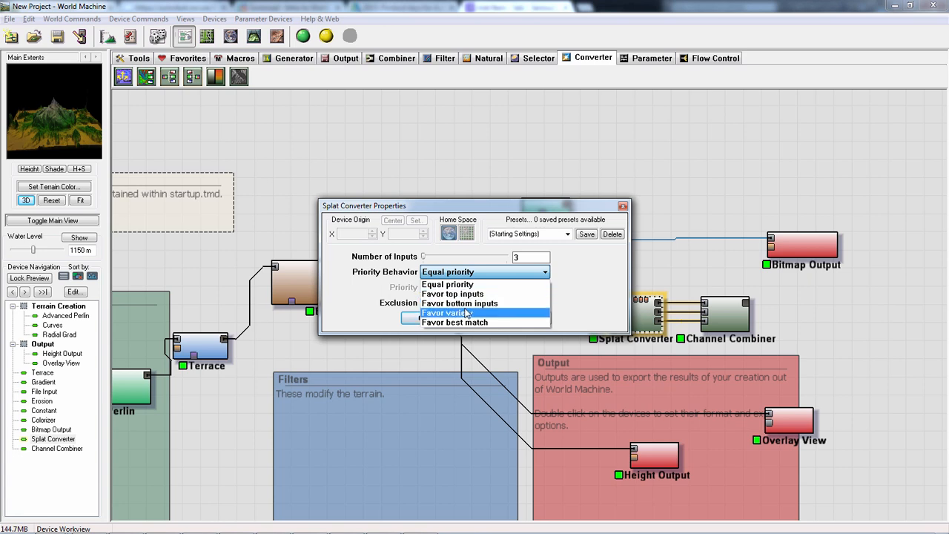
left_click(464, 304)
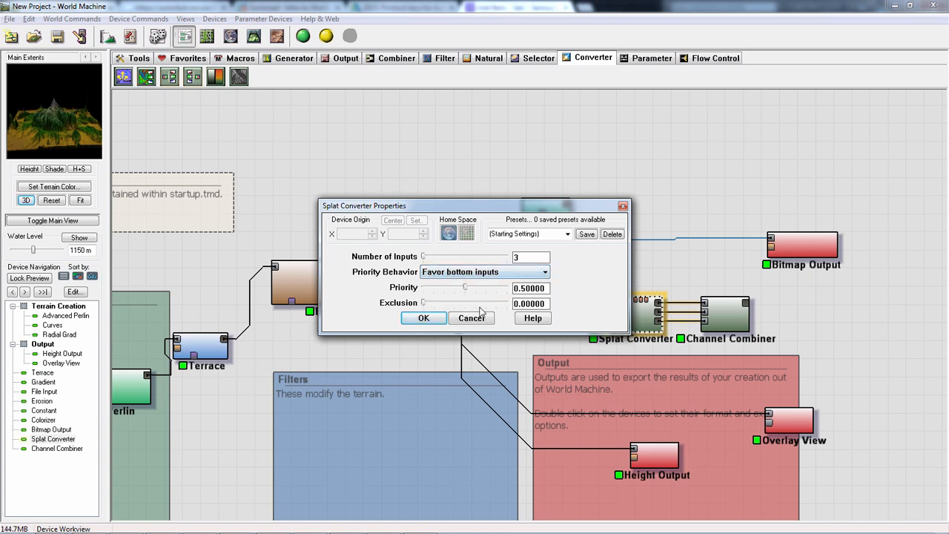
left_click_drag(469, 289, 516, 289)
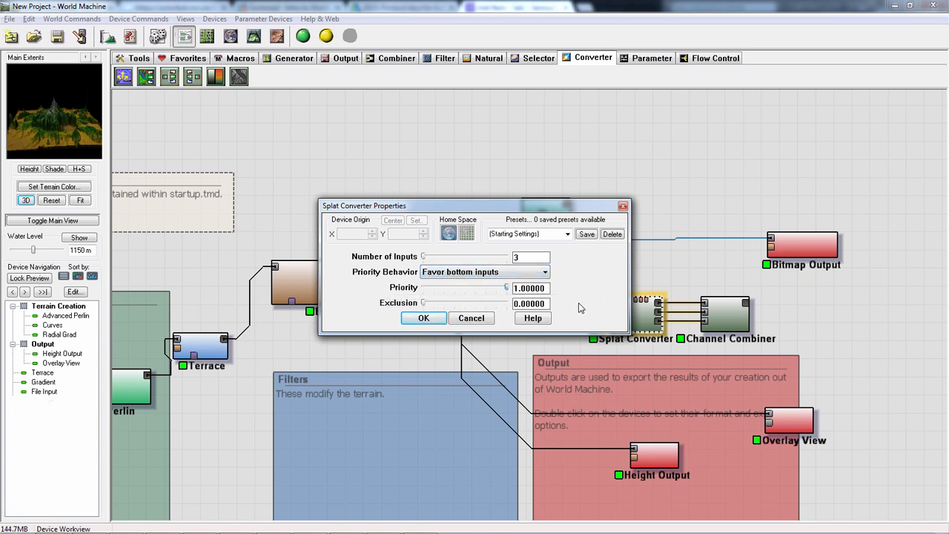
left_click(425, 319)
left_click(723, 313)
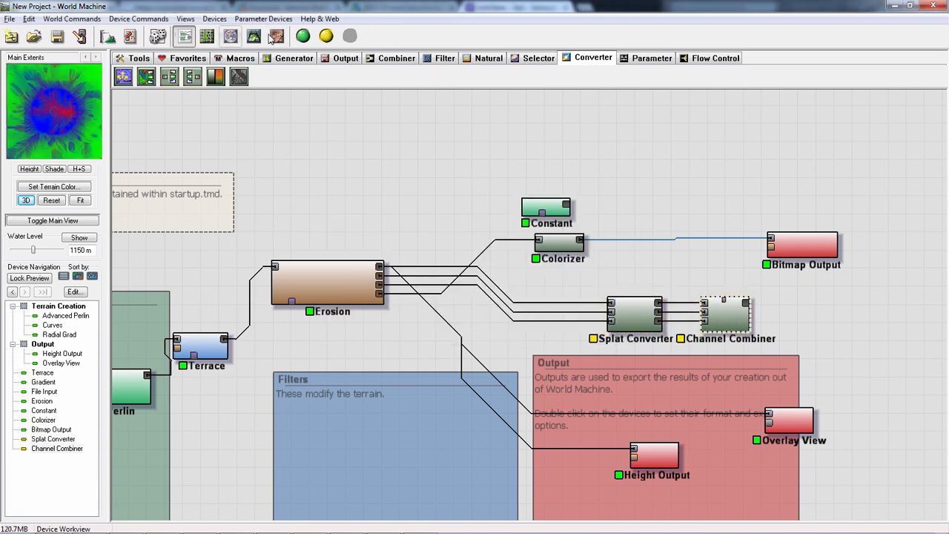
left_click_drag(816, 335, 606, 285)
- Add a Route Picker from the flow control devices above Erosion and check its properties
left_click(710, 63)
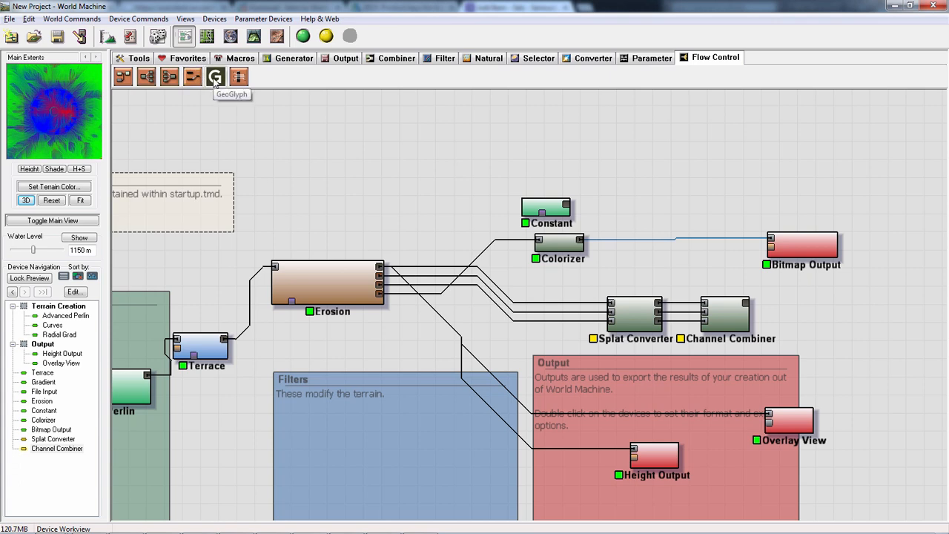
left_click_drag(215, 77, 354, 146)
right_click(460, 178)
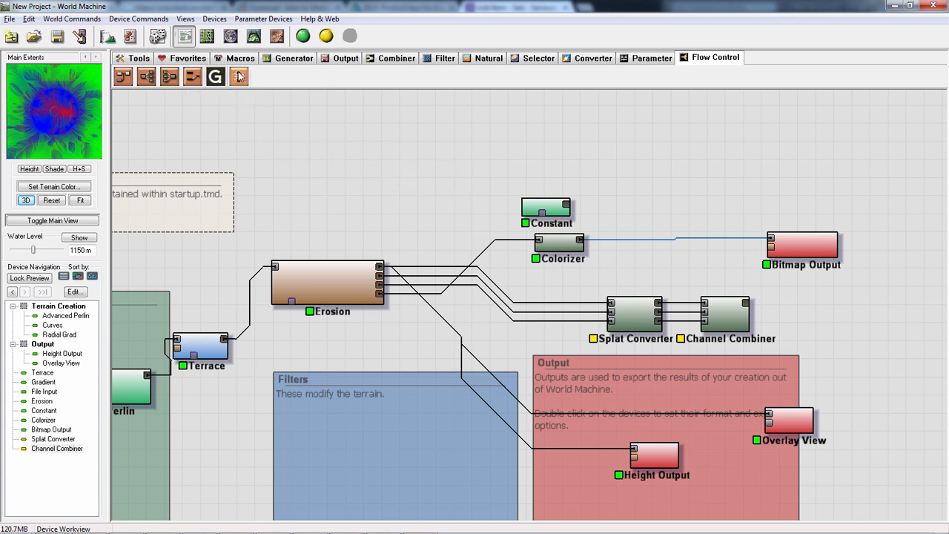
left_click(146, 79)
left_click(324, 182)
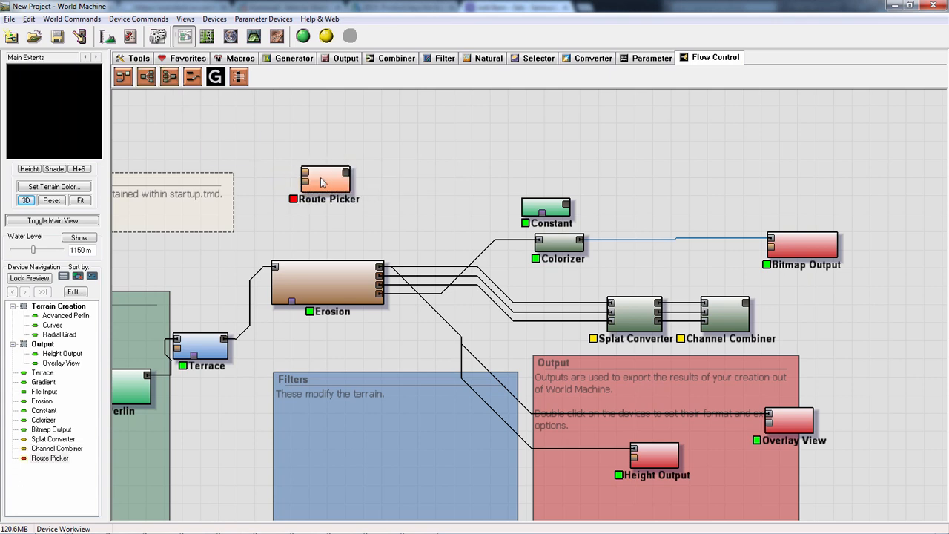
double_click(332, 184)
left_click(471, 302)
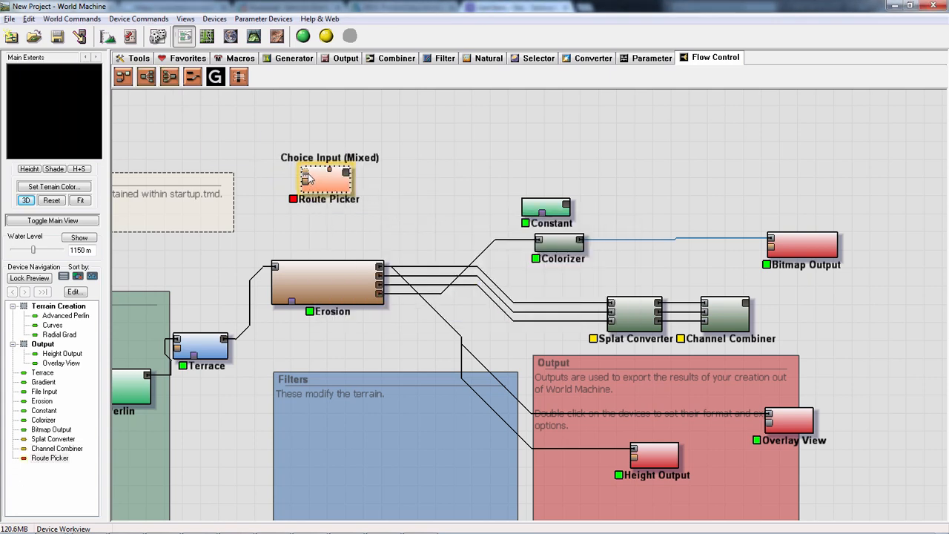
- Connect Erosion's outputs to the Route Picker's inputs, and delete the Route Picker after reviewing its input settings
left_click_drag(314, 181, 417, 191)
left_click(380, 266)
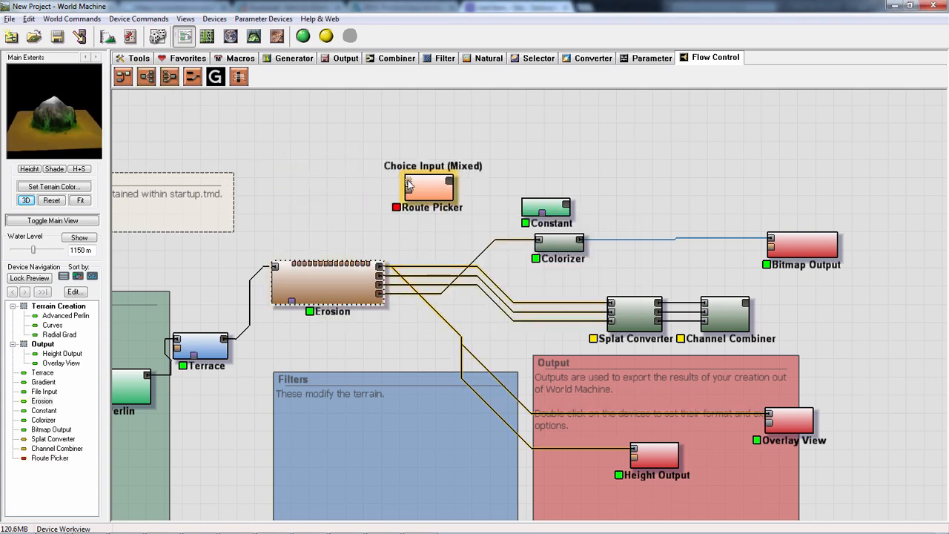
left_click_drag(381, 266, 536, 360)
double_click(530, 358)
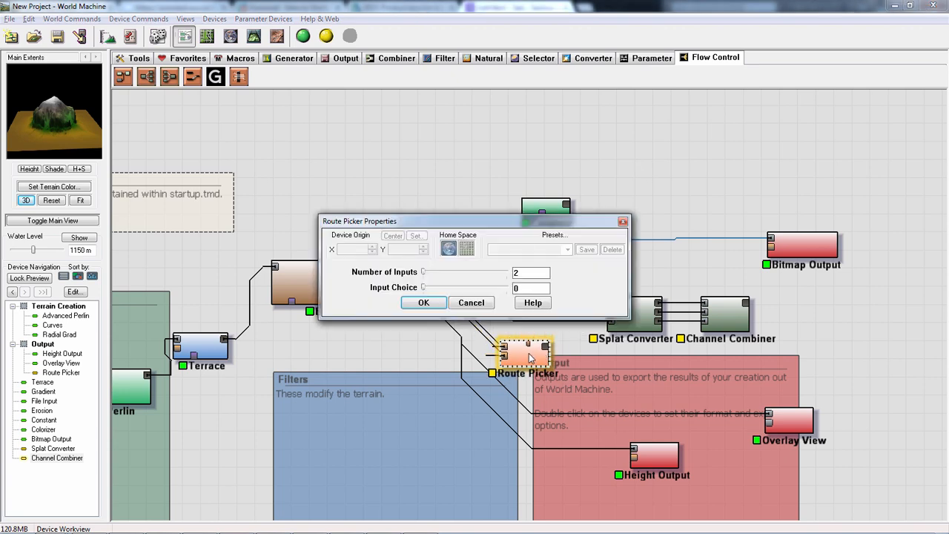
left_click(437, 301)
left_click_drag(527, 359, 452, 182)
key("Delete")
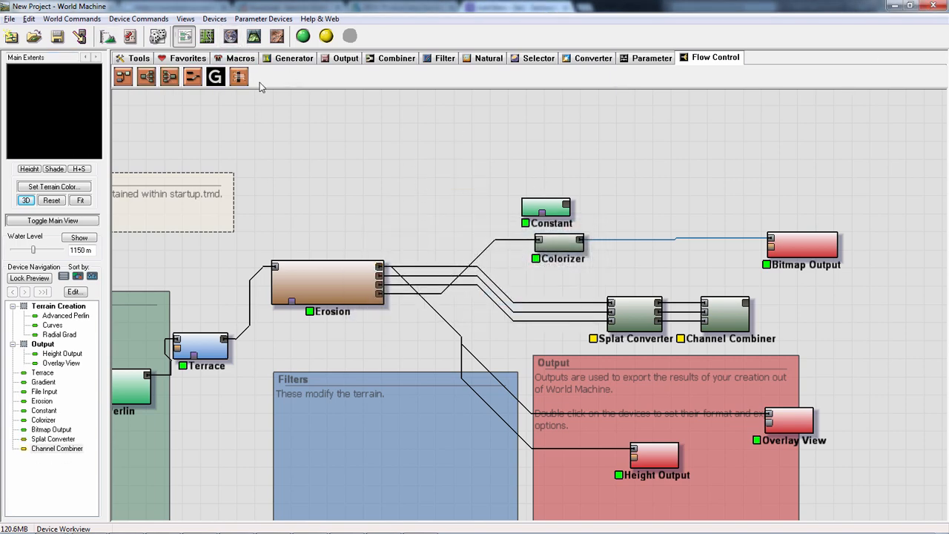
- Delete the 12 devices spanning the terrain creation, filter and output areas, leaving File Input and Gradient
scroll(293, 199, "down", 3)
middle_click_drag(324, 215, 397, 159)
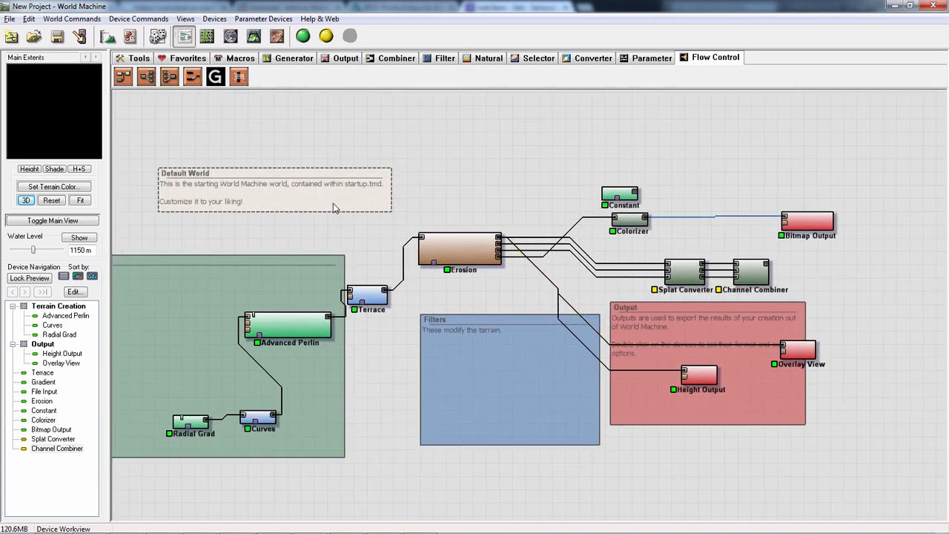
middle_click_drag(333, 203, 483, 212)
scroll(208, 198, "down", 1)
scroll(794, 480, "down", 2)
scroll(713, 446, "up", 1)
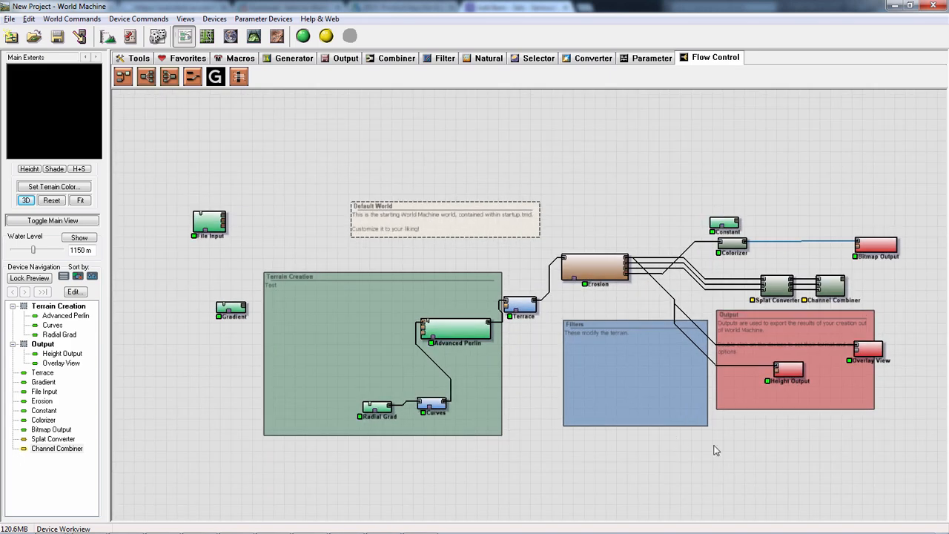
scroll(867, 447, "down", 1)
left_click_drag(915, 463, 352, 166)
key("Delete")
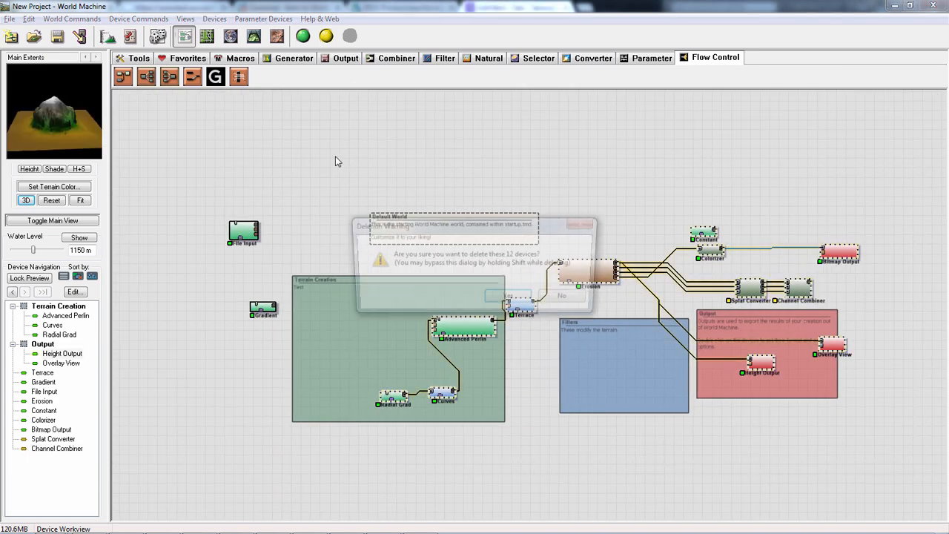
left_click(510, 298)
- Start a new project from the default world without saving changes to the current one
left_click_drag(174, 175, 497, 388)
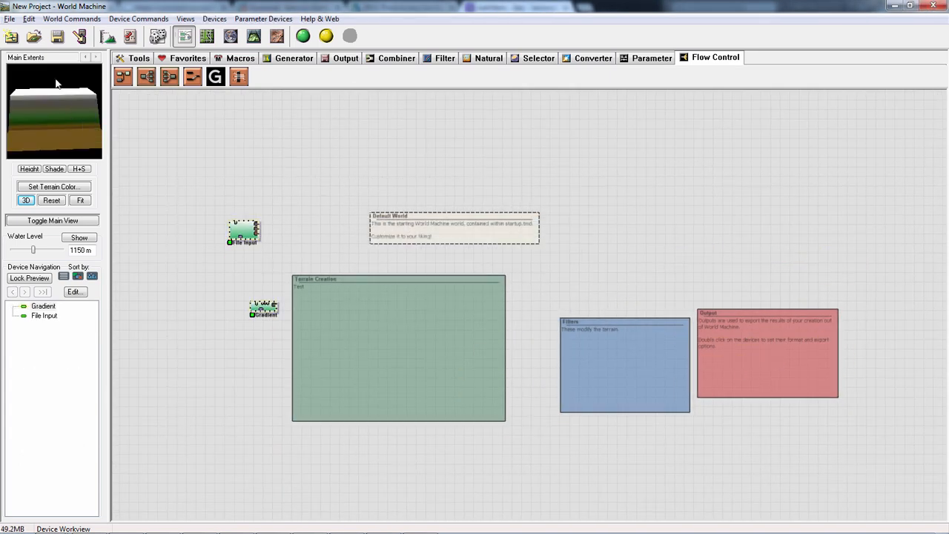
left_click(9, 19)
left_click(22, 29)
left_click(484, 298)
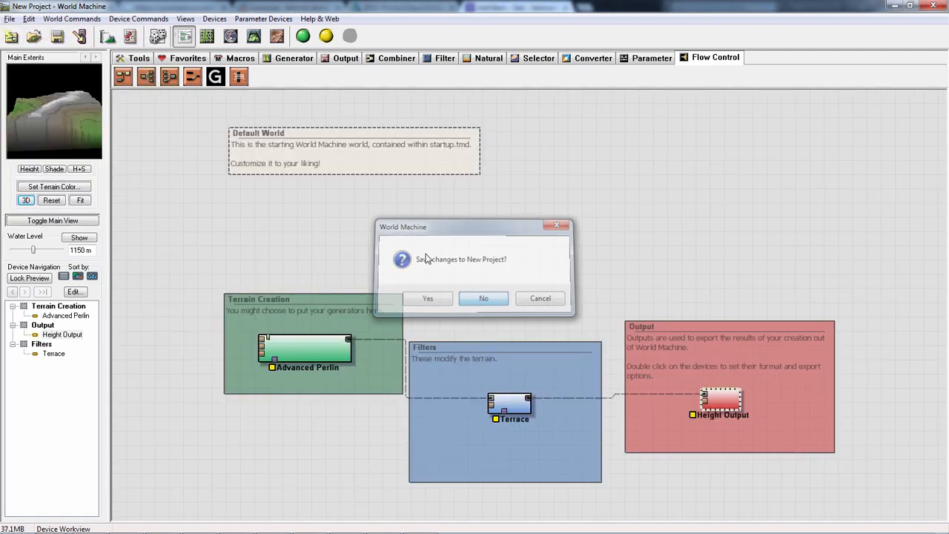
- Browse the GeoGlyph group in the macro library and read the description of the StonesComplex macro
left_click(230, 59)
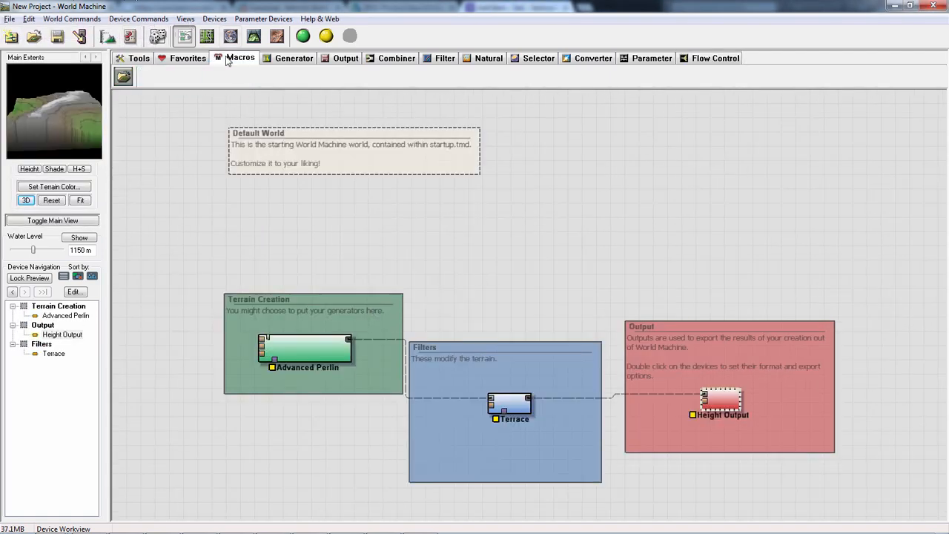
left_click(125, 79)
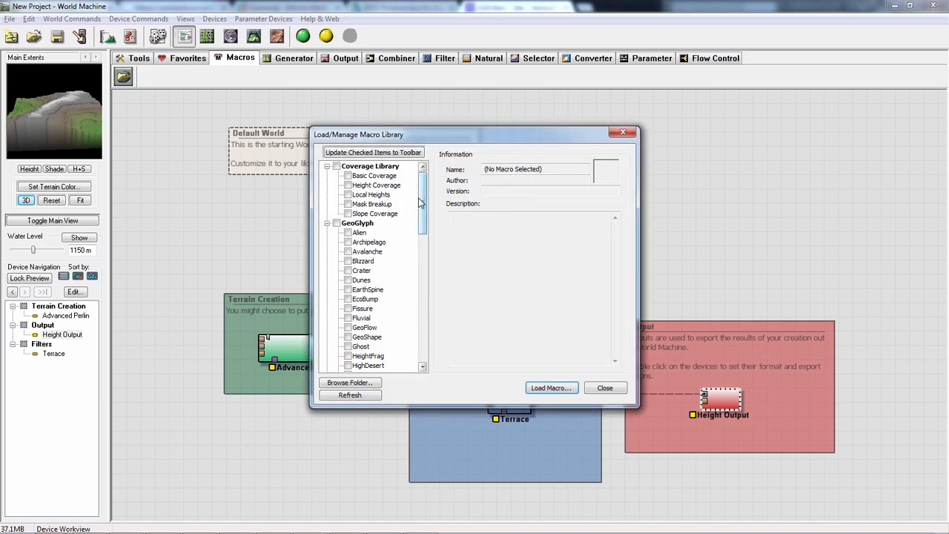
left_click(328, 223)
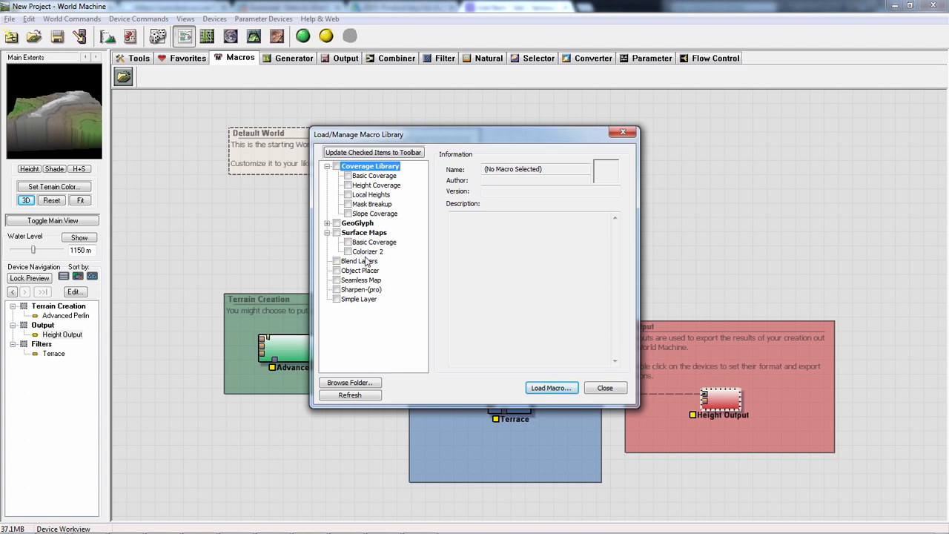
left_click(326, 223)
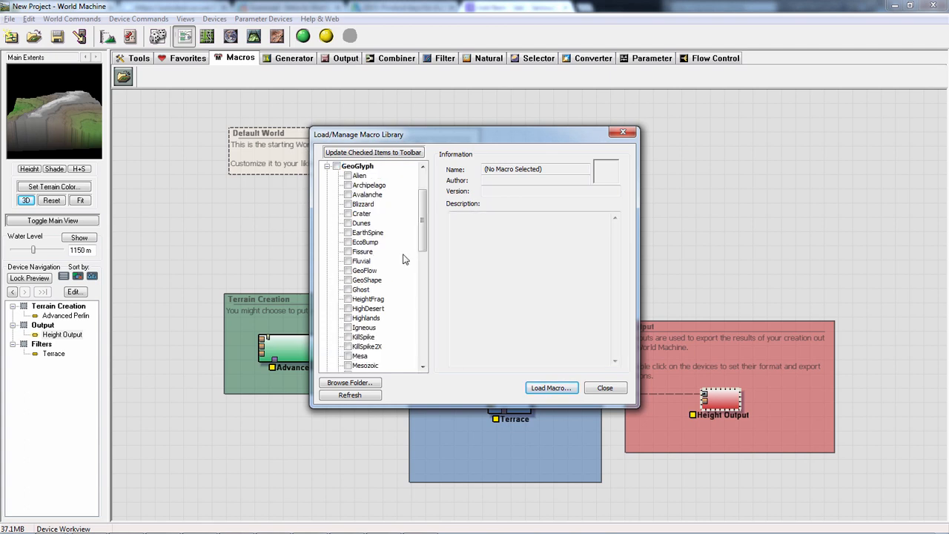
left_click_drag(418, 215, 417, 303)
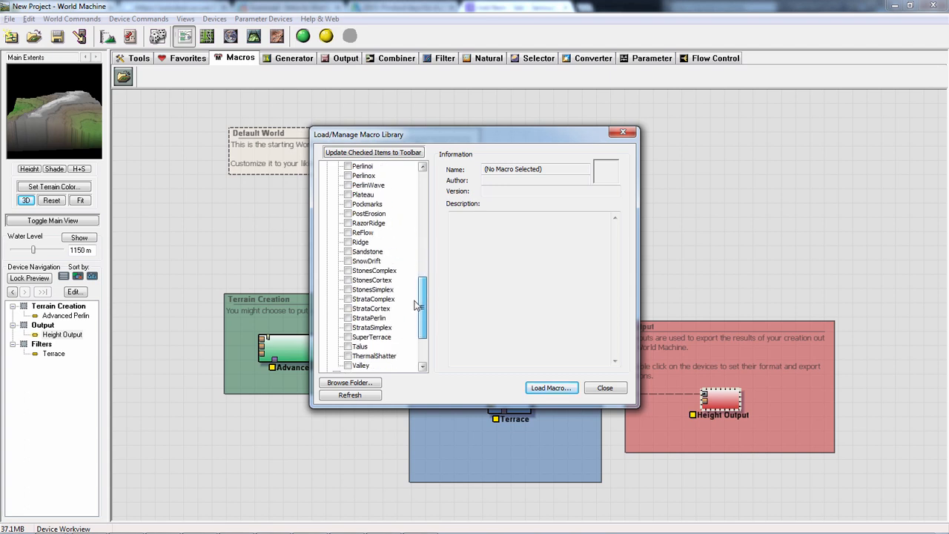
left_click(378, 271)
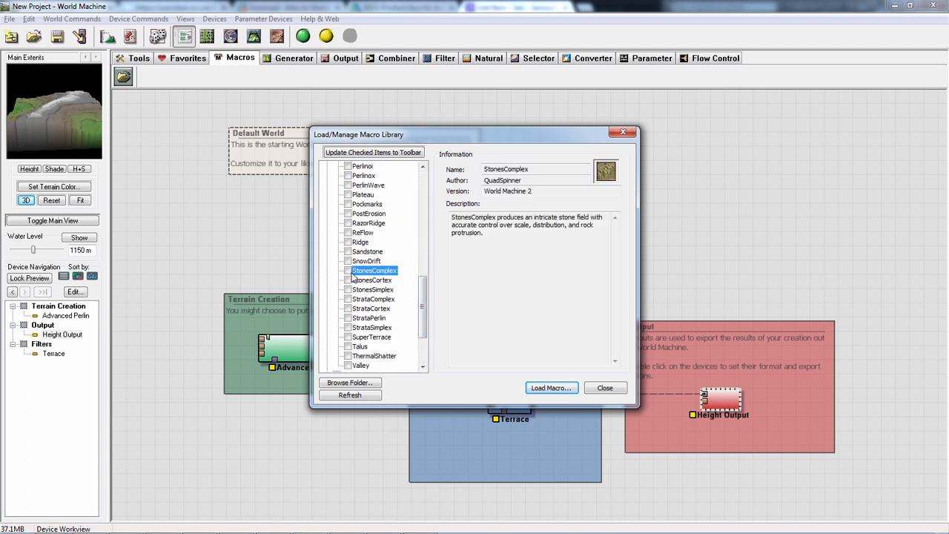
scroll(424, 296, "up", 3)
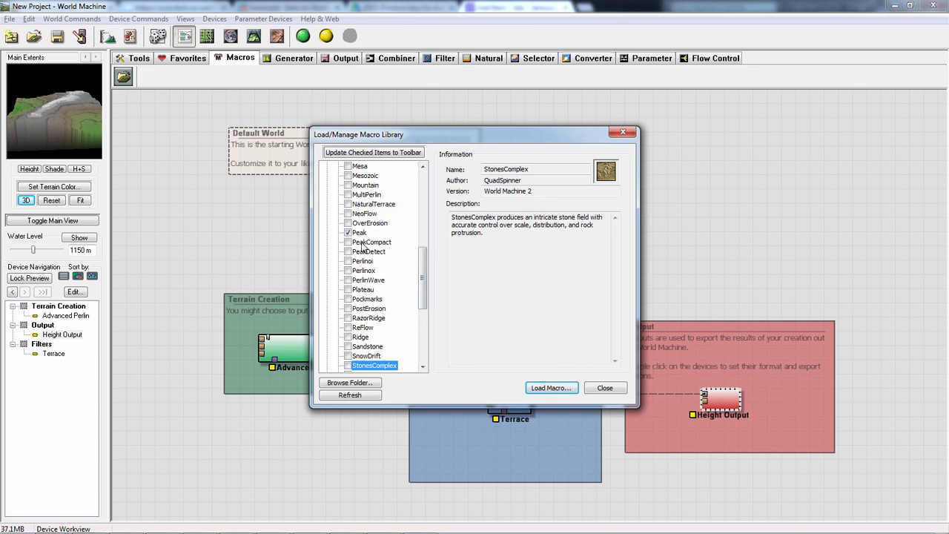
- Load a single GeoGlyph Peak macro, connect it to Advanced Perlin's Shaping Guide input, and keep its default properties
left_click(358, 233)
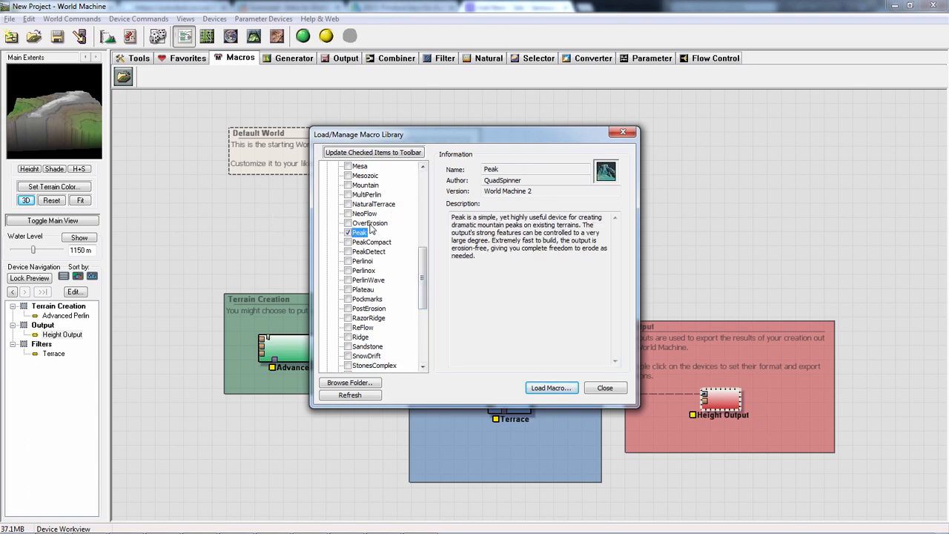
left_click(553, 388)
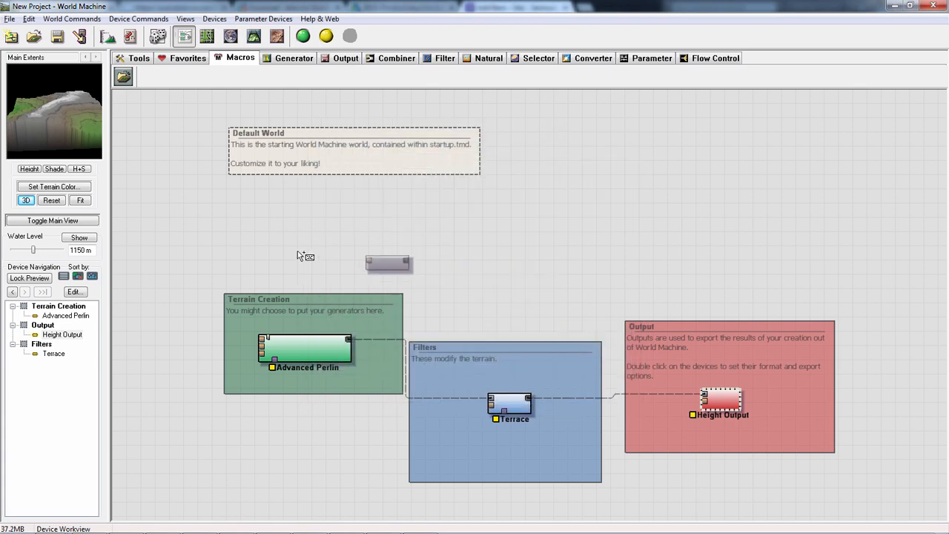
left_click(238, 256)
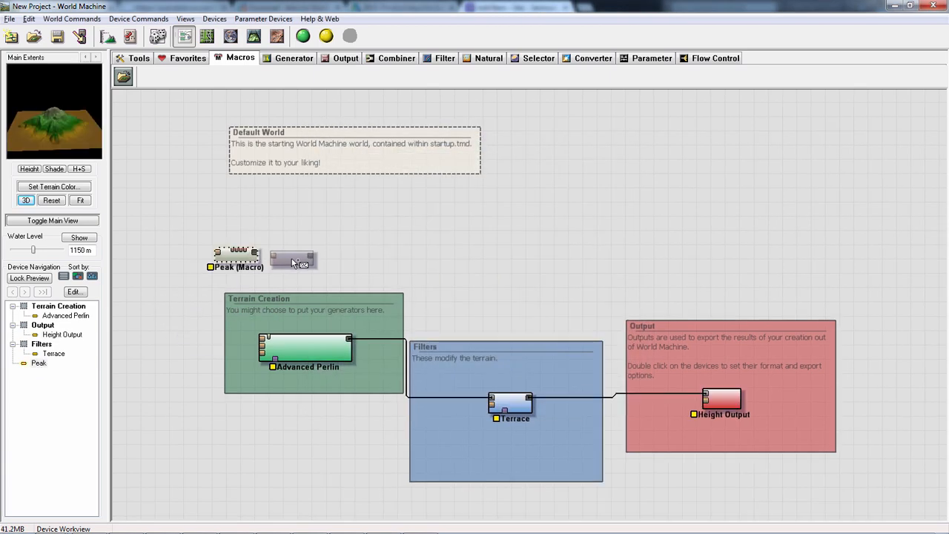
right_click(327, 268)
left_click_drag(237, 256, 264, 350)
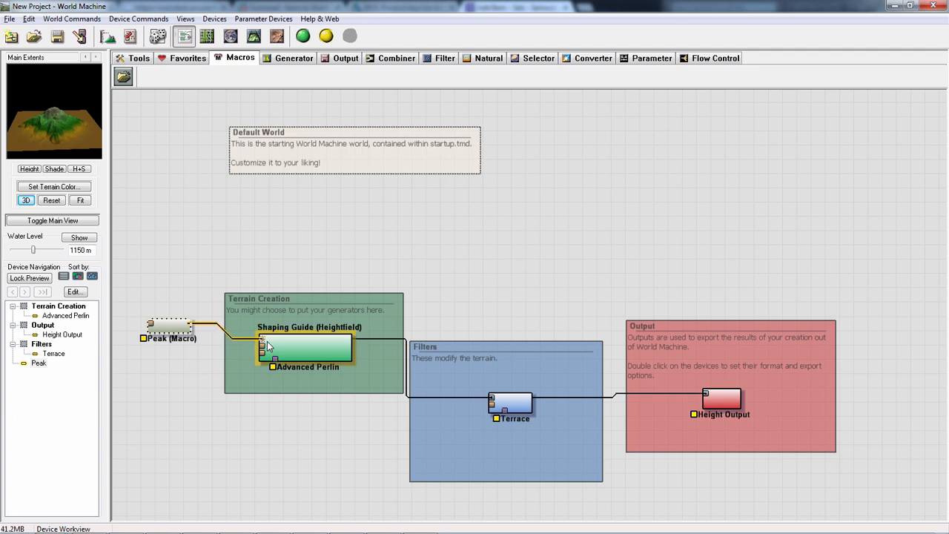
double_click(179, 332)
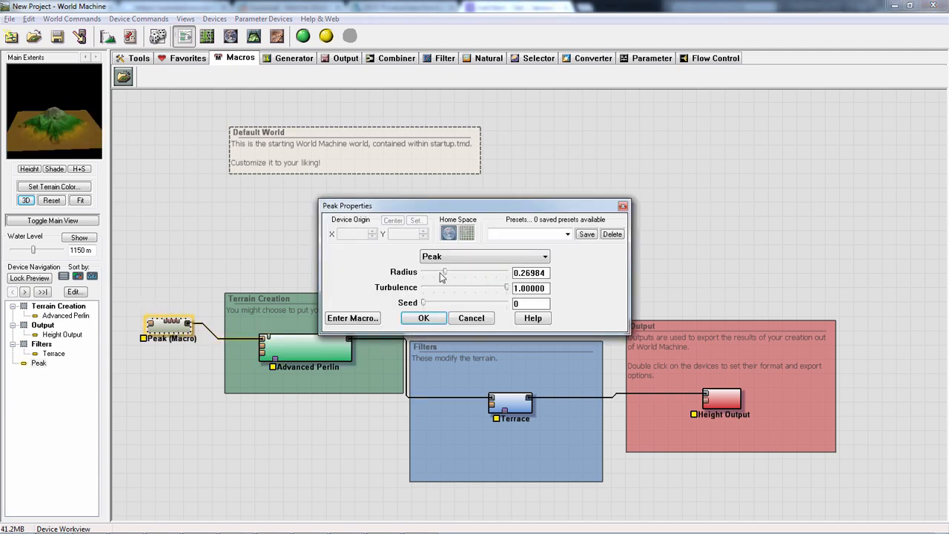
left_click(423, 318)
- Duplicate the Peak macro and place the copy just below the original
left_click_drag(158, 332, 164, 400)
key("ctrl+c")
key("ctrl+v")
- Insert a Combiner between the first Peak macro and Advanced Perlin, and connect the second Peak to its other input
left_click(397, 58)
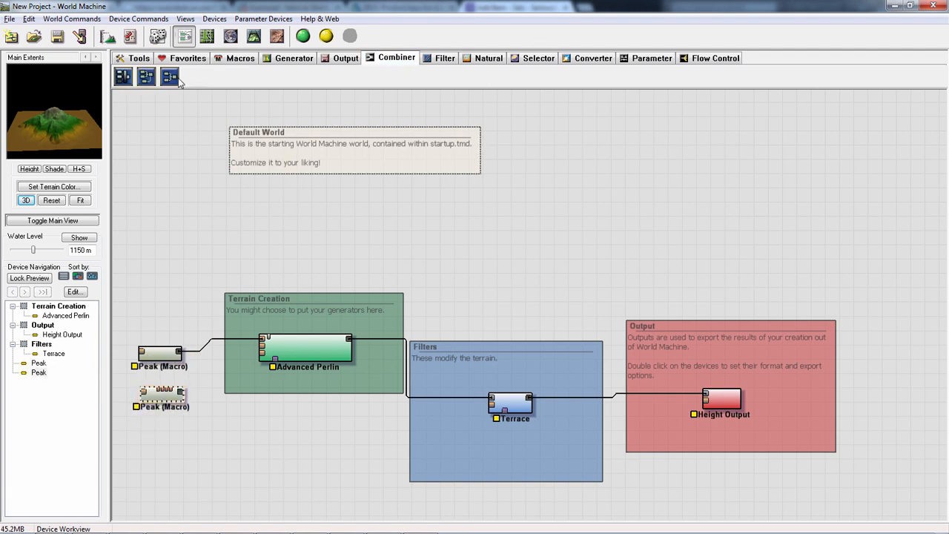
left_click(170, 77)
left_click(230, 342)
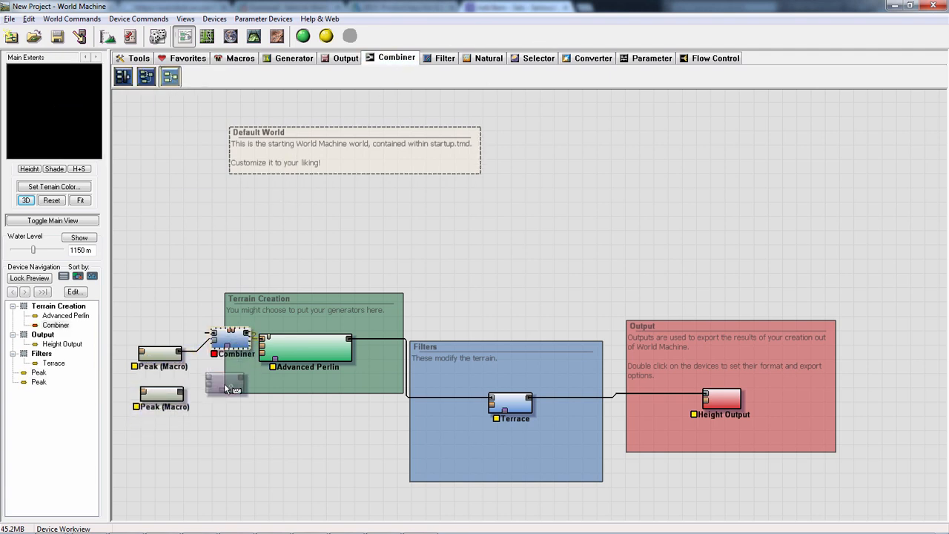
left_click_drag(232, 343, 243, 381)
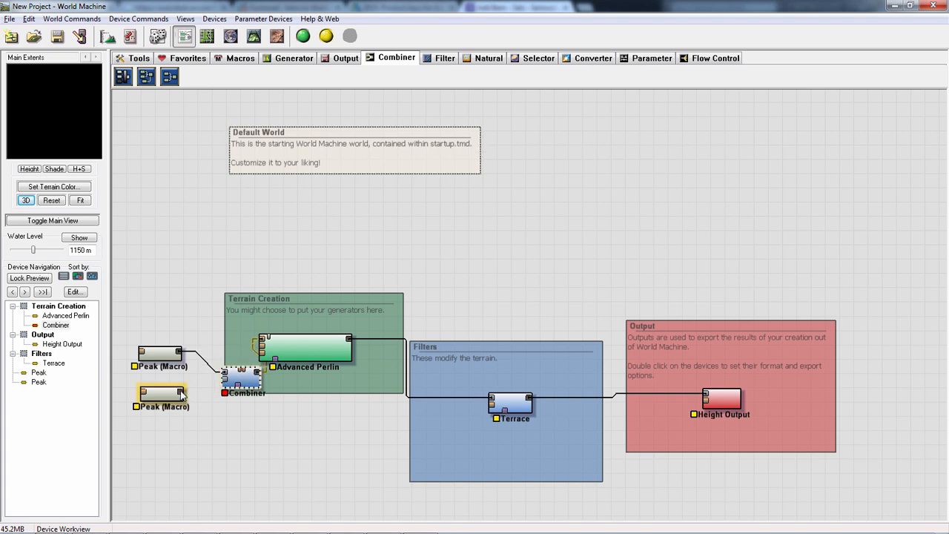
left_click_drag(181, 393, 221, 362)
- Set the Combiner's method to Add and slightly reduce its Strength
double_click(221, 362)
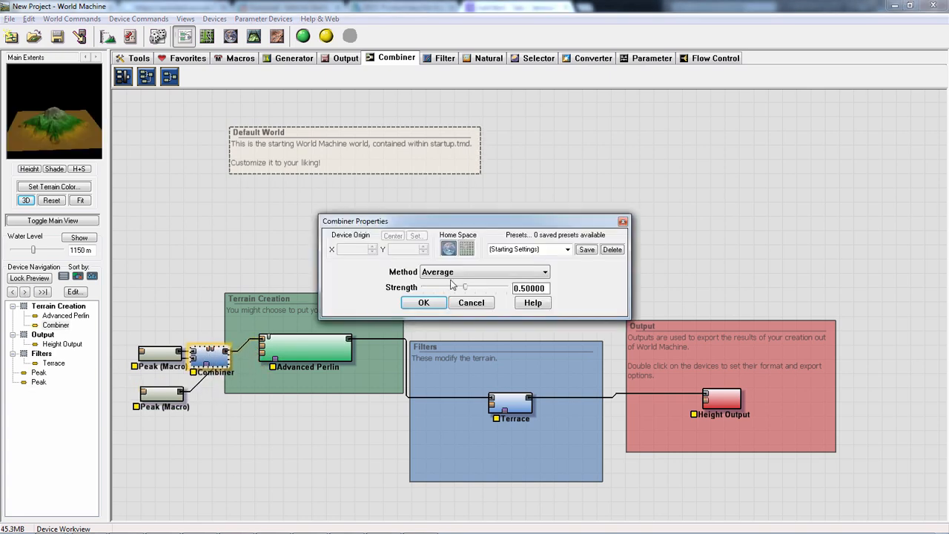
left_click(487, 272)
left_click(485, 296)
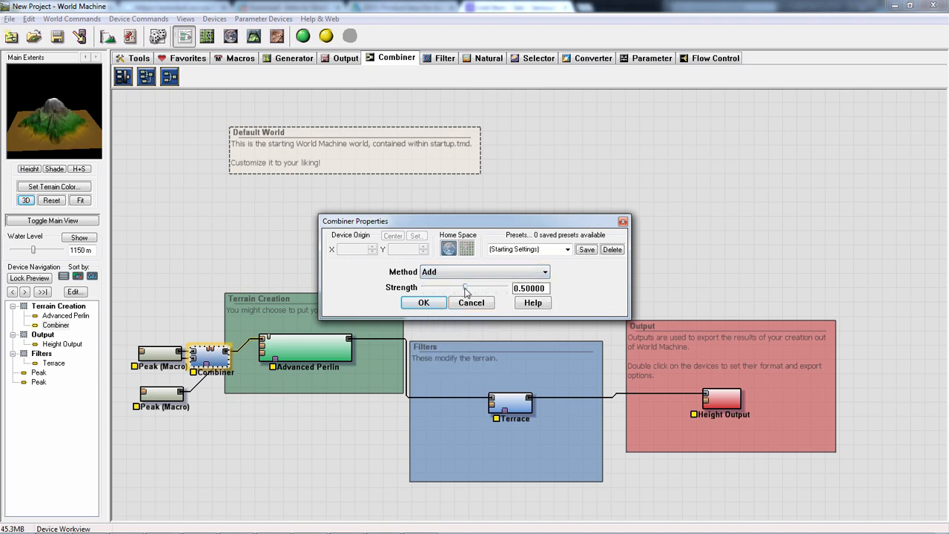
mouse_move(465, 289)
left_mouse_down()
mouse_move(493, 289)
mouse_move(444, 288)
mouse_move(457, 288)
left_mouse_up()
left_click(423, 303)
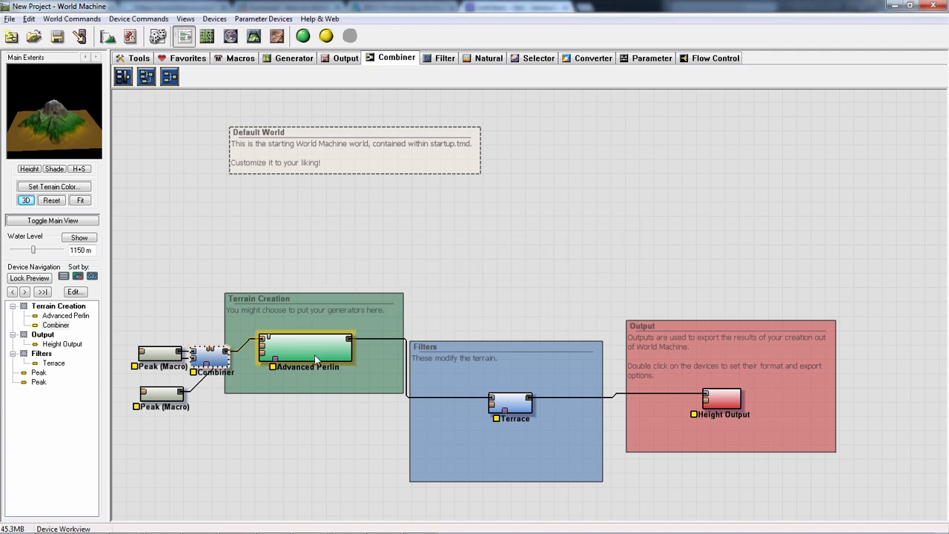
- Set Advanced Perlin's shapeguide lead-in level to 2, Activity to 0.219, Feature Scale near Mountains, and raise its Steepness
double_click(312, 344)
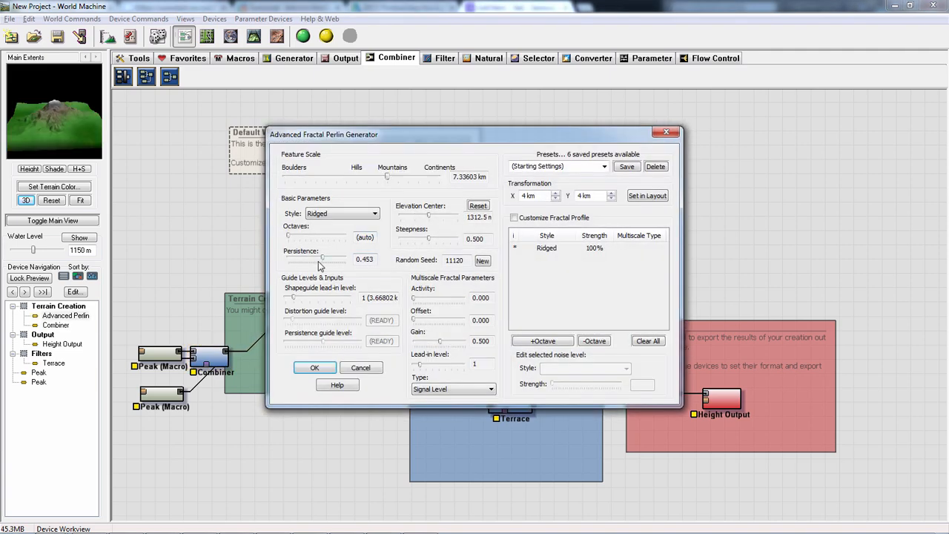
mouse_move(296, 299)
left_mouse_down()
mouse_move(319, 300)
mouse_move(300, 302)
left_mouse_up()
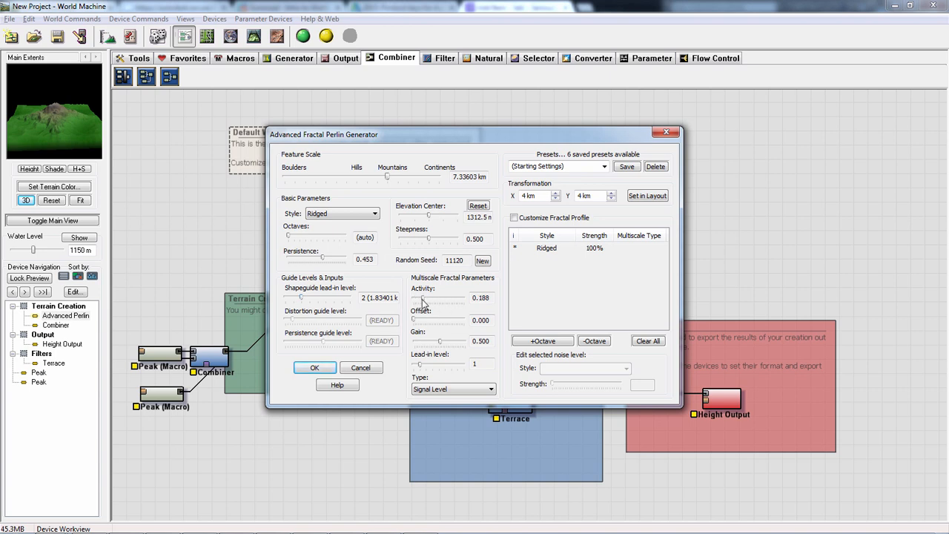
mouse_move(424, 298)
left_mouse_down()
mouse_move(451, 298)
mouse_move(424, 301)
left_mouse_up()
left_click(382, 177)
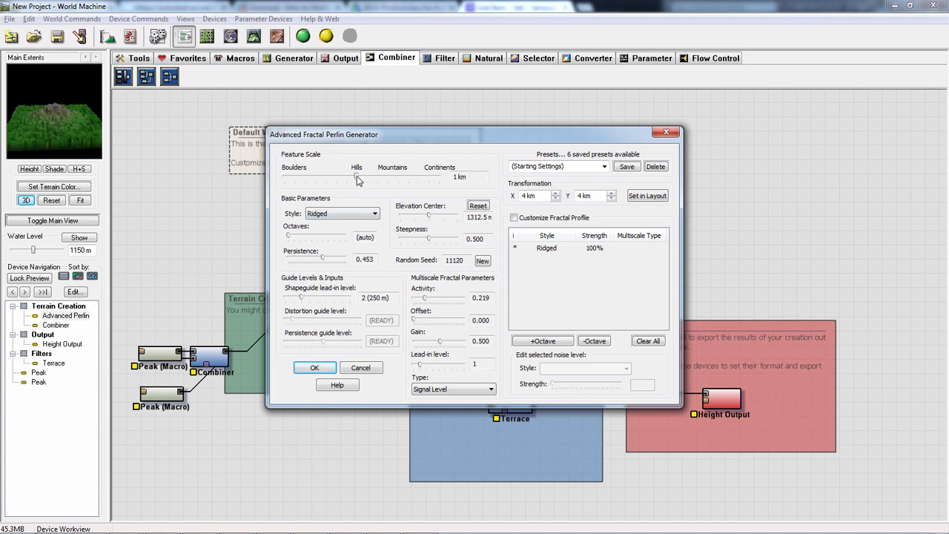
left_click_drag(356, 180, 382, 184)
left_click_drag(430, 242, 447, 239)
left_click(320, 370)
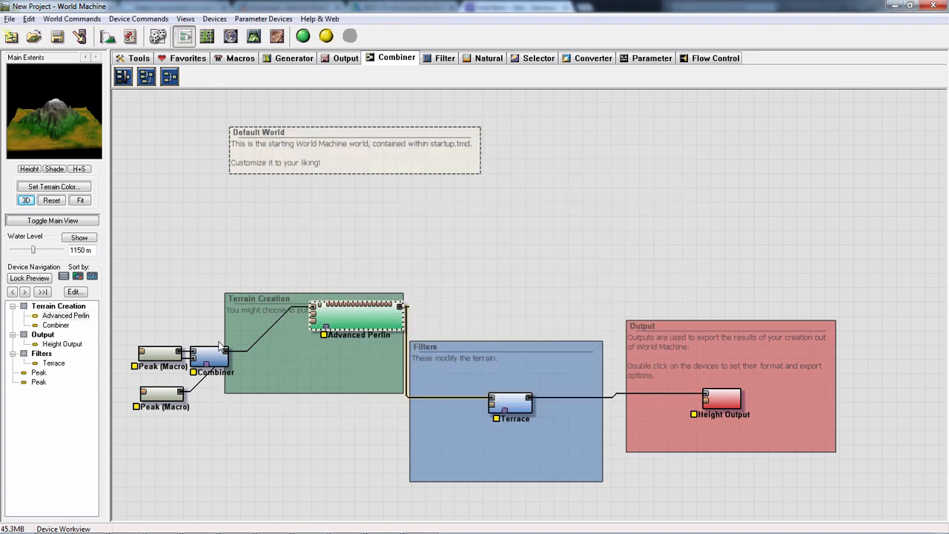
- Move the Combiner, Advanced Perlin and Terrace devices out of their group boxes into the empty space above them
left_click_drag(206, 356, 227, 329)
left_click_drag(365, 275, 398, 269)
left_click_drag(250, 345, 298, 282)
left_click_drag(400, 267, 381, 250)
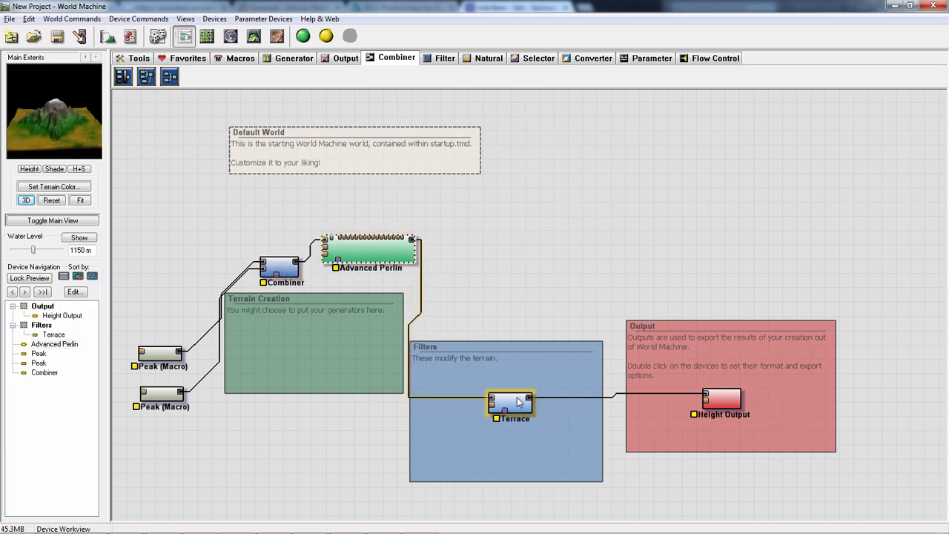
left_click_drag(508, 407, 545, 319)
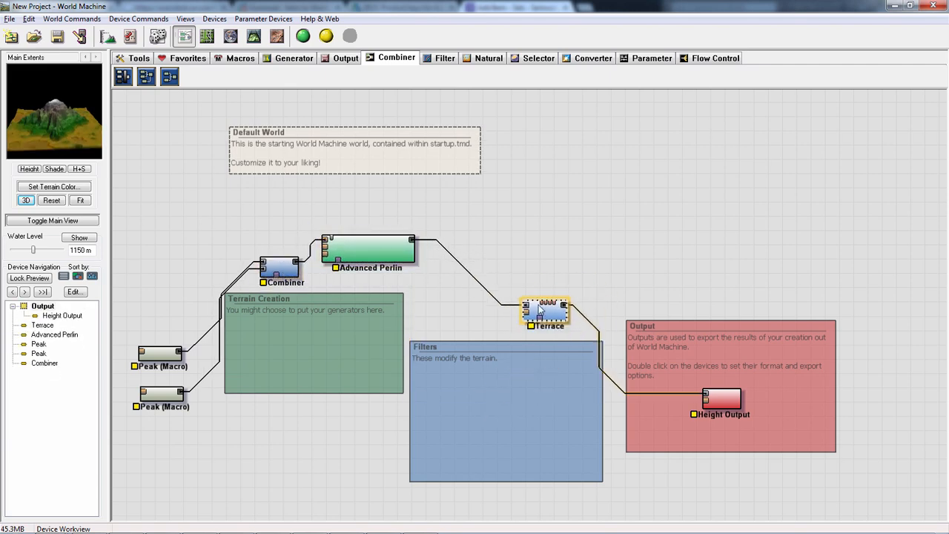
- Build the world and examine the terraced mountain in the 3D view
left_click(303, 35)
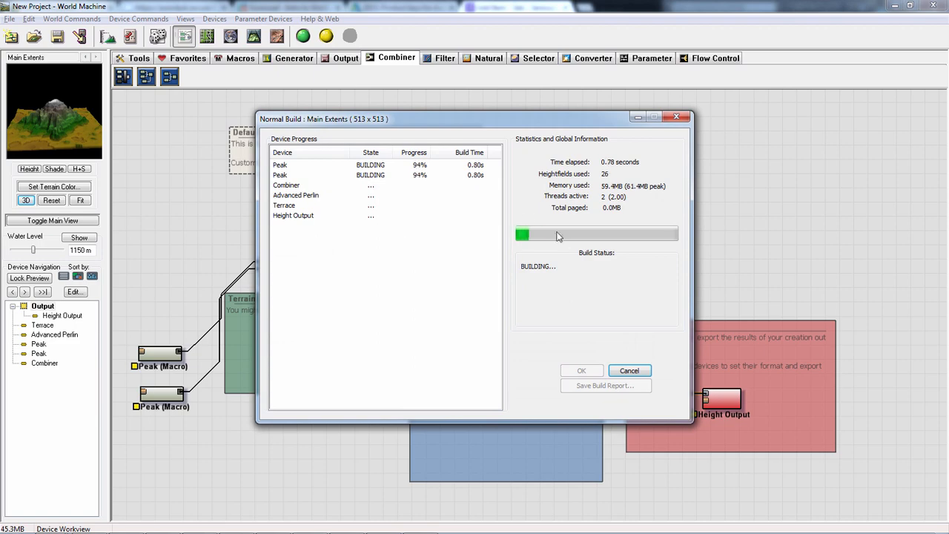
left_click(254, 36)
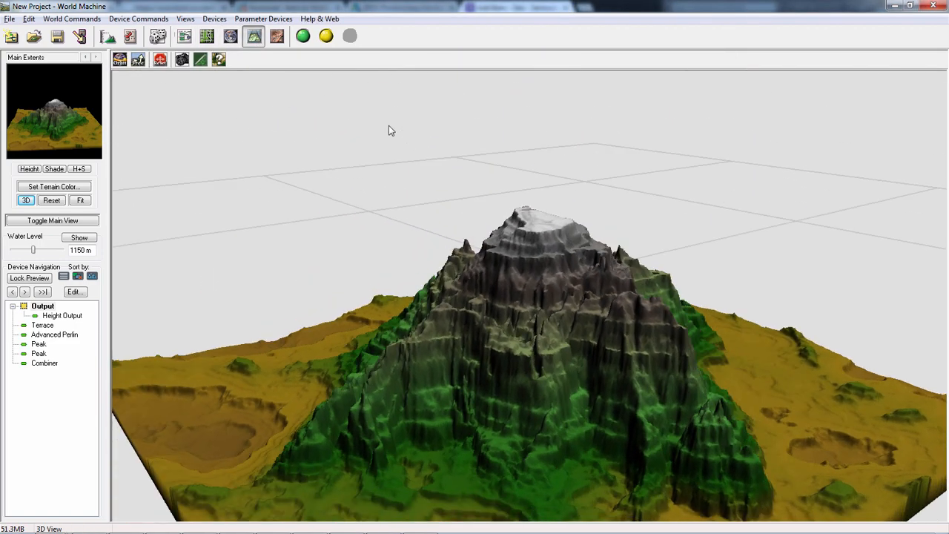
left_click_drag(391, 131, 420, 244)
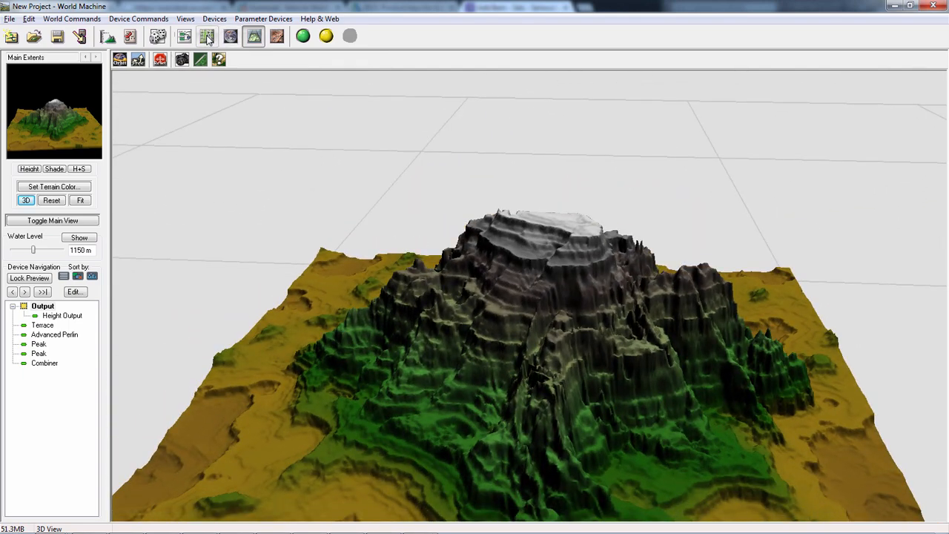
- Set the Terrace device's number of terraces to 3
left_click(183, 35)
double_click(557, 314)
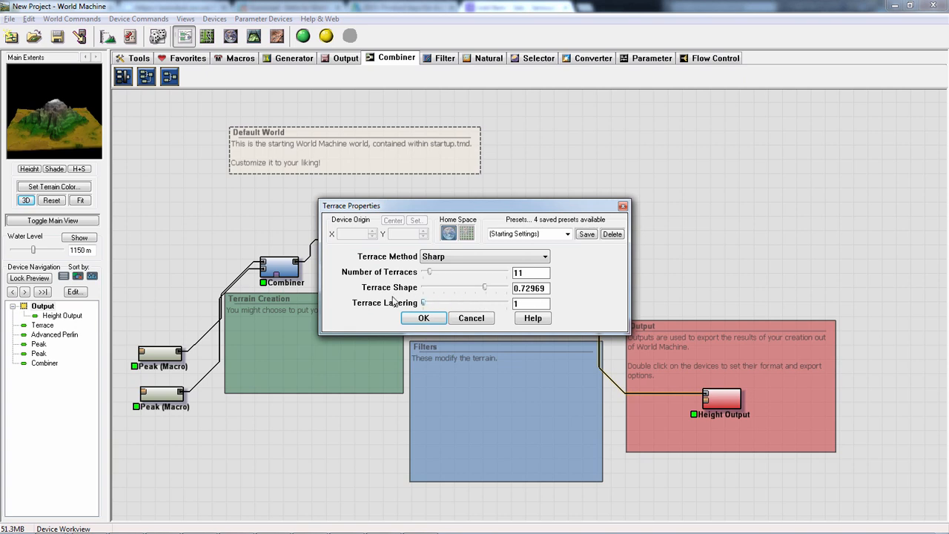
left_click_drag(431, 276, 426, 277)
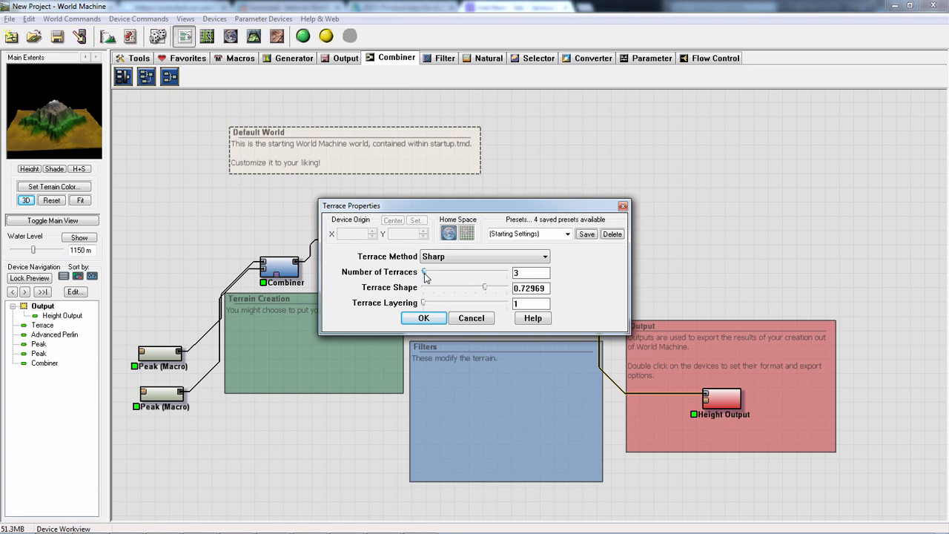
left_click(423, 318)
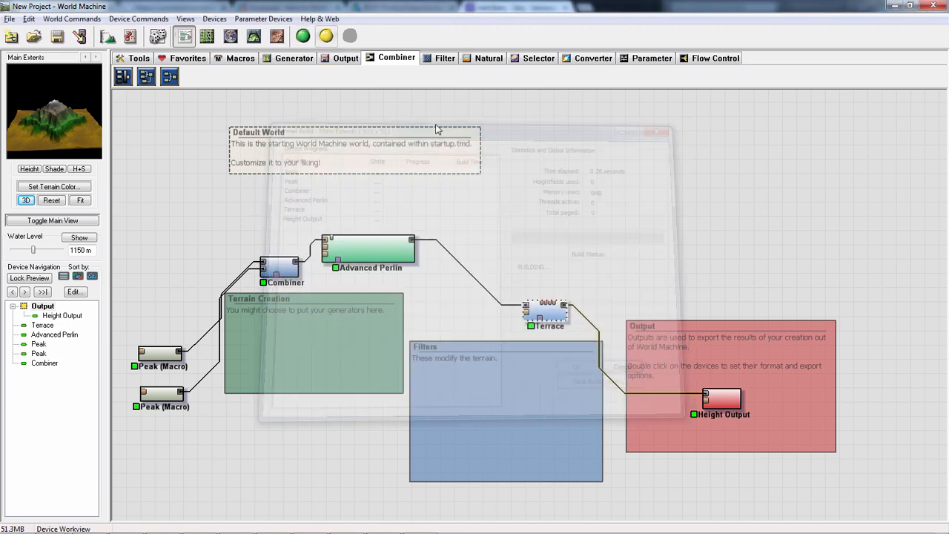
- Rebuild the world and examine the mountain's terraces from another angle in 3D
left_click(254, 35)
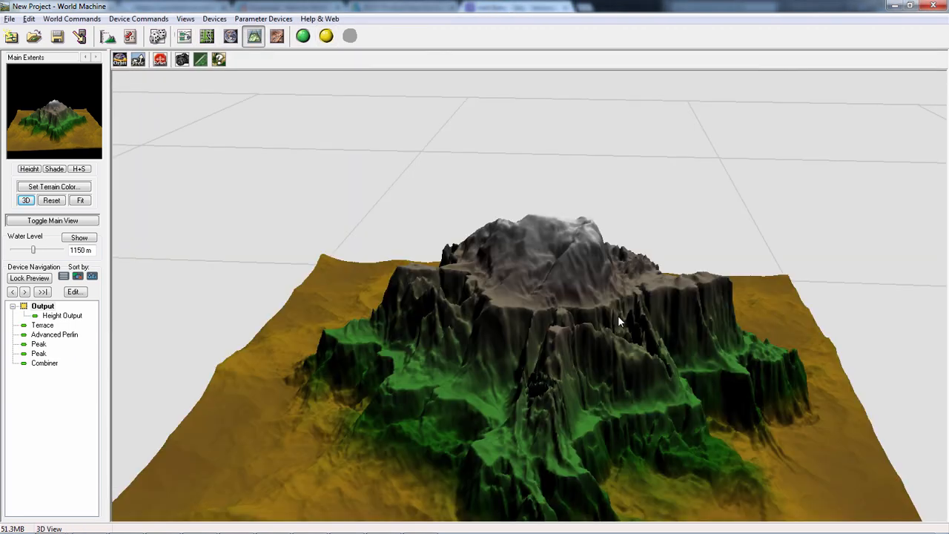
left_click_drag(427, 289, 645, 361)
left_click(184, 36)
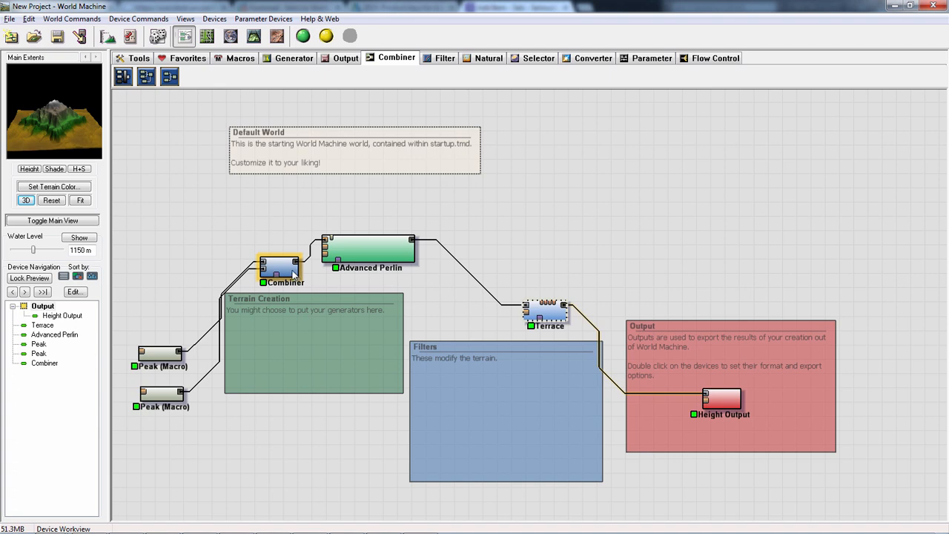
- Line up Advanced Perlin and Terrace above the group boxes, and move both Peak macros further up and left
left_click_drag(364, 258, 382, 265)
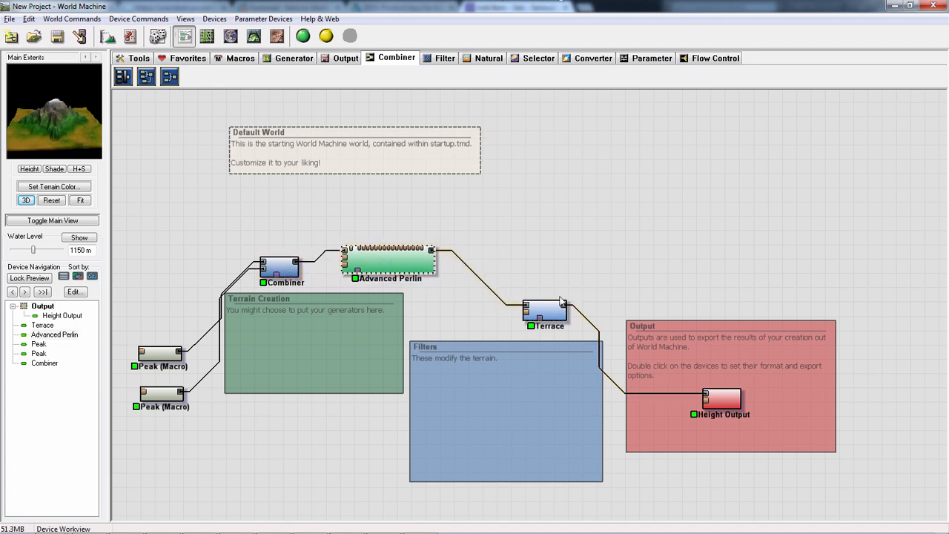
left_click_drag(561, 302, 536, 242)
left_click_drag(167, 353, 163, 287)
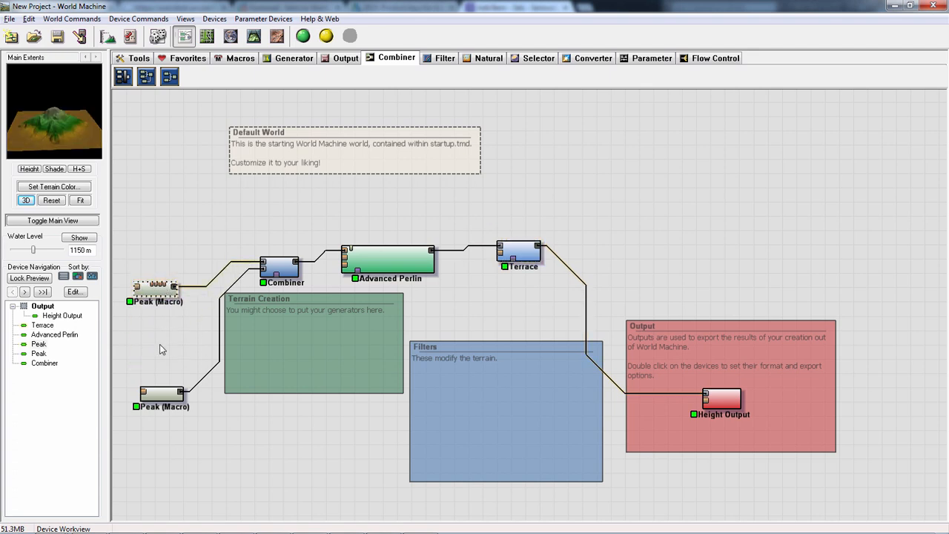
left_click_drag(162, 393, 135, 361)
left_click_drag(156, 285, 136, 284)
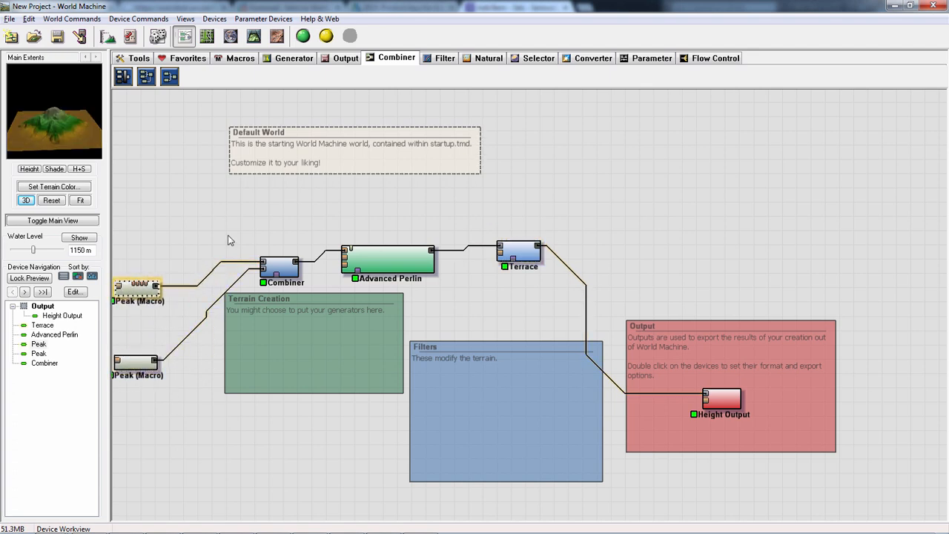
- Place the Combiner and Advanced Perlin inside the Terrain Creation group, and shift the group boxes to space out the network
left_click_drag(296, 270, 278, 307)
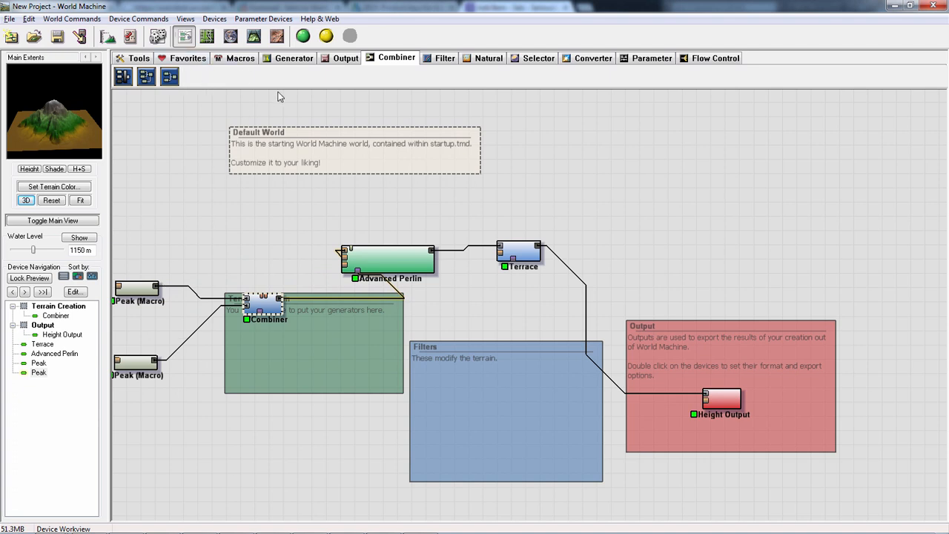
left_click_drag(401, 265, 368, 315)
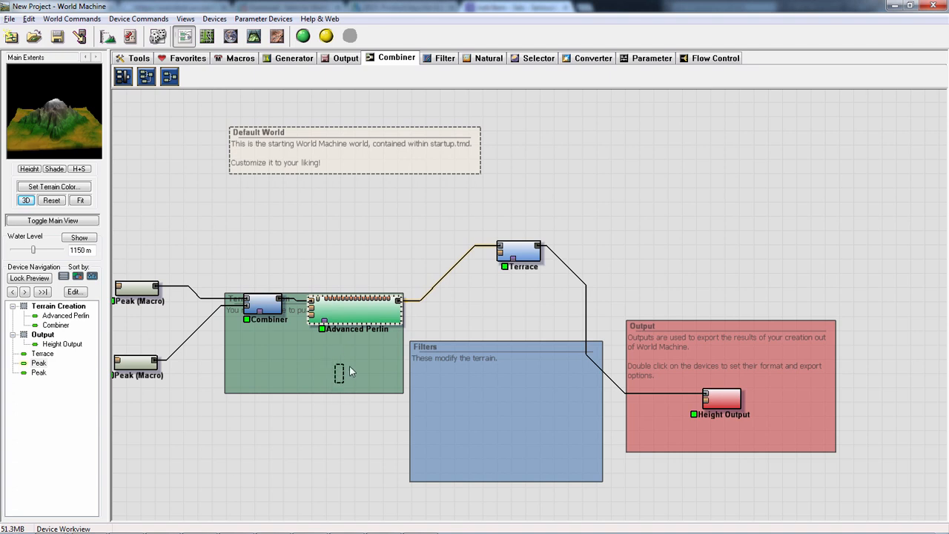
left_click_drag(350, 365, 311, 351)
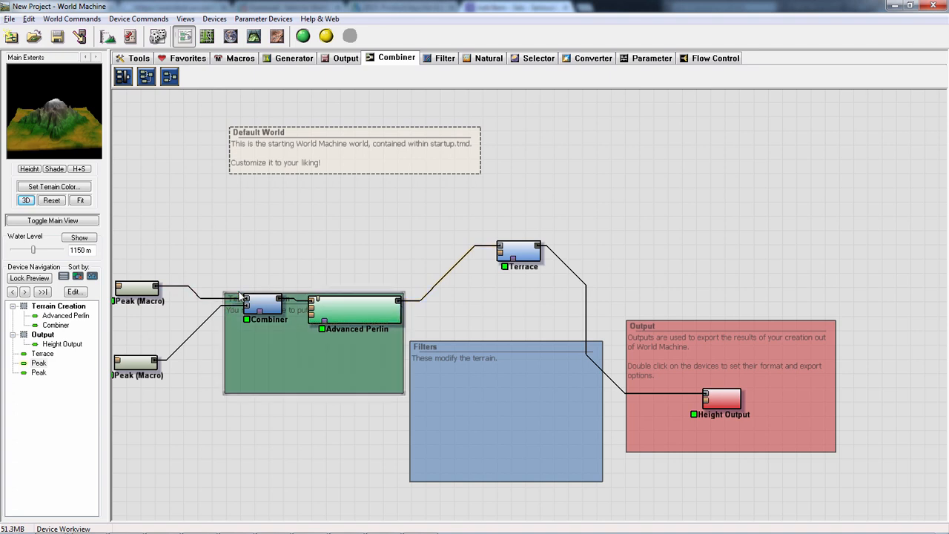
left_click_drag(238, 295, 228, 380)
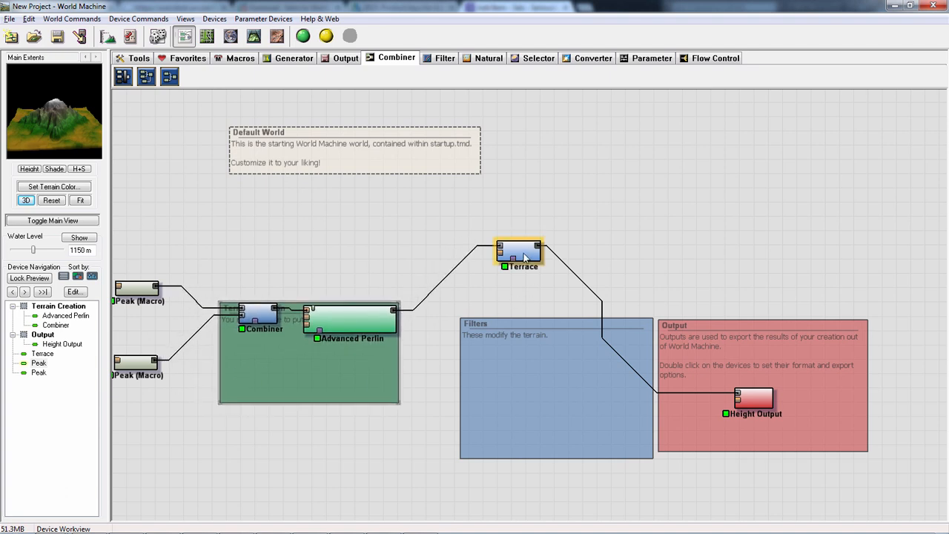
left_click_drag(524, 252, 526, 255)
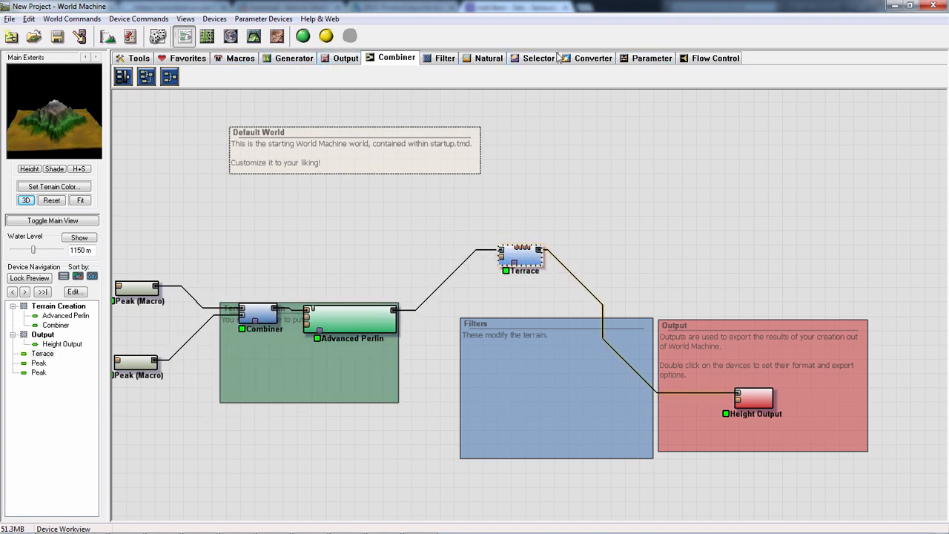
- Insert a Snow device between Terrace and Height Output
left_click(490, 58)
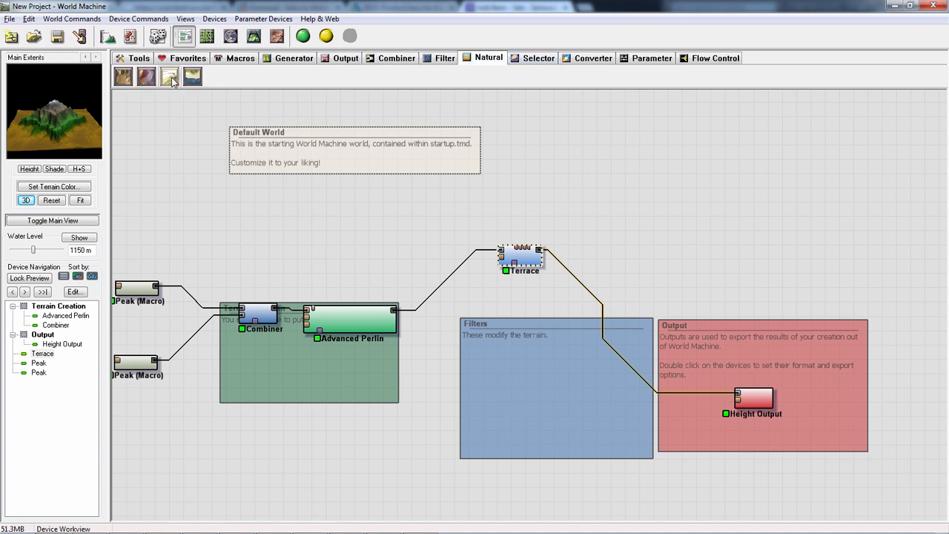
left_click(171, 80)
left_click(602, 301)
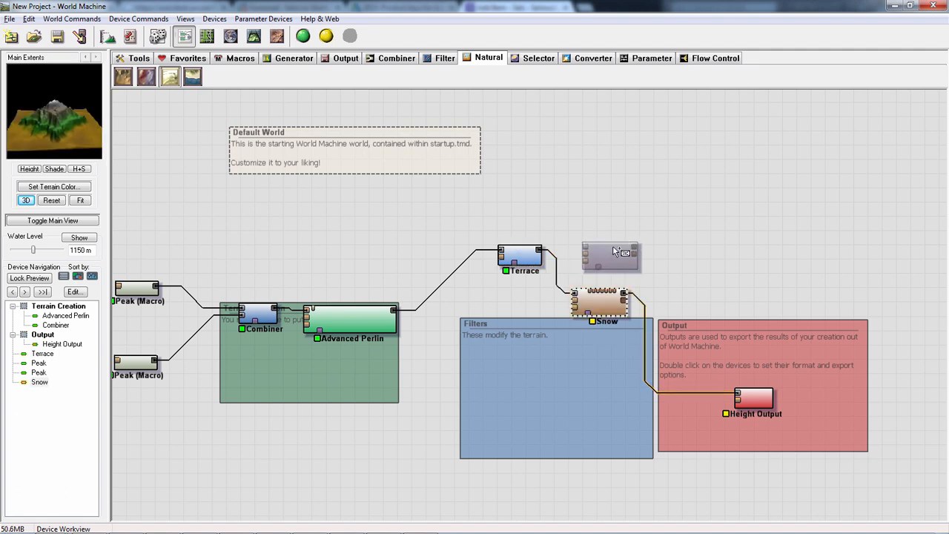
- Set the Snow device's Intensity to 1, Snow Amount to 86 and Snow Line to 0.71875
double_click(600, 303)
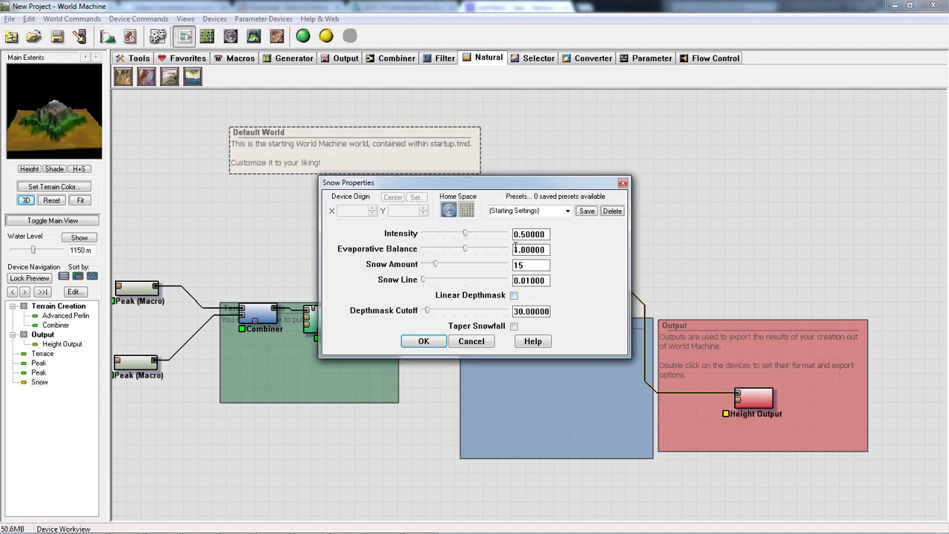
left_click_drag(492, 237, 507, 240)
left_click_drag(487, 270, 497, 268)
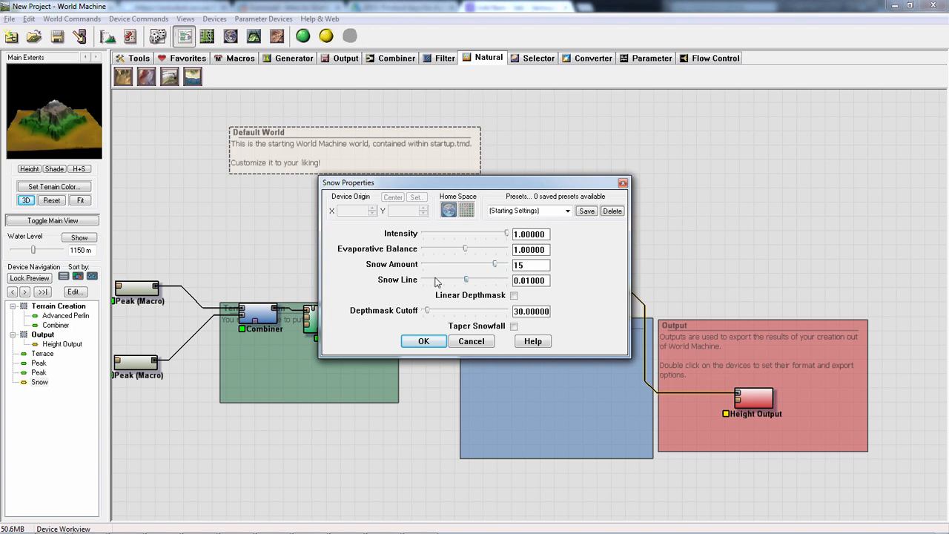
left_click_drag(450, 281, 425, 282)
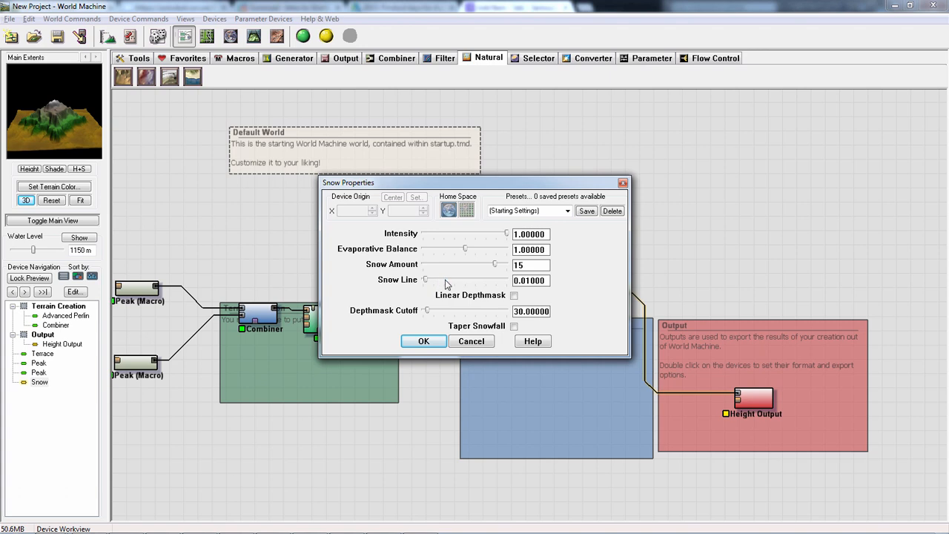
left_click(506, 283)
left_click(498, 286)
left_click_drag(503, 281, 489, 282)
left_click(423, 341)
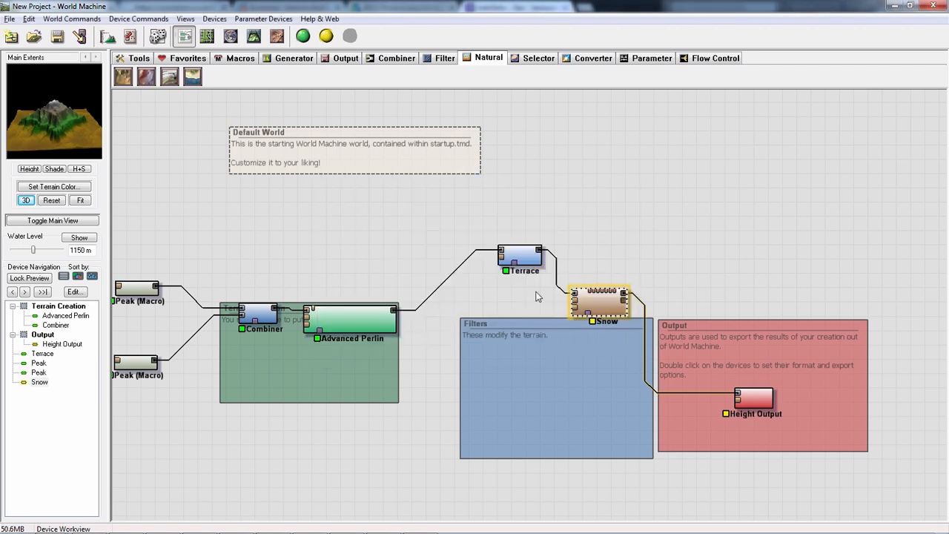
- Build the world and orbit the mountain in 3D to examine the snow cover
left_click(303, 36)
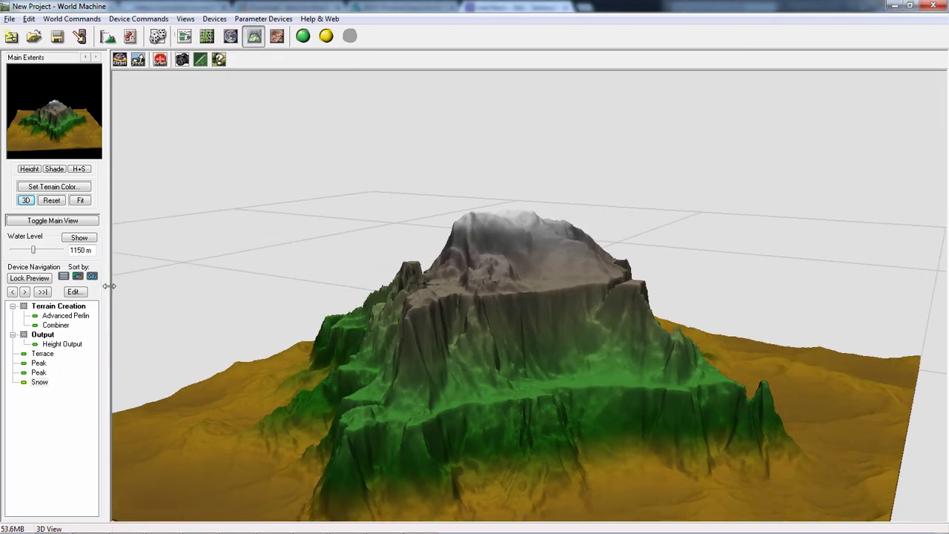
left_click_drag(636, 349, 312, 69)
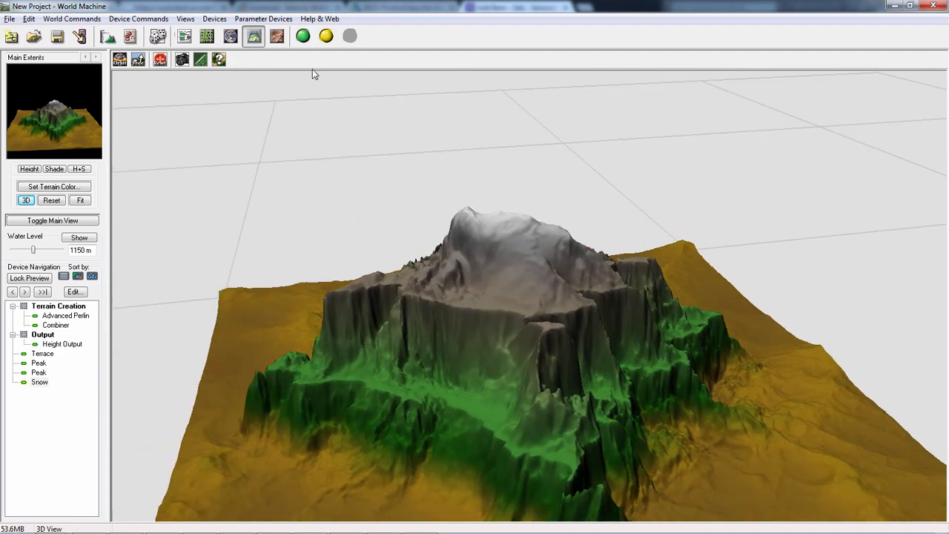
left_click(184, 35)
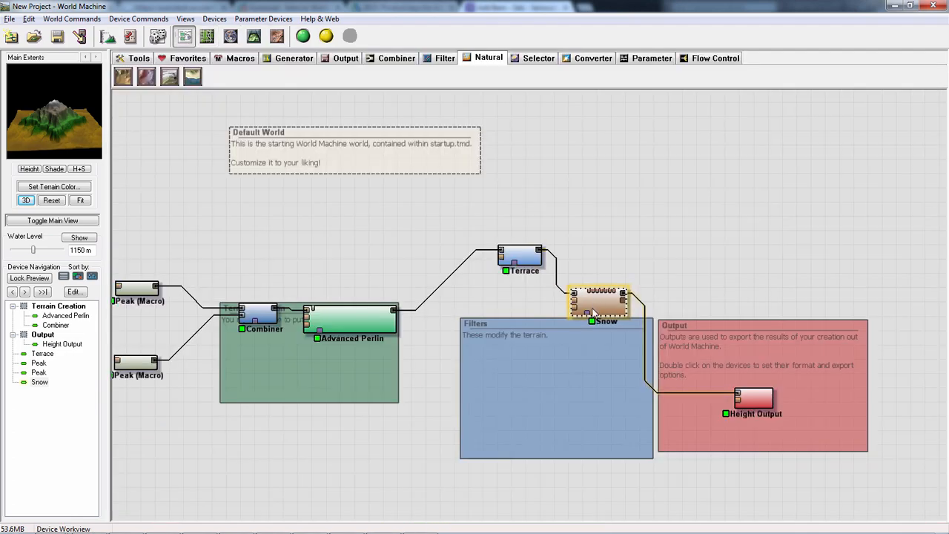
- Duplicate the Snow device, place the copy between the first Snow and Height Output, and open the copy's properties
key("ctrl+v")
left_click_drag(616, 313, 659, 282)
double_click(668, 280)
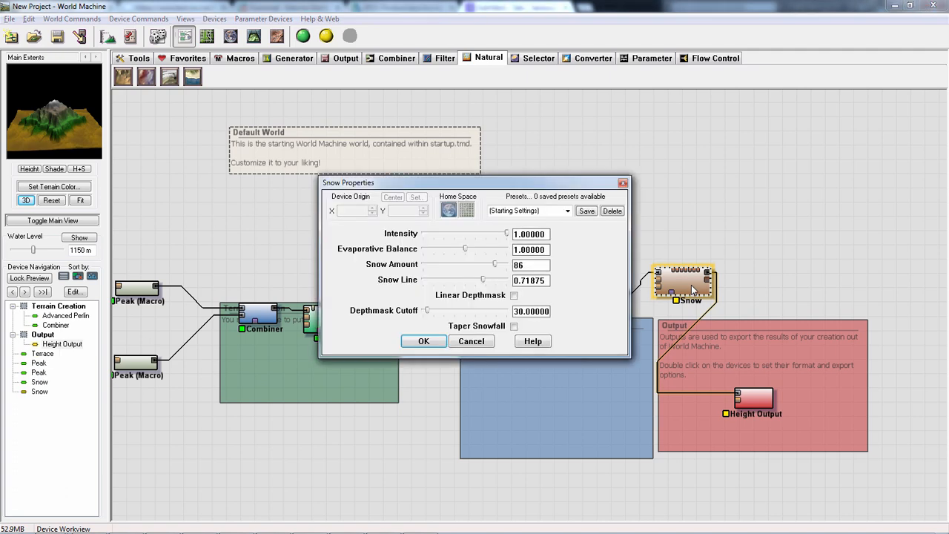
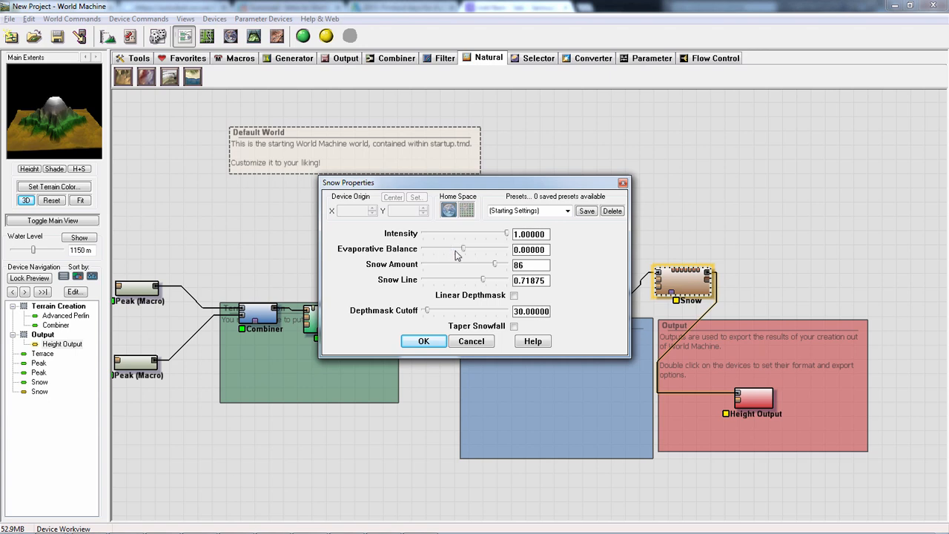
- Set the second Snow device's Evaporative Balance to 1.0625
left_click_drag(460, 254, 453, 252)
left_click_drag(469, 255, 470, 254)
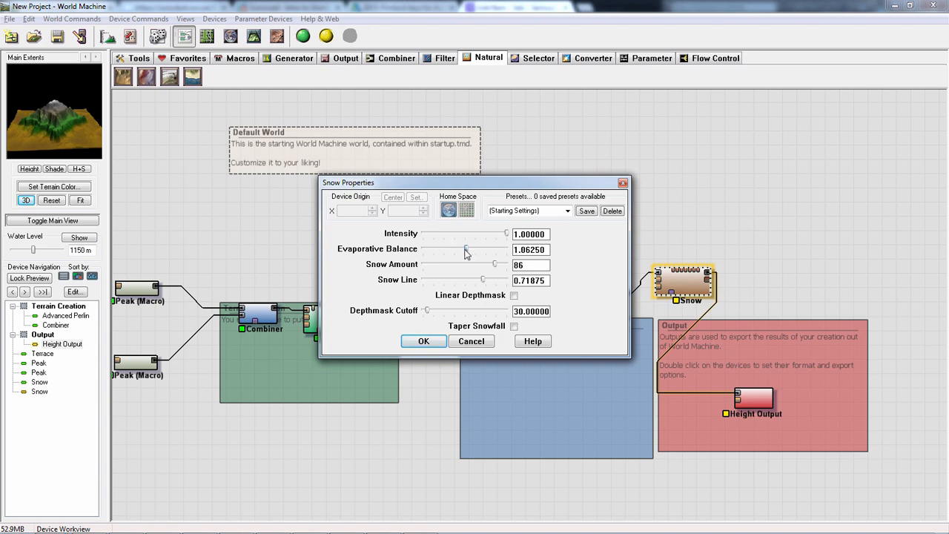
left_click(423, 341)
- Build the world and orbit the mountain in 3D to examine the effect of the second Snow device
left_click(302, 36)
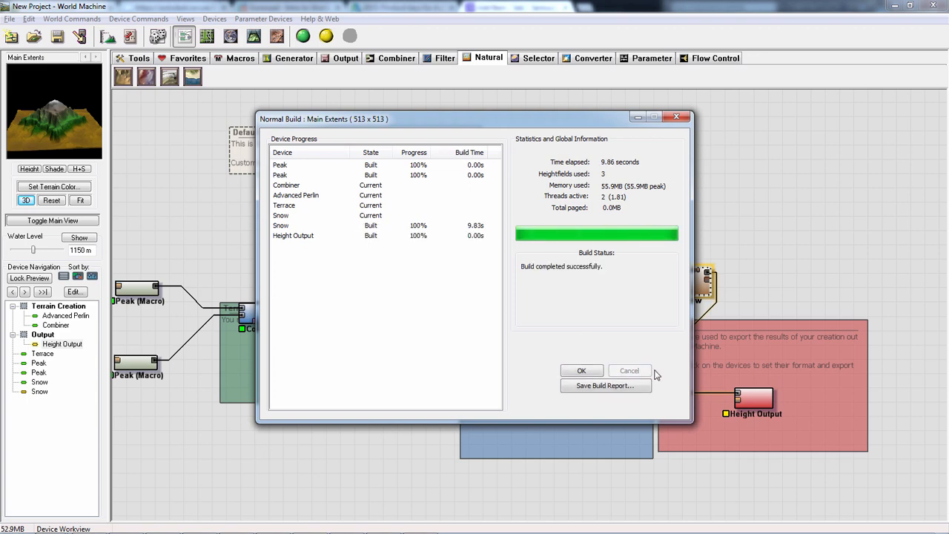
left_click(581, 370)
left_click(253, 36)
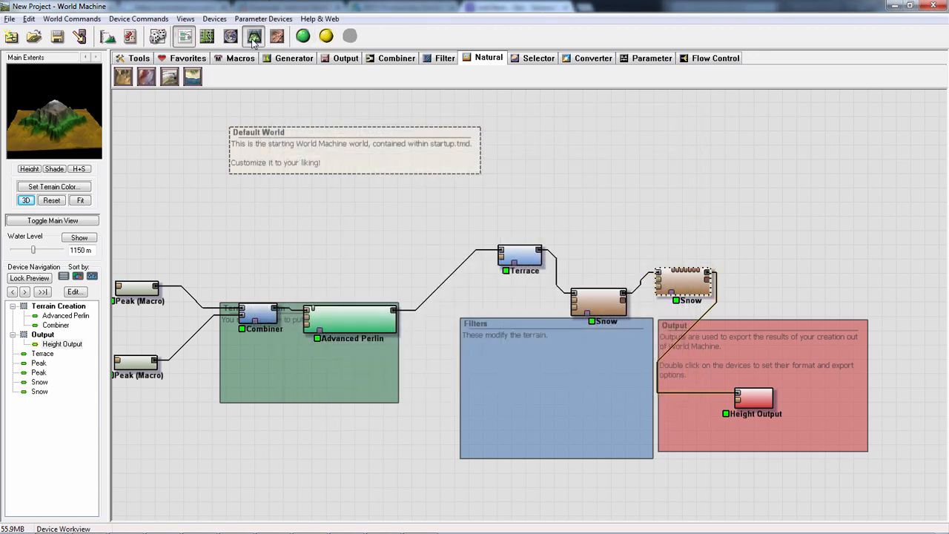
left_click_drag(262, 288, 428, 285)
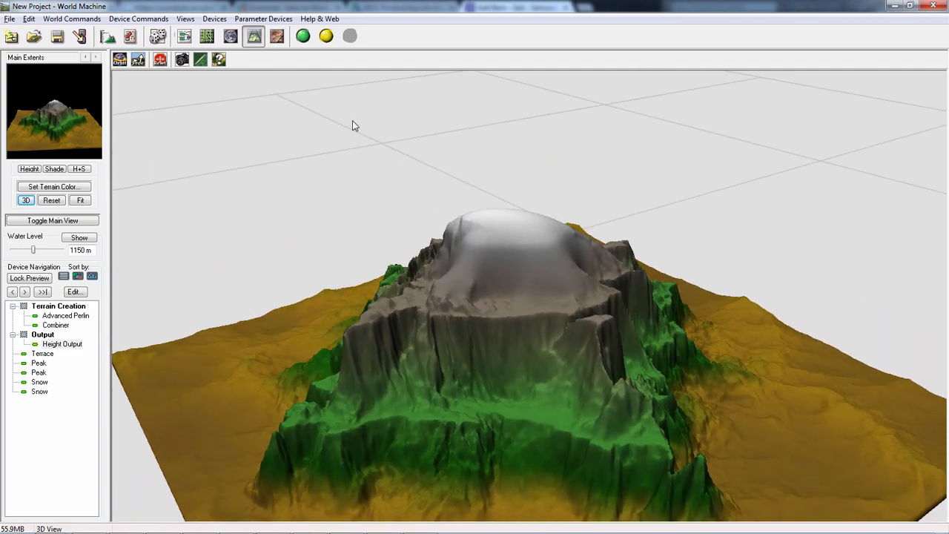
left_click(184, 36)
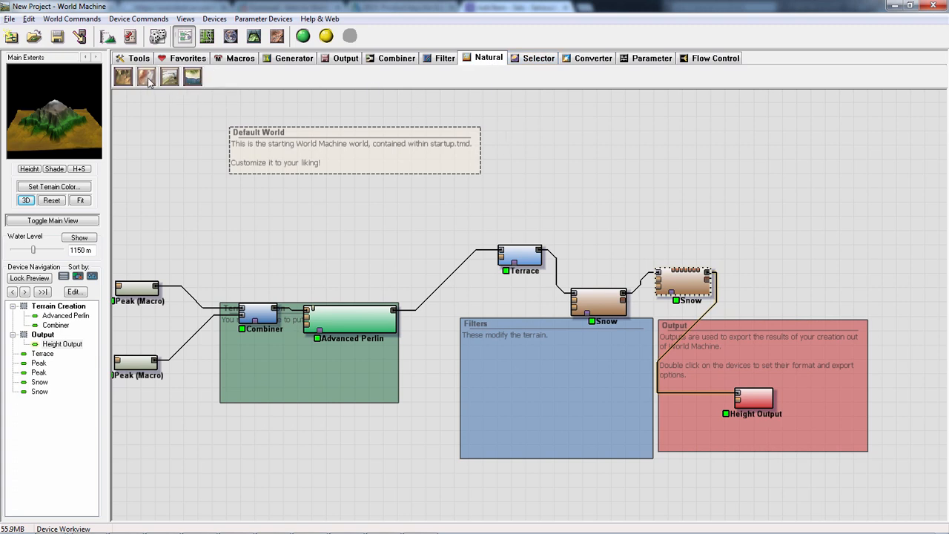
- Insert an Erosion device between the second Snow and Height Output, raising its rock hardness slightly and its sediment carry amount to the maximum
left_click_drag(123, 76, 780, 270)
left_click(670, 344)
double_click(780, 270)
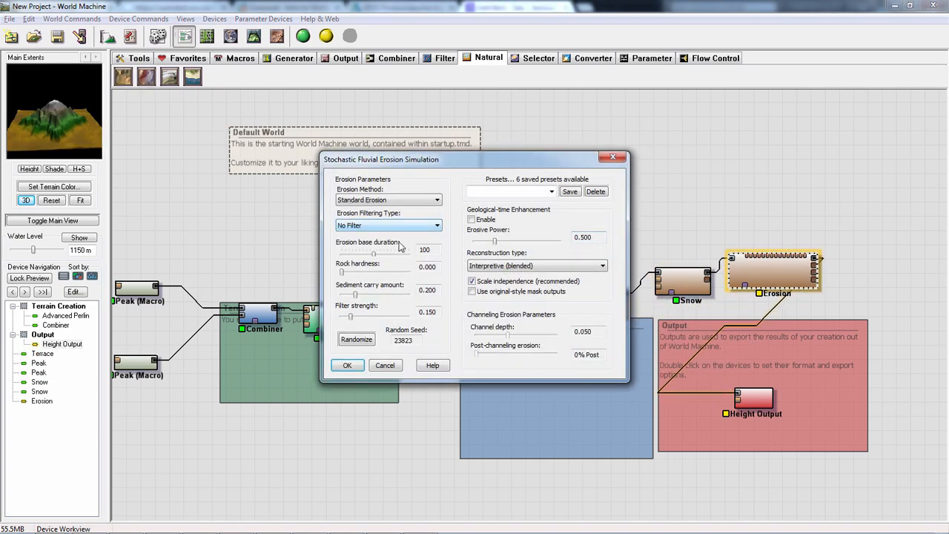
left_click_drag(343, 274, 356, 273)
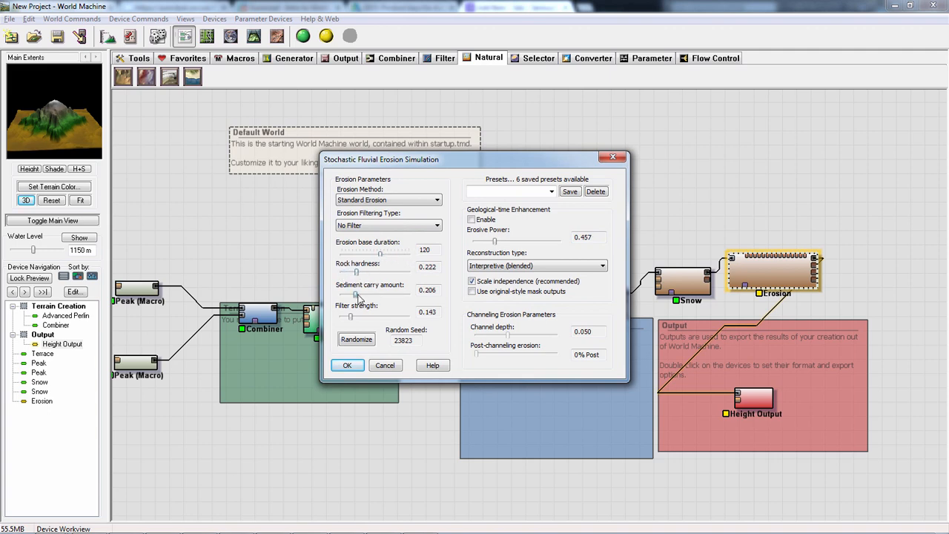
left_click_drag(356, 294, 454, 301)
left_click(347, 365)
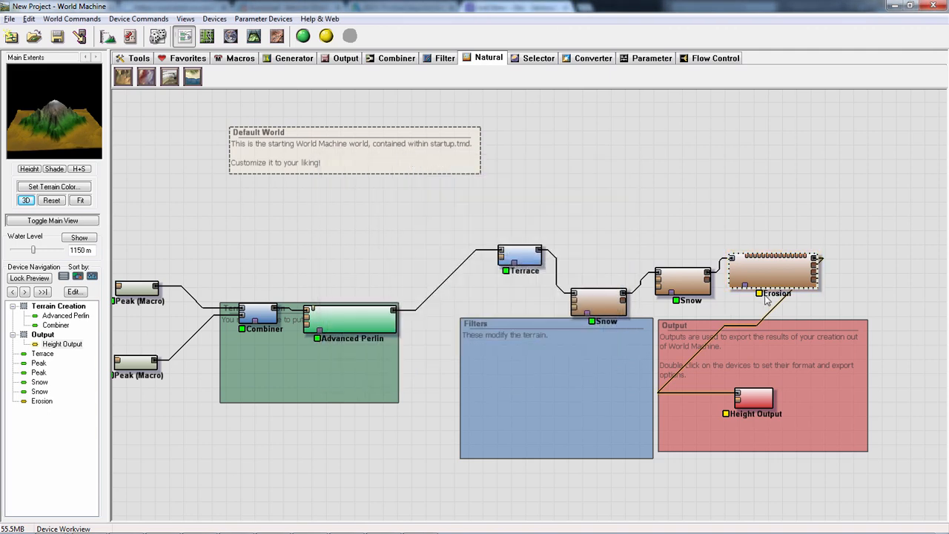
- Insert a copy of the Erosion device between Erosion and Height Output, and delete the stray Height Output copy
left_click_drag(776, 287, 713, 341)
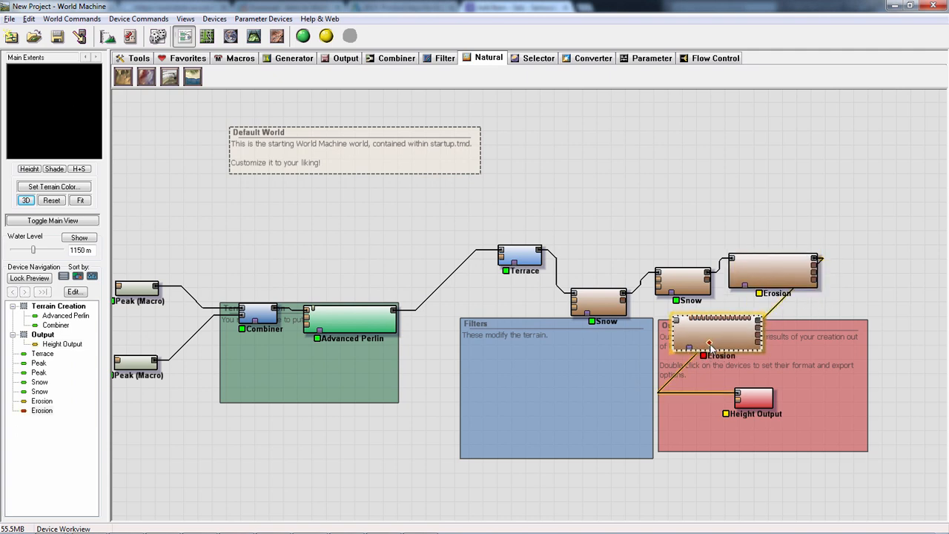
left_click_drag(752, 402, 879, 396)
left_click_drag(740, 346, 676, 390)
left_click(891, 401)
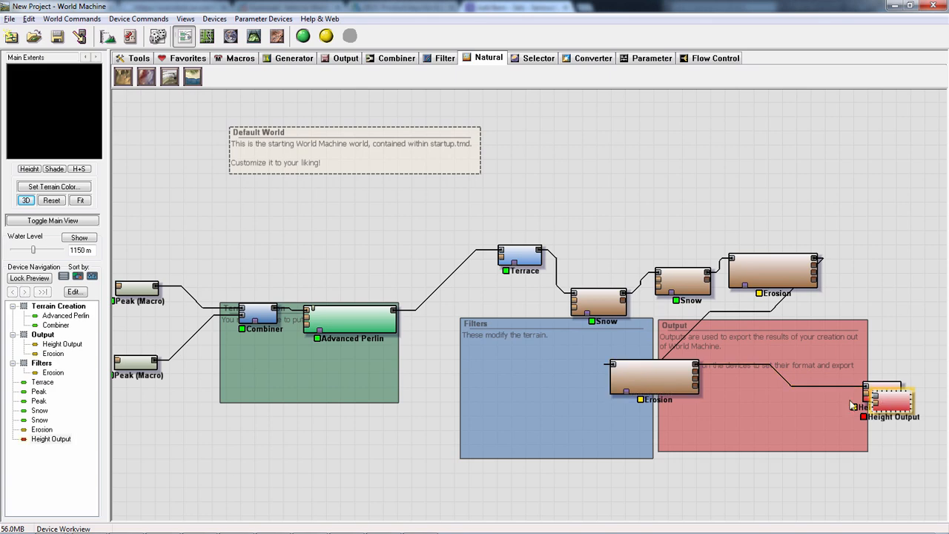
key("Delete")
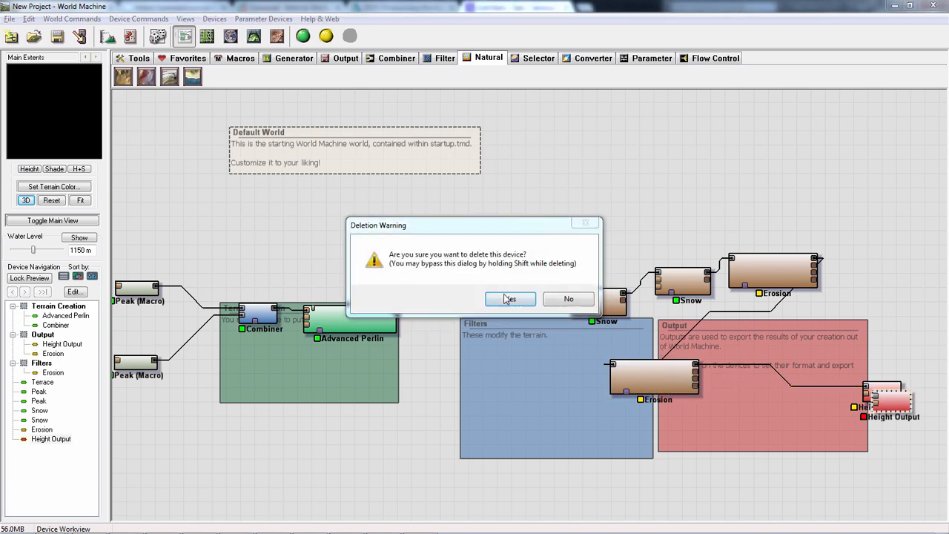
key("Return")
- Duplicate the second Erosion device and insert the copy between it and Height Output
left_click(660, 391)
key("ctrl+c")
key("ctrl+v")
left_click_drag(660, 390, 764, 368)
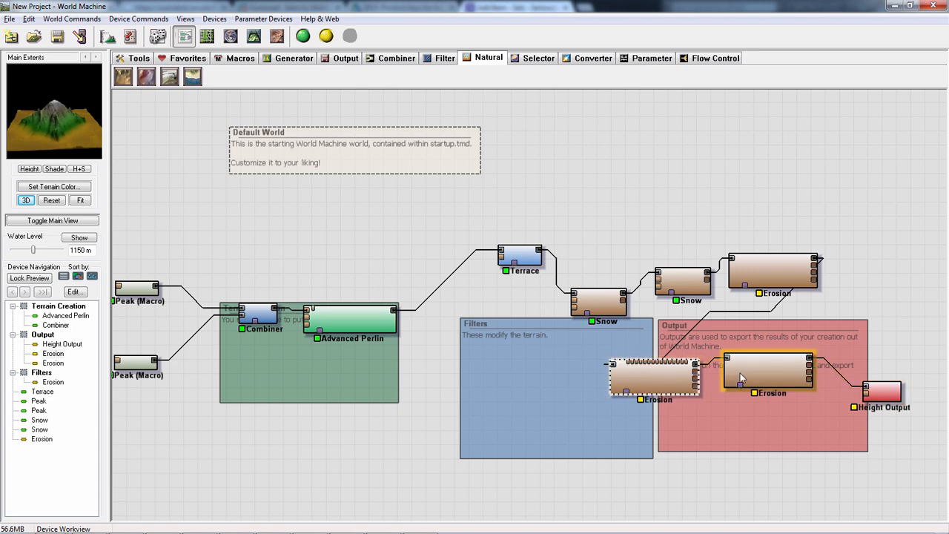
- Move Height Output farther along the chain and insert a fourth Erosion device, copied from the third, before it
left_click_drag(879, 391, 927, 321)
middle_click_drag(781, 387, 544, 384)
left_click(542, 380)
key("ctrl+c")
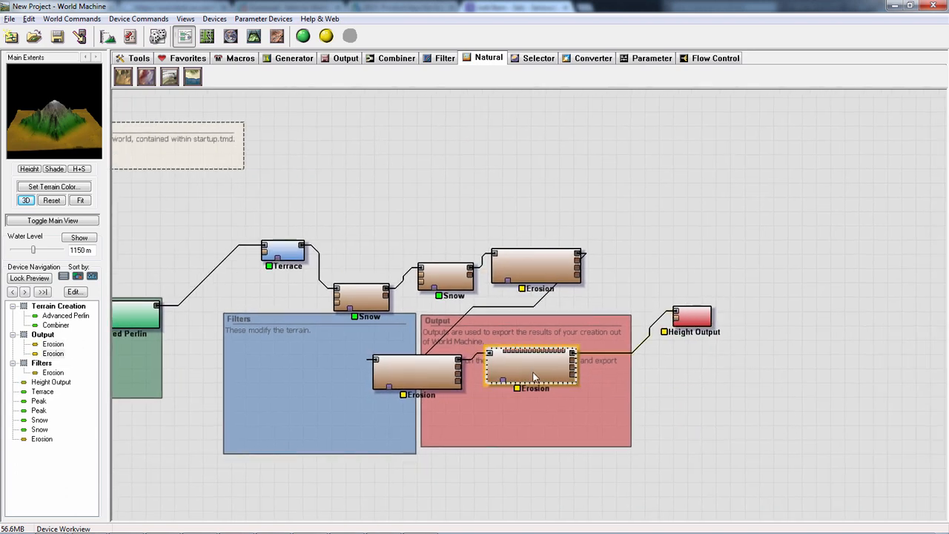
key("ctrl+v")
left_click_drag(545, 380, 625, 339)
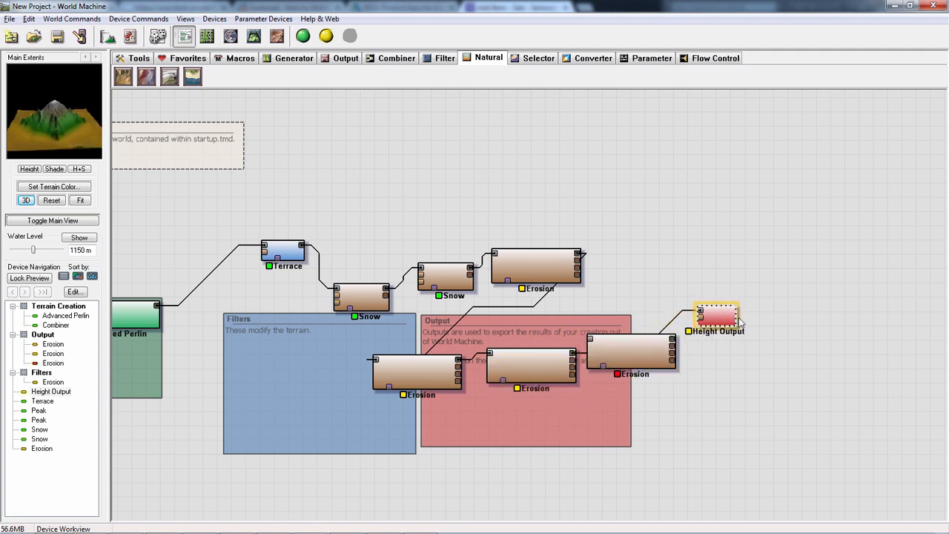
left_click_drag(691, 318, 835, 348)
left_click_drag(620, 341, 697, 358)
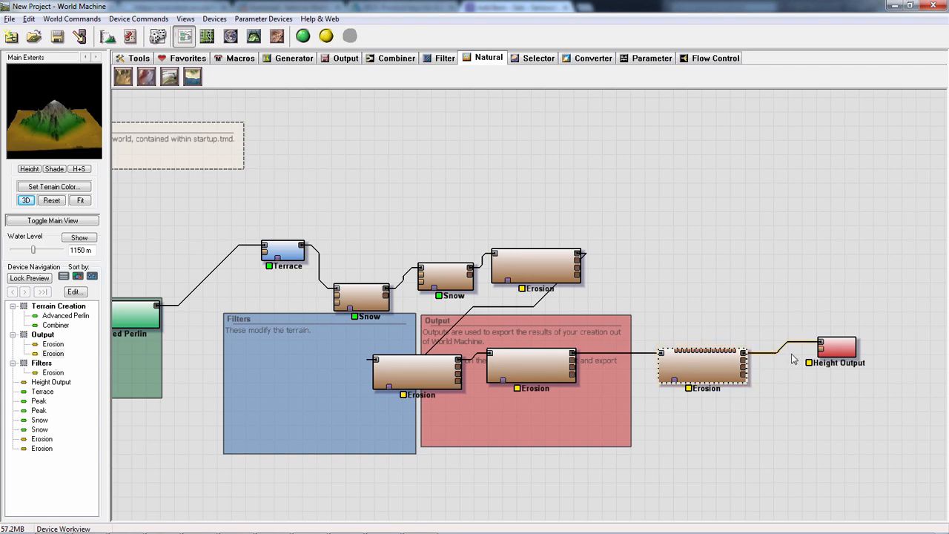
left_click(551, 371)
left_click(678, 364)
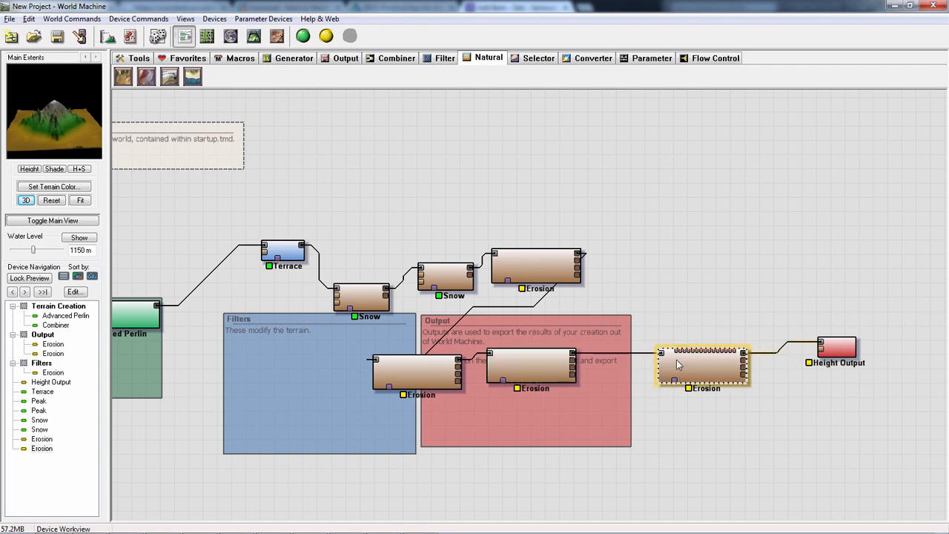
left_click(326, 36)
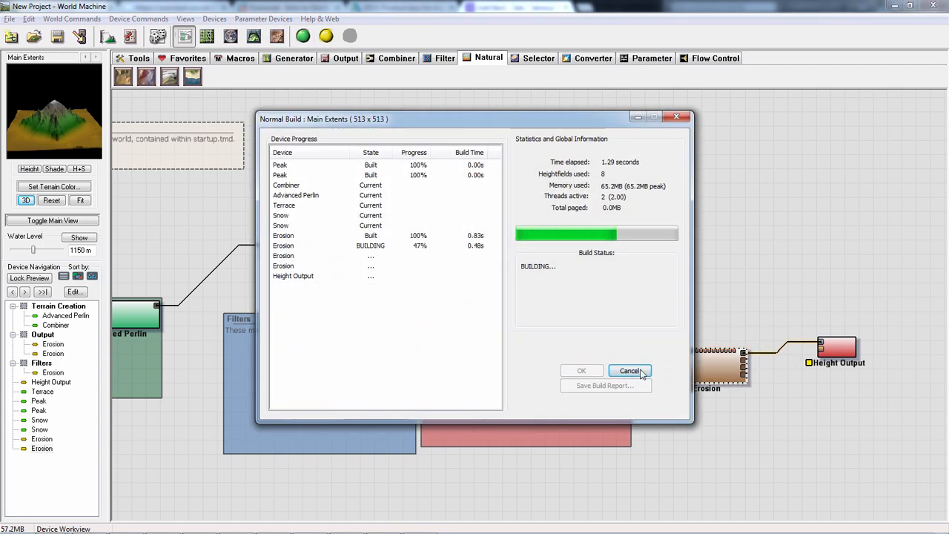
left_click(642, 372)
- Build the terrain up to the third Erosion device
left_click(529, 366)
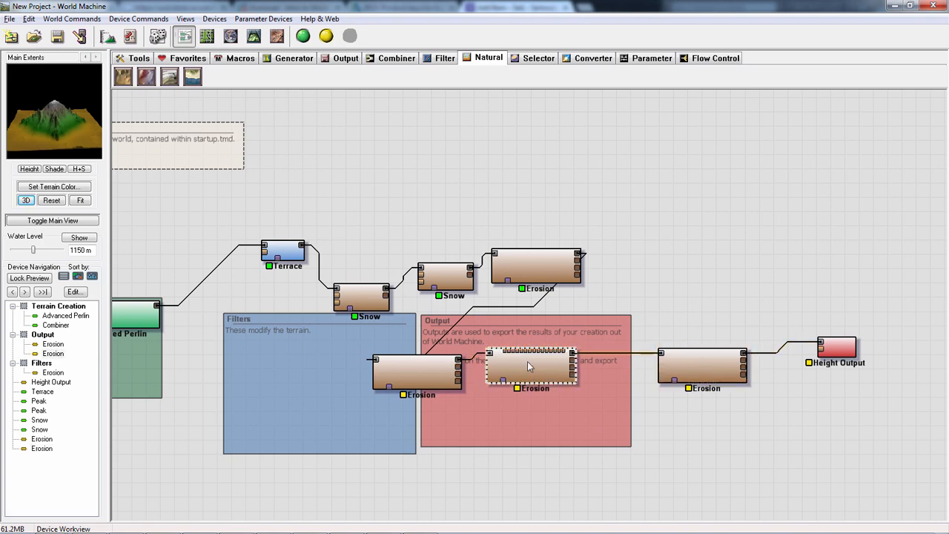
left_click(327, 37)
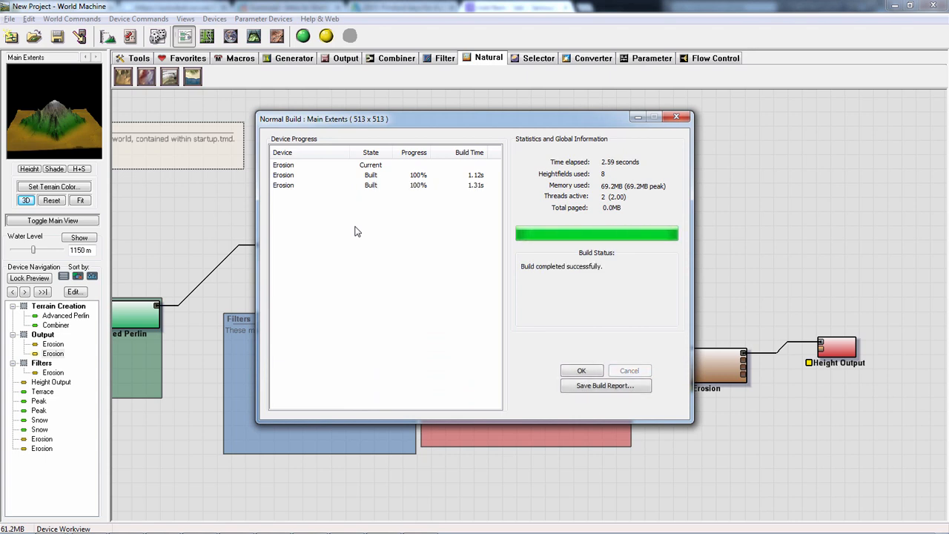
left_click(582, 370)
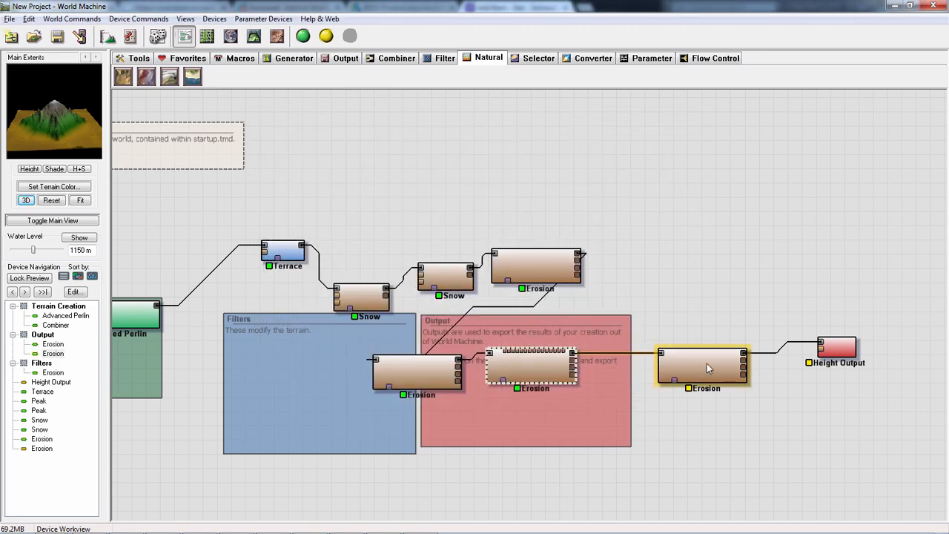
- Examine the eroded mountain in 3D, comparing the third and fourth Erosion devices and orbiting around the slopes
left_click(709, 368)
left_click(544, 371)
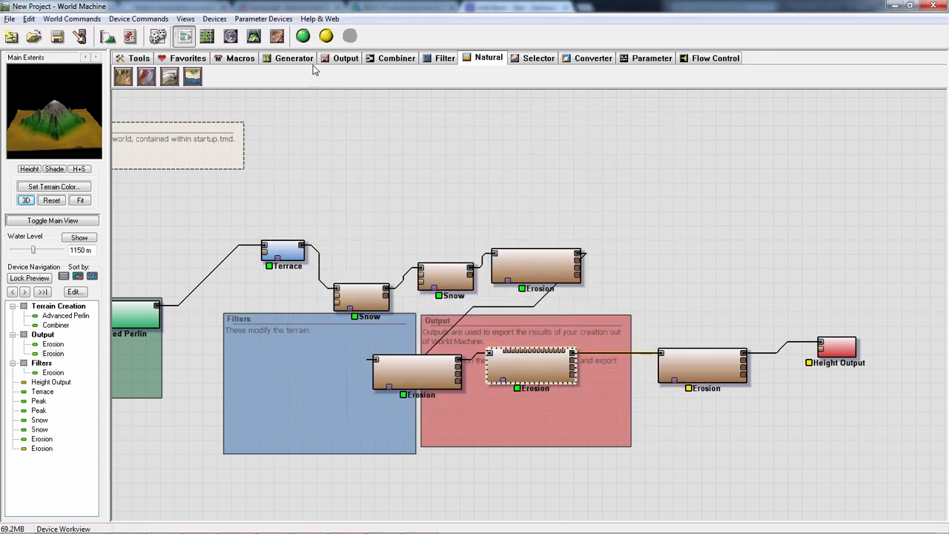
left_click(253, 37)
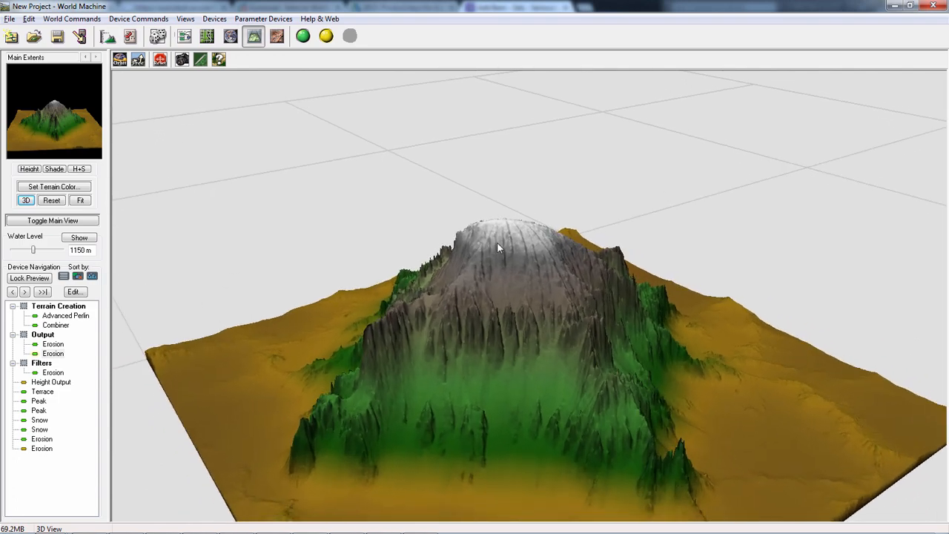
left_click(187, 37)
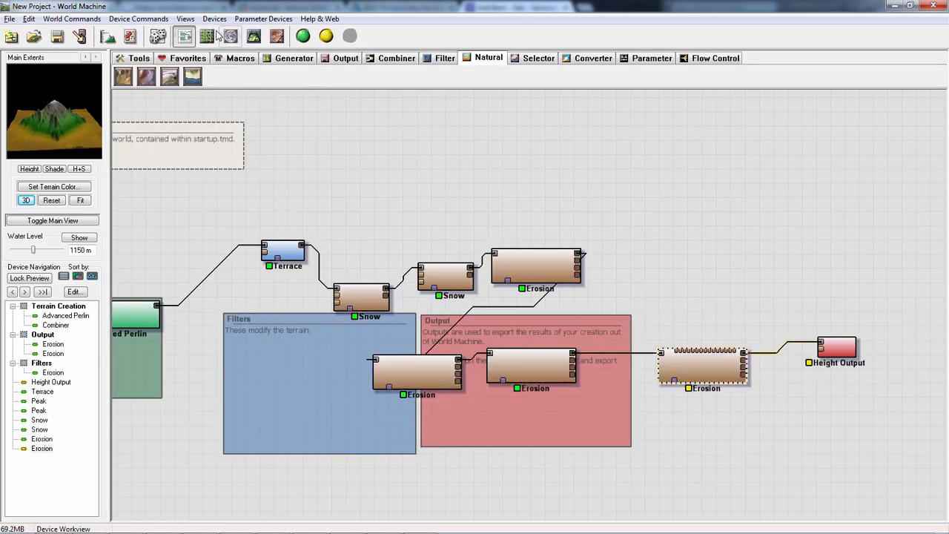
left_click(253, 37)
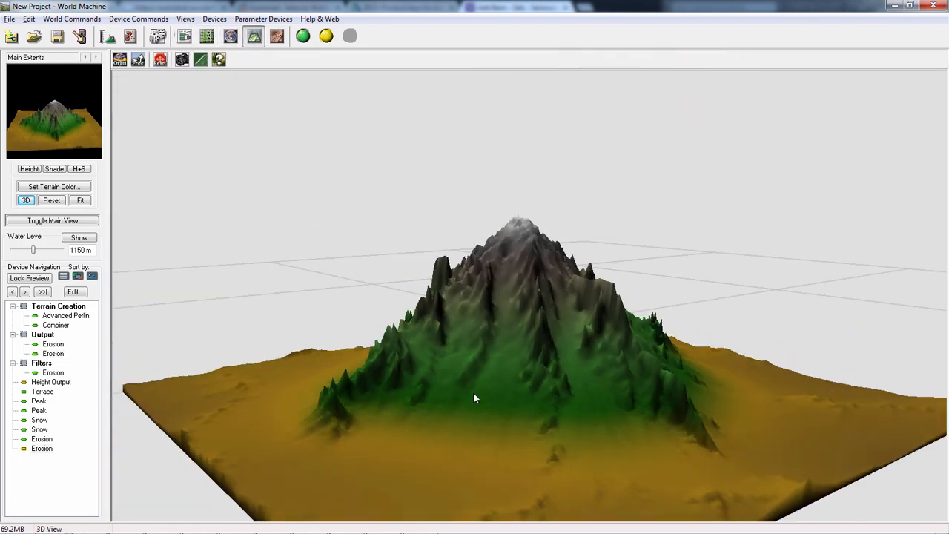
left_click_drag(474, 398, 838, 442)
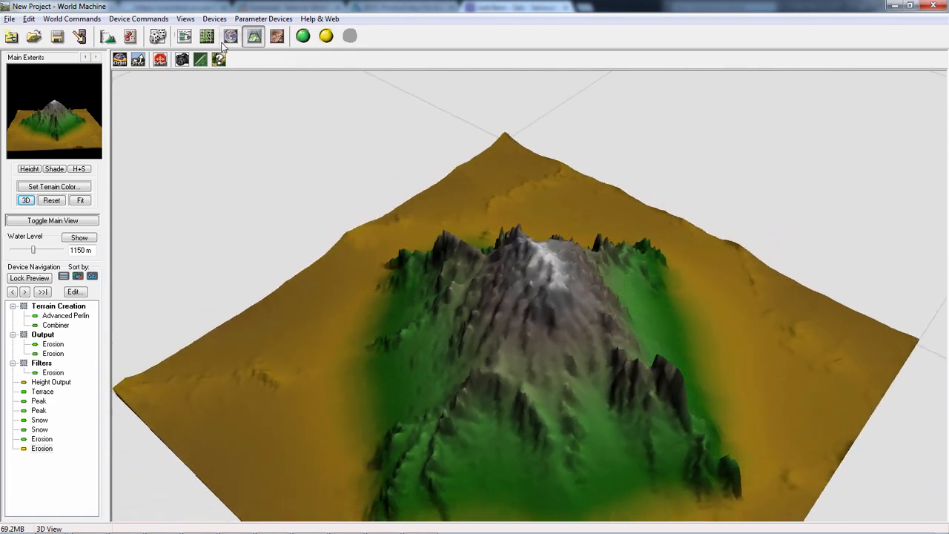
left_click(186, 37)
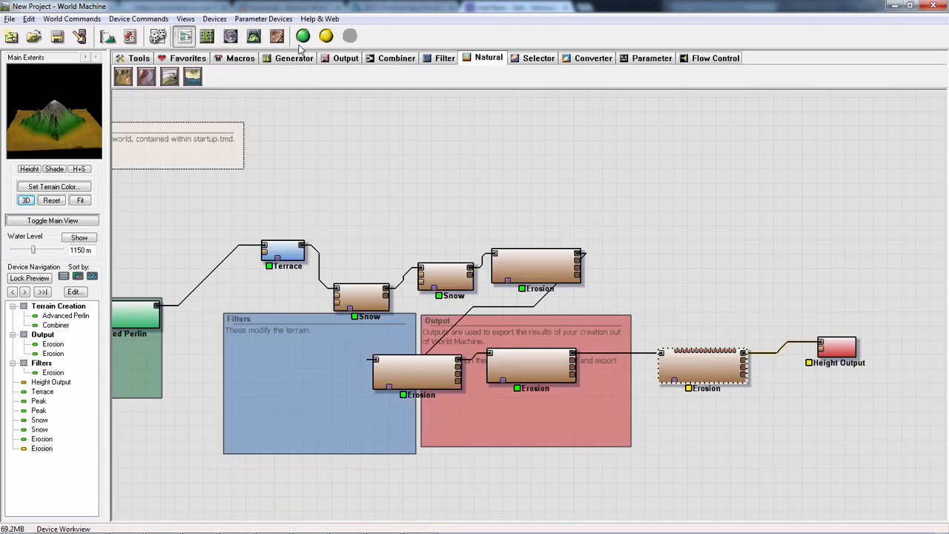
- Build the terrain through the fourth Erosion device and orbit the mountain in 3D
left_click(303, 36)
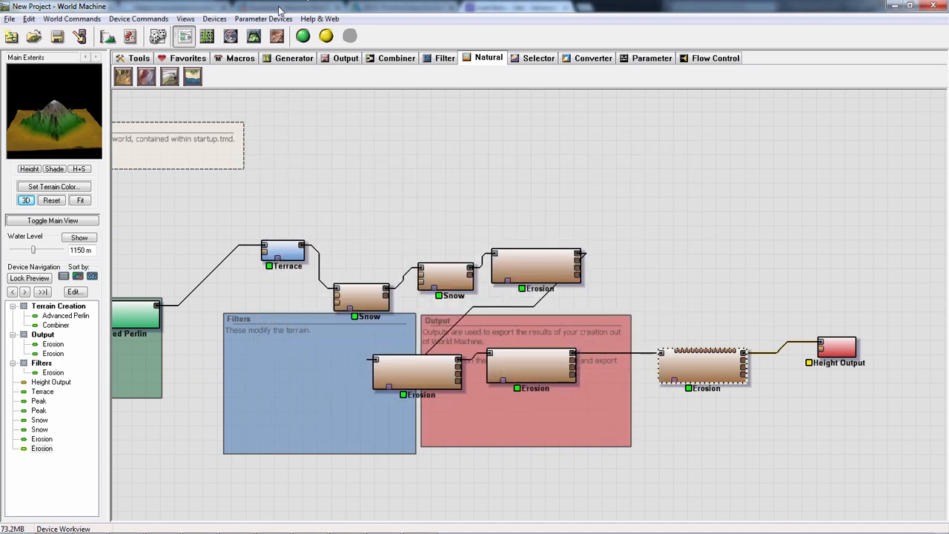
left_click(254, 37)
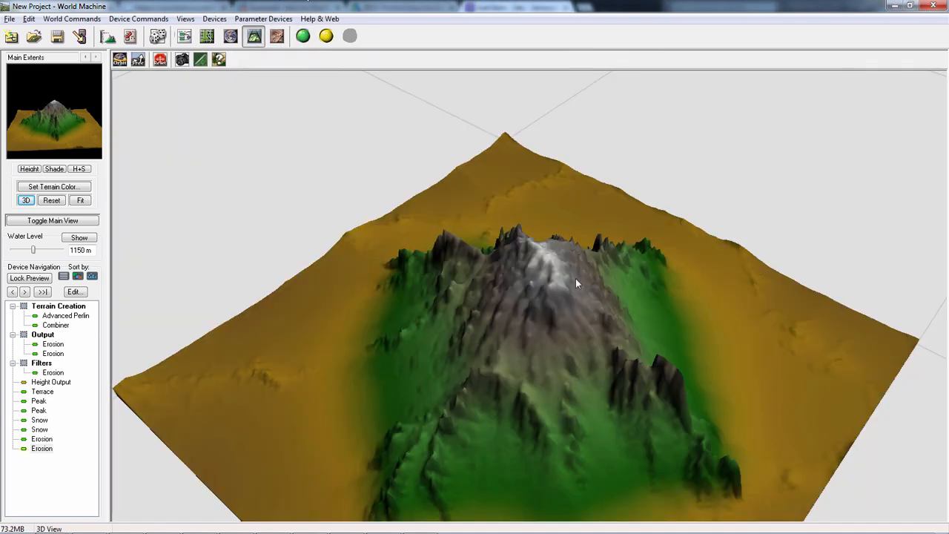
left_click_drag(575, 279, 293, 4)
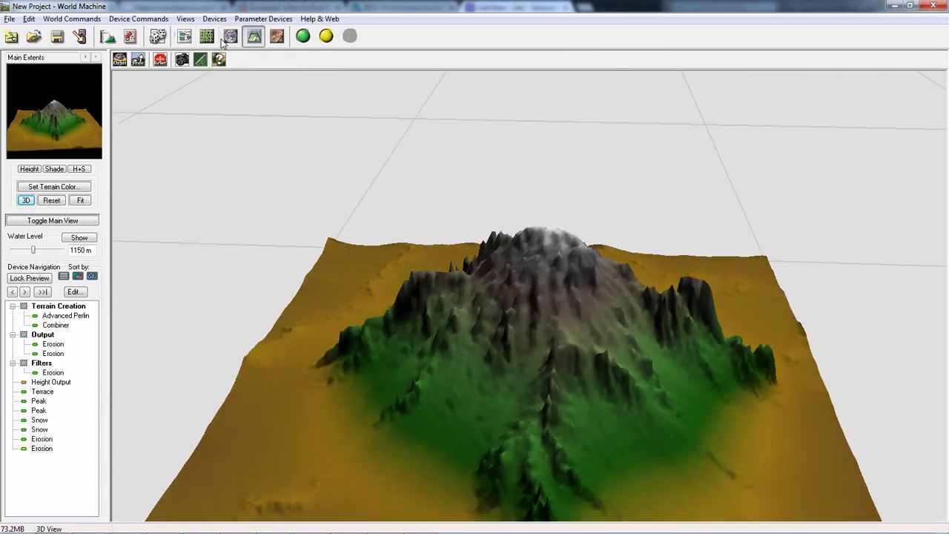
left_click(185, 36)
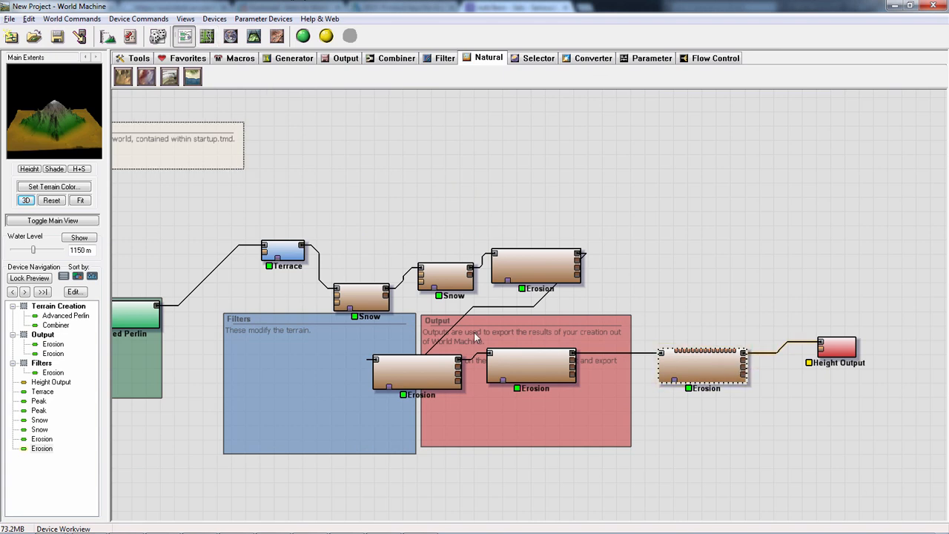
- Select the third Erosion device and orbit its terrain in 3D to compare it with the fourth
left_click(531, 367)
left_click(703, 366)
left_click(531, 365)
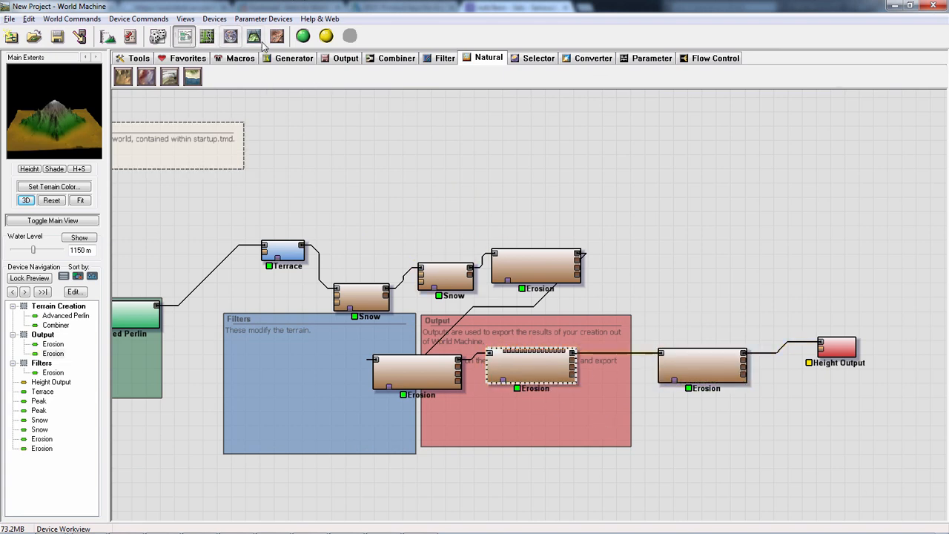
left_click(255, 37)
left_click_drag(604, 315, 475, 311)
left_click(185, 37)
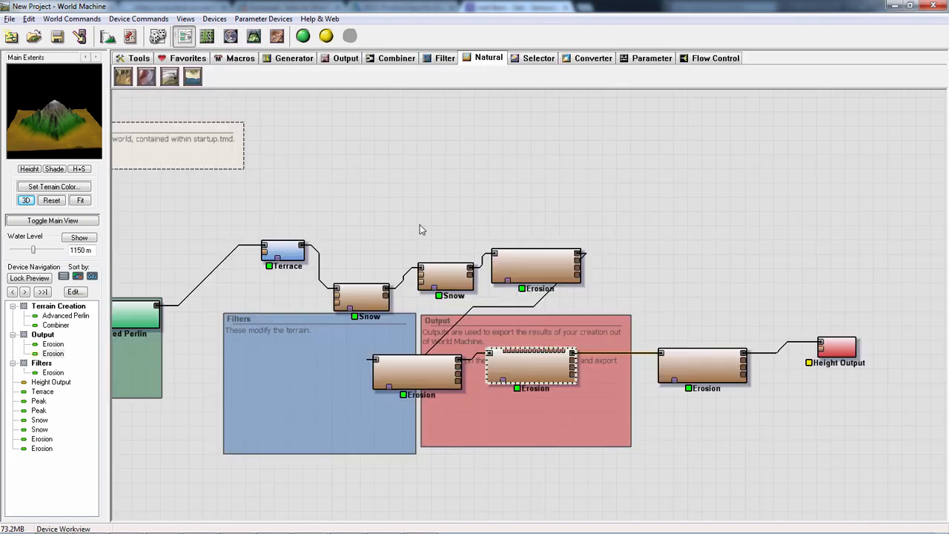
- Select the first Snow device, examine its terrain from several angles in 3D, and return to the device network
left_click(445, 274)
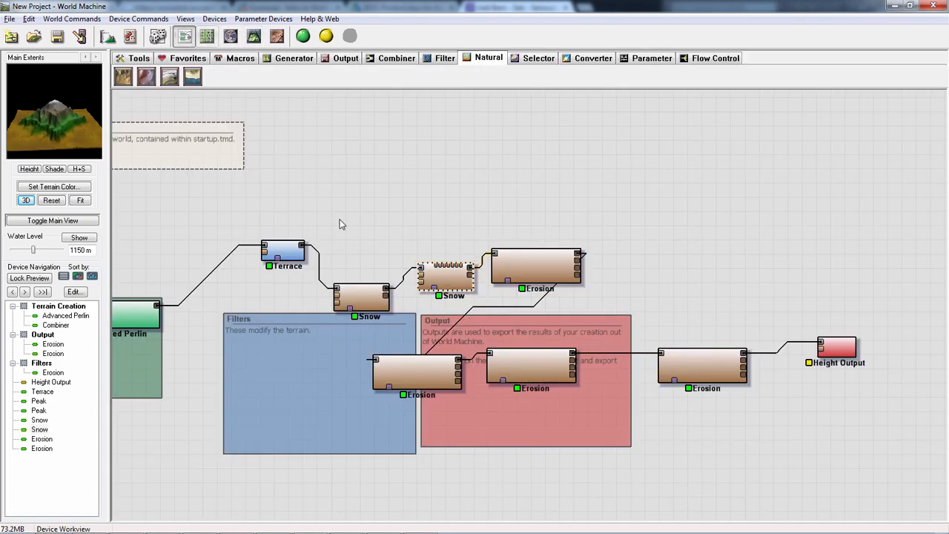
left_click(367, 303)
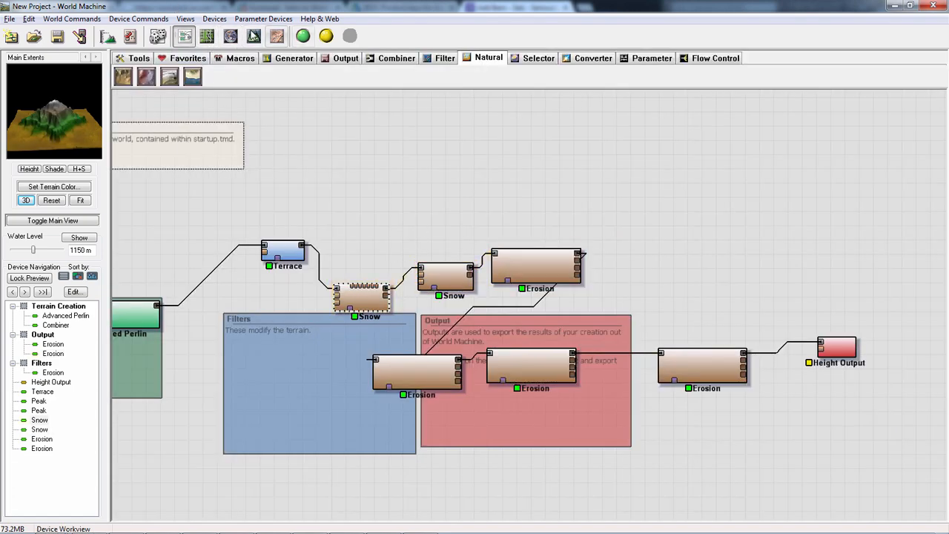
left_click(253, 36)
left_click_drag(362, 253, 204, 317)
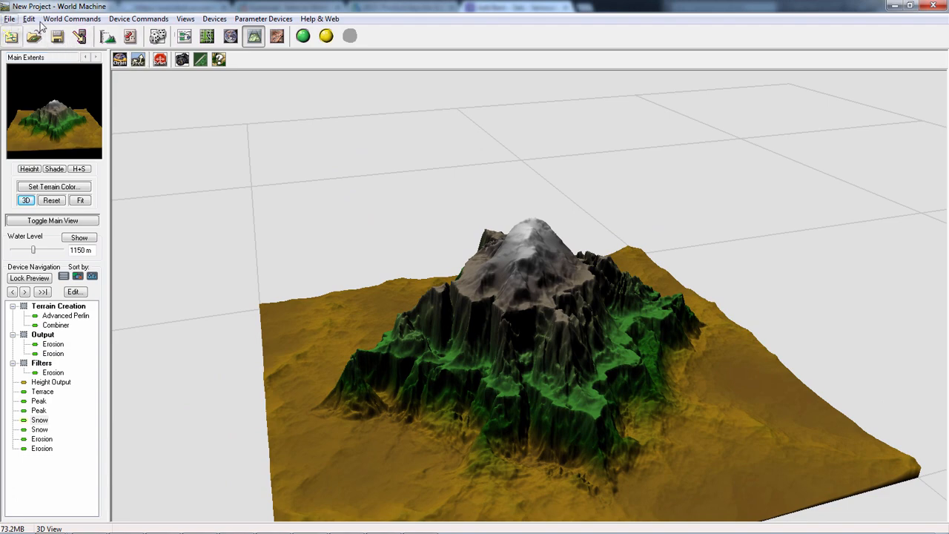
scroll(498, 188, "down", 5)
left_click_drag(498, 188, 393, 185)
left_click(184, 35)
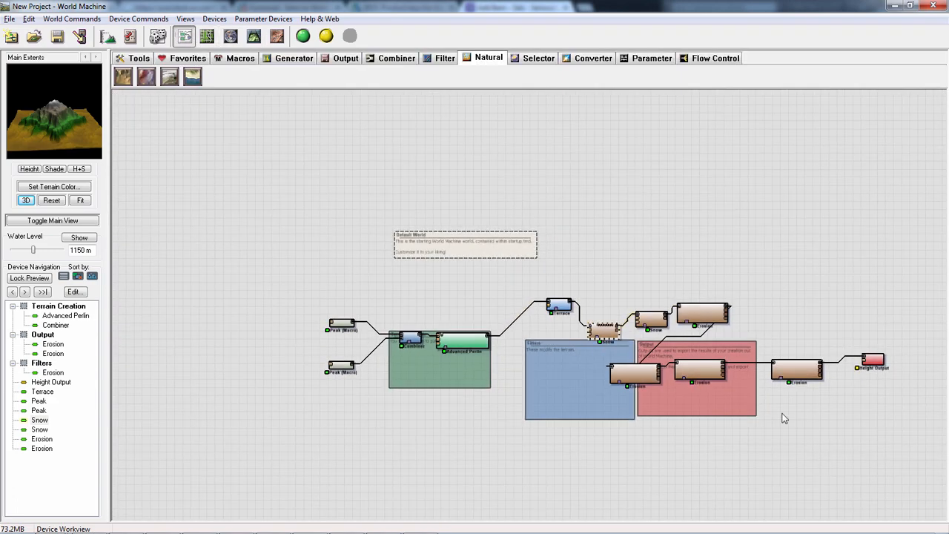
- Start a new world file and discard the unsaved changes to the current project
left_click(10, 19)
left_click(28, 33)
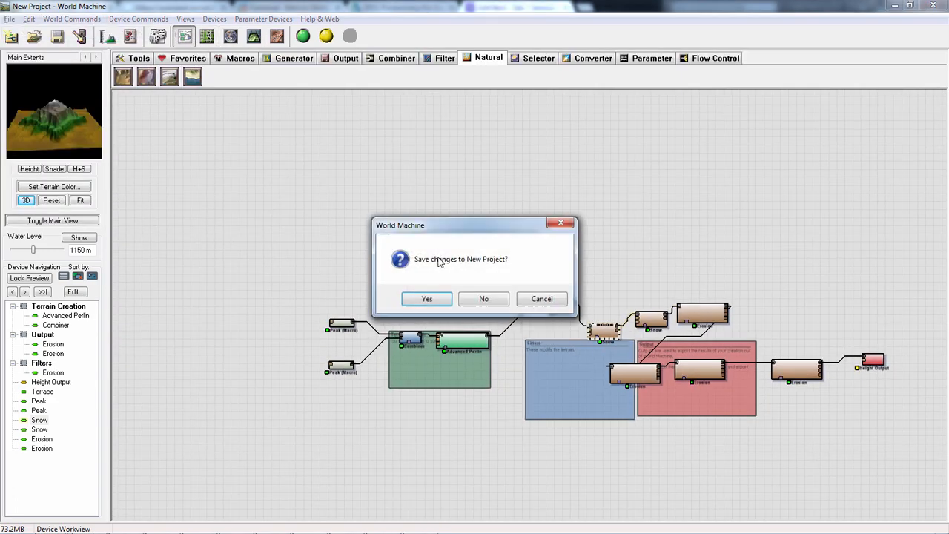
left_click(483, 298)
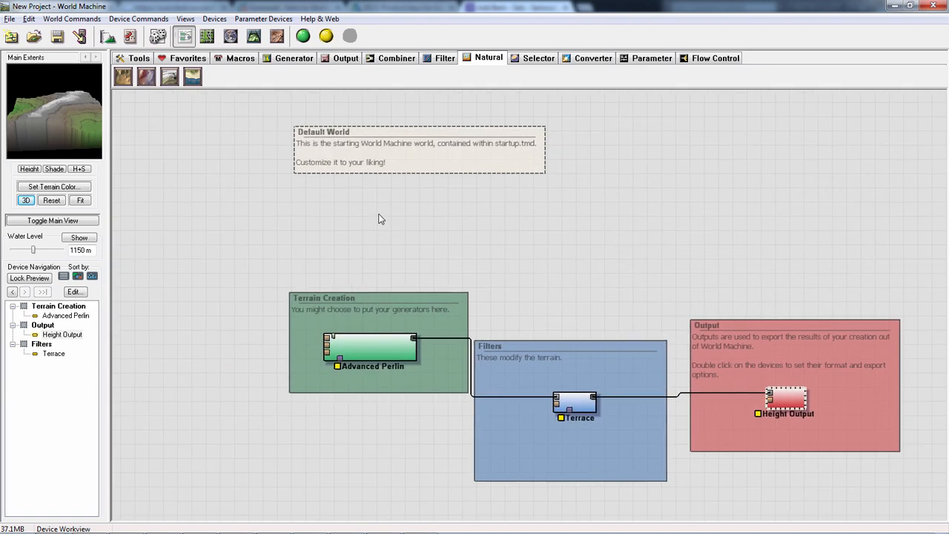
- Add a Layout Generator device to the network, in the empty area beside the Terrain Creation group
left_click(290, 59)
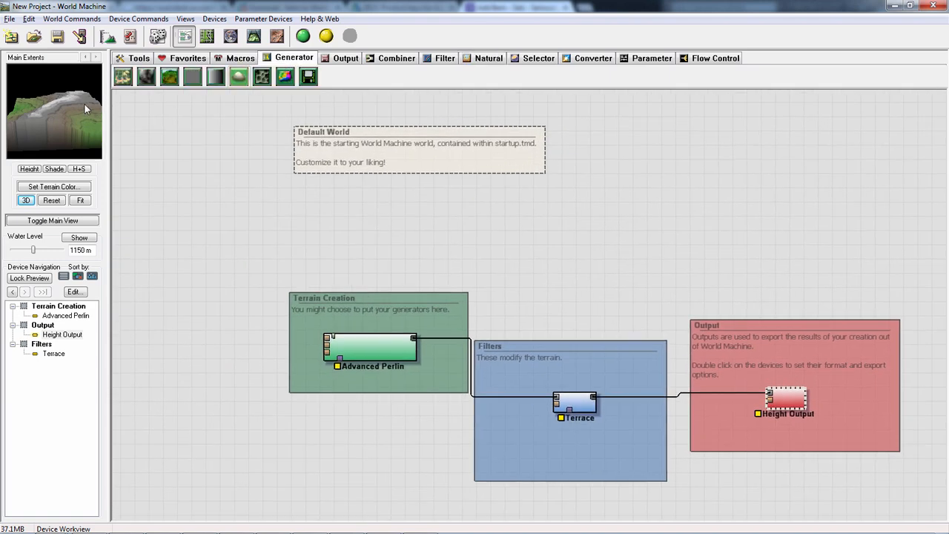
left_click(123, 77)
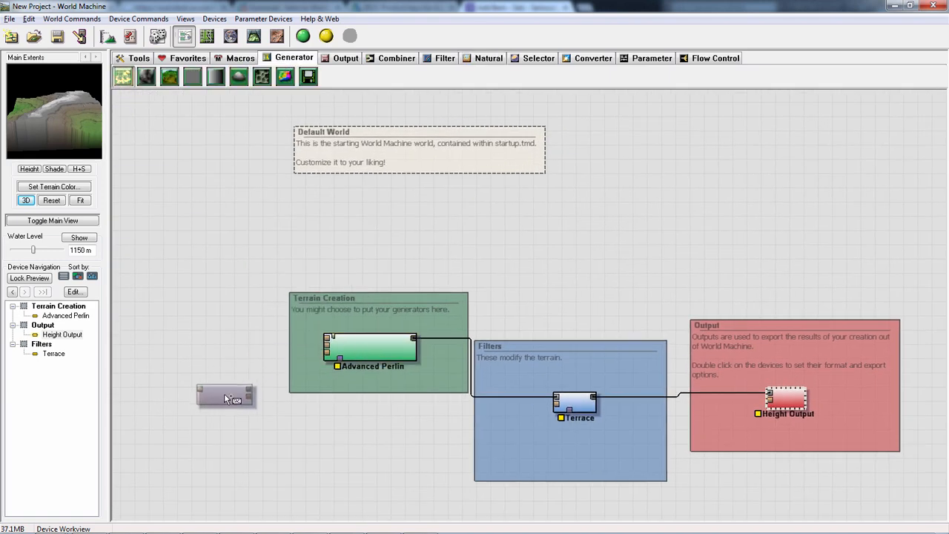
left_click(225, 396)
right_click(241, 269)
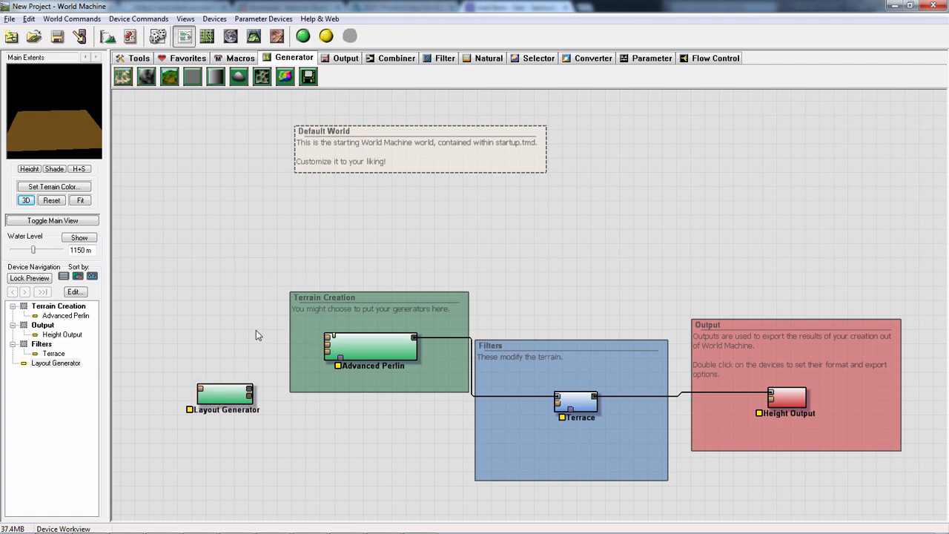
- Open the Layout Generator for editing in the layout view and frame the four render-extent tiles
double_click(227, 398)
left_click_drag(436, 318, 550, 278)
right_click_drag(537, 281, 577, 383)
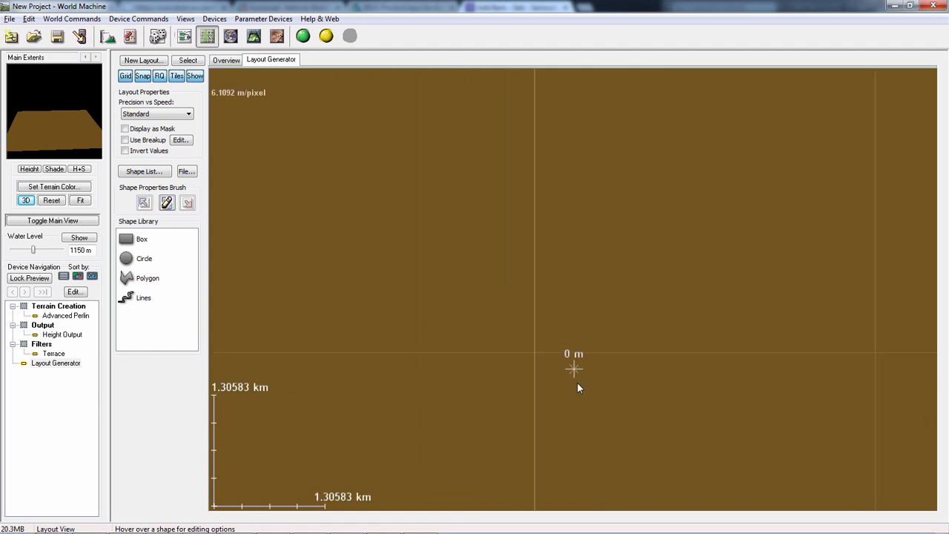
scroll(577, 381, "down", 3)
left_click_drag(573, 276, 499, 392)
scroll(499, 393, "up", 3)
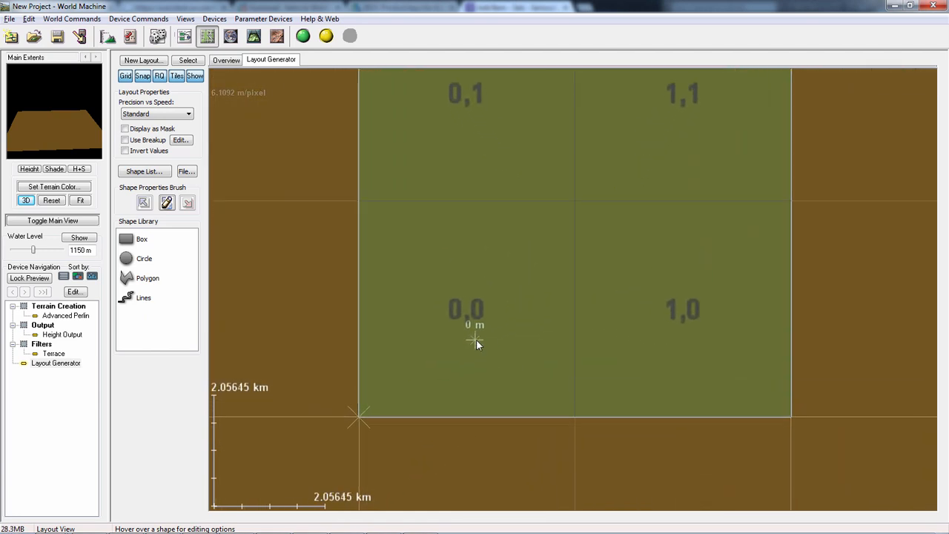
left_click_drag(293, 280, 258, 329)
- Draw a closed irregular polygon with 15 vertices across tiles 0,0, 0,1 and 1,1 of the render extent
left_click_drag(138, 245, 420, 261)
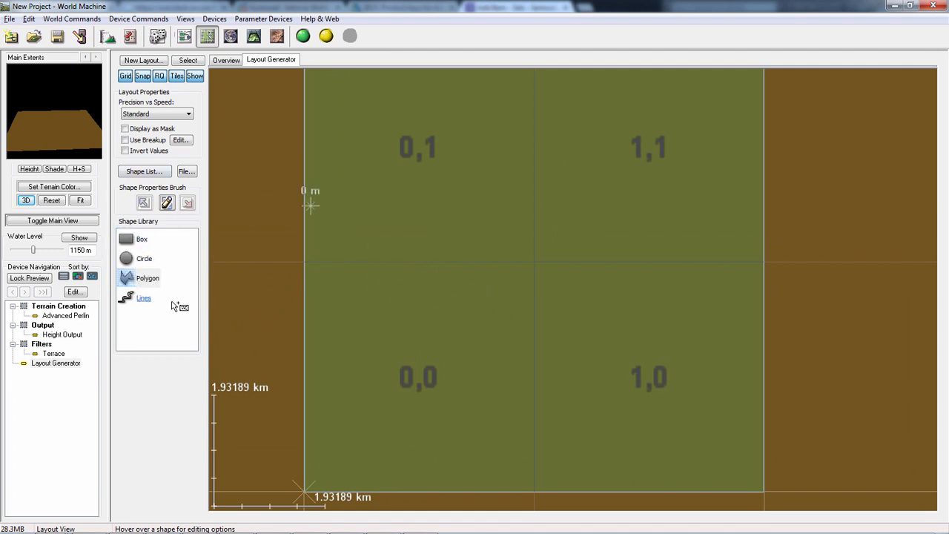
left_click_drag(272, 242, 263, 272)
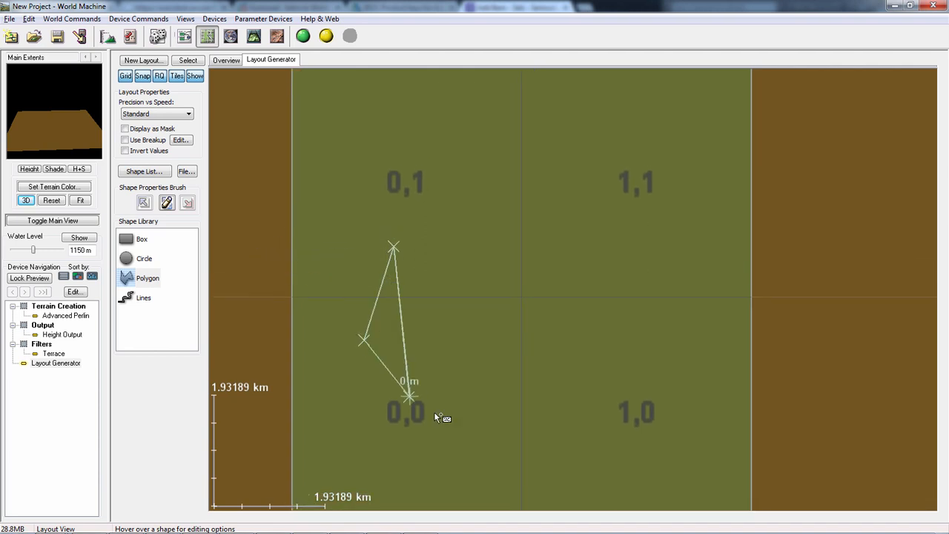
left_click(521, 414)
left_click(506, 358)
left_click(521, 315)
left_click(623, 316)
left_click(658, 233)
left_click(624, 178)
left_click(610, 161)
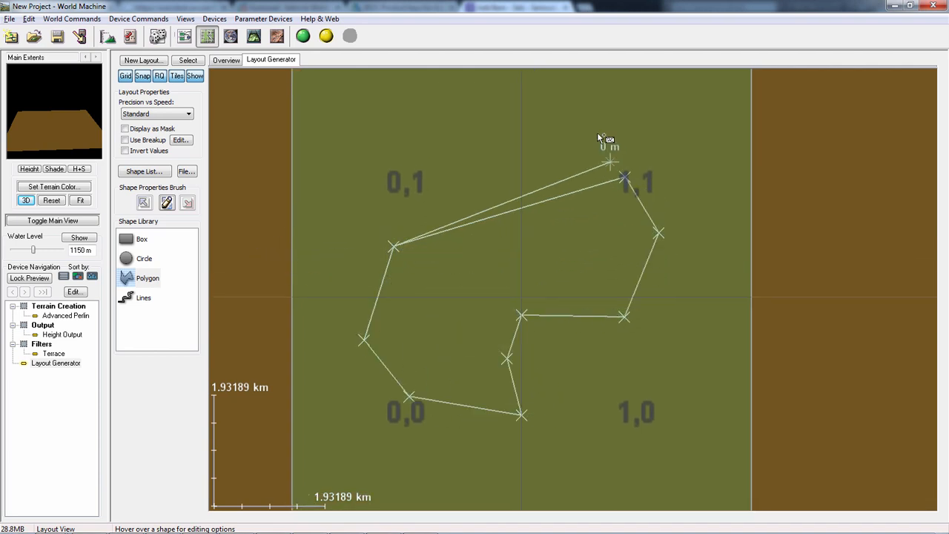
left_click(589, 98)
left_click(533, 87)
left_click(420, 96)
left_click(365, 113)
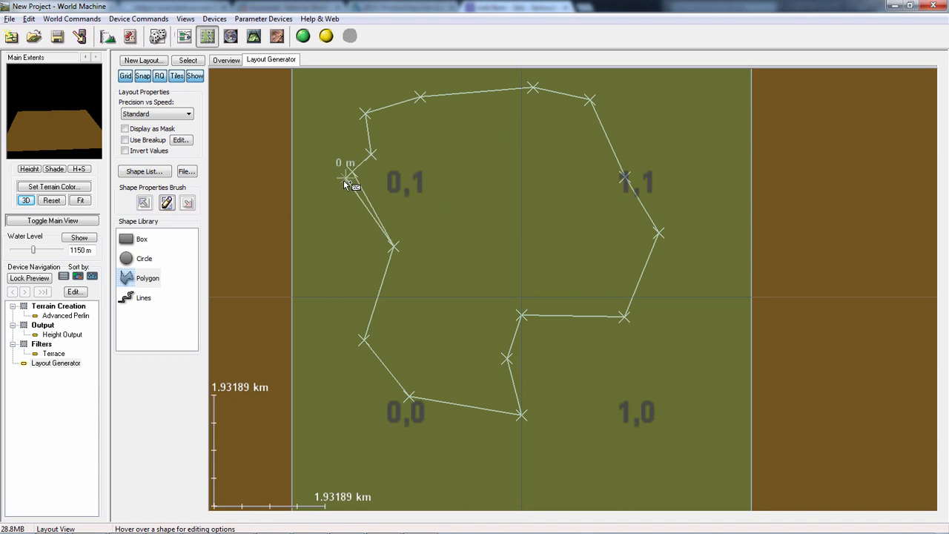
double_click(348, 176)
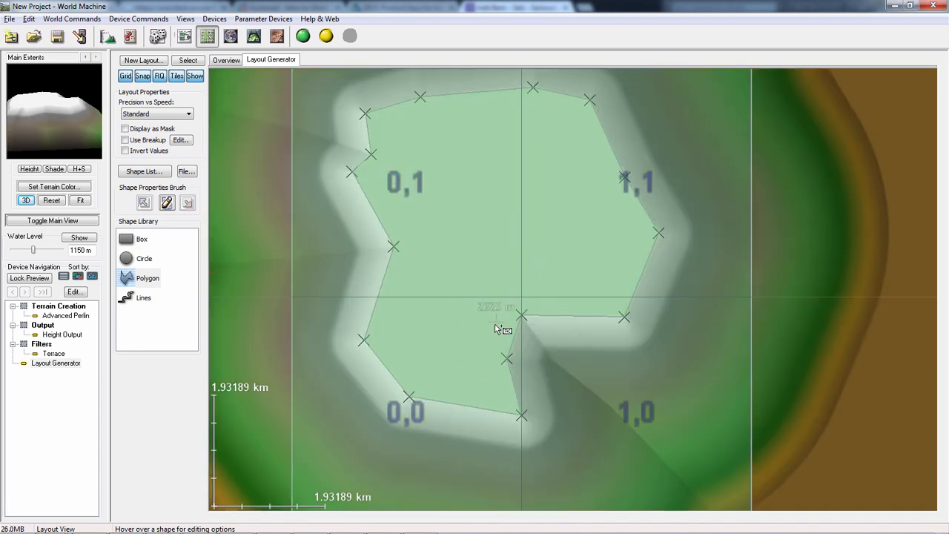
- Bring up the shape properties of the polygon in the Layout Generator
scroll(498, 328, "down", 3)
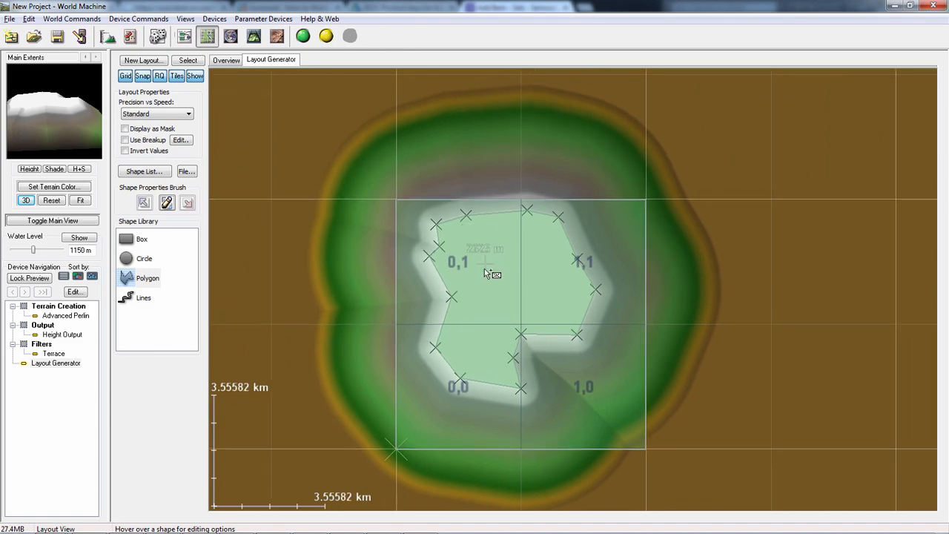
key("Escape")
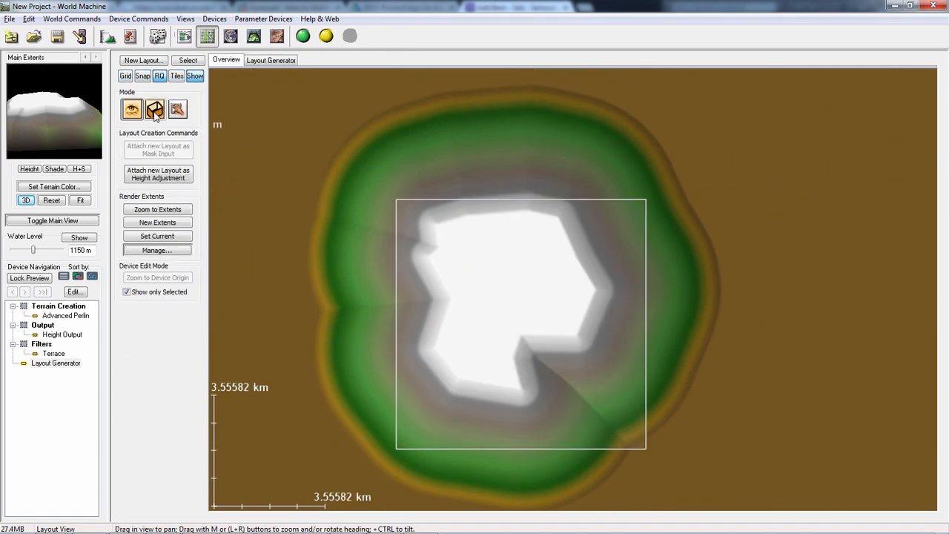
left_click(253, 62)
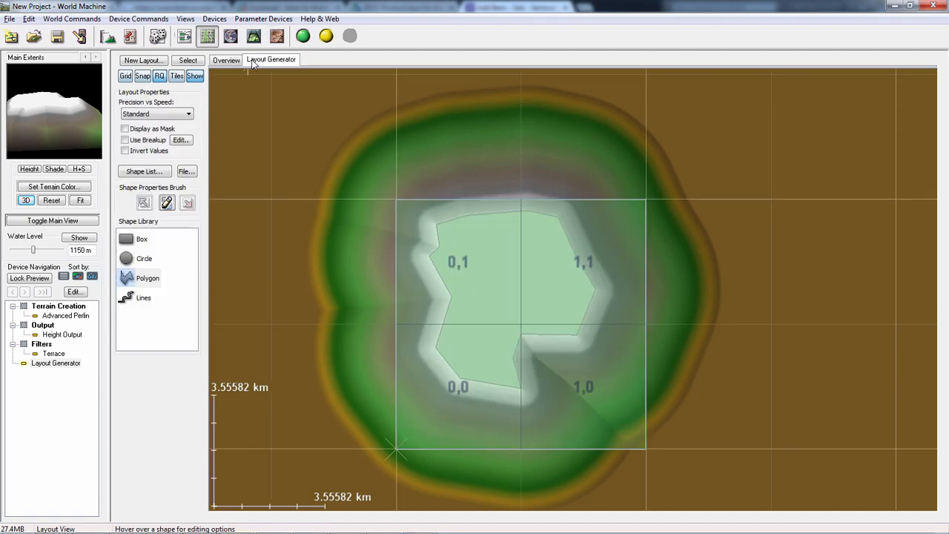
left_click(489, 273)
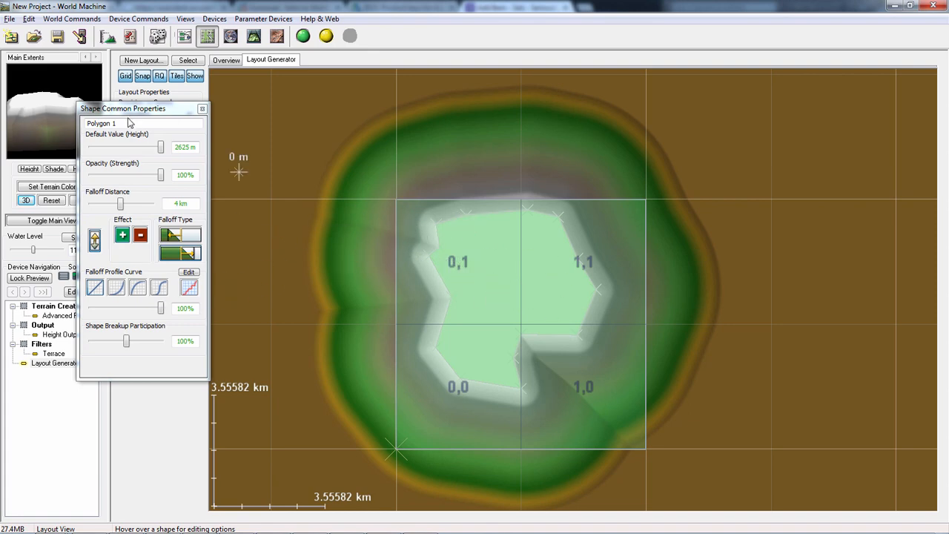
left_click_drag(105, 111, 242, 122)
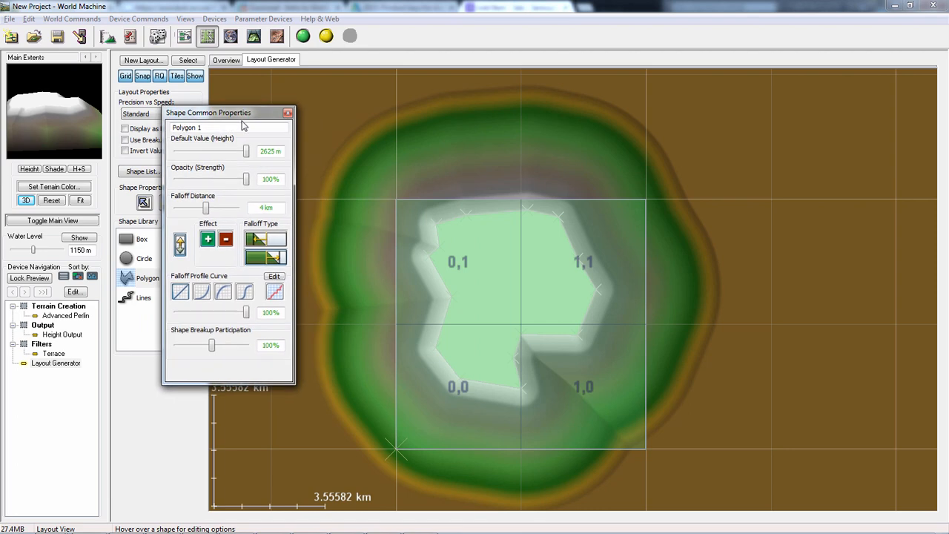
- Reshape the polygon's falloff profile curve into a staircase of five steep rises separated by gentle ledges
left_click(274, 277)
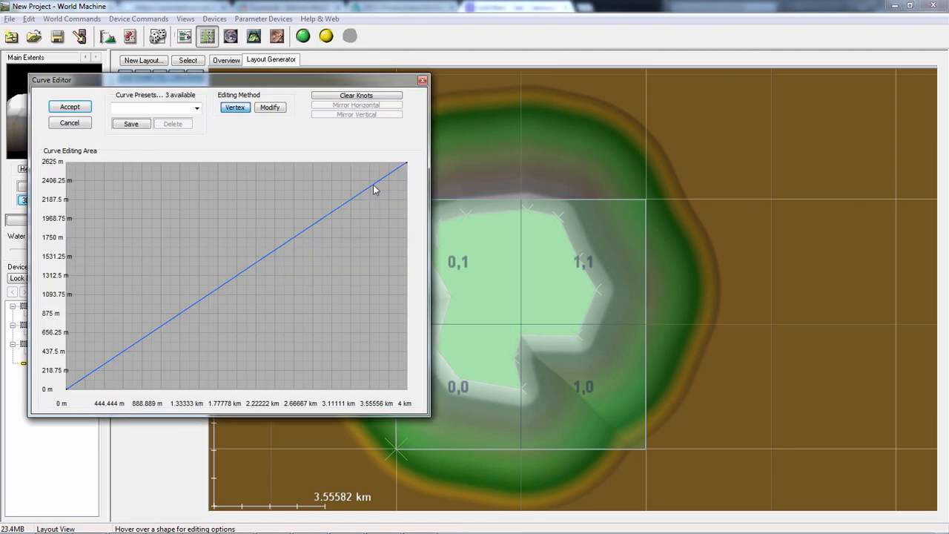
left_click_drag(373, 184, 267, 249)
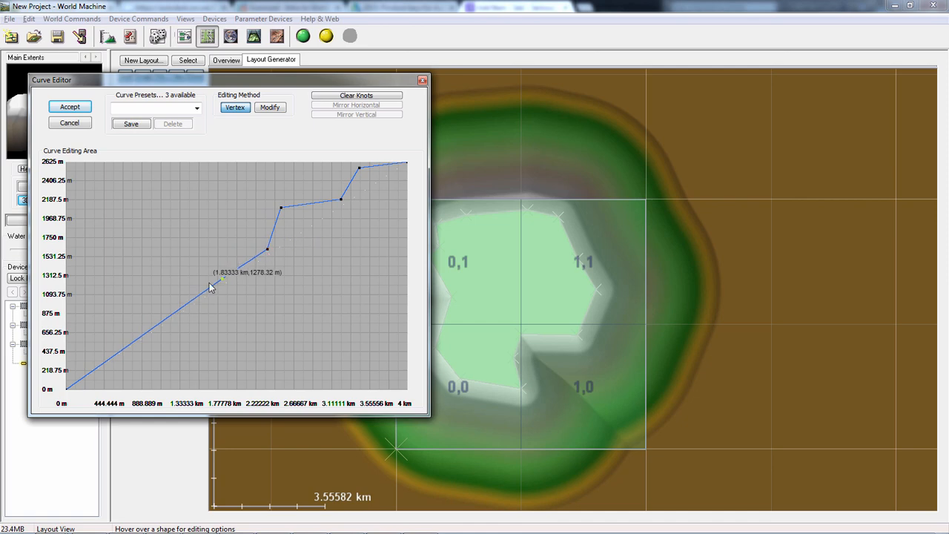
left_click_drag(210, 288, 223, 256)
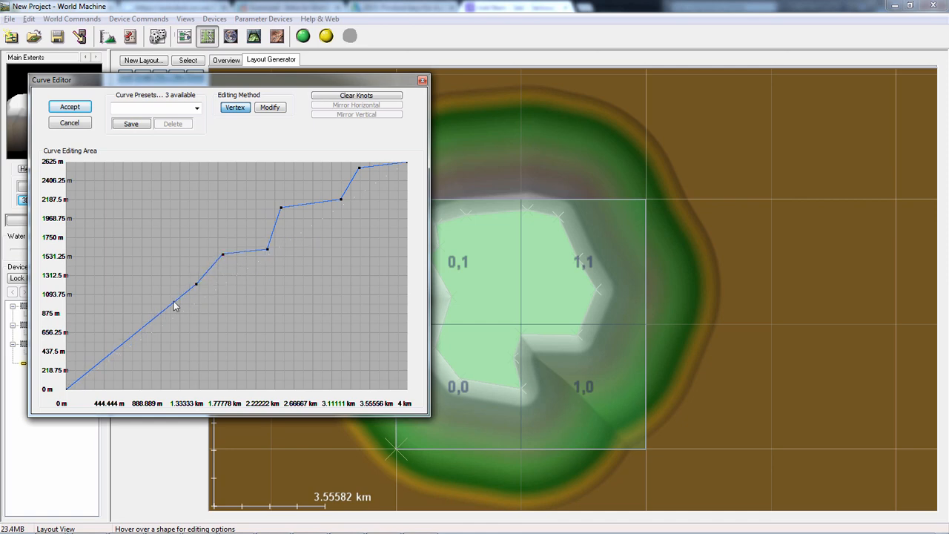
left_click_drag(176, 303, 184, 324)
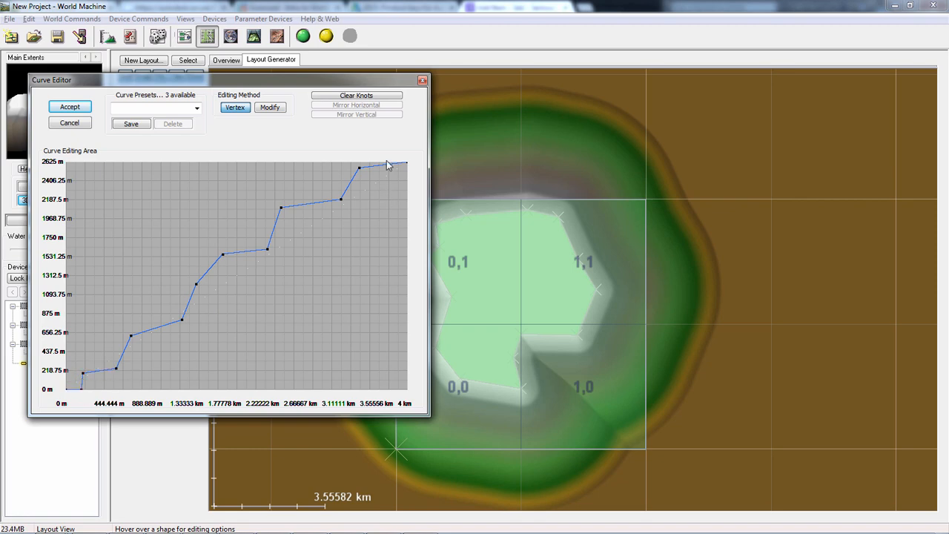
left_click(69, 107)
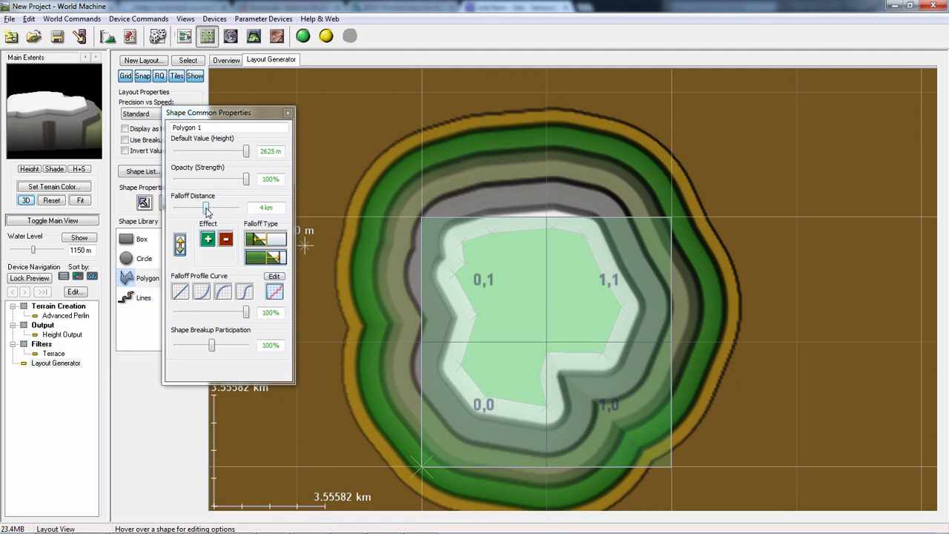
- Scale the polygon down to a small summit shape and set its falloff distance to about 2.94 km
mouse_move(207, 210)
left_mouse_down()
mouse_move(183, 210)
mouse_move(220, 218)
mouse_move(187, 210)
mouse_move(218, 212)
mouse_move(195, 210)
left_mouse_up()
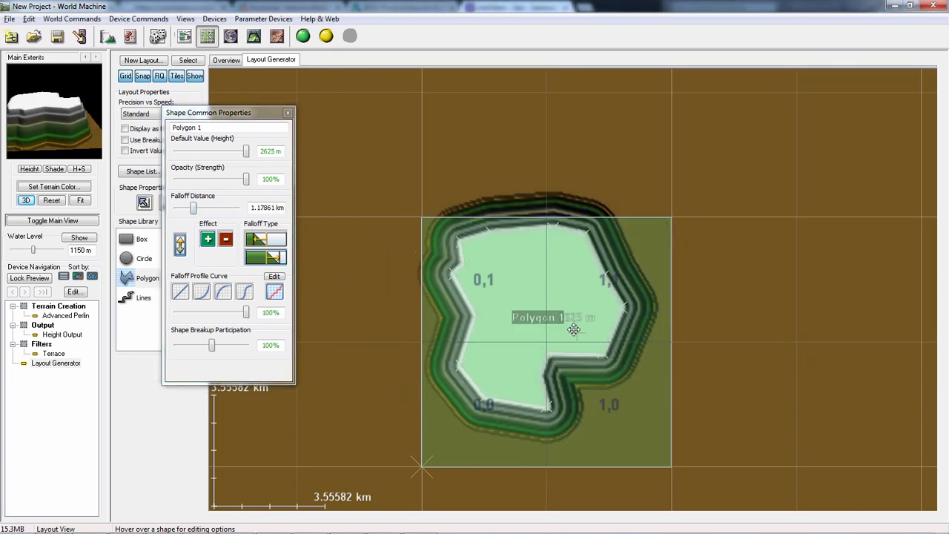
right_click(542, 269)
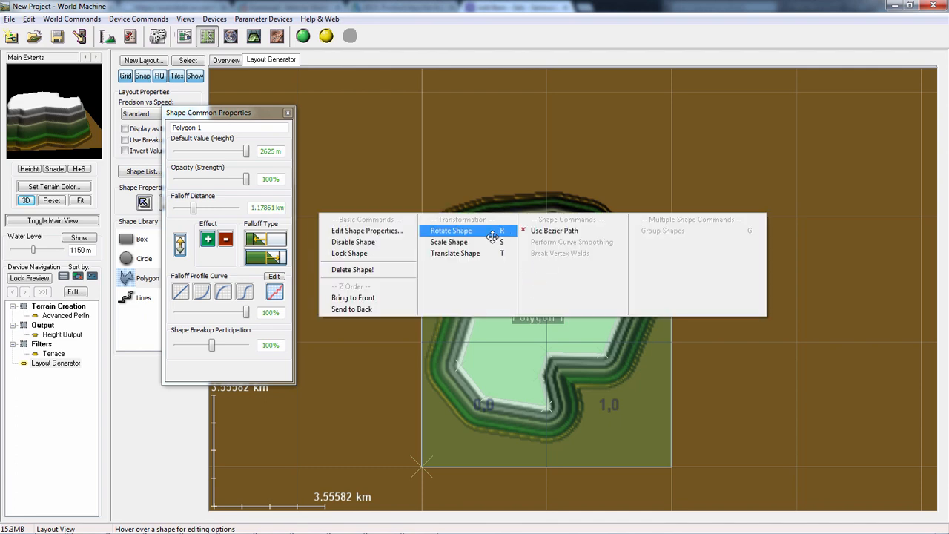
left_click(460, 242)
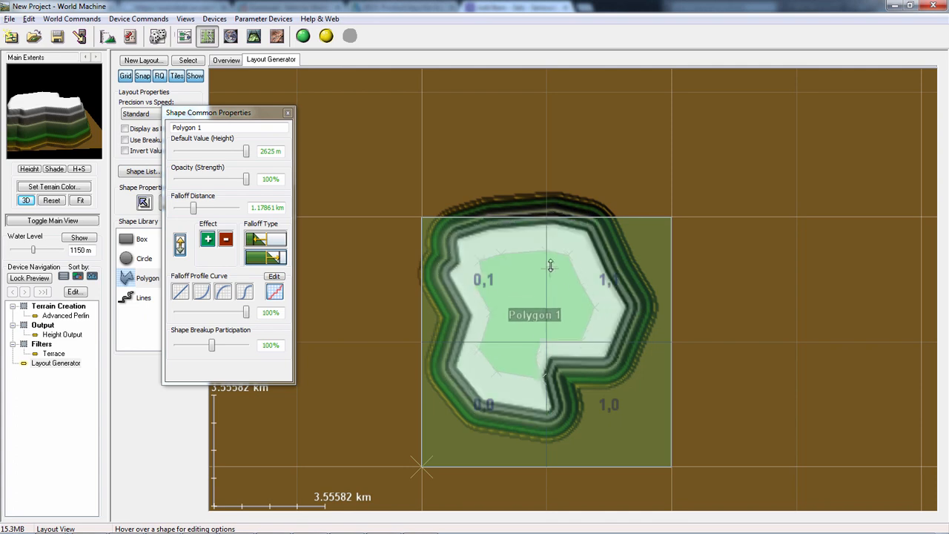
left_click(553, 241)
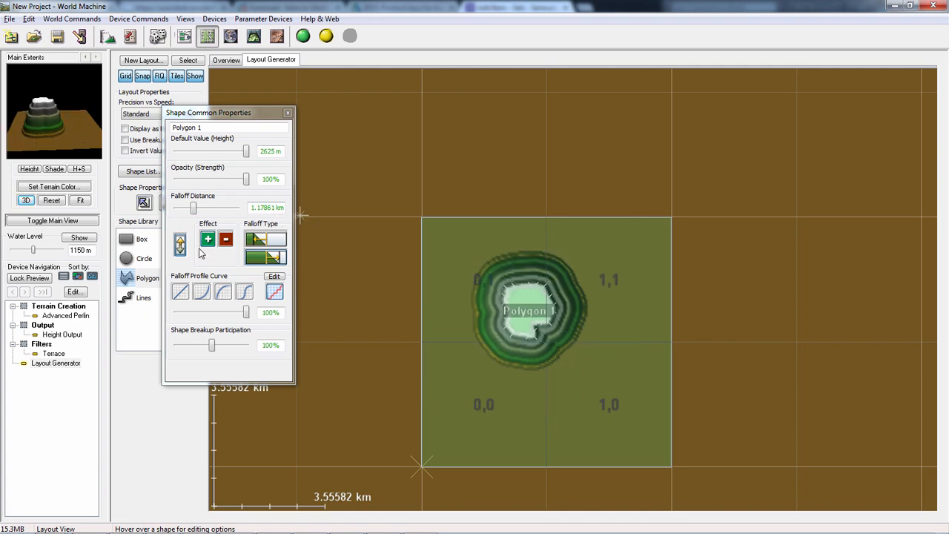
left_click_drag(195, 212, 205, 212)
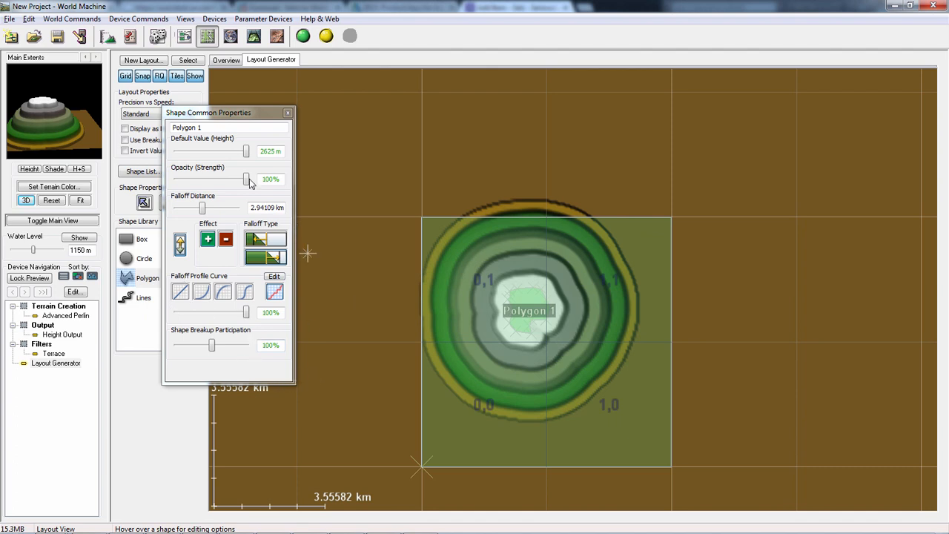
- Enable breakup for the layout with adjusted fractal breakup settings, and set the polygon's Shape Breakup Participation to 150%
left_click_drag(240, 116, 340, 132)
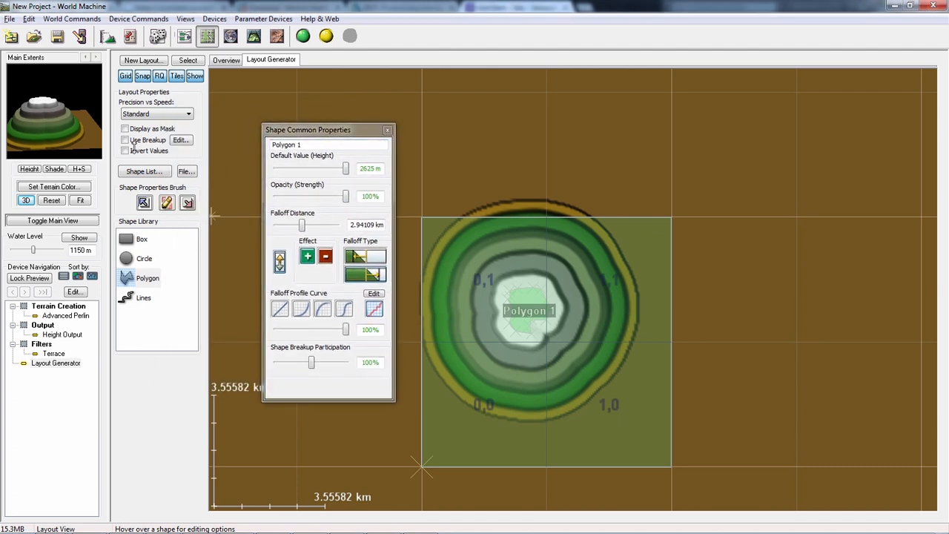
left_click(125, 140)
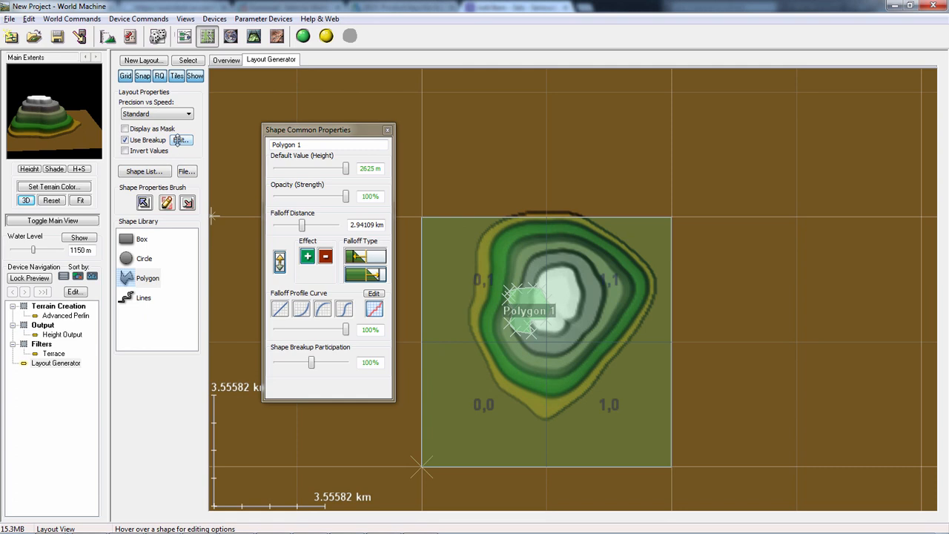
left_click(179, 140)
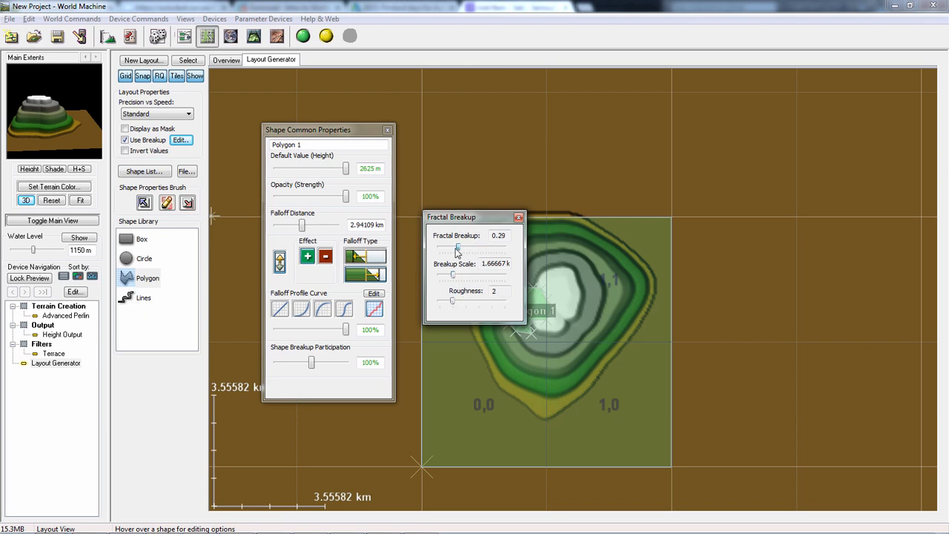
left_click(518, 218)
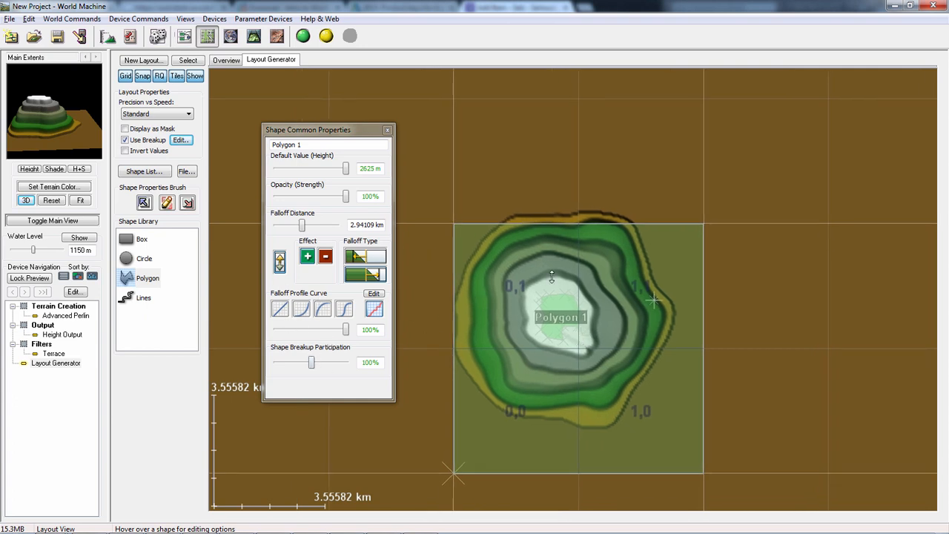
left_click_drag(312, 360, 331, 363)
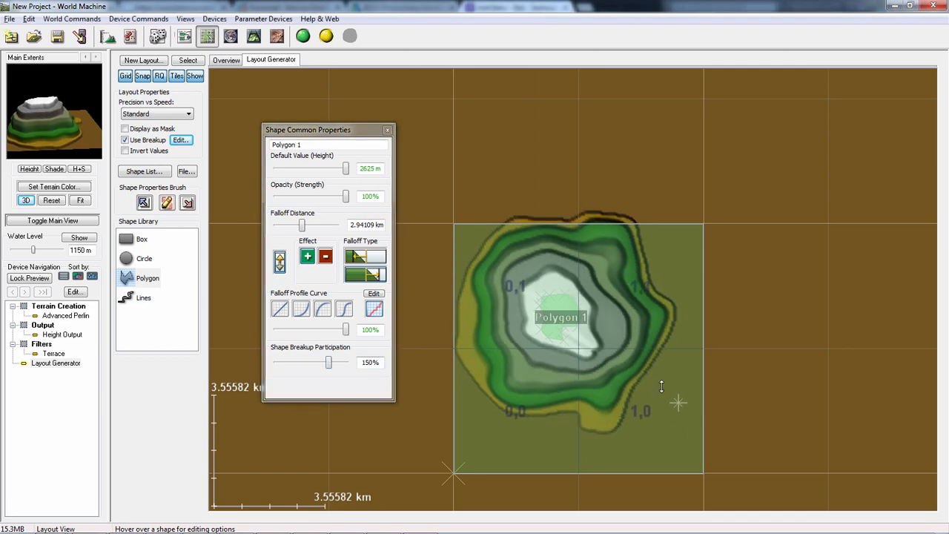
- Draw a box shape in the layout, overlapping the eastern flank of the polygon's mountain, and nudge it into place
scroll(645, 393, "up", 3)
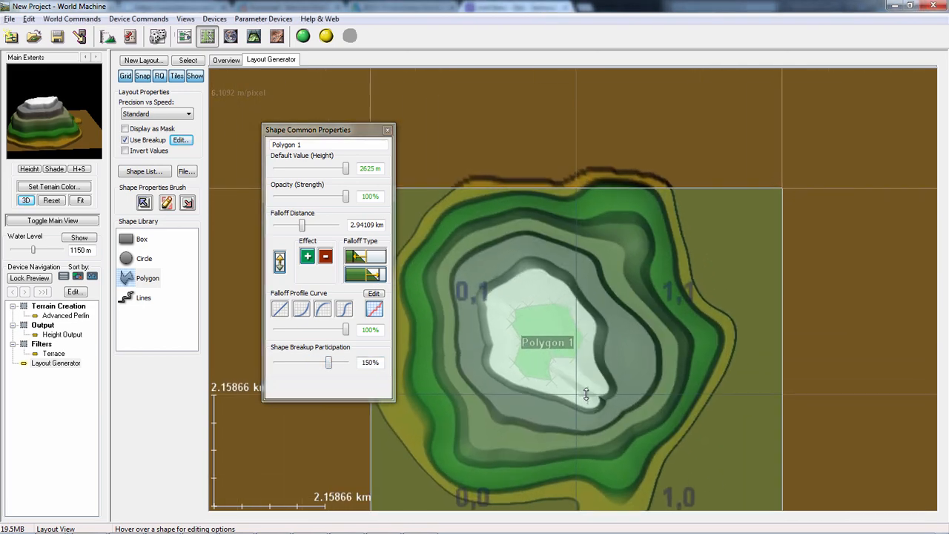
right_click_drag(585, 394, 558, 339)
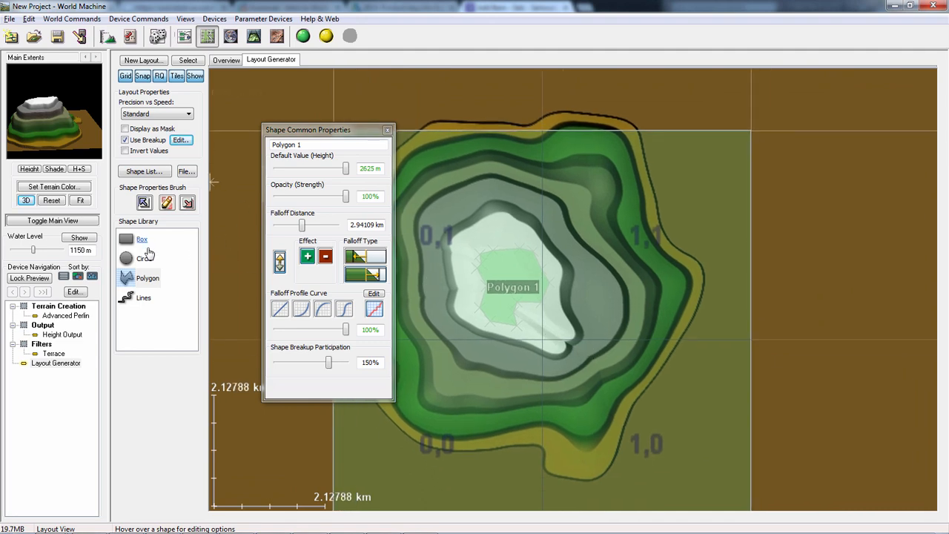
left_click(139, 240)
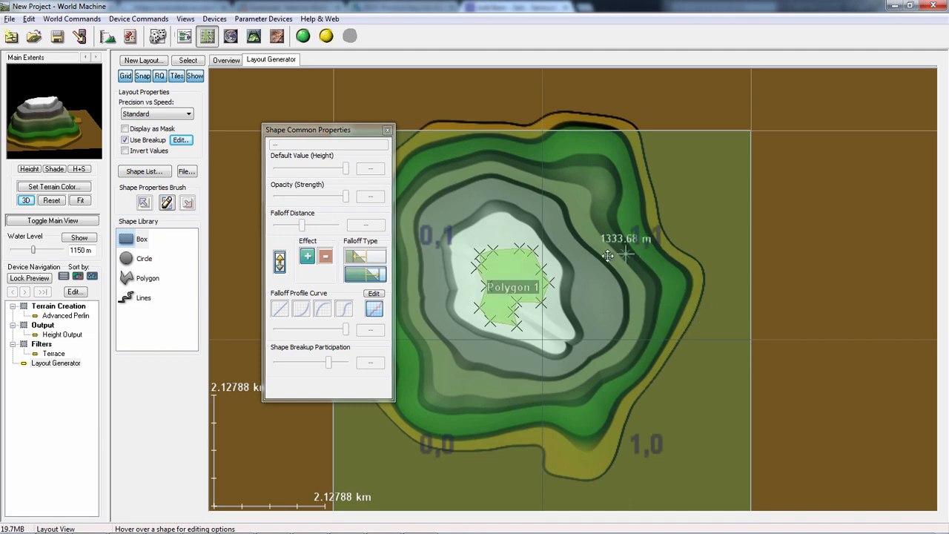
left_click_drag(529, 237, 710, 356)
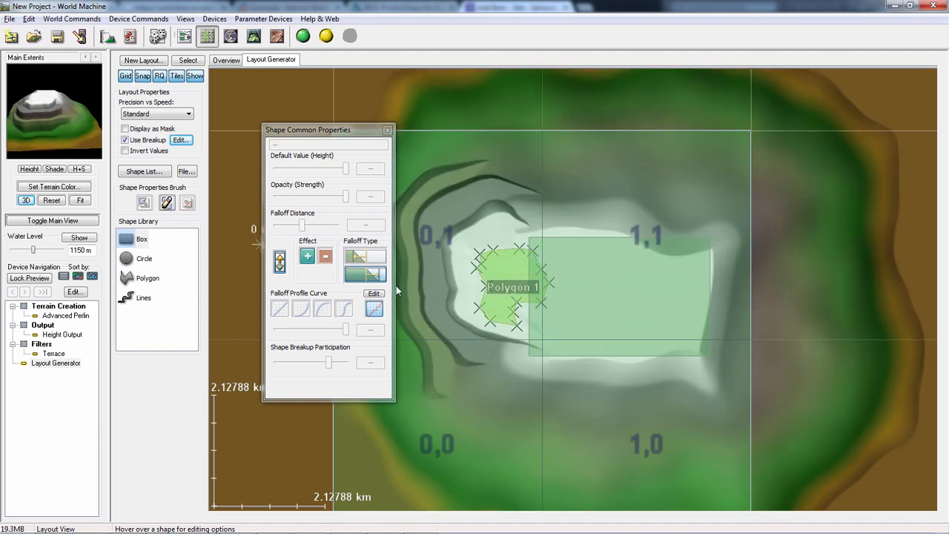
left_click(538, 301)
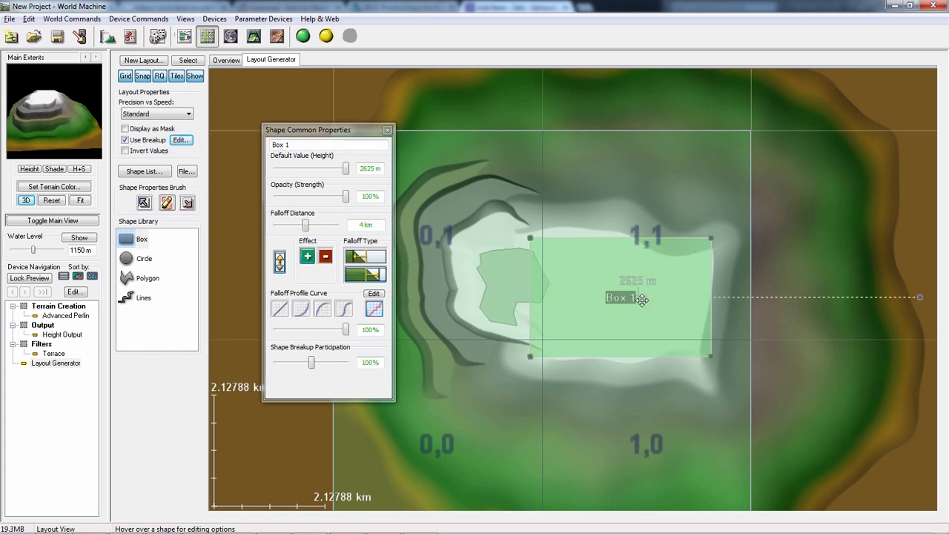
left_click_drag(648, 307, 648, 300)
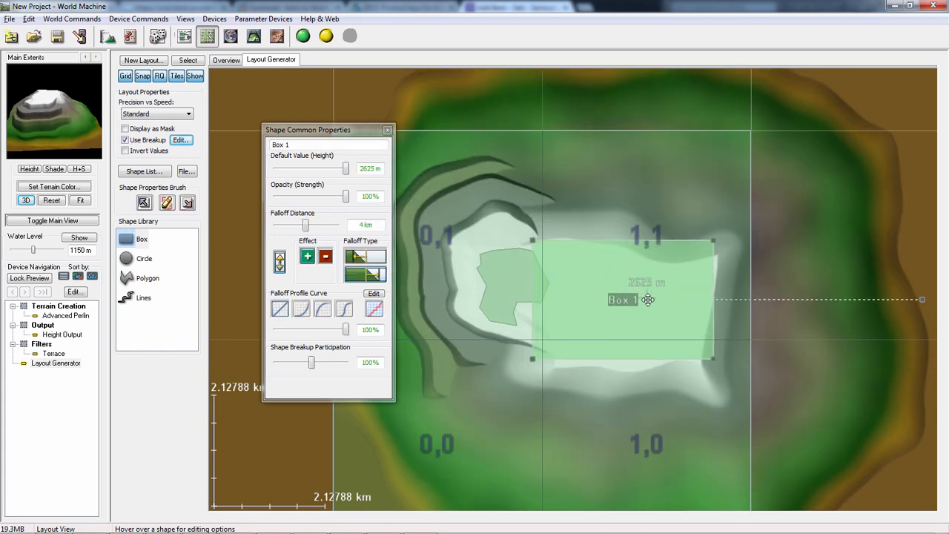
- Move the box off the summit and set its falloff distance to about 1.62 km and Shape Breakup Participation to 12%
left_click(295, 227)
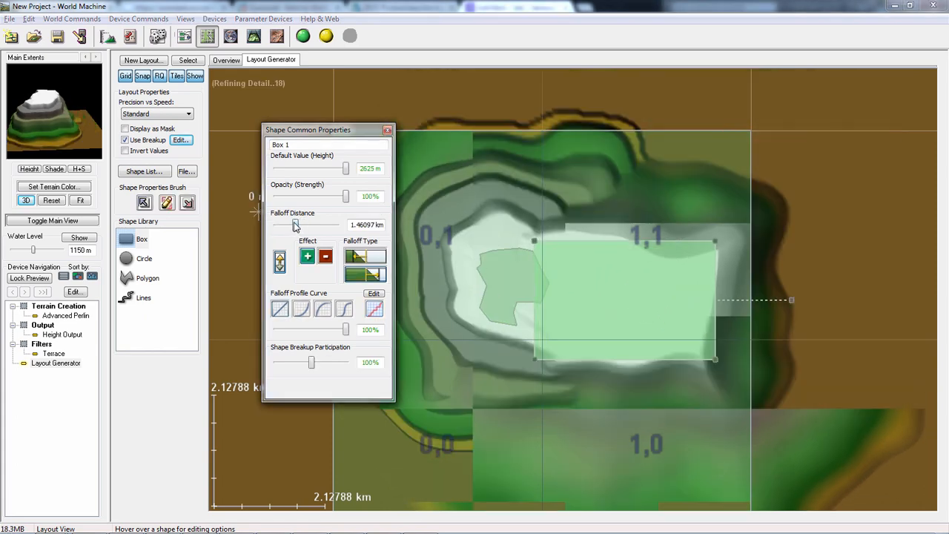
left_click_drag(589, 318, 642, 321)
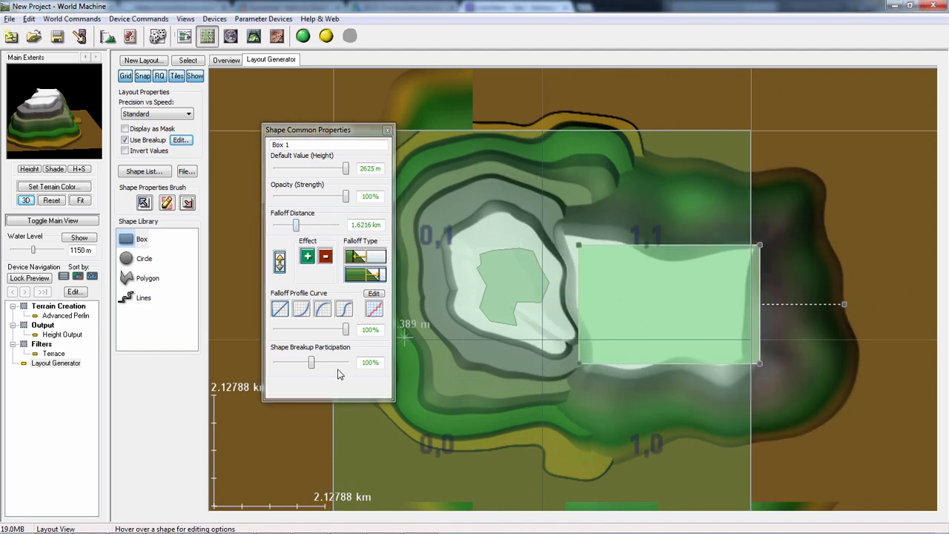
left_click_drag(66, 148, 74, 118)
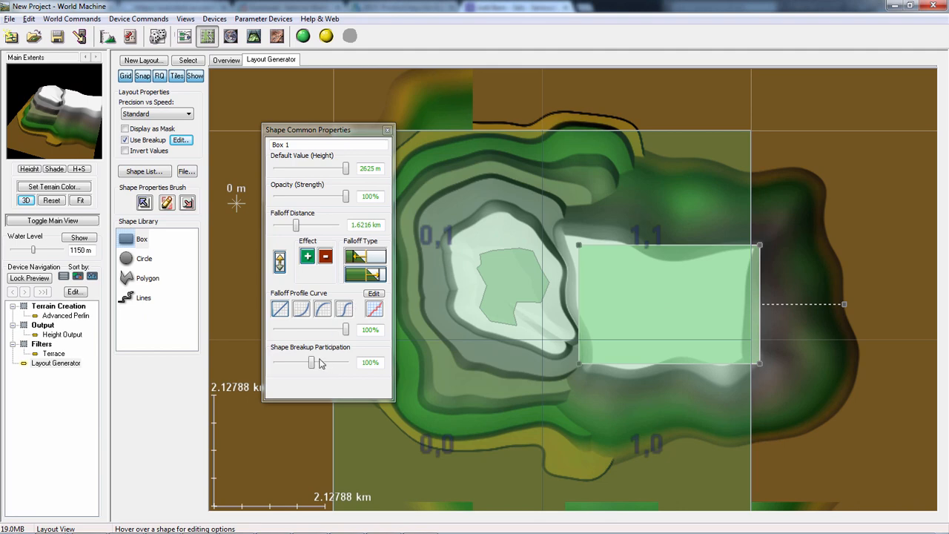
left_click_drag(312, 363, 281, 363)
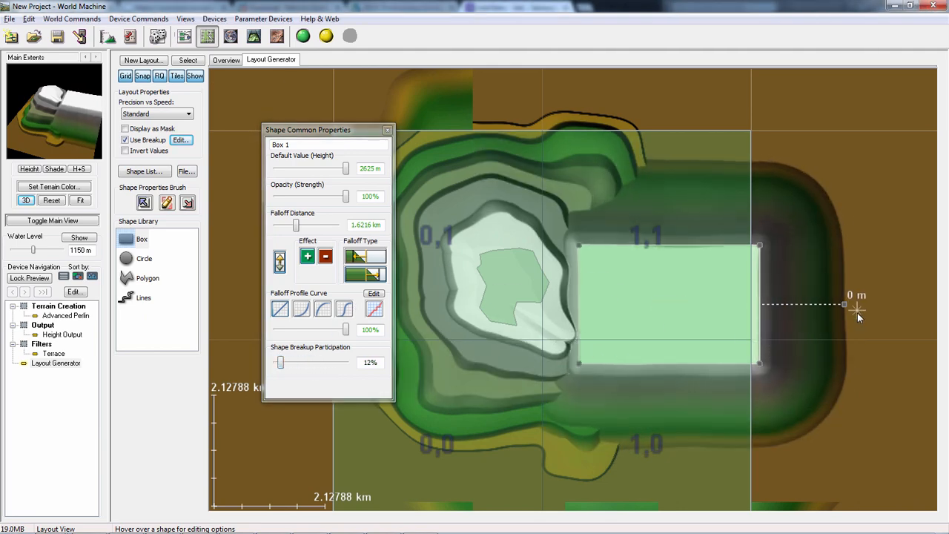
- Shift the box back against the summit polygon and shorten its falloff distance to about 375 m
left_click_drag(846, 305, 818, 304)
left_click_drag(717, 297, 650, 269)
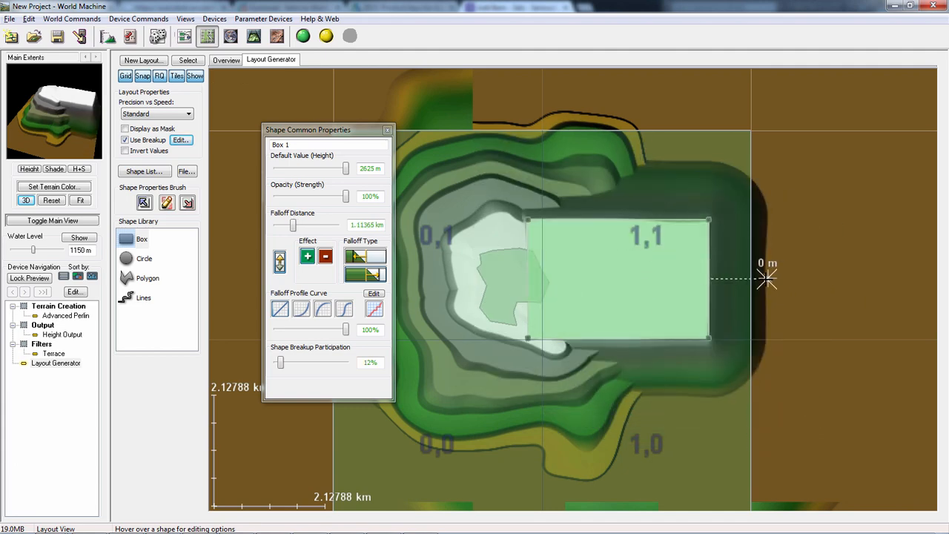
left_click_drag(767, 277, 728, 279)
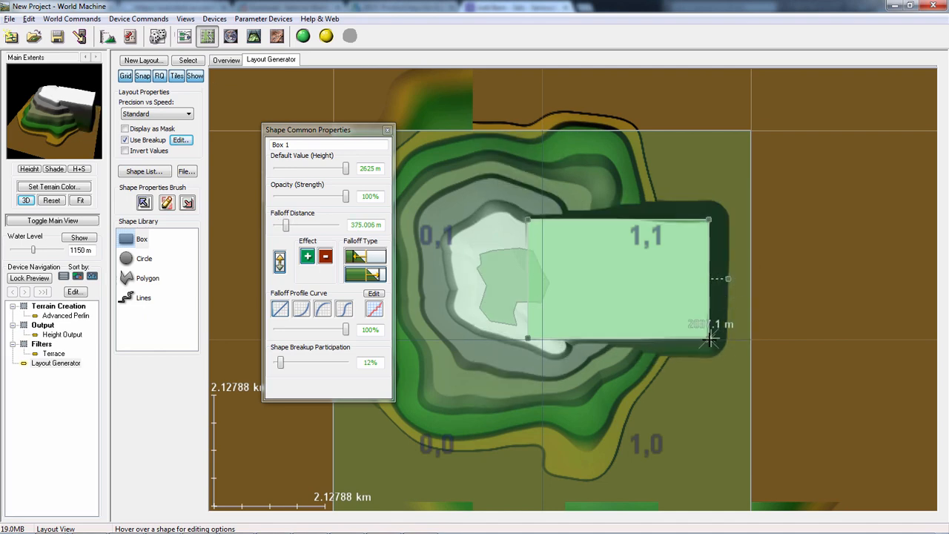
- Scale the box down to a smaller rectangle and switch its effect to subtractive so it carves into the mountain
right_click(669, 320)
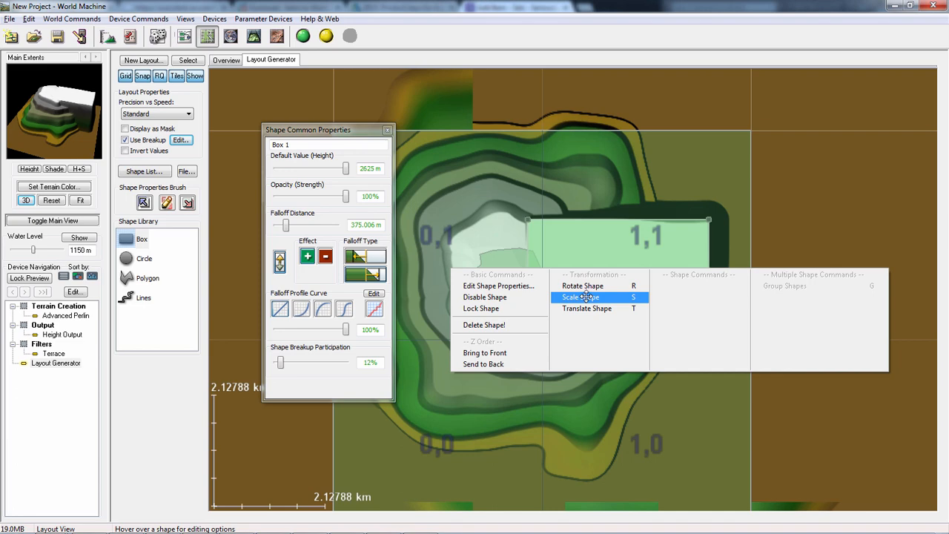
left_click(586, 297)
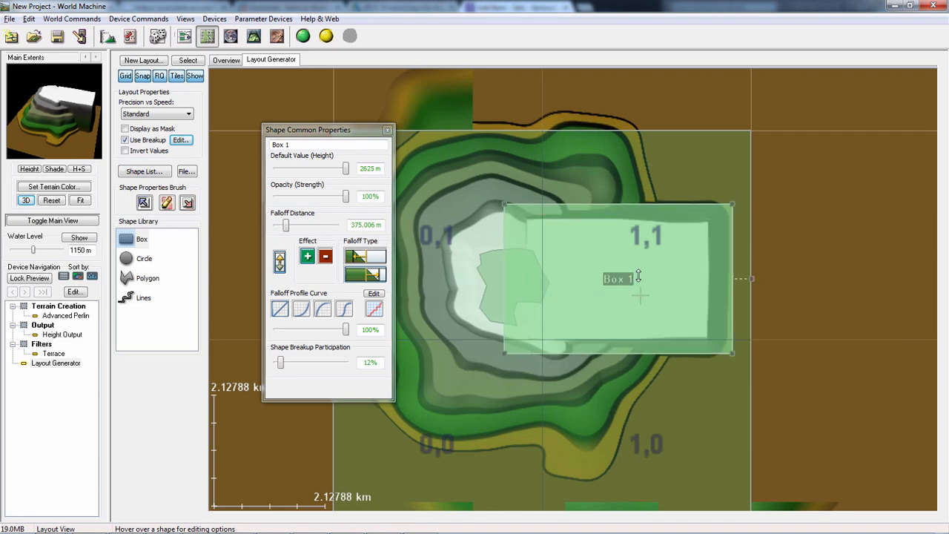
left_click_drag(638, 275, 637, 286)
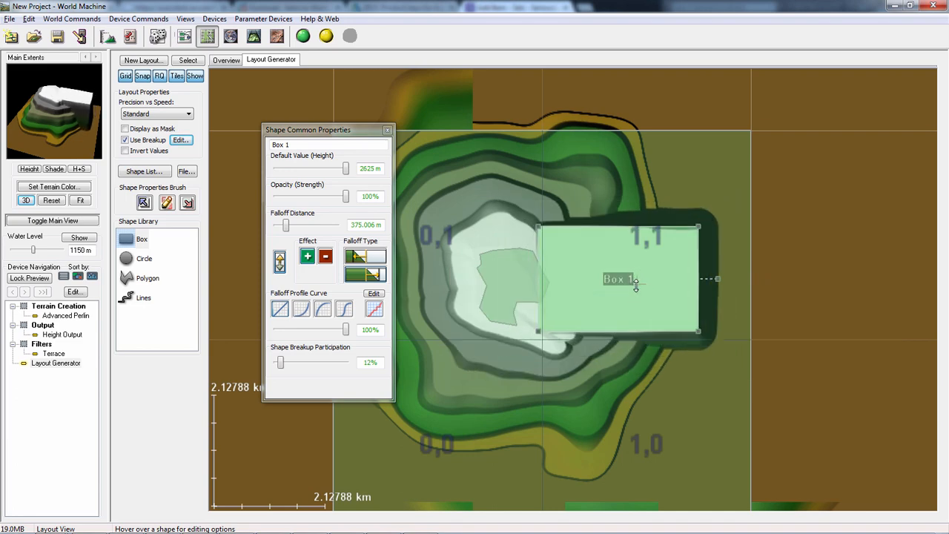
left_click(326, 258)
left_click_drag(62, 110, 18, 89)
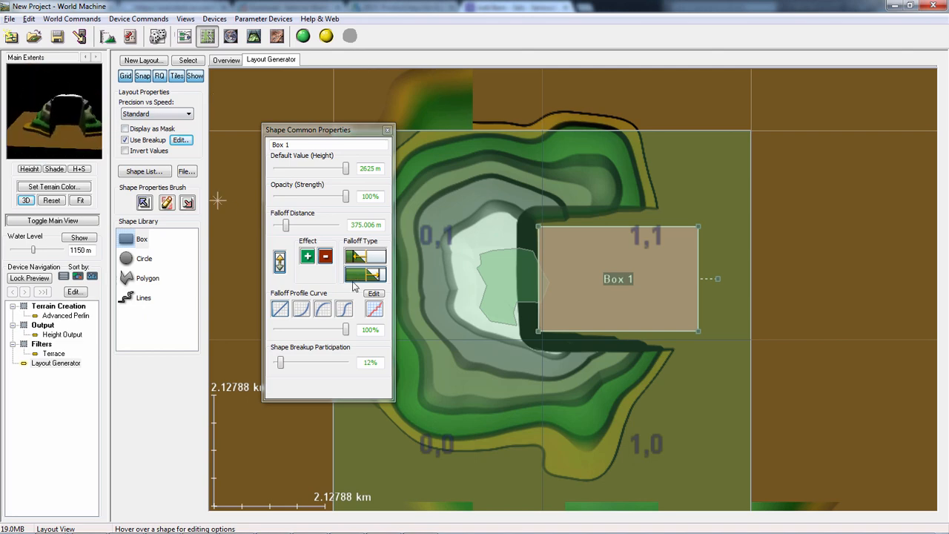
mouse_move(628, 306)
right_mouse_down()
mouse_move(626, 316)
mouse_move(645, 280)
mouse_move(632, 303)
right_mouse_up()
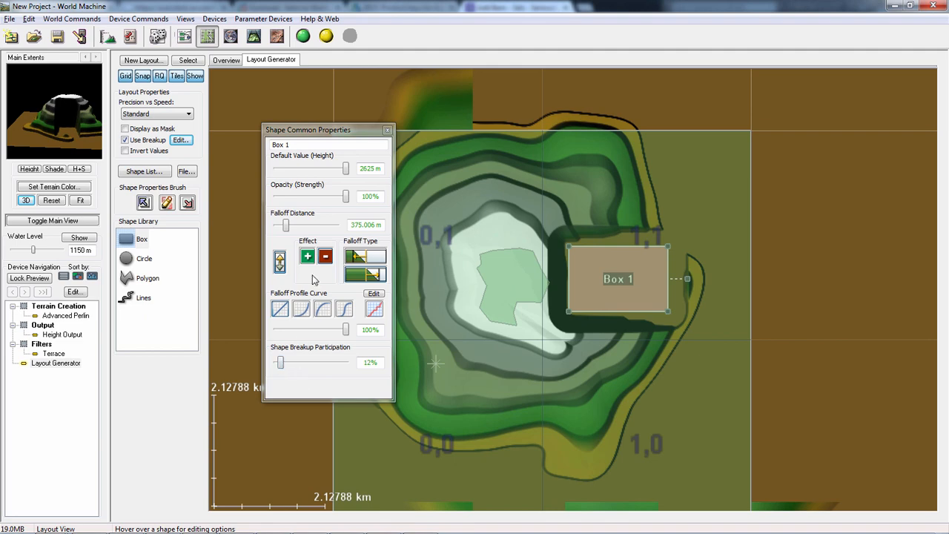
- Try the box's falloff at 0 m and about 3.24 km, settle on about 574 m, and enlarge the box into the summit
left_click_drag(288, 226, 282, 226)
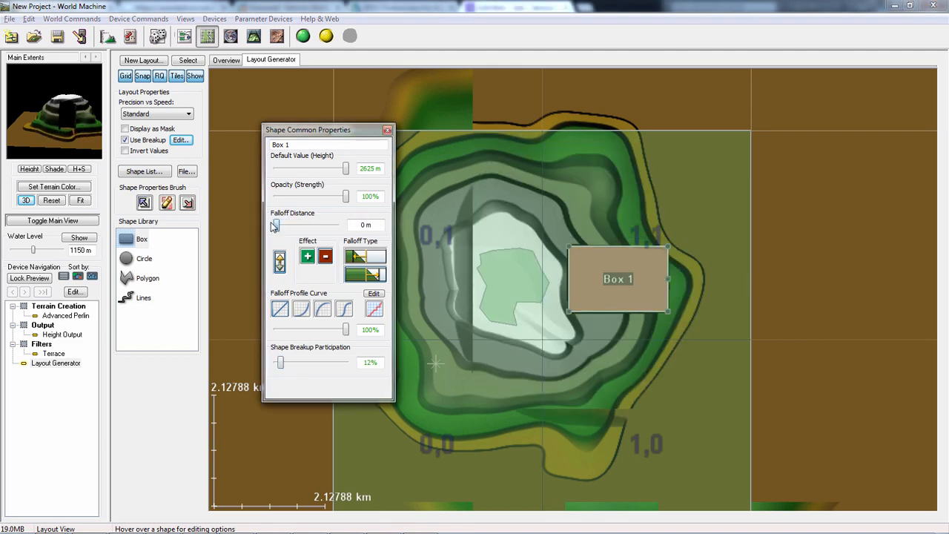
left_click_drag(275, 226, 308, 230)
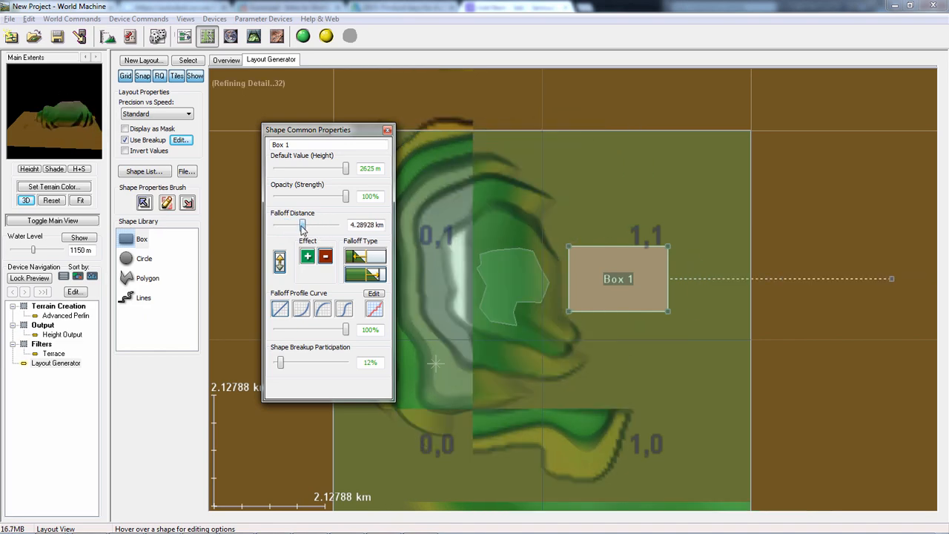
left_click_drag(82, 134, 86, 141)
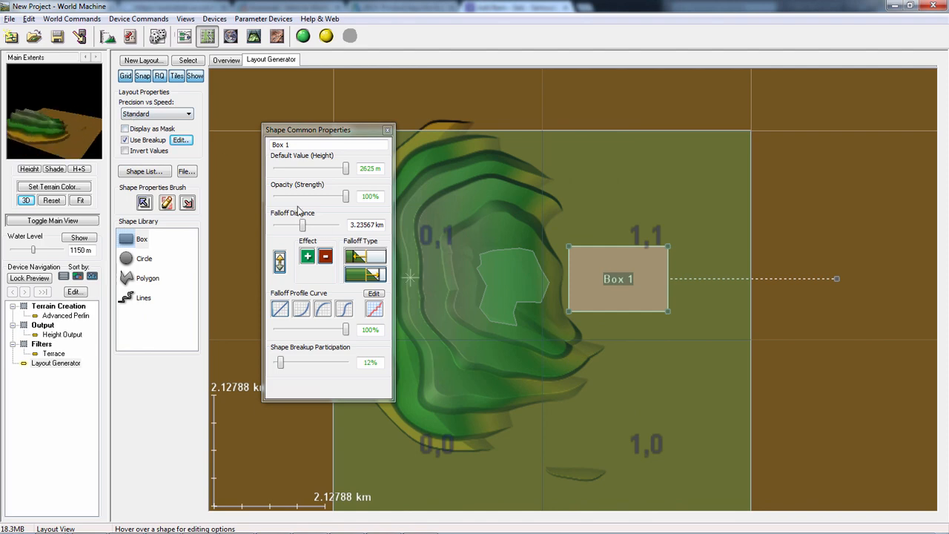
mouse_move(303, 230)
left_mouse_down()
mouse_move(311, 226)
mouse_move(275, 225)
mouse_move(288, 225)
left_mouse_up()
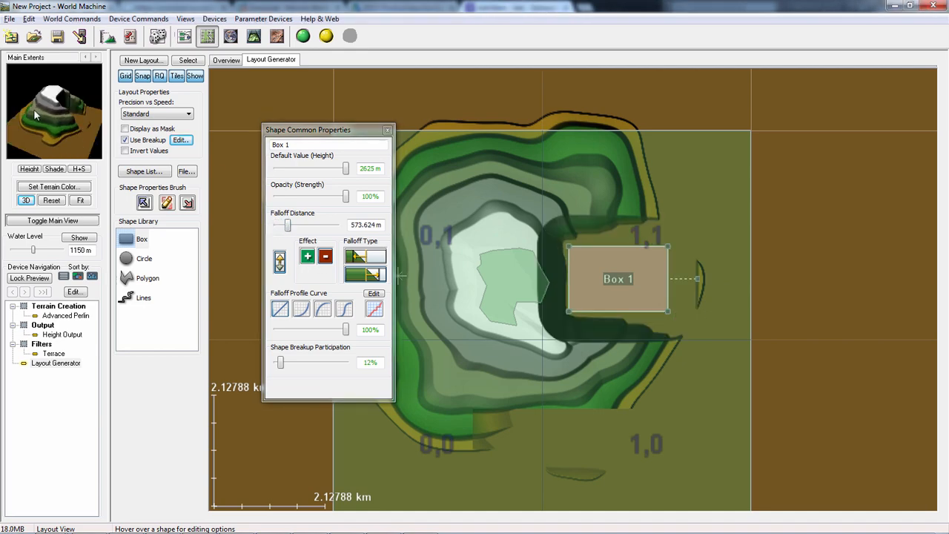
left_click_drag(34, 114, 84, 141)
left_click_drag(632, 298, 624, 280)
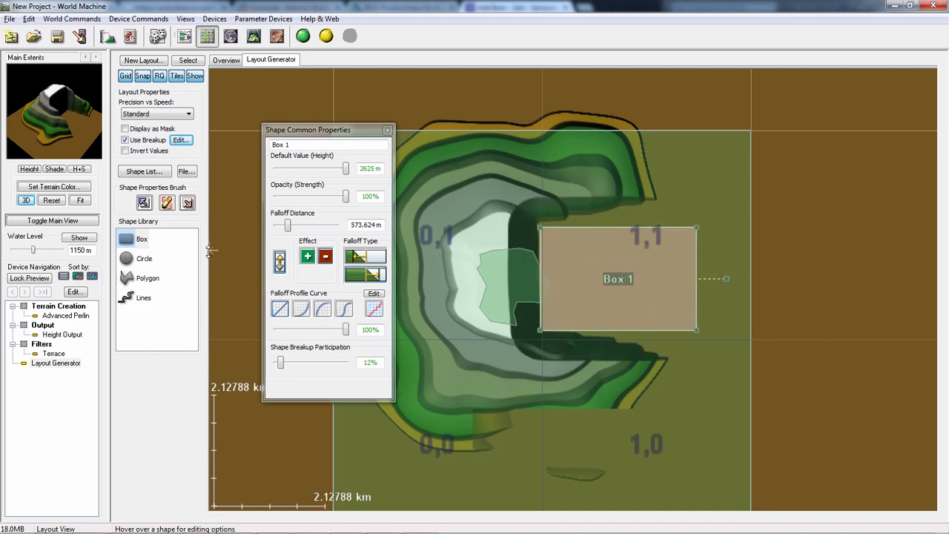
left_click(387, 130)
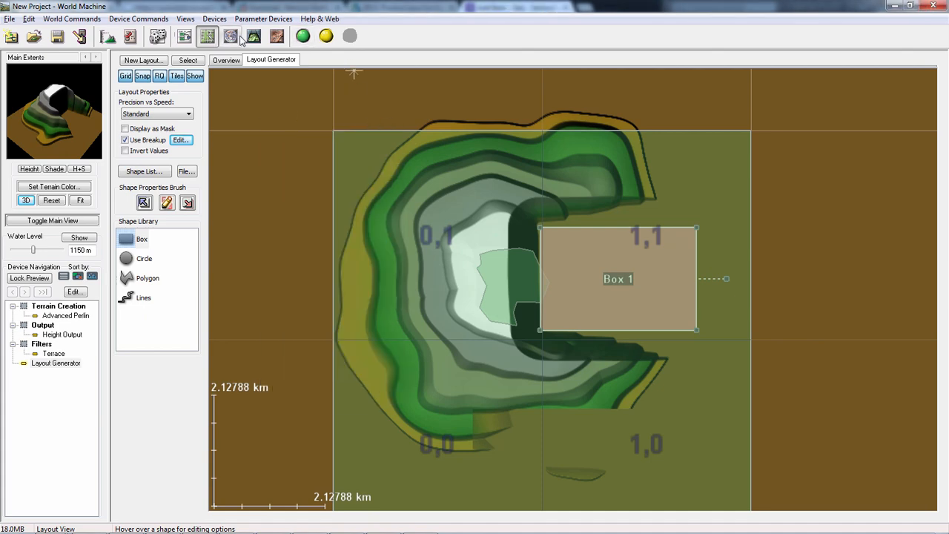
- Wire the Layout Generator's output to the Advanced Perlin's Shaping Guide input in the Device Workview and inspect the 3D preview
left_click(185, 36)
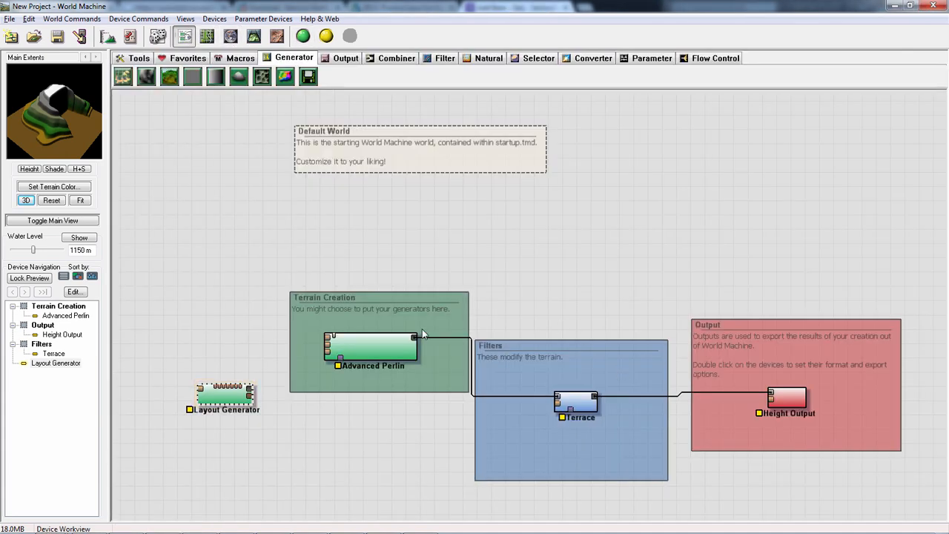
left_click_drag(281, 399, 327, 341)
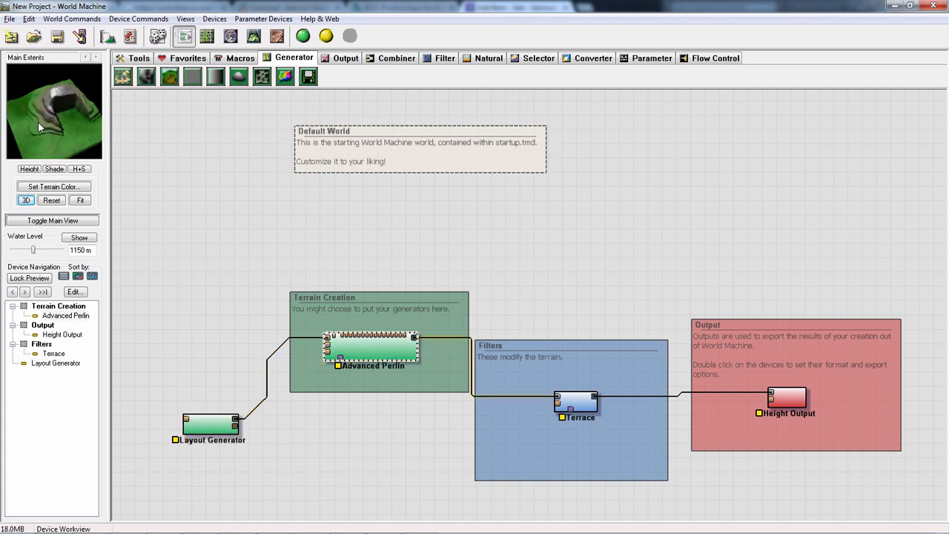
left_click_drag(39, 127, 44, 158)
- Wire the Layout Generator's output to the Advanced Perlin's Mask Input and delete the Shaping Guide wire
left_click_drag(235, 419, 341, 359)
left_click(366, 346)
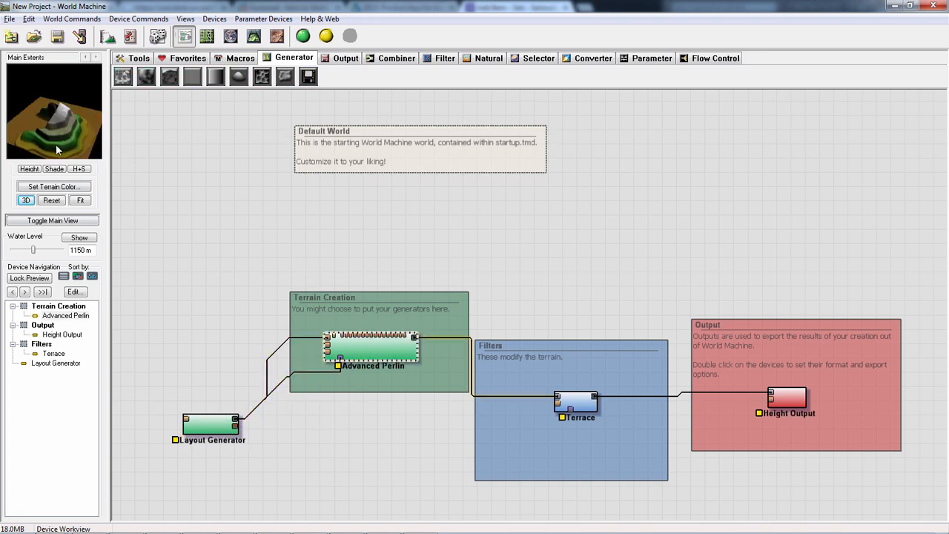
left_click(281, 344)
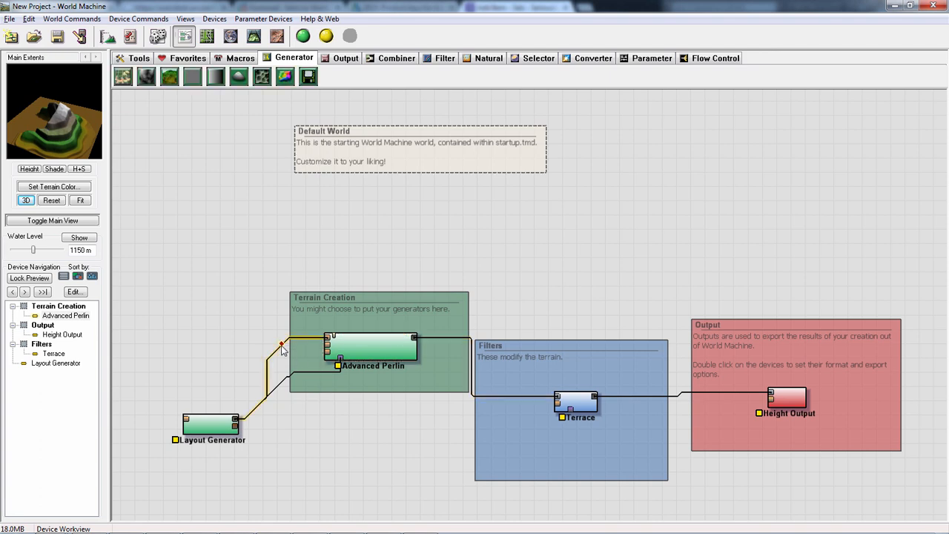
right_click(280, 355)
left_click(264, 366)
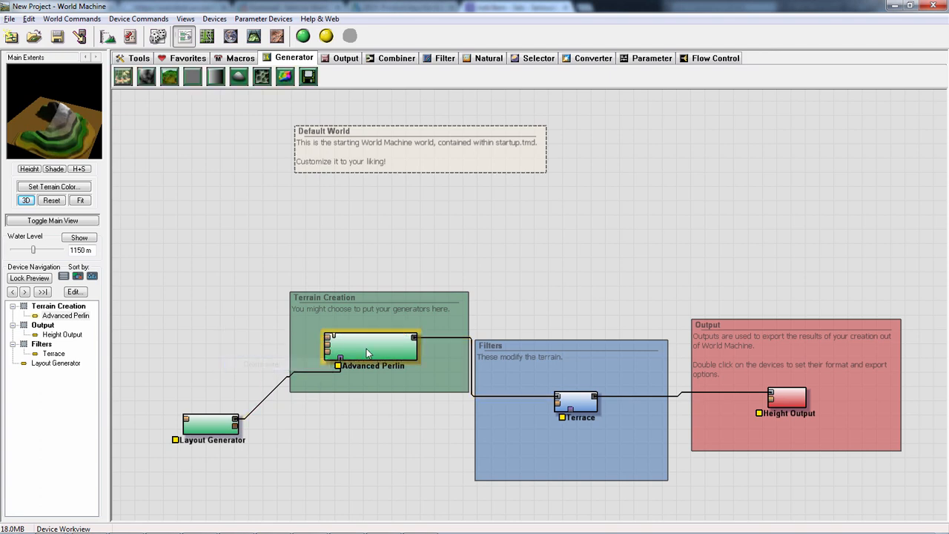
- Reposition the Layout Generator and Advanced Perlin devices slightly, and check the Advanced Perlin's settings
mouse_move(198, 429)
left_mouse_down()
mouse_move(278, 439)
mouse_move(185, 416)
left_mouse_up()
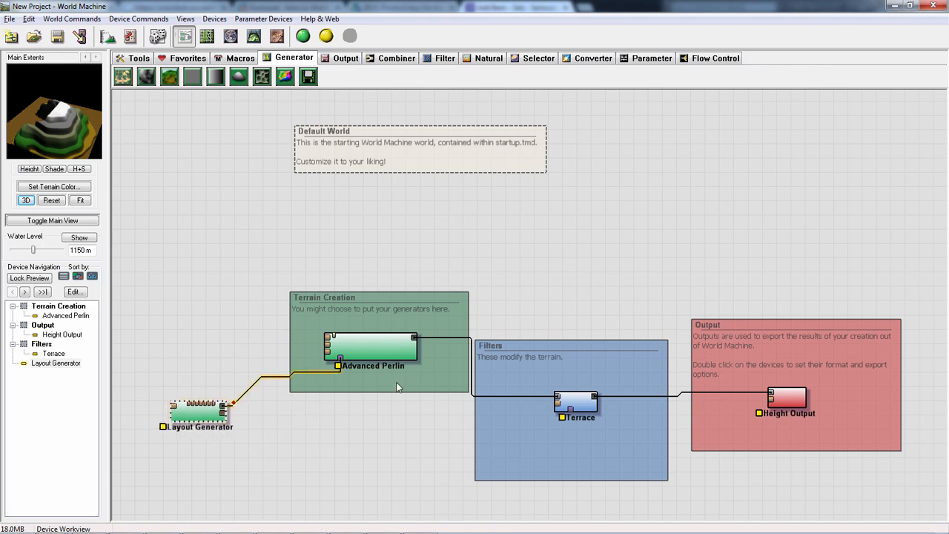
left_click_drag(415, 347, 388, 333)
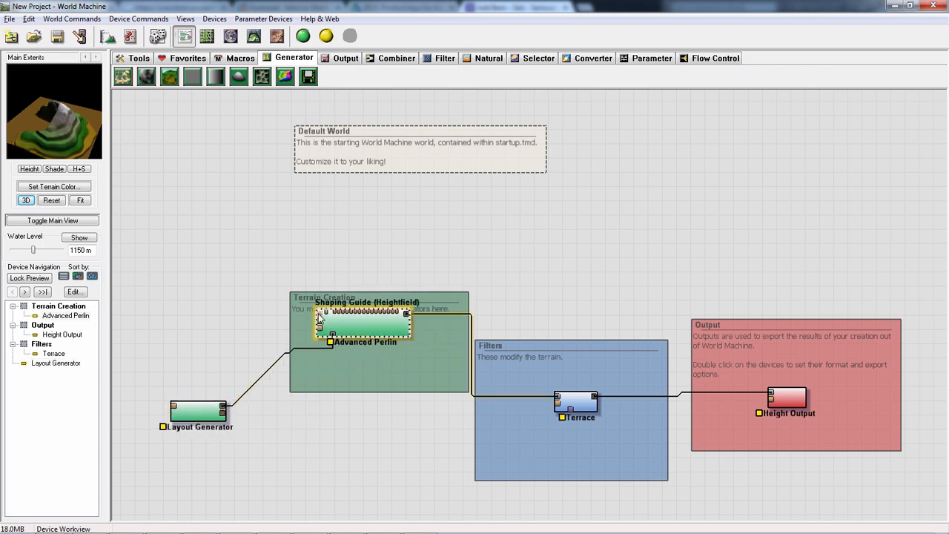
double_click(344, 326)
left_click_drag(387, 177, 365, 168)
left_click(361, 368)
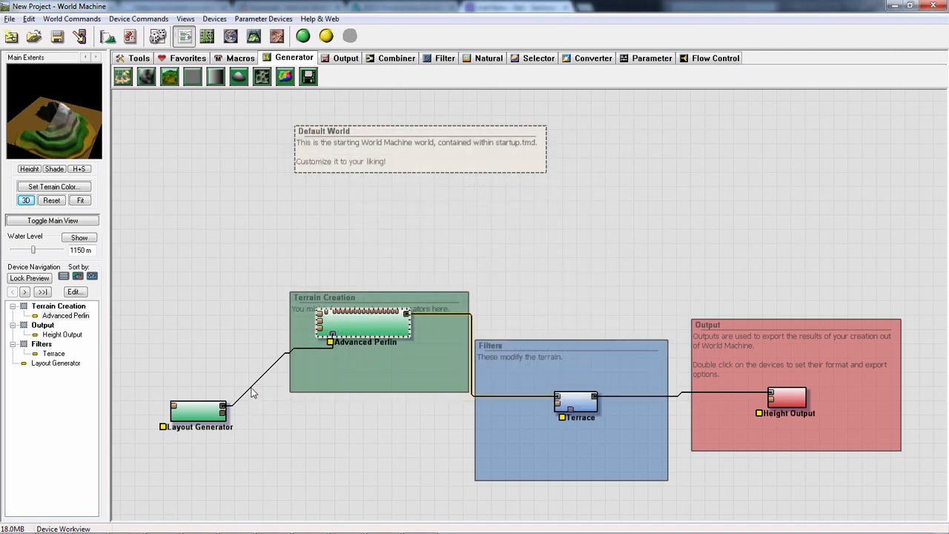
- Rewire the Layout Generator's output from the Advanced Perlin's Mask Input to its Shaping Guide input, deleting the mask wire
key("F6")
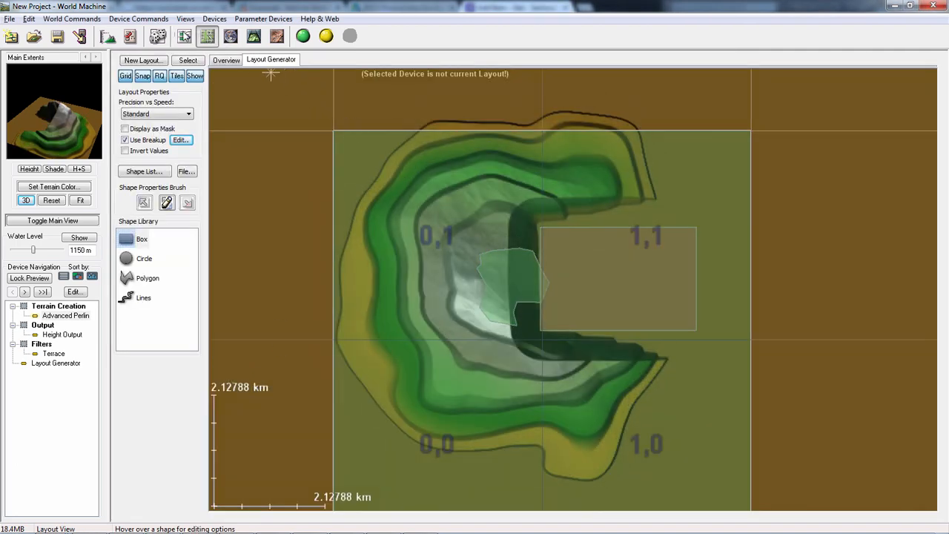
key("F5")
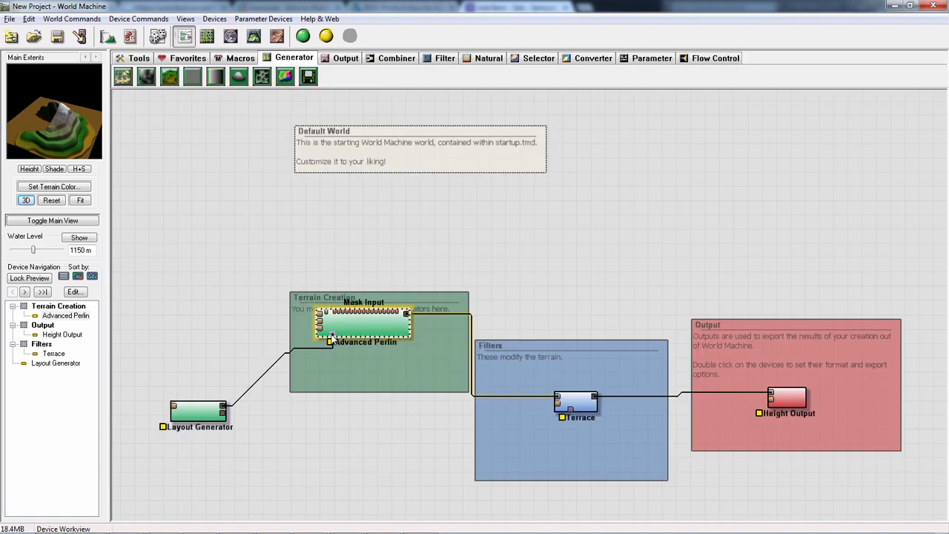
left_click_drag(222, 406, 319, 315)
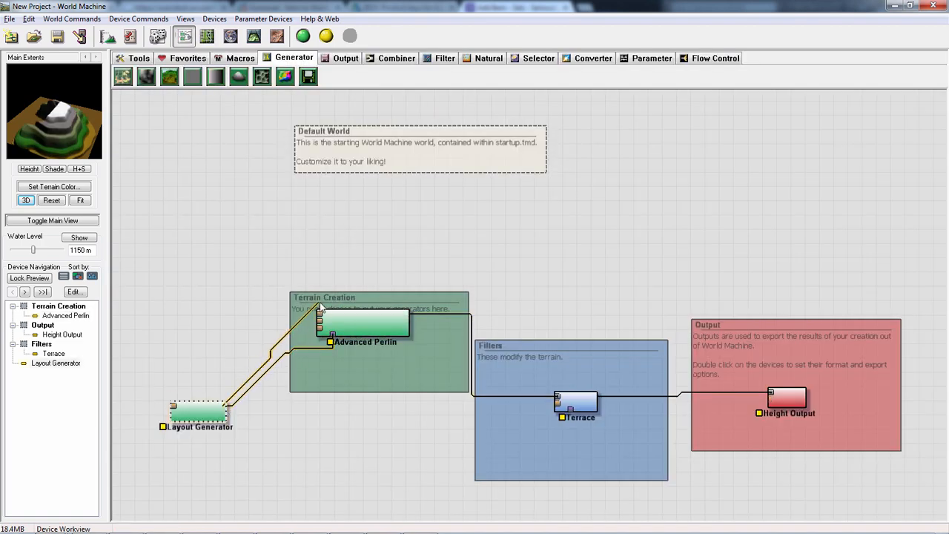
right_click(301, 351)
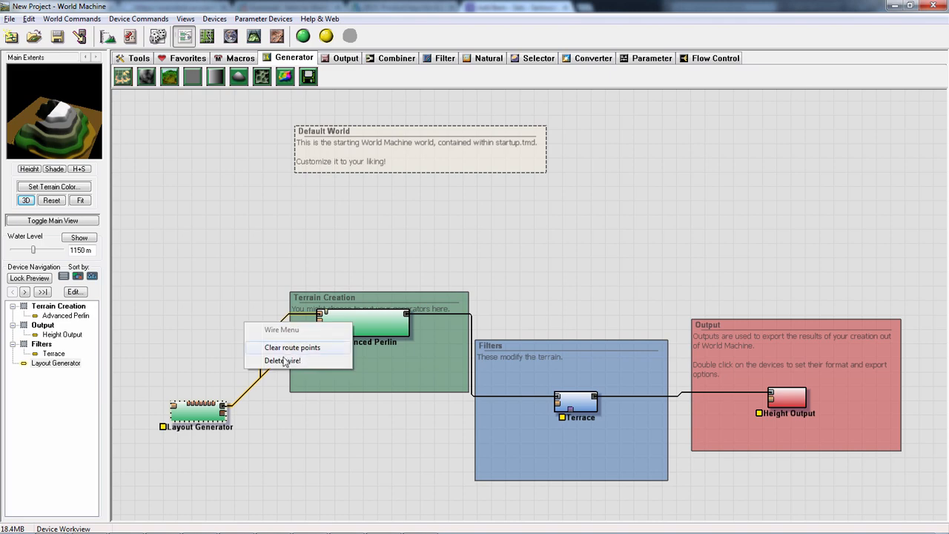
left_click(288, 361)
left_click(369, 336)
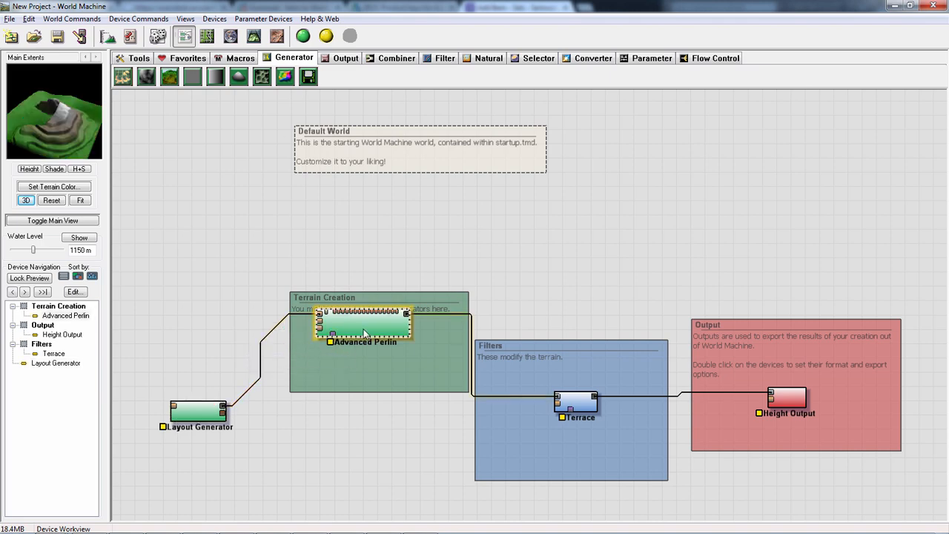
- Set the Advanced Perlin's feature scale to about 3.67 km and its shapeguide lead-in level to 0, and inspect the preview
double_click(364, 331)
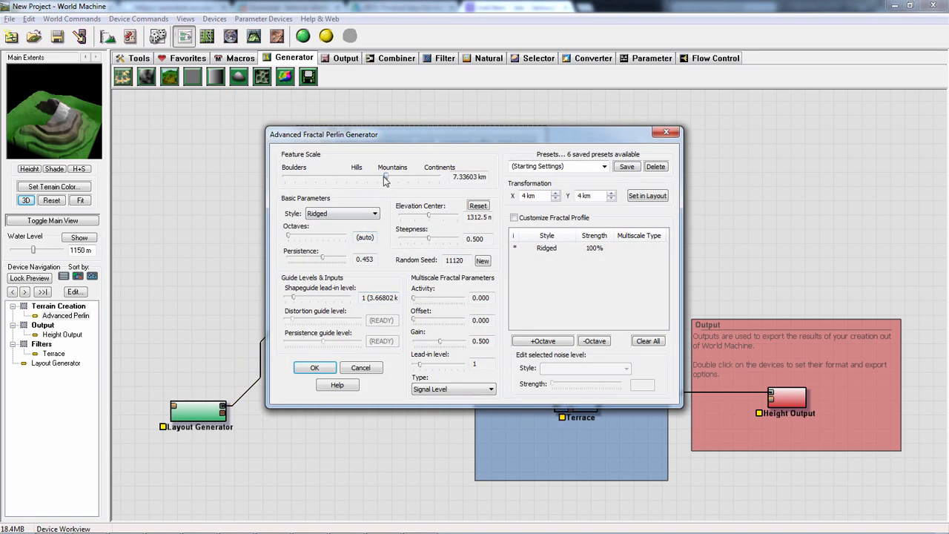
mouse_move(384, 178)
left_mouse_down()
mouse_move(367, 176)
mouse_move(375, 181)
left_mouse_up()
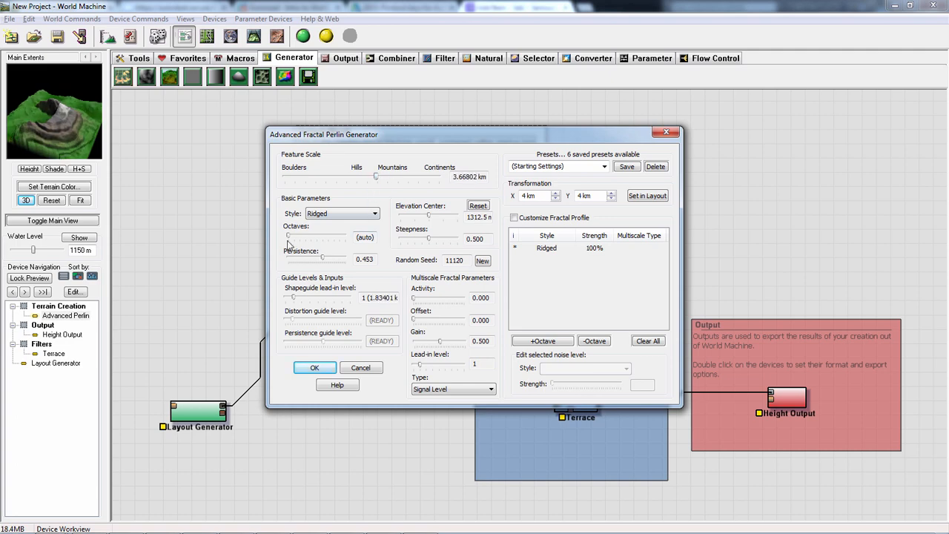
left_click_drag(300, 299, 291, 273)
left_click(315, 368)
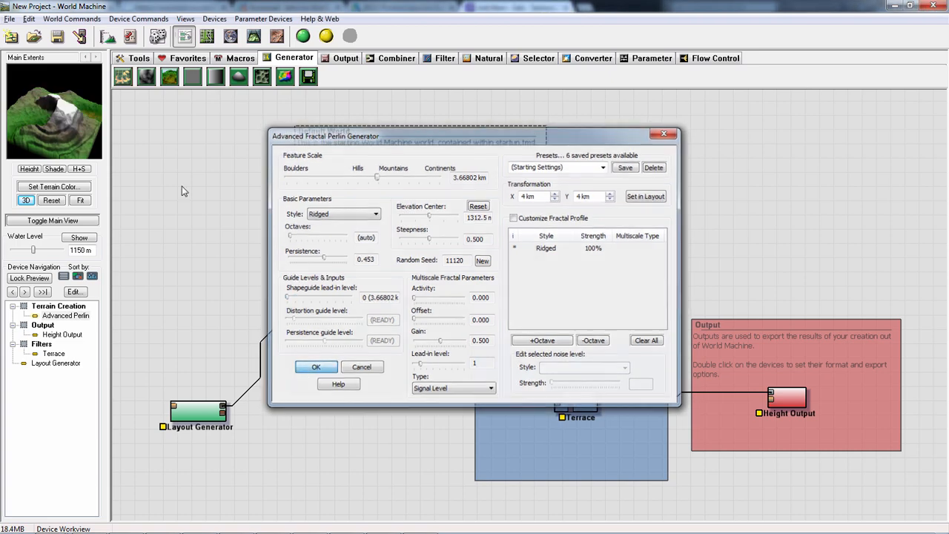
left_click_drag(27, 137, 94, 121)
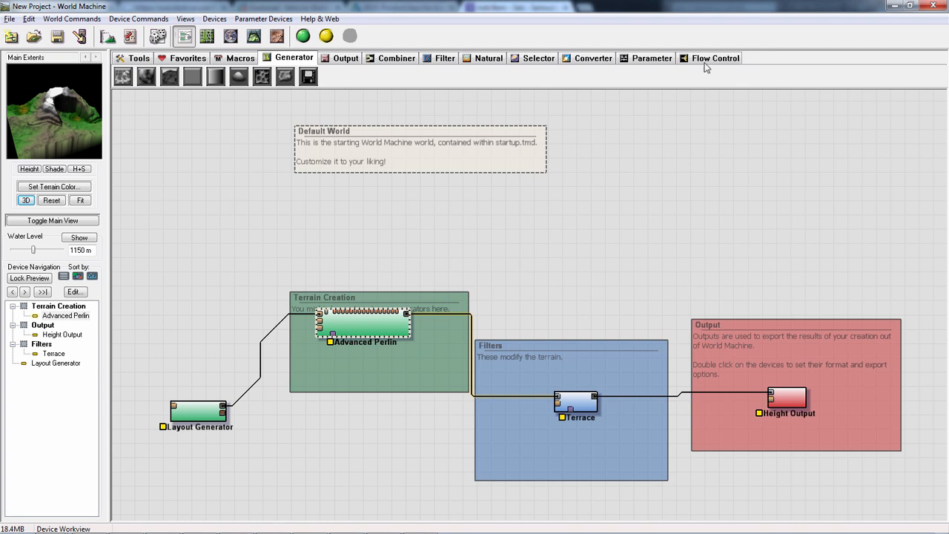
- Shift the Advanced Perlin upward and insert an Erosion device between it and the Terrace, accepting its Standard Erosion settings
left_click(494, 59)
left_click(532, 59)
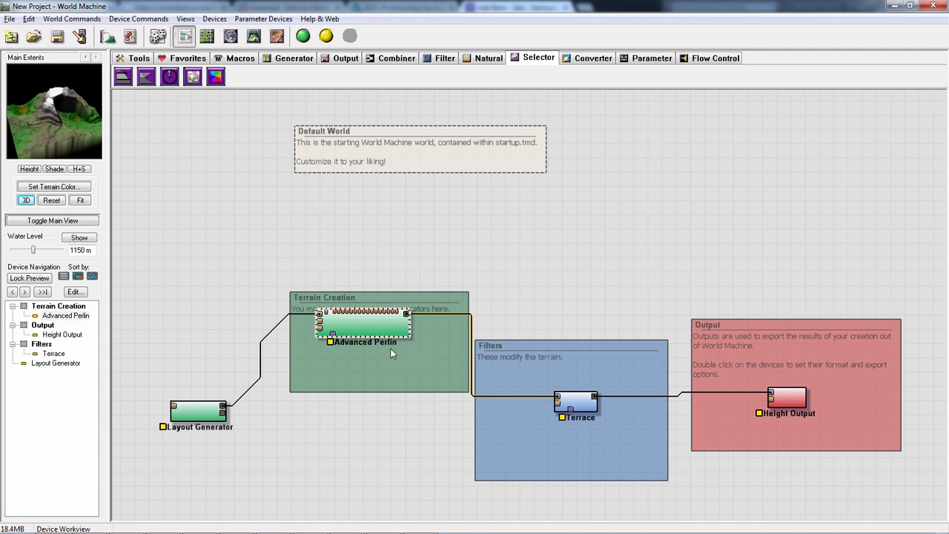
left_click_drag(359, 320, 358, 291)
left_click(493, 59)
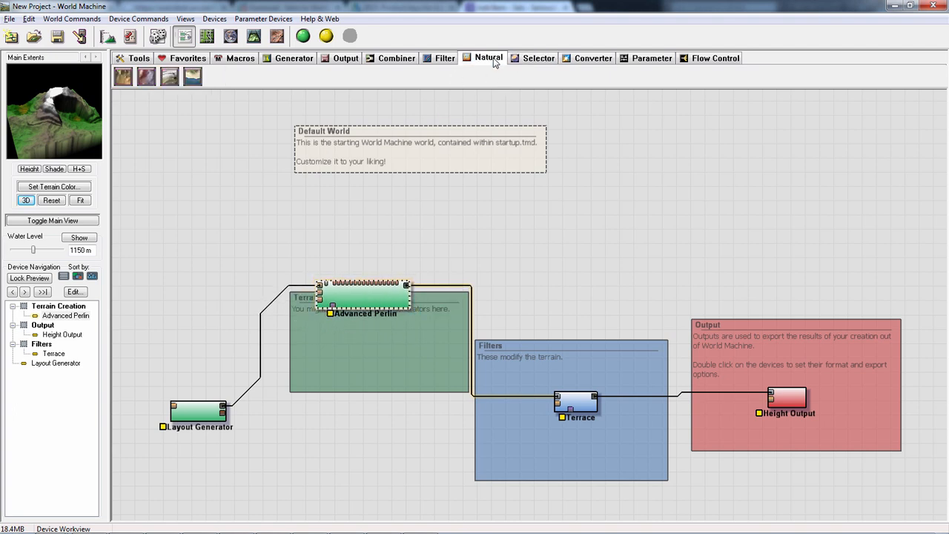
left_click_drag(123, 77, 471, 327)
double_click(466, 325)
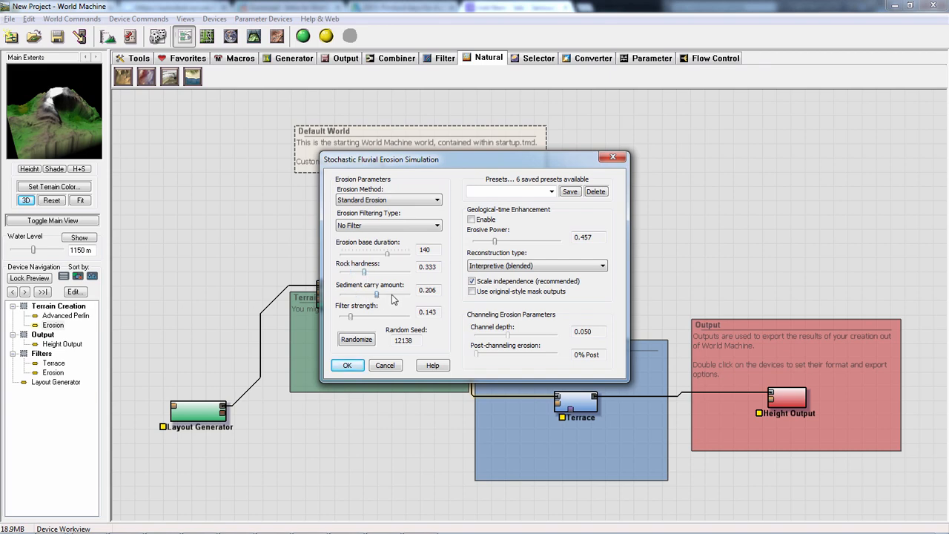
left_click(347, 365)
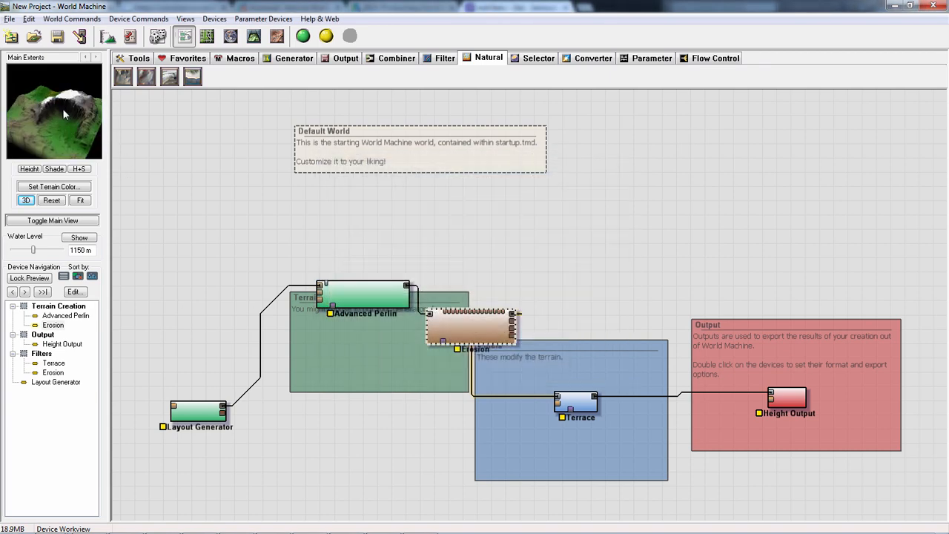
- Build the world with the Erosion device included and show the result in the 3D View
left_click(305, 39)
left_click(254, 36)
left_click_drag(391, 268, 414, 250)
scroll(505, 274, "up", 8)
scroll(505, 258, "down", 5)
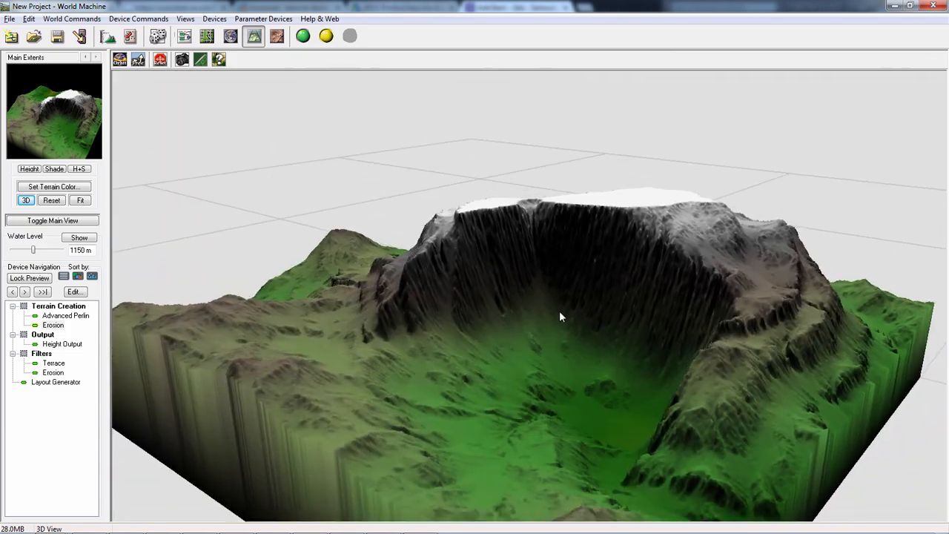
- Examine the eroded mountain, its carved-out cliff and the surrounding terrain from several angles in the 3D View
left_click_drag(559, 310, 618, 225)
left_click_drag(554, 302, 435, 270)
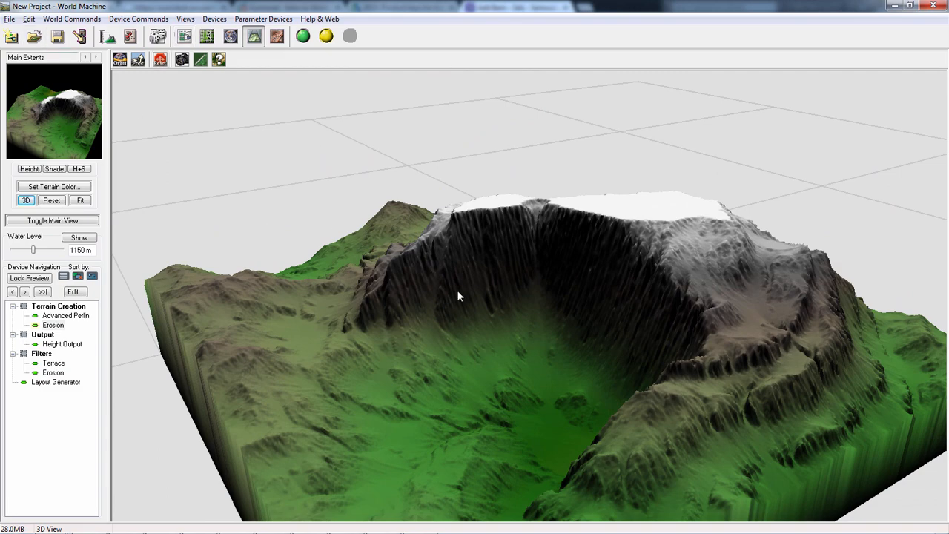
scroll(491, 300, "down", 4)
left_click_drag(482, 298, 432, 375)
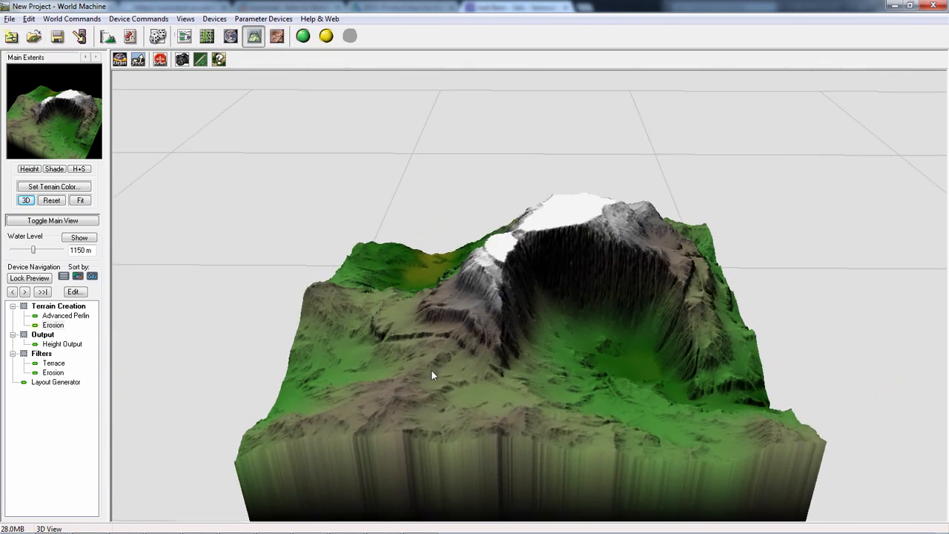
left_click_drag(456, 310, 456, 348)
scroll(550, 280, "up", 4)
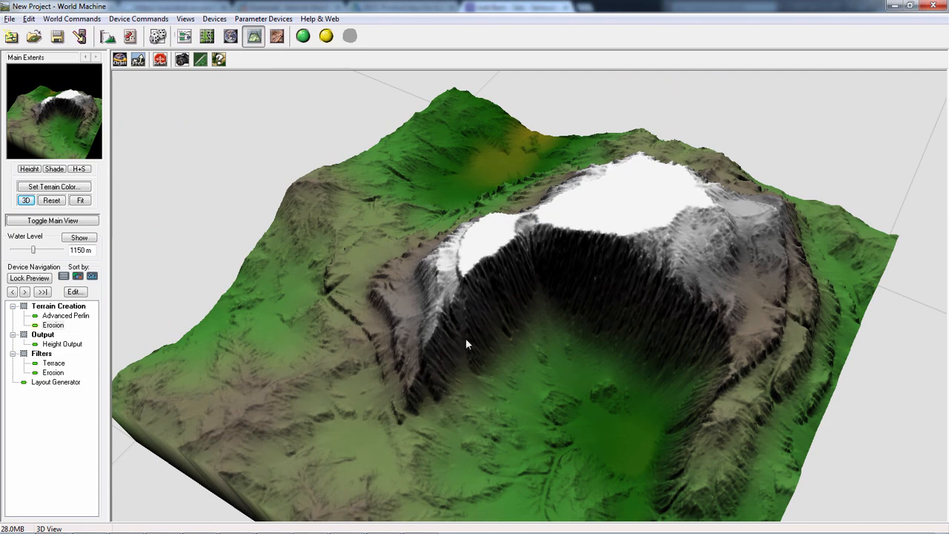
left_click_drag(598, 317, 383, 236)
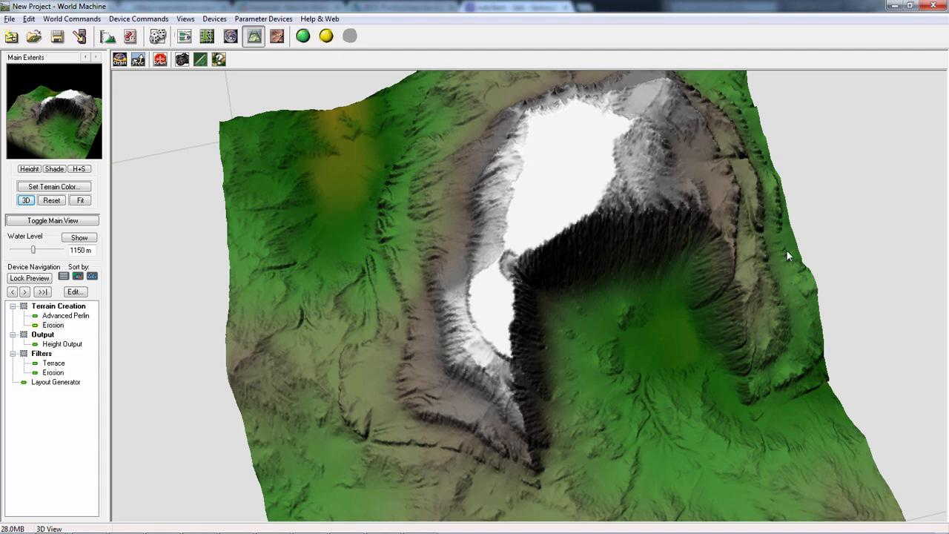
right_click_drag(529, 319, 523, 336)
left_click_drag(522, 336, 380, 278)
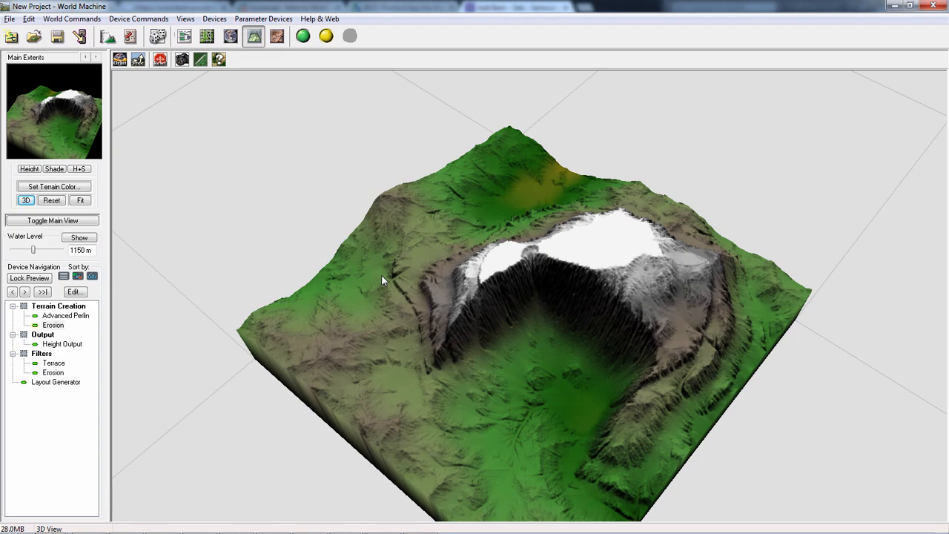
right_click_drag(579, 318, 575, 304)
left_click_drag(543, 301, 607, 299)
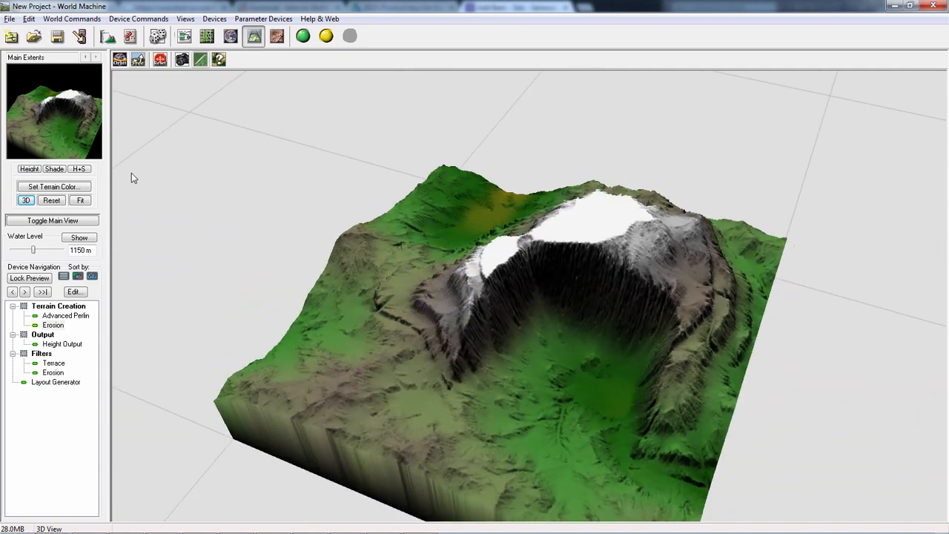
left_click_drag(131, 174, 237, 222)
- Return to the Device Workview, randomize the whole world, and inspect the terrain preview
left_click(185, 38)
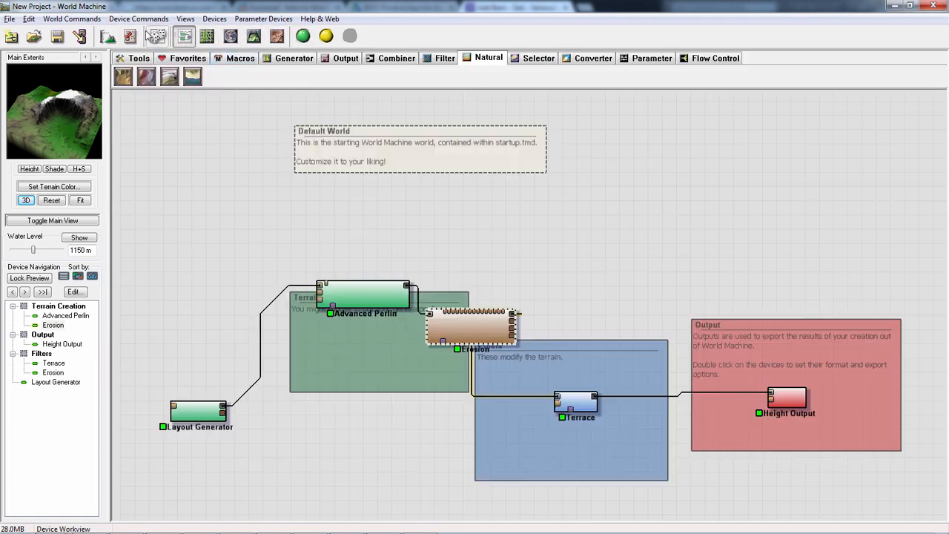
left_click_drag(486, 233, 521, 238)
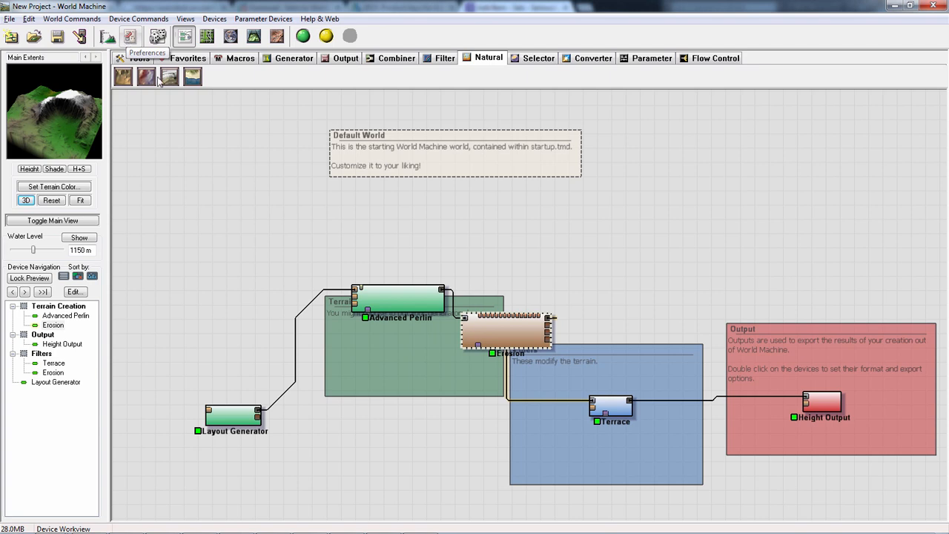
middle_click_drag(557, 282, 526, 277)
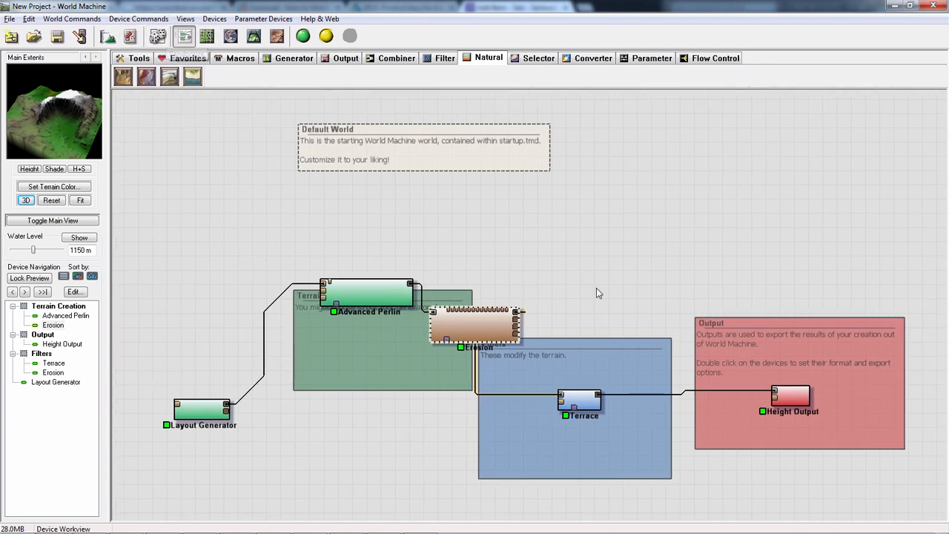
middle_click_drag(598, 292, 565, 278)
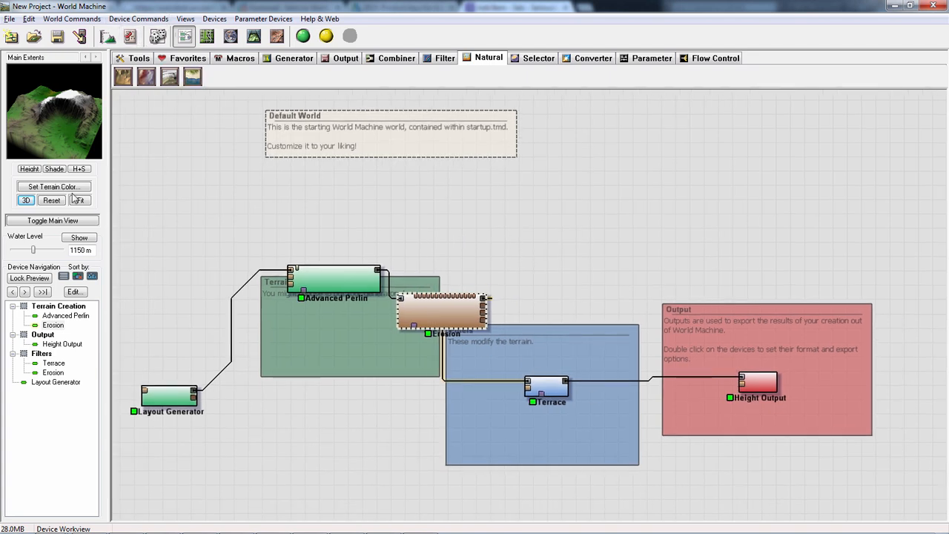
left_click(157, 35)
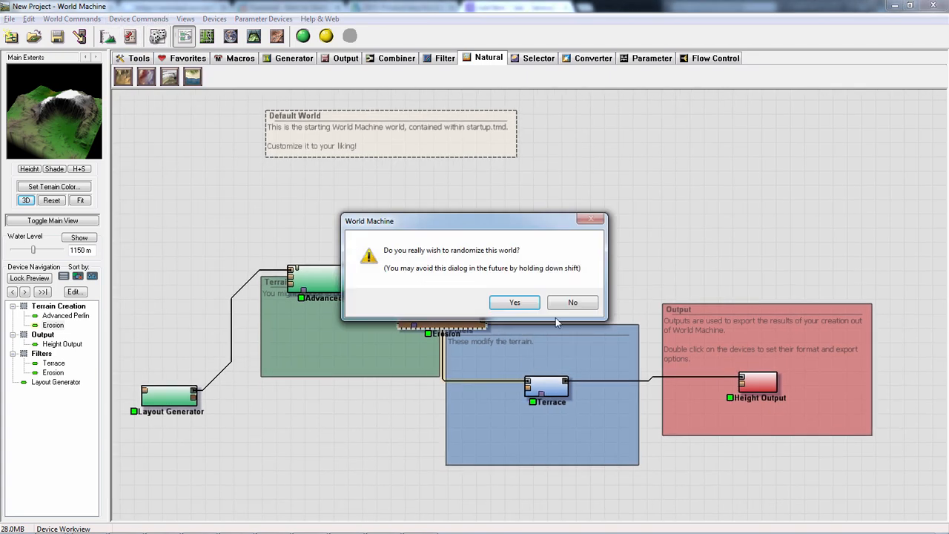
left_click(517, 302)
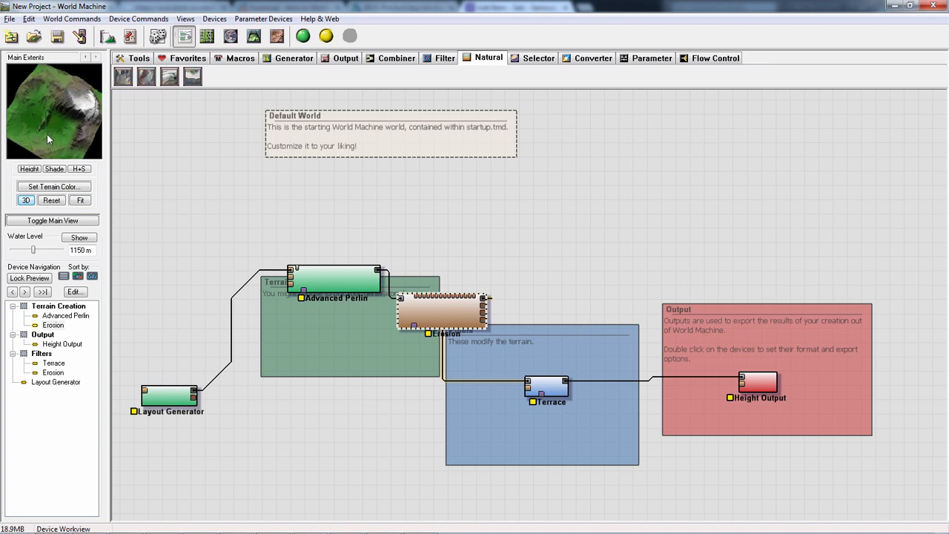
left_click_drag(96, 117, 44, 129)
- Nudge the Layout Generator device slightly, and compare its layout shapes with the Overview in the Layout View
mouse_move(171, 393)
left_mouse_down()
mouse_move(184, 347)
mouse_move(172, 408)
left_mouse_up()
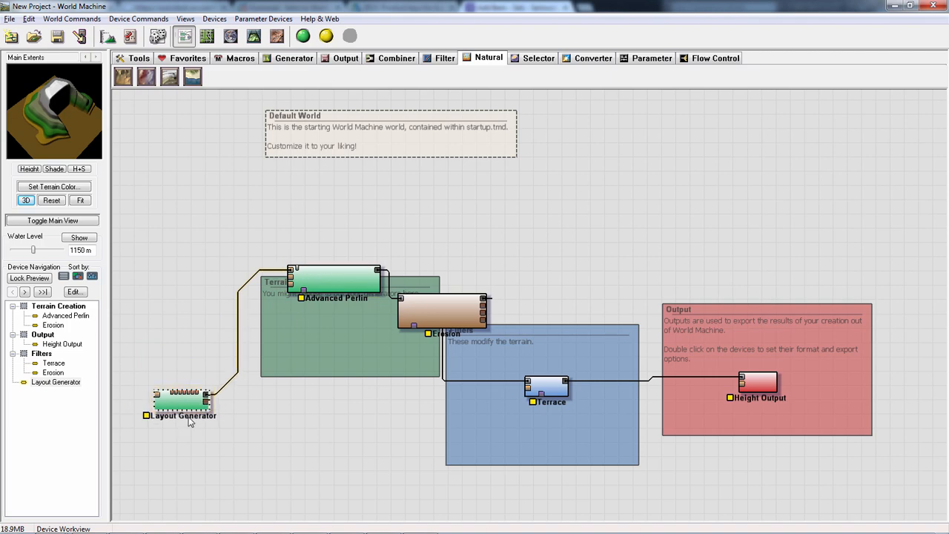
double_click(184, 402)
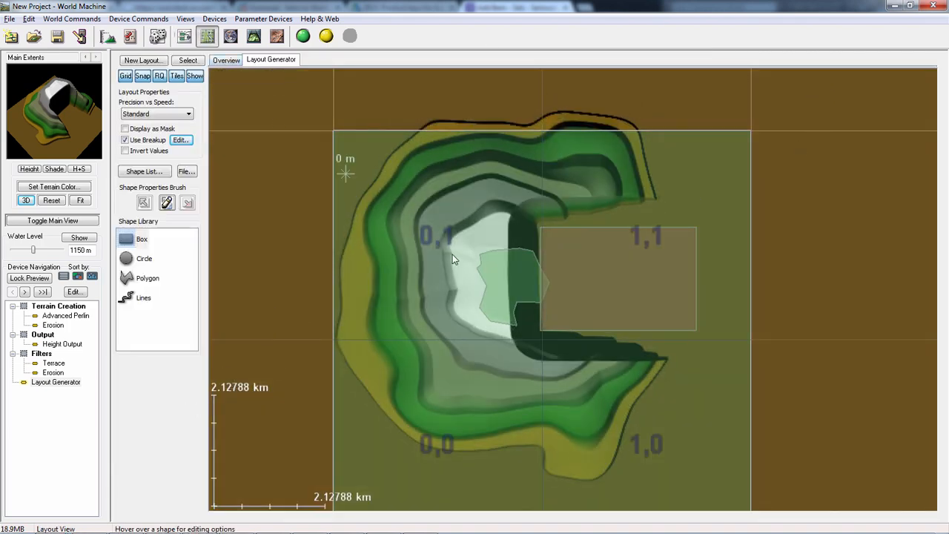
left_click(225, 60)
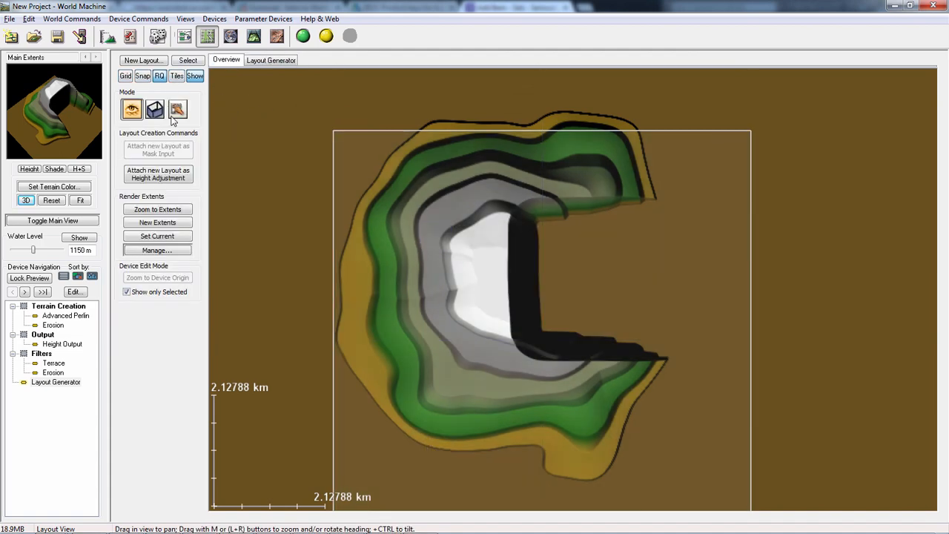
left_click(285, 63)
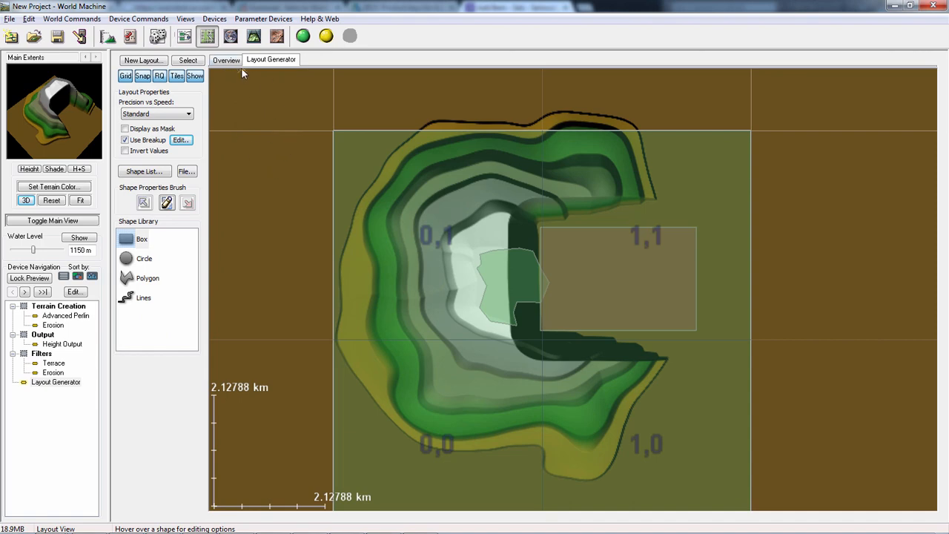
left_click(231, 63)
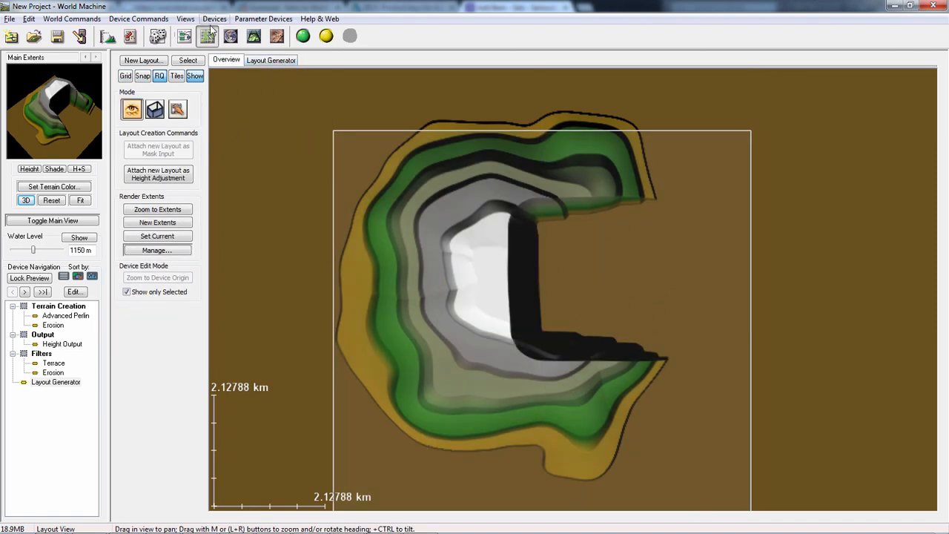
left_click(184, 36)
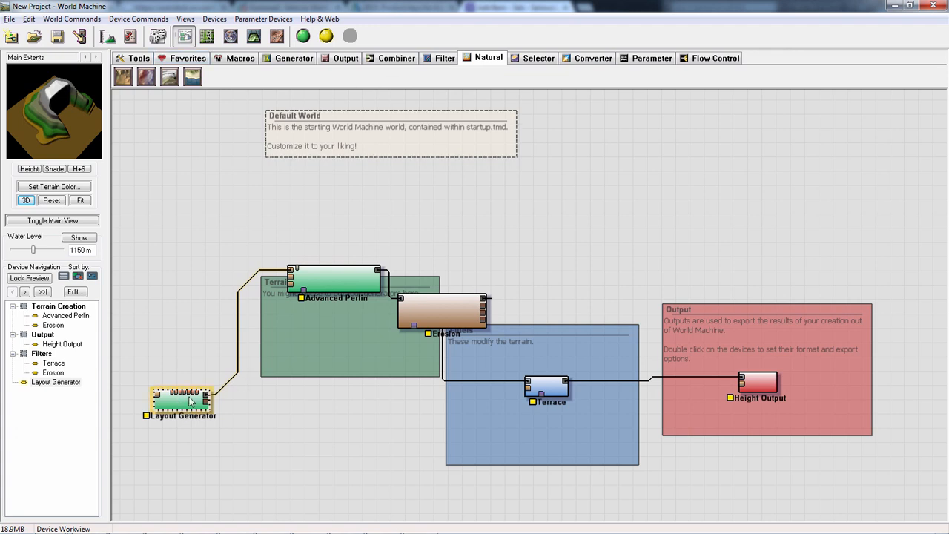
- Preview the Advanced Perlin's and Erosion's outputs in the Device Workview, and randomize the world again
left_click(303, 292)
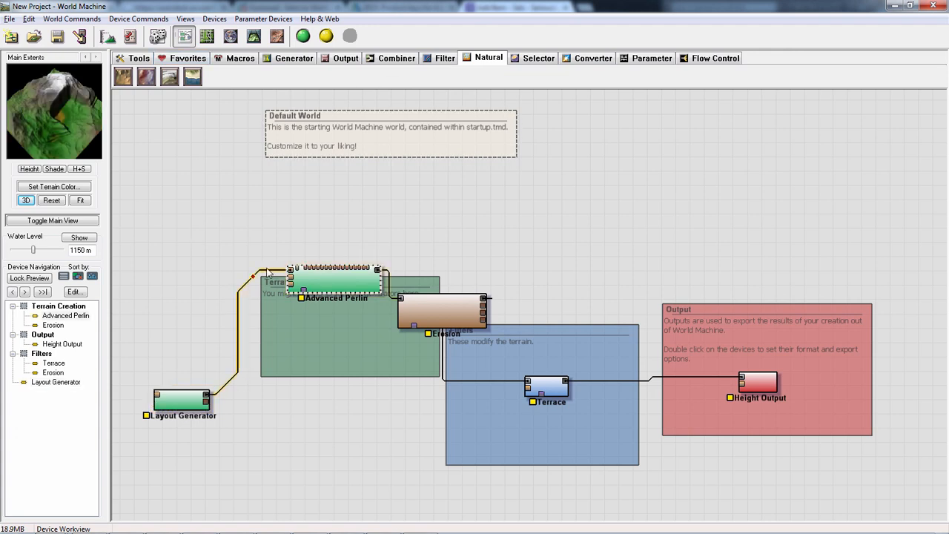
left_click(452, 312)
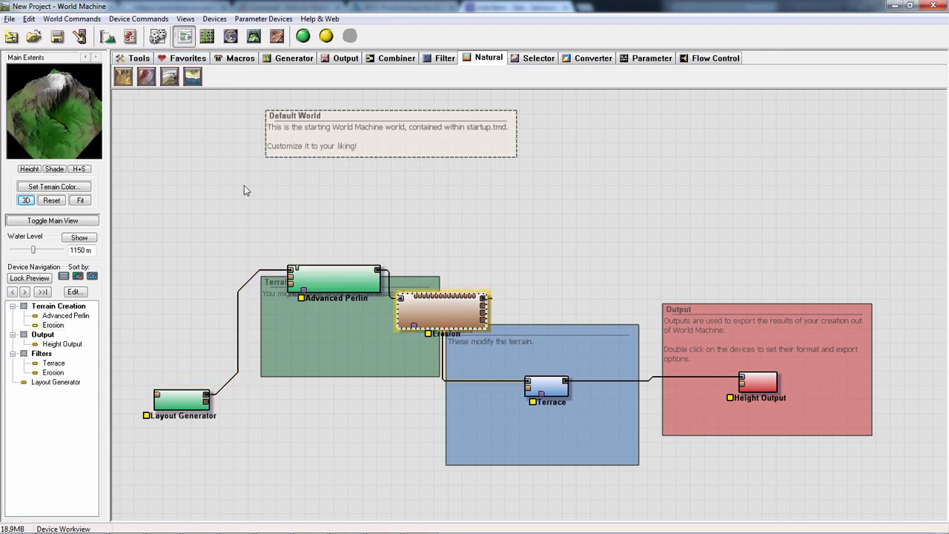
left_click(158, 37)
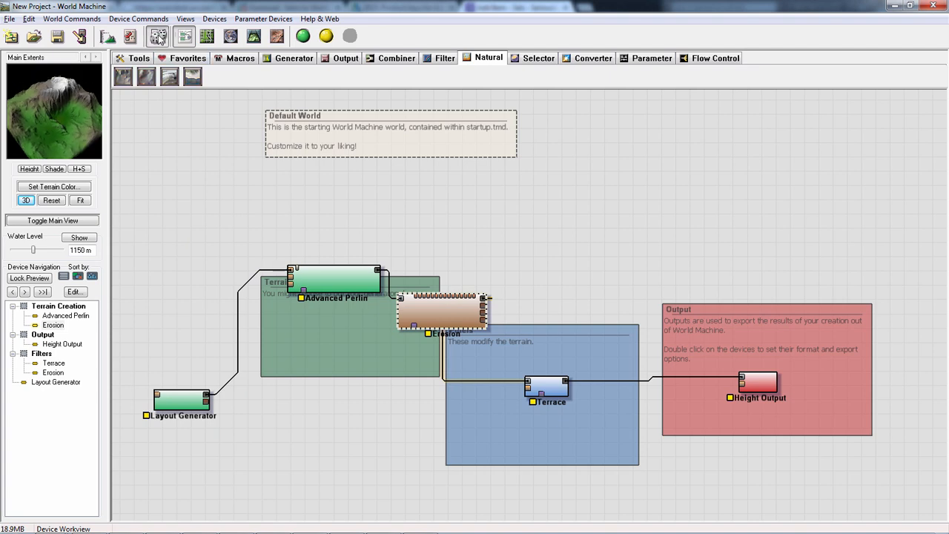
- Confirm randomizing the world, and view the render extents and normal build resolution in the project settings
left_click(513, 304)
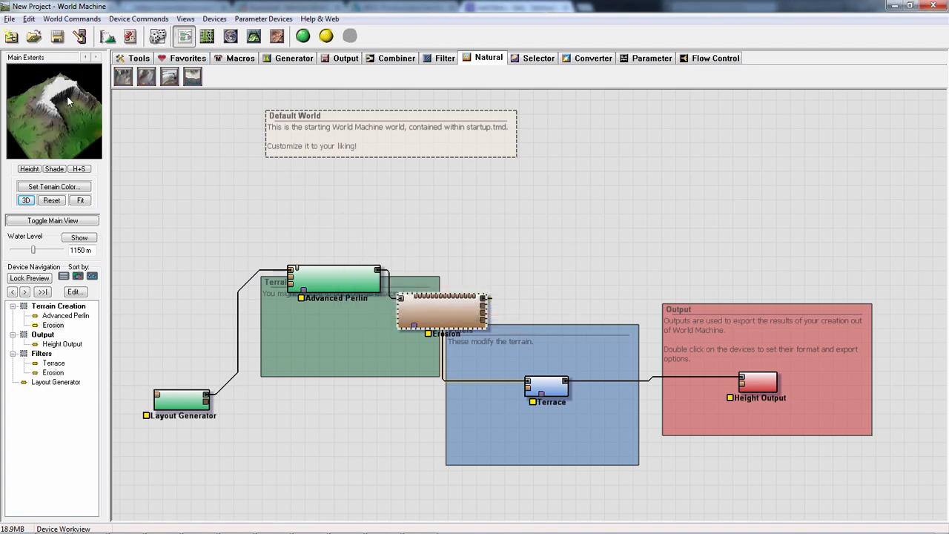
left_click(107, 37)
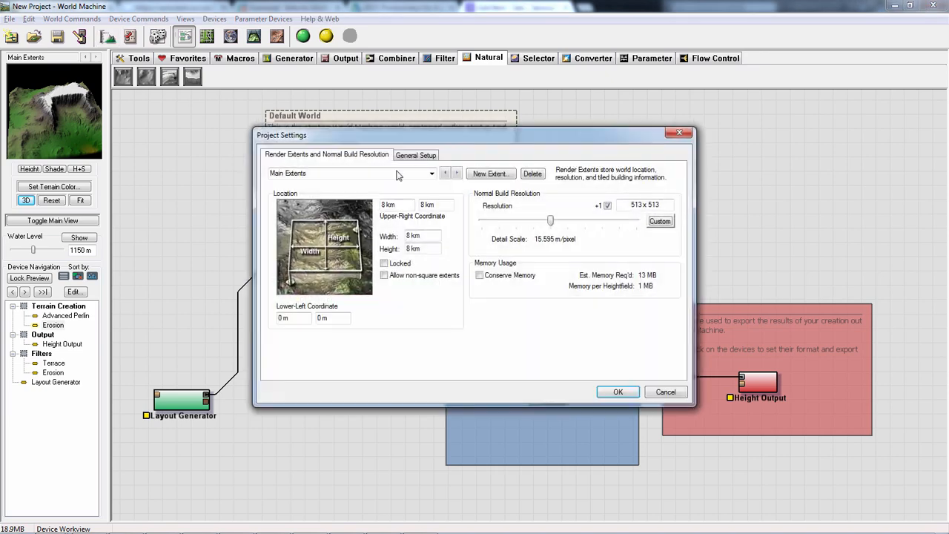
left_click(665, 392)
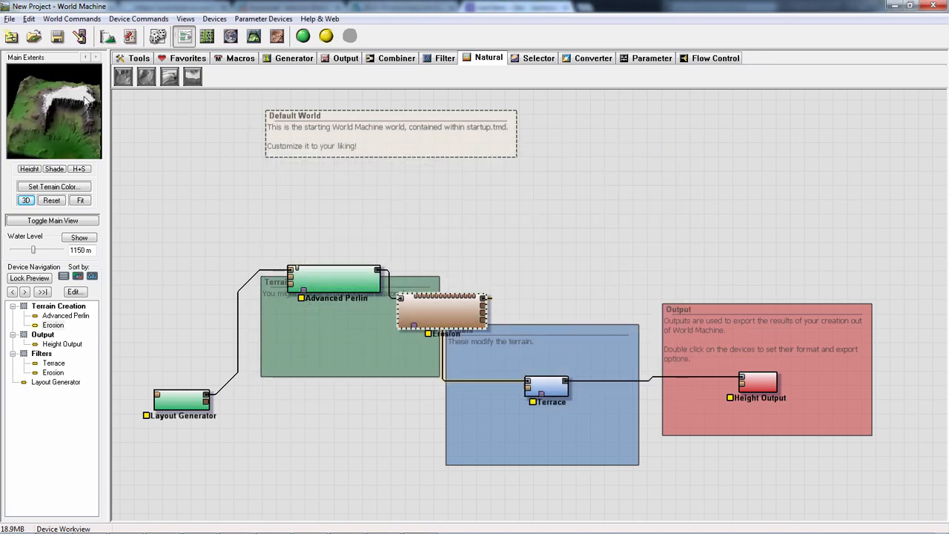
left_click(108, 36)
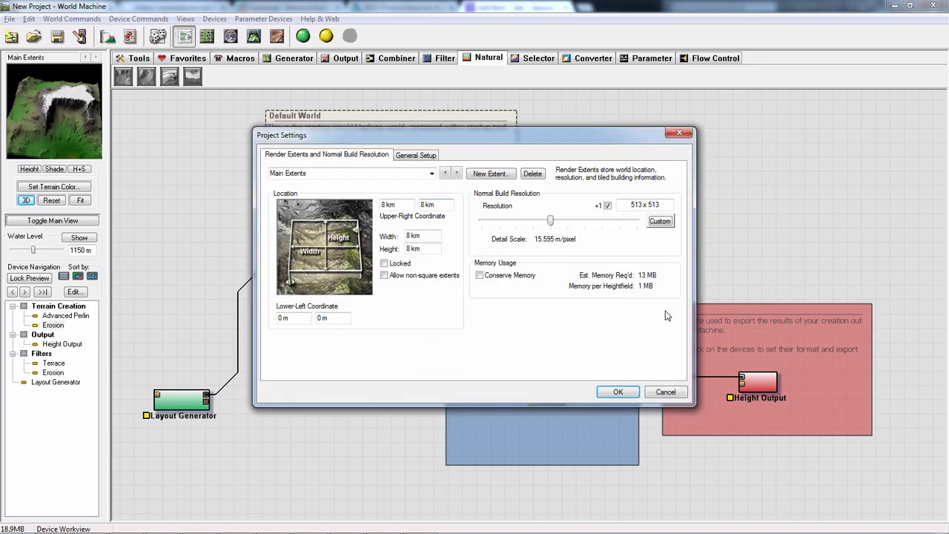
left_click(665, 391)
- Randomize the world again and inspect the terrain preview from another angle
left_click(157, 37)
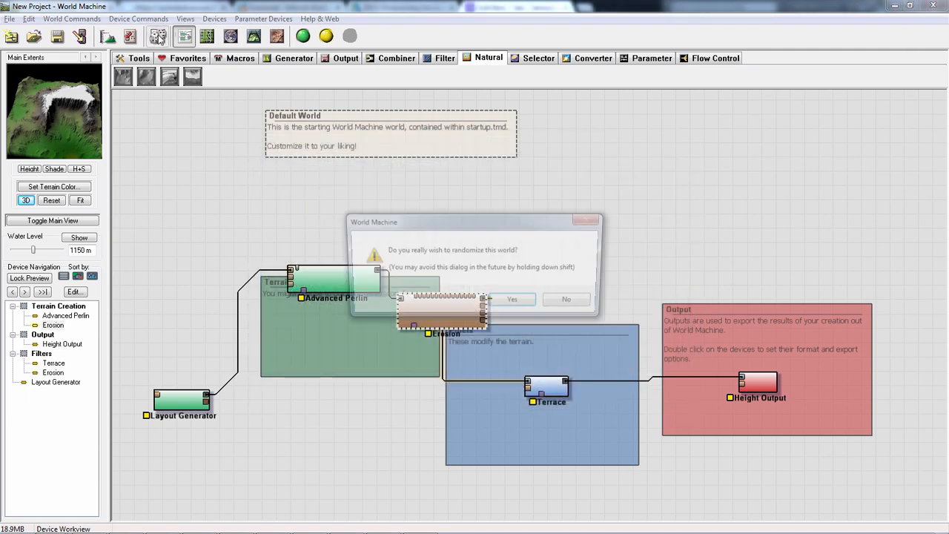
left_click(514, 302)
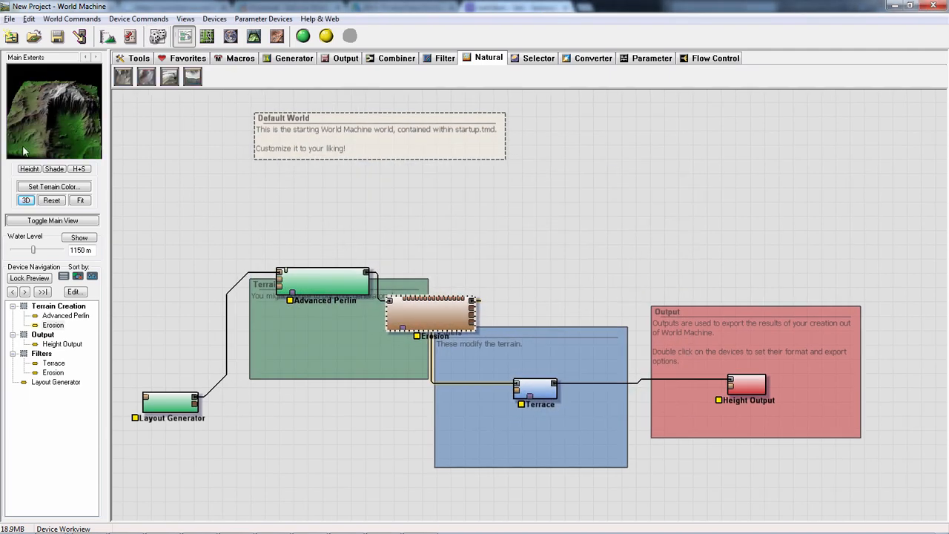
left_click_drag(61, 141, 76, 96)
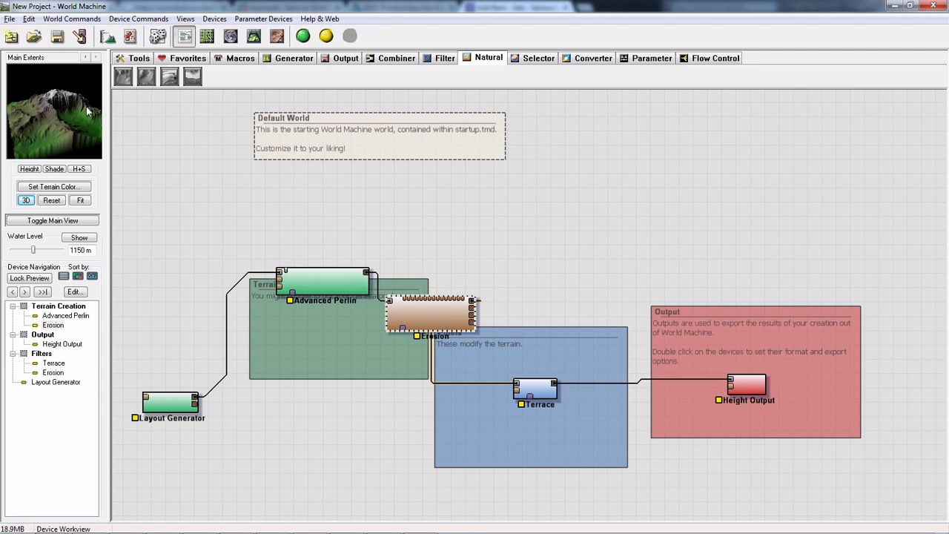
- Randomize the world once more and build it
left_click(157, 36)
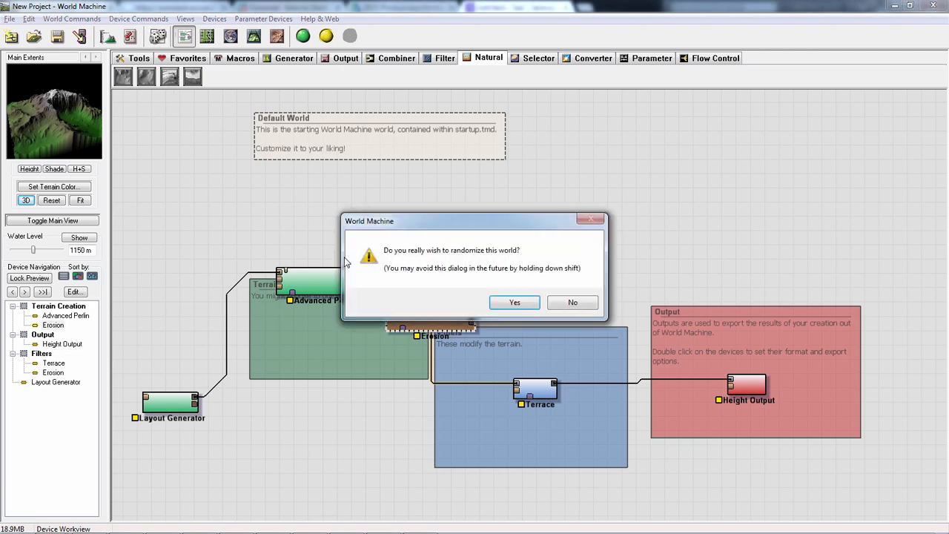
left_click(514, 301)
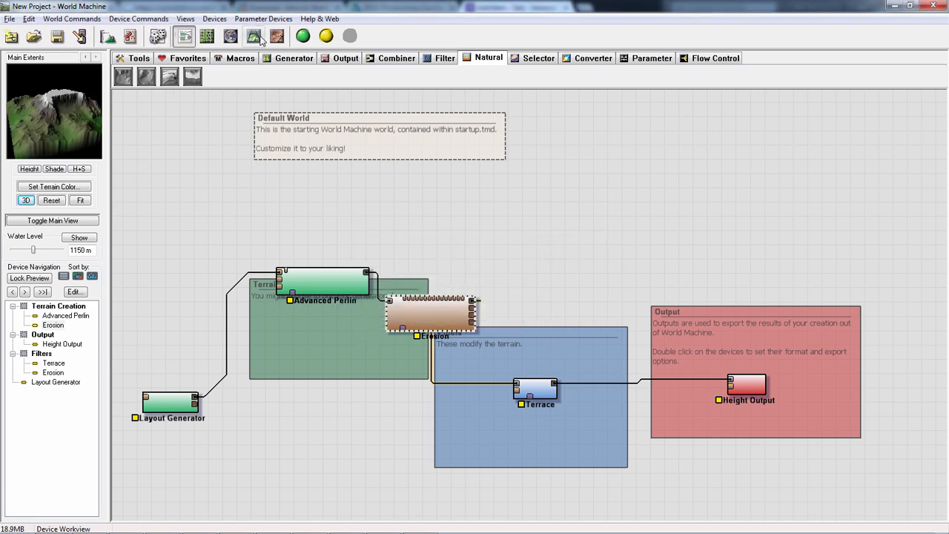
left_click(303, 35)
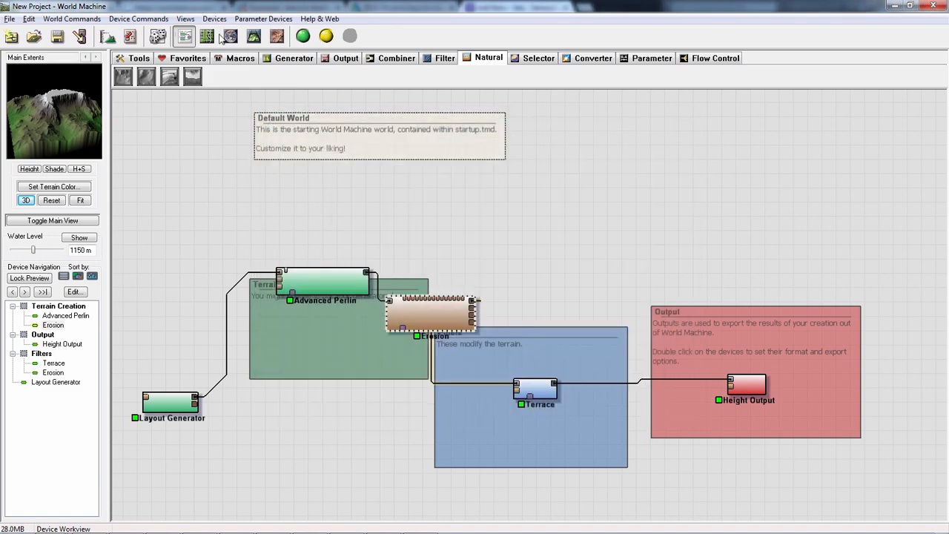
- Examine the built mountain's eroded slopes and carved-out cliff in the 3D View, up close and from both sides
left_click(254, 36)
left_click_drag(463, 289, 499, 302)
scroll(500, 296, "up", 4)
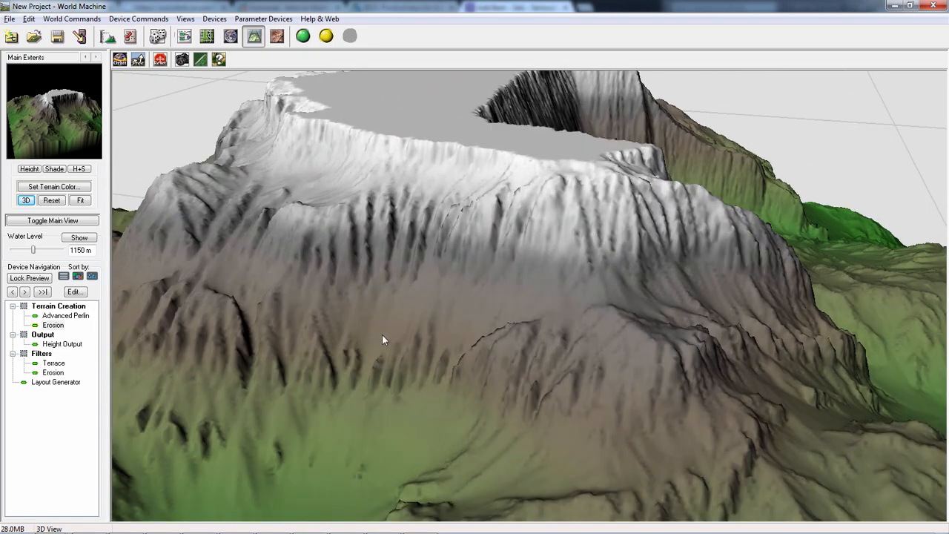
scroll(397, 419, "down", 5)
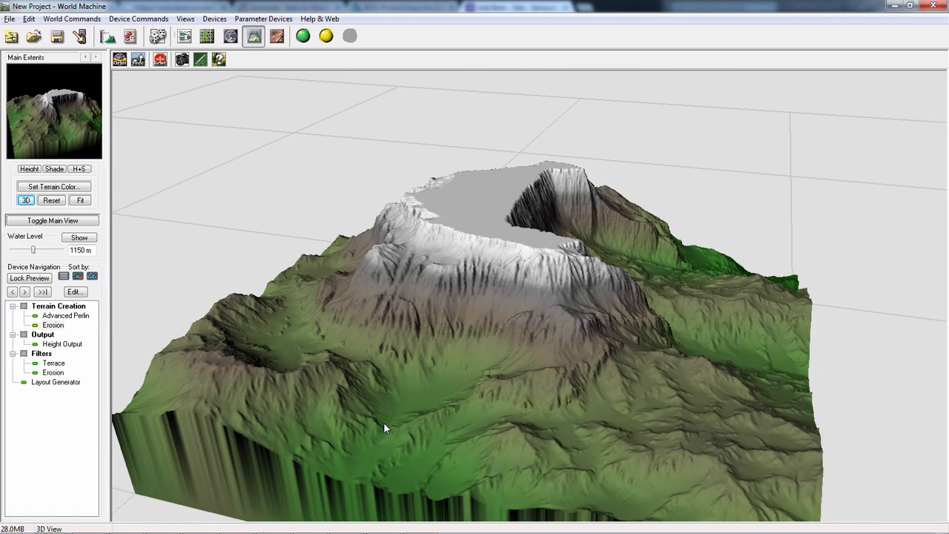
left_click_drag(422, 410, 330, 348)
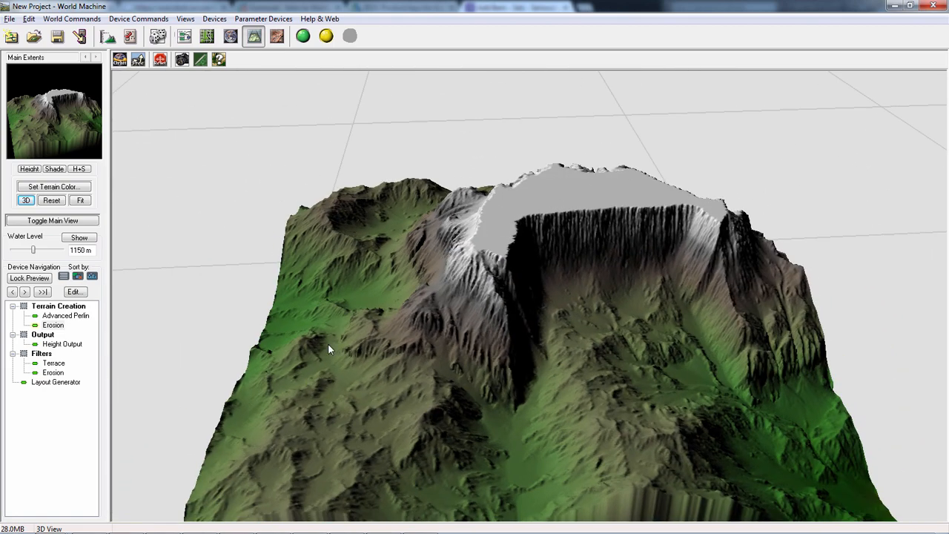
- Raise the normal build resolution to 1025 x 1025 in the project settings and rebuild the world
left_click(184, 36)
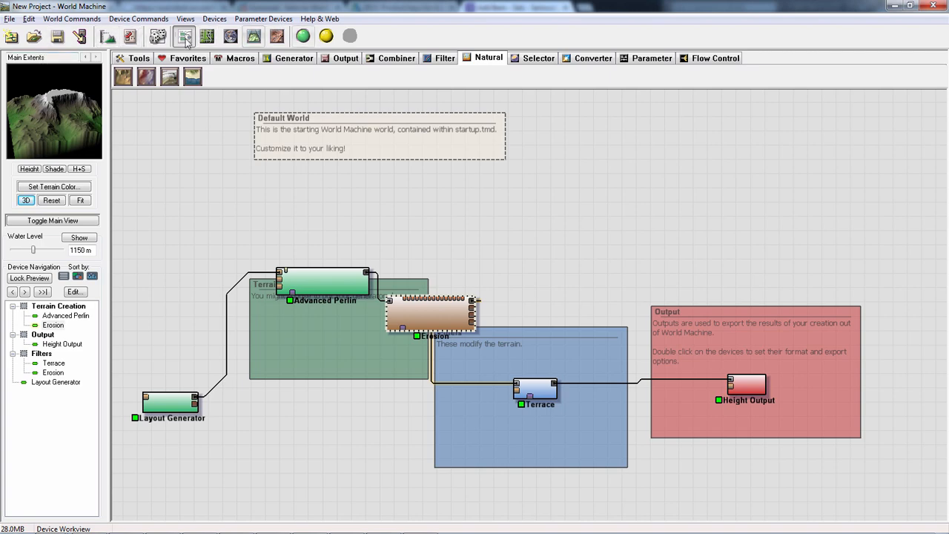
left_click(117, 38)
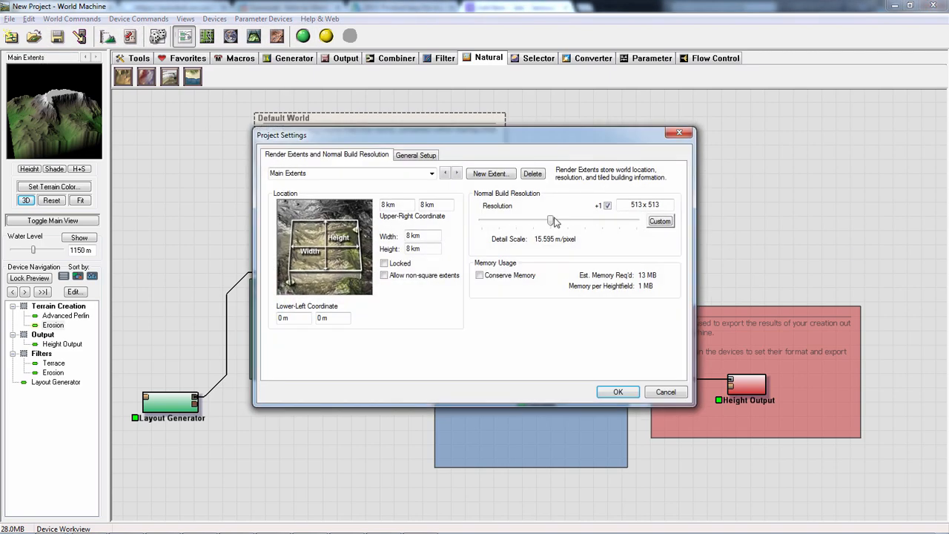
left_click_drag(553, 222, 568, 223)
left_click(625, 395)
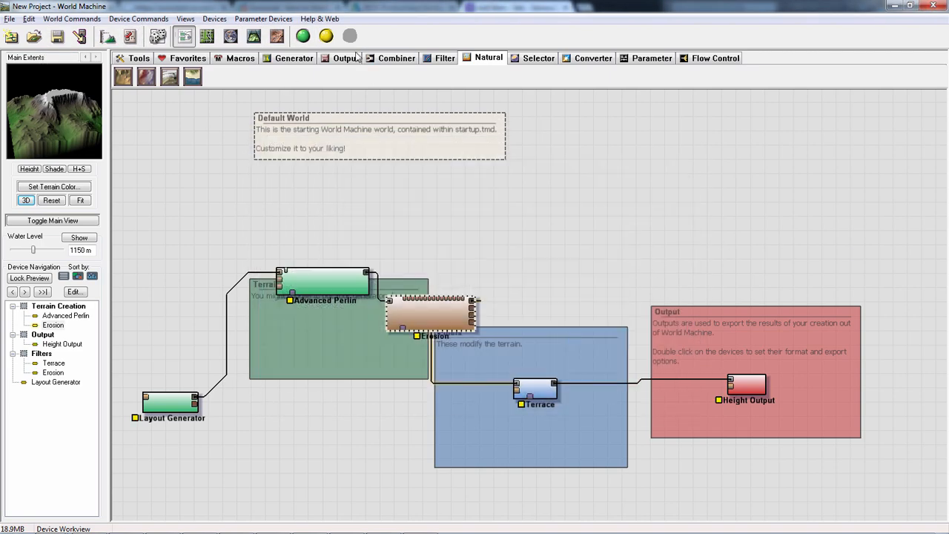
left_click(303, 36)
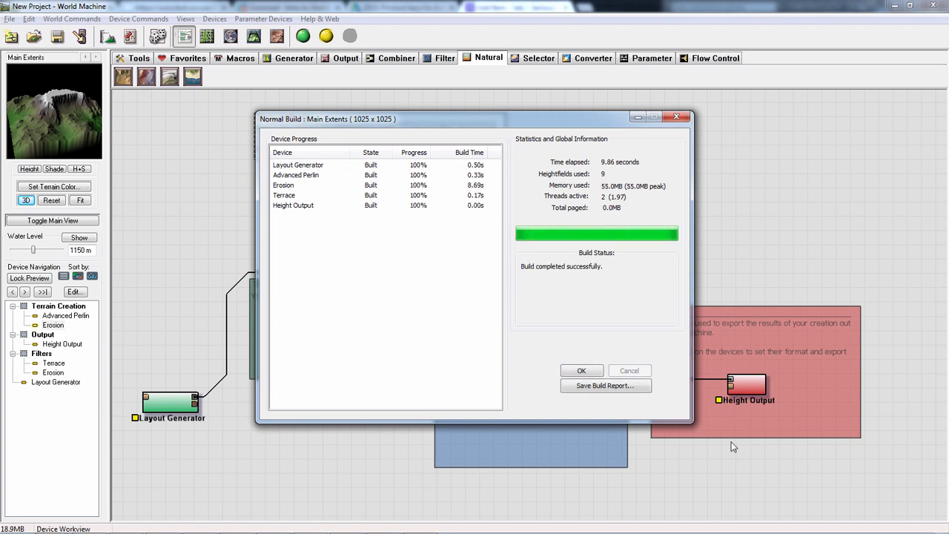
left_click(571, 371)
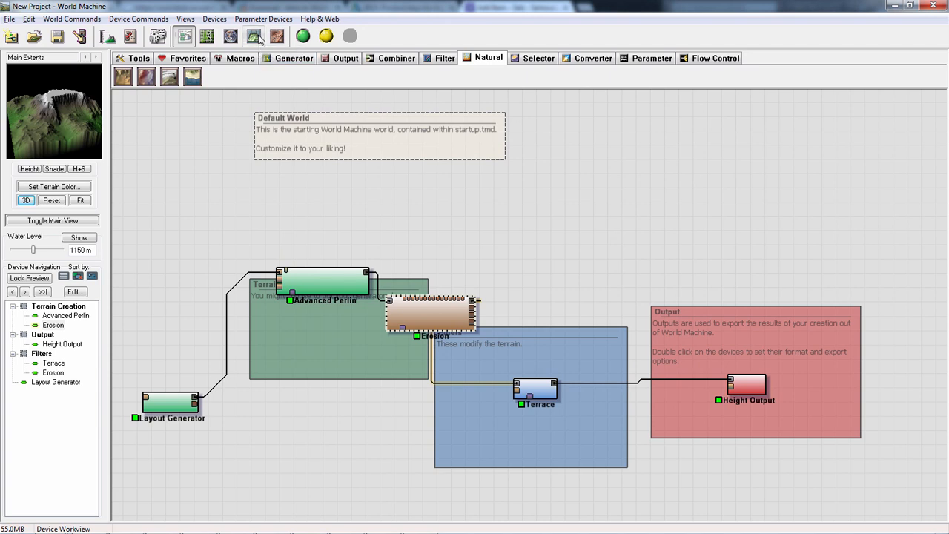
- Inspect the finer erosion detail of the rebuilt terrain in the 3D View, close up and from several angles
left_click(255, 37)
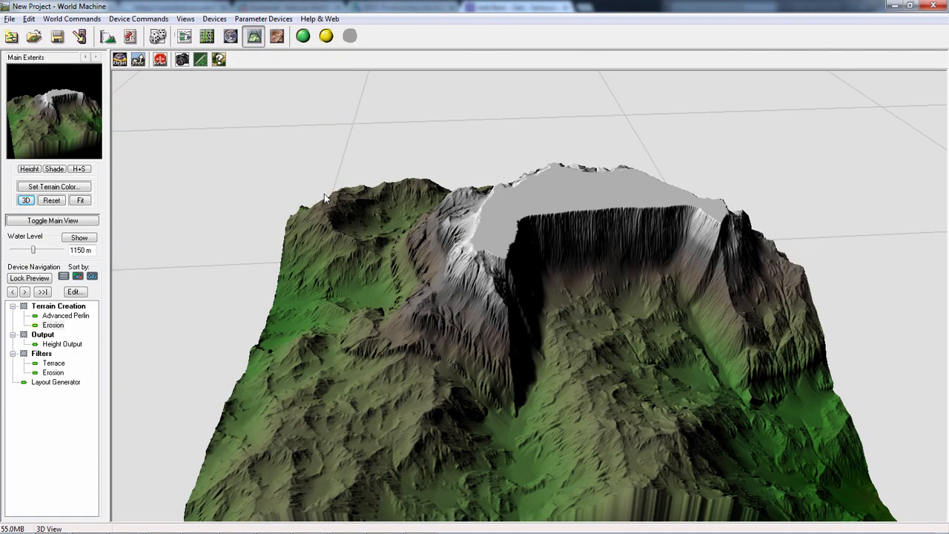
left_click_drag(586, 237, 615, 271)
scroll(608, 268, "up", 5)
scroll(608, 269, "down", 5)
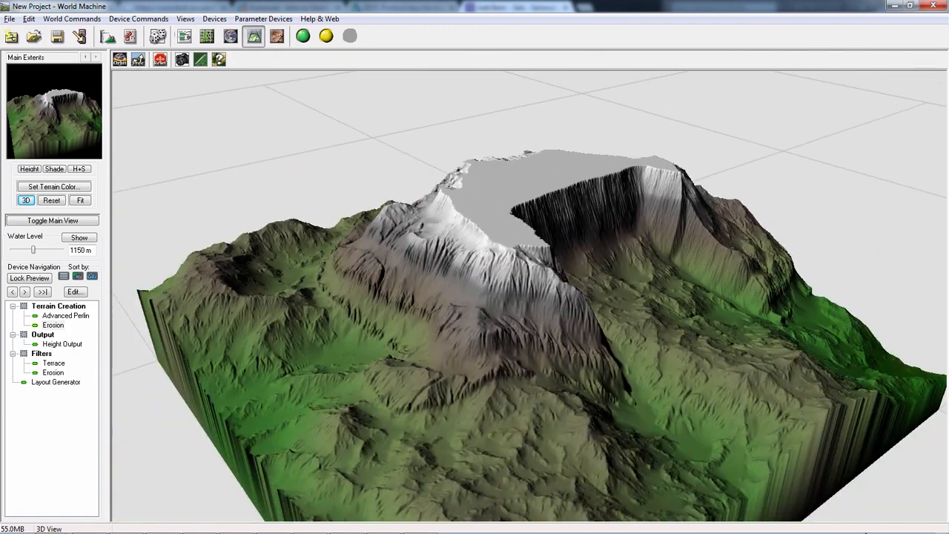
scroll(364, 243, "up", 5)
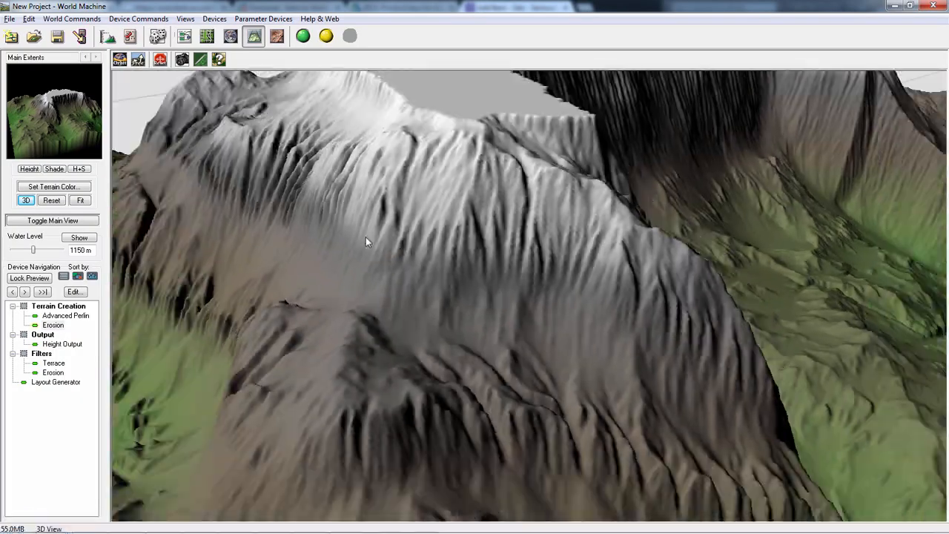
scroll(365, 237, "down", 4)
left_click_drag(366, 237, 484, 414)
left_click_drag(452, 327, 480, 304)
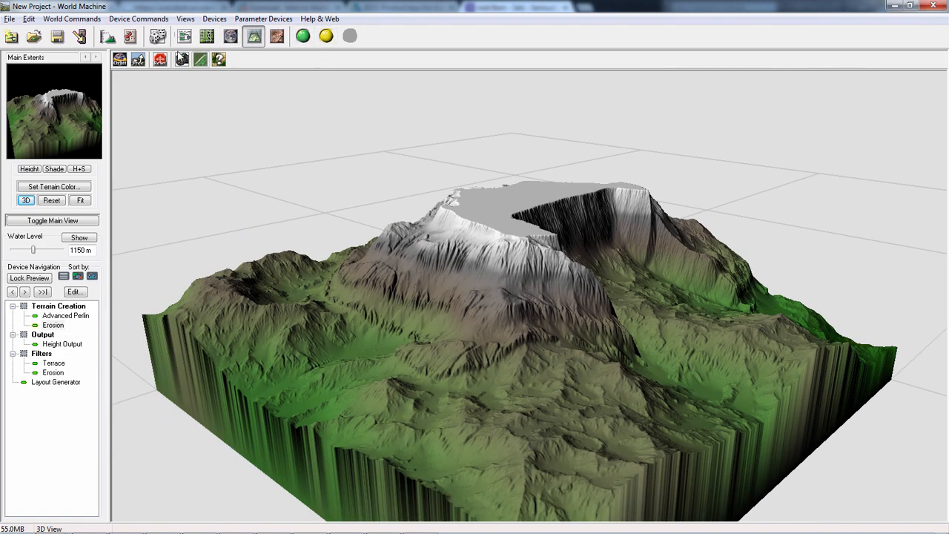
left_click(183, 61)
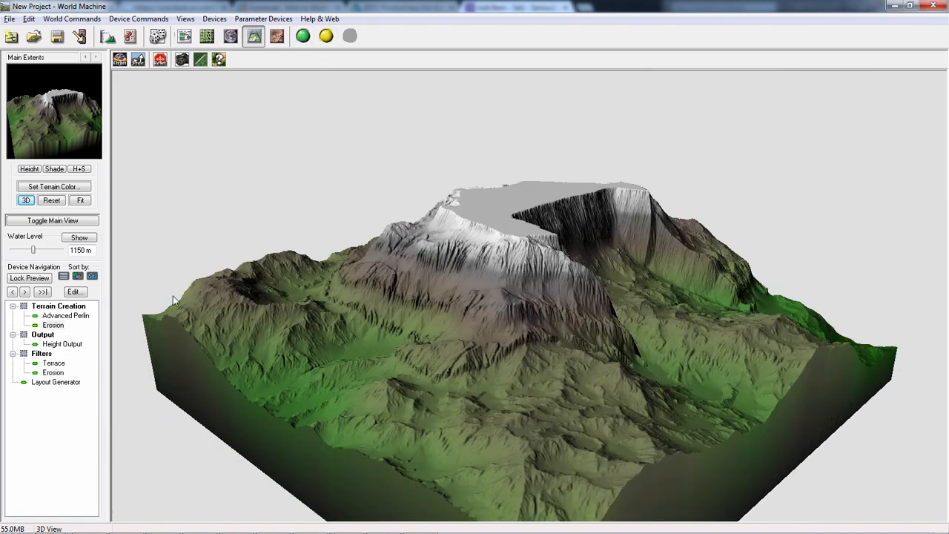
left_click_drag(440, 233, 176, 76)
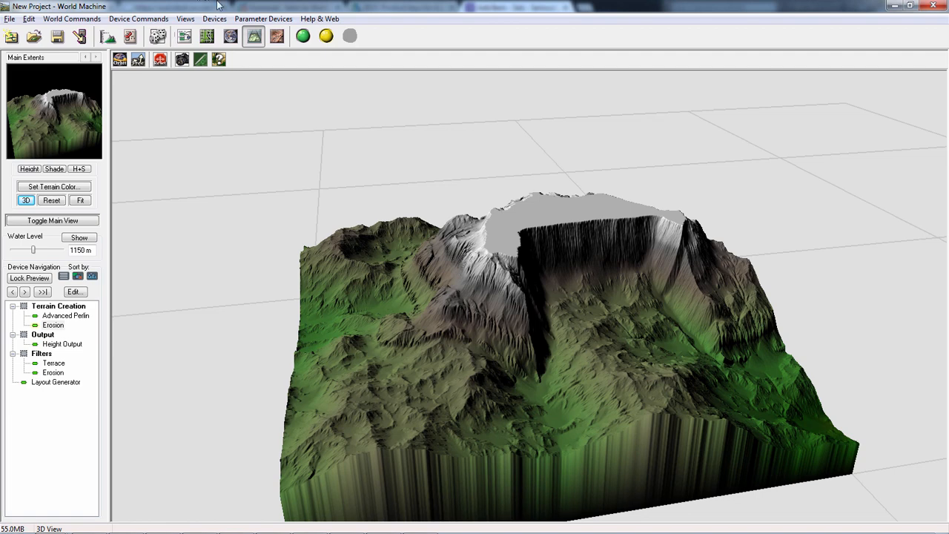
- Lower the default height of the Layout Generator's polygon shape to 2152.5 m
left_click(184, 35)
left_click(349, 286)
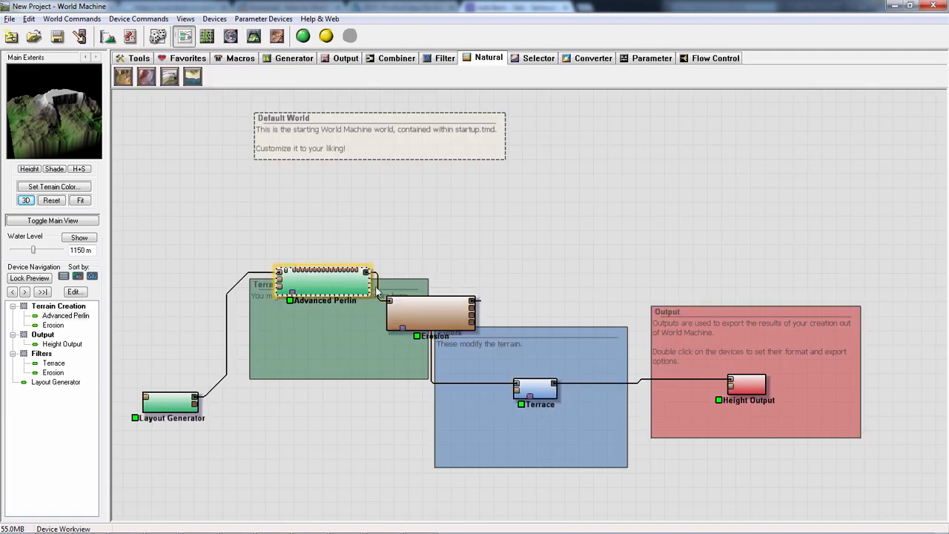
left_click(169, 402)
double_click(167, 407)
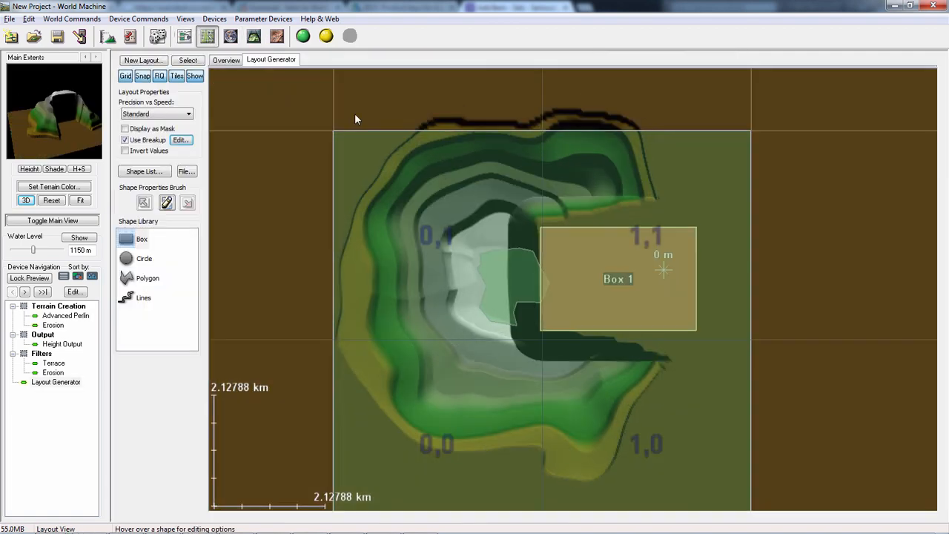
left_click(510, 278)
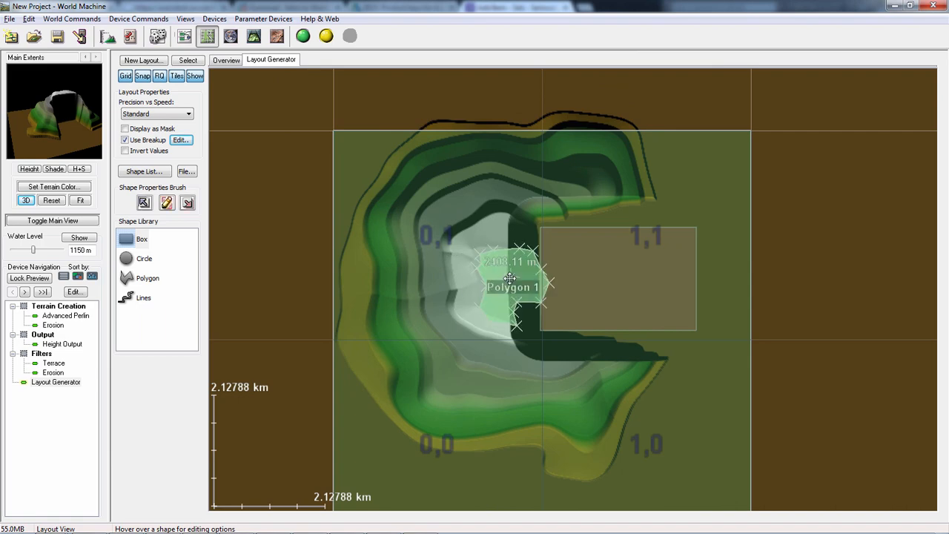
right_click(510, 278)
left_click(347, 244)
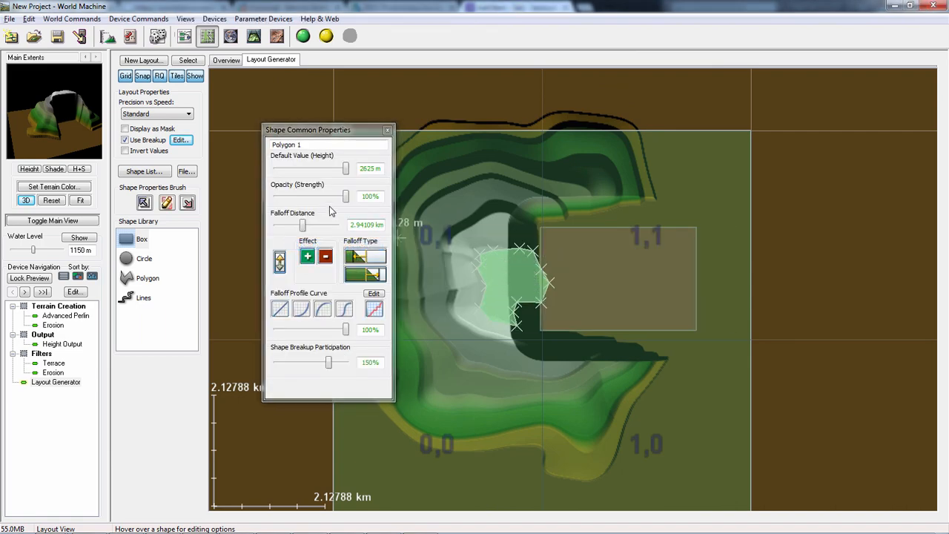
left_click_drag(347, 173, 334, 173)
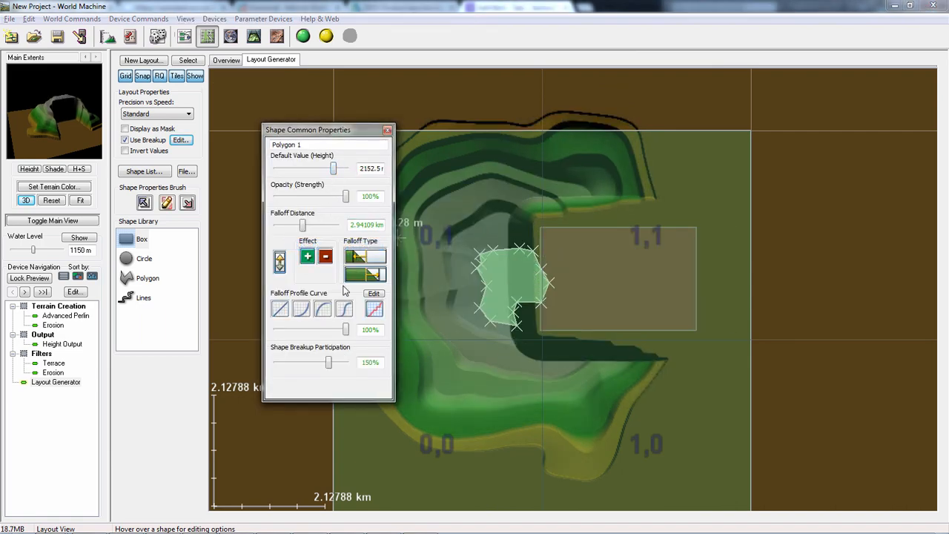
left_click(387, 130)
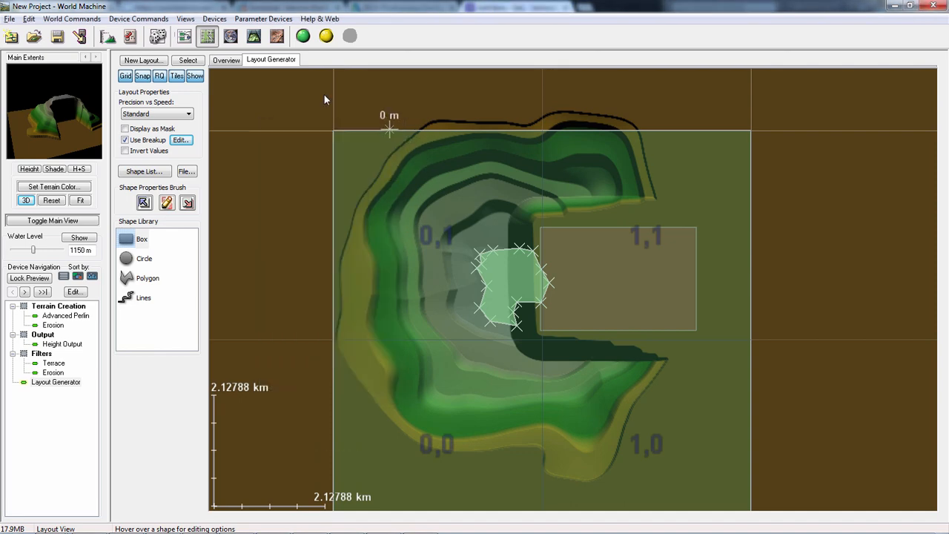
- Set the Advanced Perlin's elevation center to about 820 m and its steepness to 0.531
left_click(185, 35)
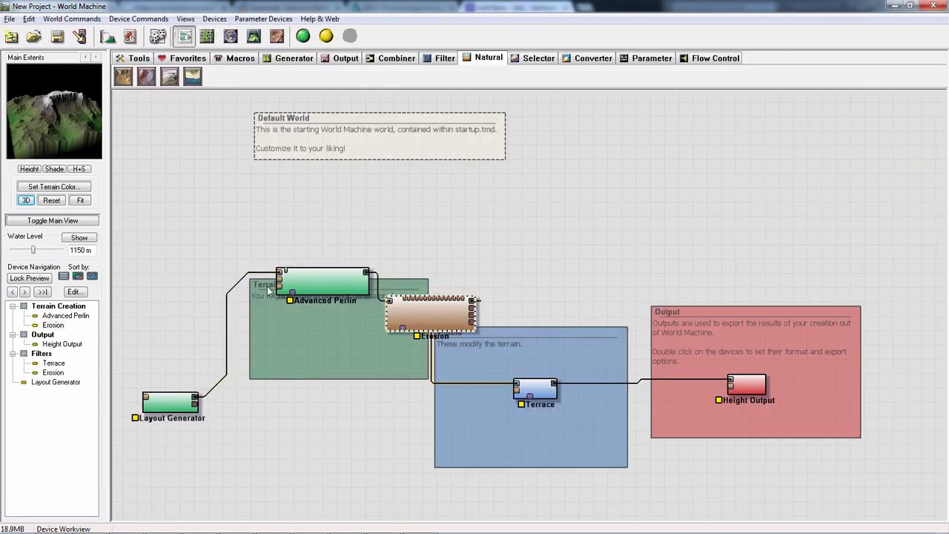
double_click(330, 278)
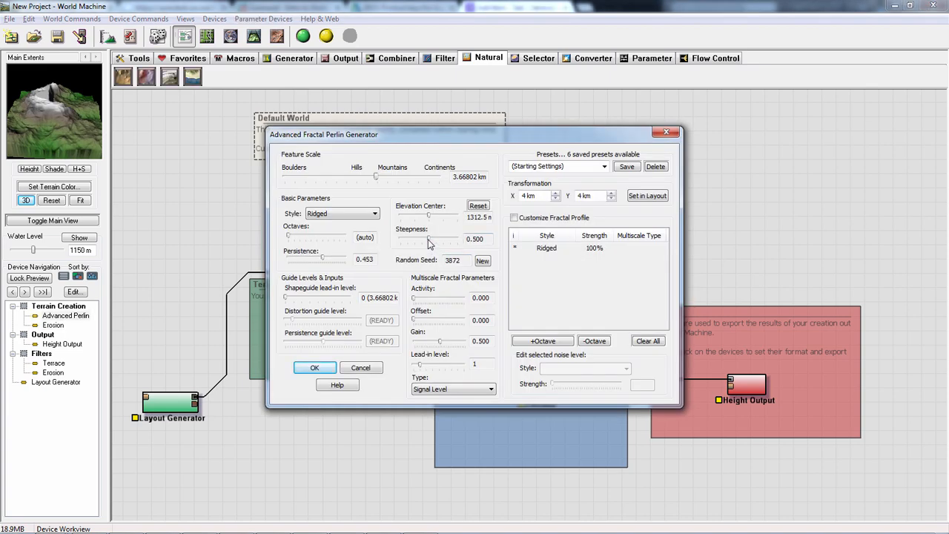
left_click_drag(426, 216, 425, 239)
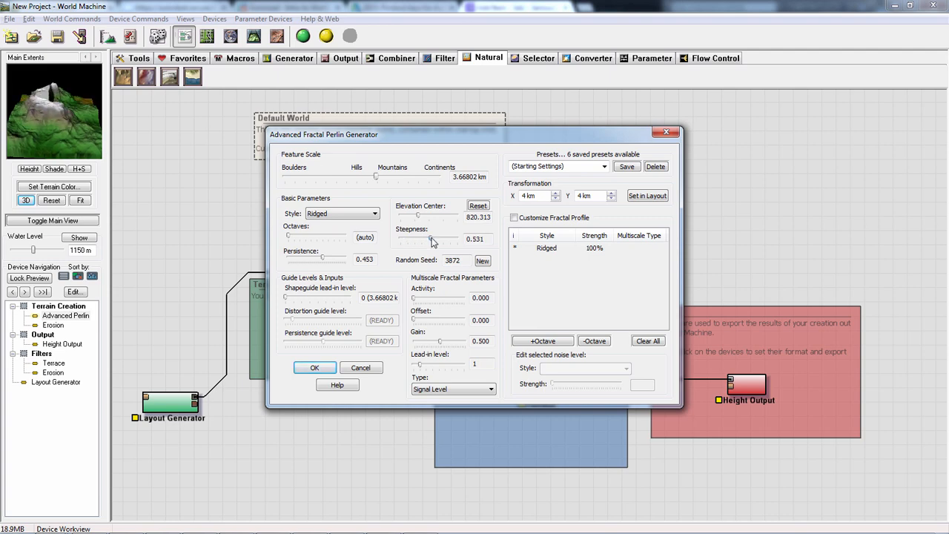
- Open the Layout Generator's shapes in the Layout View and view the layout terrain in the Overview
double_click(183, 401)
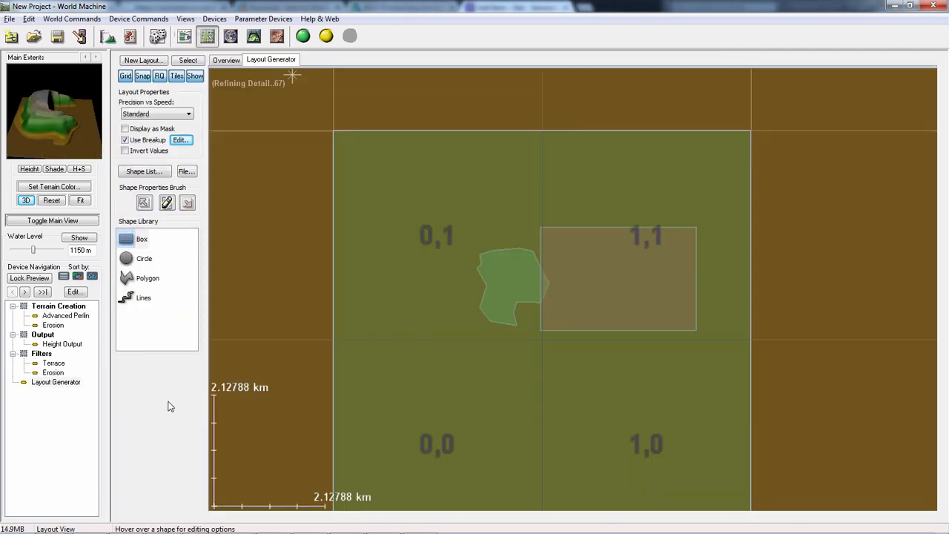
left_click(236, 60)
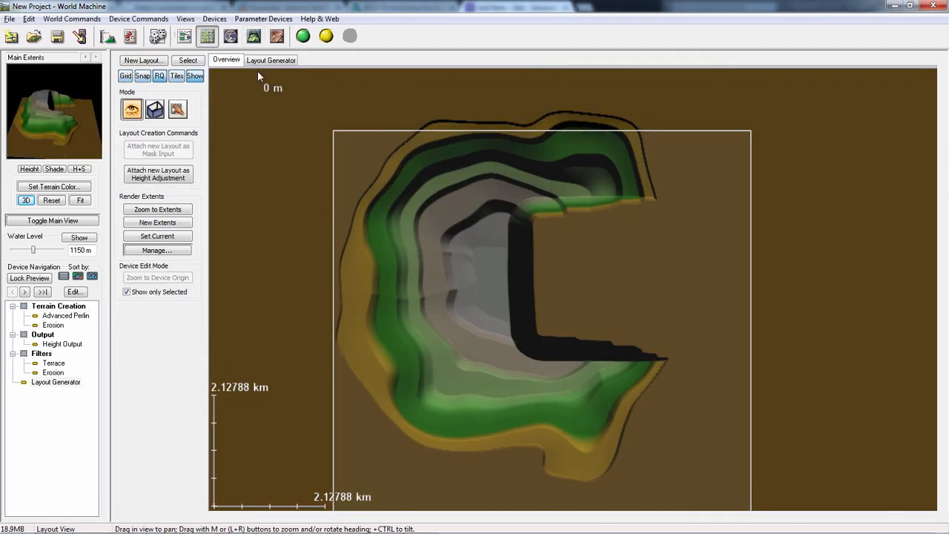
- Lower the default height of the Layout Generator's polygon shape to 1575 m and return to the layout Overview
left_click(260, 61)
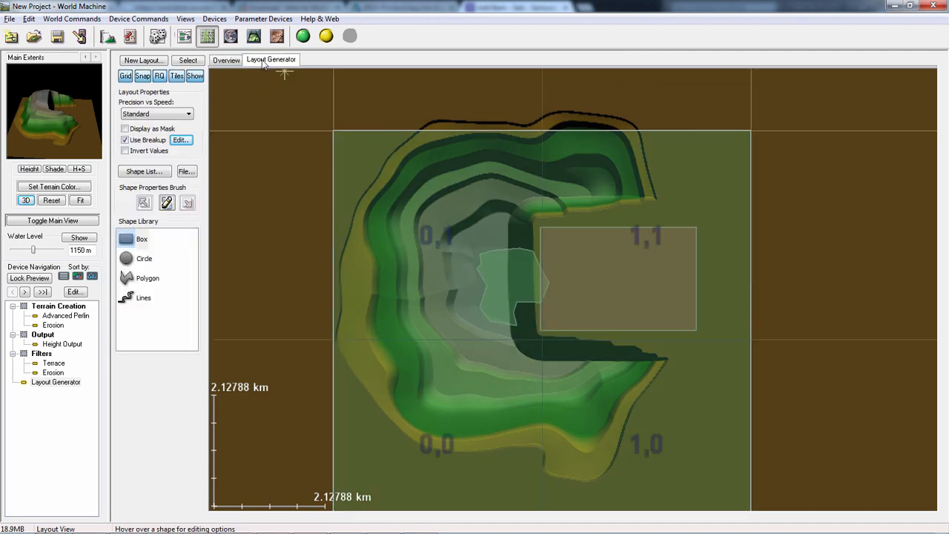
right_click(492, 277)
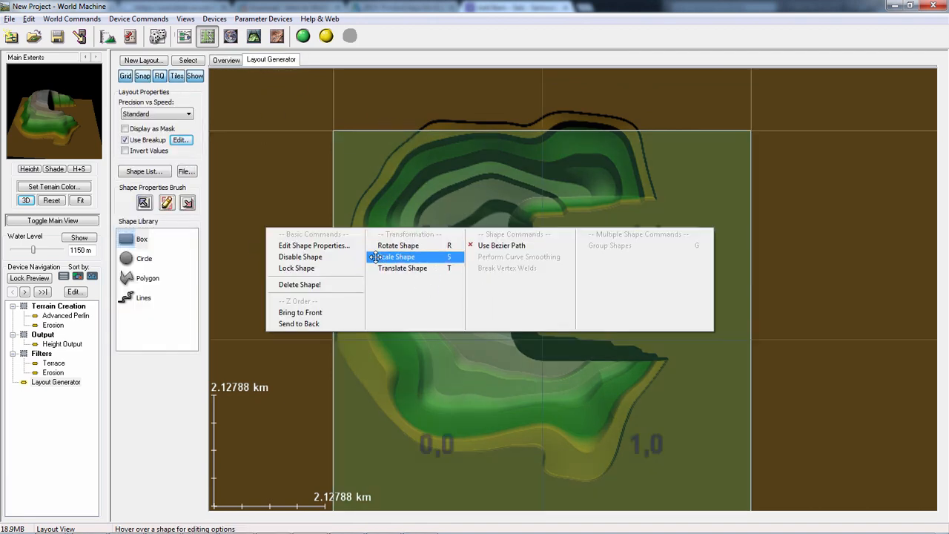
left_click(349, 247)
left_click_drag(334, 172, 318, 171)
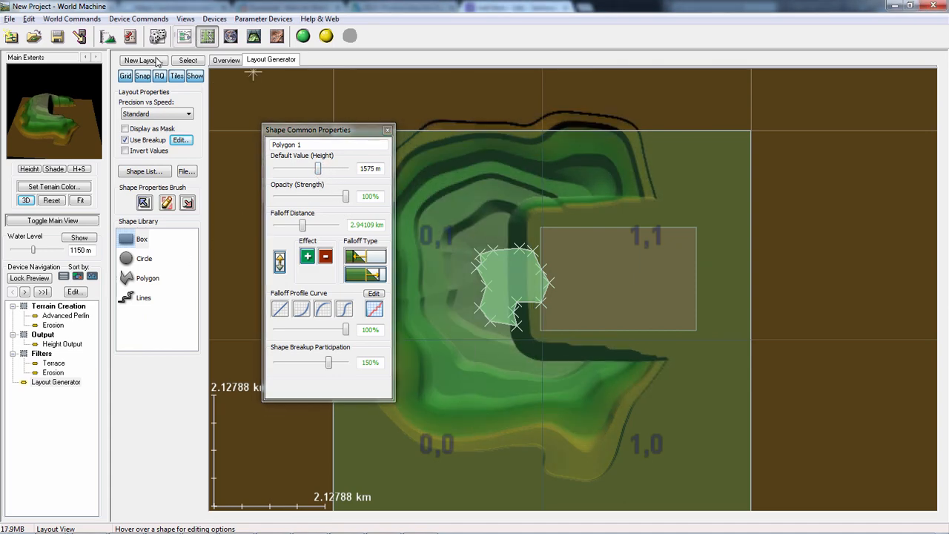
left_click(227, 60)
- Preview the Advanced Perlin terrain, build the world at 1025 x 1025, and inspect the built result in the 3D View
left_click(184, 36)
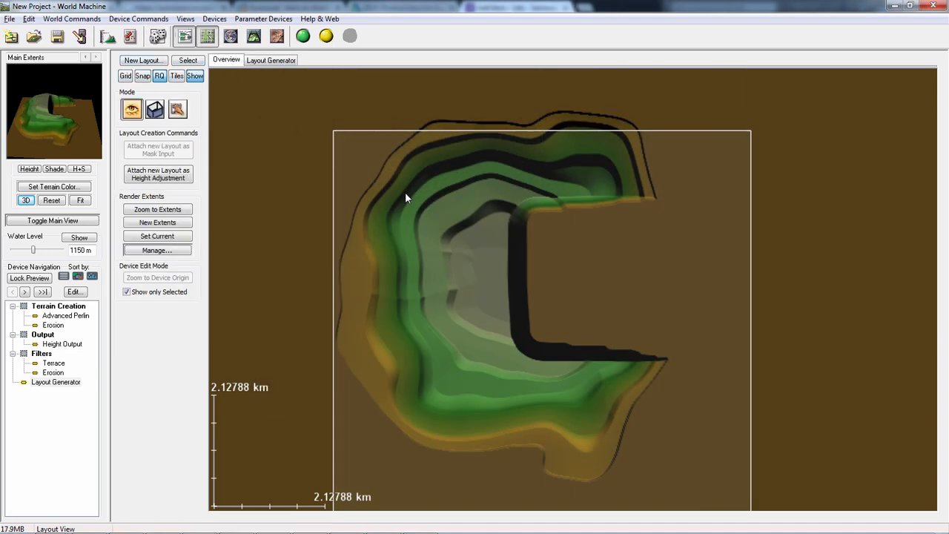
left_click(343, 287)
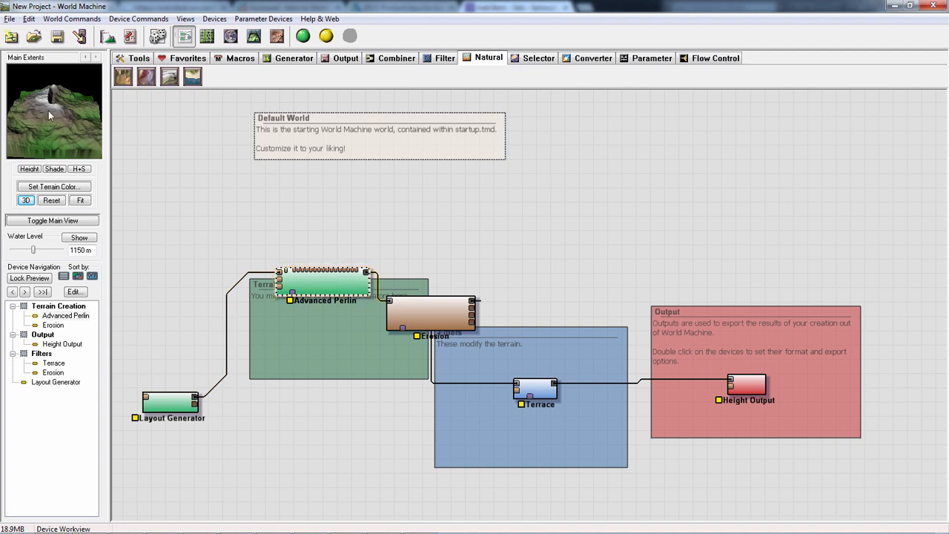
mouse_move(48, 111)
left_mouse_down()
mouse_move(32, 102)
mouse_move(52, 118)
left_mouse_up()
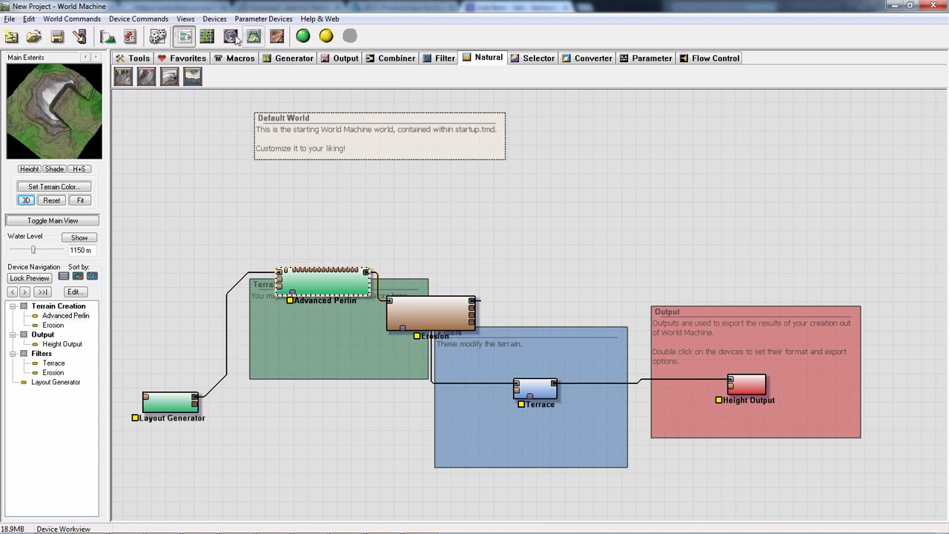
left_click(303, 37)
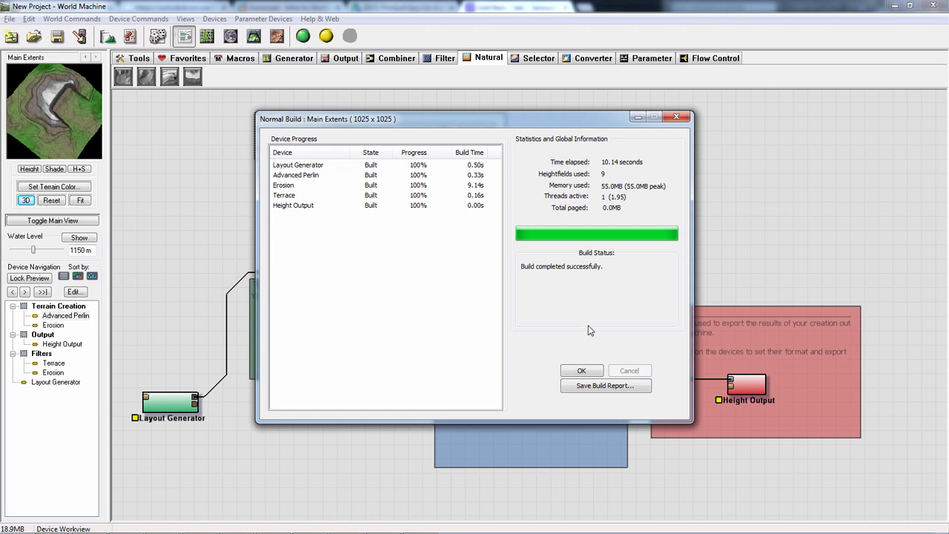
left_click(580, 371)
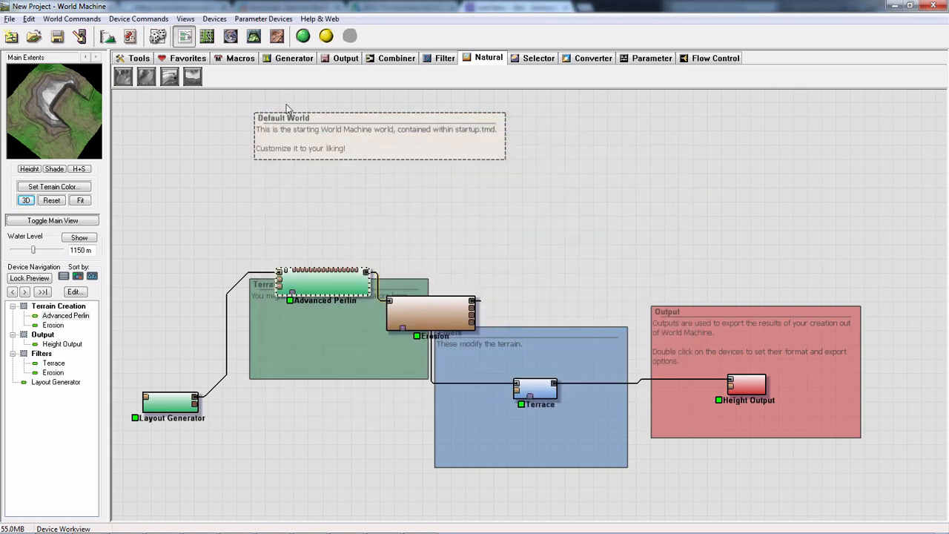
left_click(254, 35)
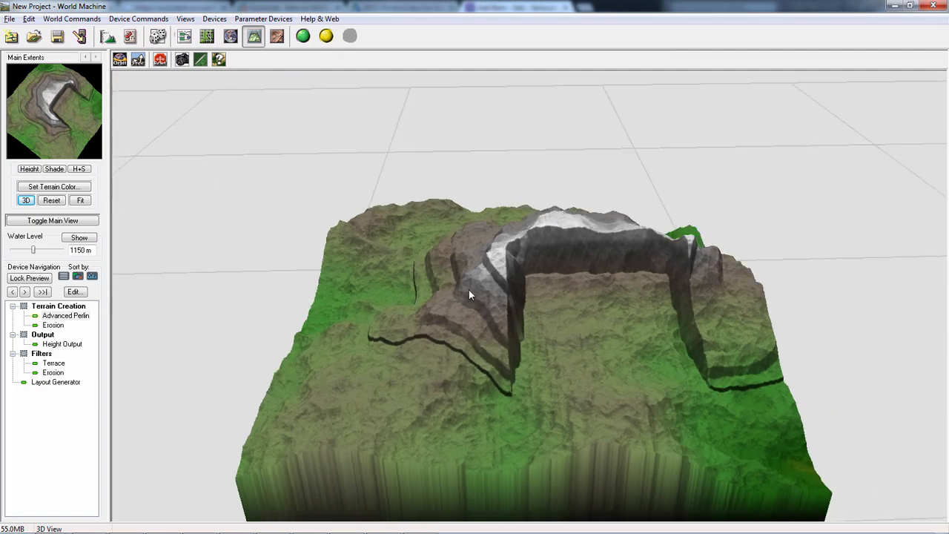
left_click_drag(469, 295, 542, 296)
- Reposition the Erosion and Terrace devices in the network and inspect the Erosion output in the 3D View
left_click(184, 36)
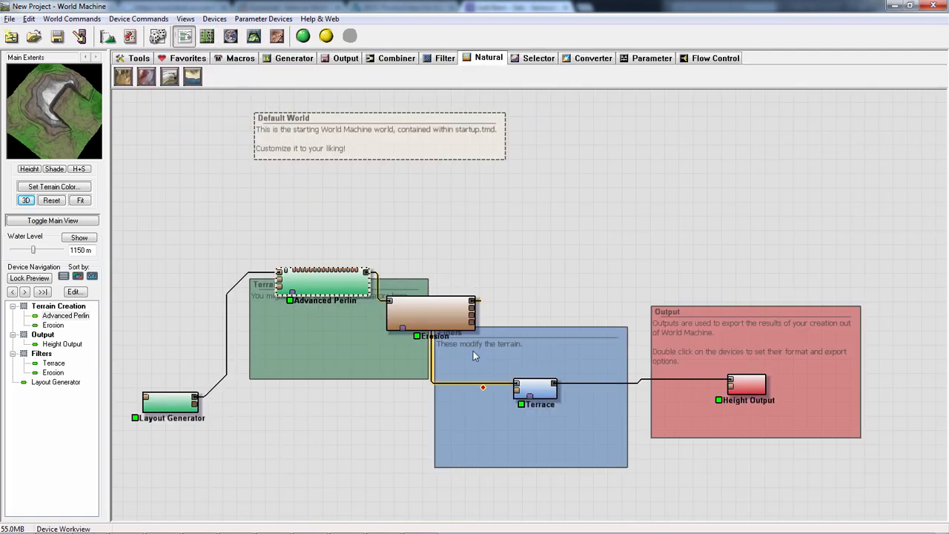
left_click_drag(445, 315, 453, 305)
left_click_drag(548, 395, 575, 382)
left_click(445, 304)
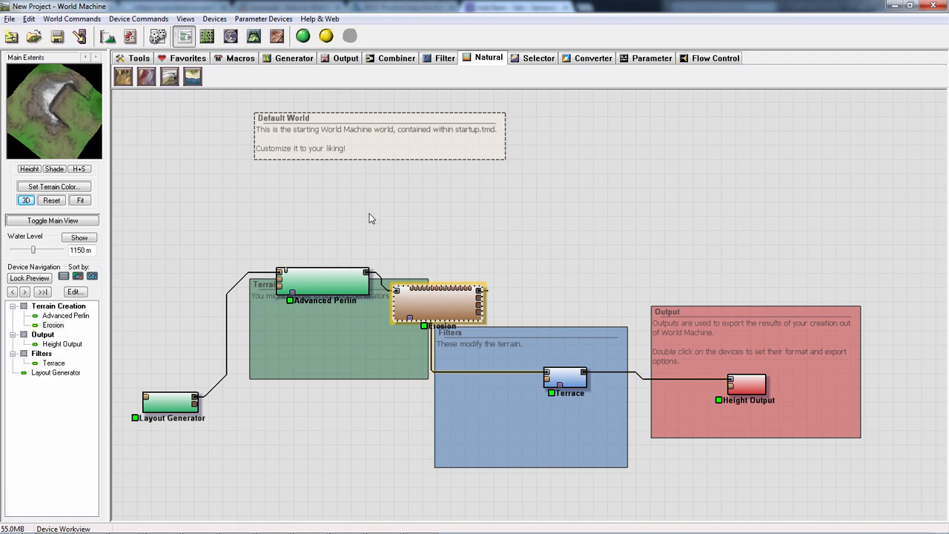
left_click(254, 36)
left_click_drag(373, 142, 384, 350)
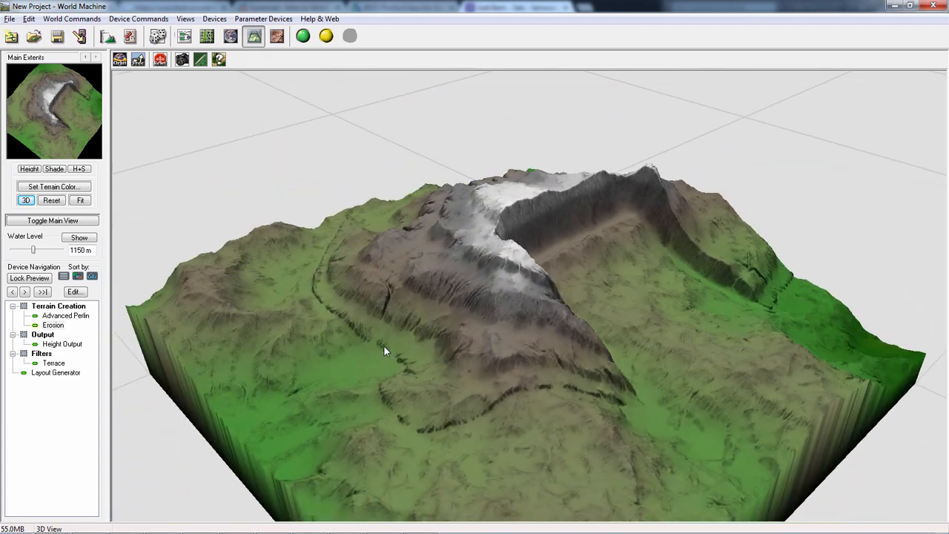
- Set the Advanced Perlin's elevation center to about 574 m and rebuild the world
left_click(184, 36)
double_click(312, 281)
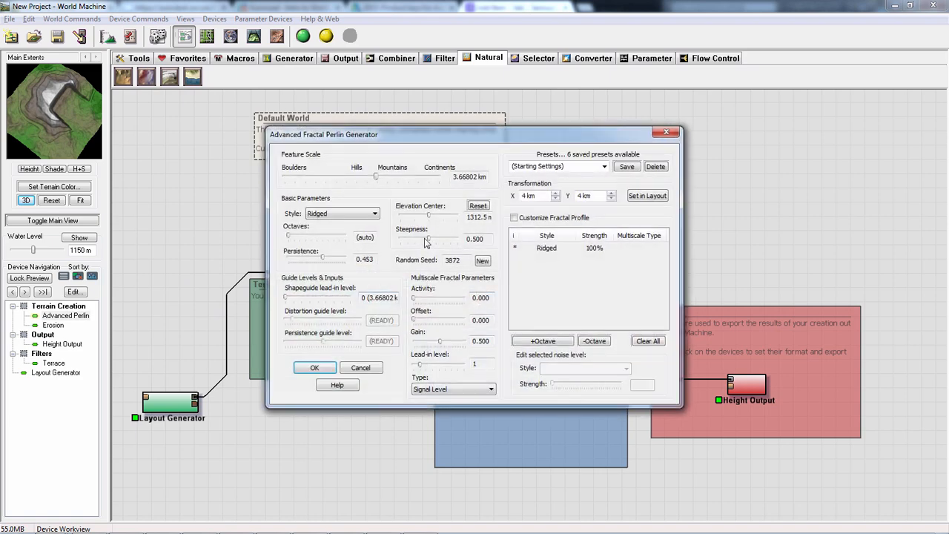
left_click_drag(427, 216, 414, 219)
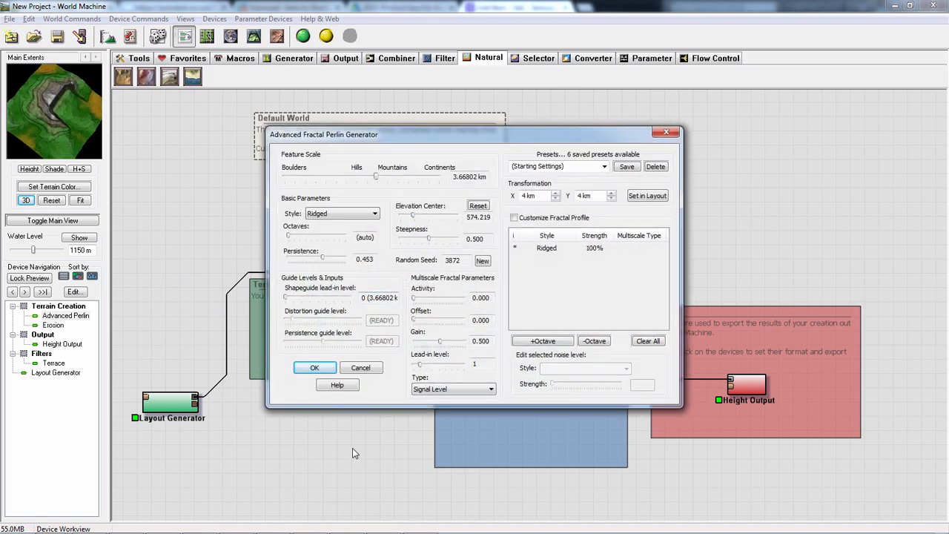
left_click(313, 369)
left_click_drag(92, 149, 101, 117)
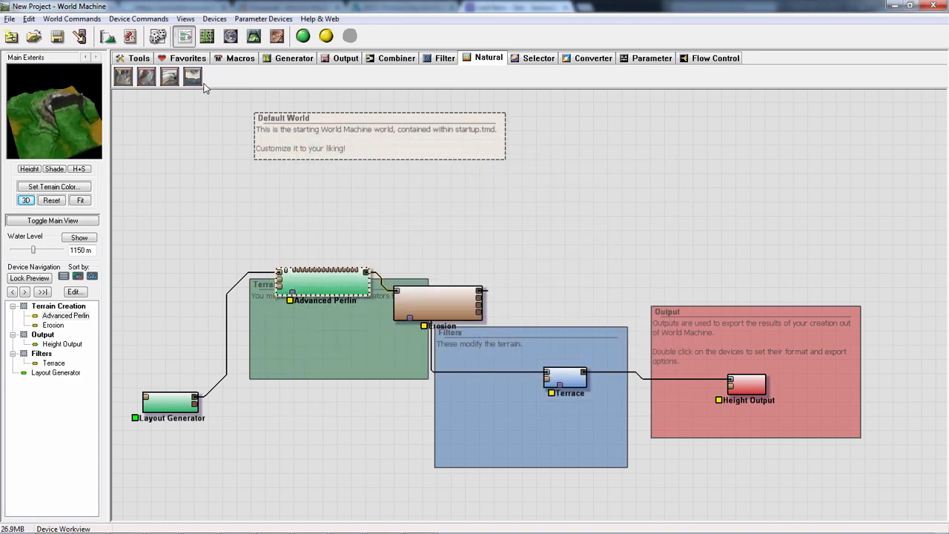
left_click(302, 36)
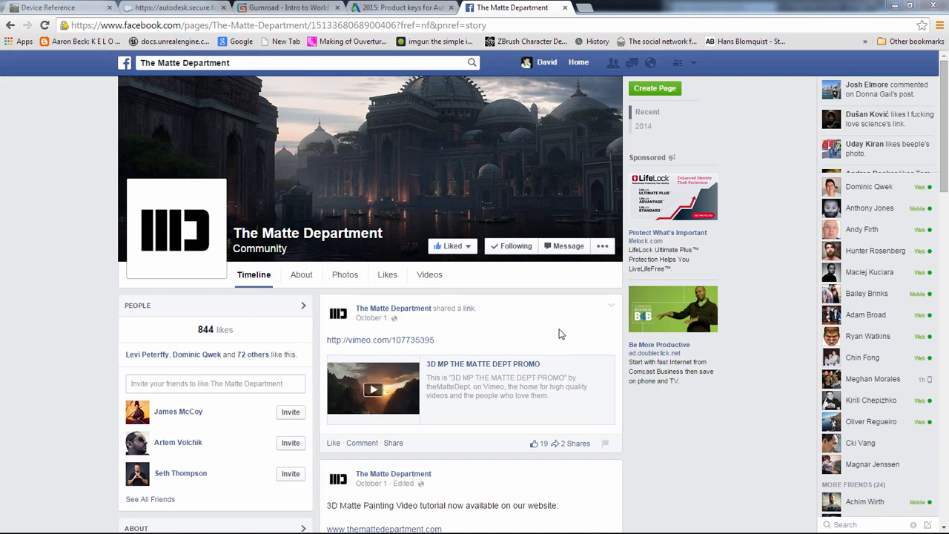
- Browse The Matte Department's Facebook timeline and look through the environment paintings in its Gallery album
scroll(561, 333, "down", 2)
scroll(544, 355, "down", 4)
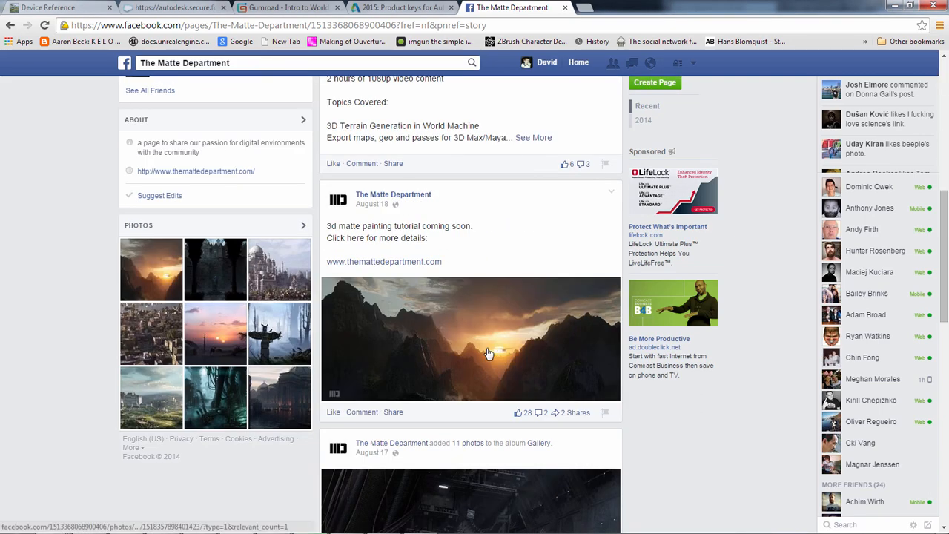
scroll(487, 354, "down", 2)
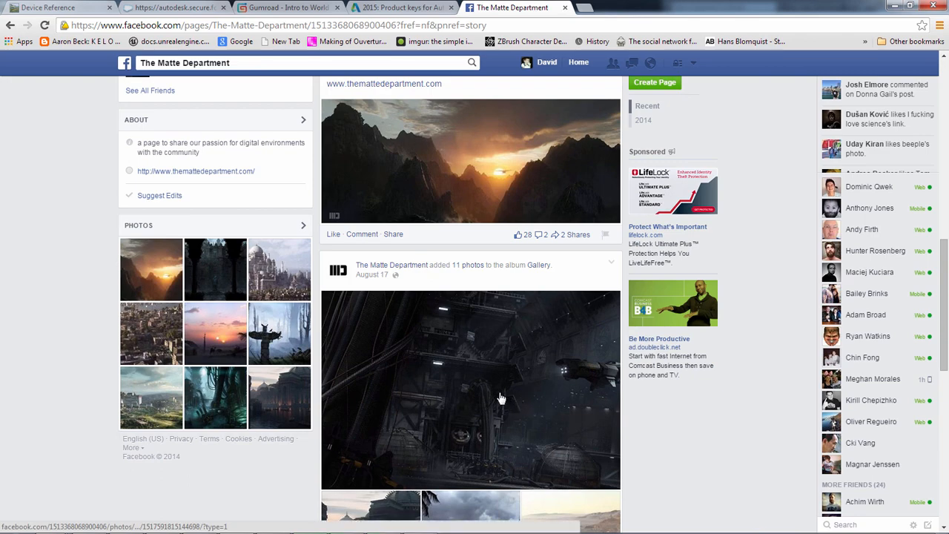
scroll(487, 394, "down", 2)
left_click(536, 301)
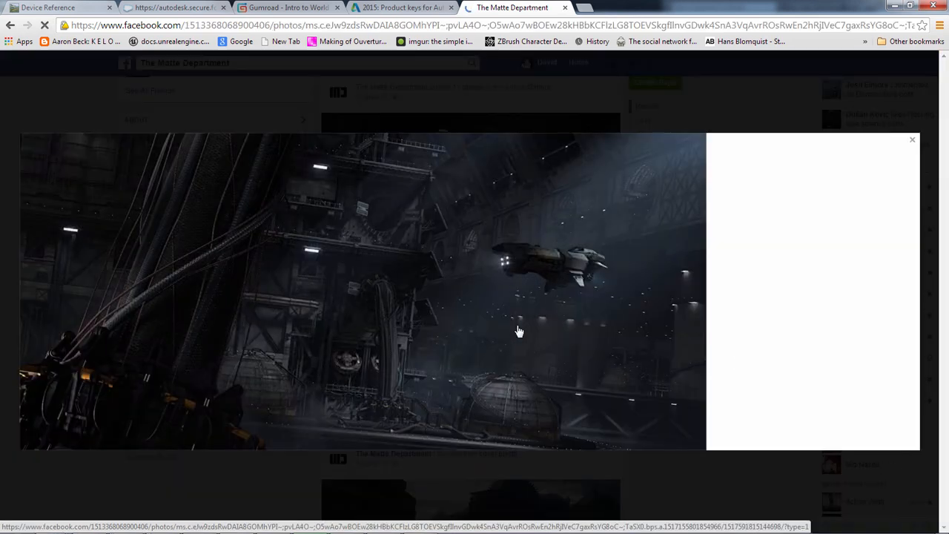
left_click(686, 294)
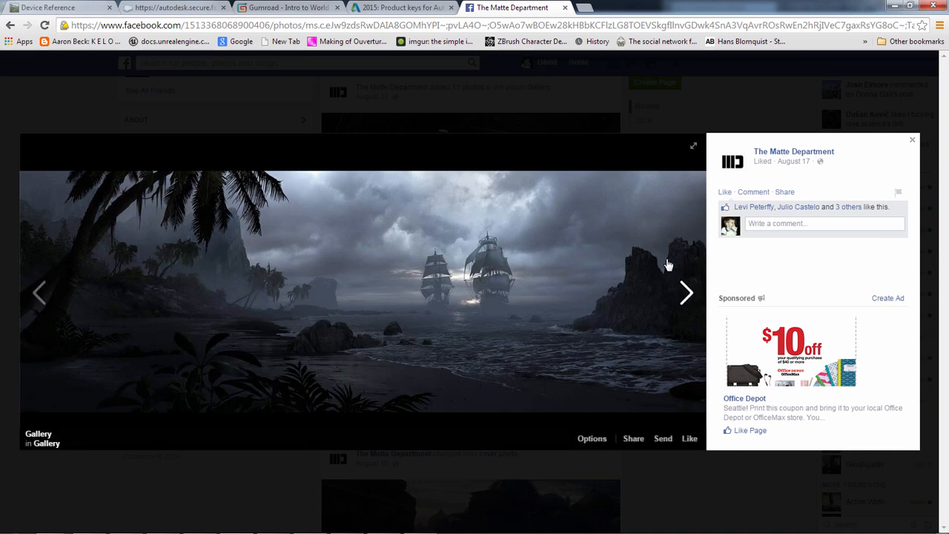
left_click(667, 265)
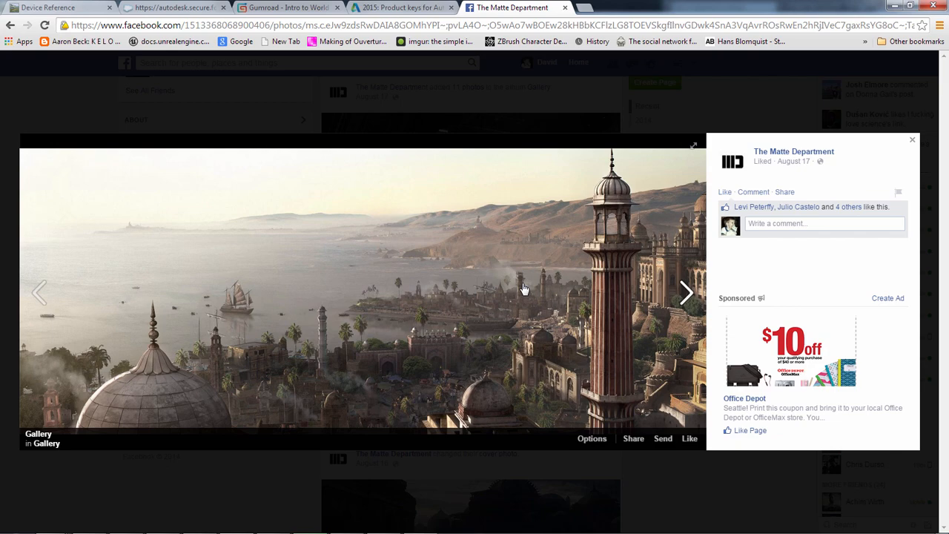
left_click(685, 295)
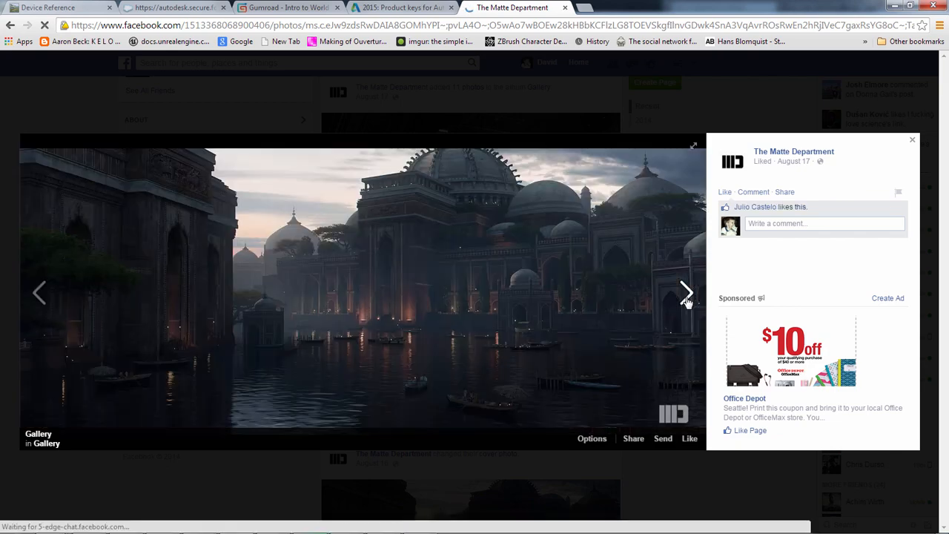
left_click(686, 295)
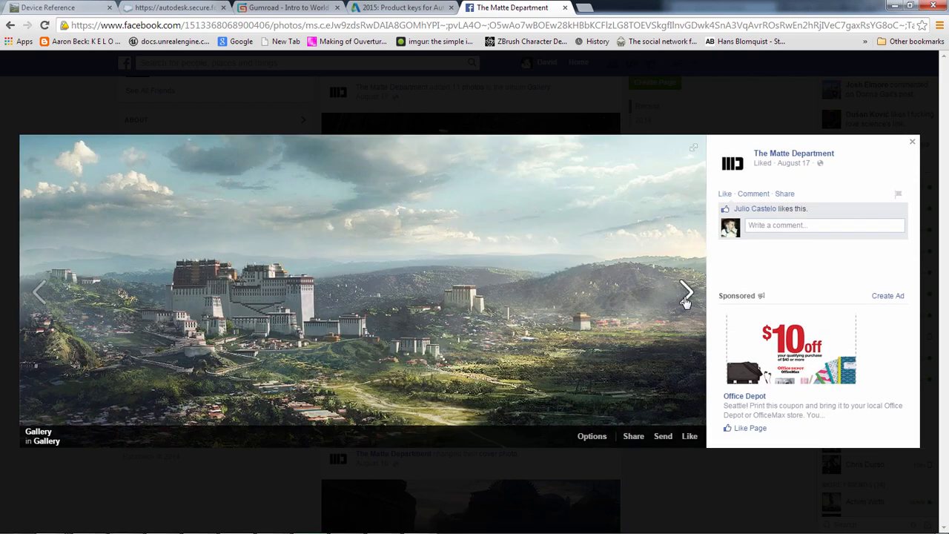
left_click(686, 295)
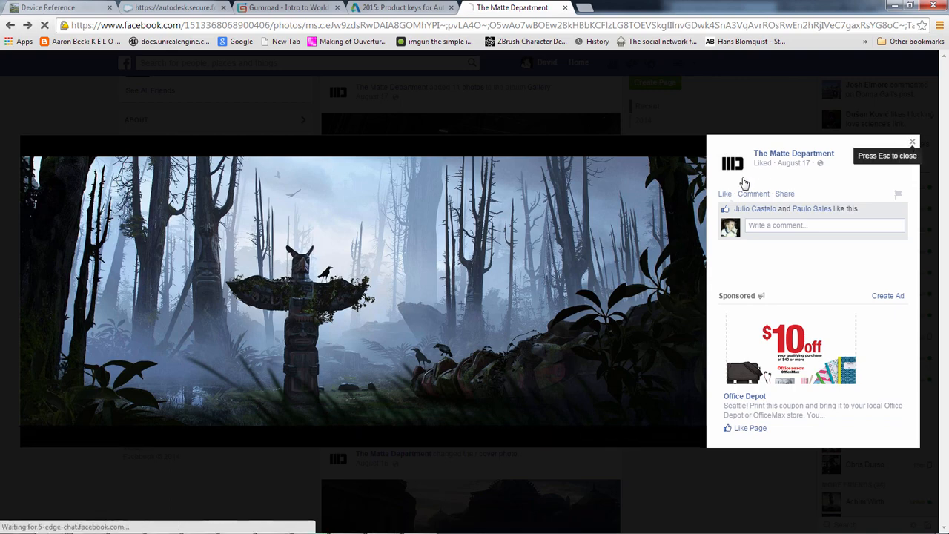
key("Escape")
- Look over the remaining posts and the About section of The Matte Department's page, and return to its beginning
scroll(657, 418, "down", 6)
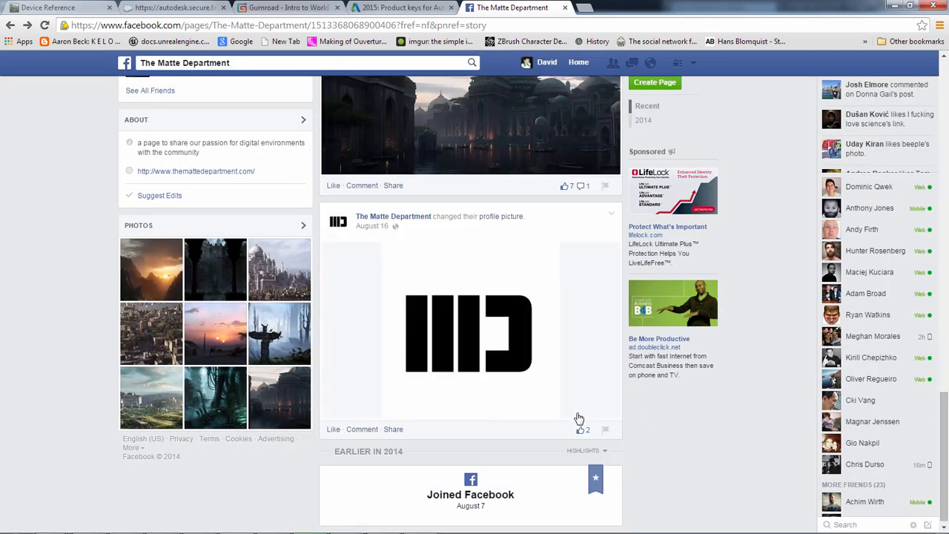
scroll(300, 379, "up", 7)
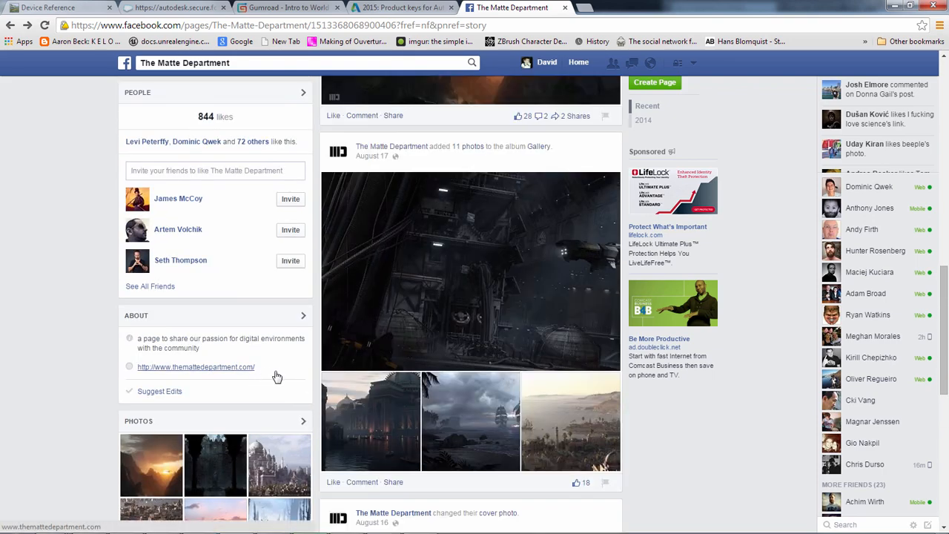
scroll(276, 377, "up", 10)
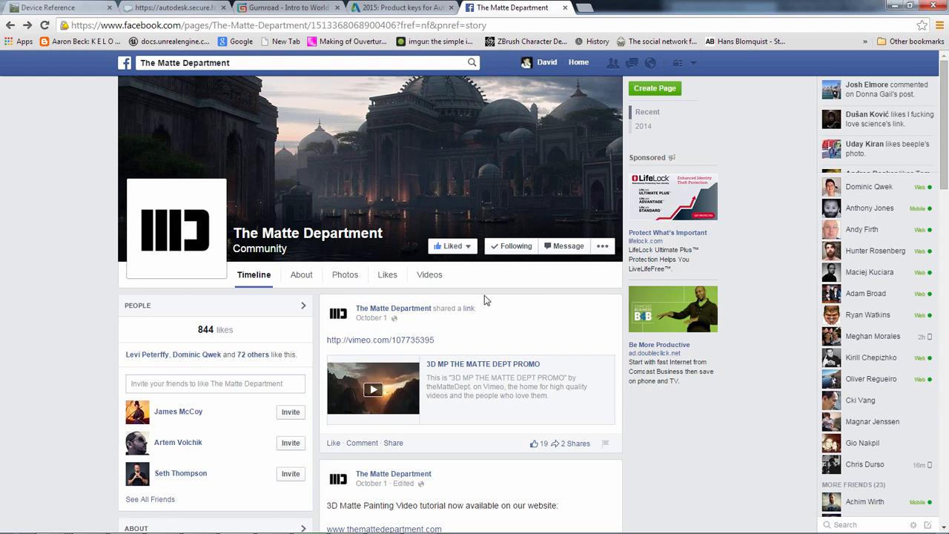
left_click_drag(486, 325, 275, 304)
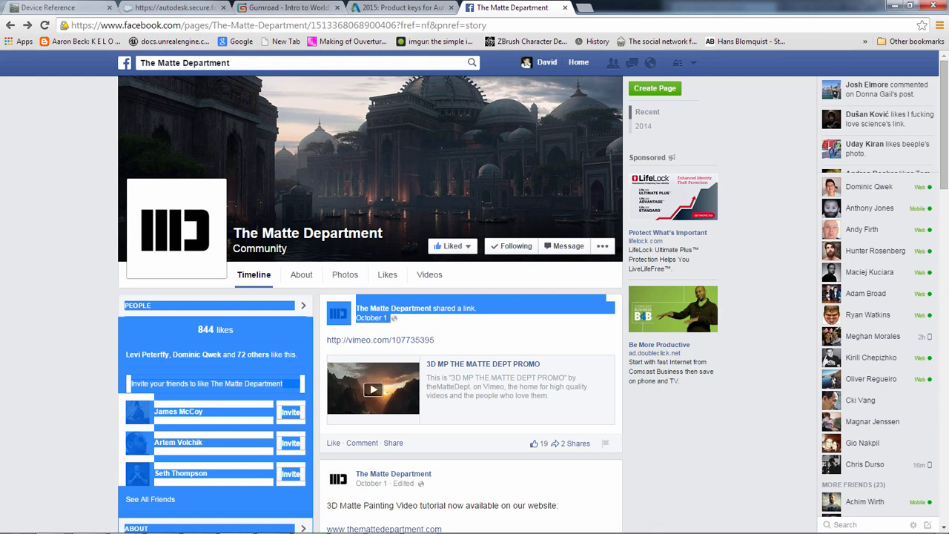
- Switch back to World Machine, dismiss the finished build report, and randomize the world twice
key("alt+Tab")
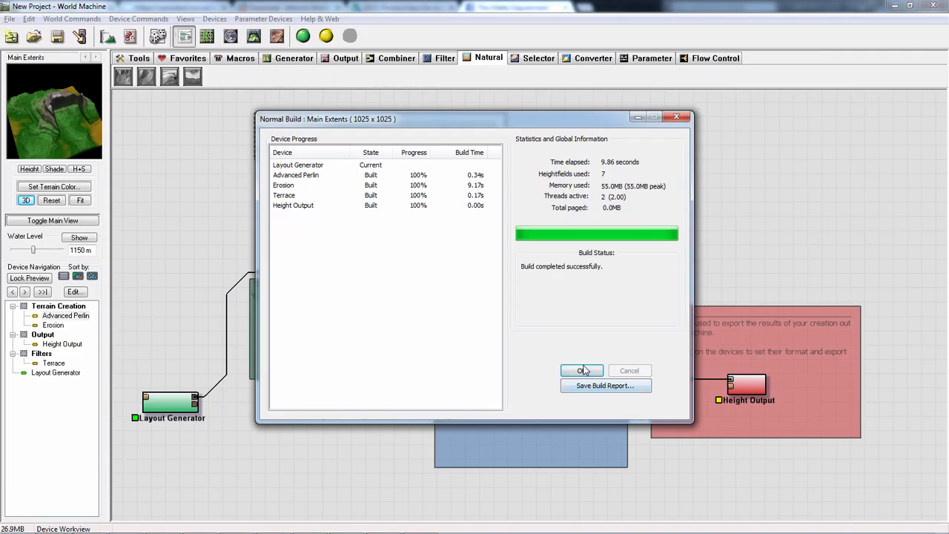
left_click(583, 370)
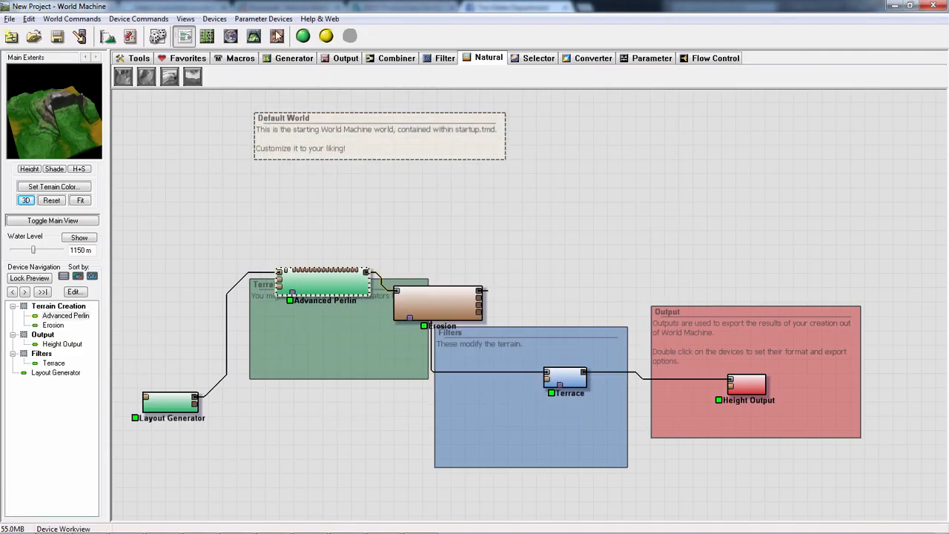
left_click(158, 35)
left_click(510, 302)
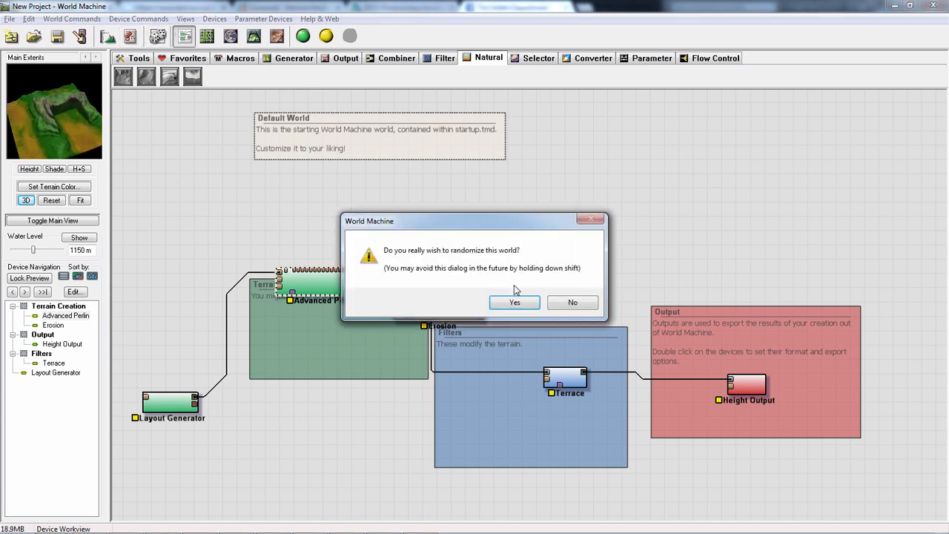
left_click(511, 303)
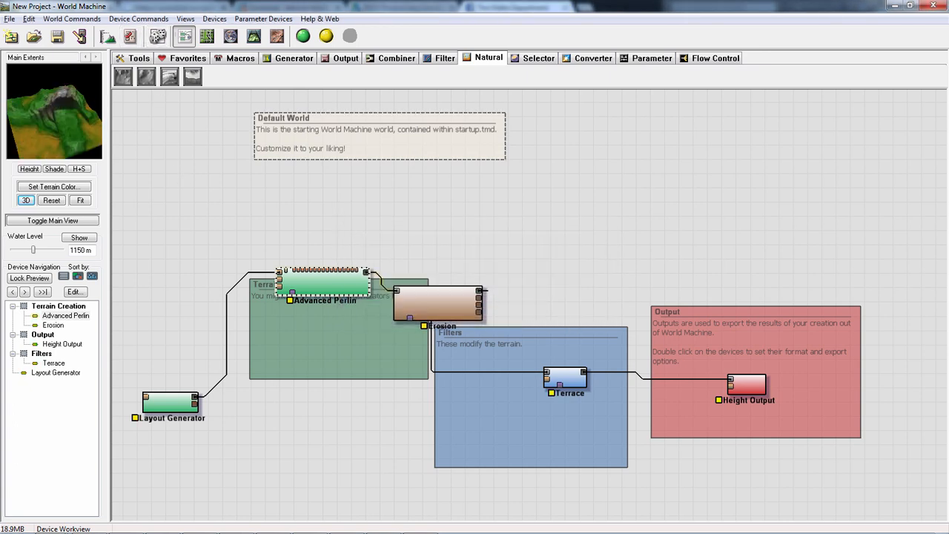